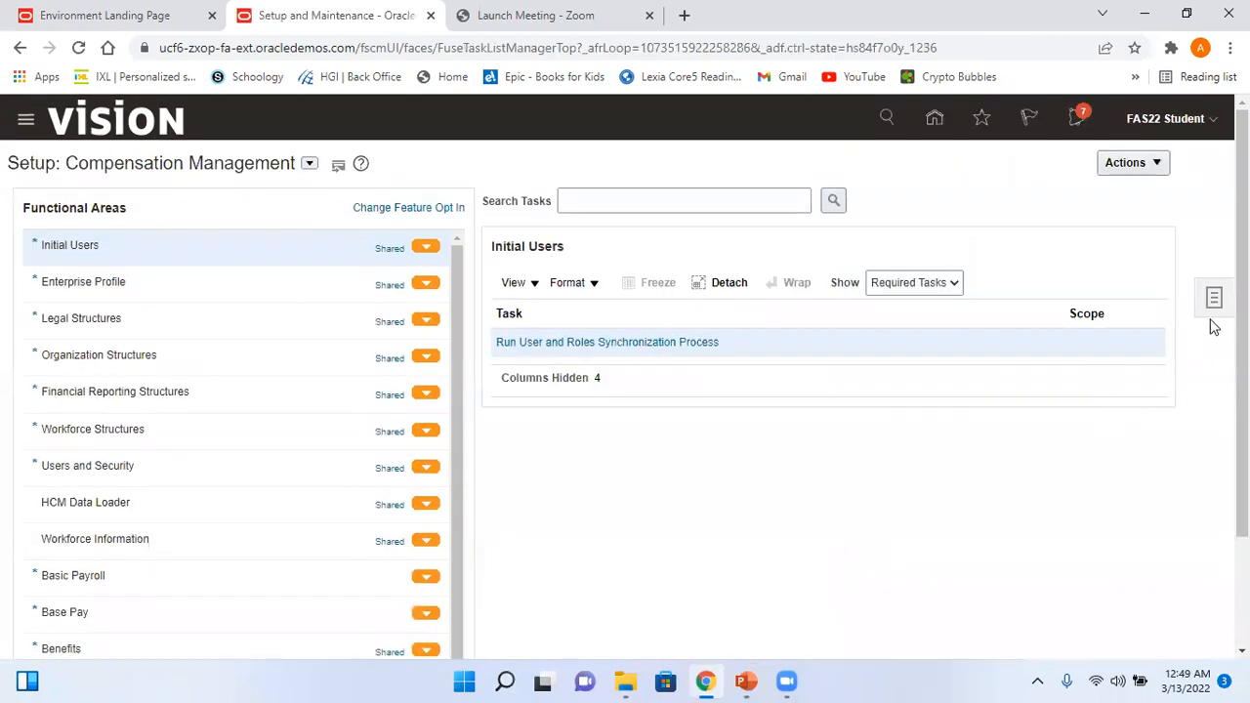
# - Search the setup tasks for Manage Journal Sources and open it
pyautogui.click(1213, 298)
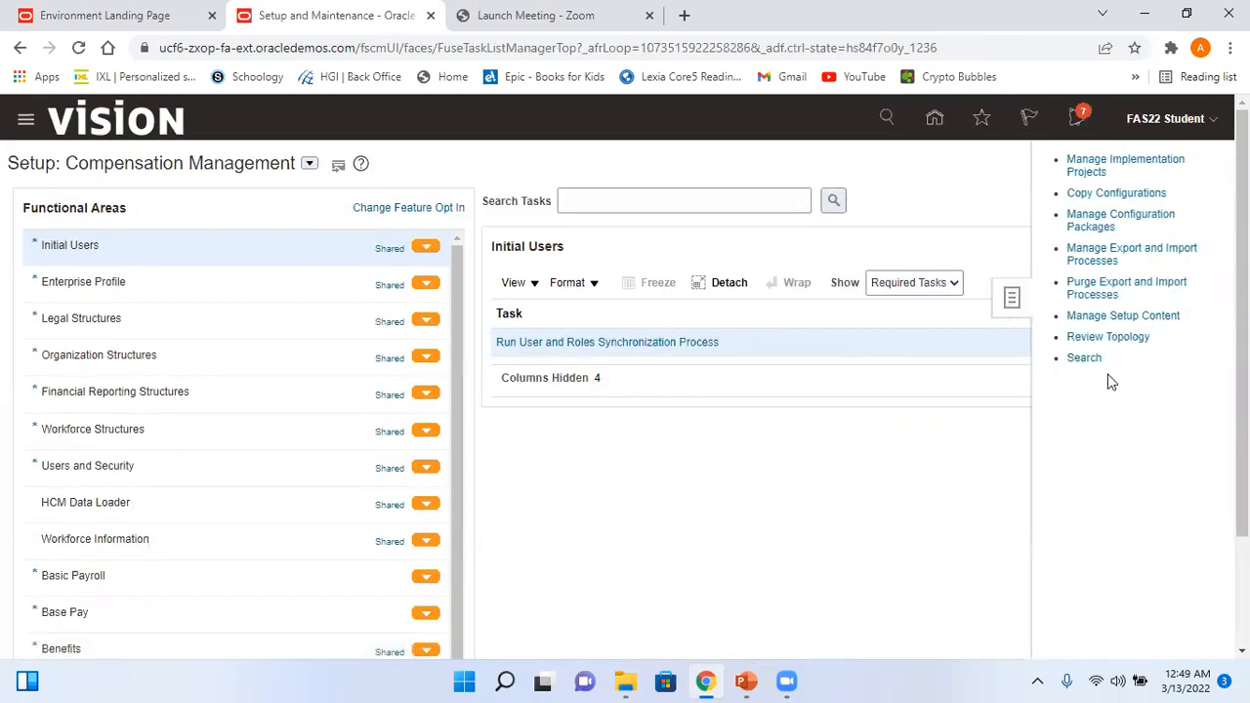
pyautogui.click(1083, 358)
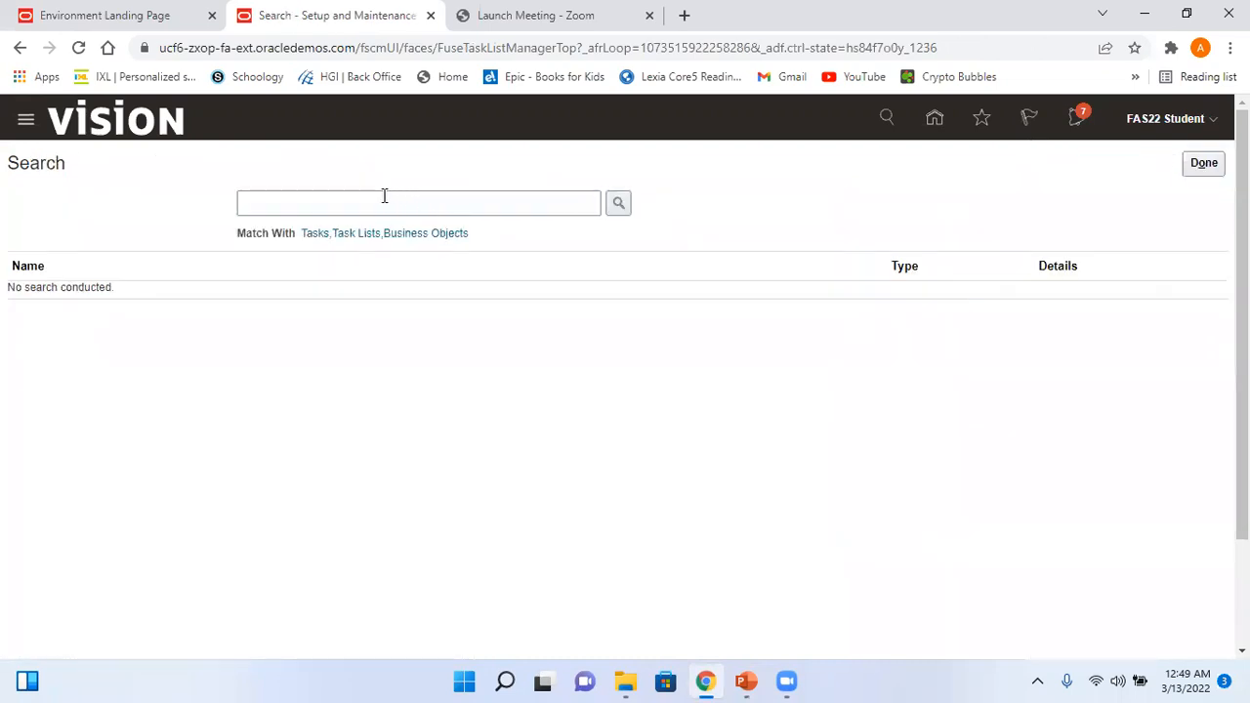
pyautogui.click(380, 203)
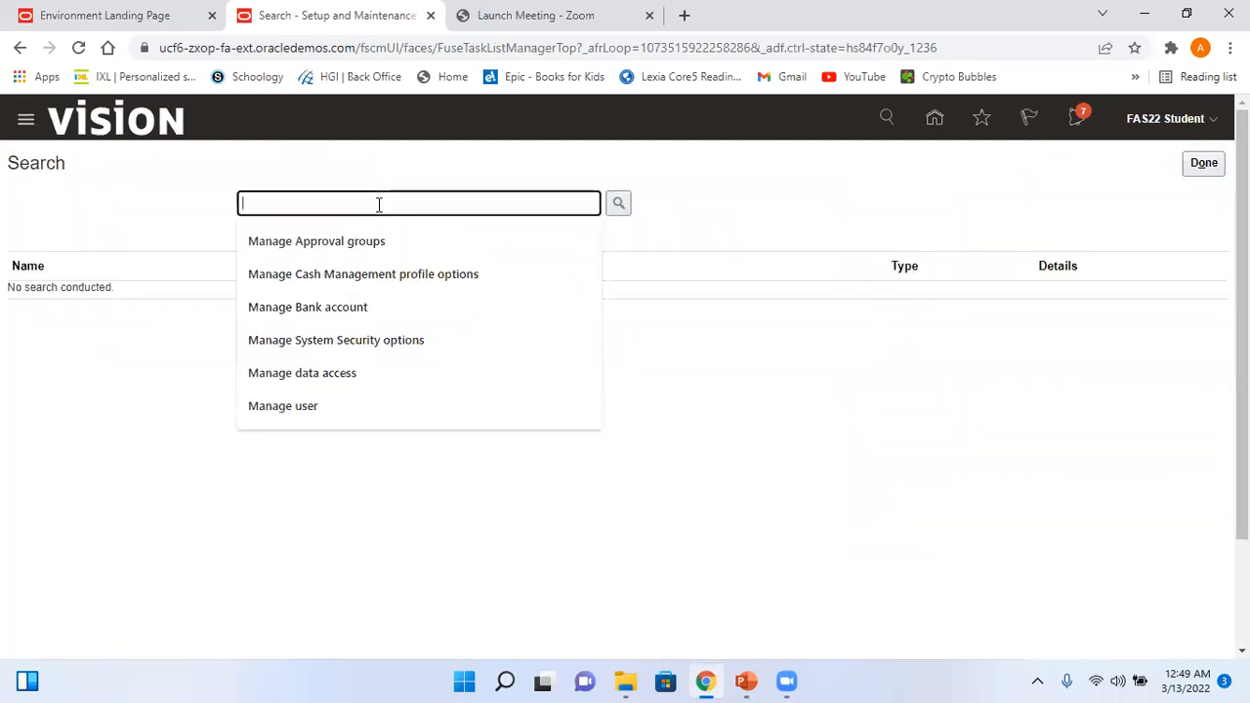
pyautogui.write('Manage Journal source')
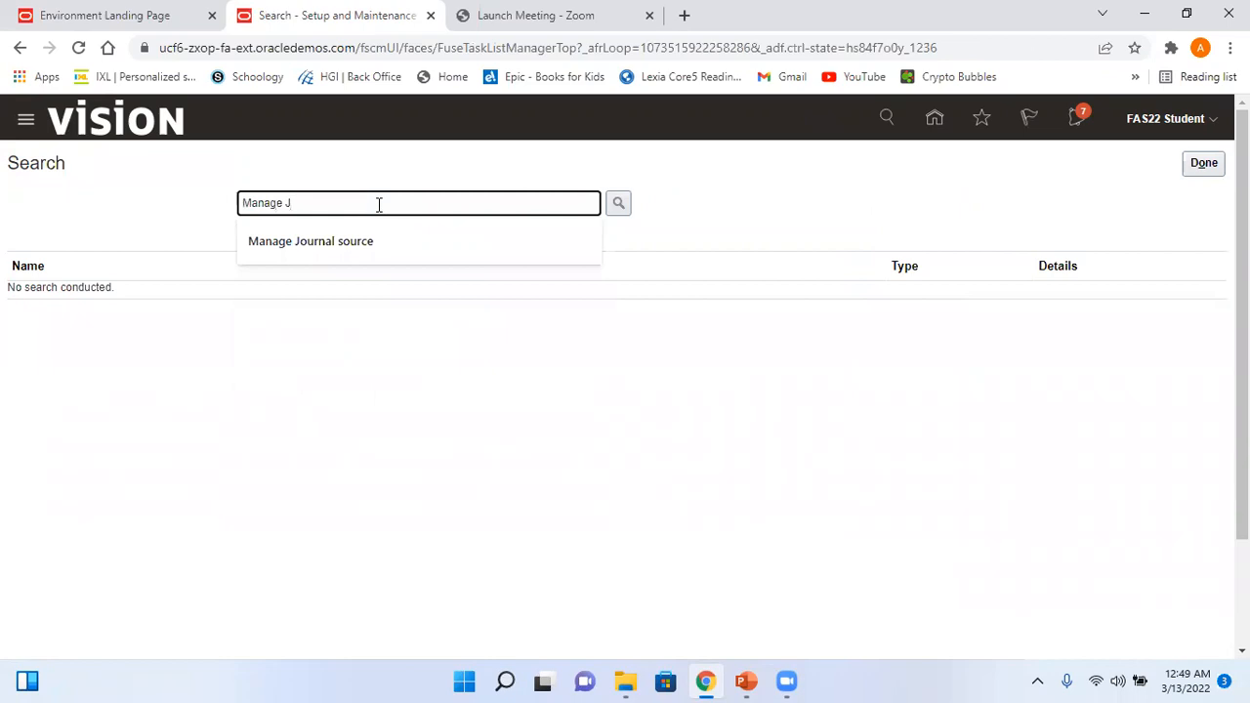
pyautogui.click(362, 243)
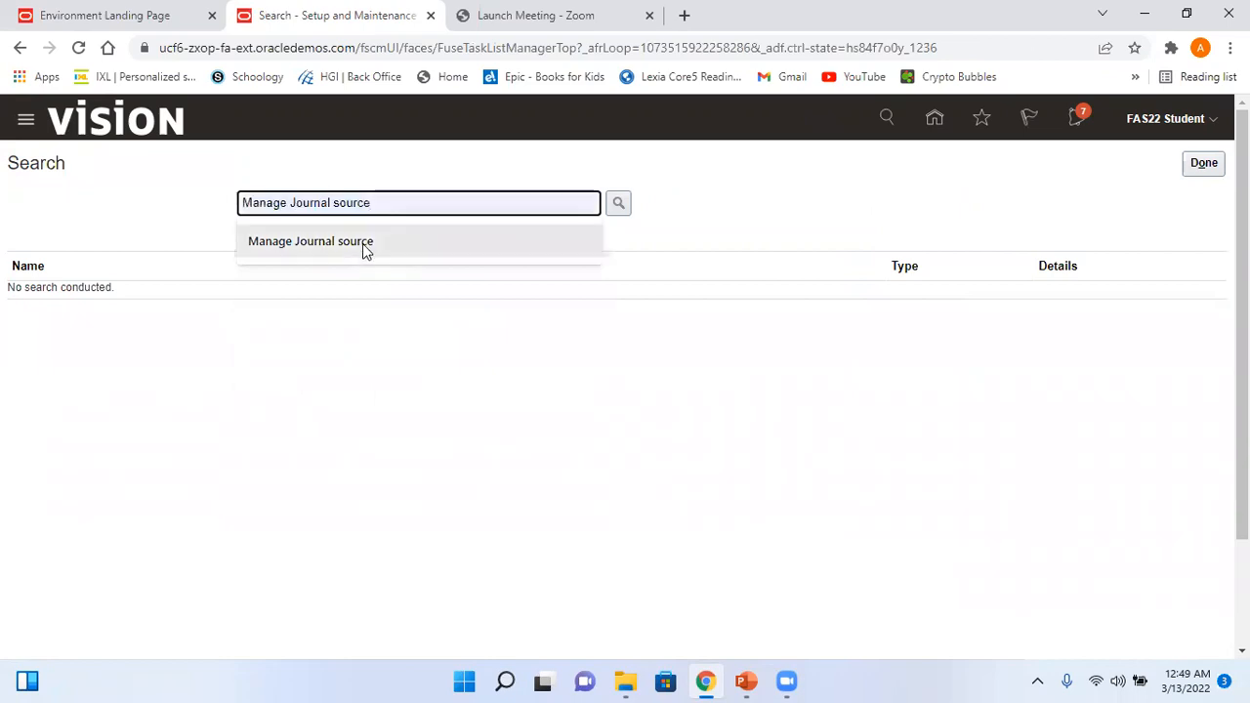
pyautogui.click(615, 207)
pyautogui.click(123, 296)
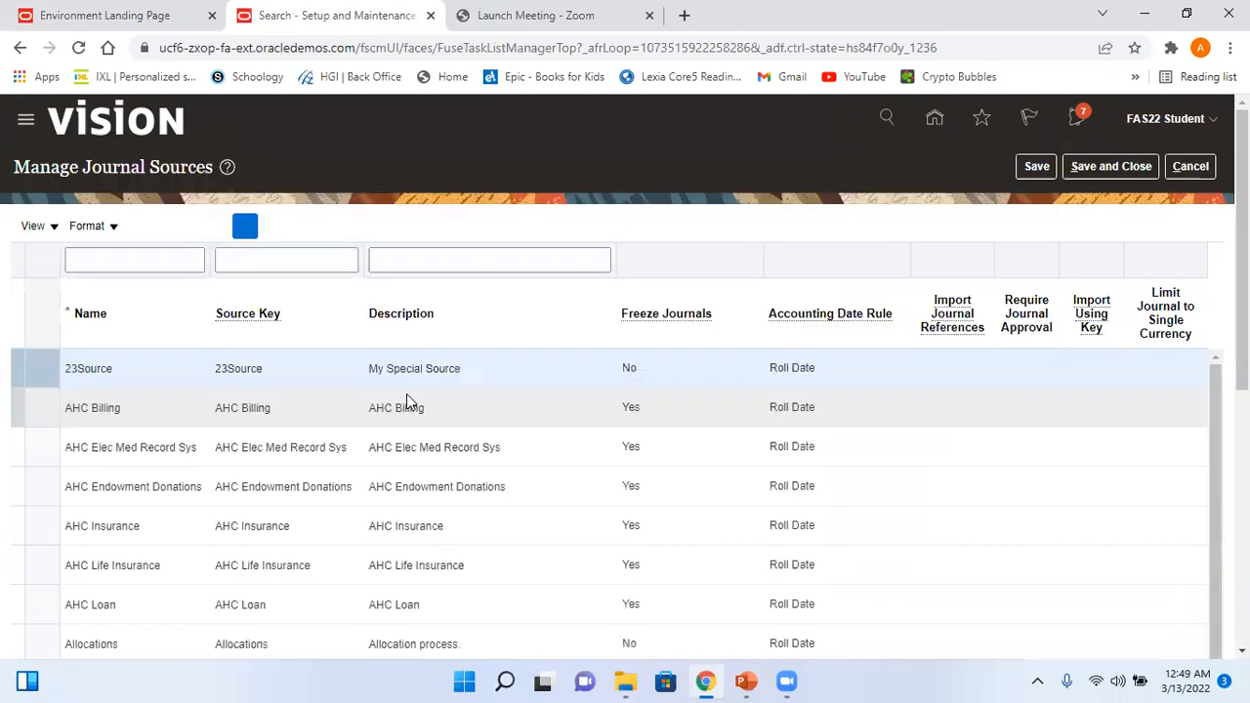
# - Filter journal sources to Manual, check Require Journal Approval, cancel, and go to the slides
pyautogui.click(147, 262)
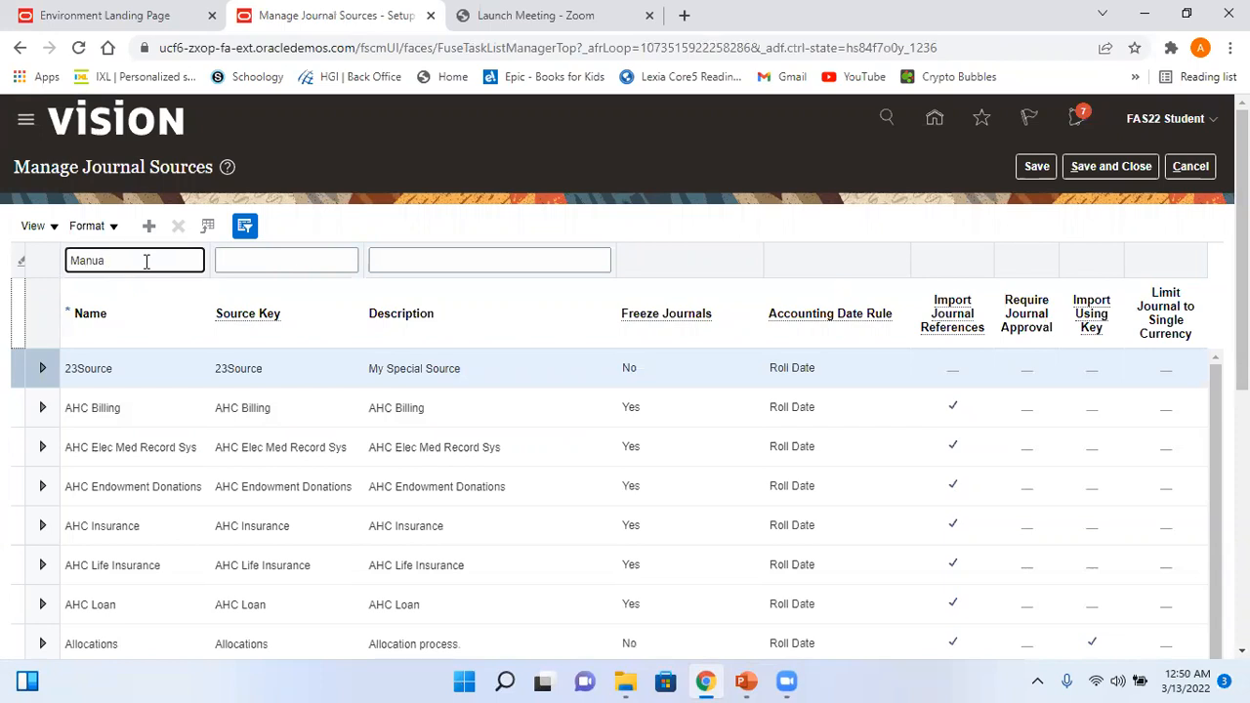
pyautogui.press('Return')
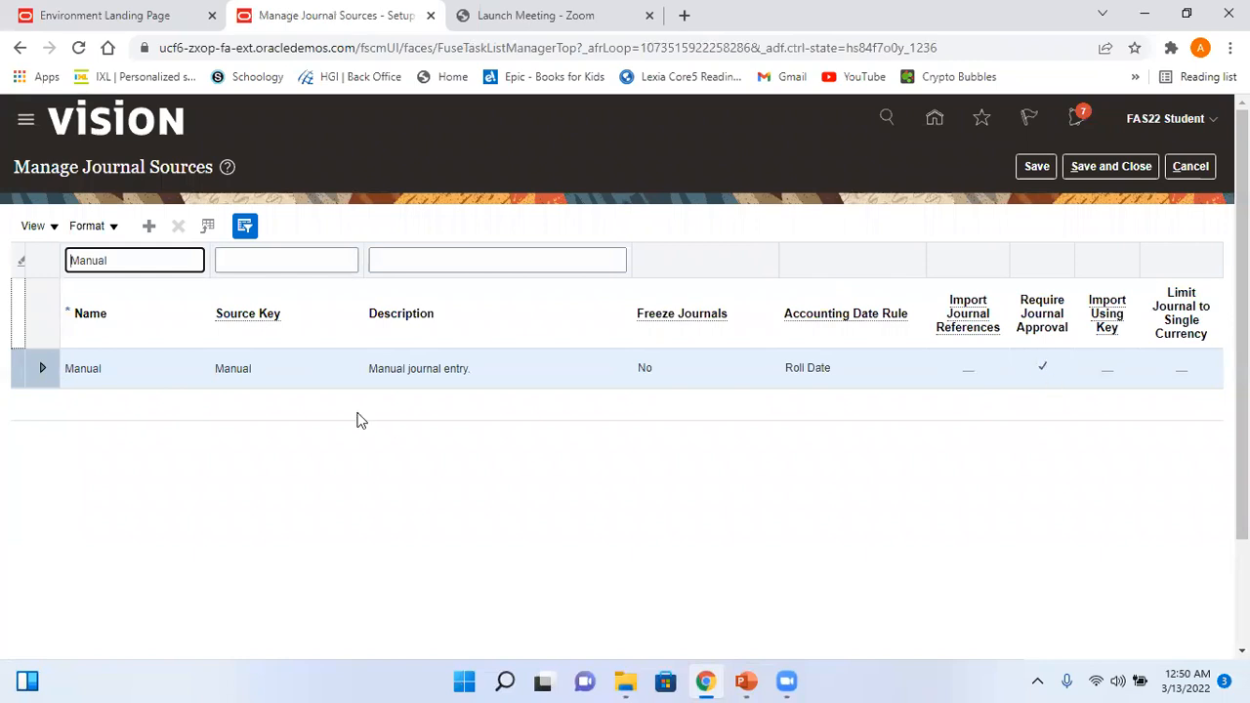
pyautogui.click(42, 368)
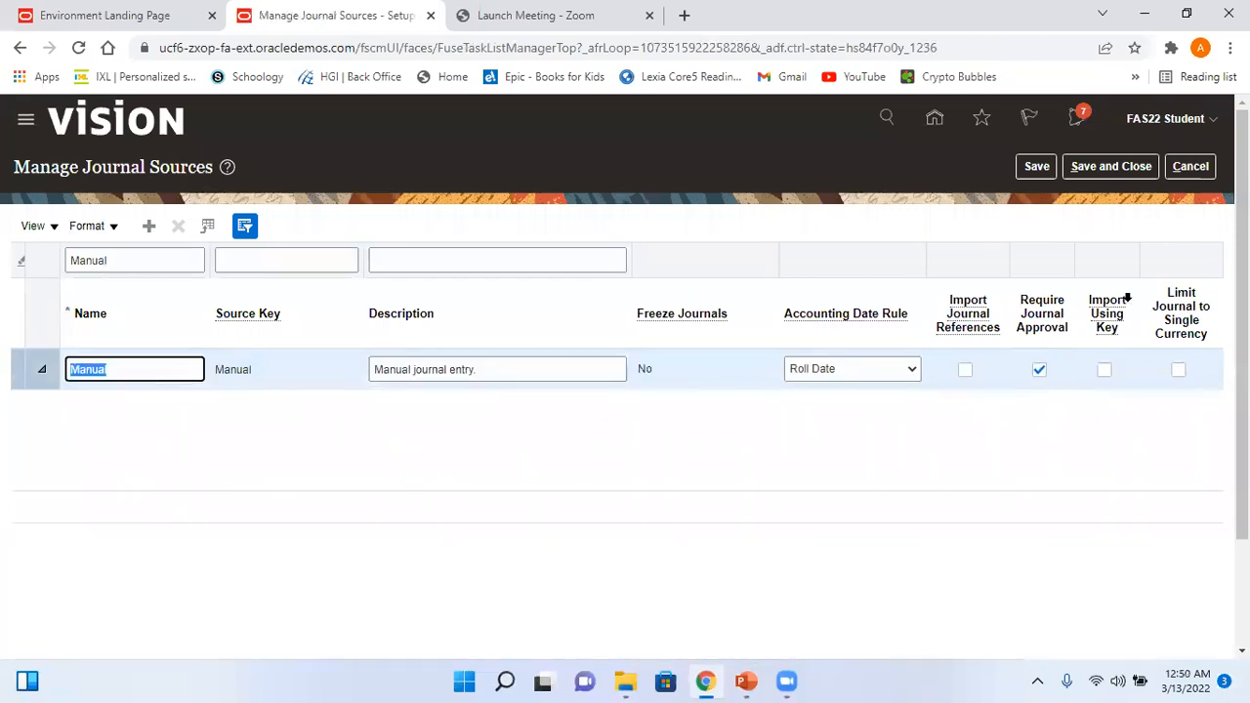
pyautogui.click(1190, 168)
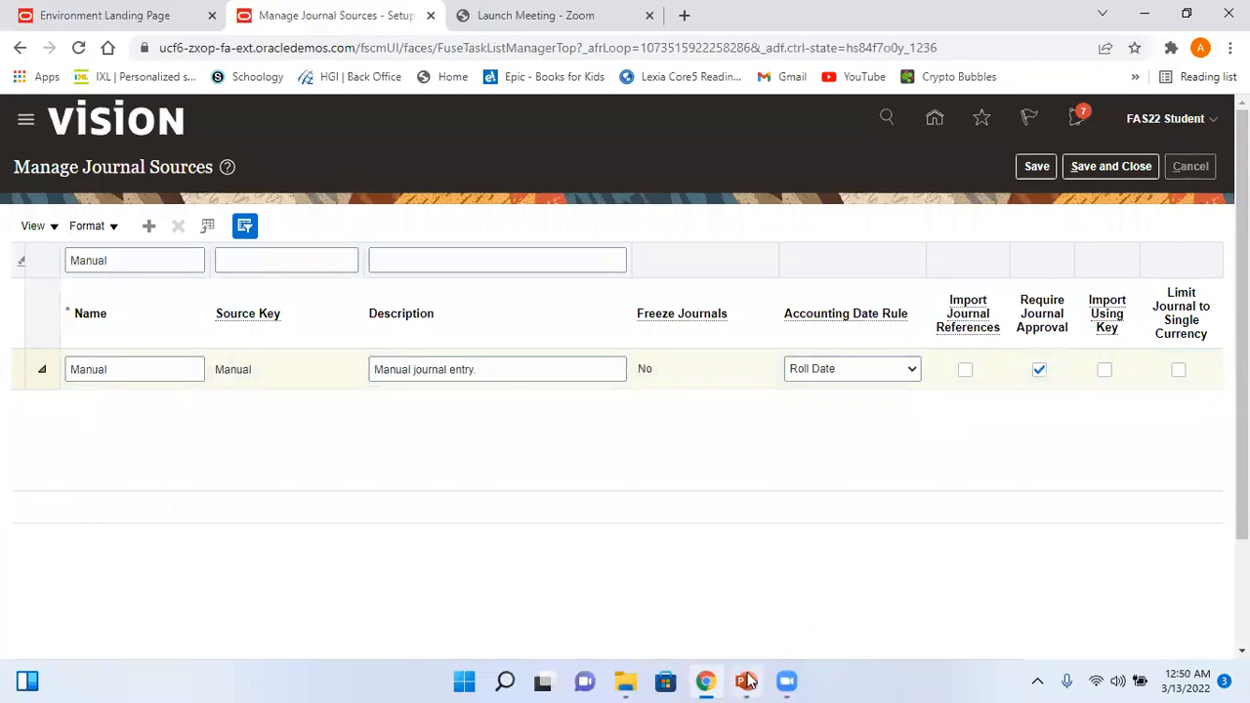
pyautogui.click(746, 680)
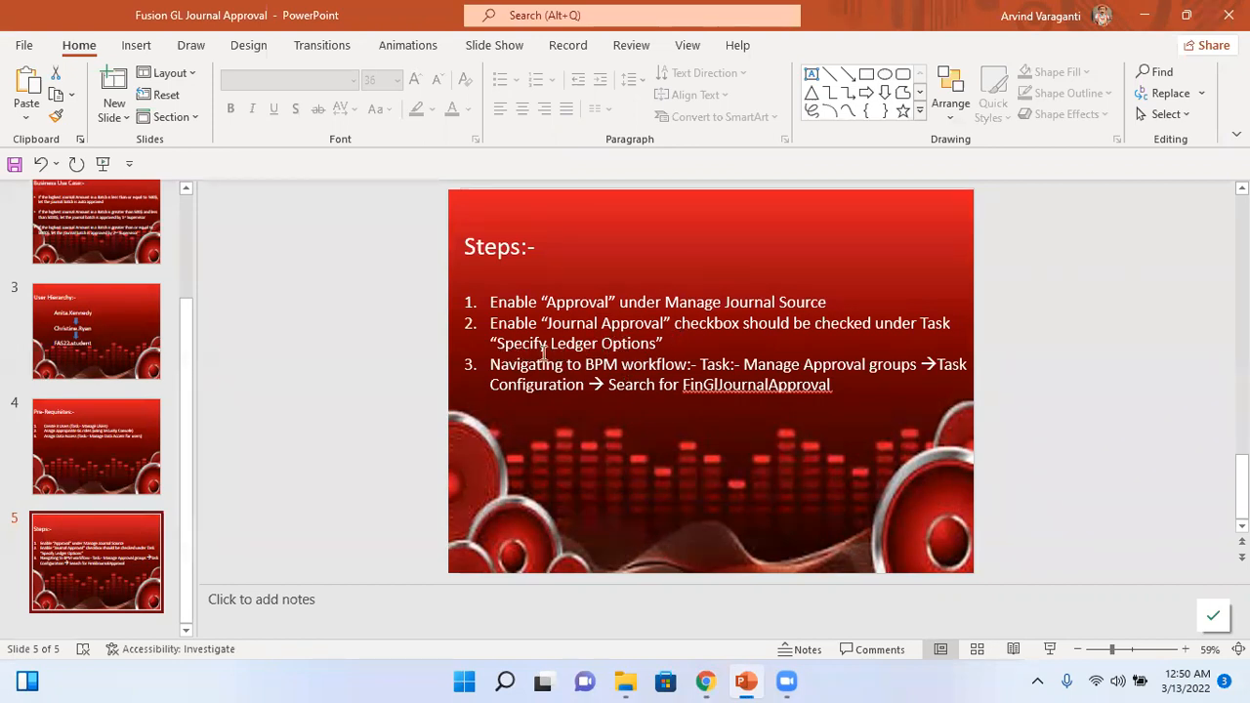
# - Return to Oracle, close the task search, and switch the setup offering to Financials
pyautogui.hotkey('alt', 'Tab')
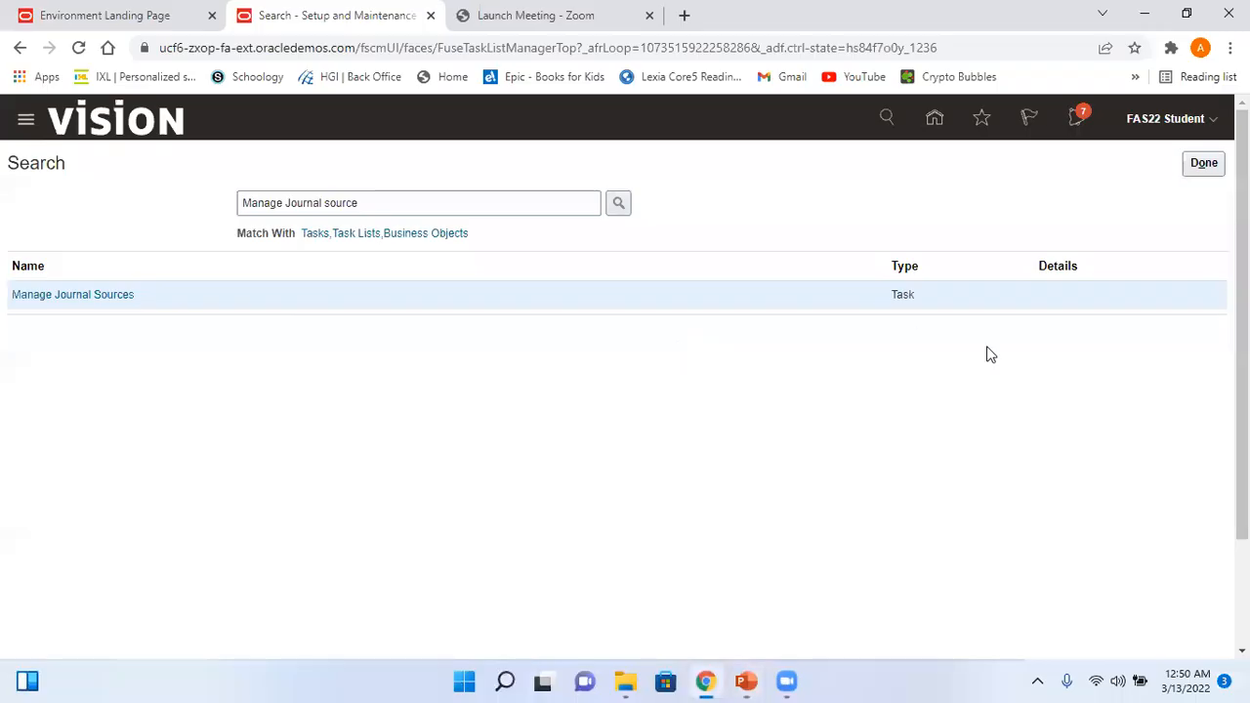
pyautogui.click(1204, 164)
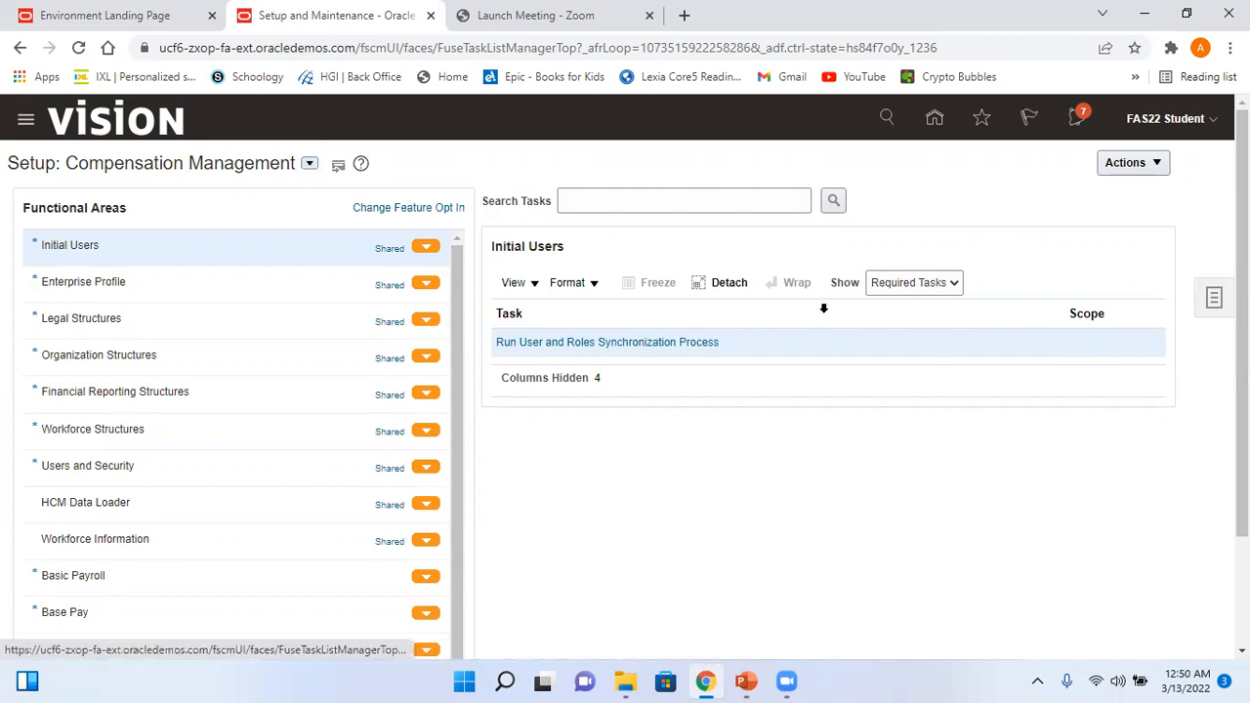
pyautogui.click(308, 164)
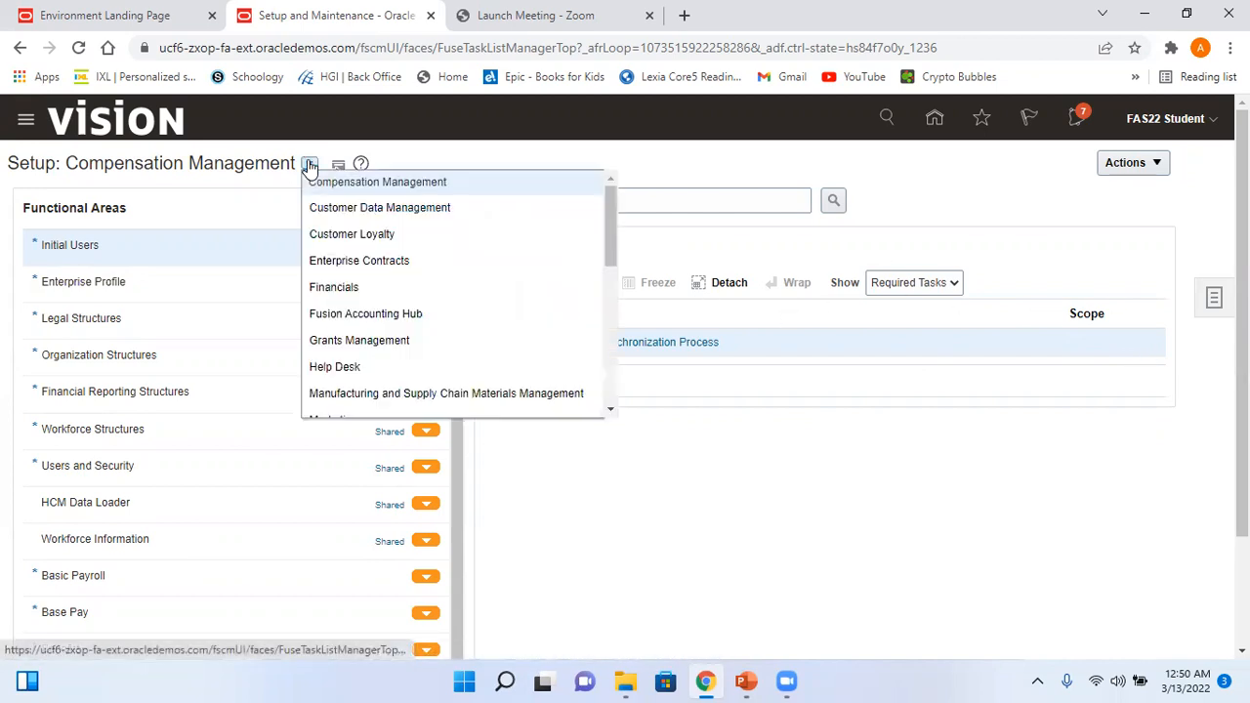
pyautogui.click(364, 287)
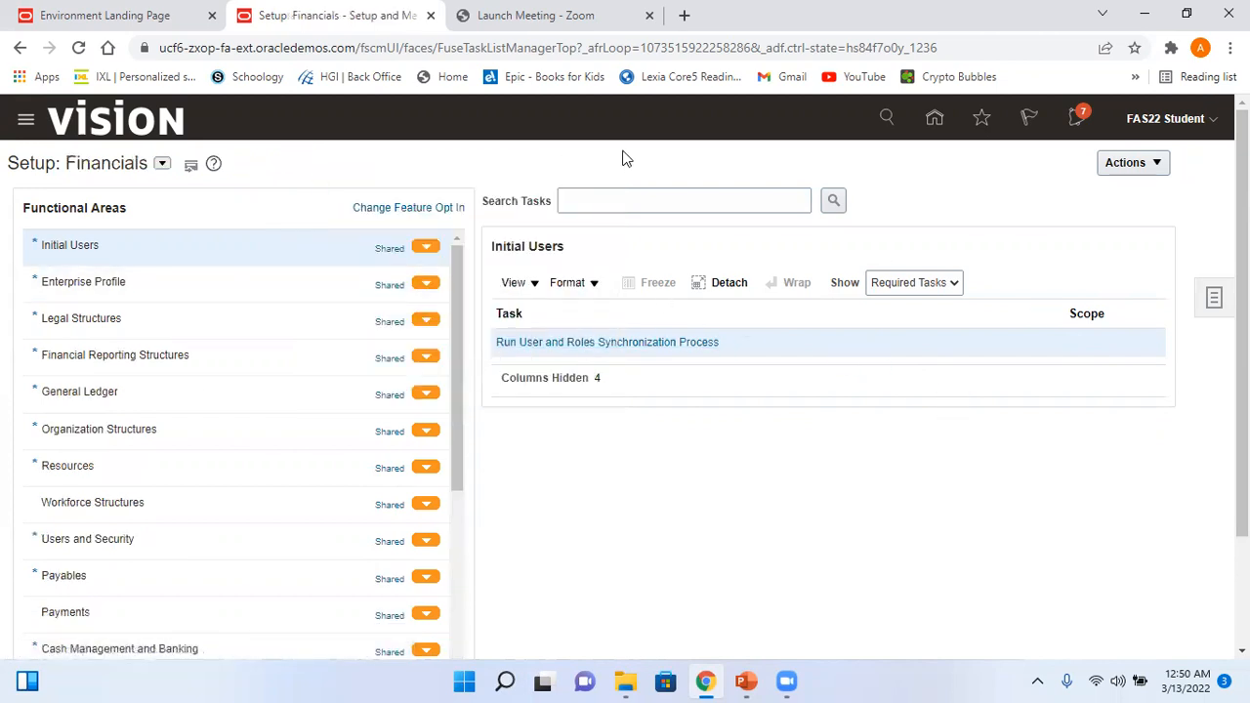
# - Find the Specify Ledger Options task and choose US Primary Ledger as its scope
pyautogui.click(630, 201)
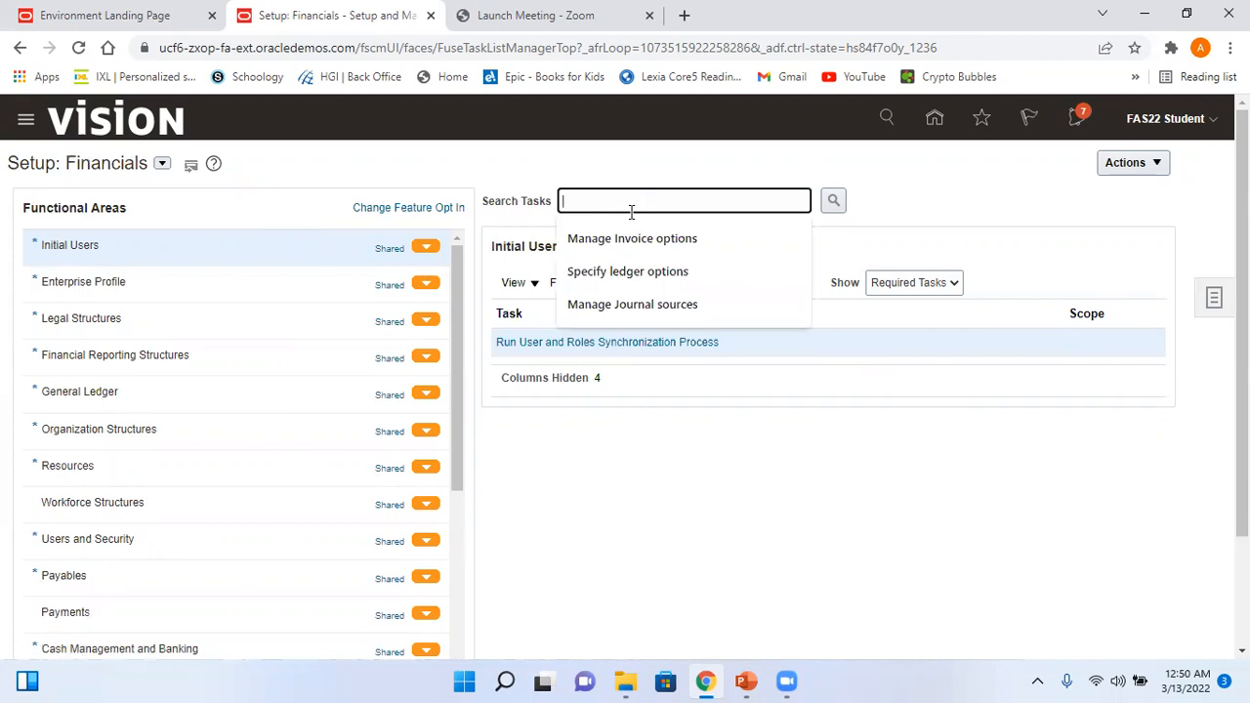
pyautogui.click(695, 274)
pyautogui.click(833, 202)
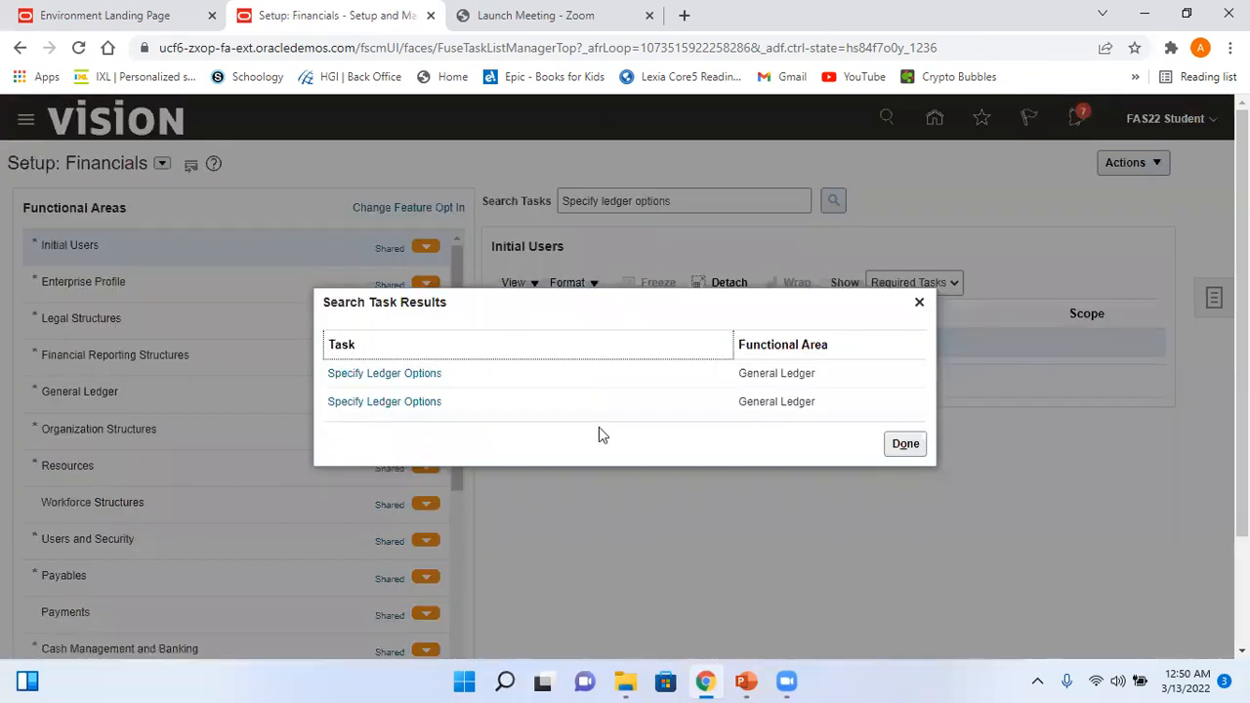
pyautogui.click(417, 374)
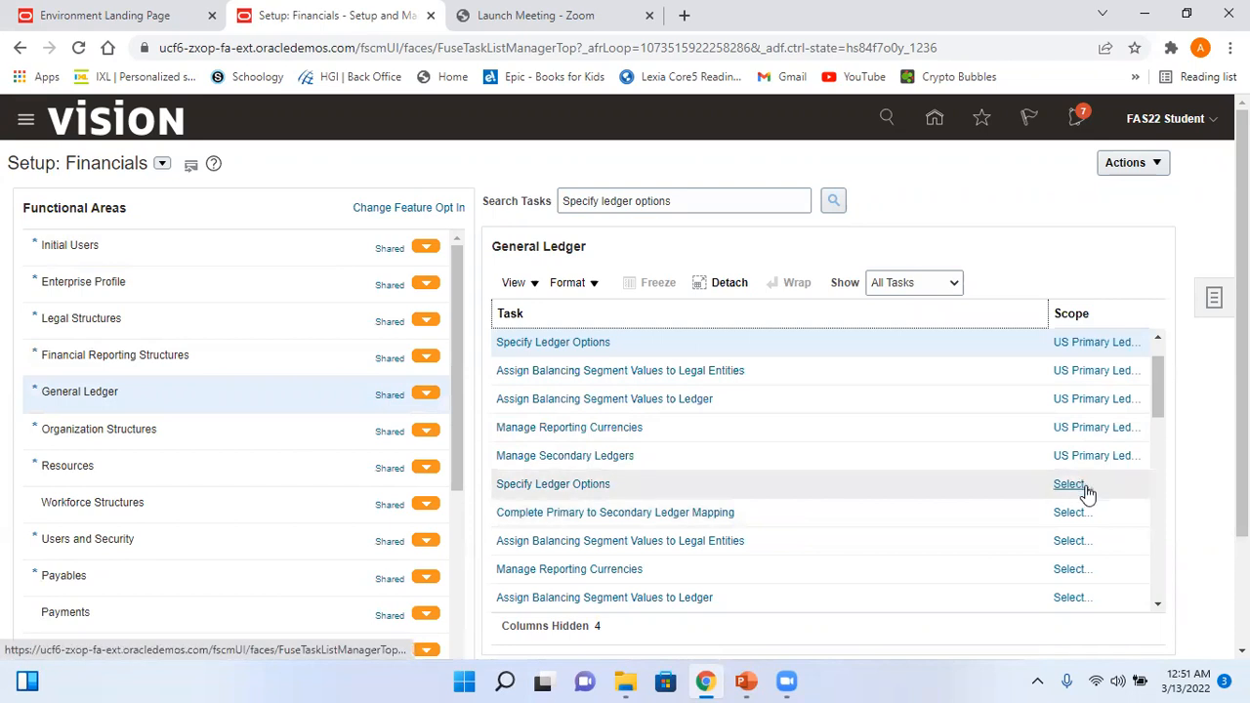
pyautogui.click(1113, 342)
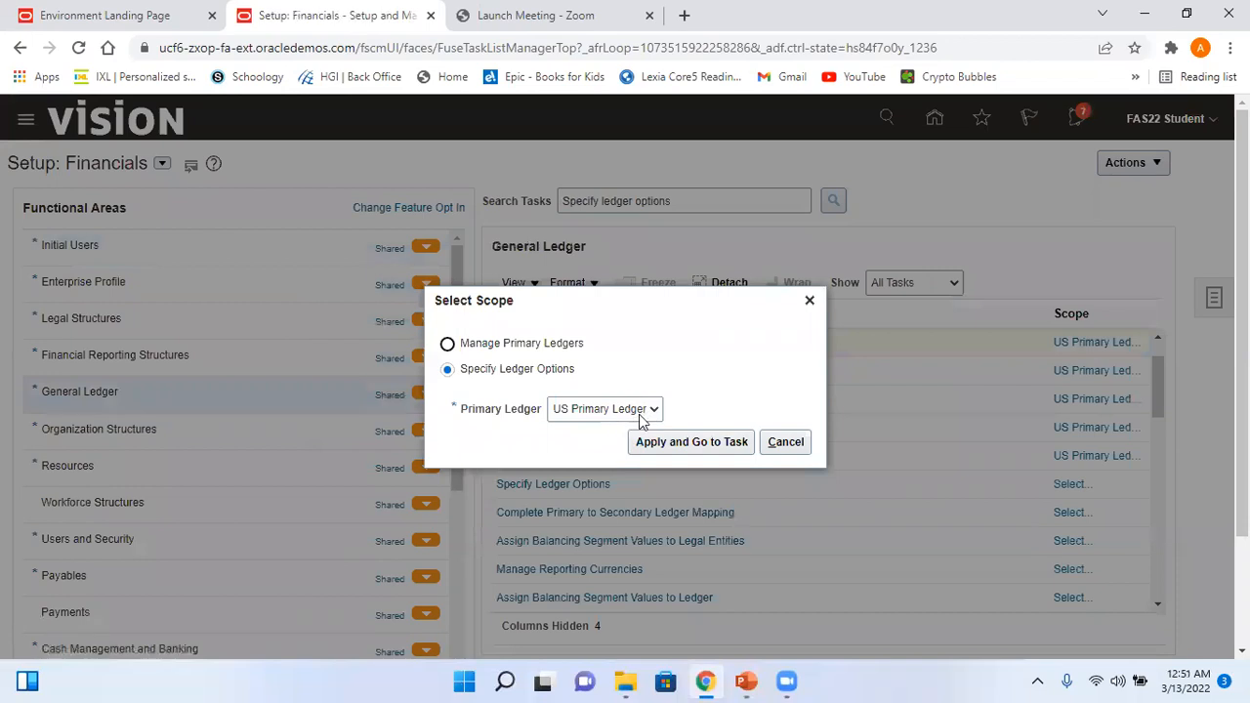
pyautogui.click(699, 442)
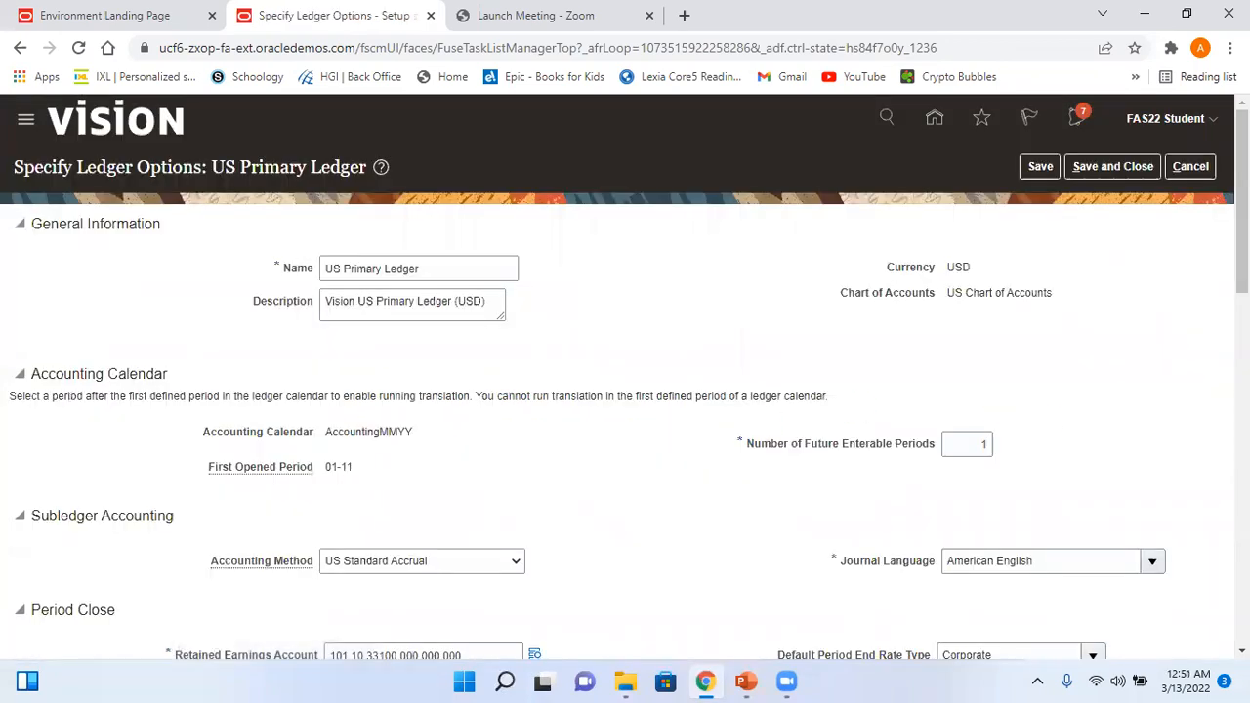
# - Verify Enable journal approval is checked under Journal Processing, cancel, and return to the steps slide
pyautogui.scroll(-5, 625, 381)
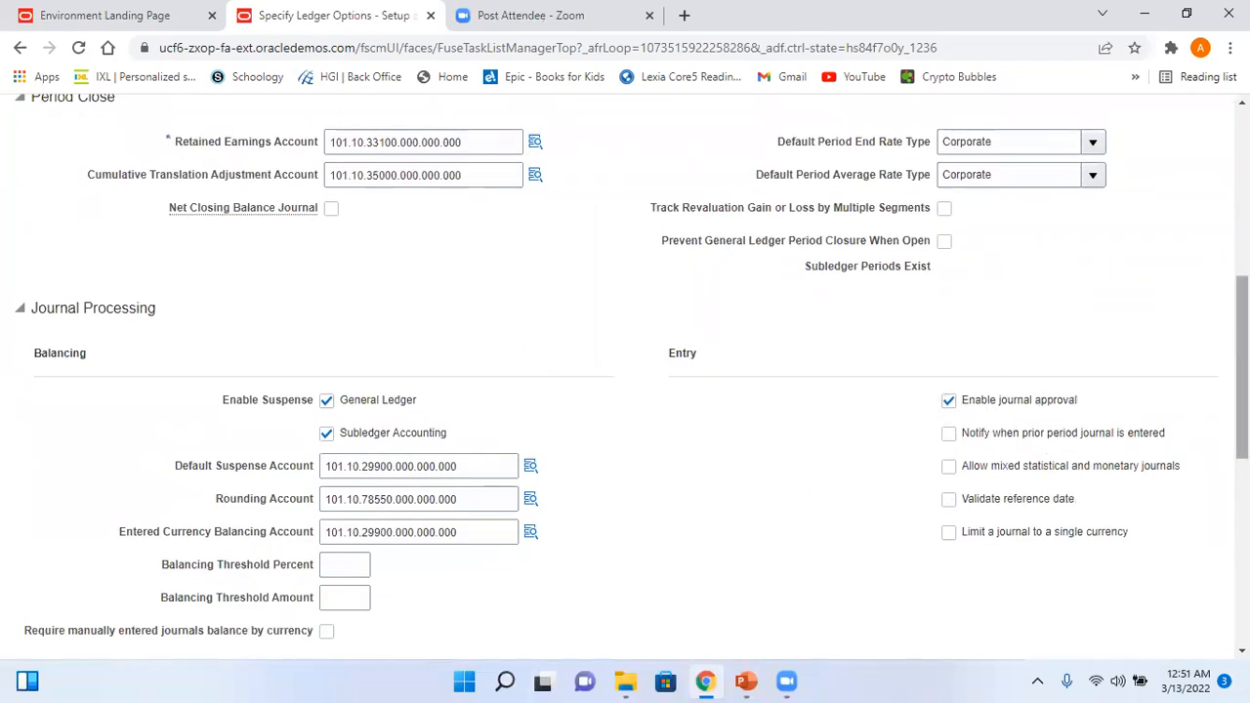
pyautogui.scroll(-3, 625, 391)
pyautogui.scroll(12, 1073, 293)
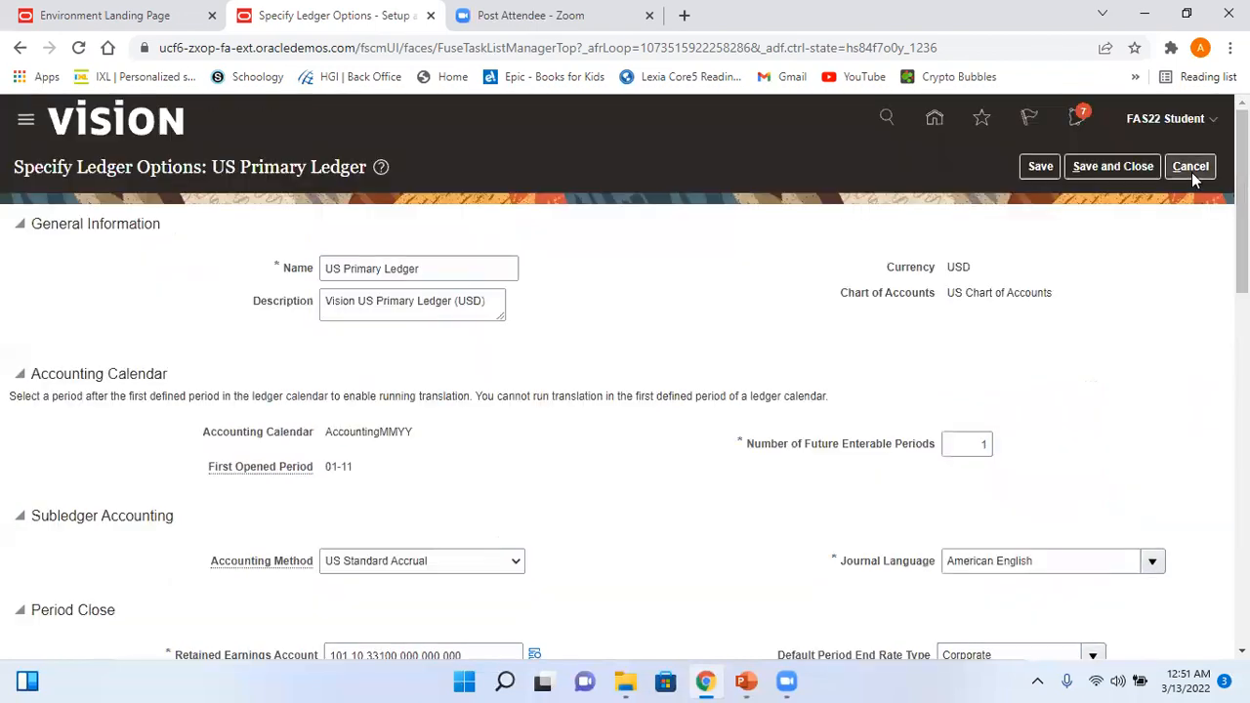
pyautogui.click(1191, 170)
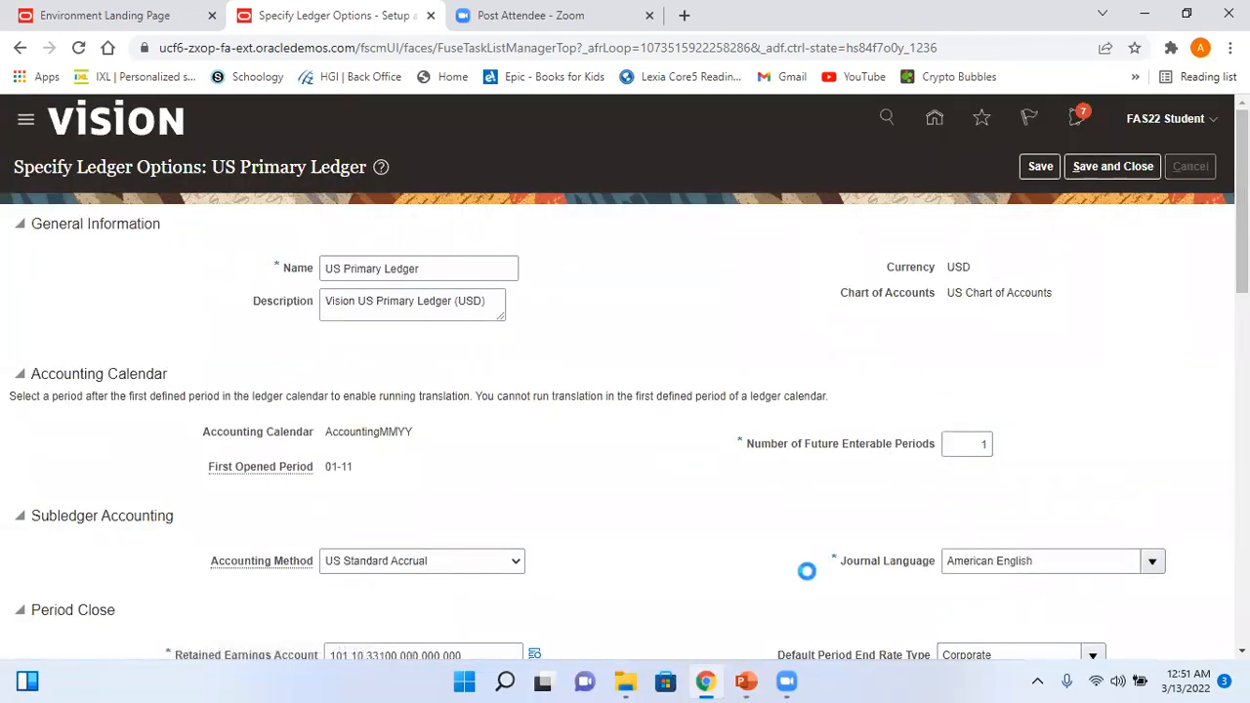
pyautogui.click(745, 681)
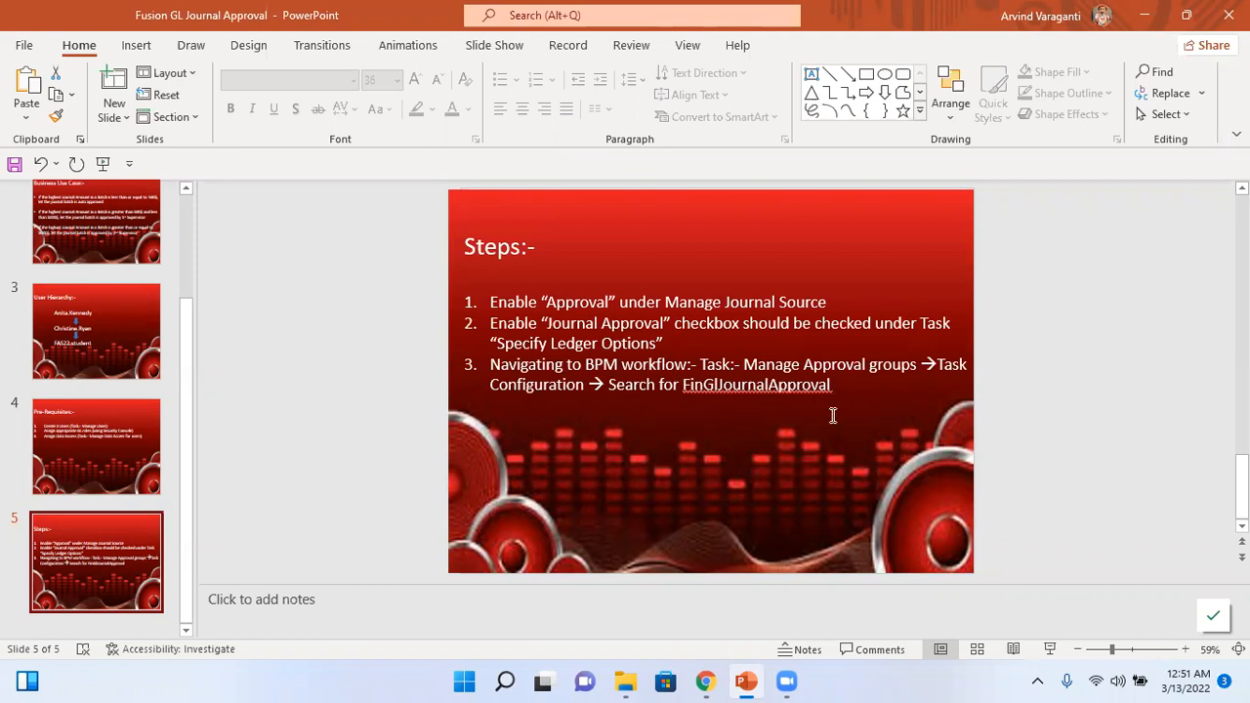
# - Return to Oracle and go to Setup and Maintenance from the settings menu
pyautogui.hotkey('alt', 'Tab')
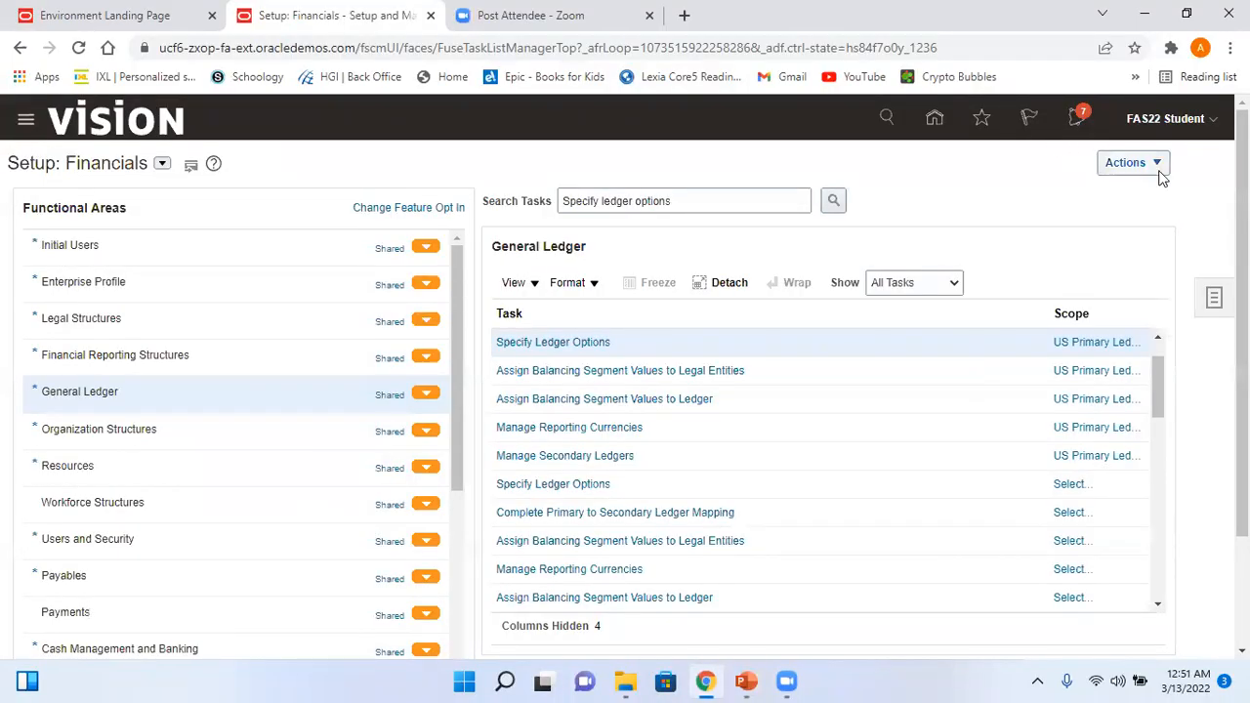
pyautogui.hotkey('alt', 'Tab')
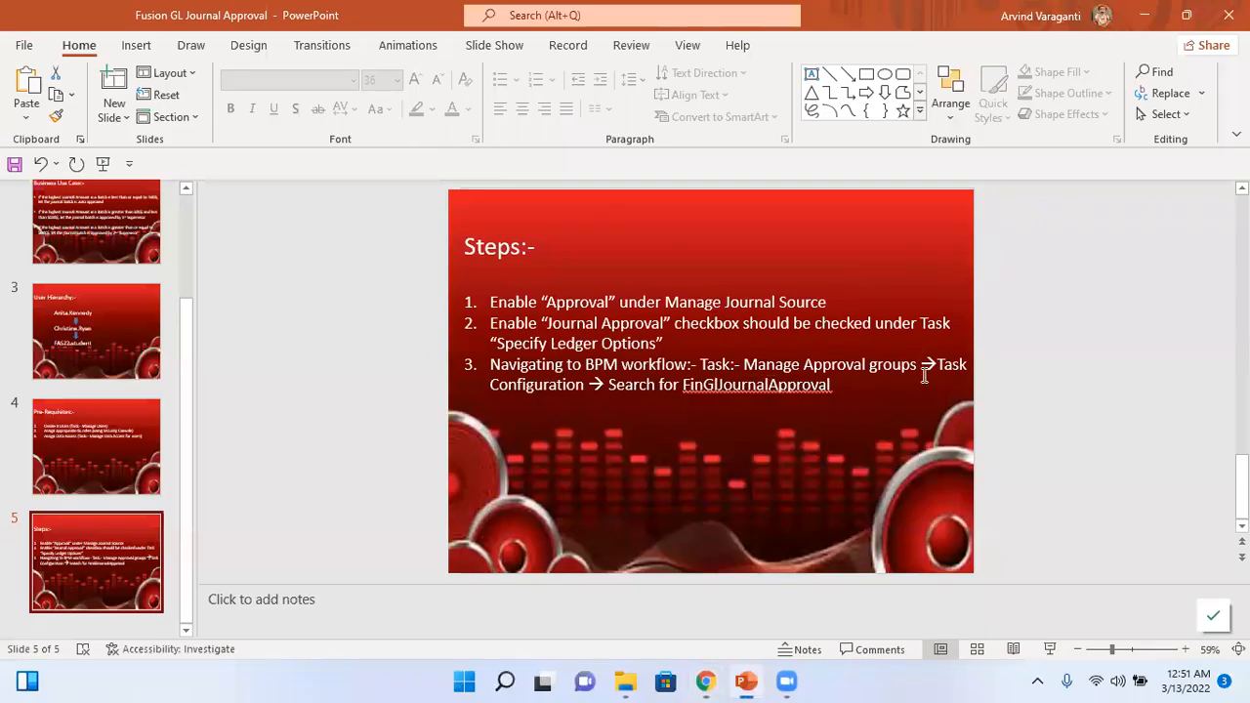
pyautogui.hotkey('alt', 'Tab')
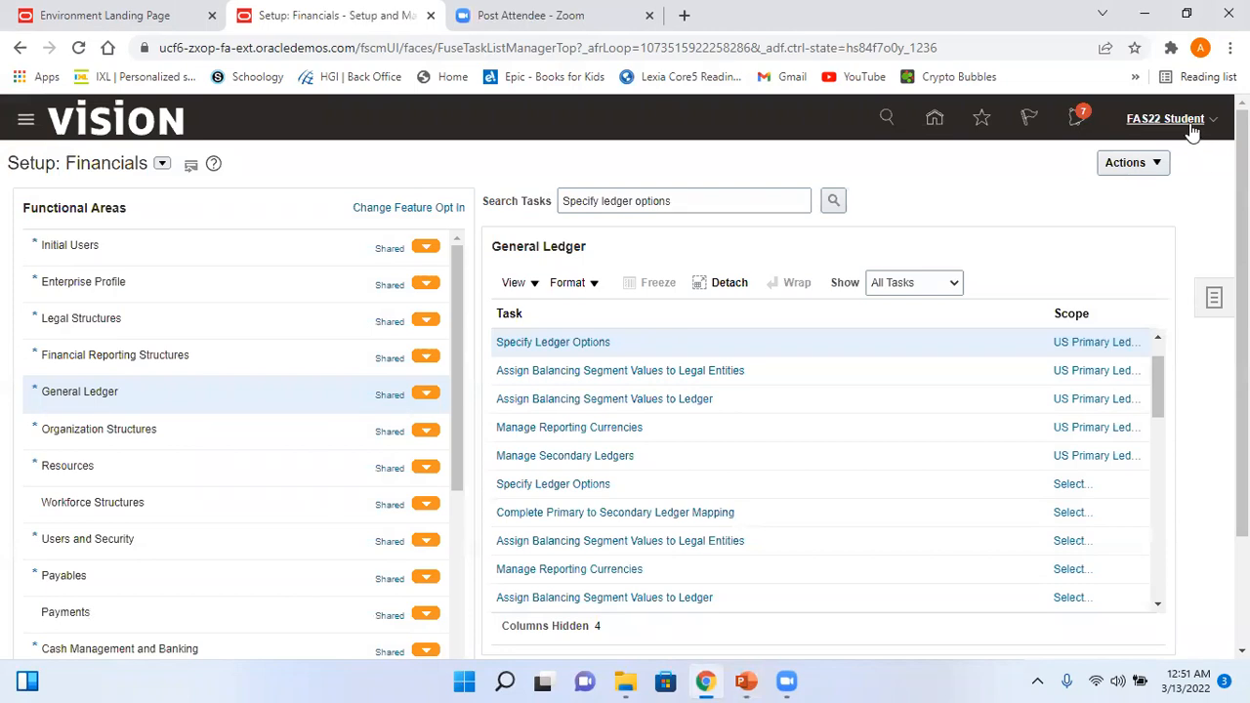
pyautogui.click(1189, 128)
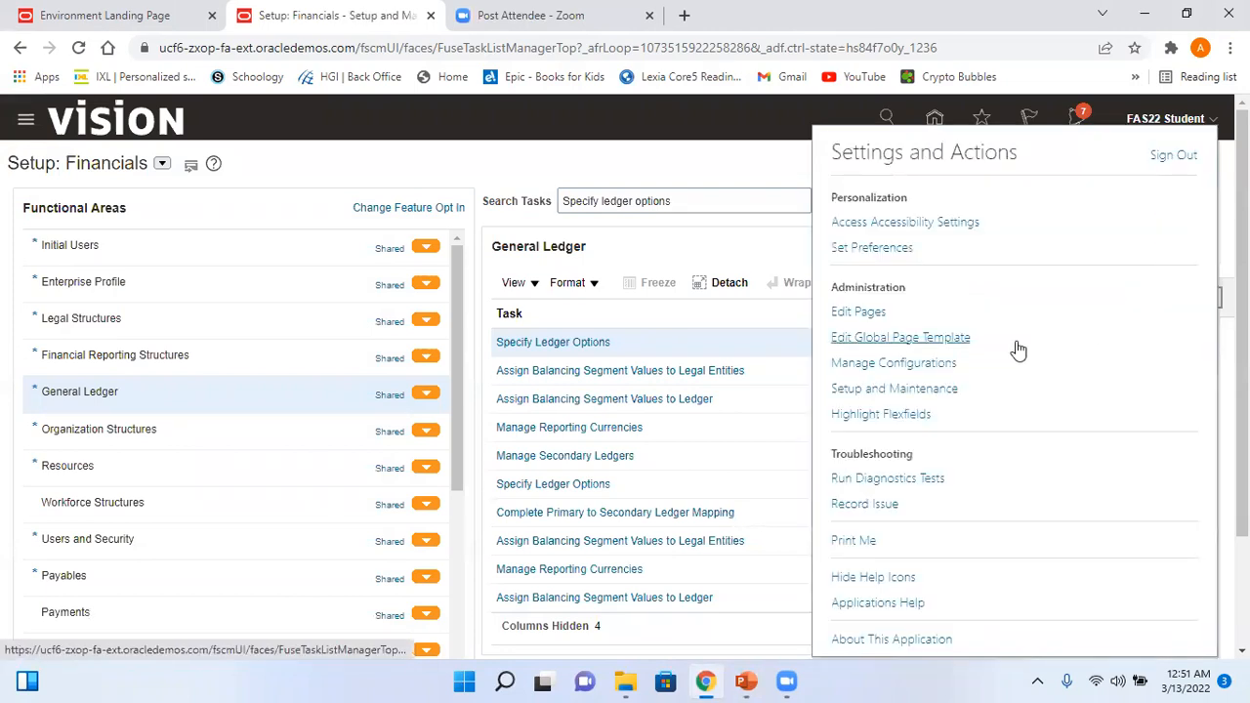
pyautogui.click(928, 389)
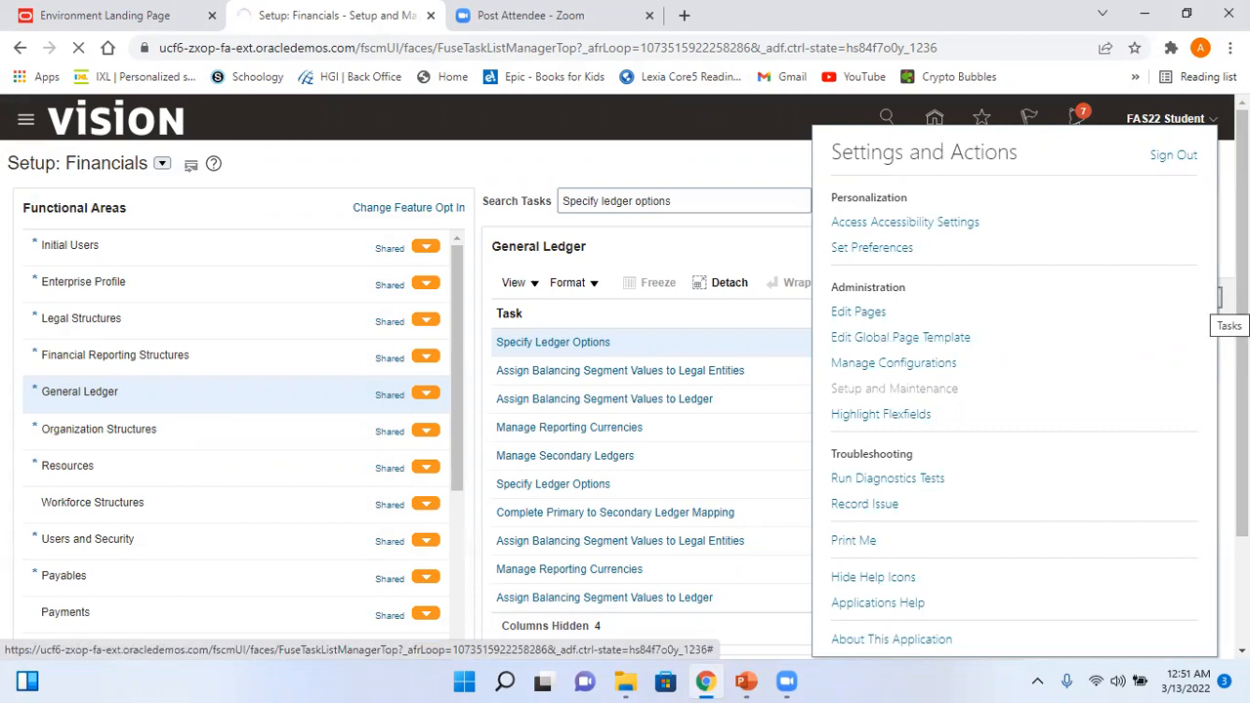
# - Search the setup tasks for Manage Approval groups and open the Manage Approval Groups task
pyautogui.click(1211, 303)
pyautogui.click(1083, 360)
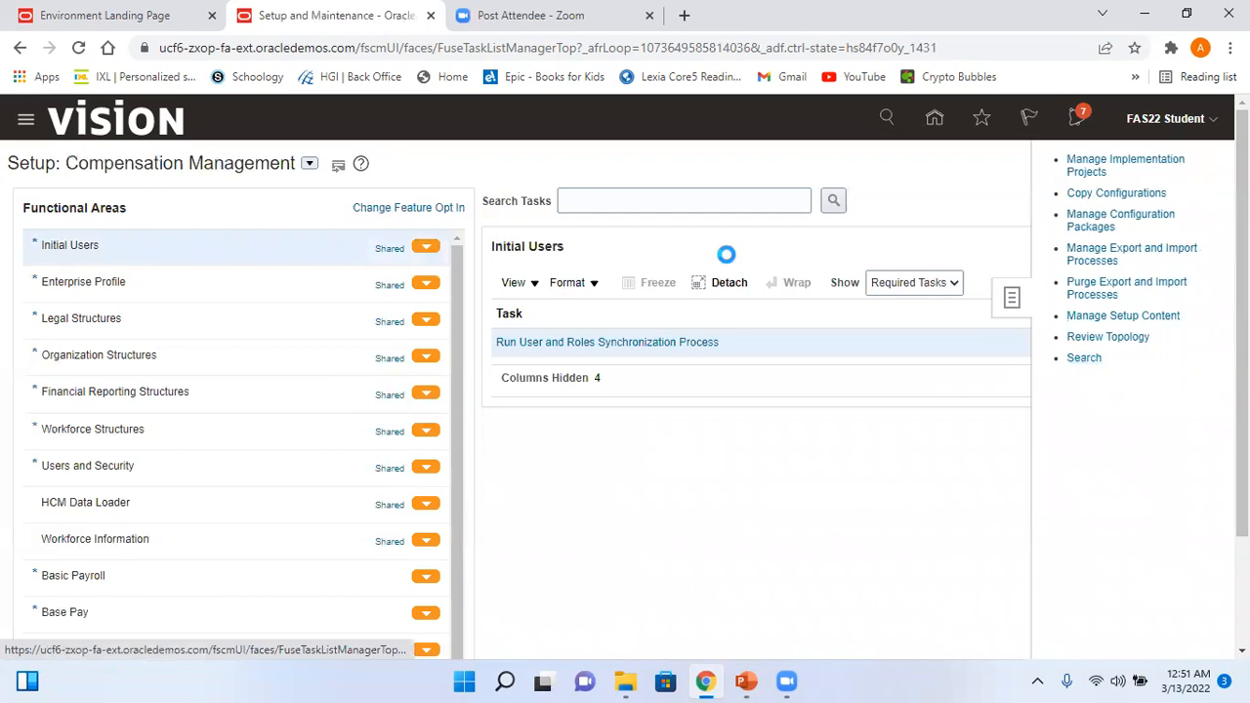
pyautogui.click(423, 208)
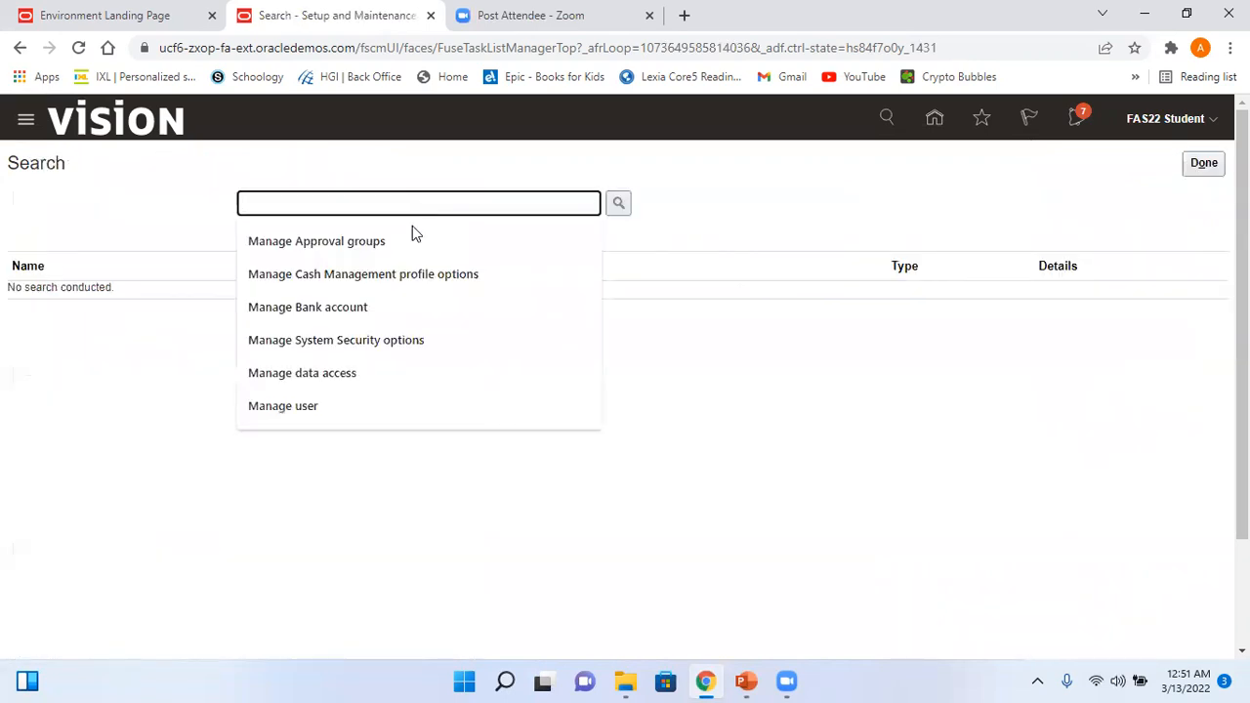
pyautogui.click(401, 242)
pyautogui.click(618, 211)
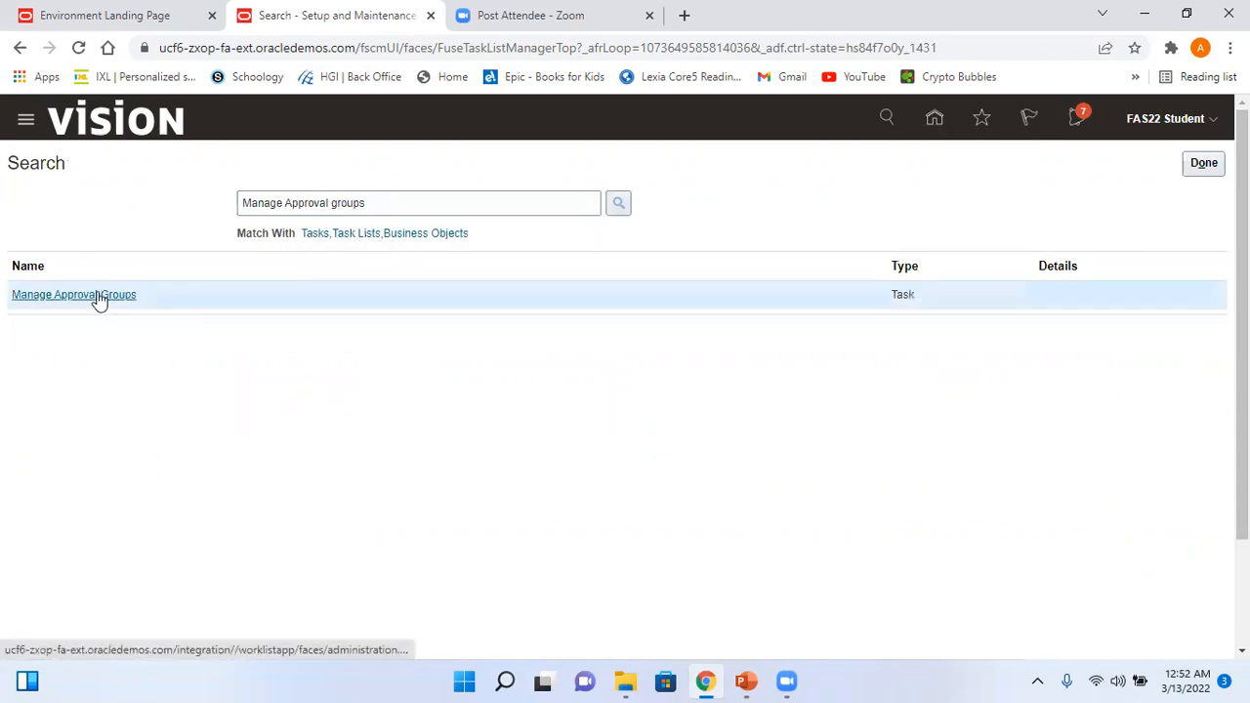
pyautogui.click(100, 297)
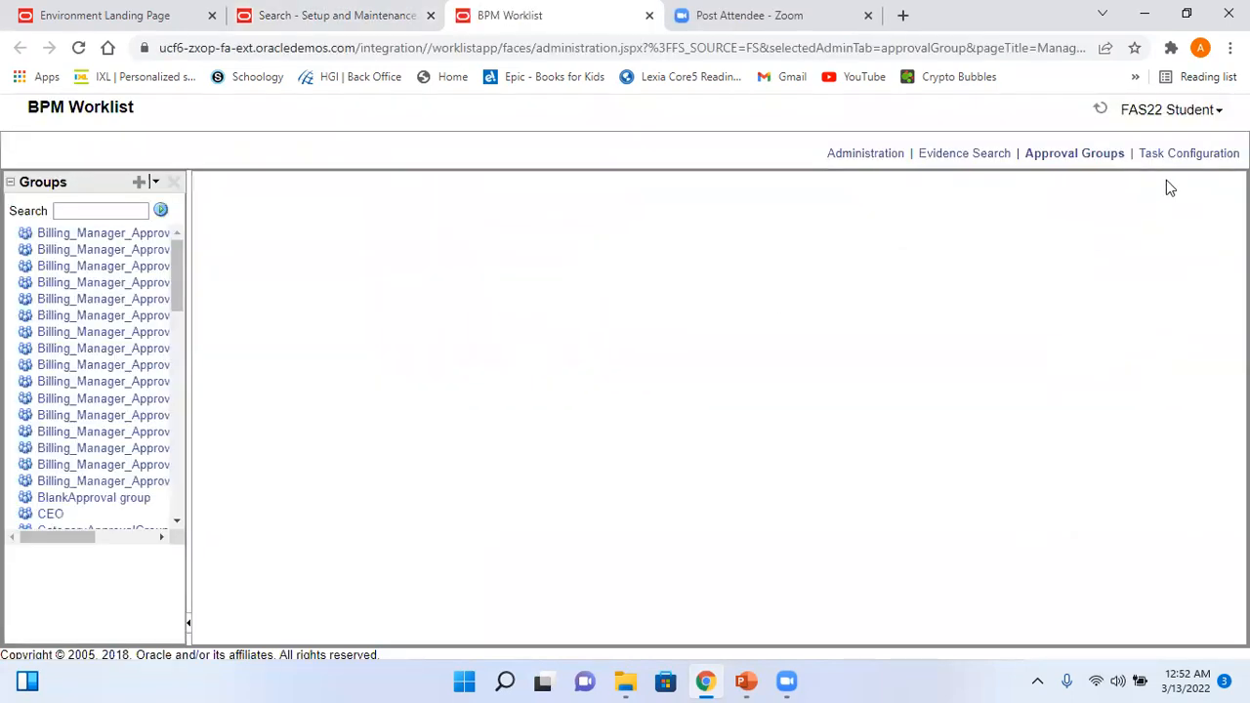
# - In Task Configuration, search tasks for *FinGl and open FinGlJournalApproval
pyautogui.click(1197, 162)
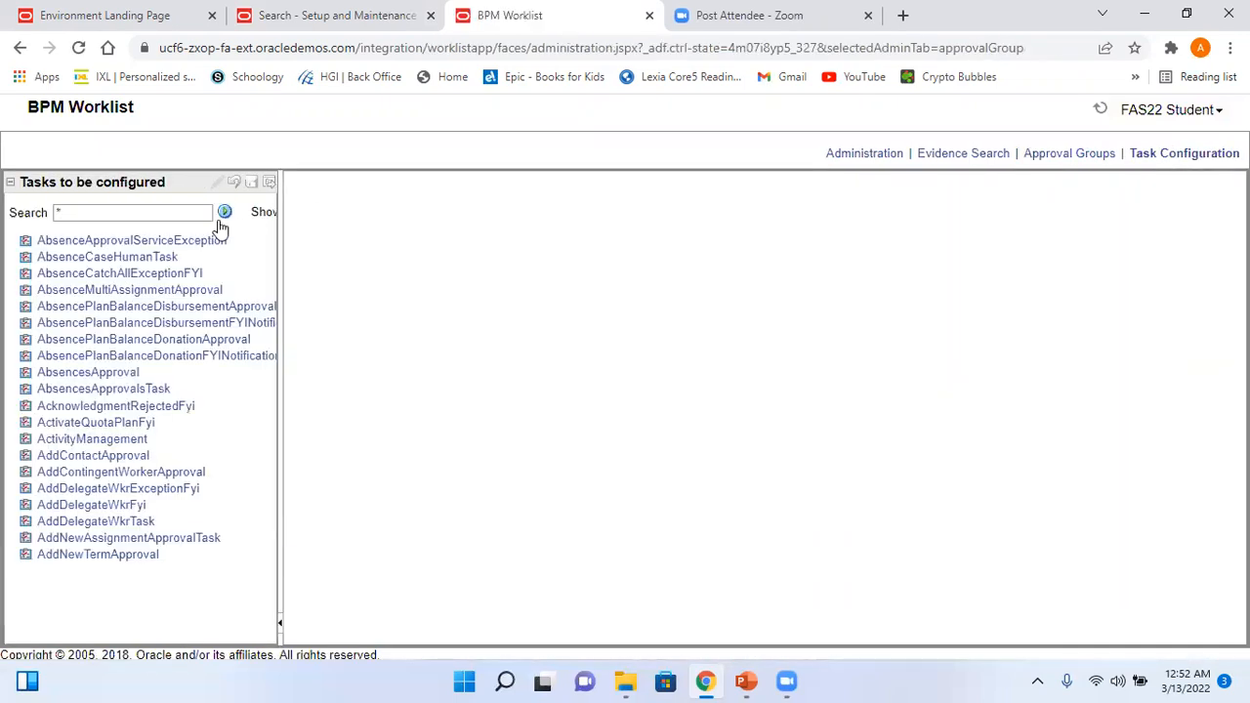
pyautogui.click(145, 213)
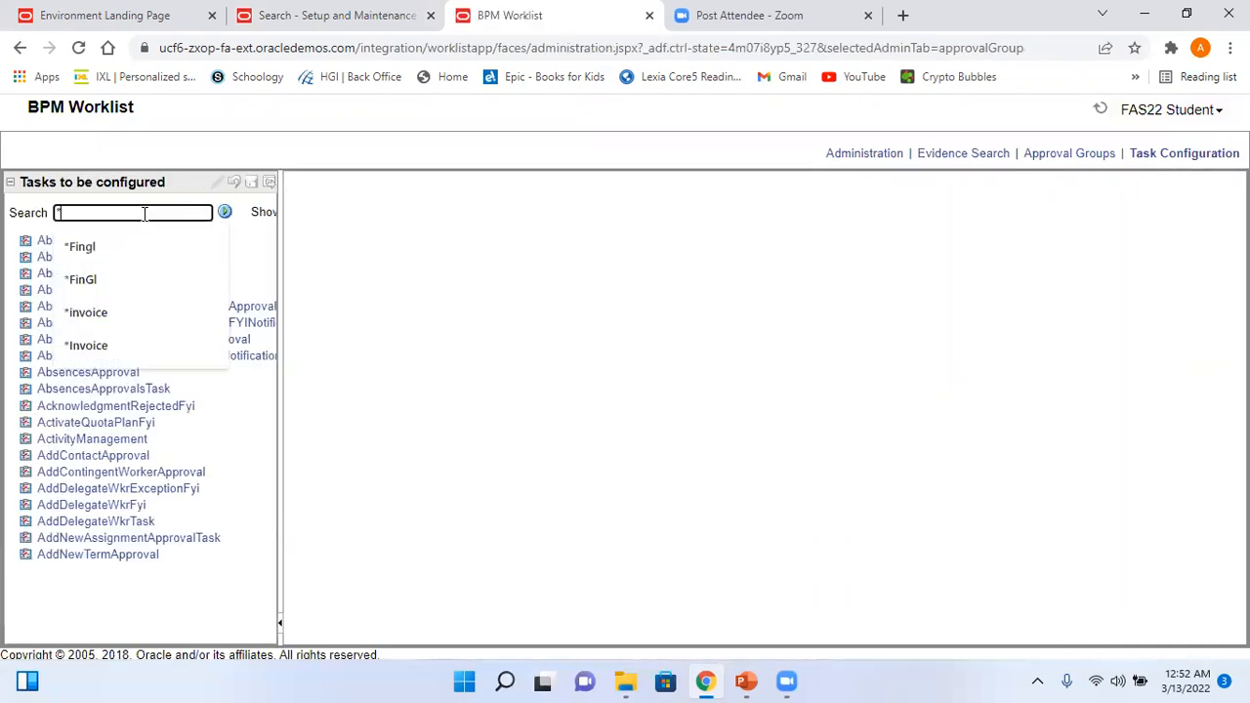
pyautogui.click(105, 276)
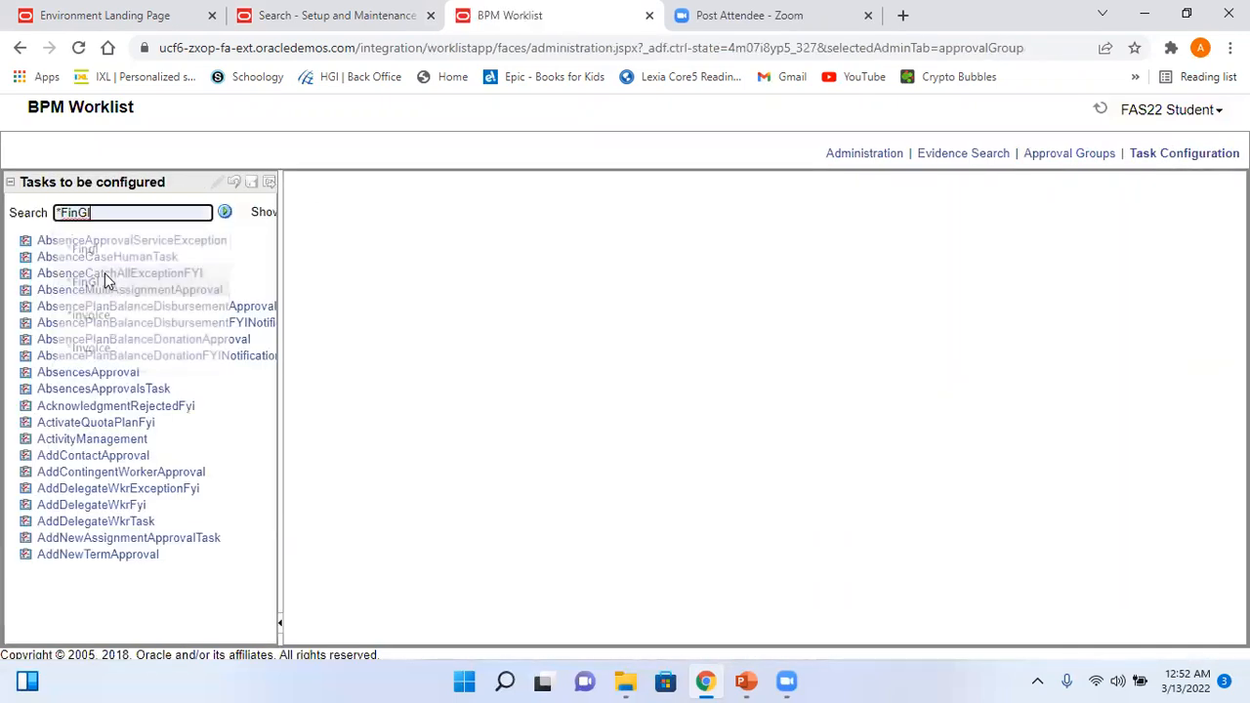
pyautogui.click(745, 680)
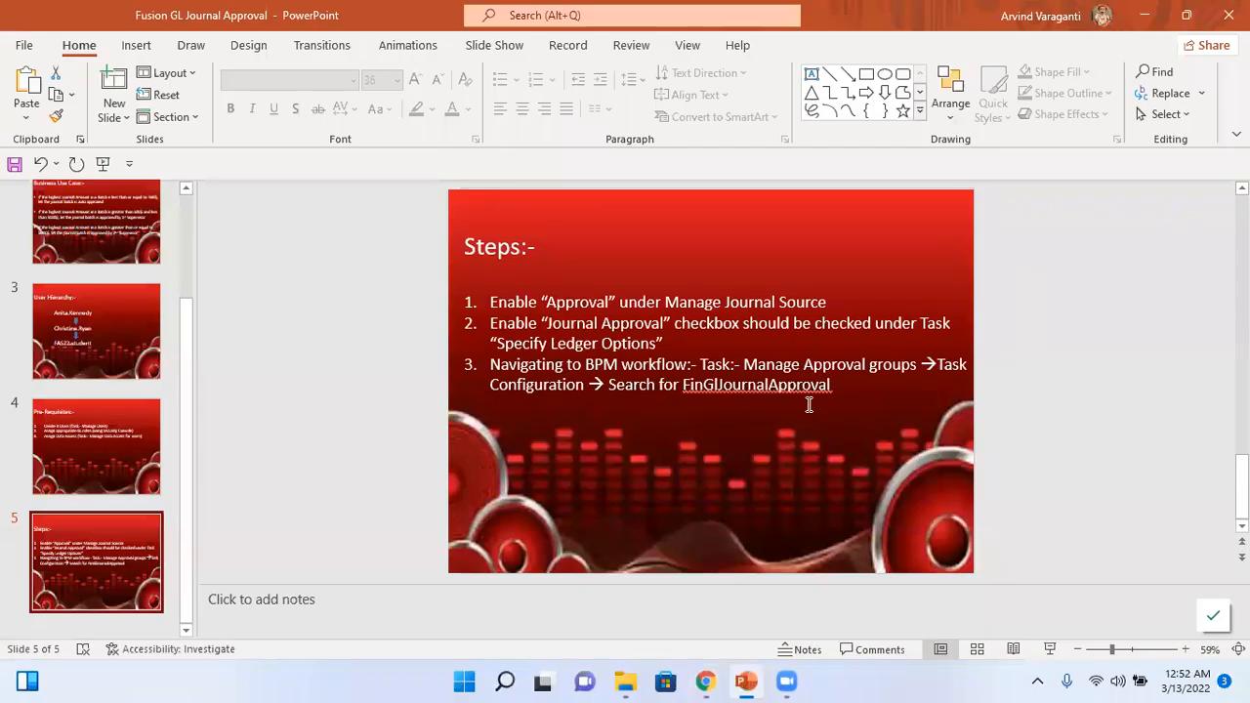
pyautogui.hotkey('alt', 'Tab')
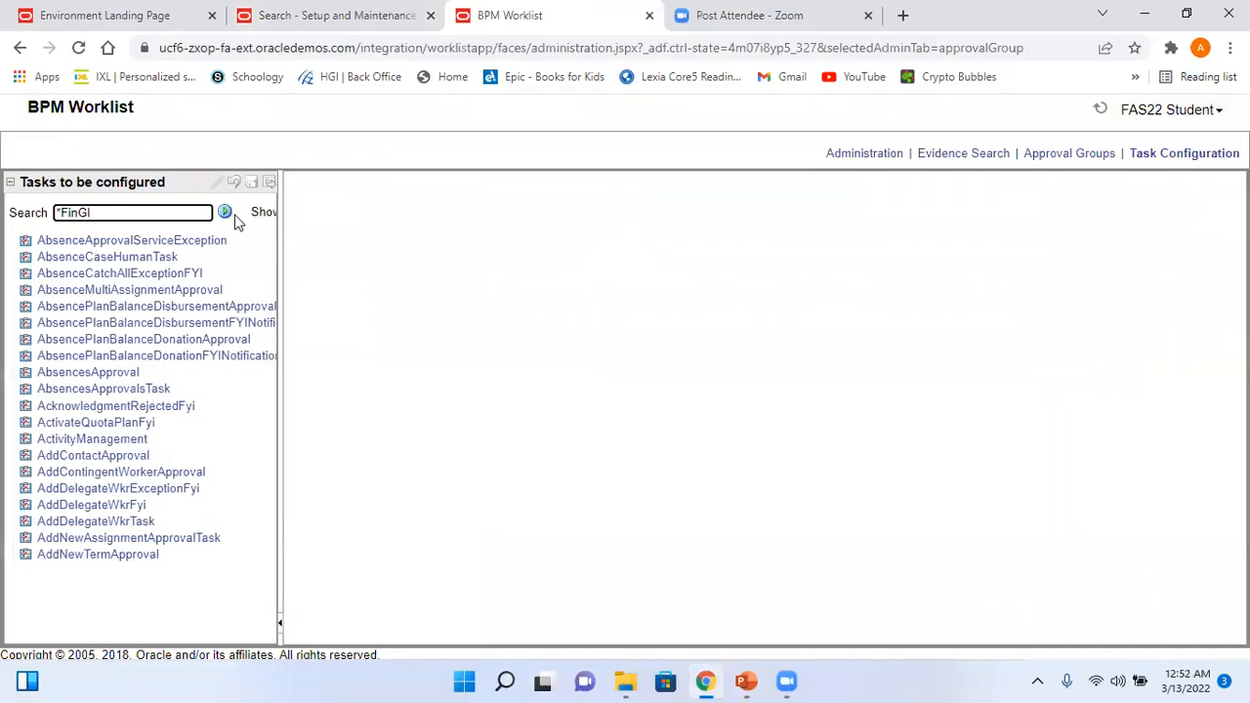
pyautogui.click(227, 214)
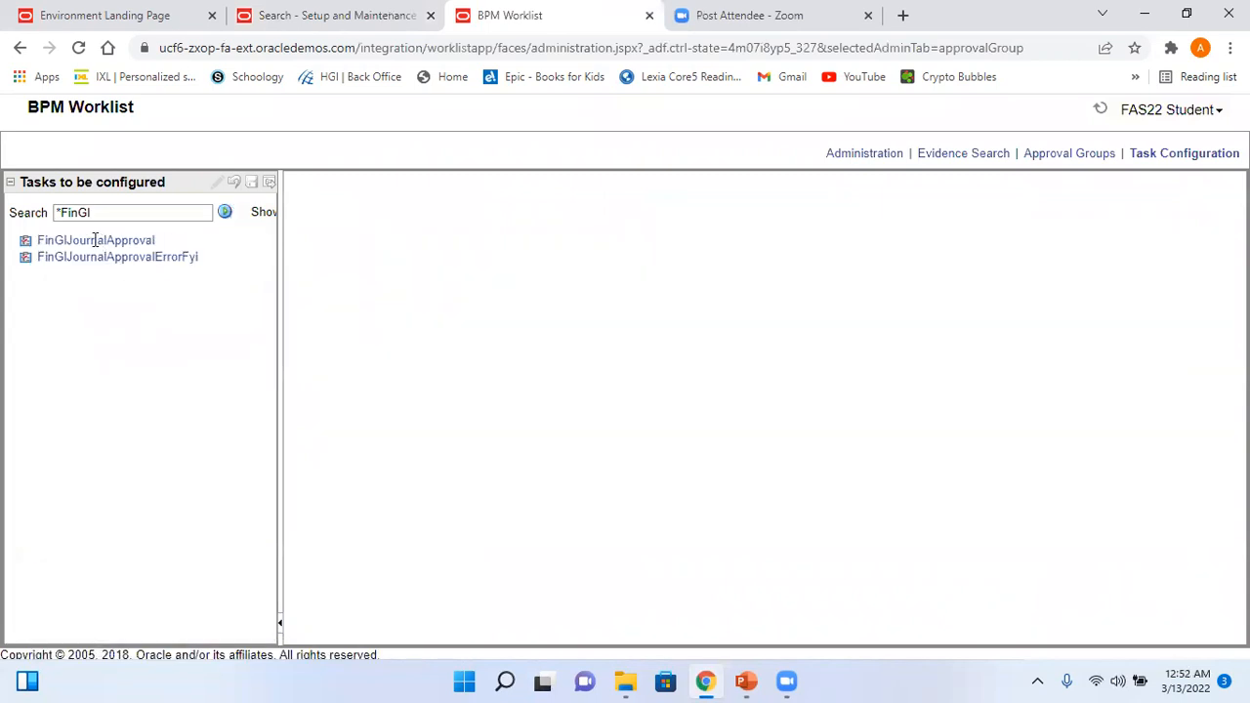
pyautogui.click(93, 239)
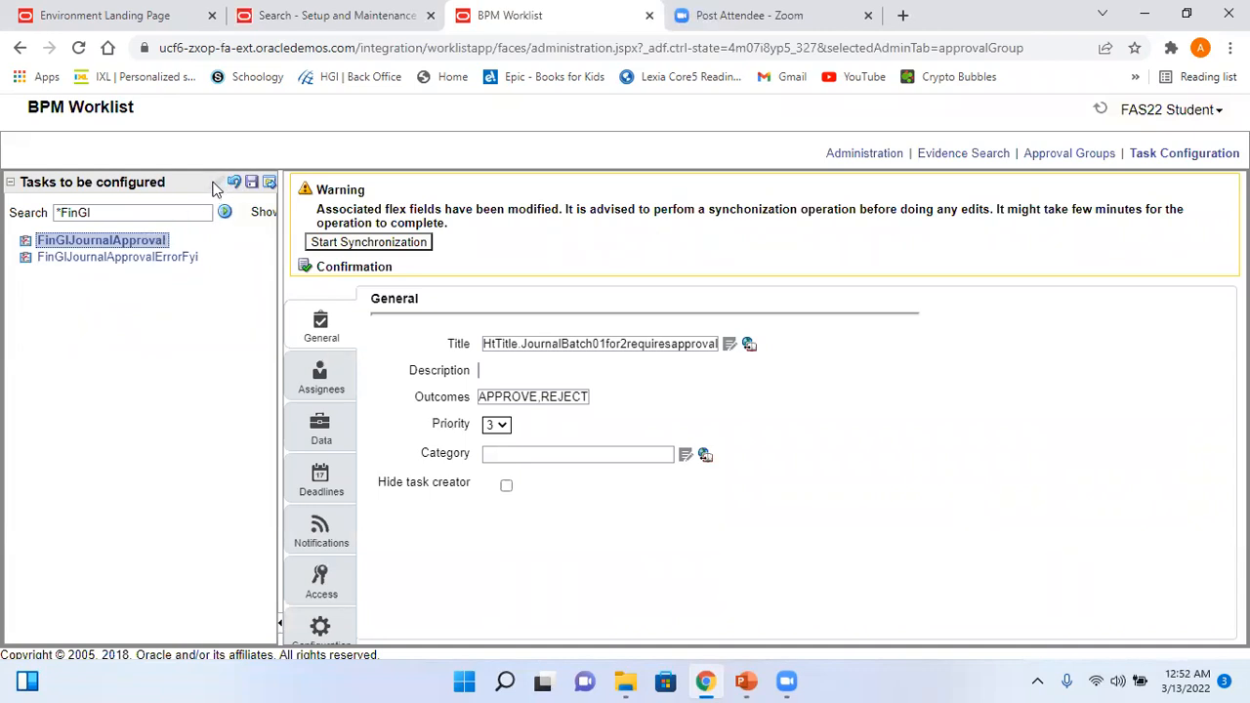
# - Reload the page, rerun the *FinGl search, select FinGlJournalApproval, reset it and enter edit mode
pyautogui.click(322, 376)
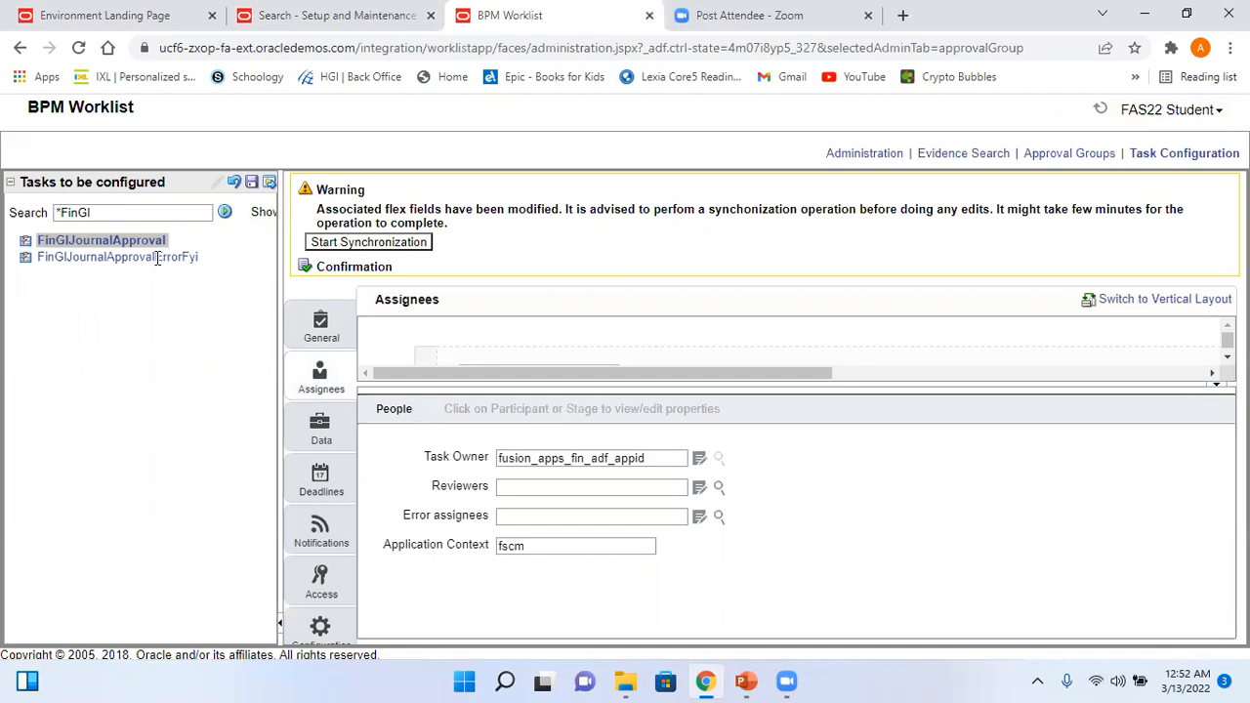
pyautogui.click(1167, 156)
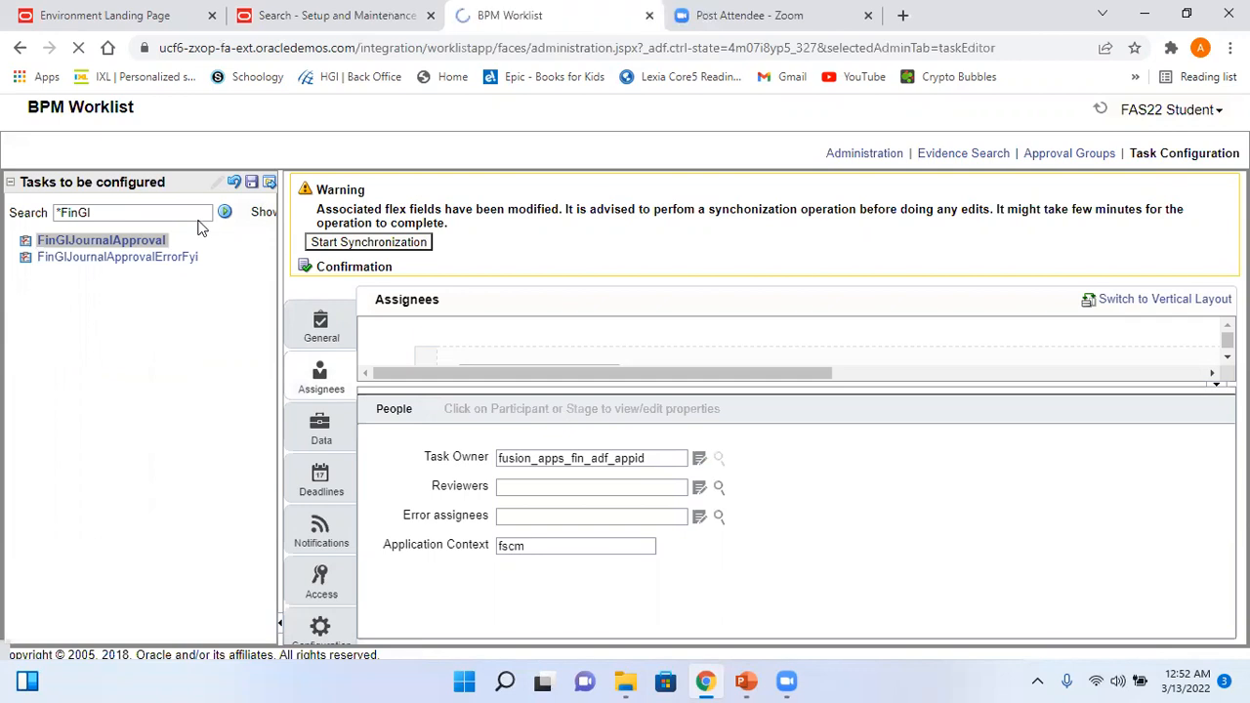
pyautogui.click(146, 212)
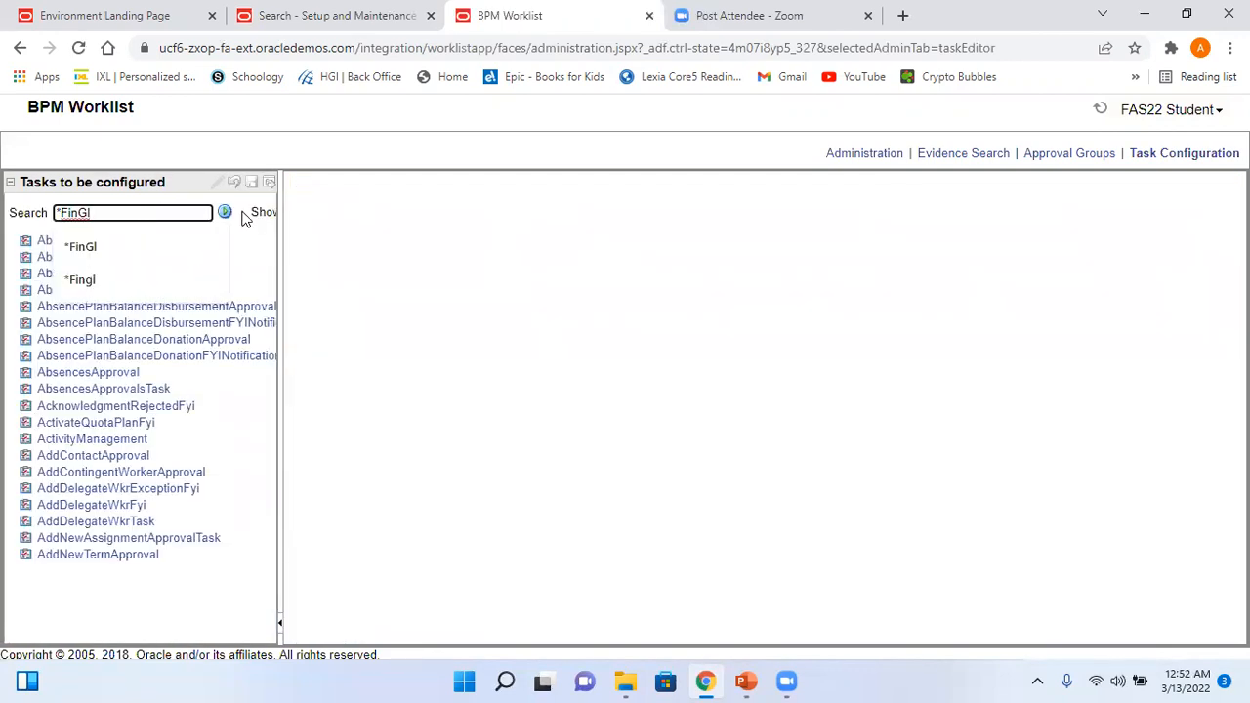
pyautogui.click(225, 211)
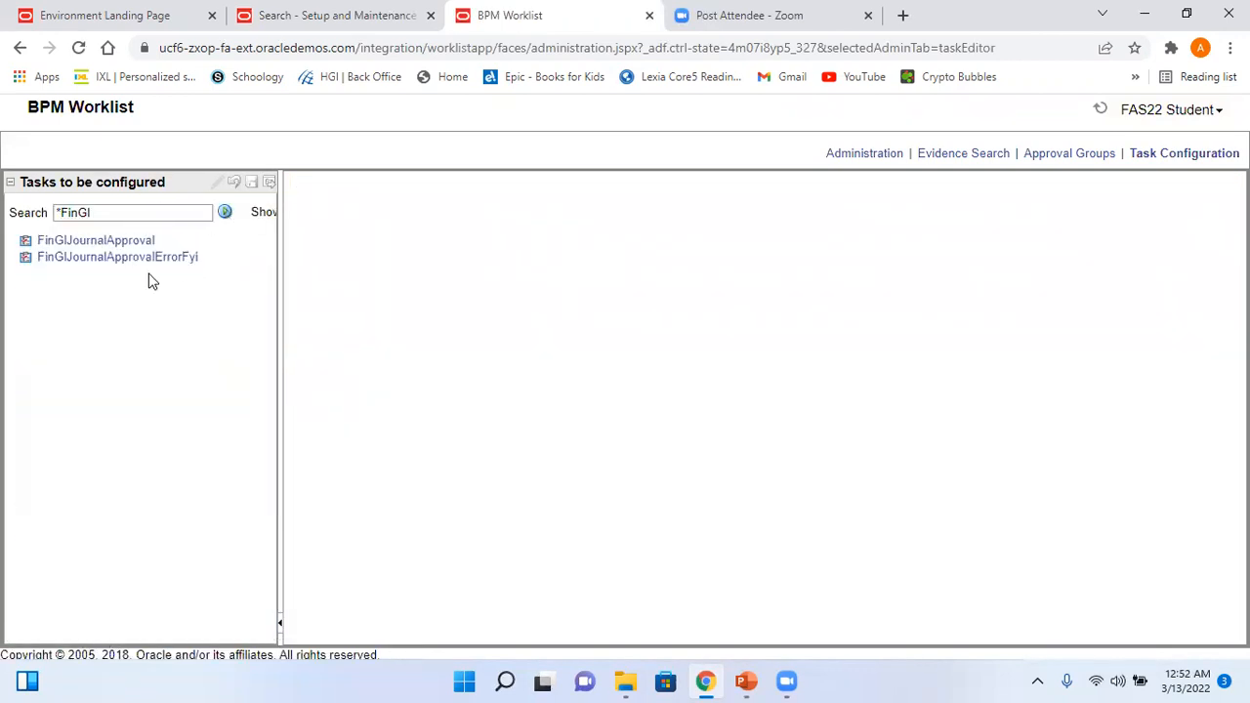
pyautogui.click(113, 240)
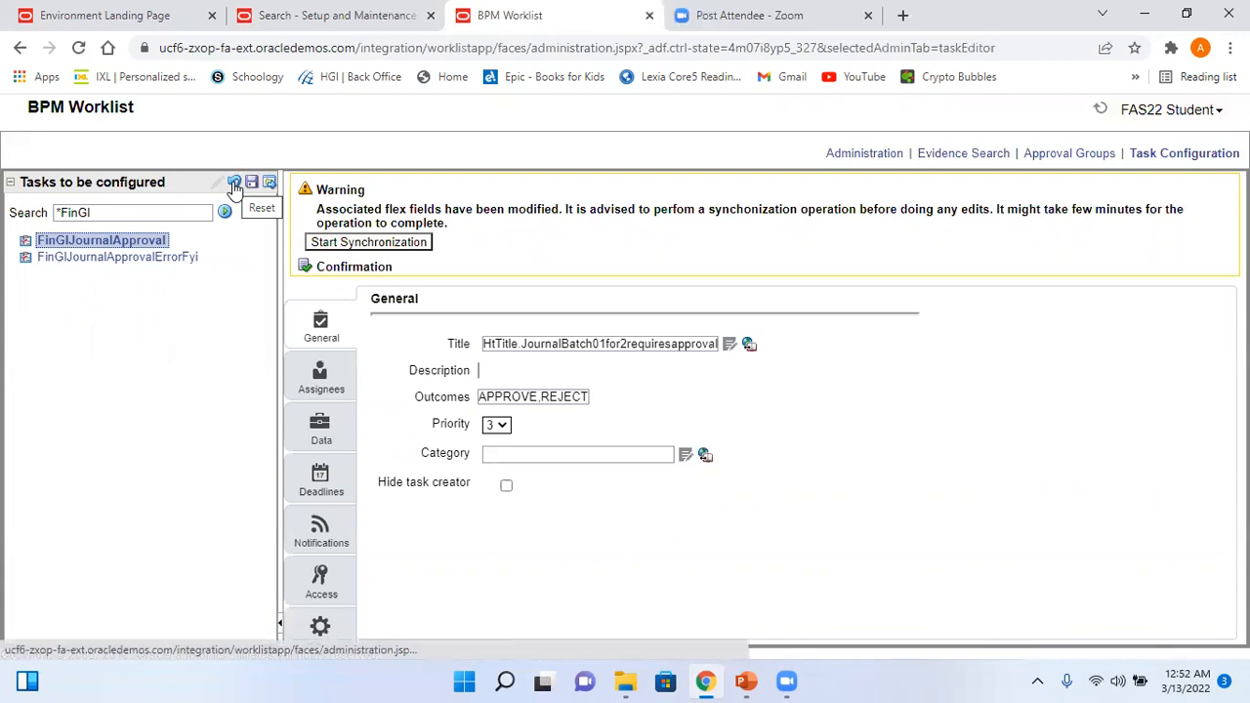
pyautogui.click(234, 185)
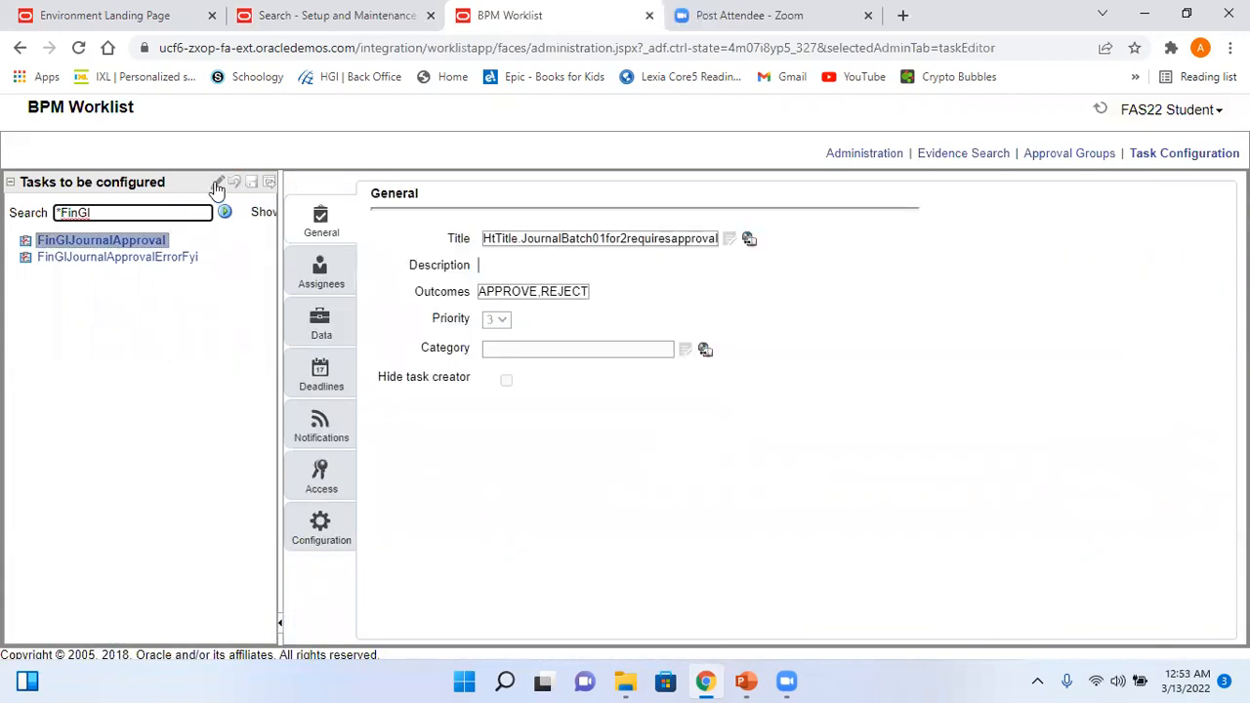
pyautogui.click(216, 182)
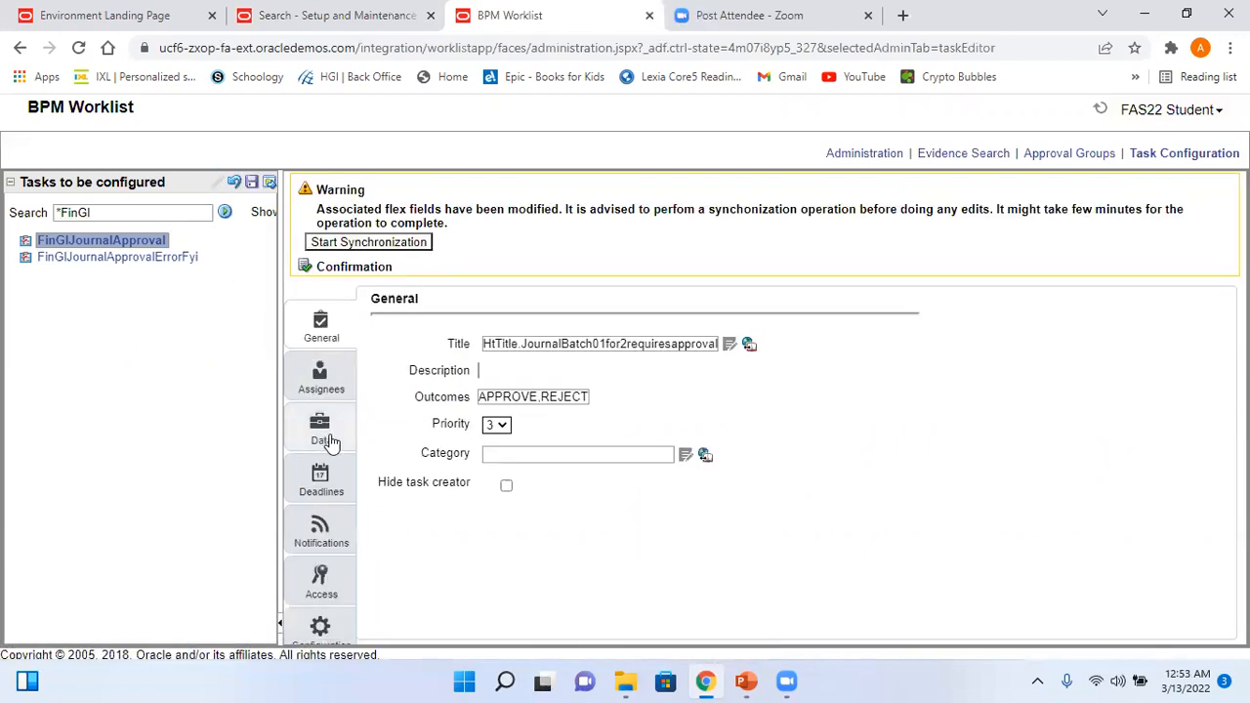
# - Open FinGlJournalApproval's Assignees tab and enlarge the diagram to show the Serial Type and SoaOLabel stages
pyautogui.click(322, 388)
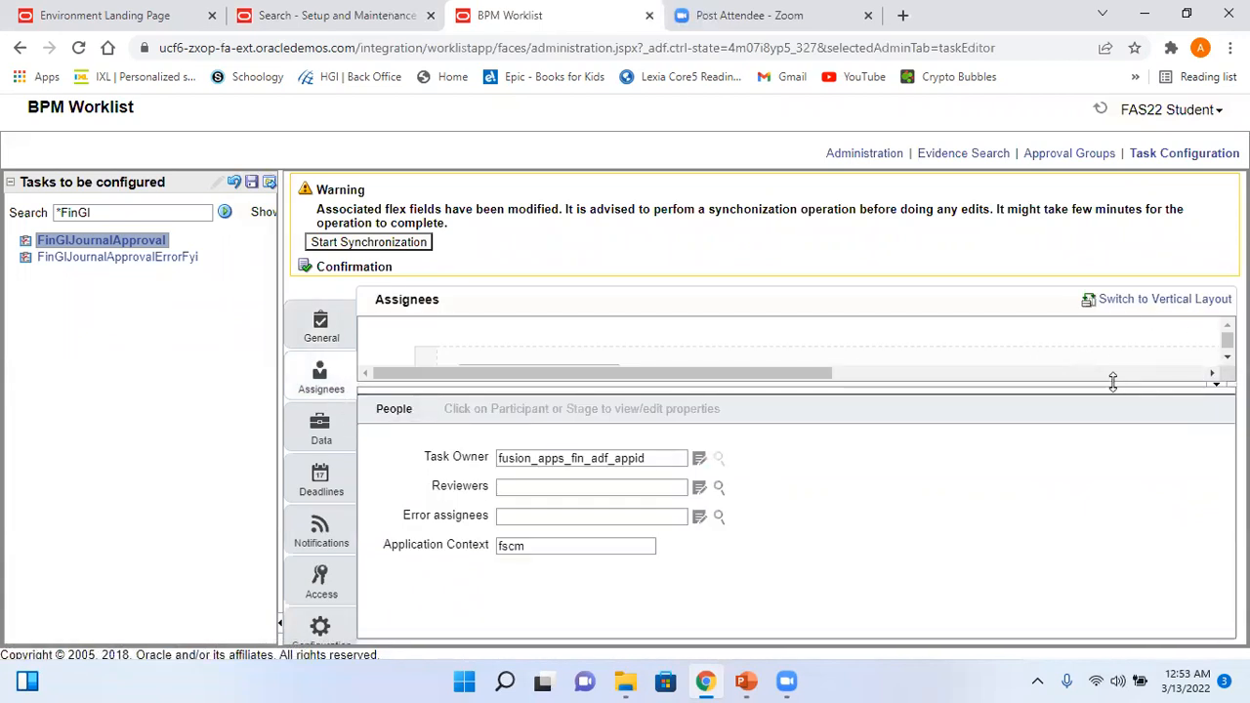
pyautogui.moveTo(1120, 451); pyautogui.dragTo(1113, 452)
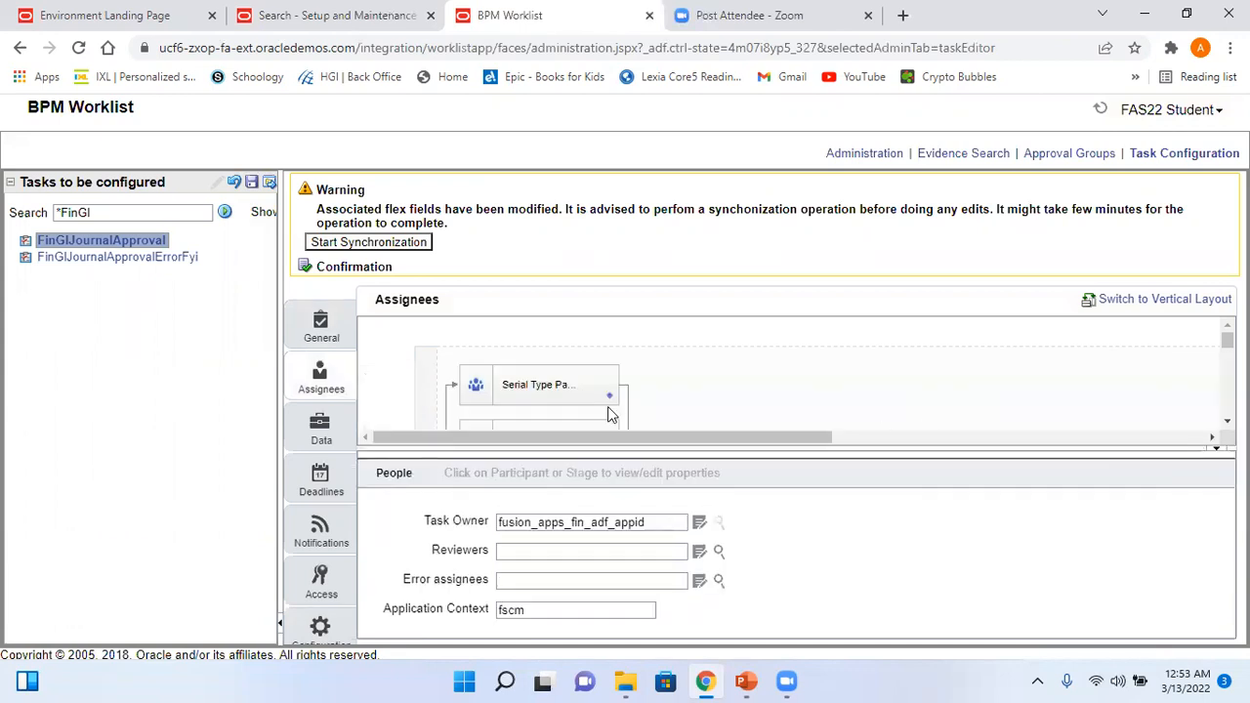
pyautogui.moveTo(1228, 340)
pyautogui.mouseDown()
pyautogui.moveTo(1227, 373)
pyautogui.moveTo(1227, 340)
pyautogui.mouseUp()
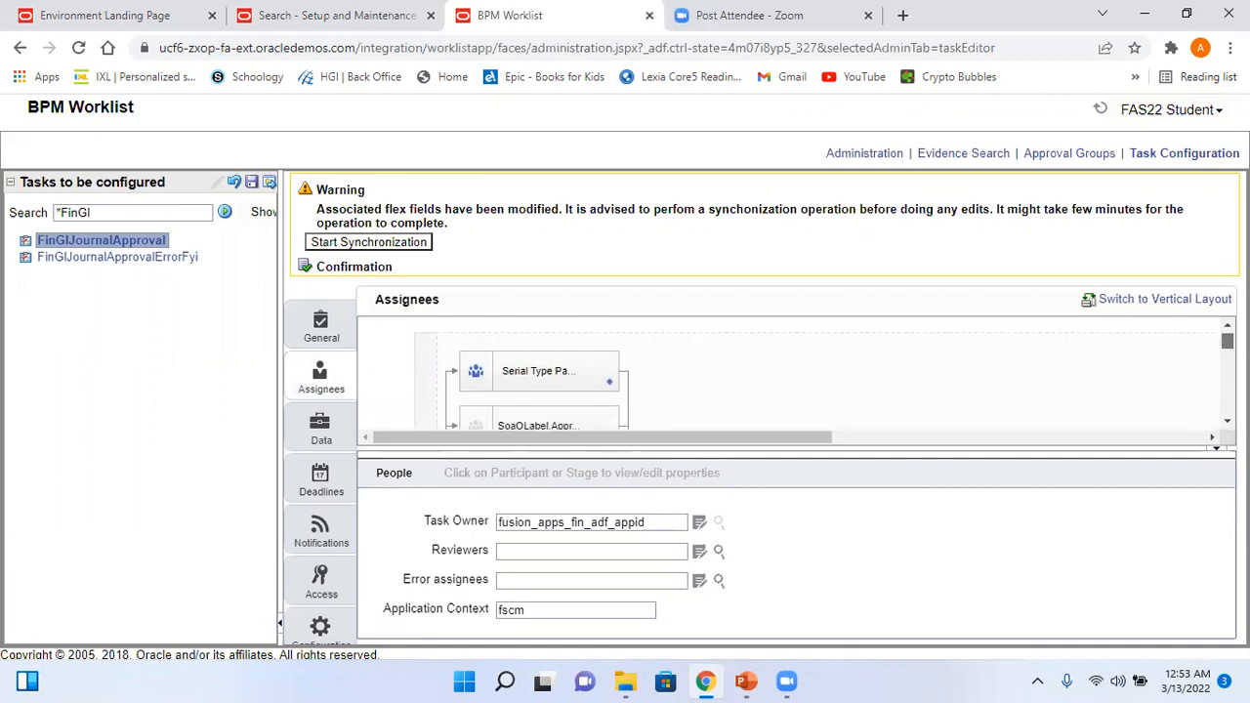
pyautogui.scroll(-3, 791, 376)
pyautogui.scroll(2, 791, 376)
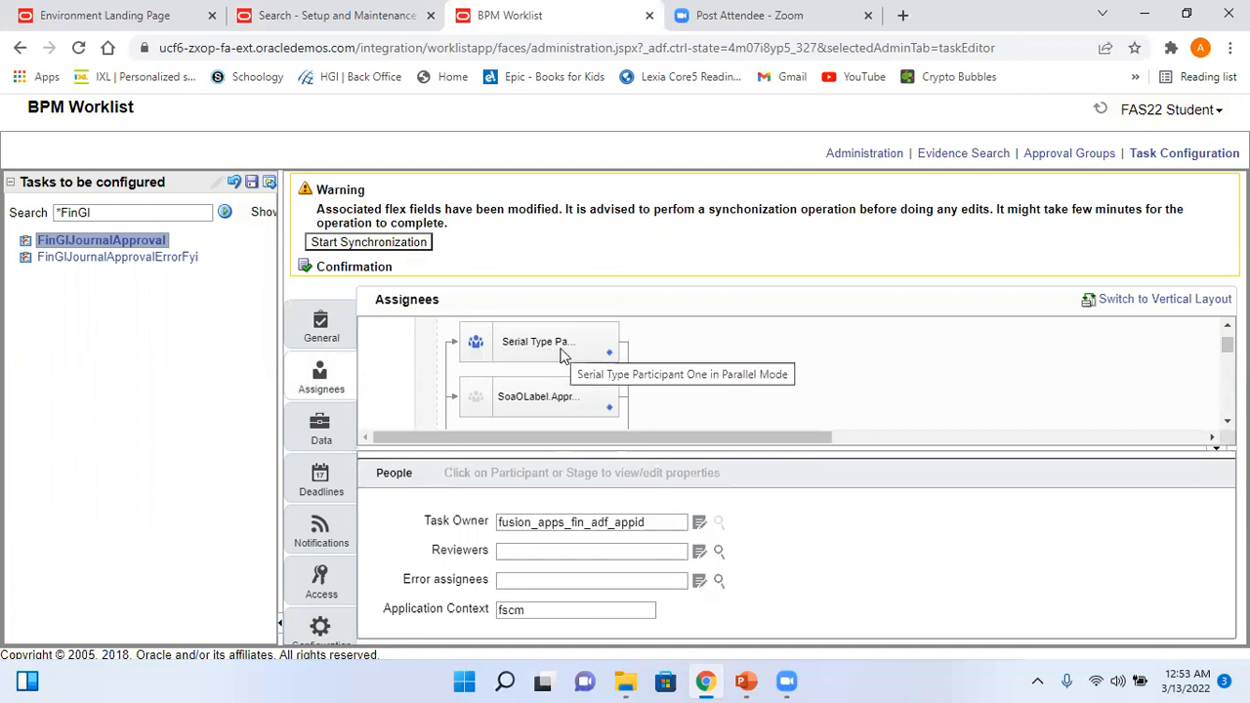
# - Check the approval group journal approver participant's Advanced options to confirm it is ignored
pyautogui.click(537, 397)
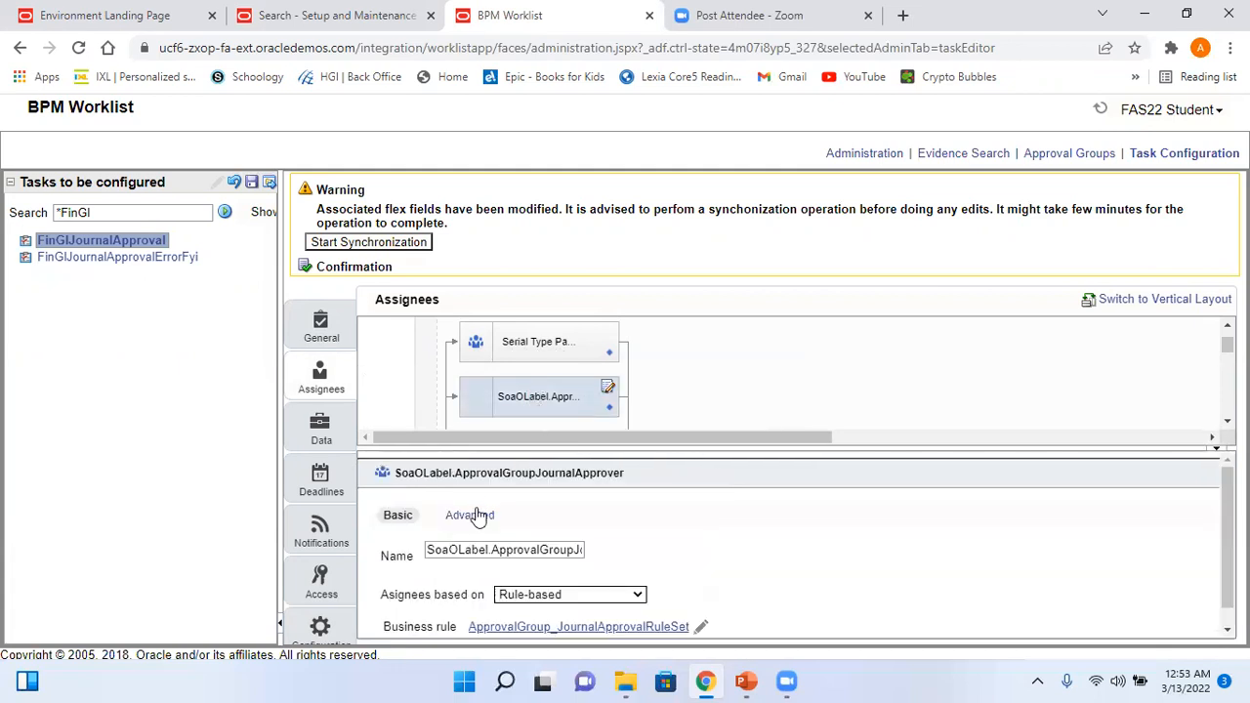
pyautogui.click(469, 514)
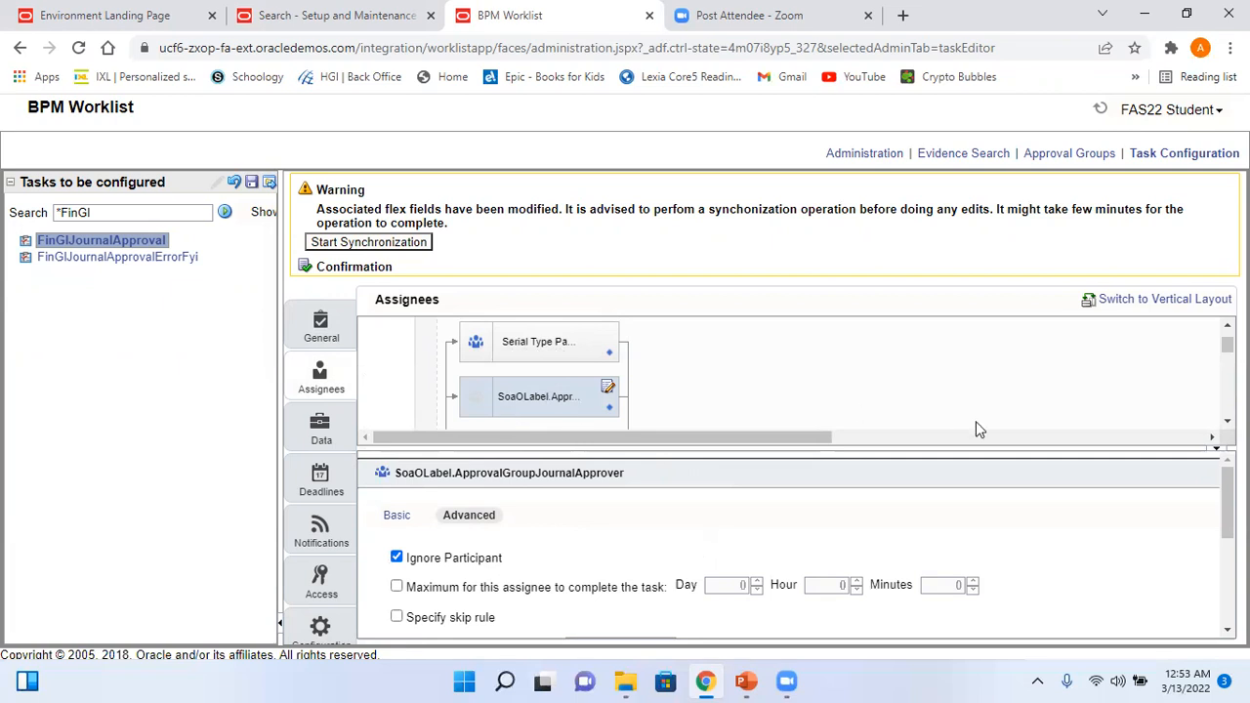
pyautogui.click(1228, 420)
pyautogui.click(1227, 421)
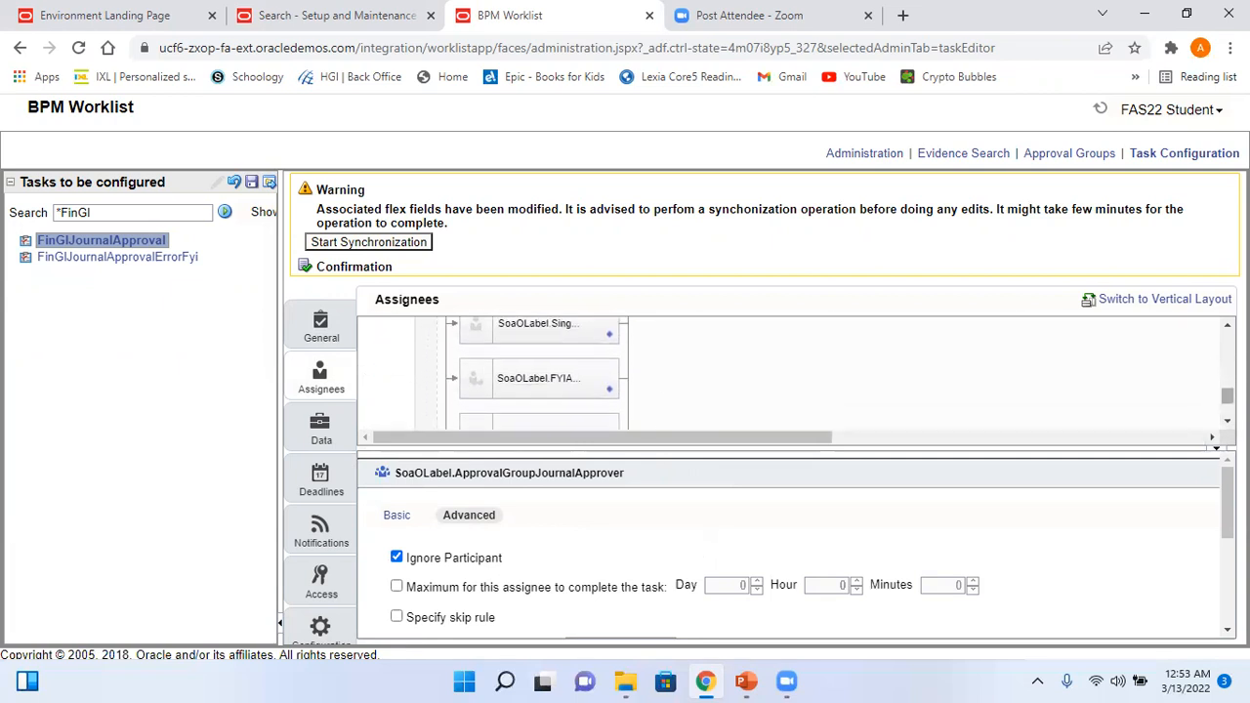
pyautogui.moveTo(1227, 395); pyautogui.dragTo(1227, 340)
# - Check the supervisory participant's Advanced options, then go to its rule
pyautogui.click(564, 381)
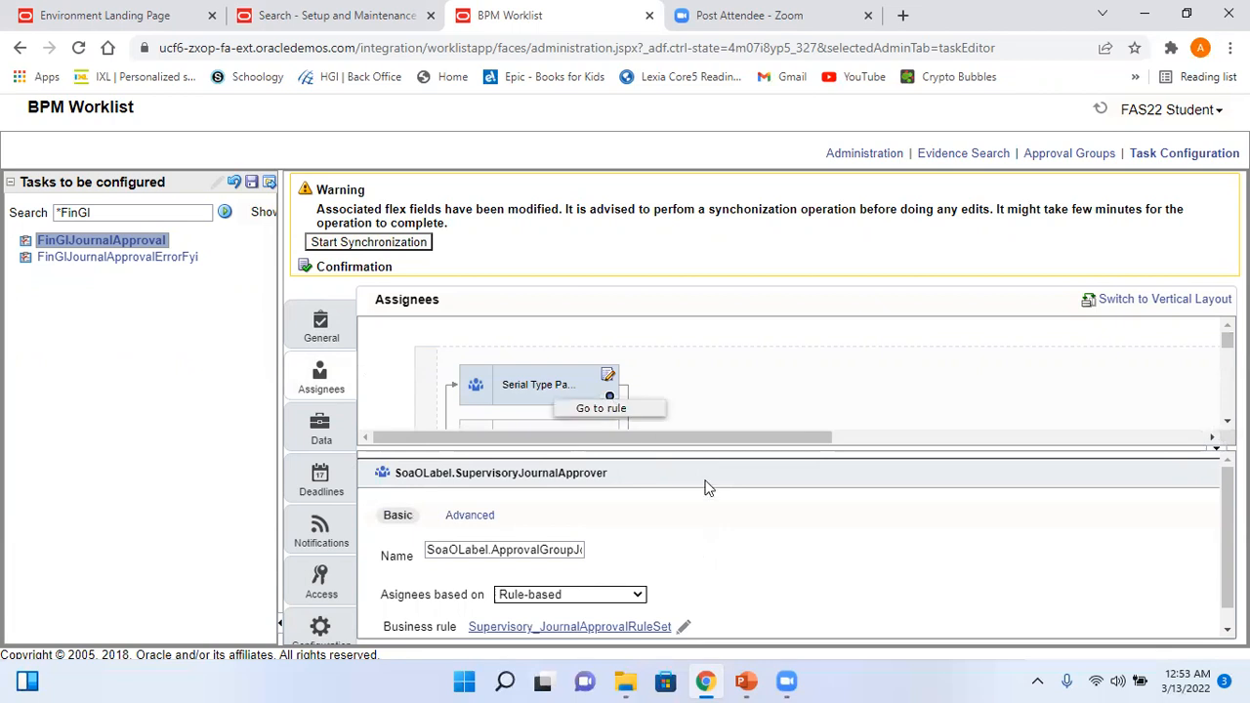
pyautogui.click(478, 517)
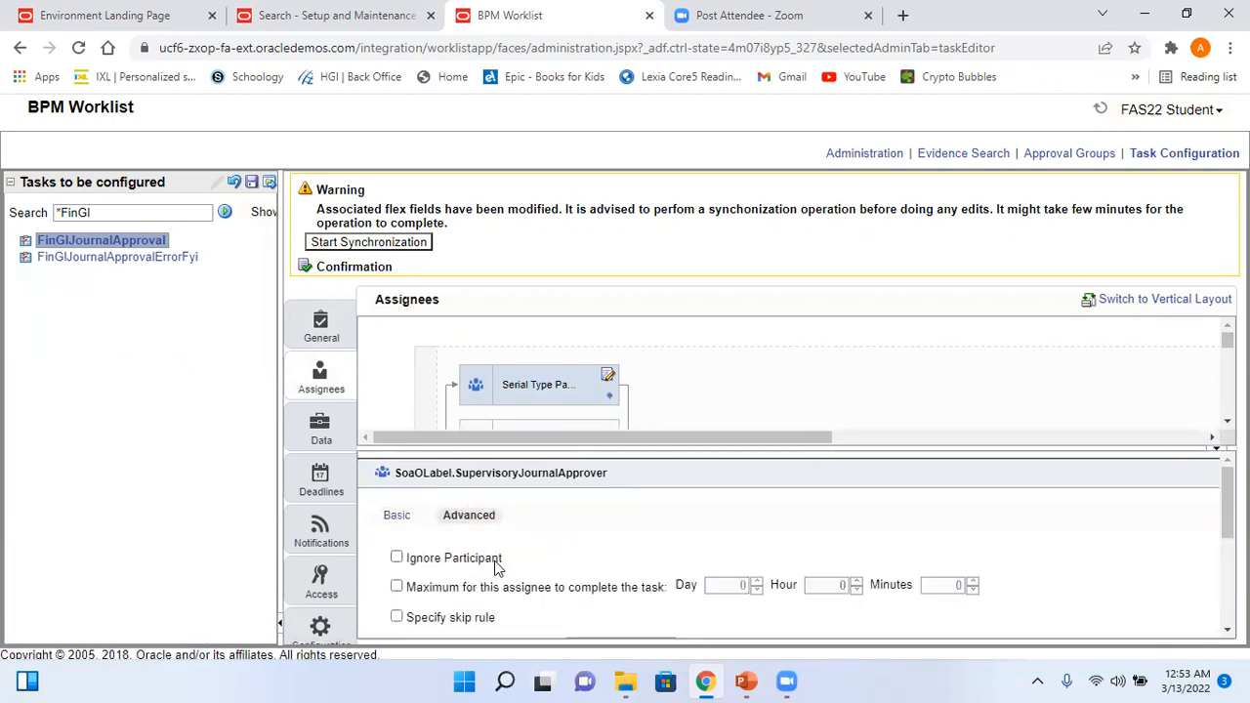
pyautogui.click(607, 396)
pyautogui.click(600, 408)
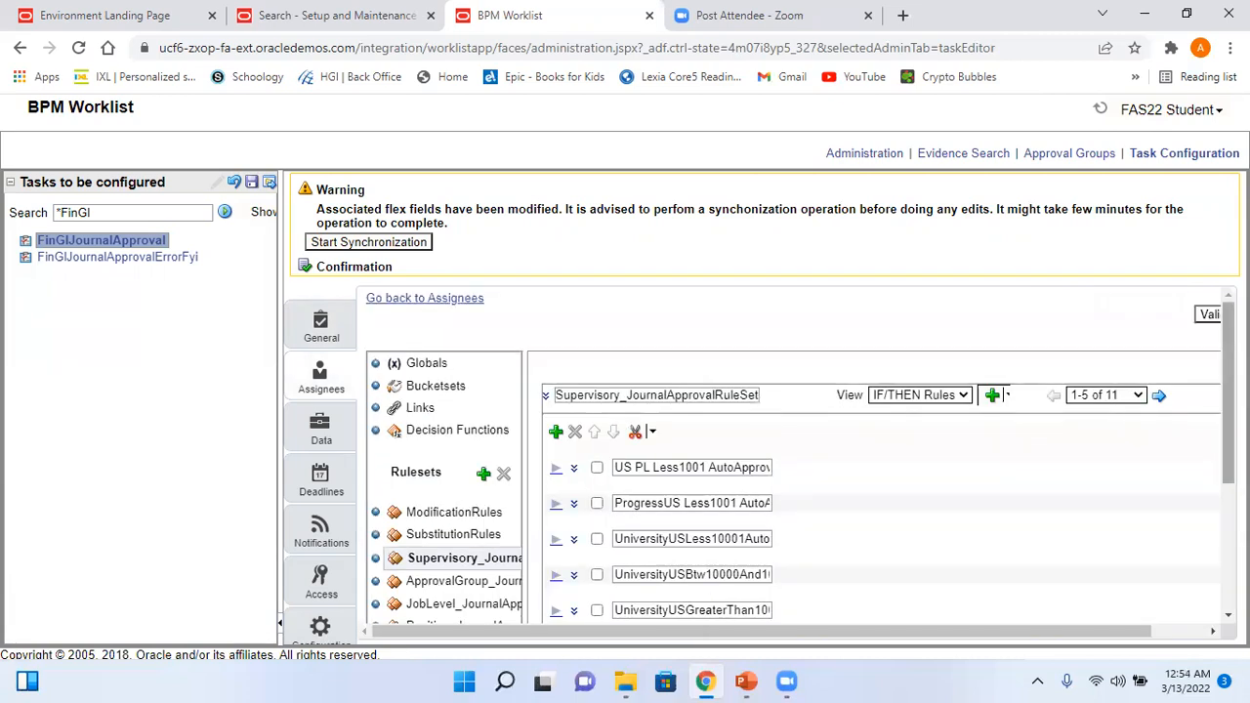
# - Jump to the last page of rules and expand the Auto Approve rule's conditions
pyautogui.scroll(-1, 754, 498)
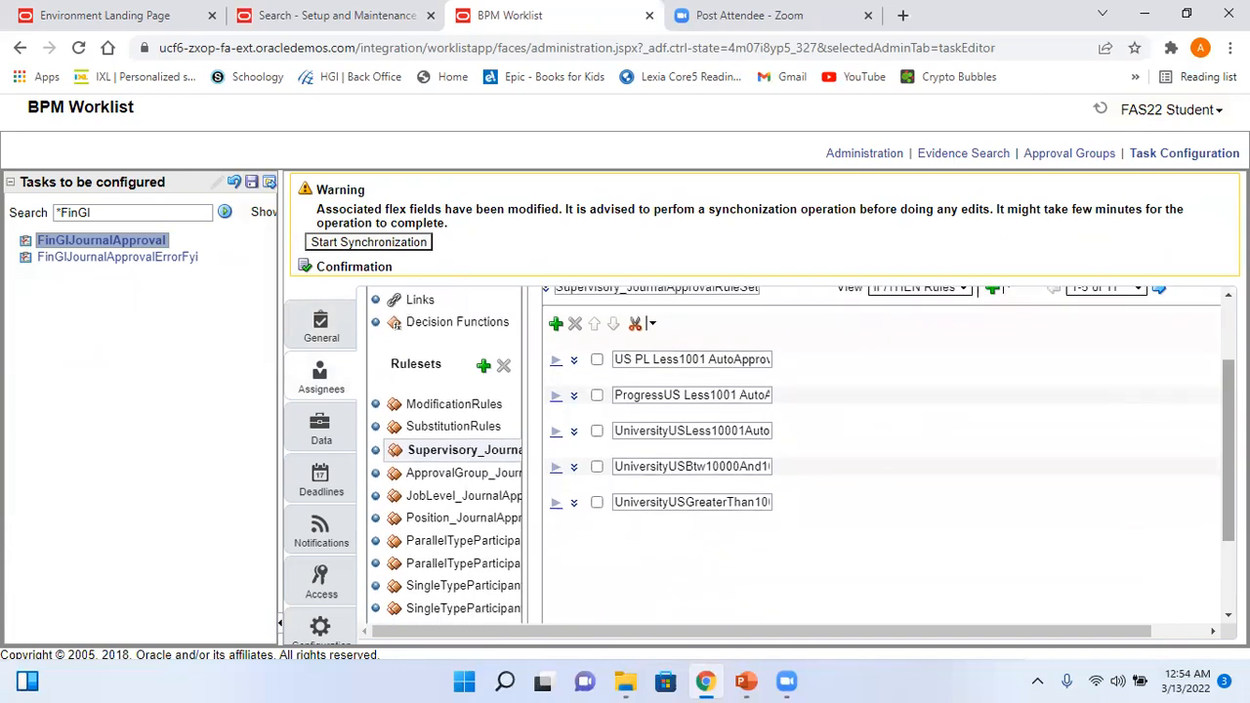
pyautogui.scroll(1, 873, 449)
pyautogui.click(1137, 396)
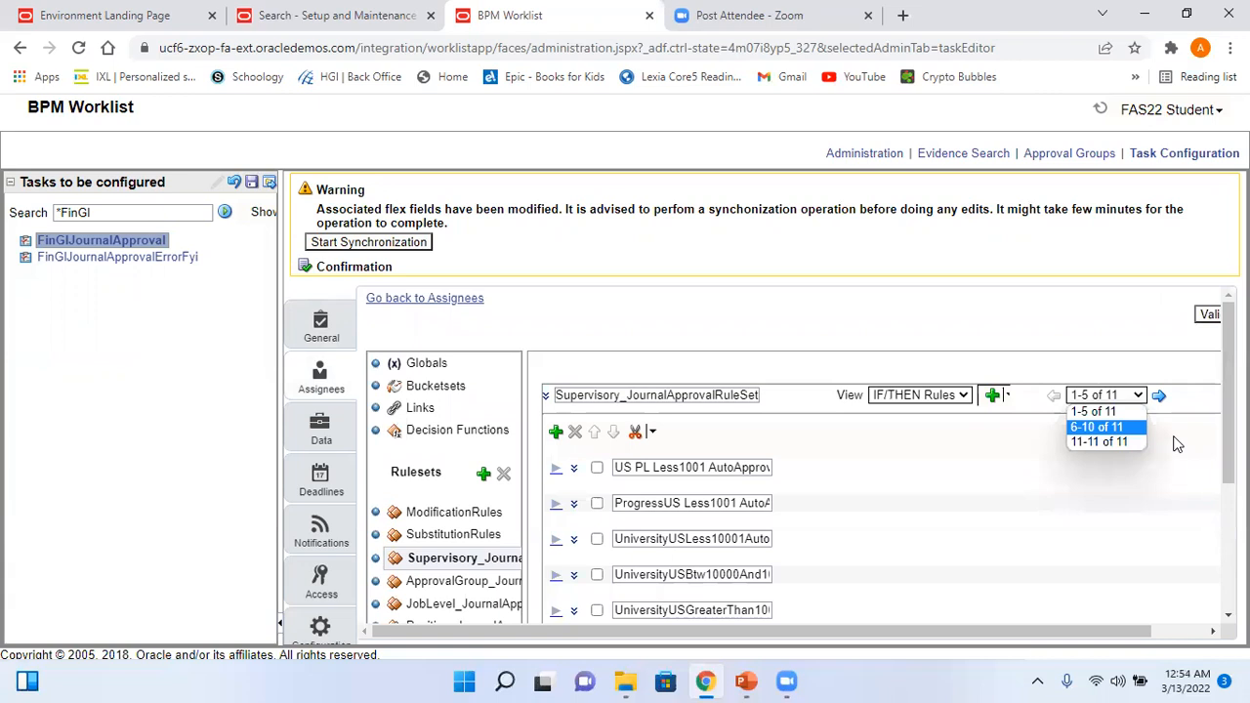
pyautogui.click(1133, 445)
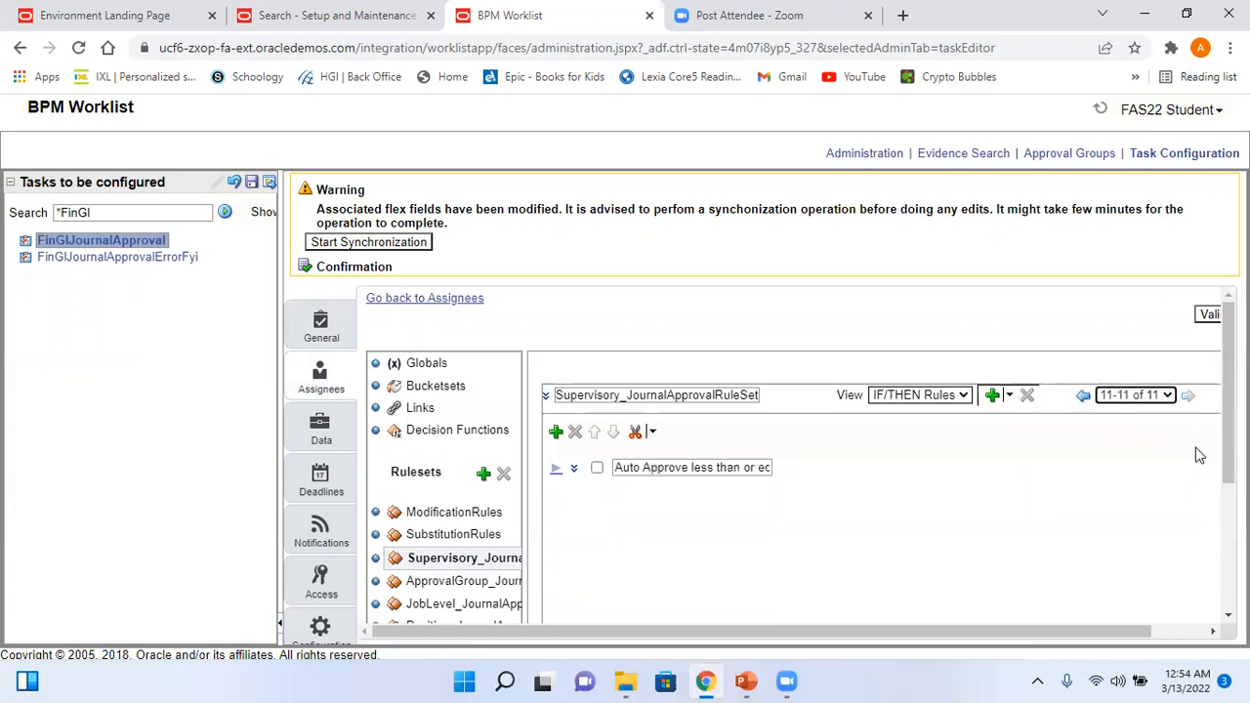
pyautogui.click(574, 469)
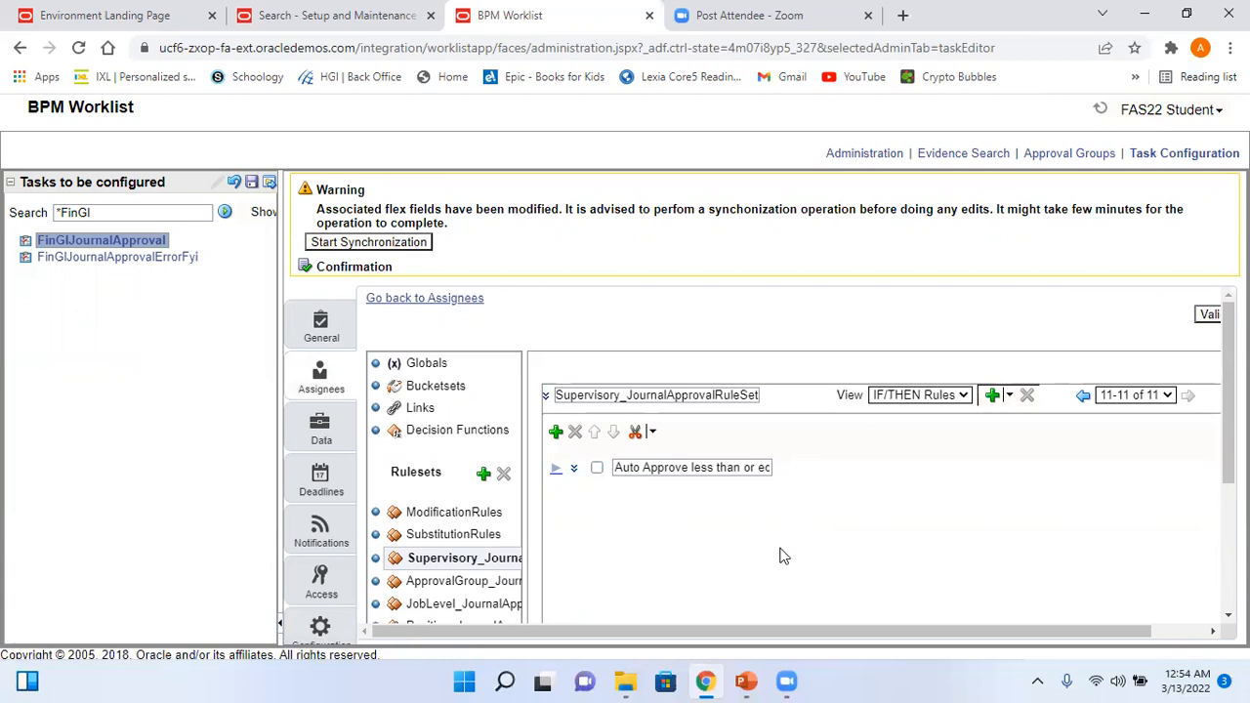
pyautogui.click(554, 472)
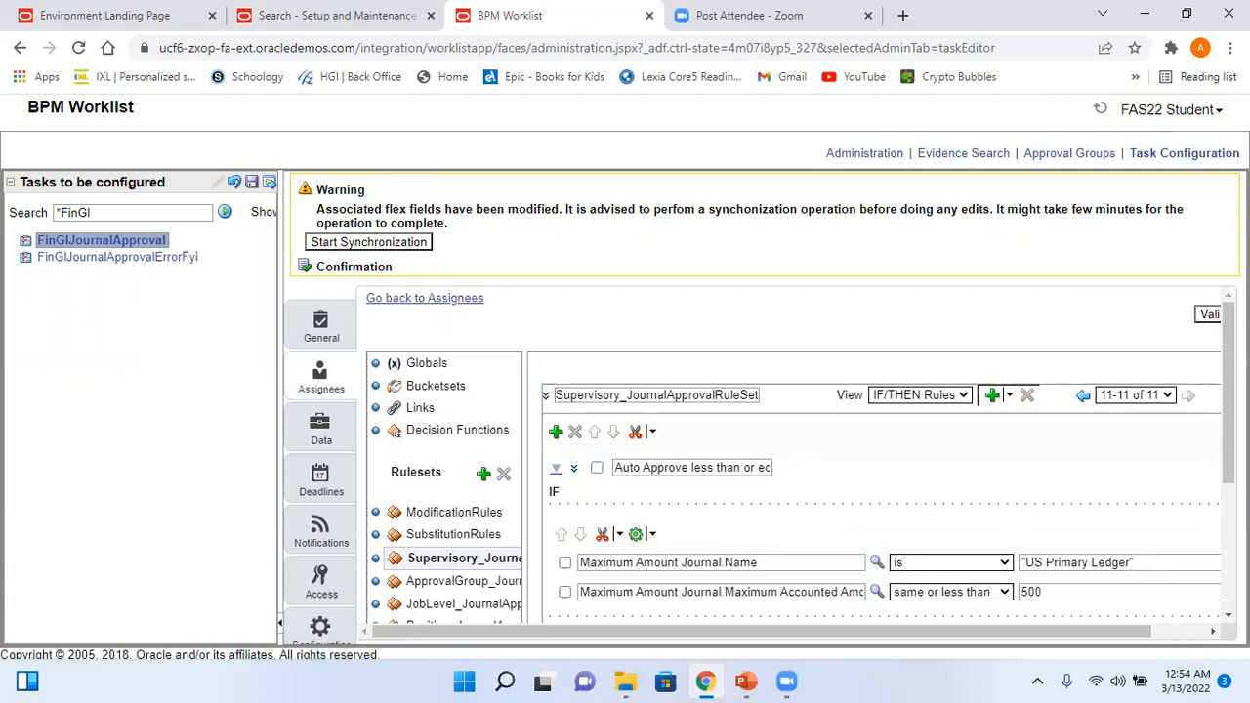
# - Review the Auto Approve rule's description and priority, collapse it, and switch to PowerPoint
pyautogui.scroll(-2, 589, 402)
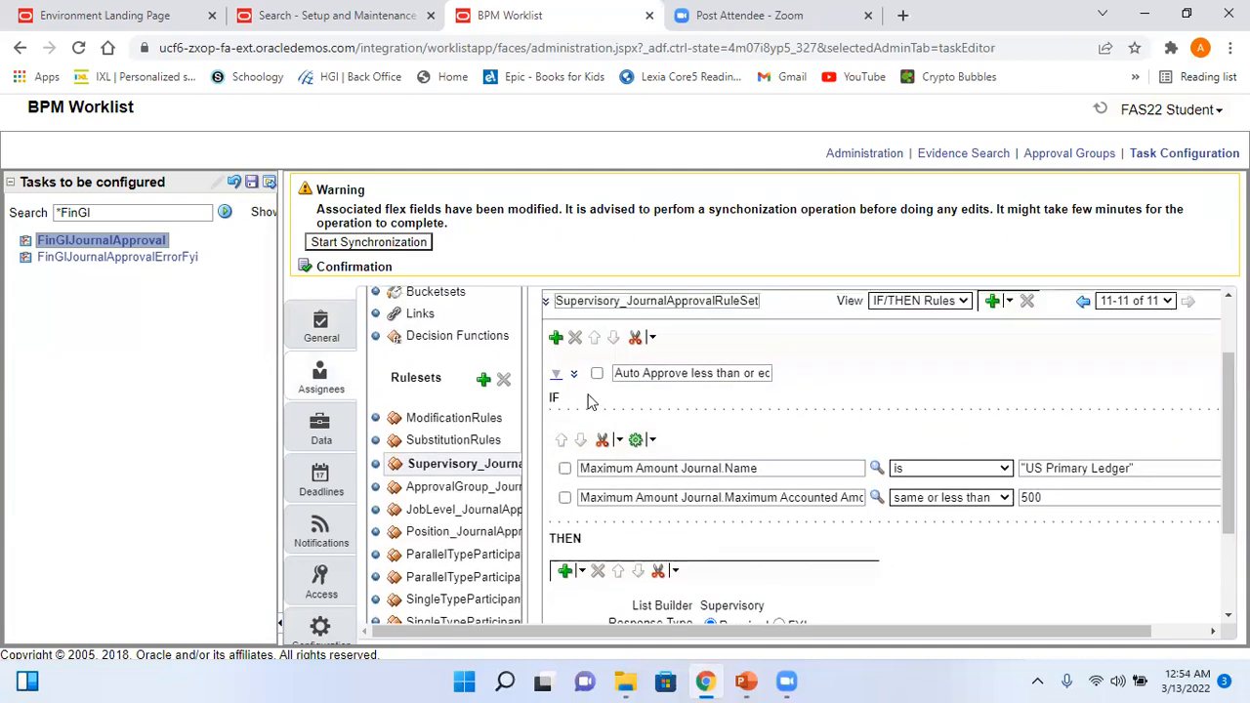
pyautogui.click(574, 374)
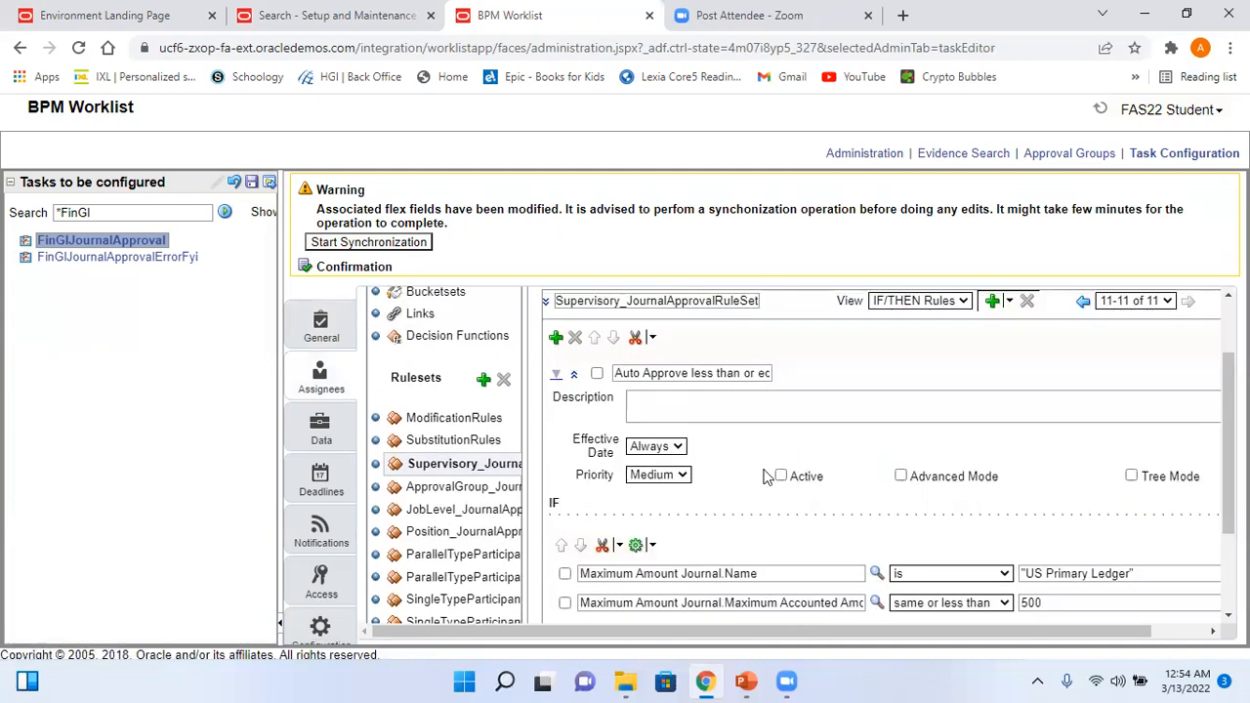
pyautogui.click(570, 374)
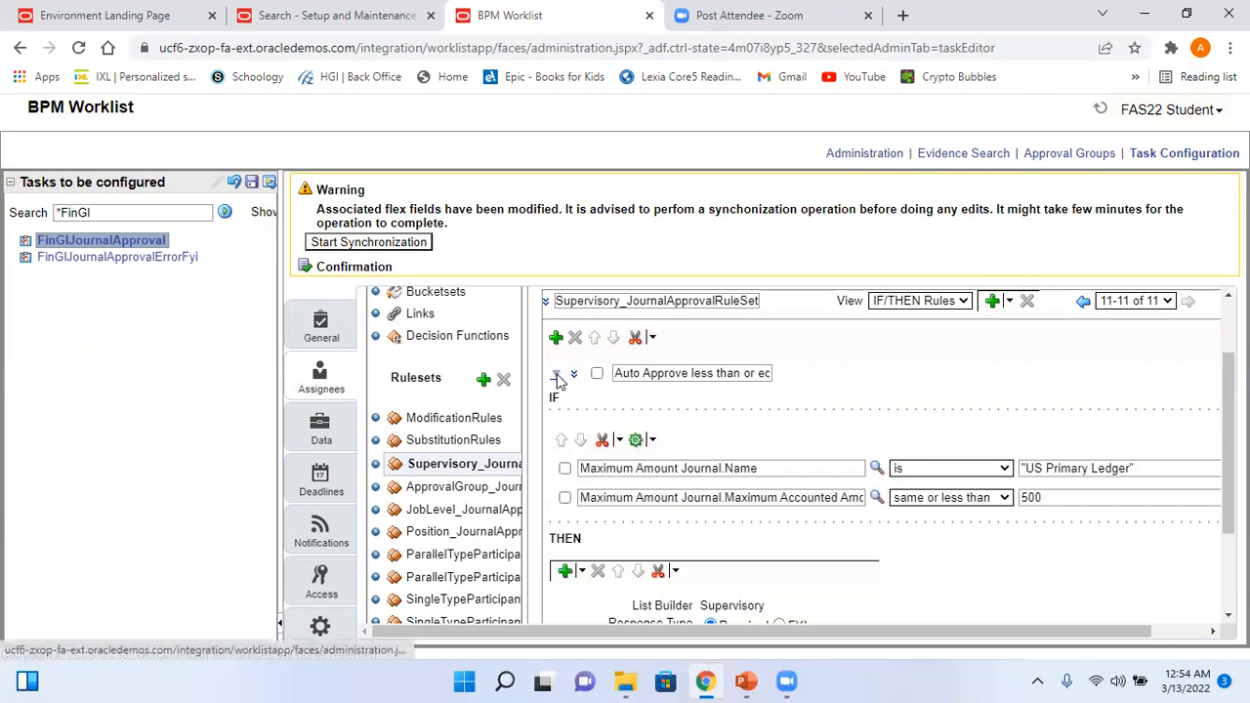
pyautogui.click(556, 375)
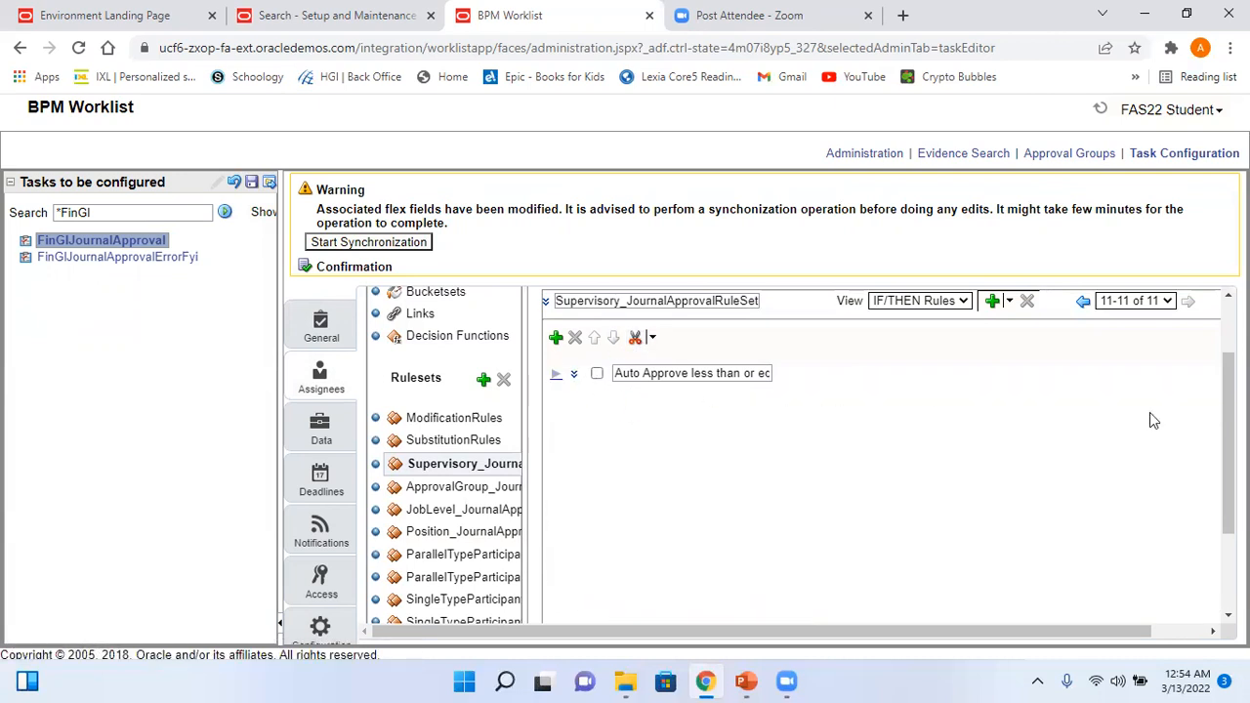
pyautogui.scroll(1, 863, 482)
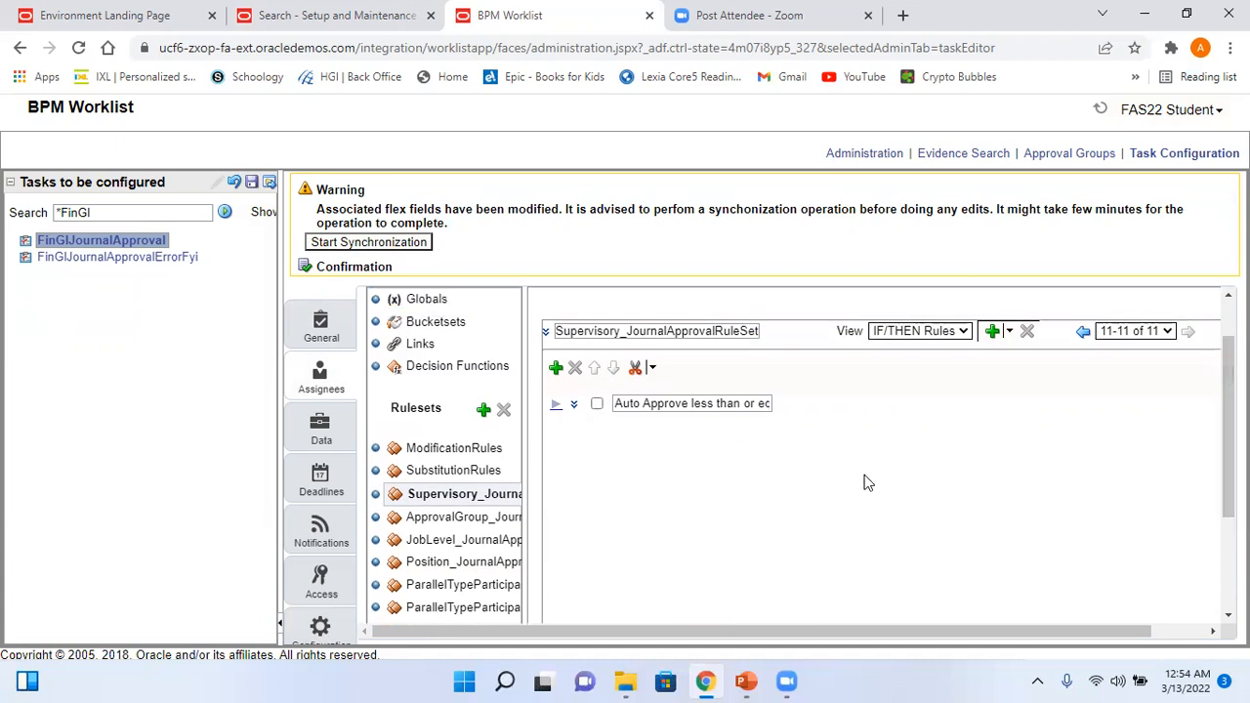
pyautogui.click(746, 681)
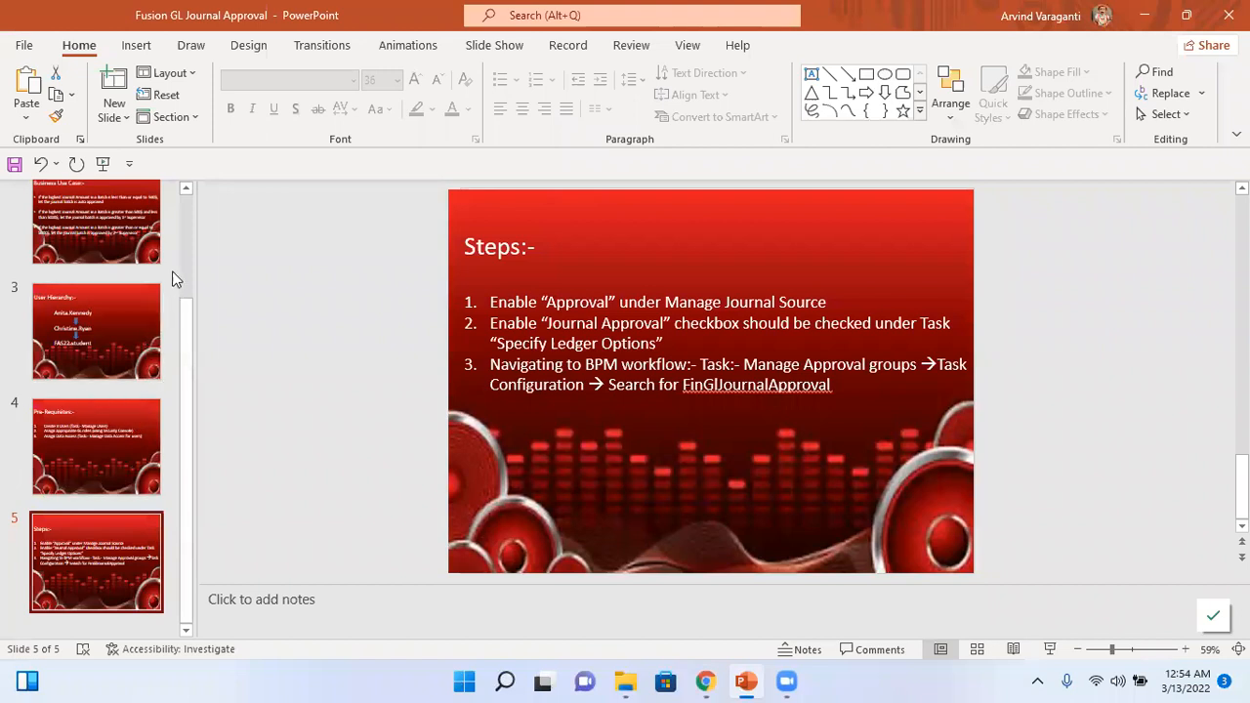
# - Read slide 2's business use case on journal amount thresholds, then return to BPM Worklist
pyautogui.click(118, 231)
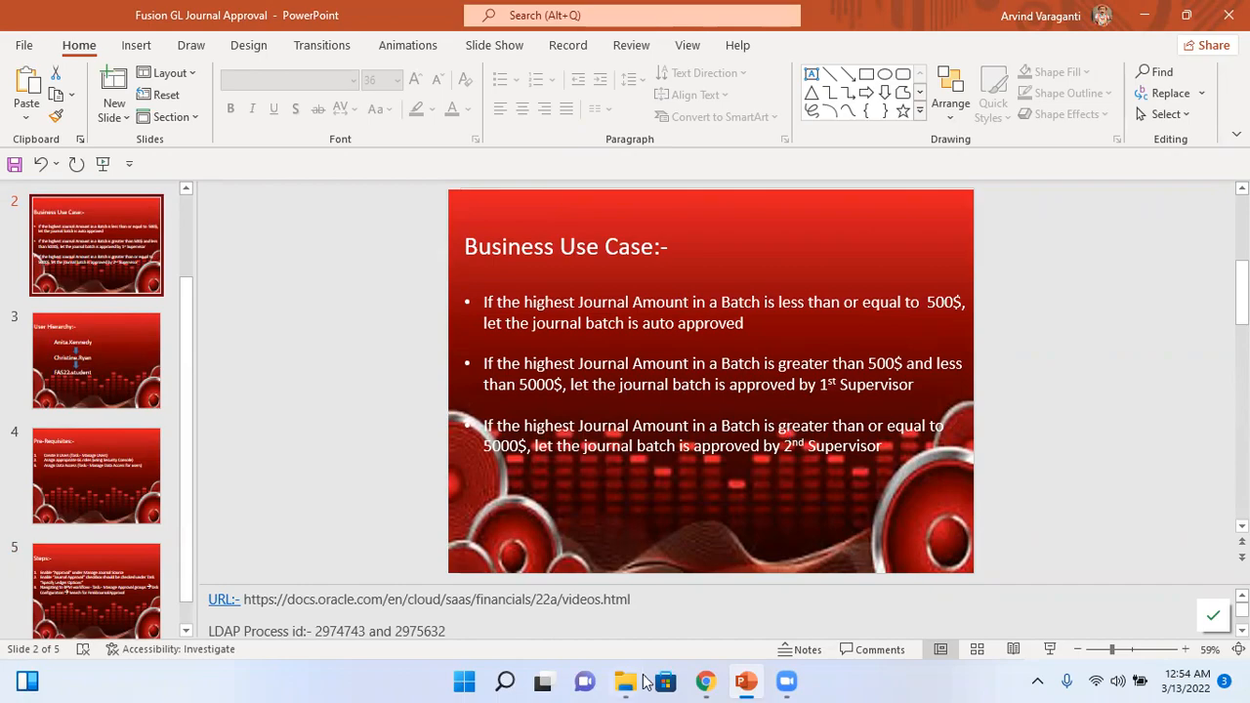
pyautogui.click(704, 680)
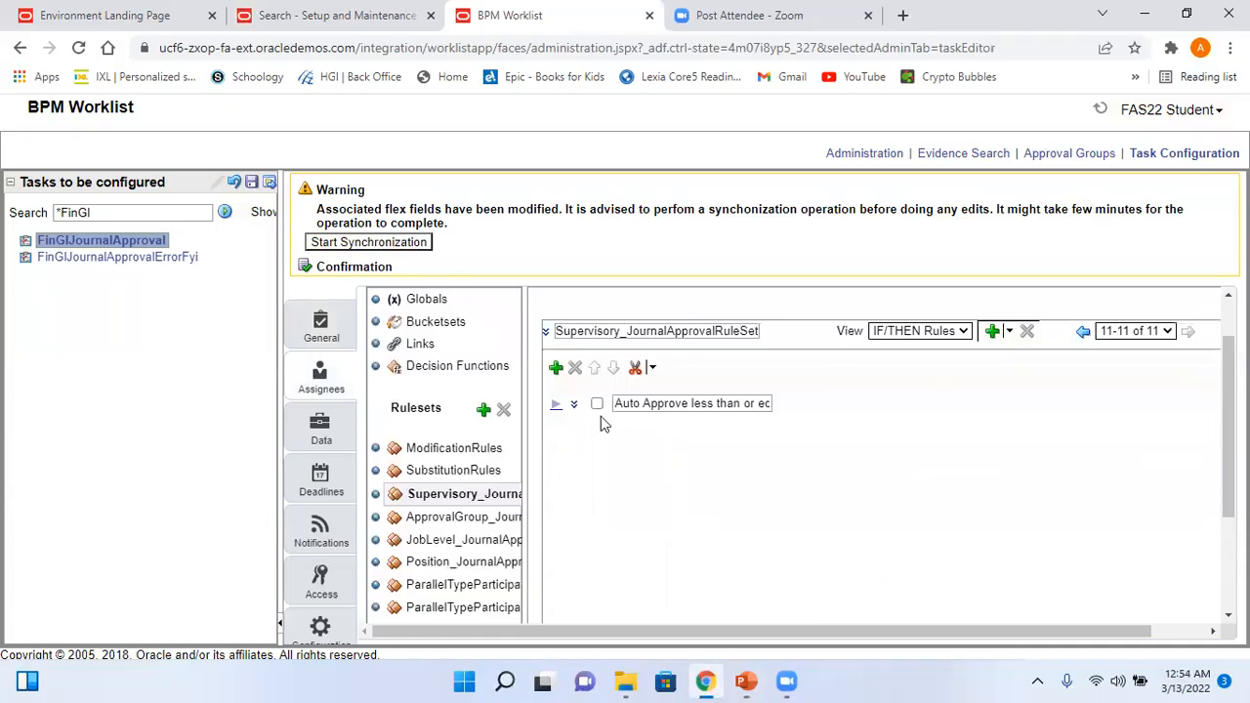
# - Add a new rule named '…_Approval Rule between 500 and 5000' and expand its empty IF/THEN body
pyautogui.click(555, 366)
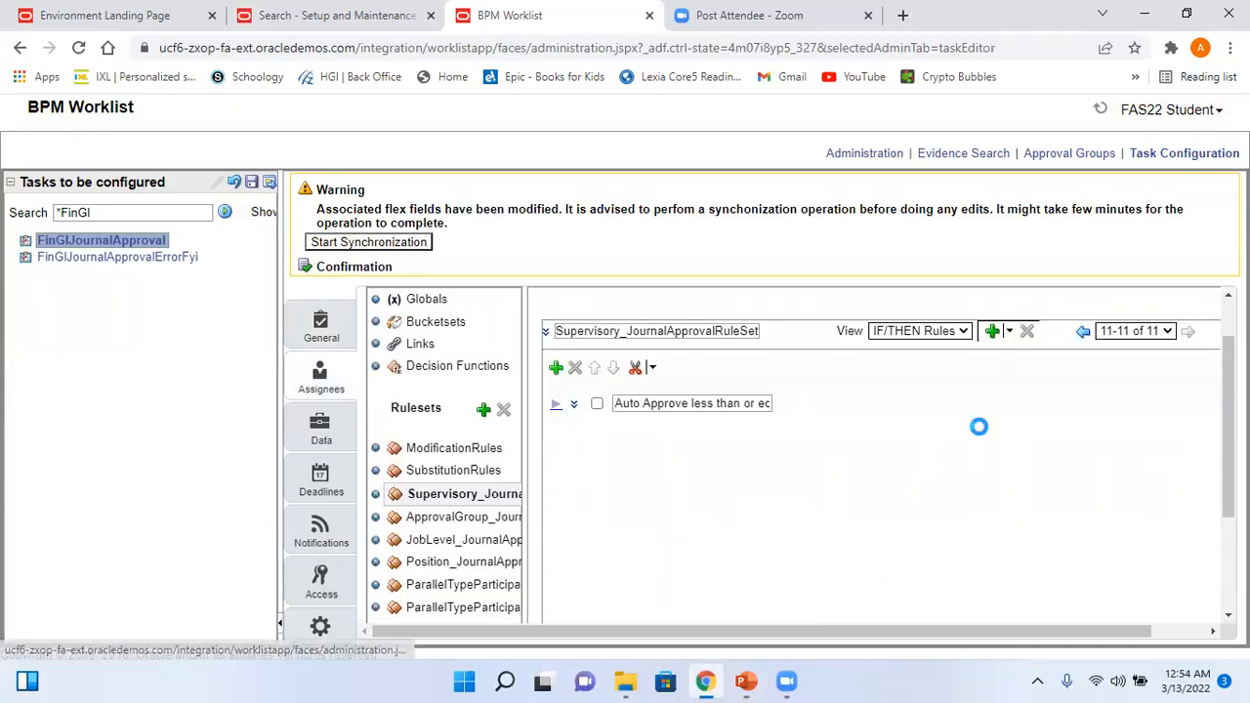
pyautogui.click(683, 436)
pyautogui.press('BackSpace')
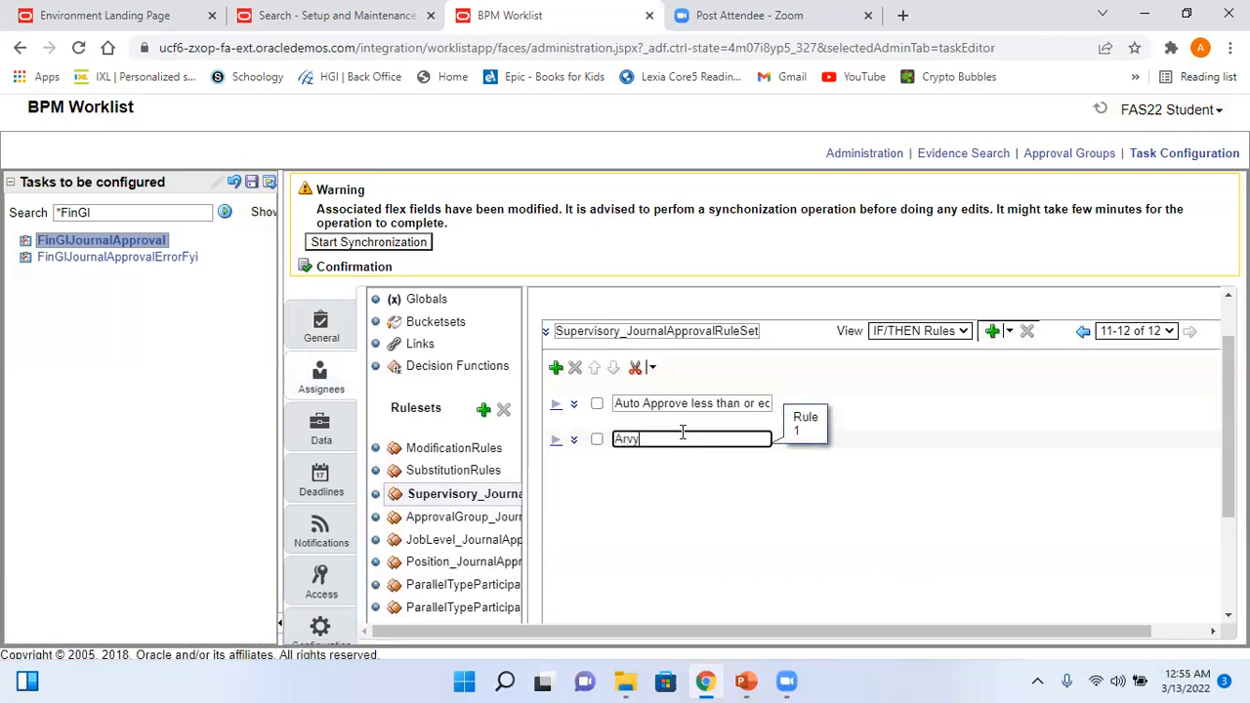
pyautogui.write('Arvy_Approval Rule between')
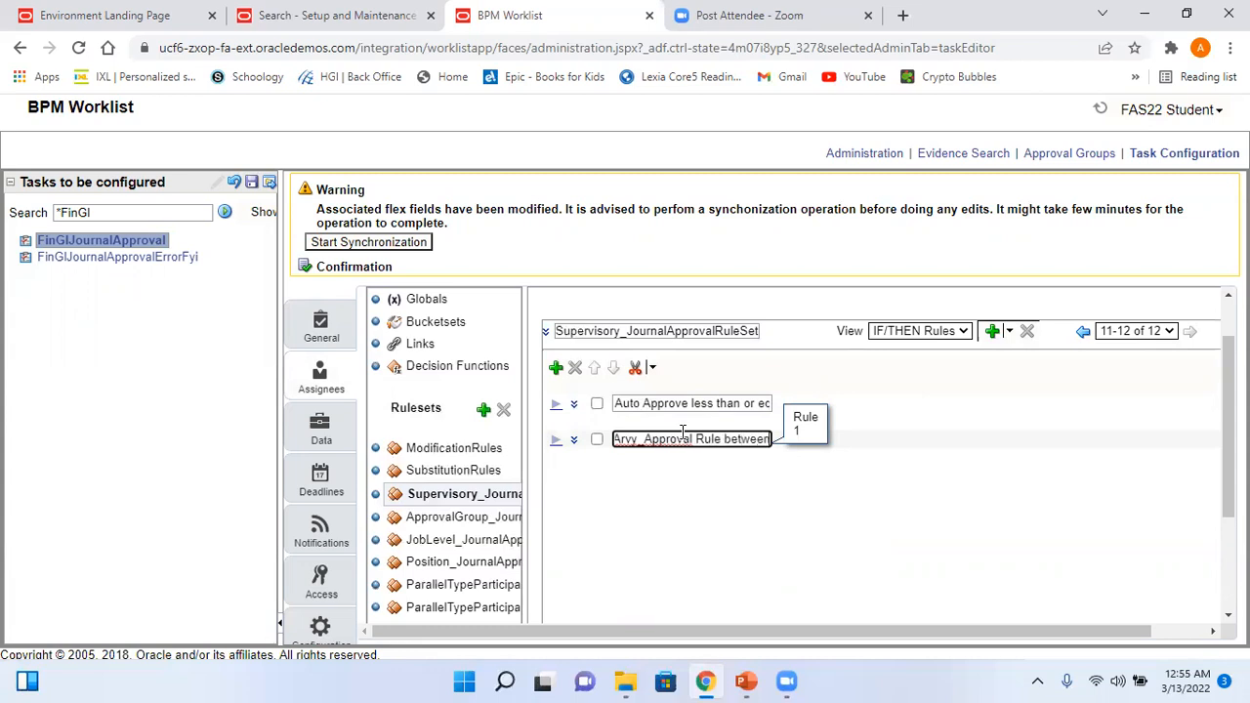
pyautogui.write(' 500 and 5000')
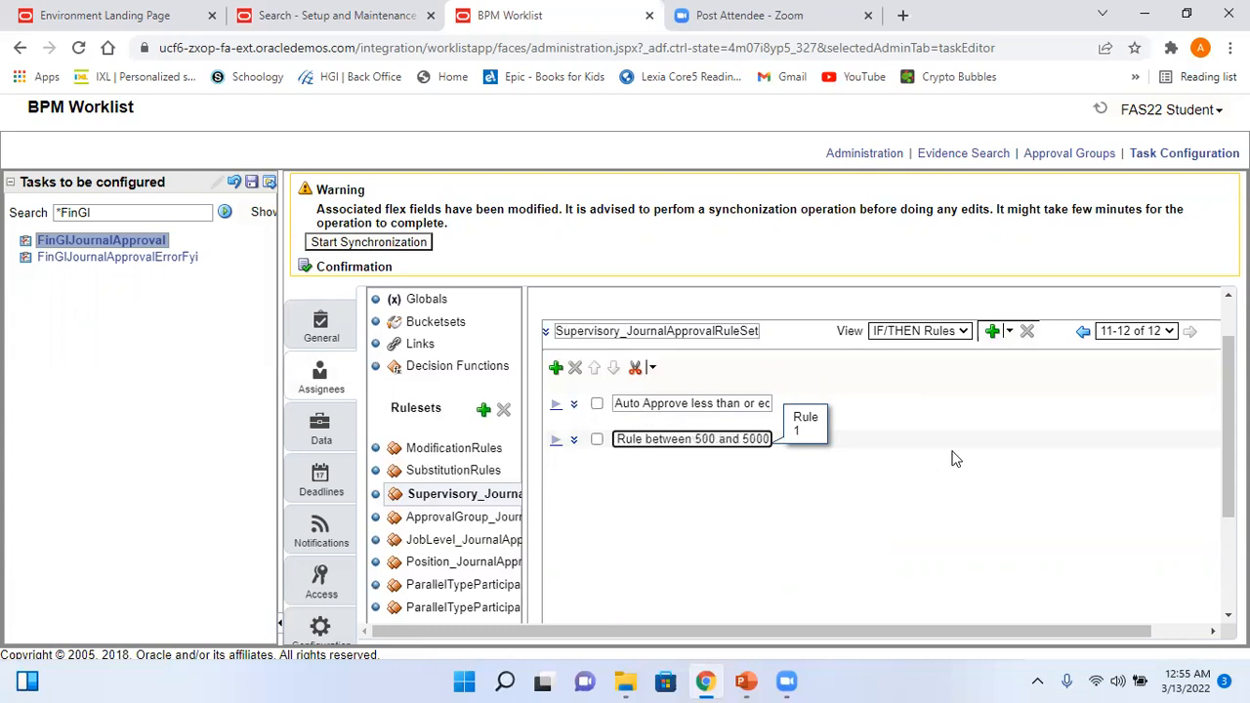
pyautogui.click(554, 444)
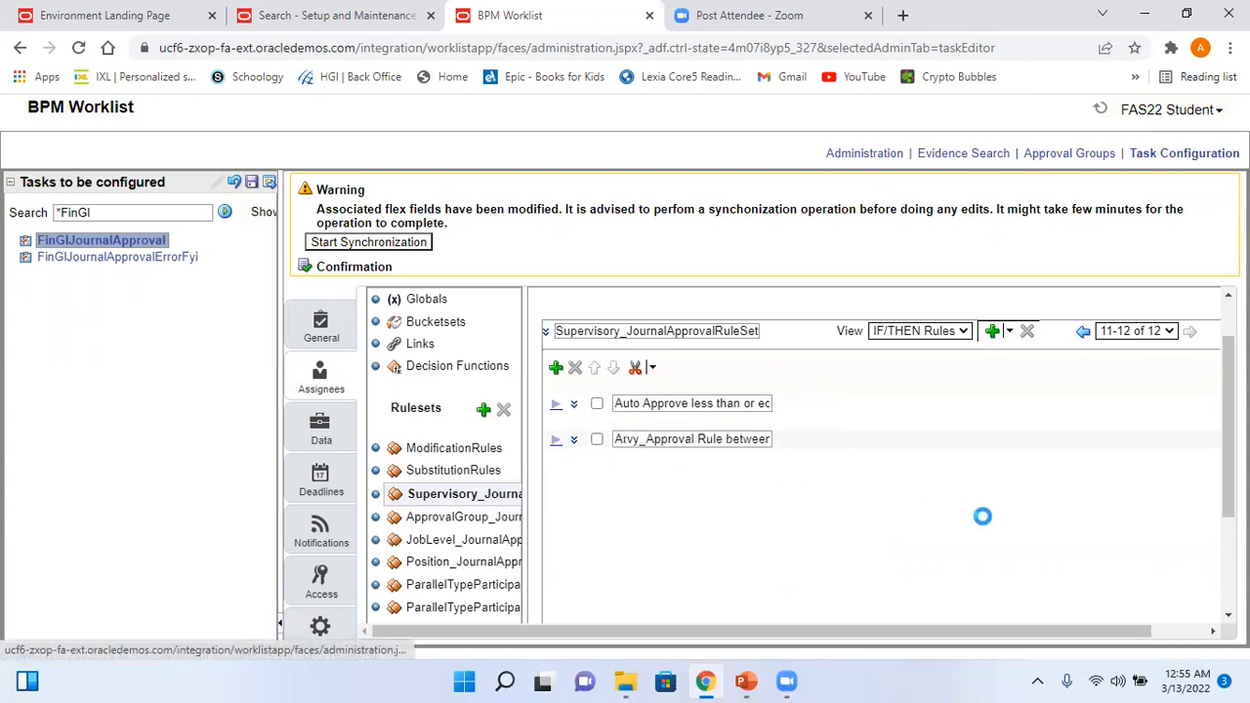
pyautogui.scroll(-2, 859, 451)
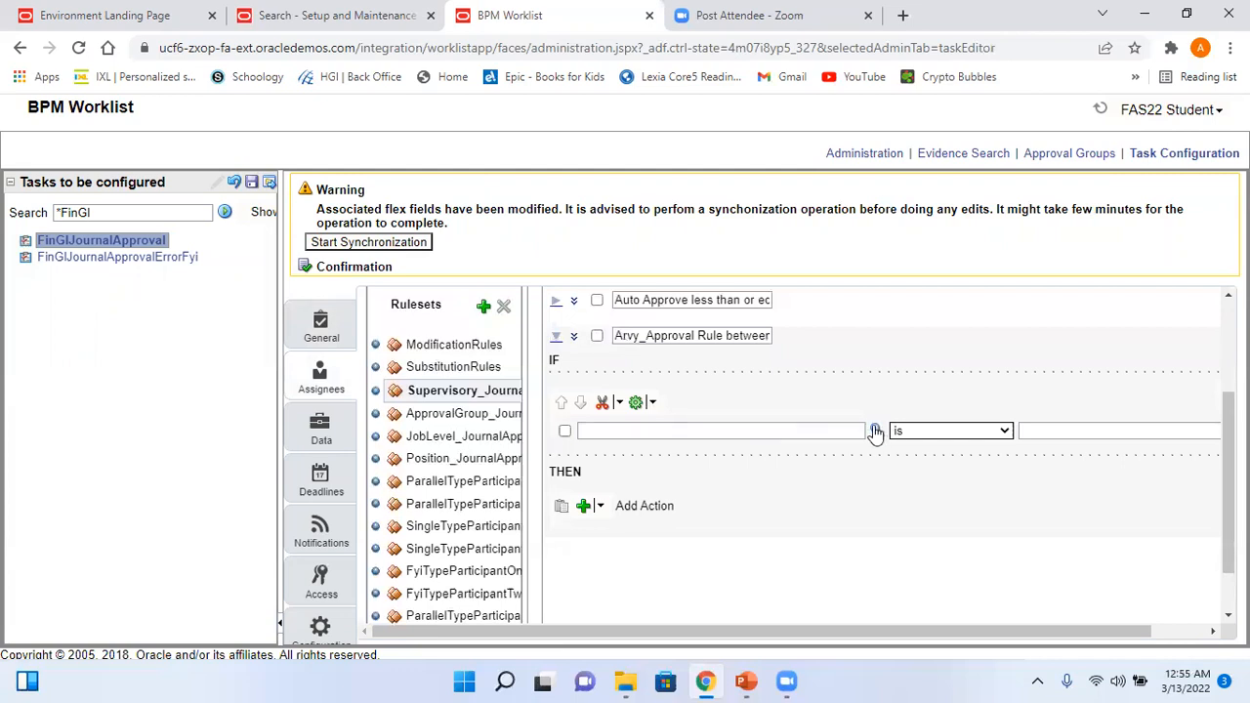
# - Set the first condition's attribute to Maximum Amount Journal > Name
pyautogui.click(631, 427)
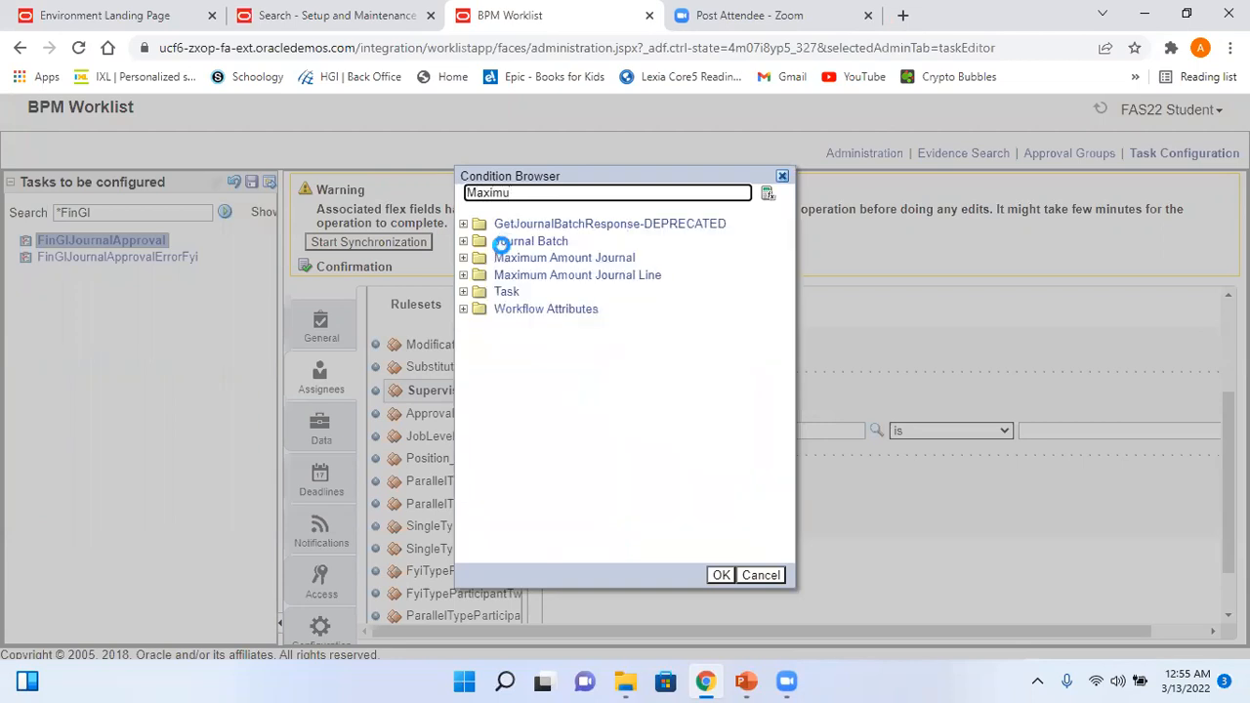
pyautogui.click(464, 258)
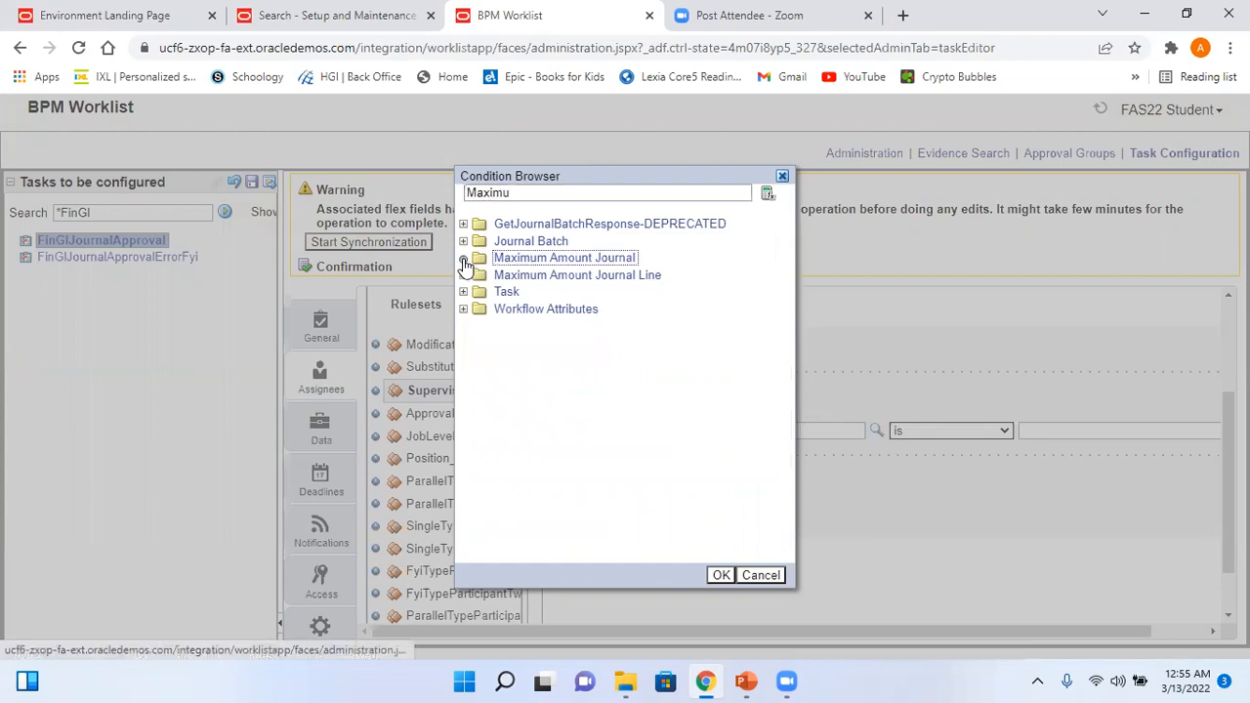
pyautogui.click(525, 393)
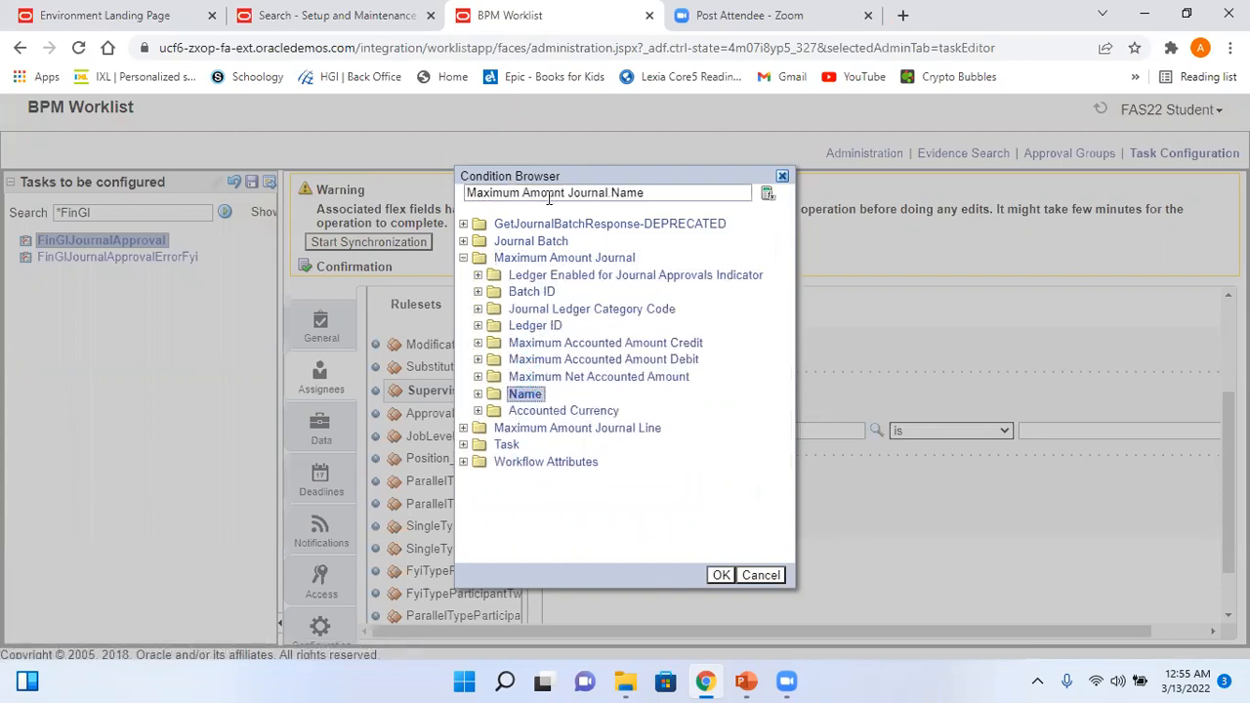
pyautogui.click(720, 575)
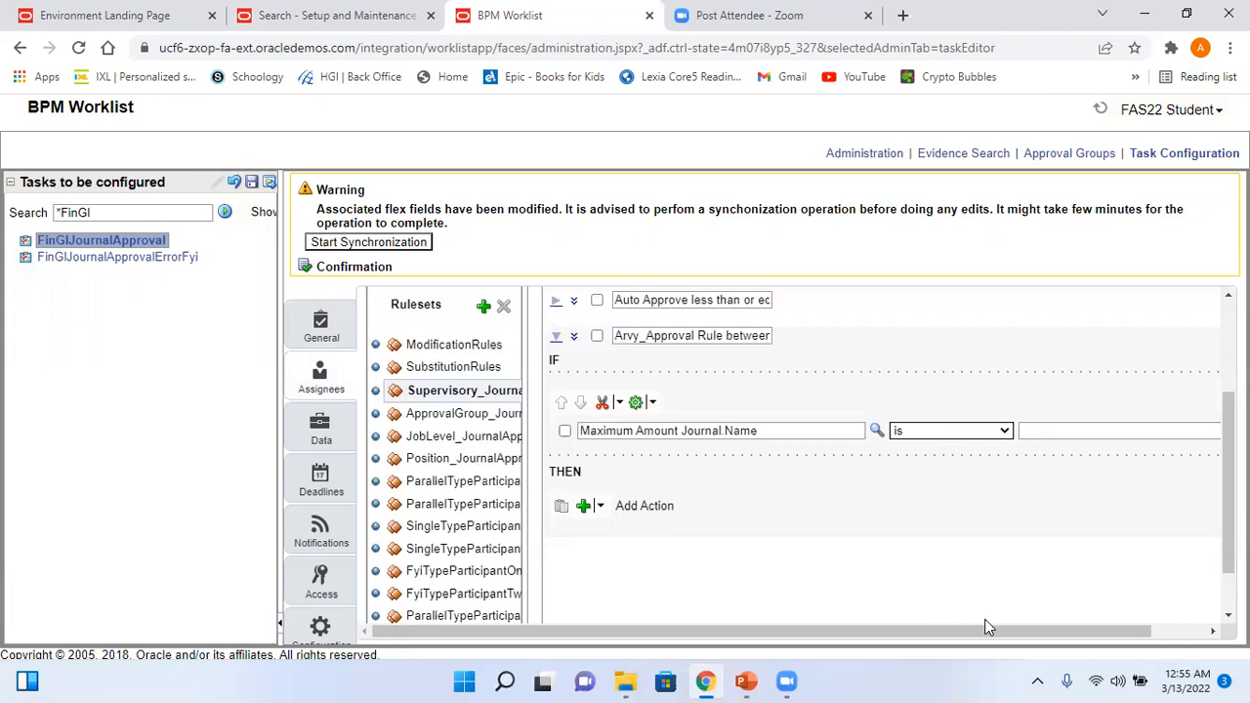
pyautogui.moveTo(986, 628); pyautogui.dragTo(1075, 597)
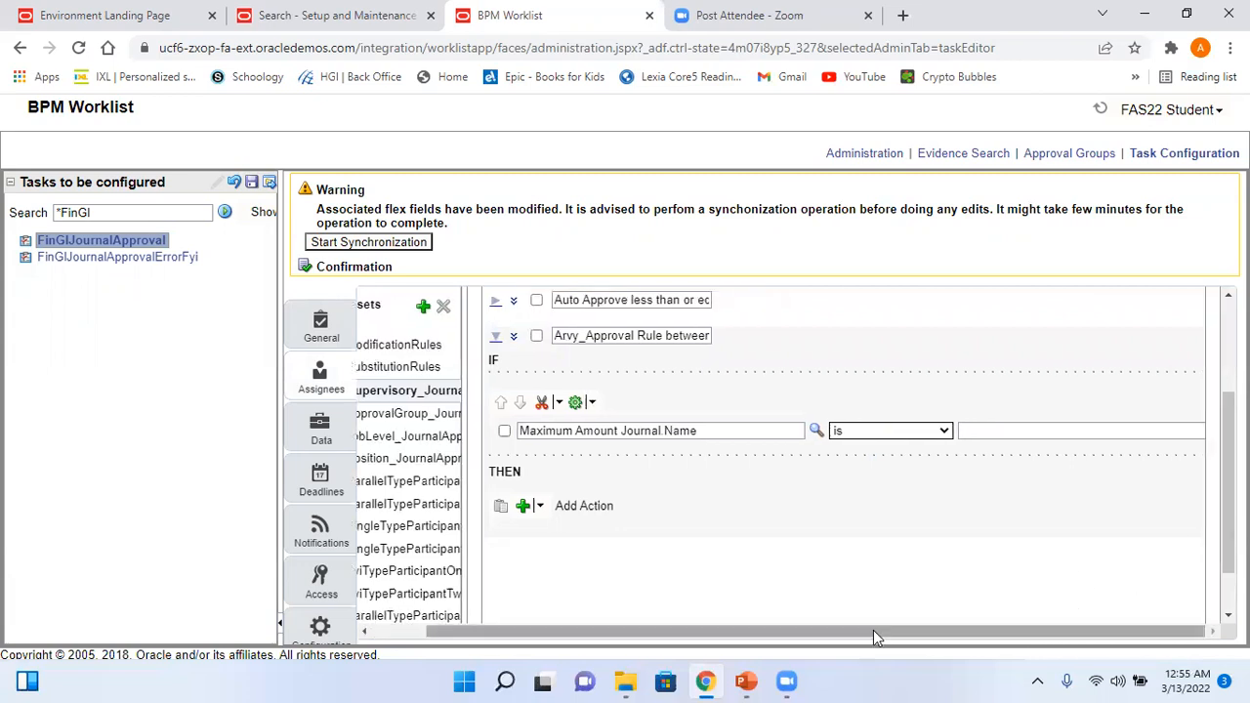
pyautogui.moveTo(1228, 527); pyautogui.dragTo(1228, 576)
pyautogui.moveTo(1087, 595); pyautogui.dragTo(1185, 591)
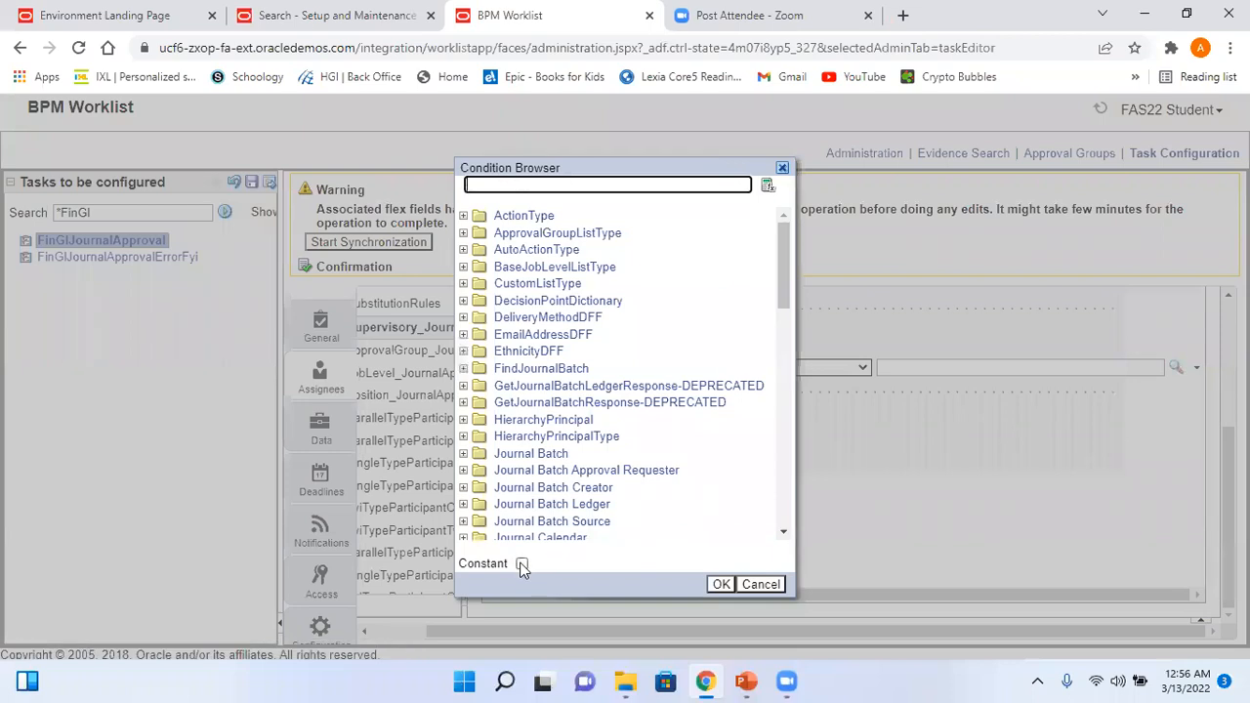
# - Compare it to the constant 'US Primary Ledger' and add a blank second condition
pyautogui.click(522, 563)
pyautogui.click(525, 185)
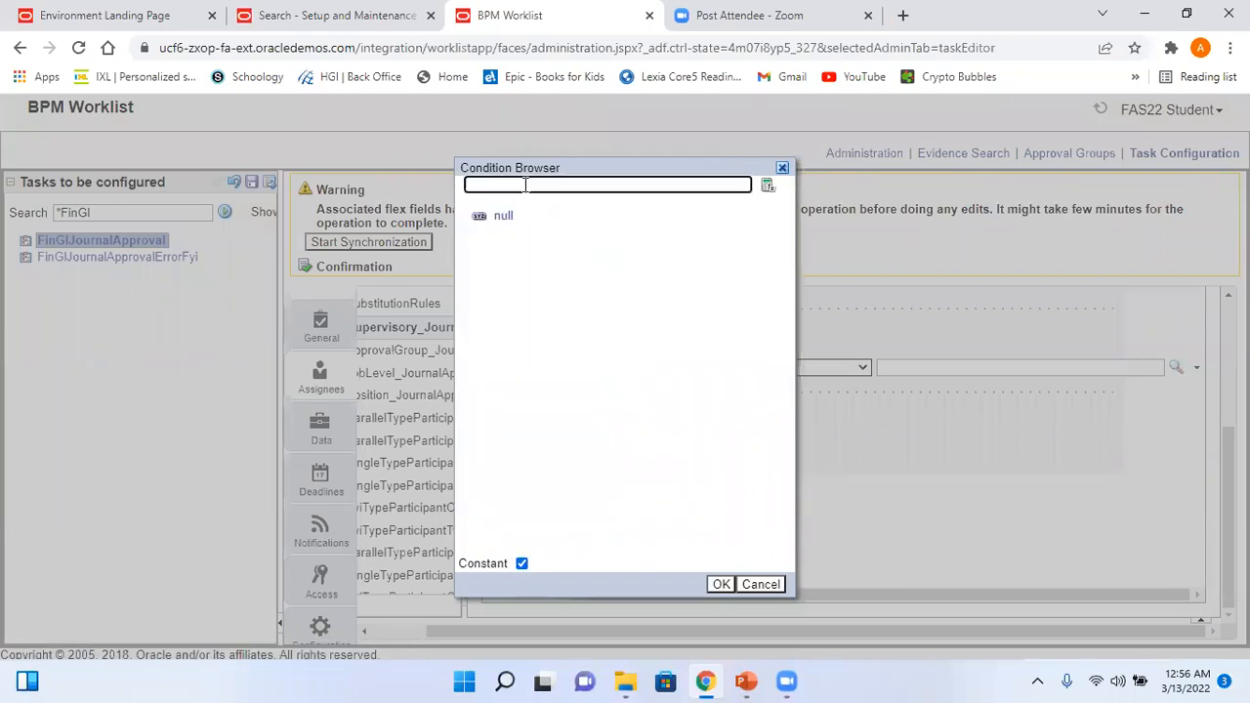
pyautogui.click(719, 583)
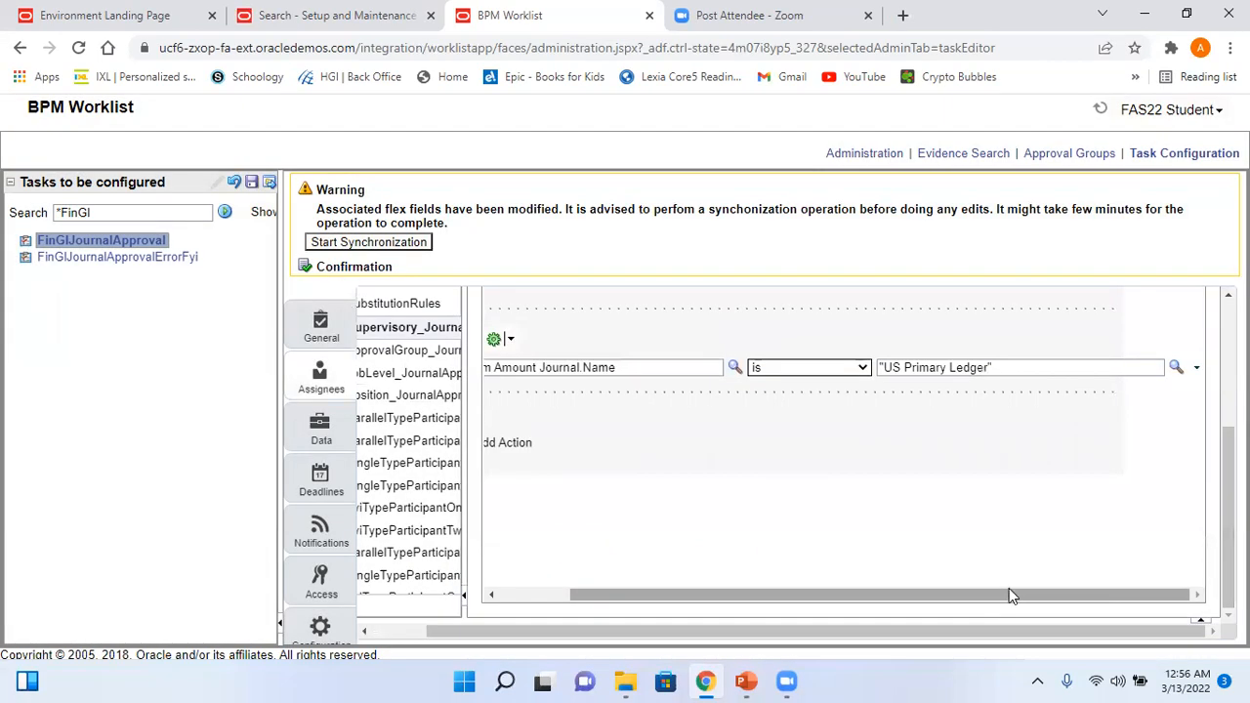
pyautogui.moveTo(1010, 595); pyautogui.dragTo(1087, 609)
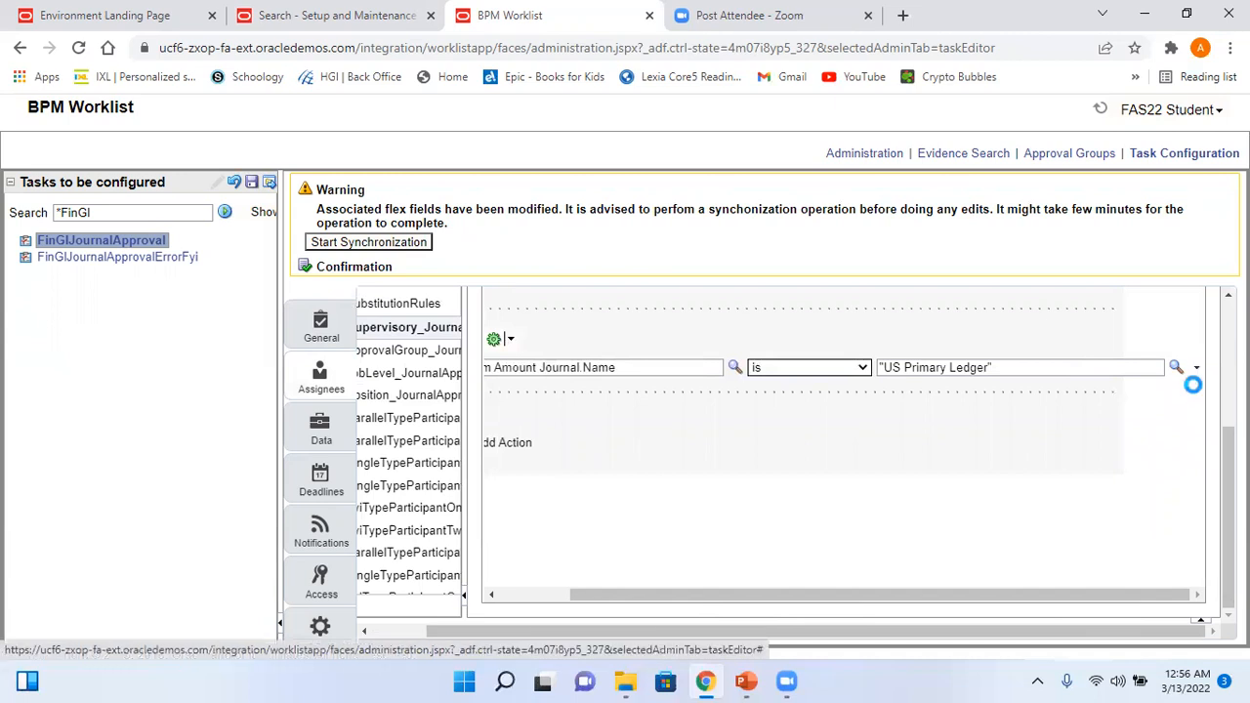
pyautogui.click(1196, 366)
pyautogui.click(1172, 384)
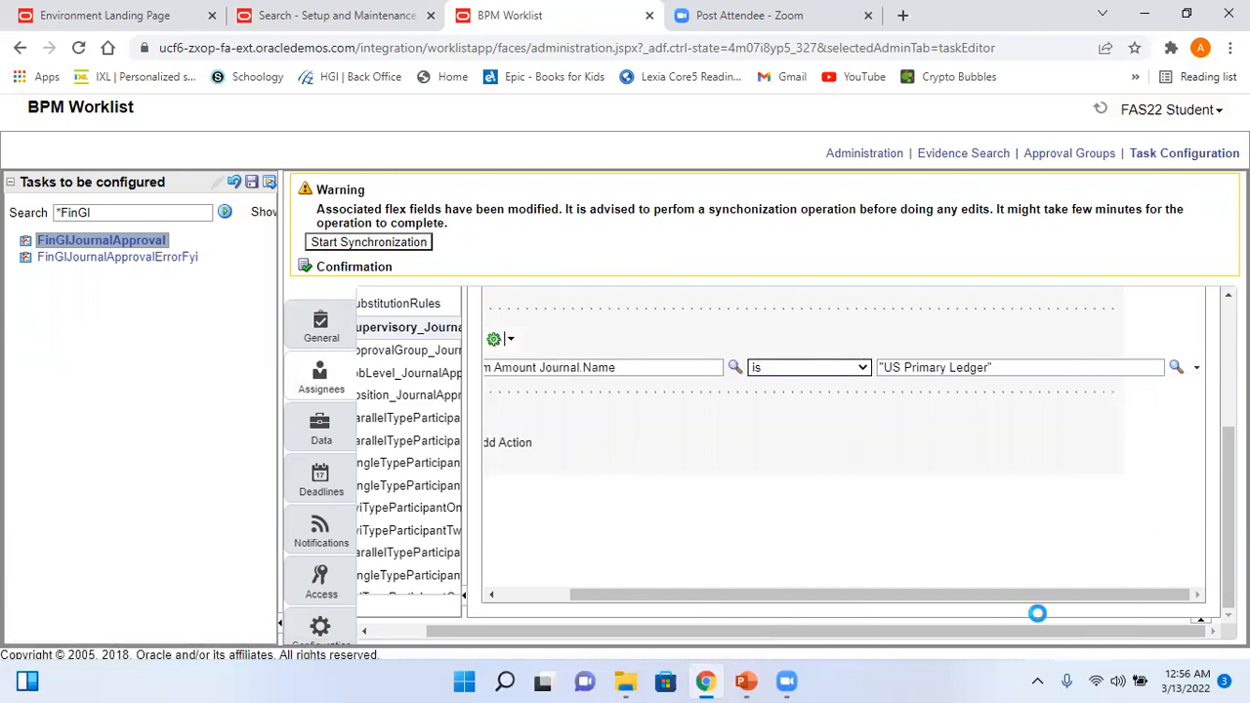
pyautogui.moveTo(1088, 595); pyautogui.dragTo(699, 585)
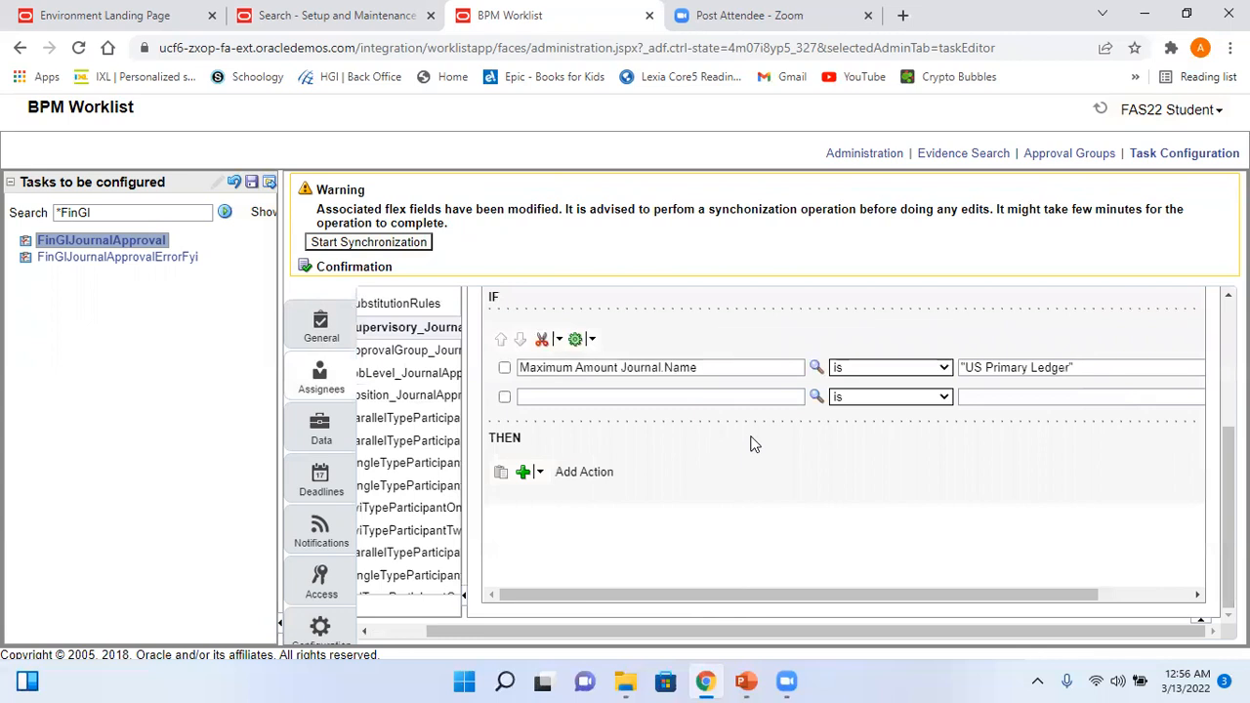
# - Set the second condition's attribute to Maximum Amount Journal > Maximum Accounted Amount Credit
pyautogui.click(813, 394)
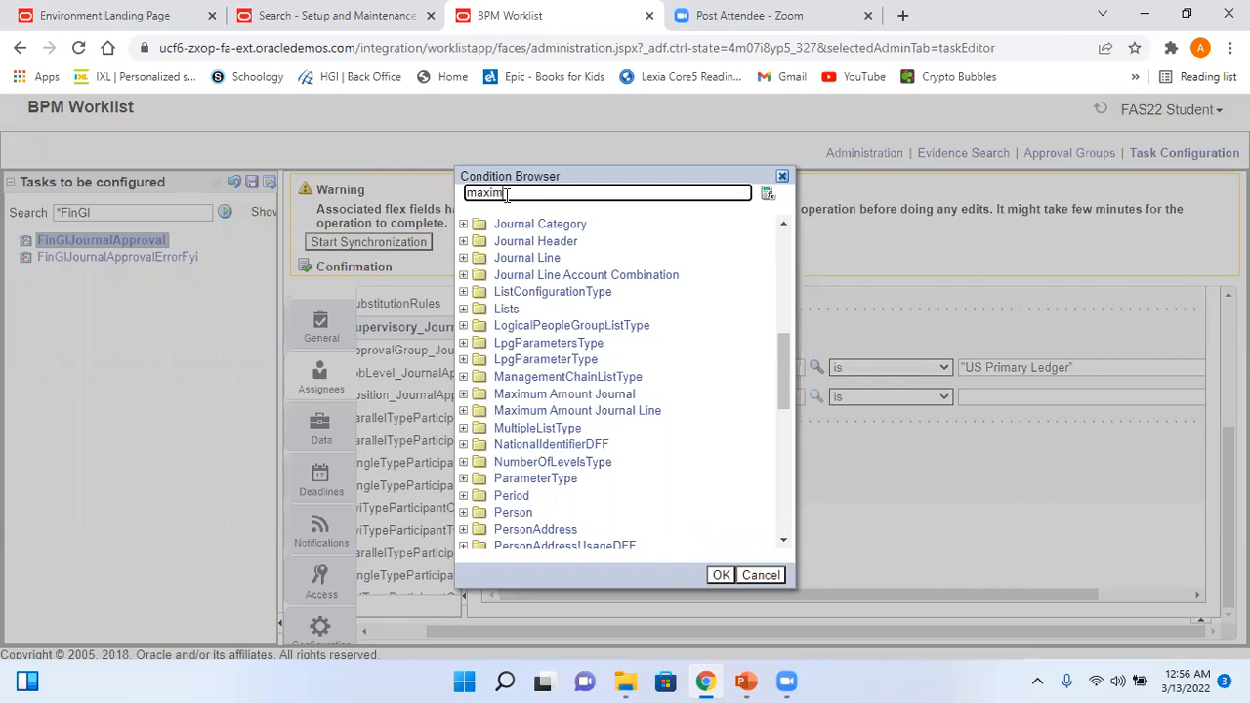
pyautogui.write('maximum amount')
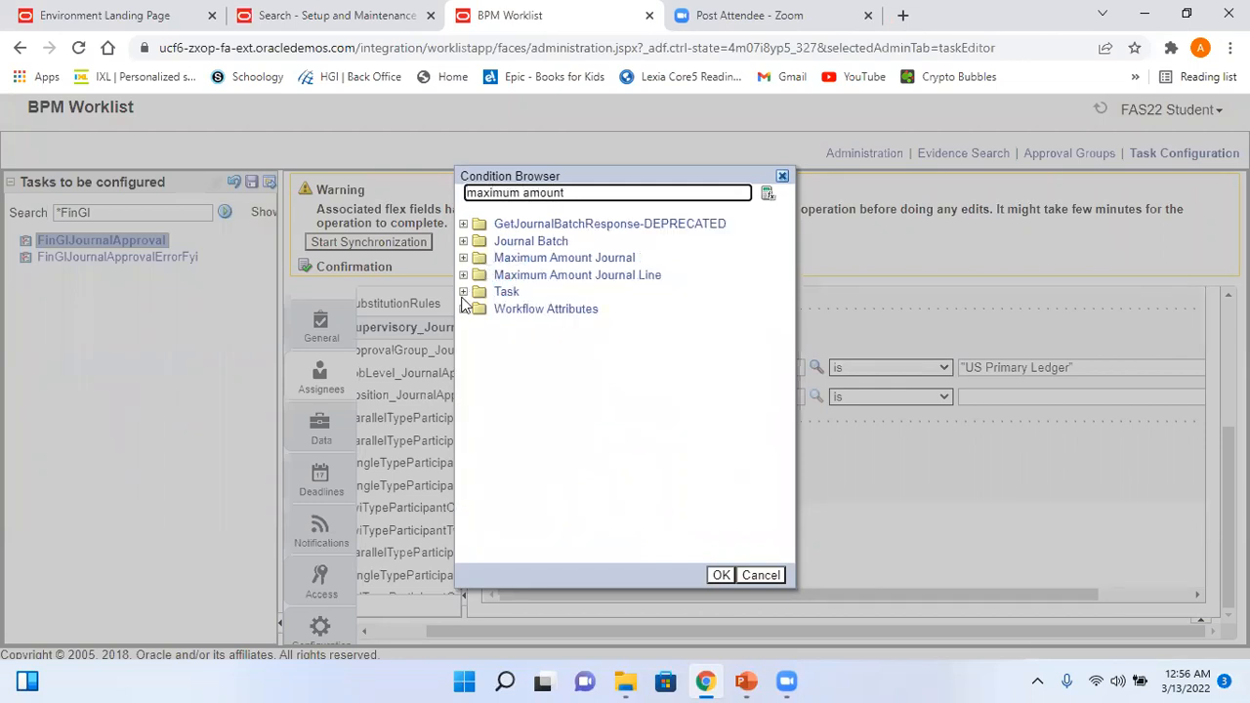
pyautogui.click(463, 258)
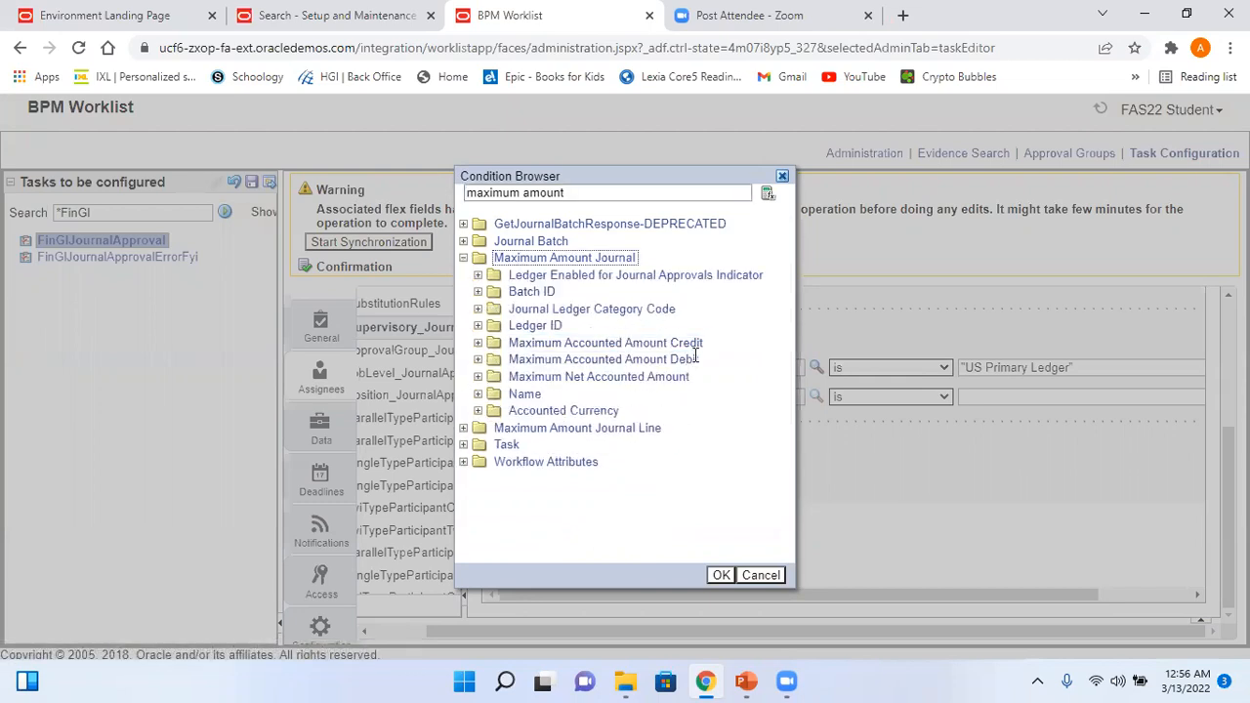
pyautogui.click(693, 342)
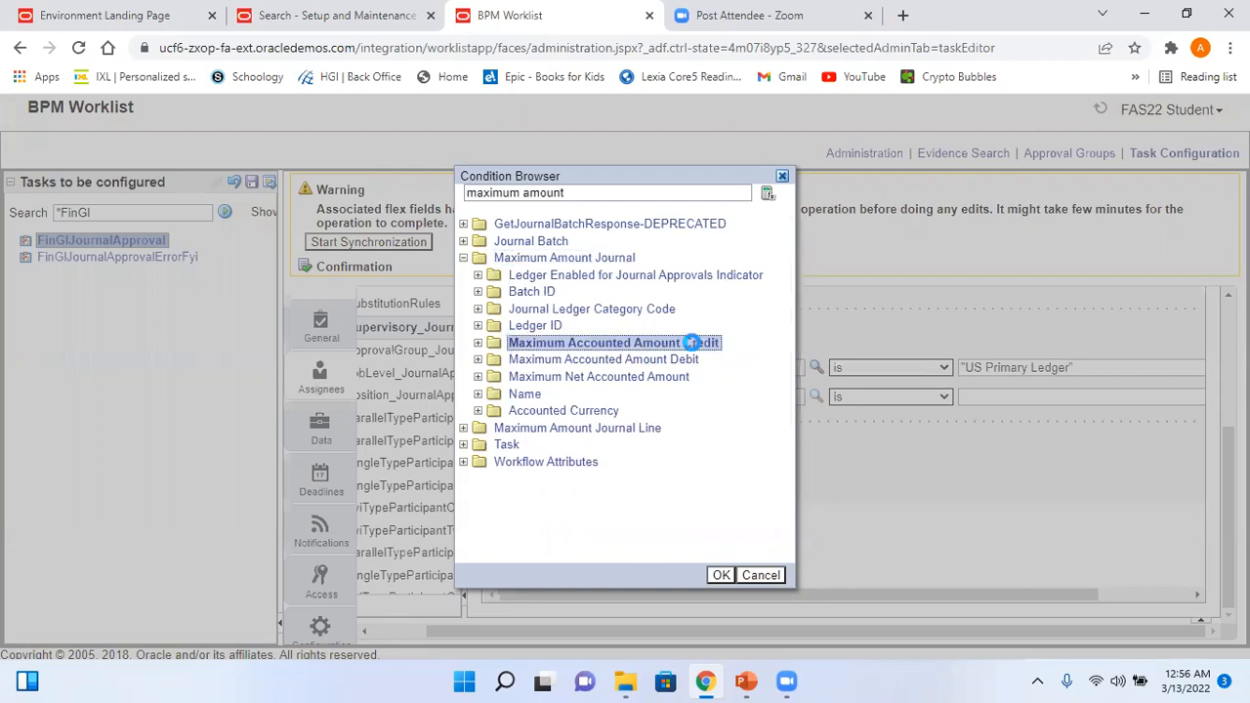
pyautogui.click(723, 575)
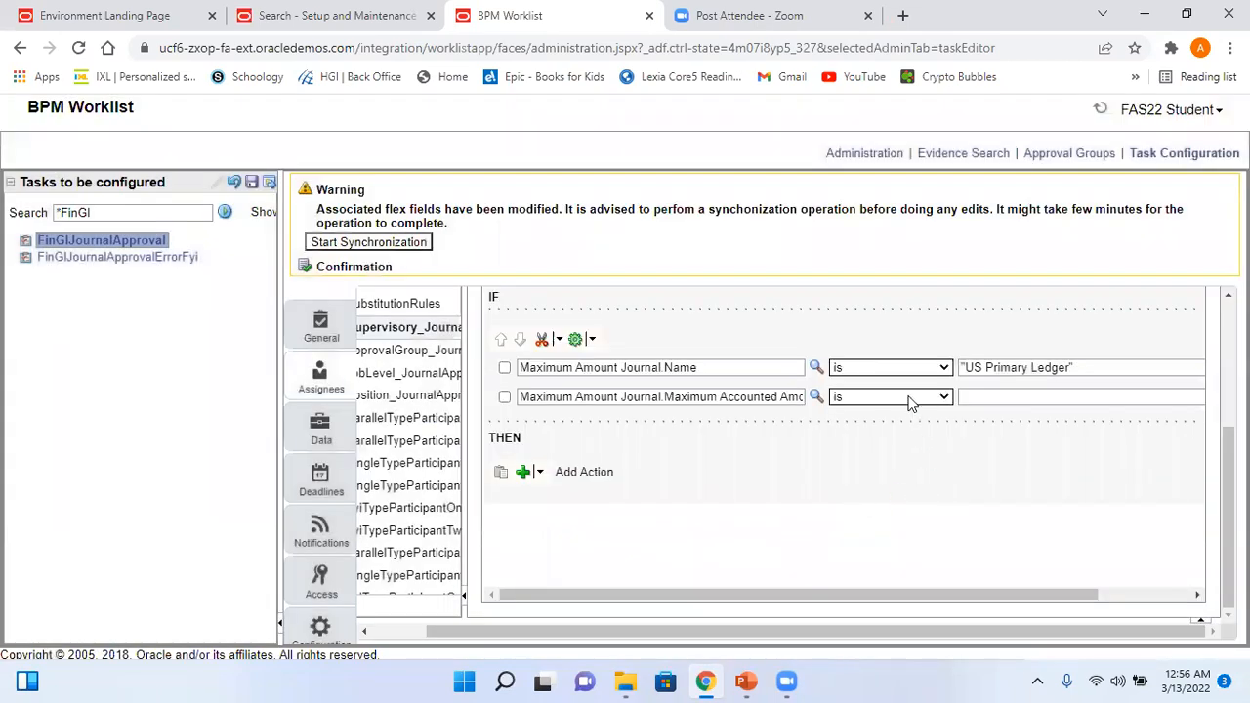
# - Make the amount condition a 'between' check from 500 to 5000
pyautogui.click(943, 397)
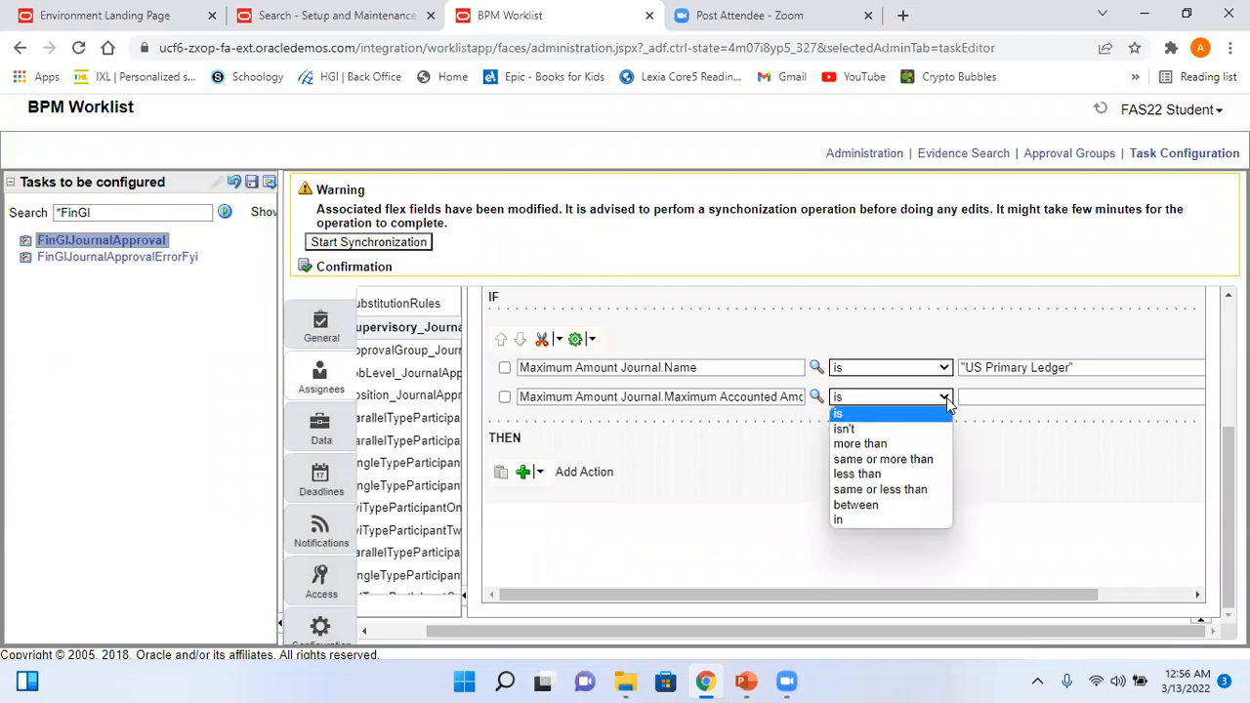
pyautogui.click(904, 502)
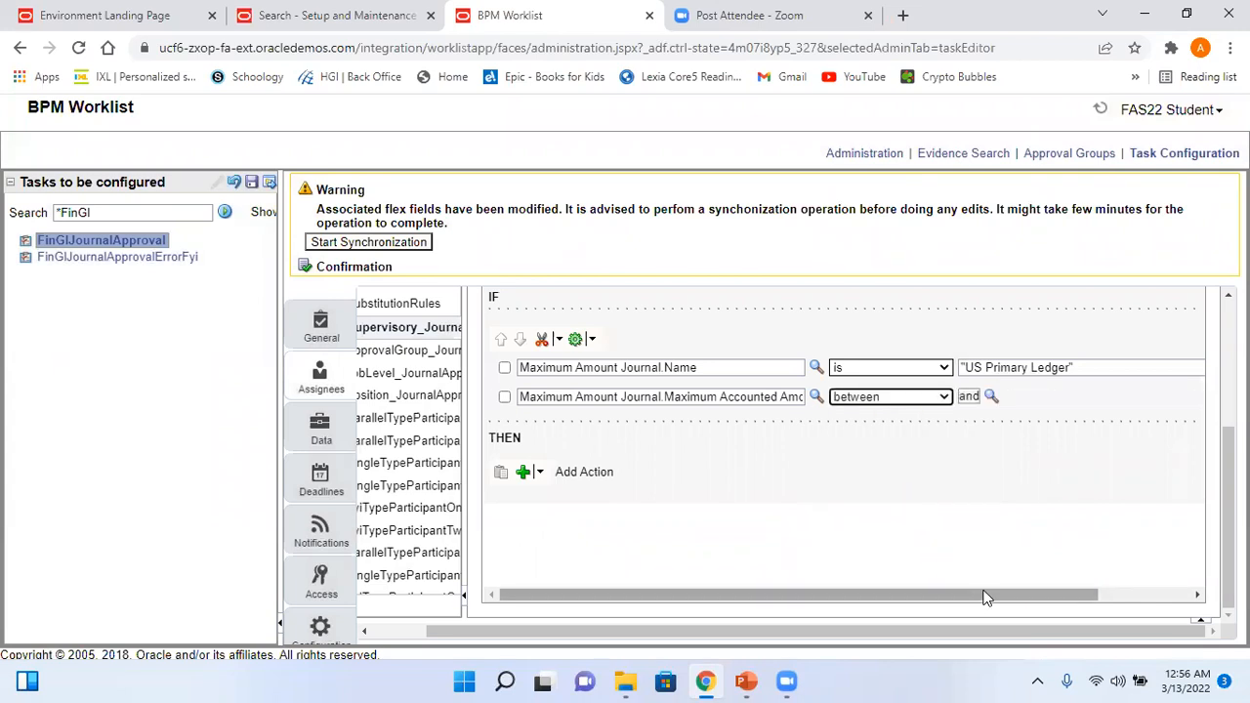
pyautogui.click(991, 397)
pyautogui.write('500')
pyautogui.click(574, 398)
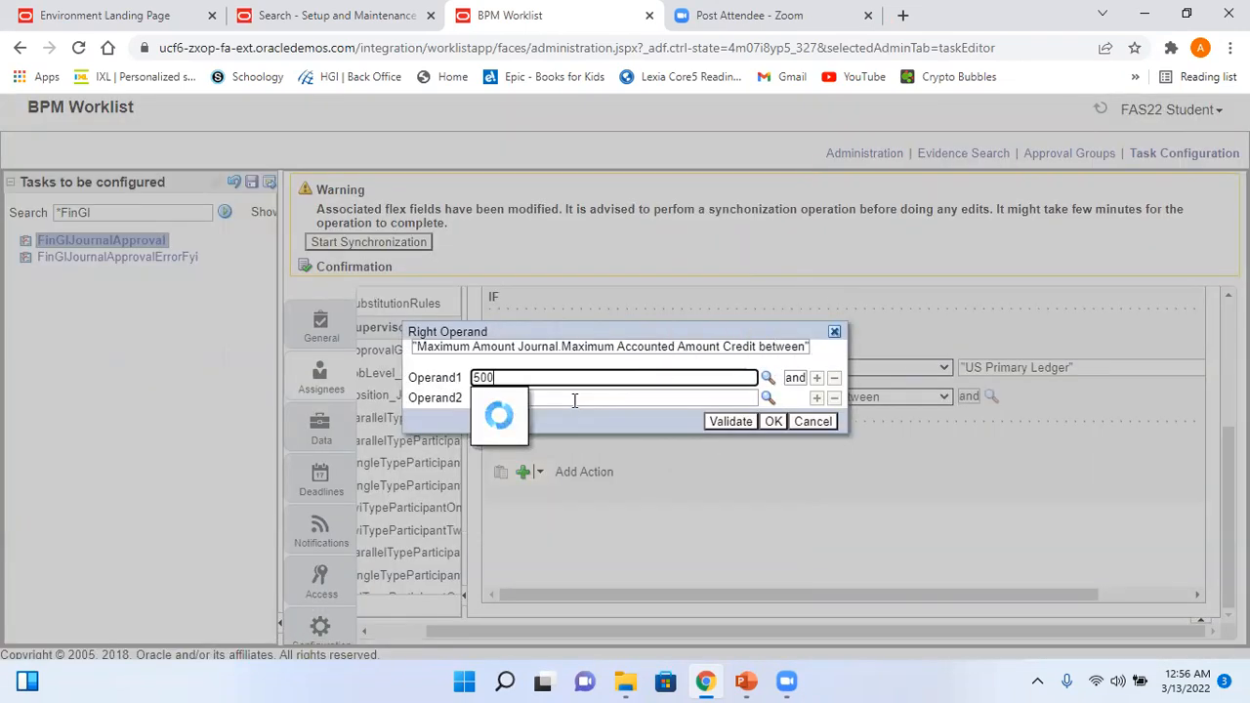
pyautogui.write('5000')
pyautogui.press('Tab')
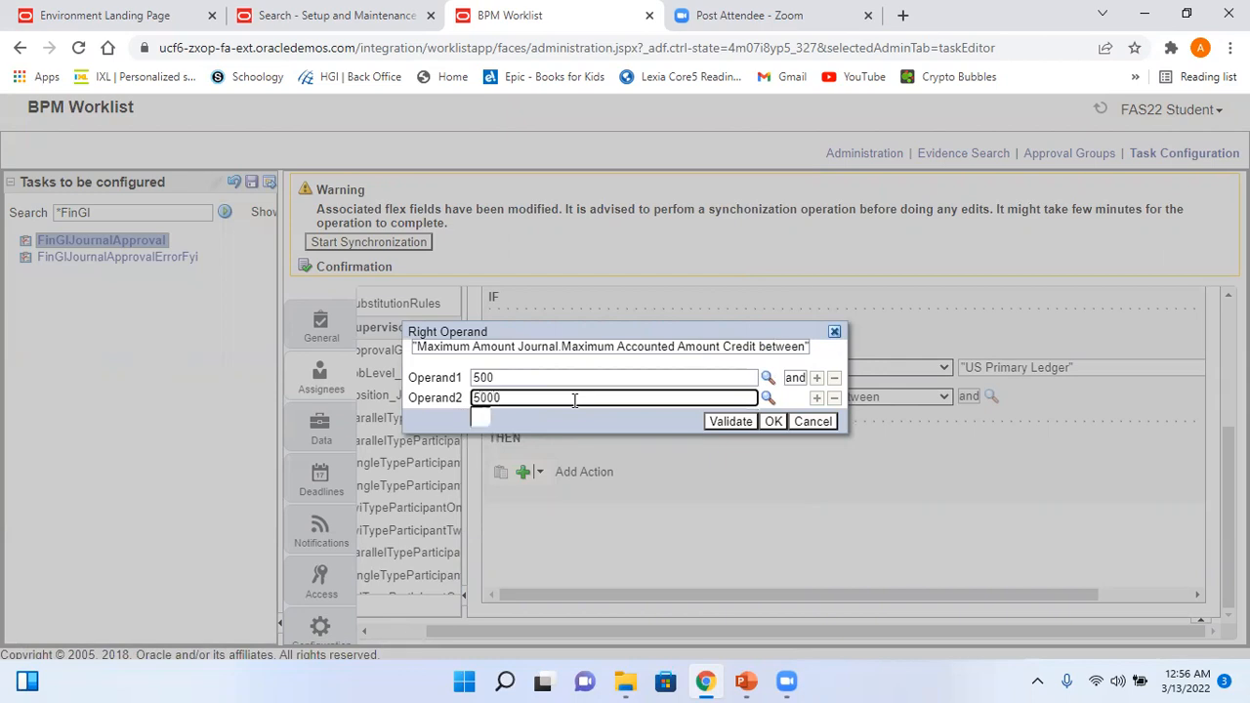
pyautogui.click(772, 421)
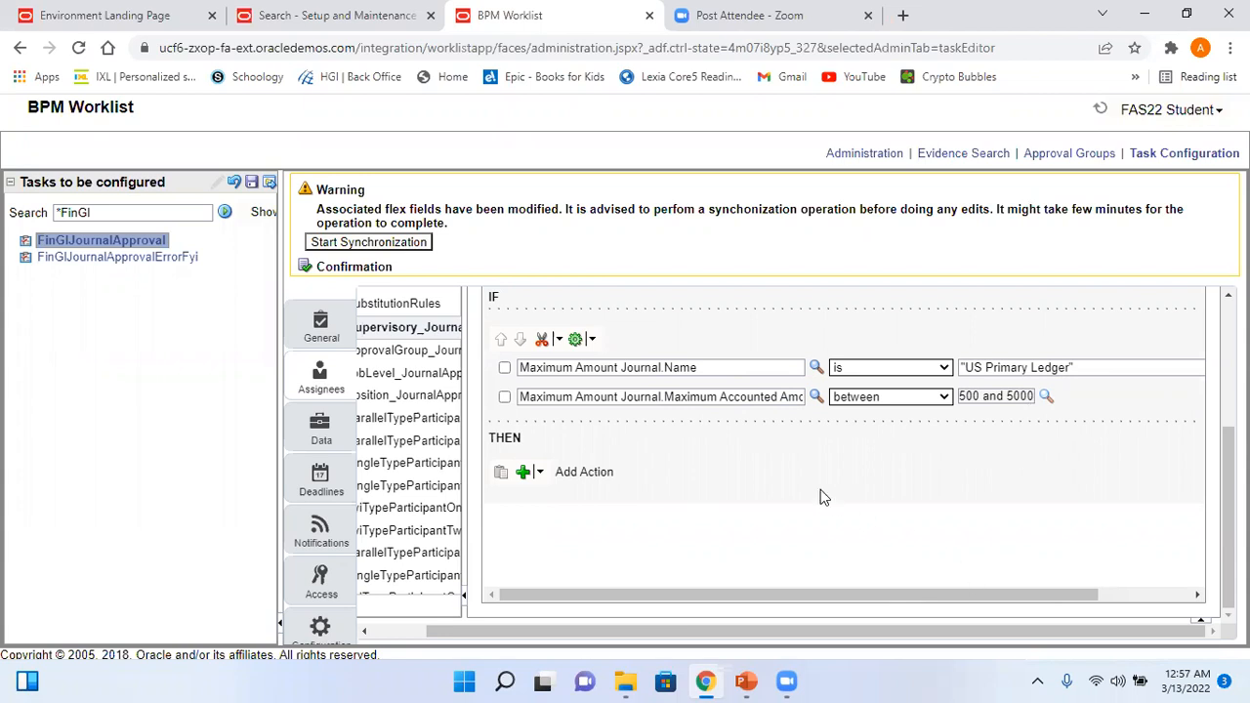
# - Add a Supervisory approver action to the rule's THEN section
pyautogui.click(525, 474)
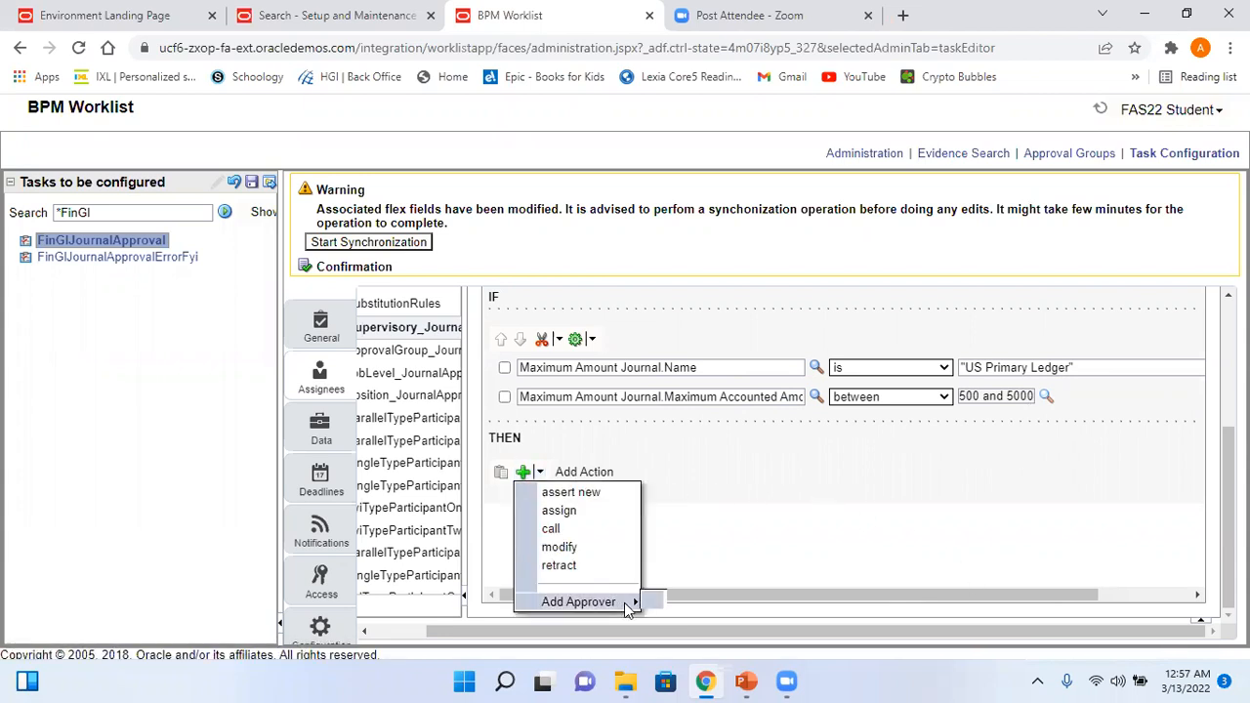
pyautogui.moveTo(630, 602)
pyautogui.click(701, 597)
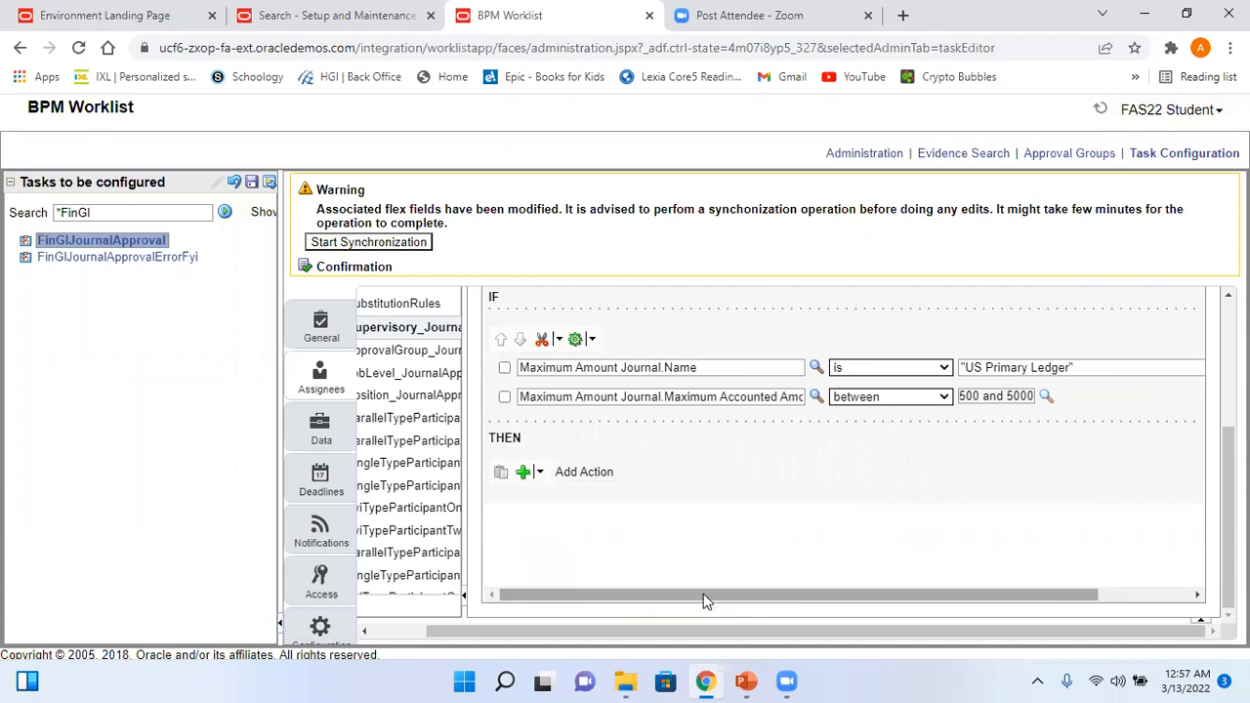
pyautogui.scroll(-2, 1196, 452)
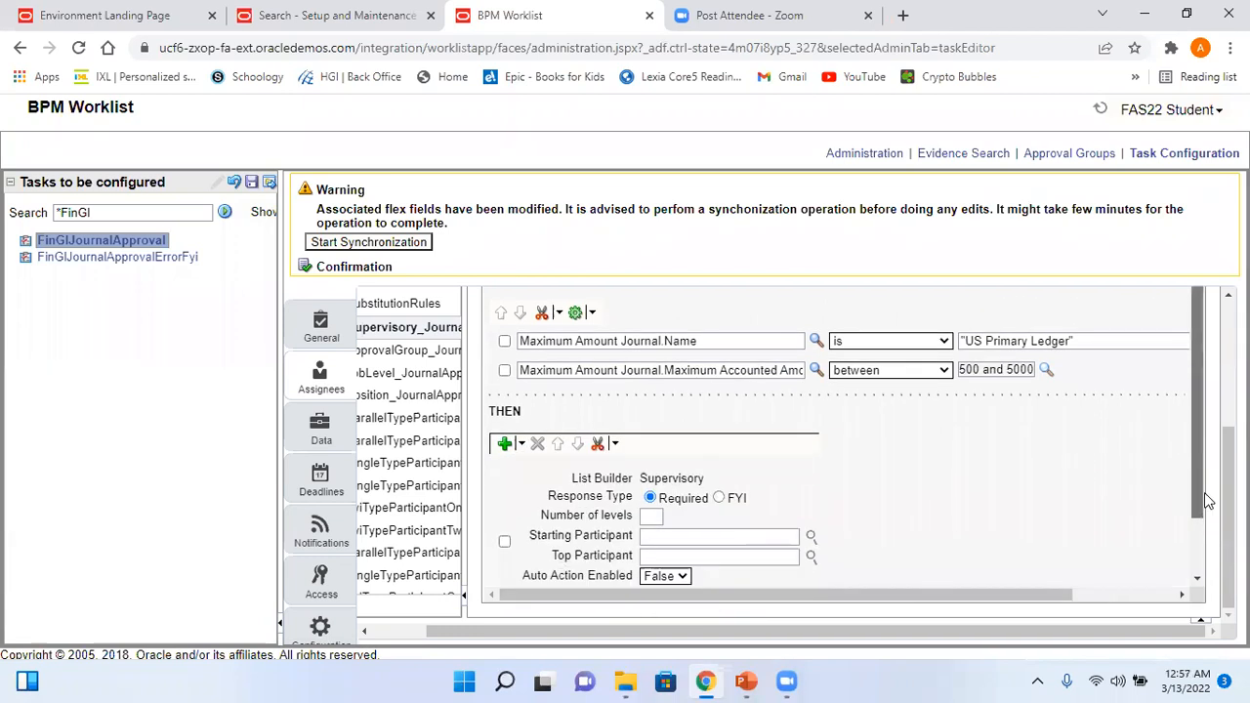
pyautogui.click(745, 681)
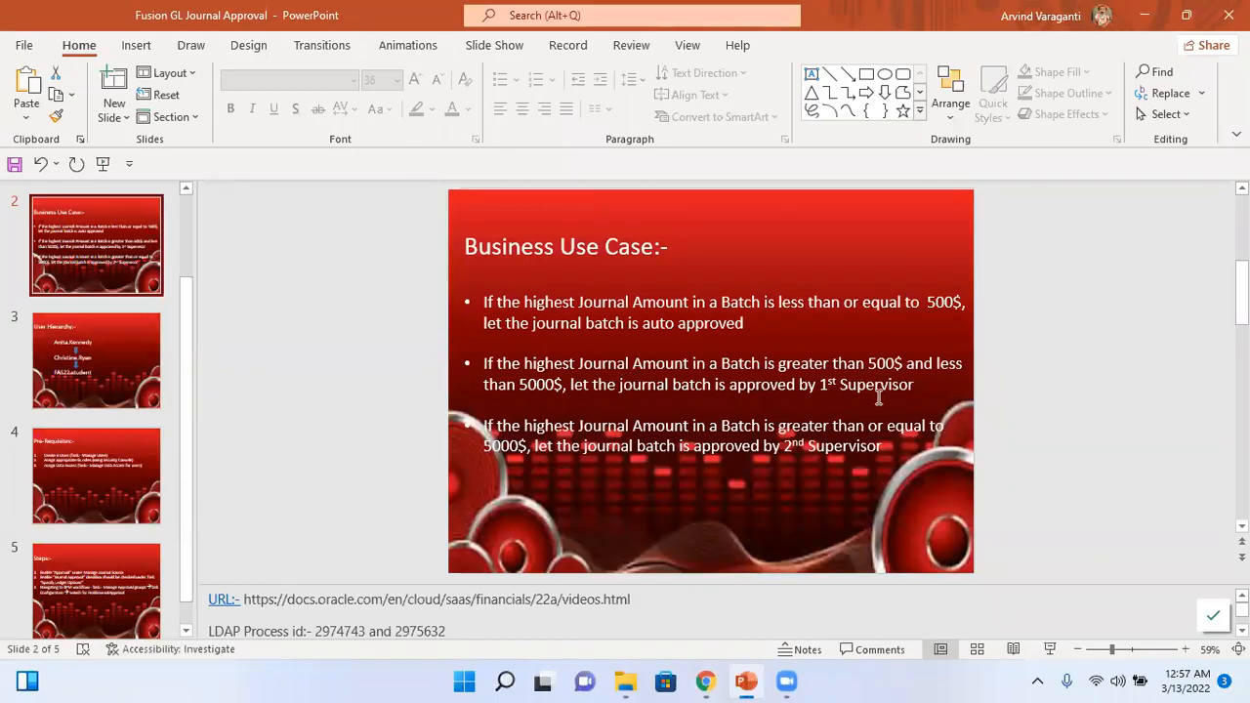
pyautogui.hotkey('alt', 'Tab')
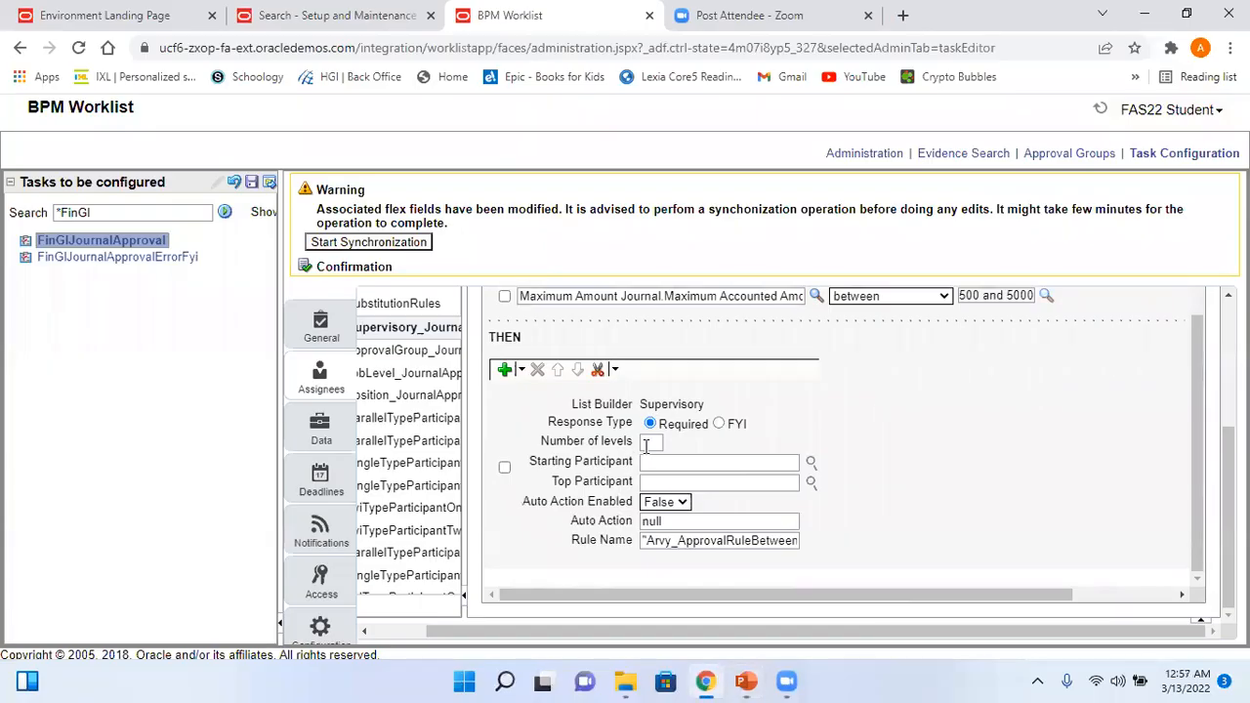
# - Set 1 approval level and a hierarchy starting participant using Task.Workflow
pyautogui.click(651, 443)
pyautogui.click(811, 463)
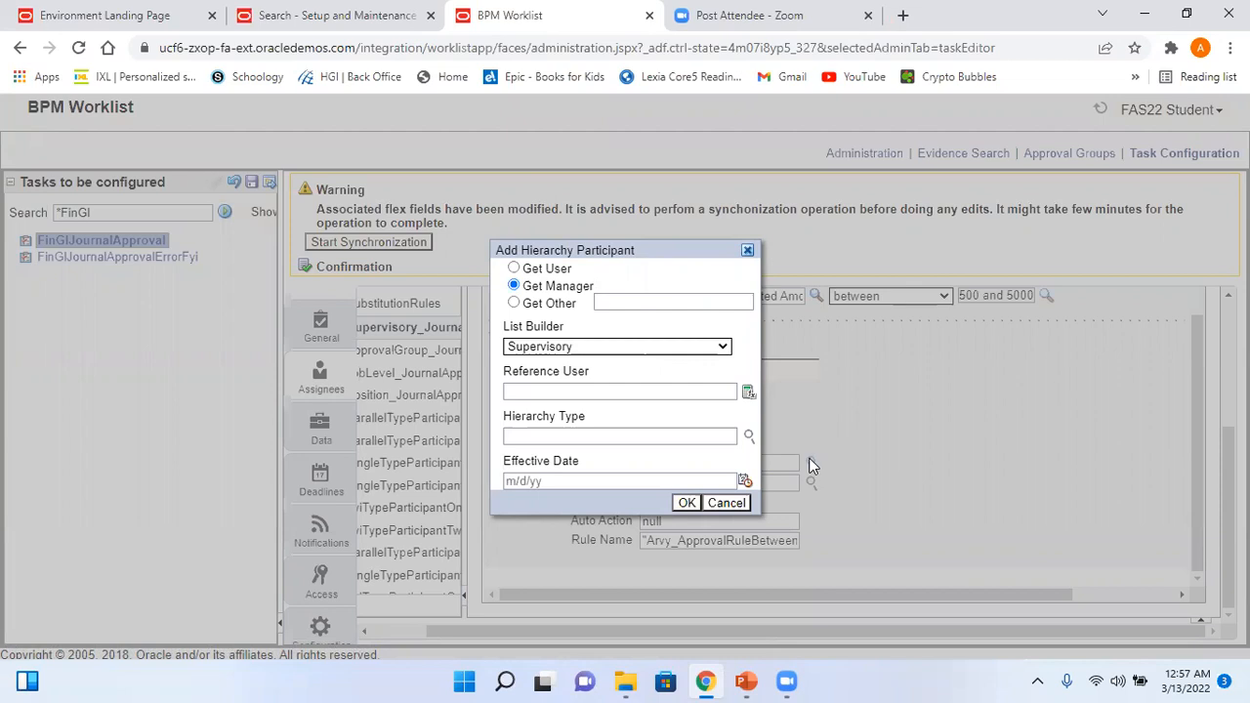
pyautogui.click(609, 390)
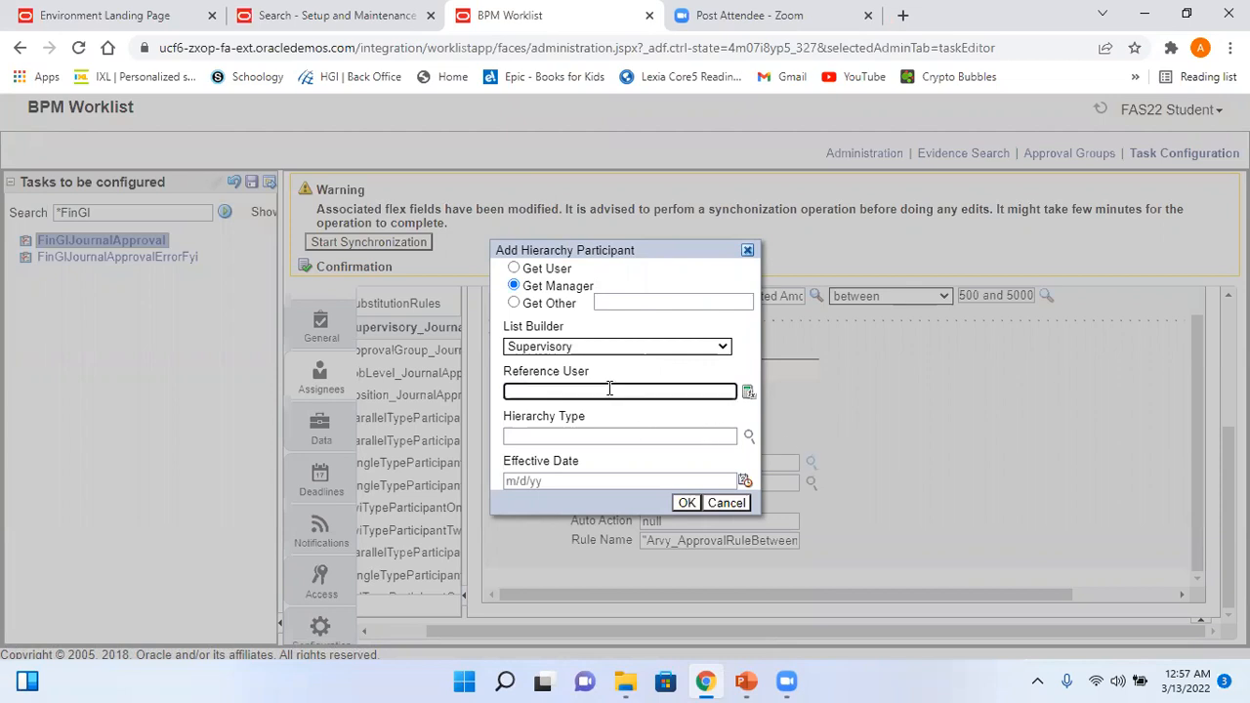
pyautogui.write('Ta')
pyautogui.write('sk.W')
pyautogui.write('orkflow Submitter')
pyautogui.click(686, 503)
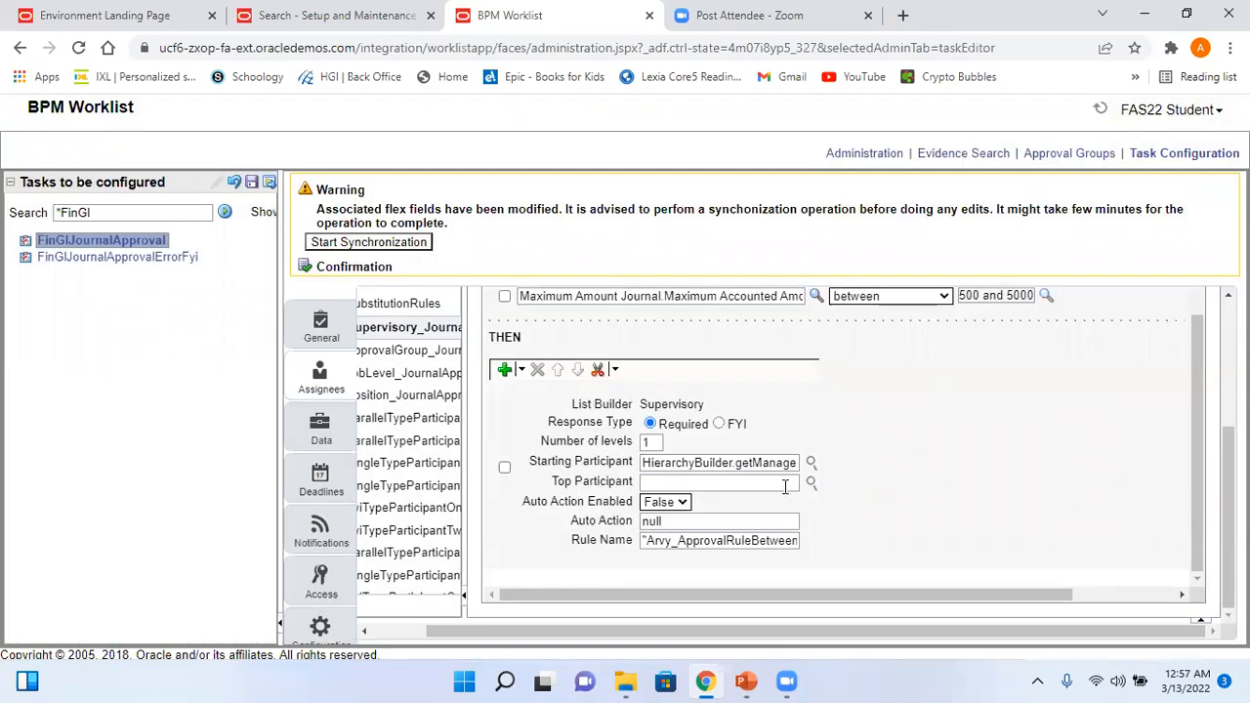
# - Set the top participant through the hierarchy dialog, based on a specific reference user
pyautogui.click(809, 483)
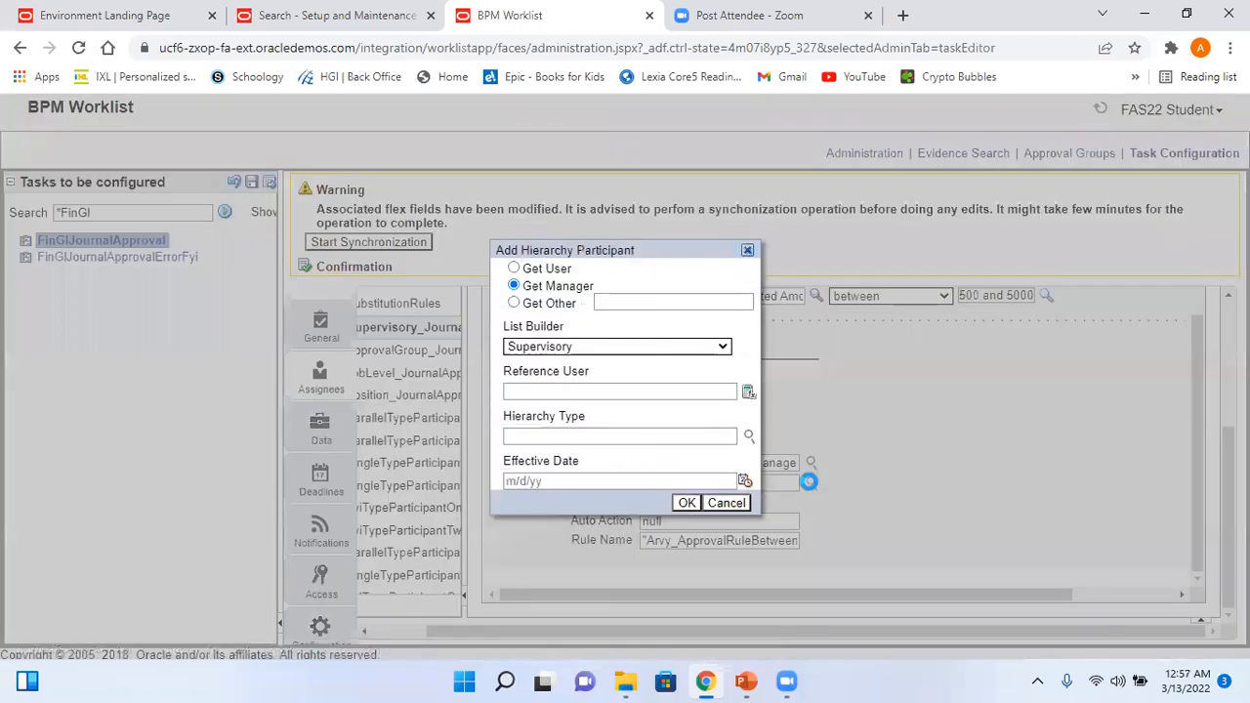
pyautogui.click(539, 270)
pyautogui.click(586, 399)
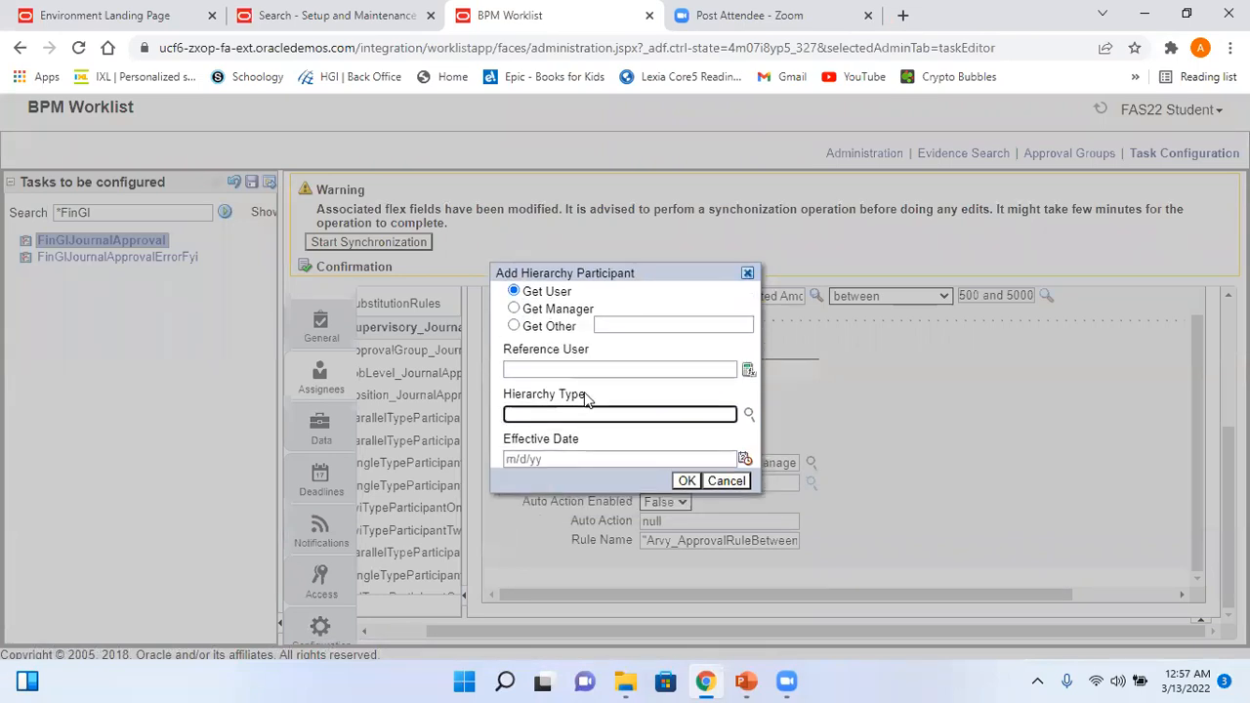
pyautogui.click(556, 368)
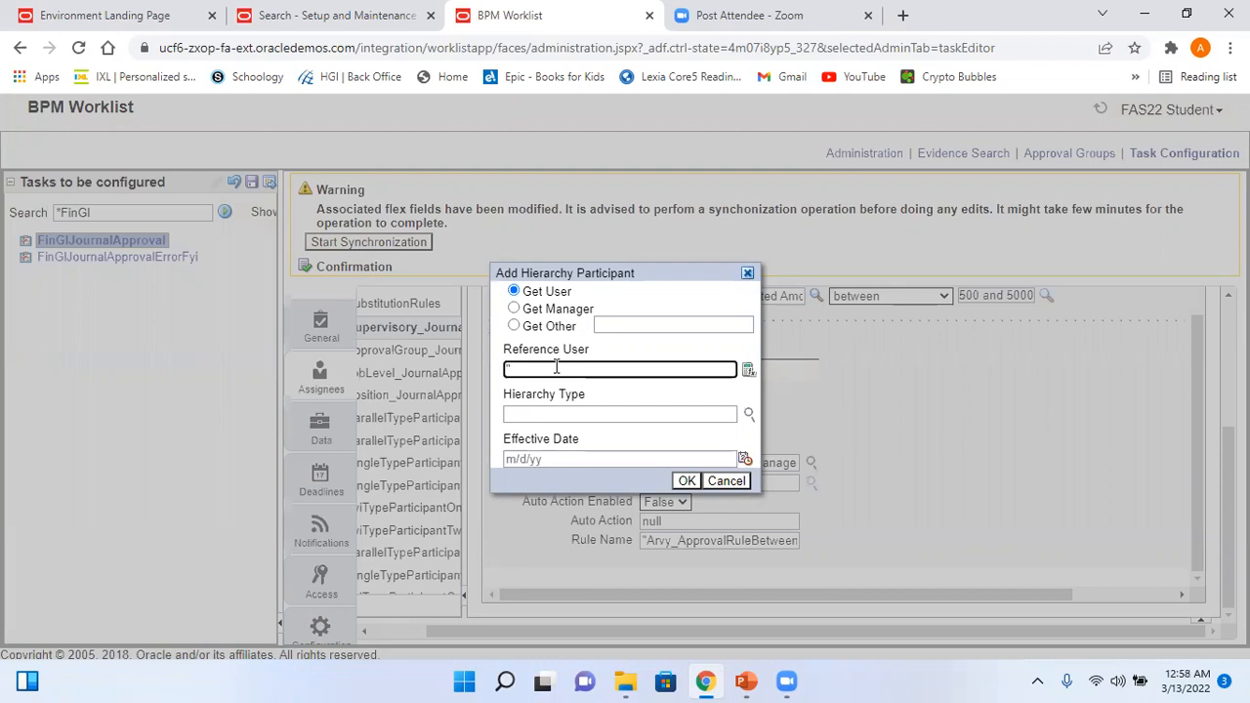
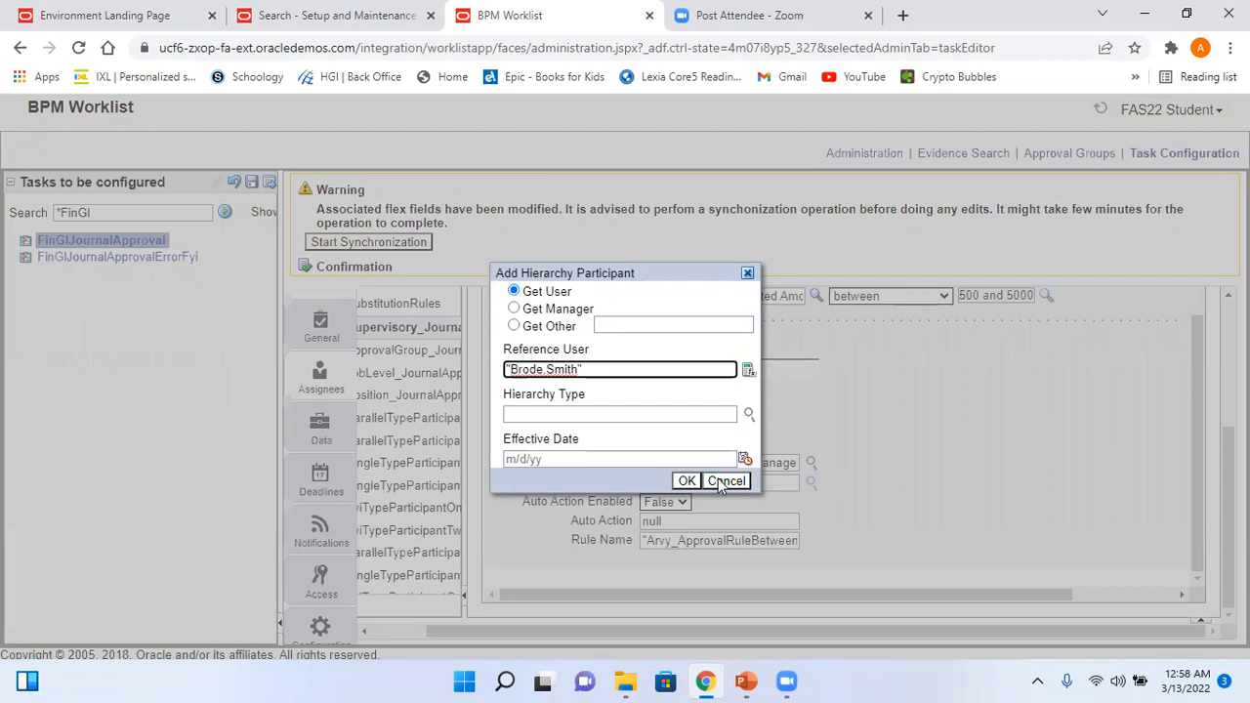
pyautogui.click(688, 482)
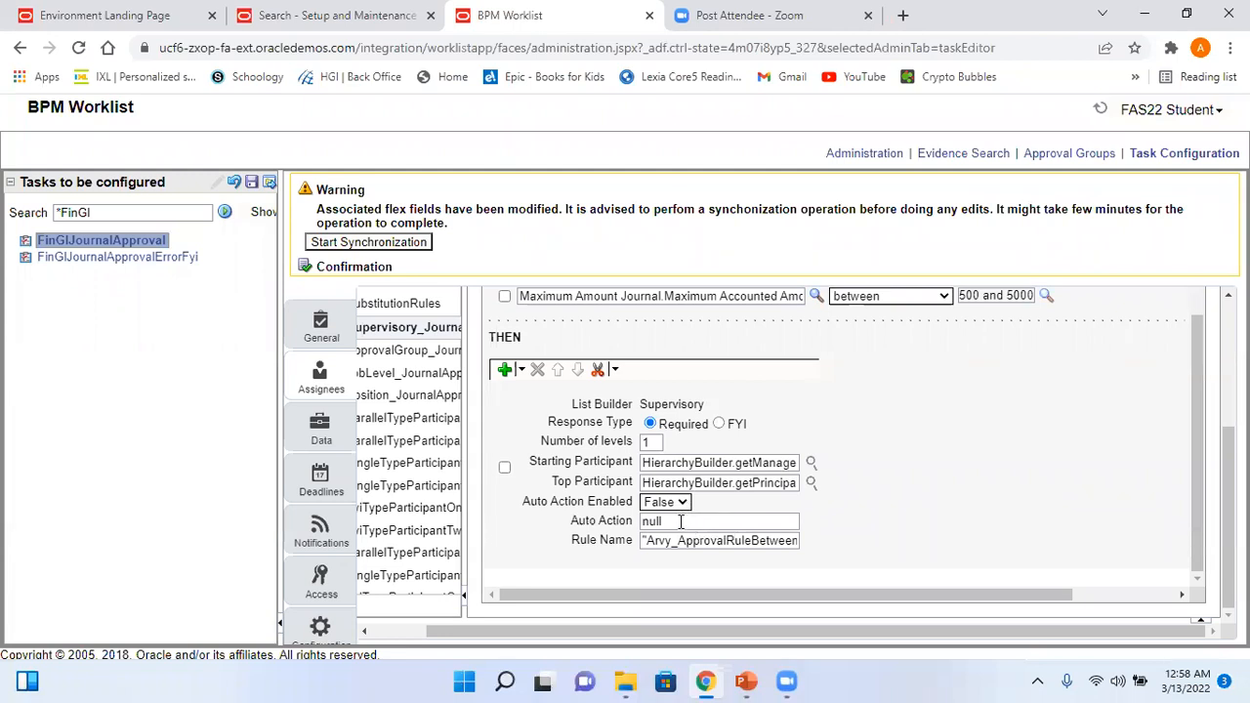
# - Review the full name in the action's Rule Name field
pyautogui.click(705, 540)
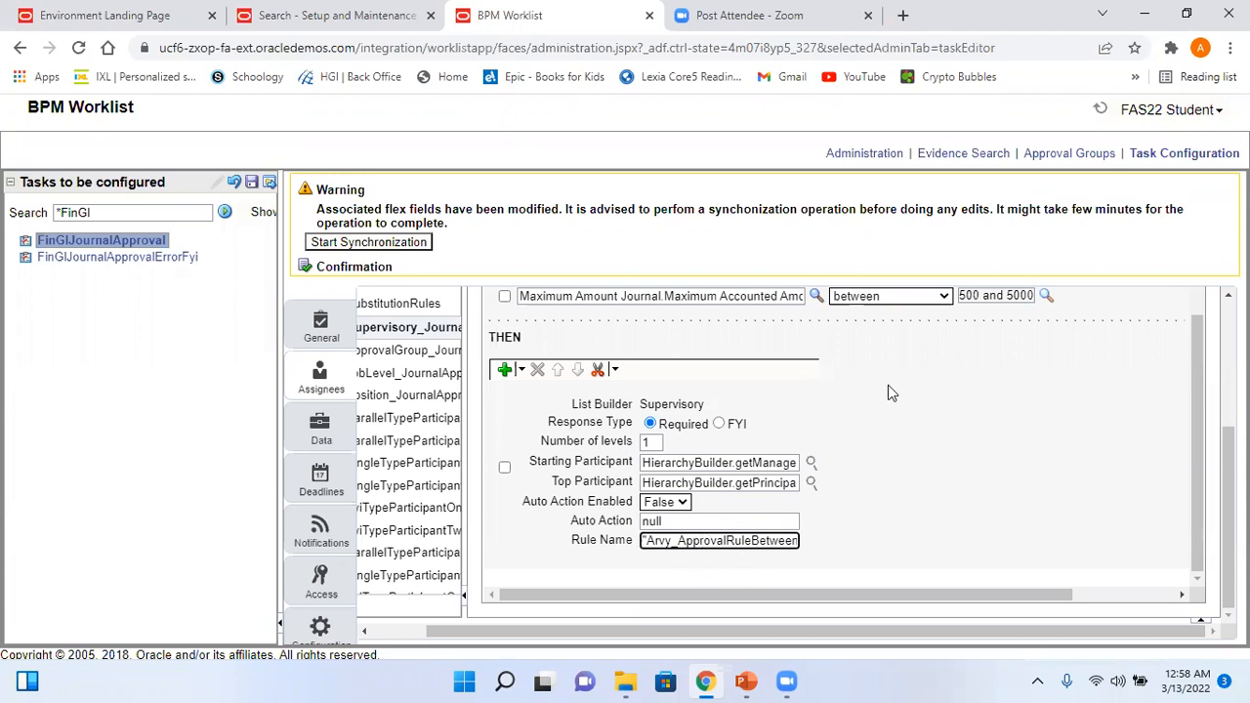
pyautogui.scroll(3, 976, 390)
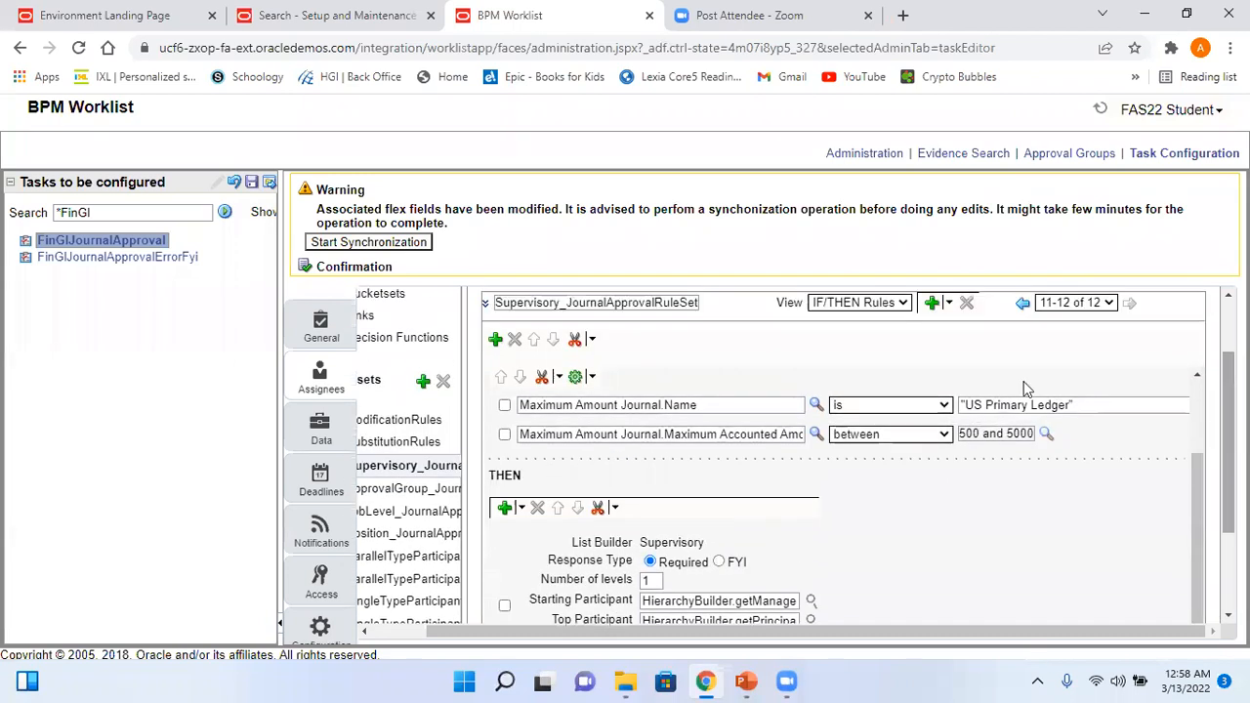
pyautogui.moveTo(893, 626); pyautogui.dragTo(833, 630)
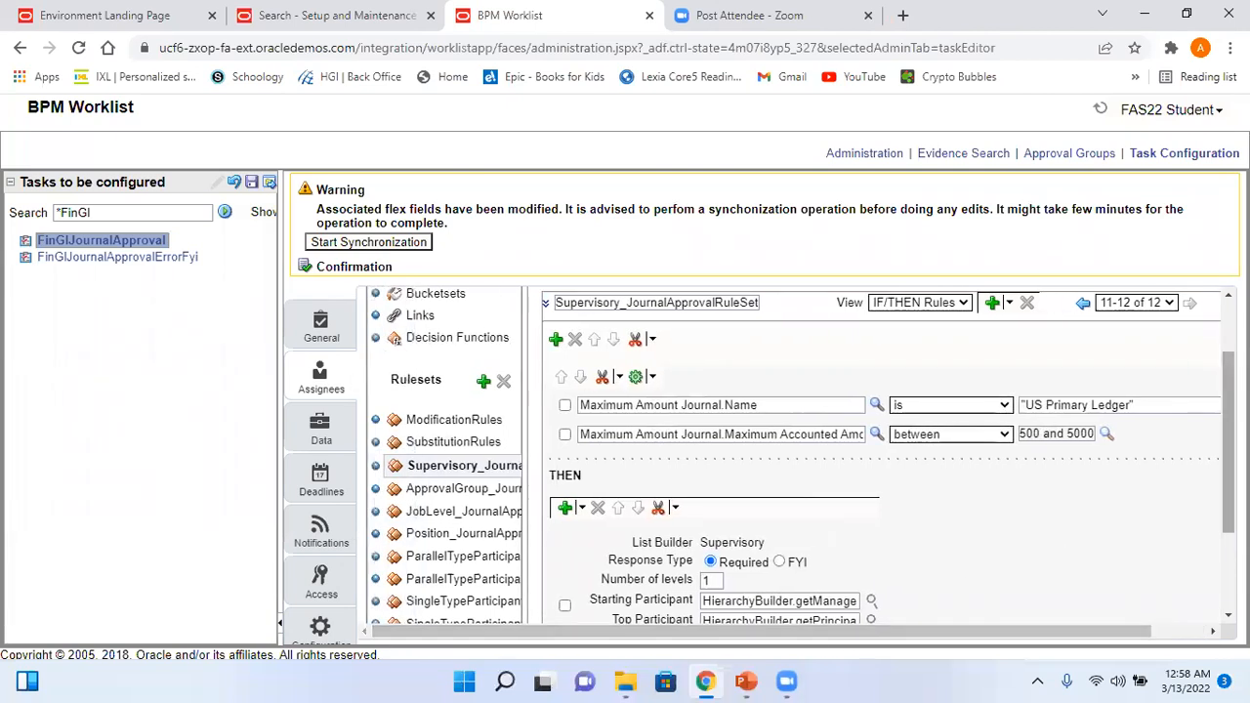
pyautogui.scroll(2, 879, 459)
pyautogui.scroll(-3, 879, 459)
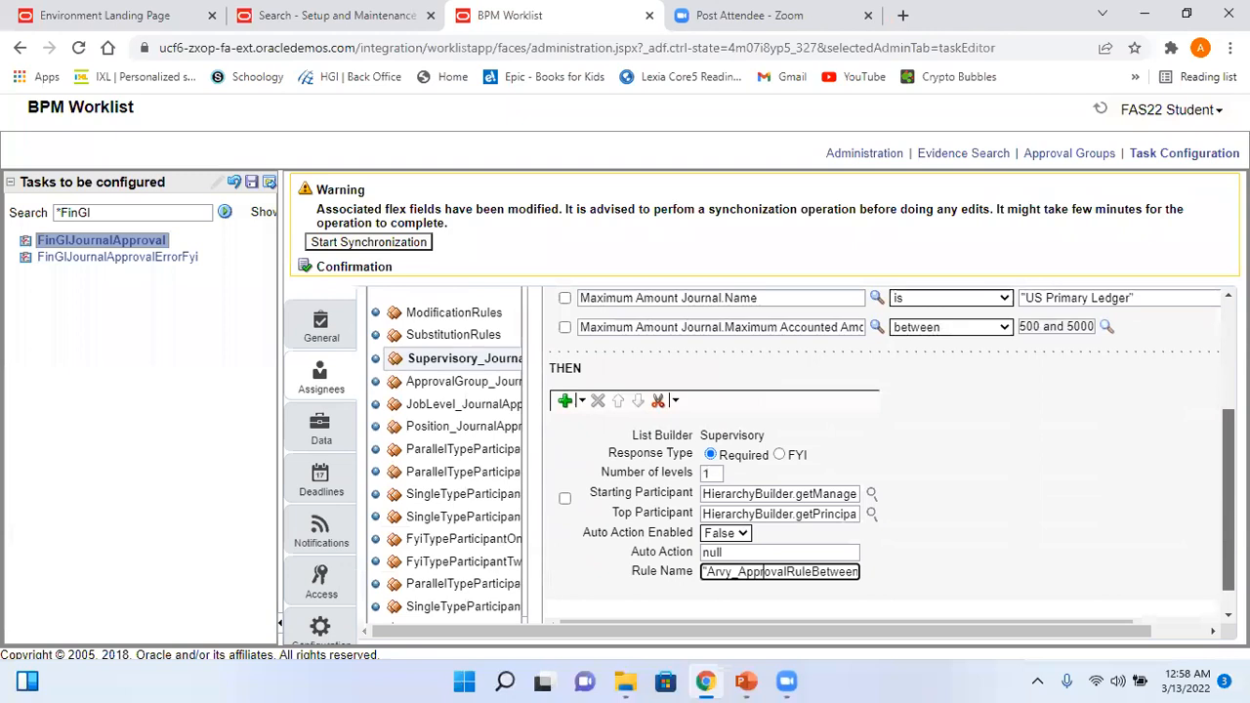
pyautogui.scroll(-1, 1109, 547)
pyautogui.click(1080, 597)
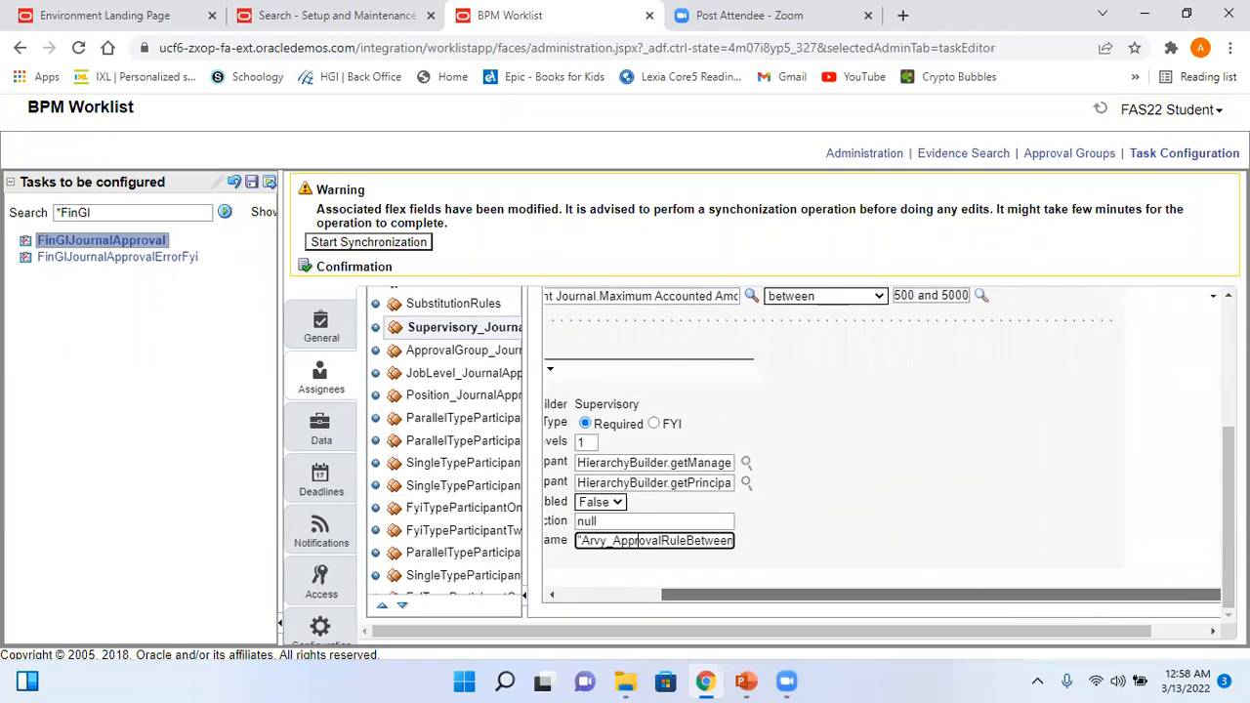
pyautogui.click(1211, 630)
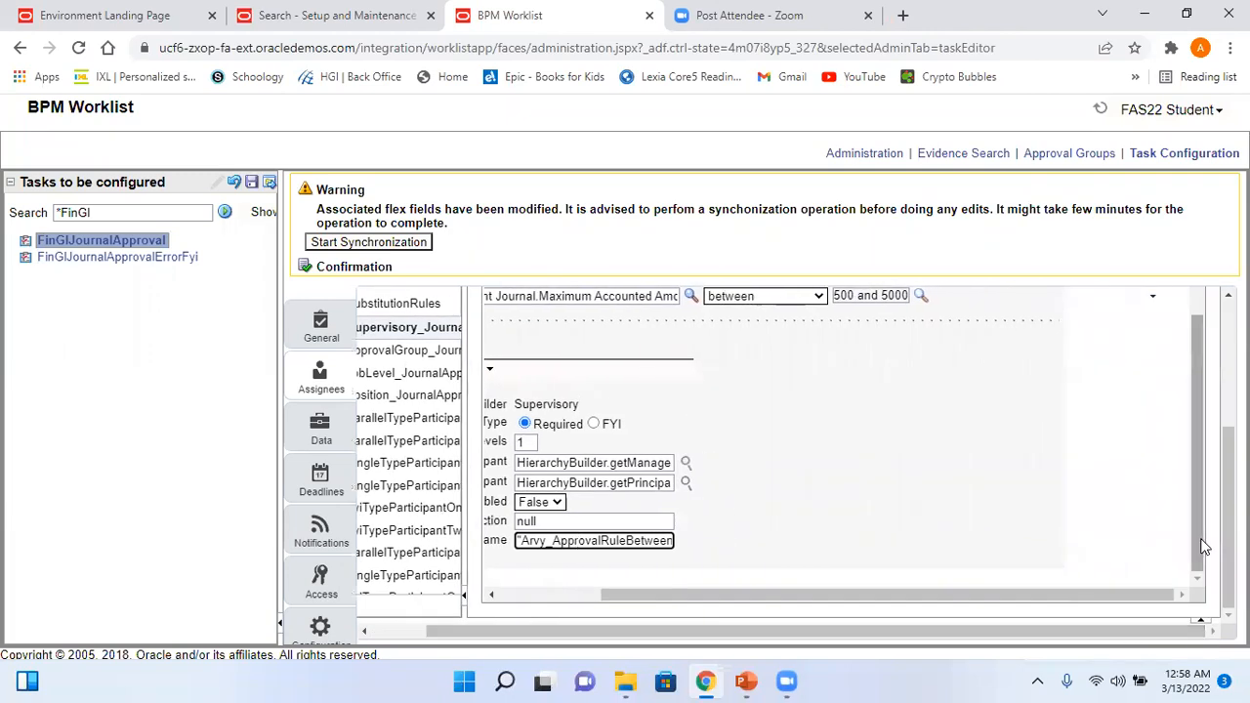
pyautogui.moveTo(1202, 547); pyautogui.dragTo(1204, 446)
pyautogui.moveTo(993, 594); pyautogui.dragTo(881, 597)
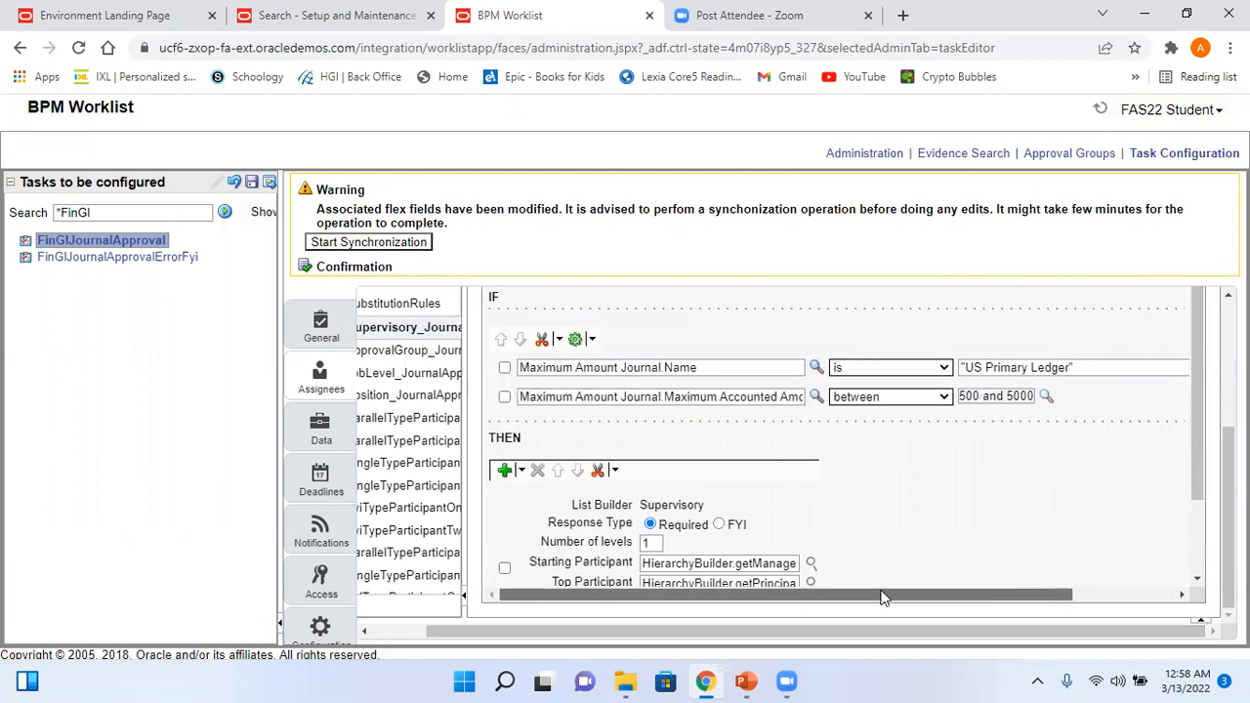
pyautogui.moveTo(1228, 523); pyautogui.dragTo(1228, 386)
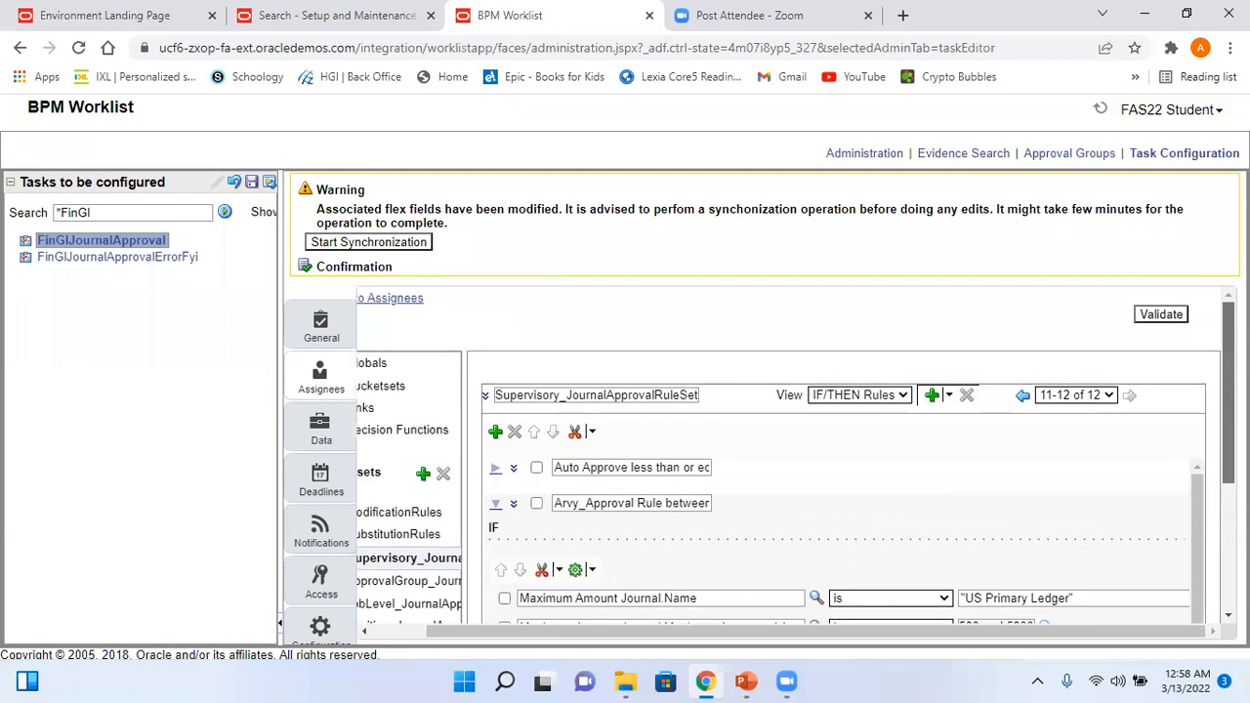
pyautogui.scroll(-3, 1200, 493)
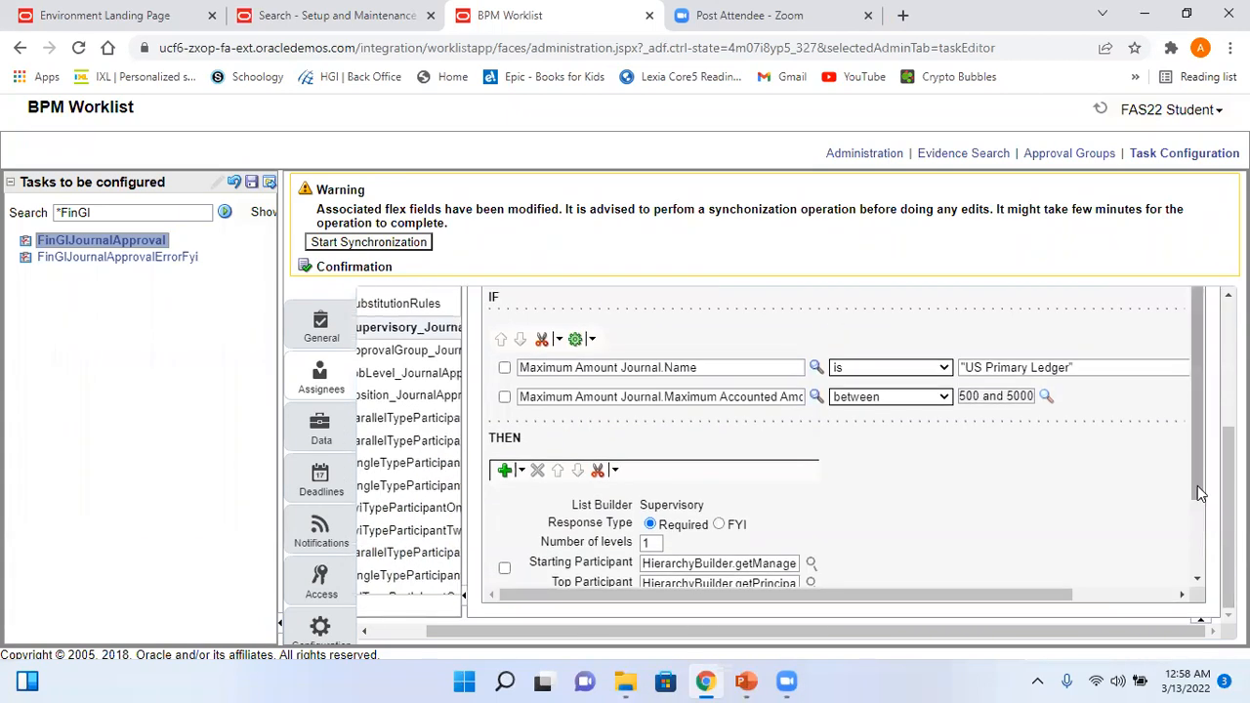
pyautogui.scroll(-2, 1201, 493)
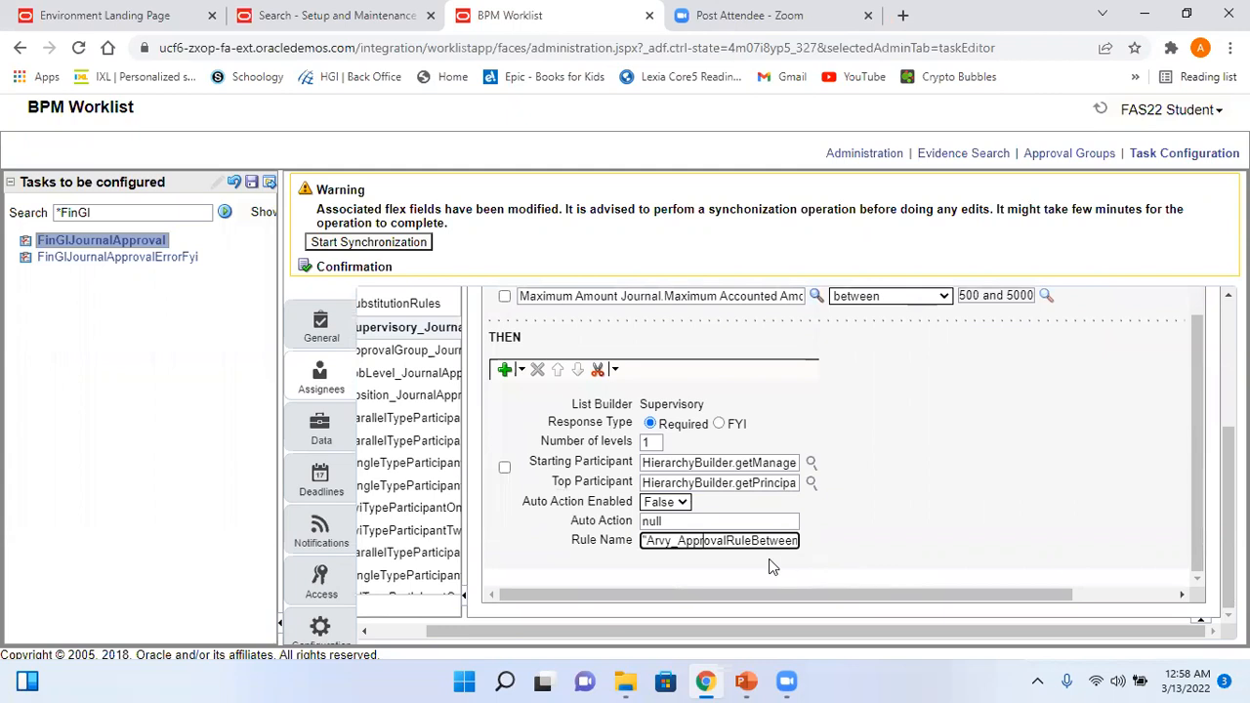
pyautogui.press('End')
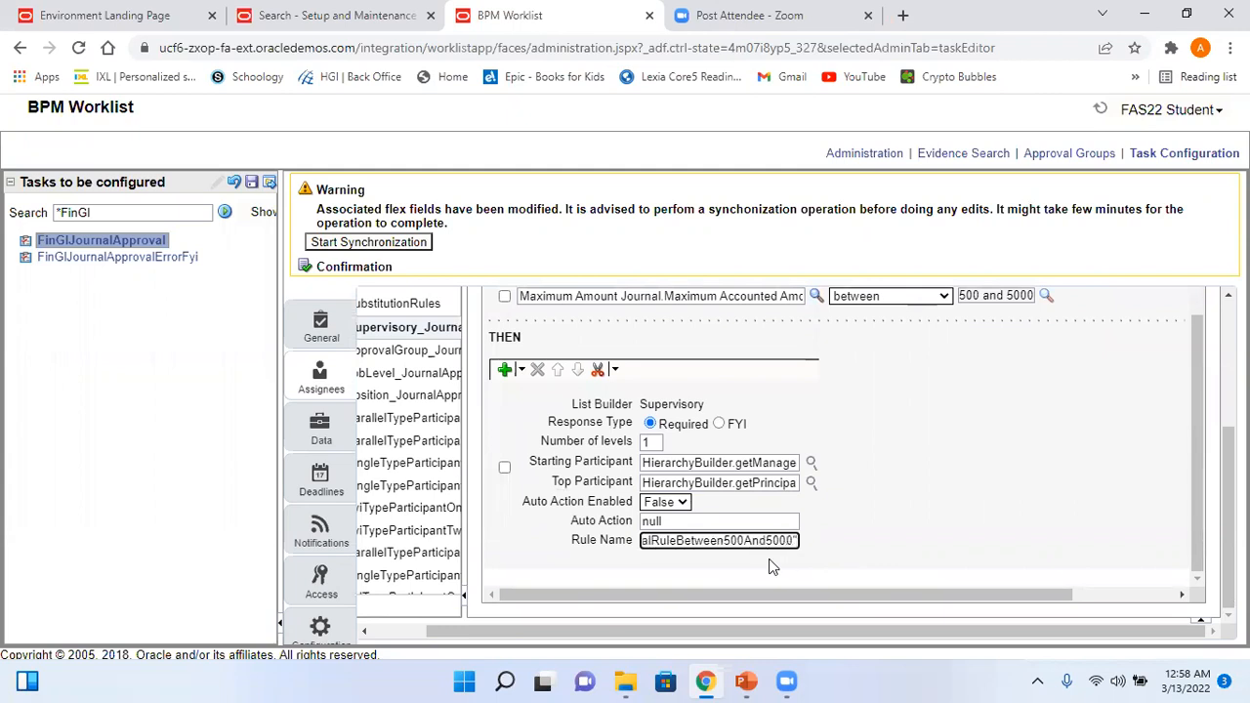
pyautogui.scroll(5, 1200, 439)
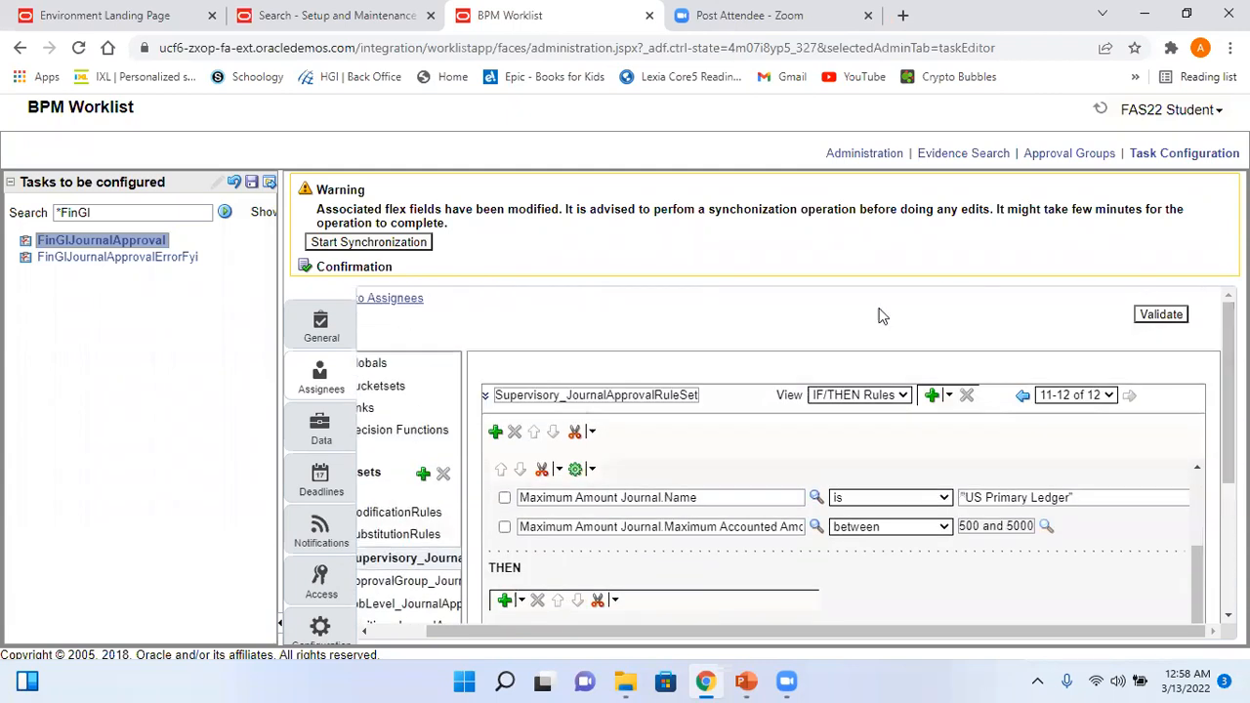
# - Save the FinGlJournalApproval configuration and dismiss the success message
pyautogui.click(252, 186)
pyautogui.click(712, 504)
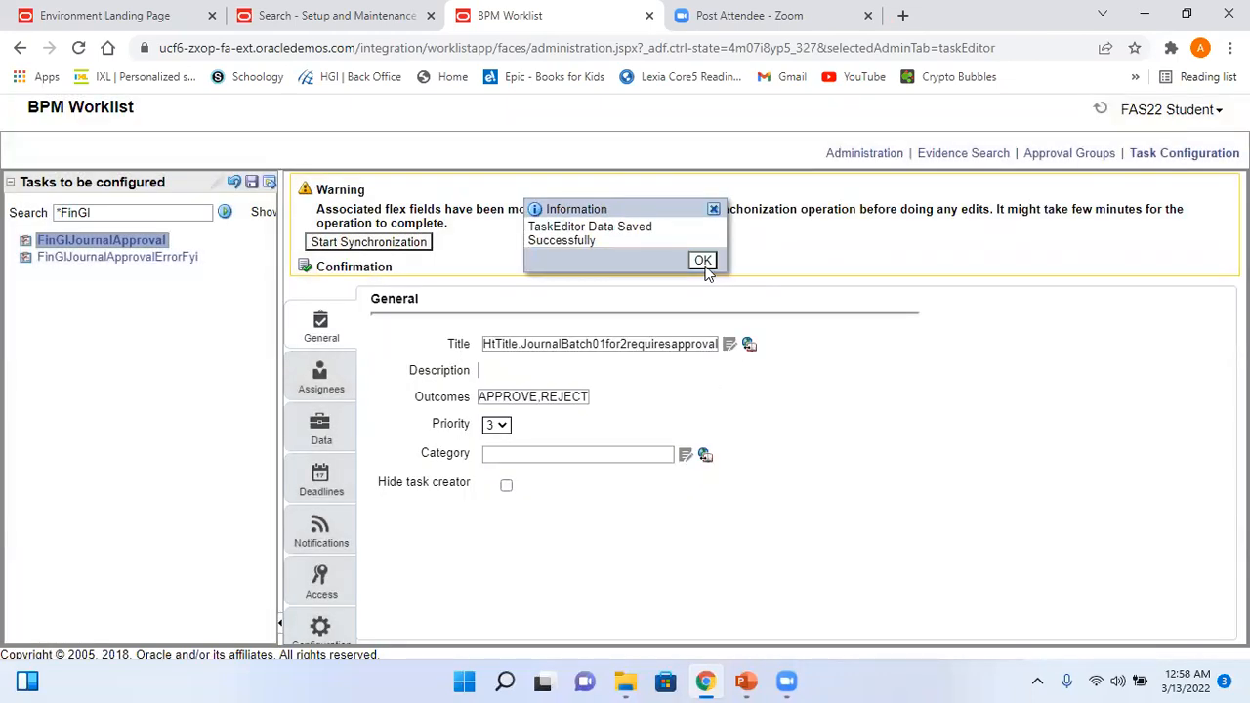
pyautogui.click(702, 261)
pyautogui.click(321, 376)
pyautogui.click(745, 681)
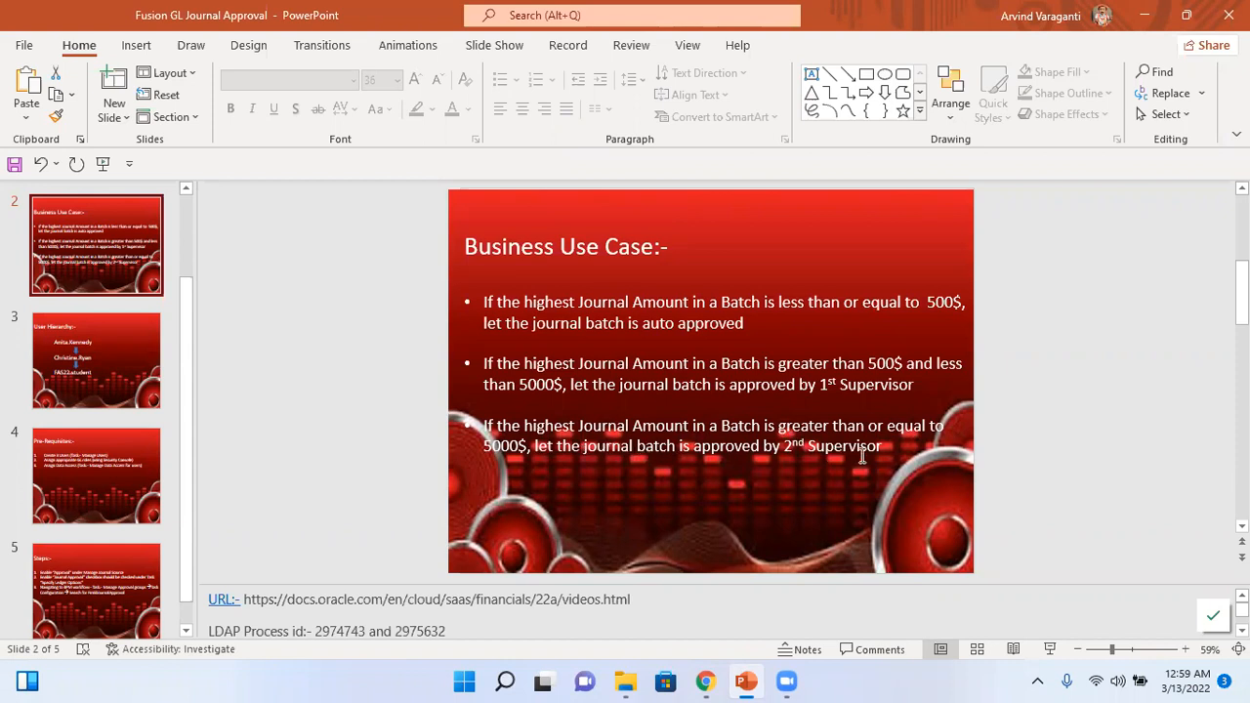
# - Copy the 500–5000 approval rule and paste it as a duplicate
pyautogui.click(705, 681)
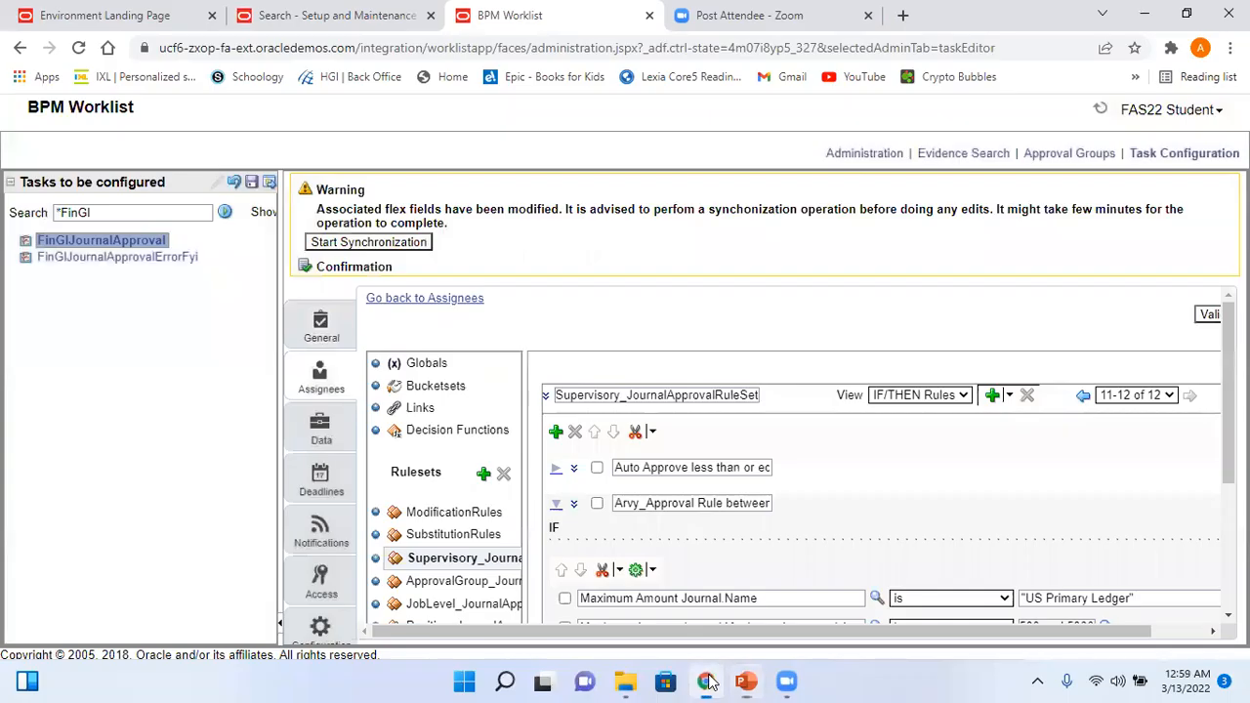
pyautogui.click(574, 505)
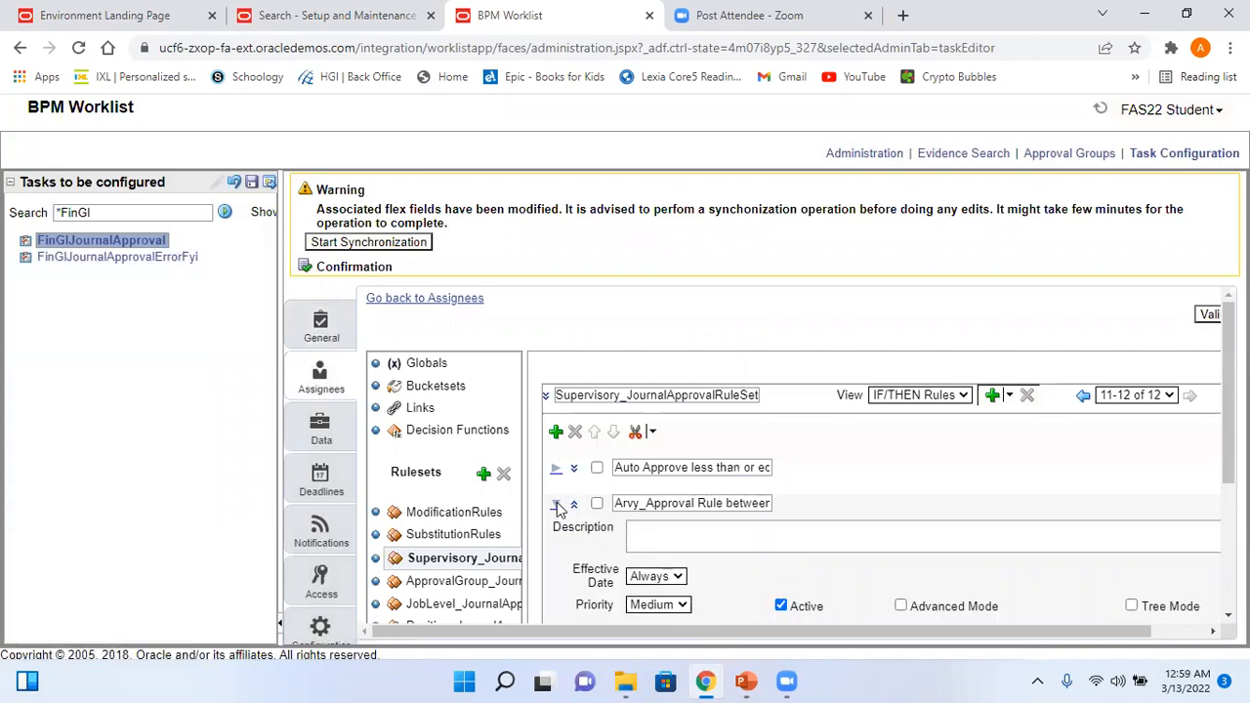
pyautogui.click(556, 506)
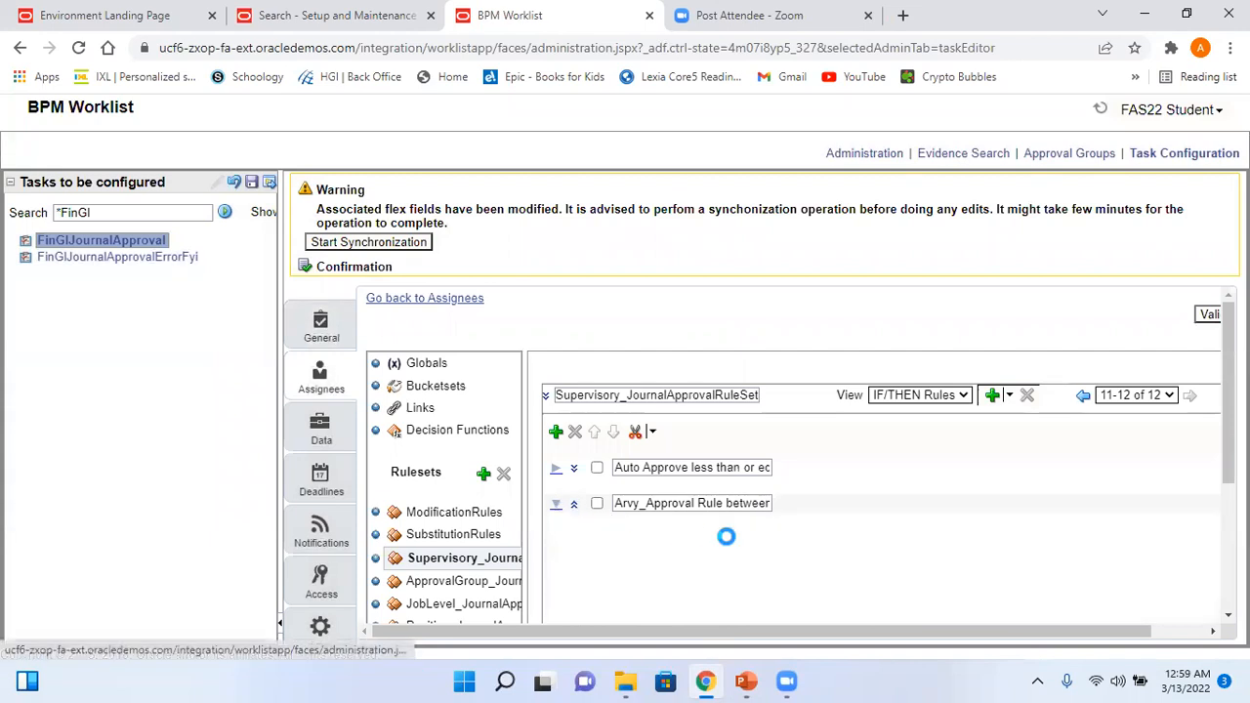
pyautogui.click(597, 504)
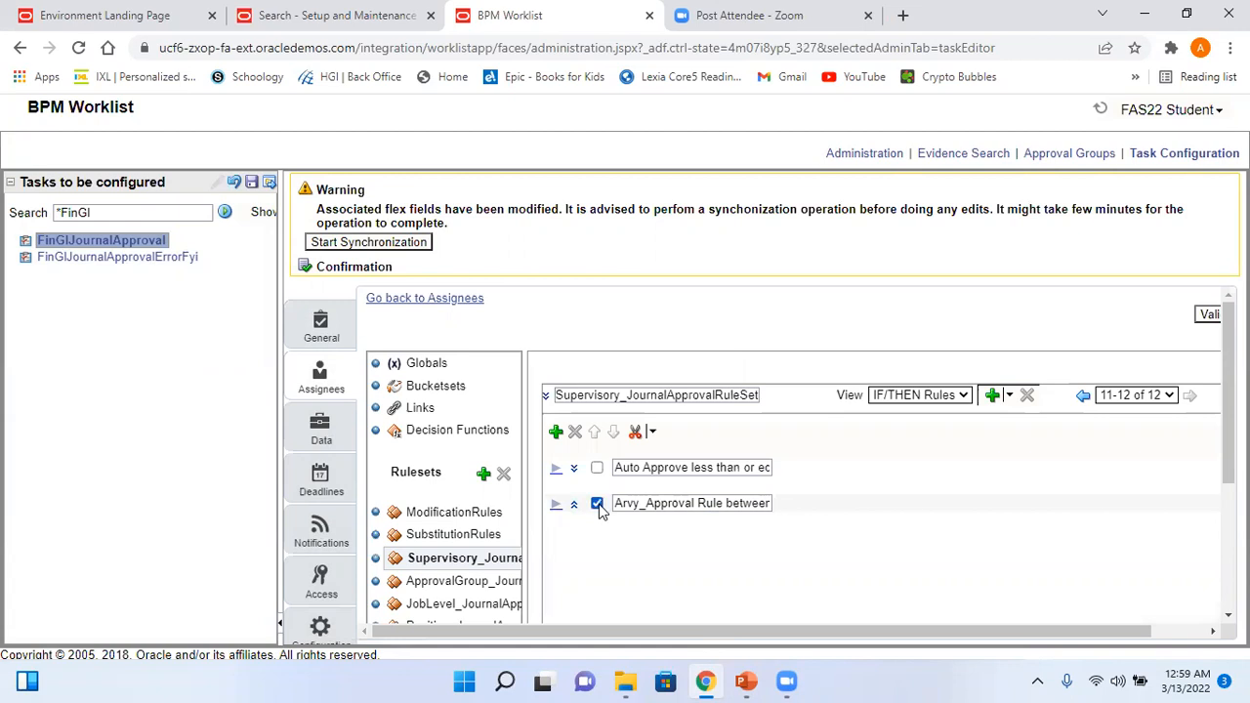
pyautogui.click(651, 432)
pyautogui.click(686, 473)
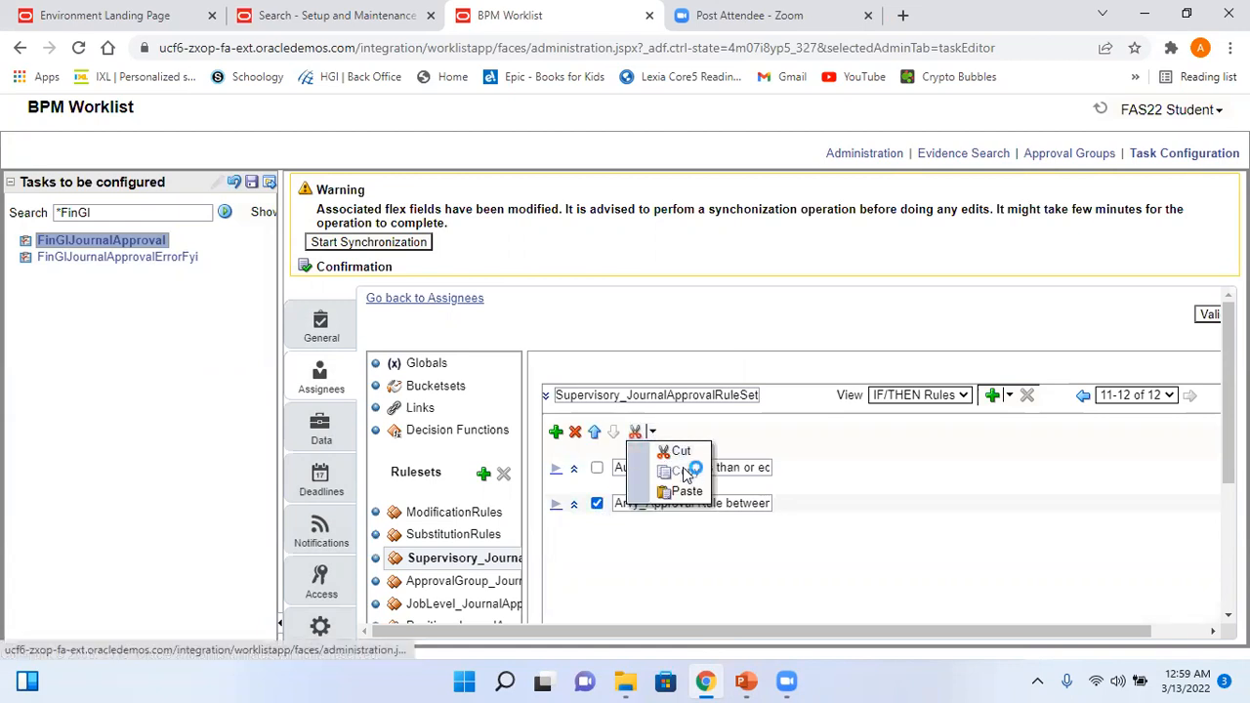
pyautogui.click(650, 431)
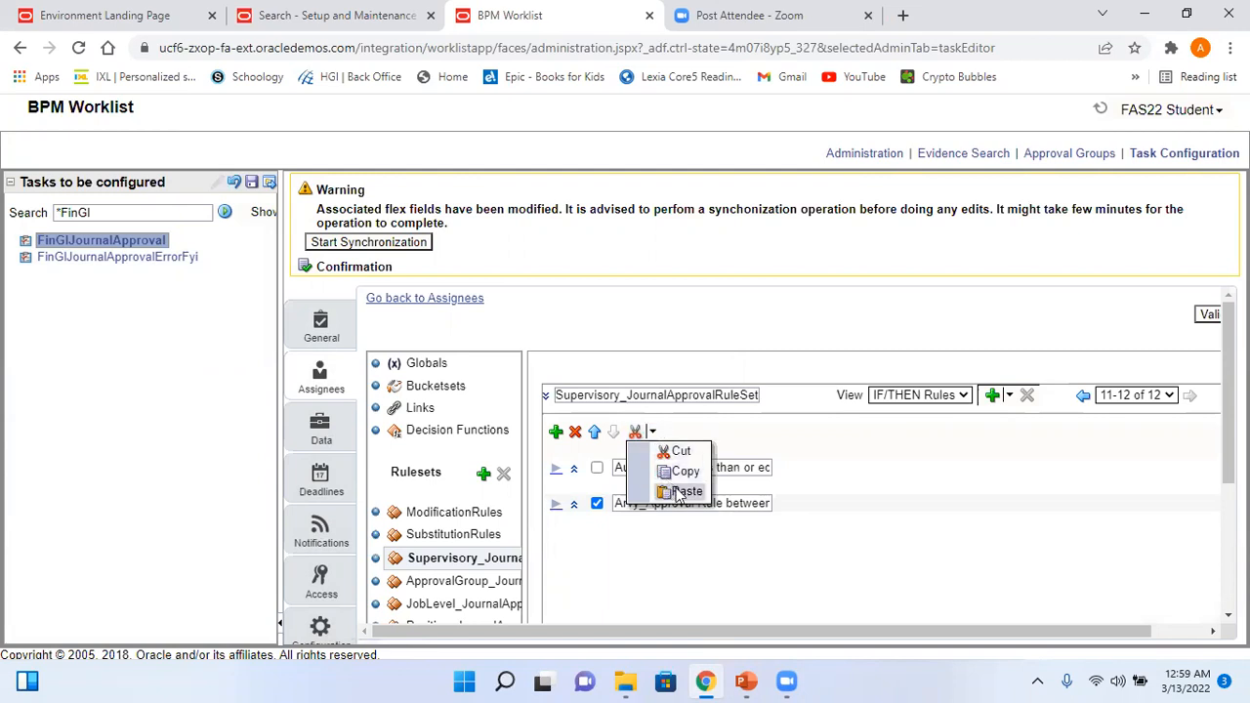
pyautogui.click(683, 491)
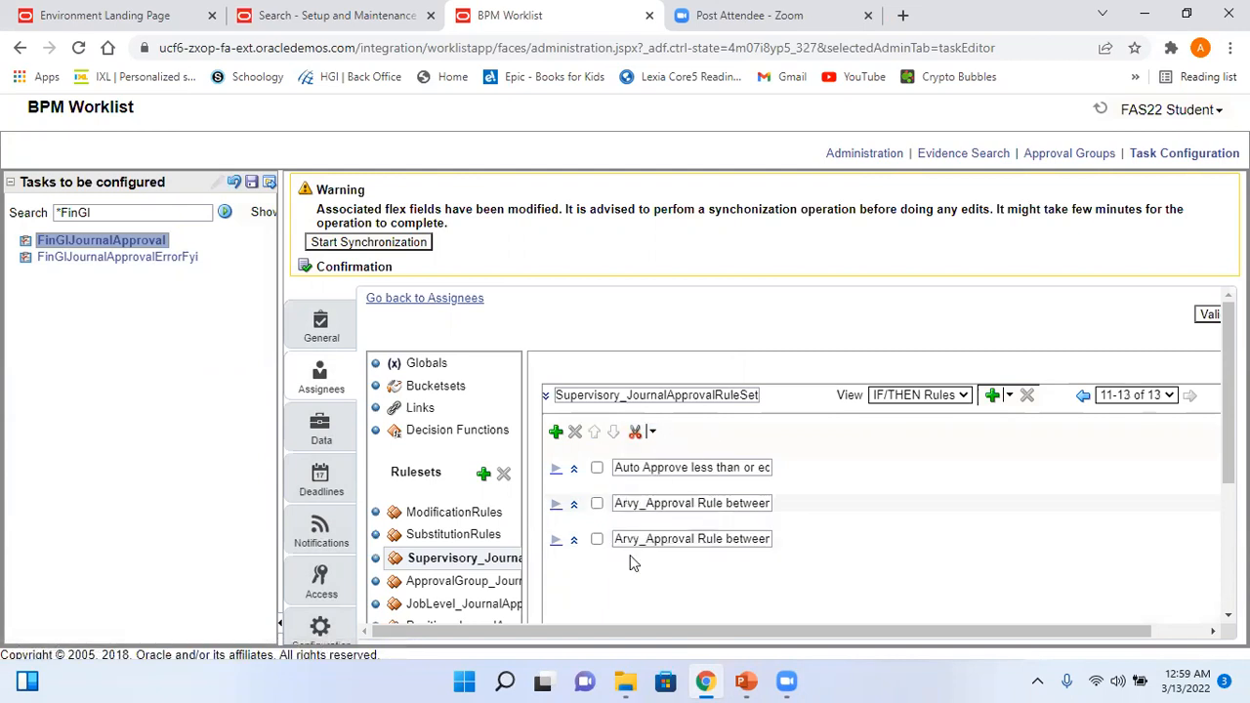
# - Rename the pasted rule to 'Greater than or equal to 5000'
pyautogui.click(692, 539)
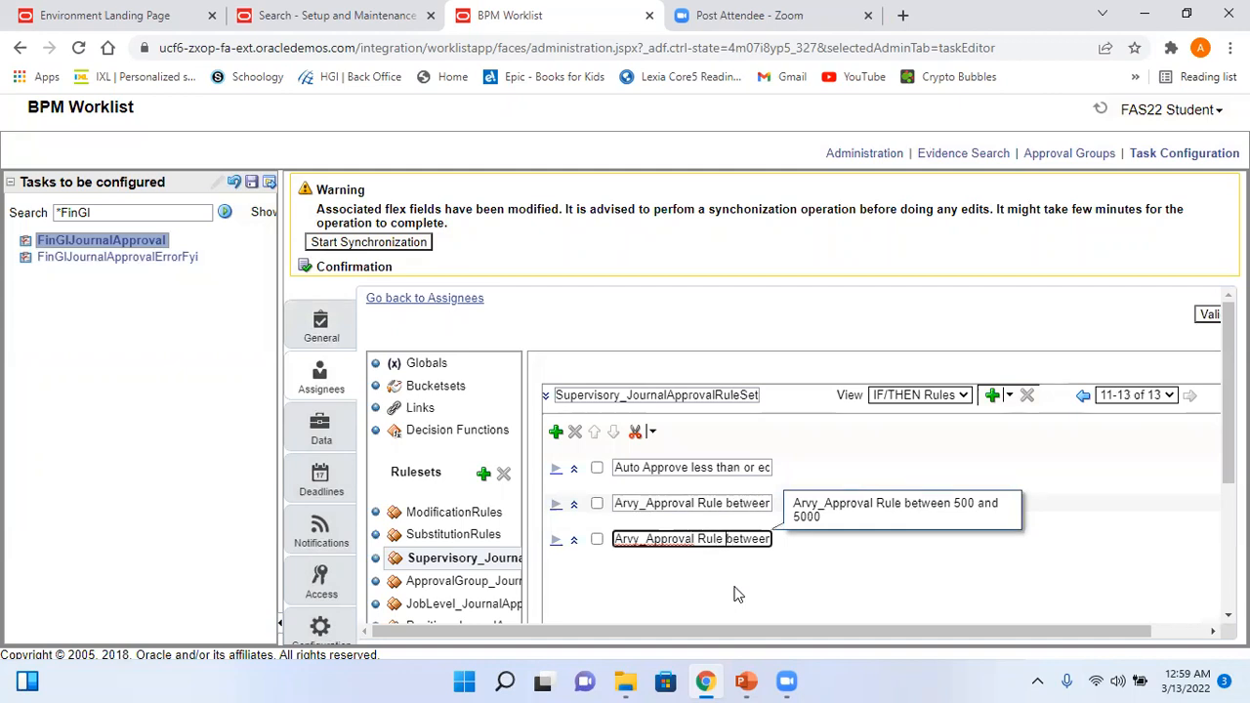
pyautogui.write('Ge')
pyautogui.press('BackSpace')
pyautogui.write('reater than or e')
pyautogui.write('to ')
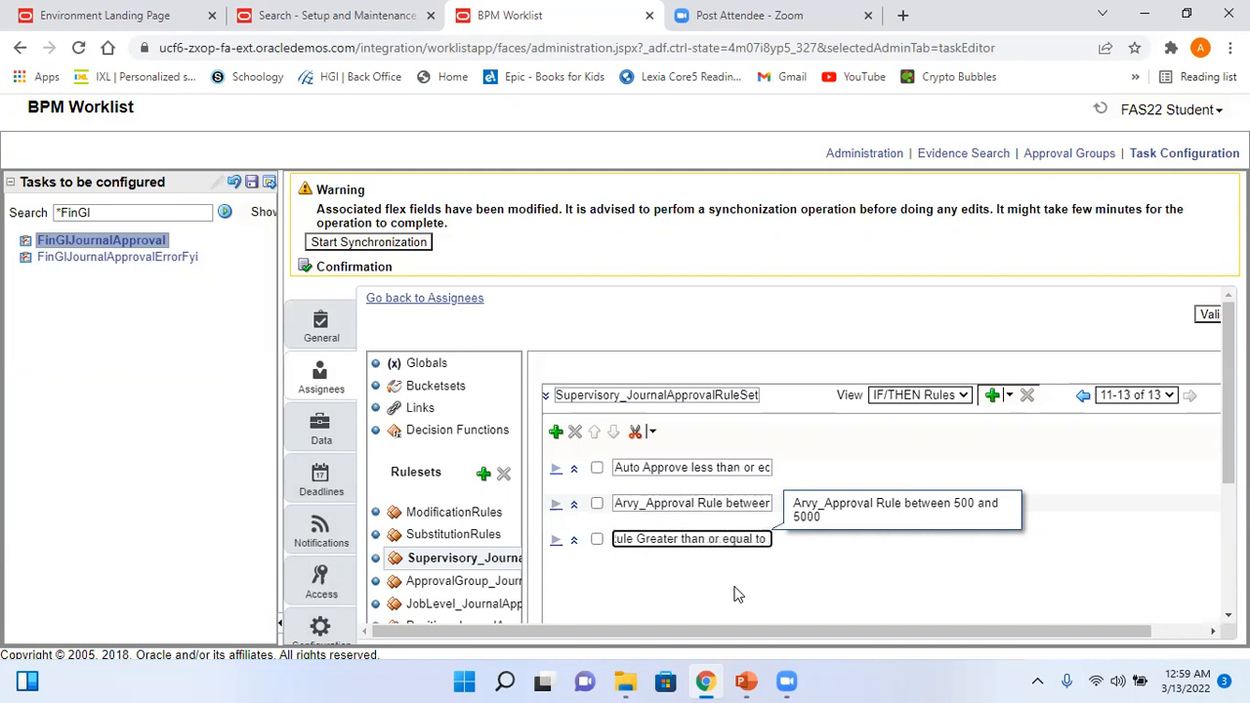
pyautogui.write('5000')
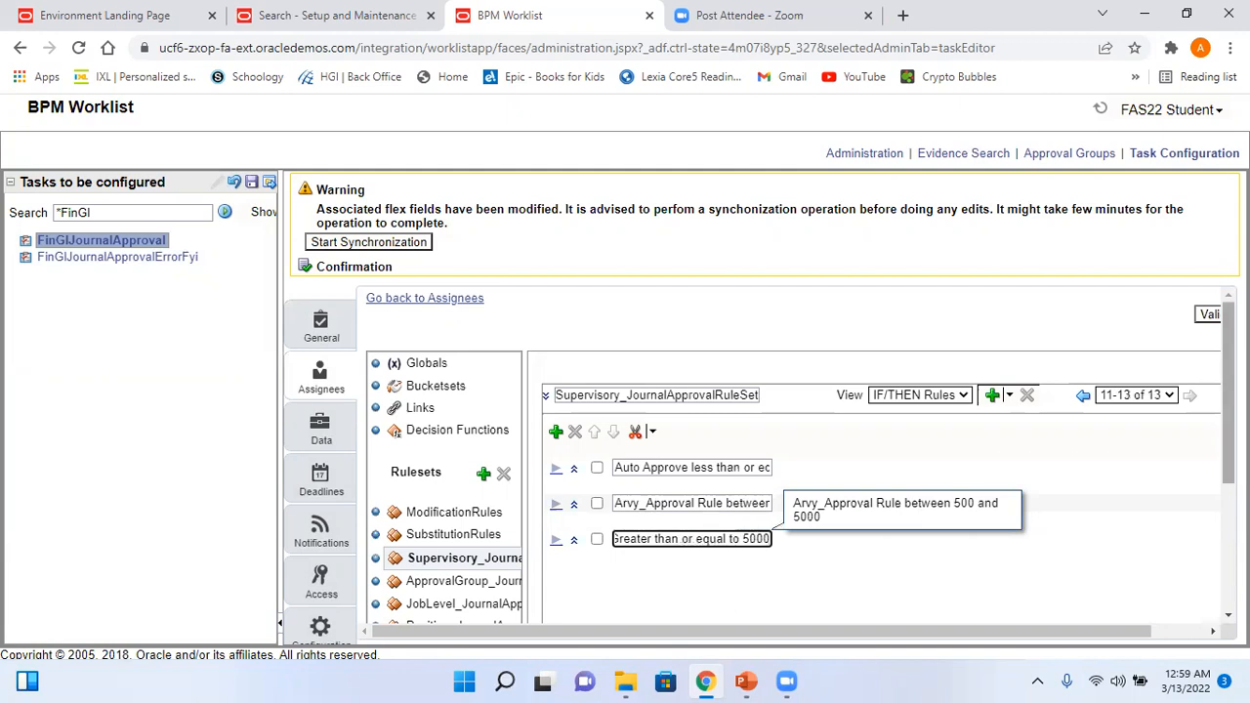
pyautogui.scroll(-2, 571, 402)
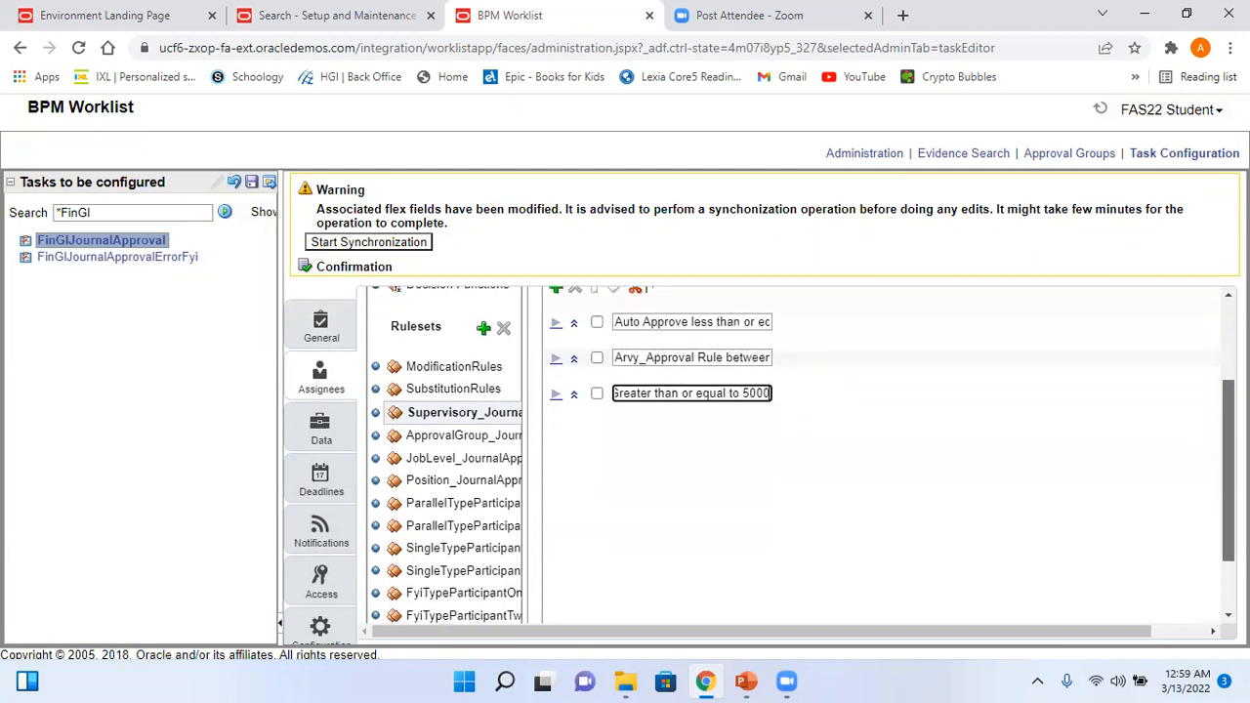
# - Change the third rule's amount condition to 'same or more than' 5000
pyautogui.click(572, 394)
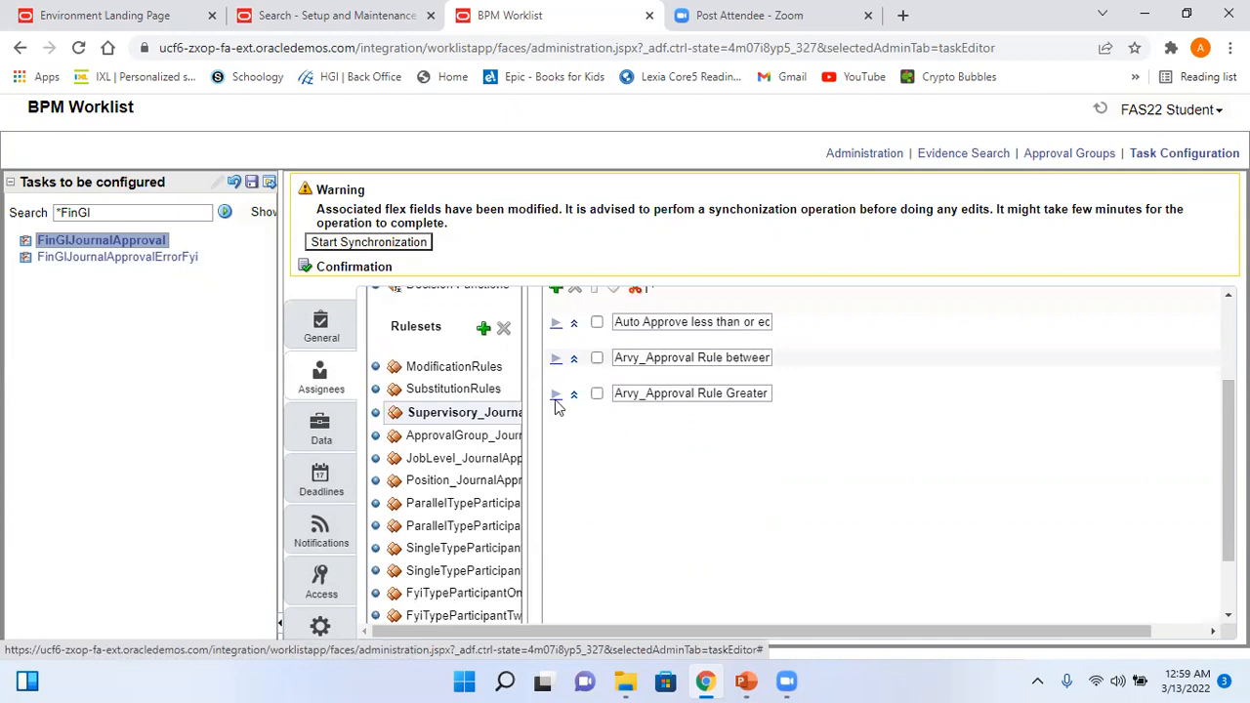
pyautogui.click(556, 395)
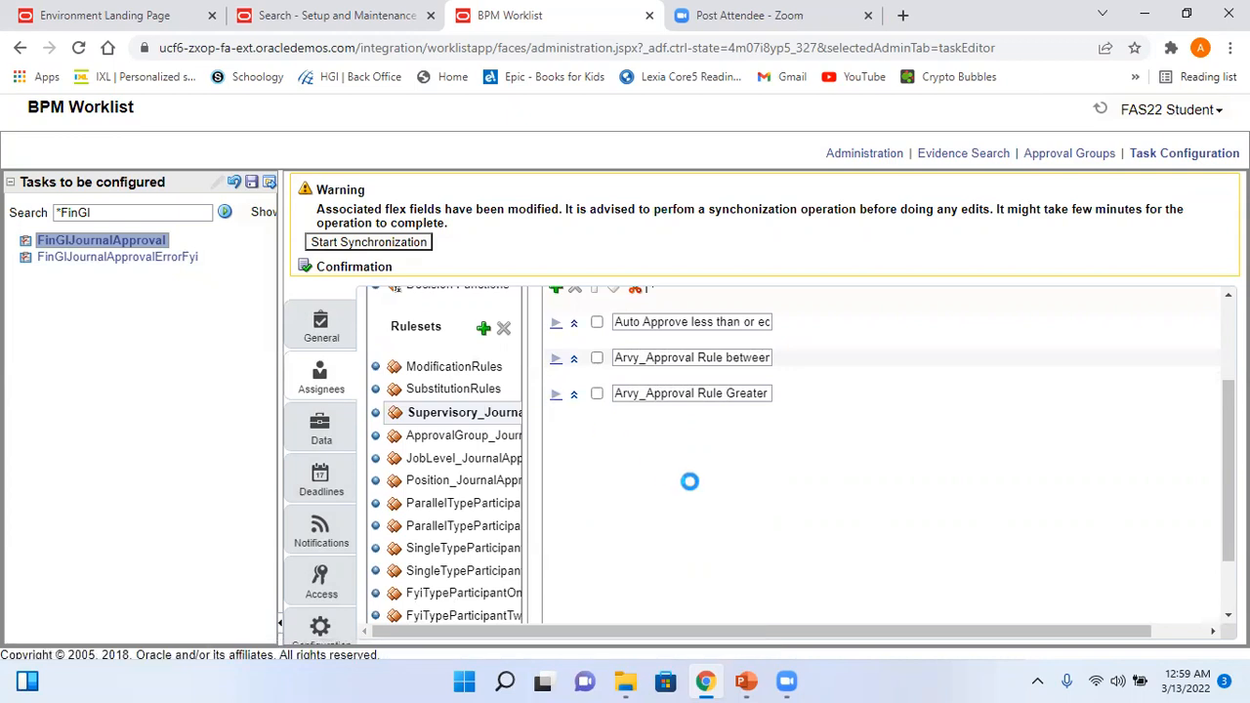
pyautogui.scroll(-2, 849, 535)
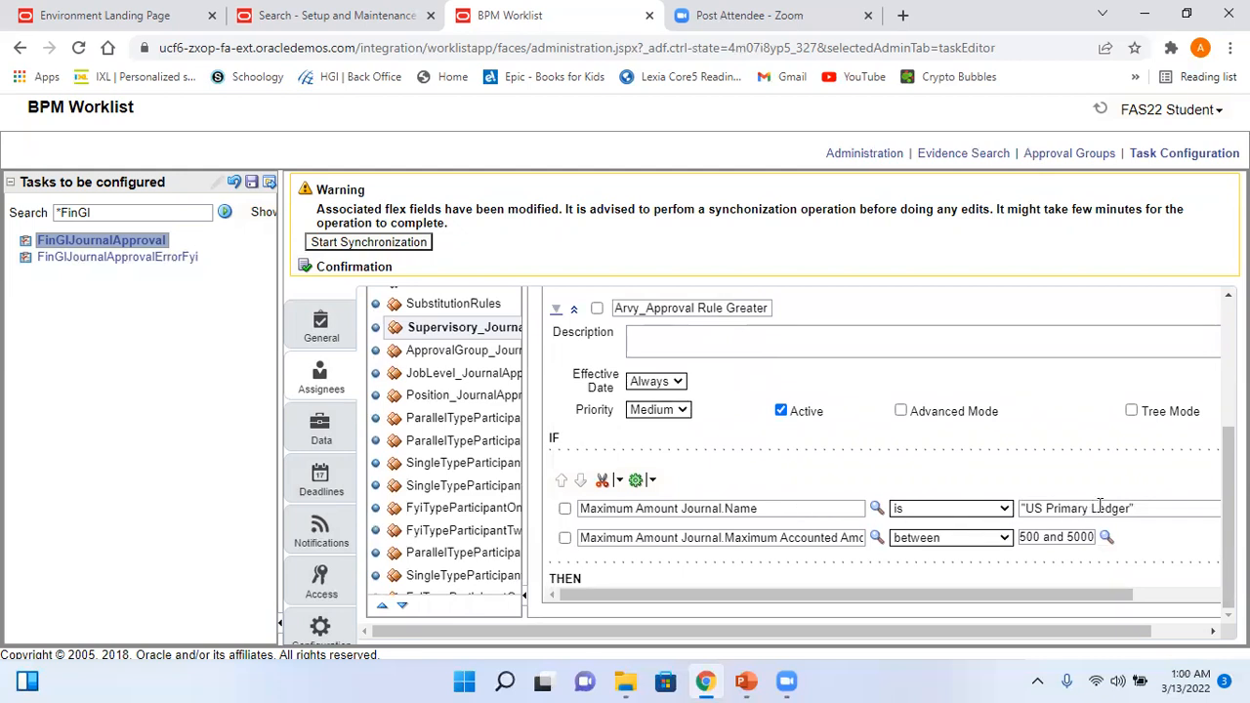
pyautogui.click(994, 543)
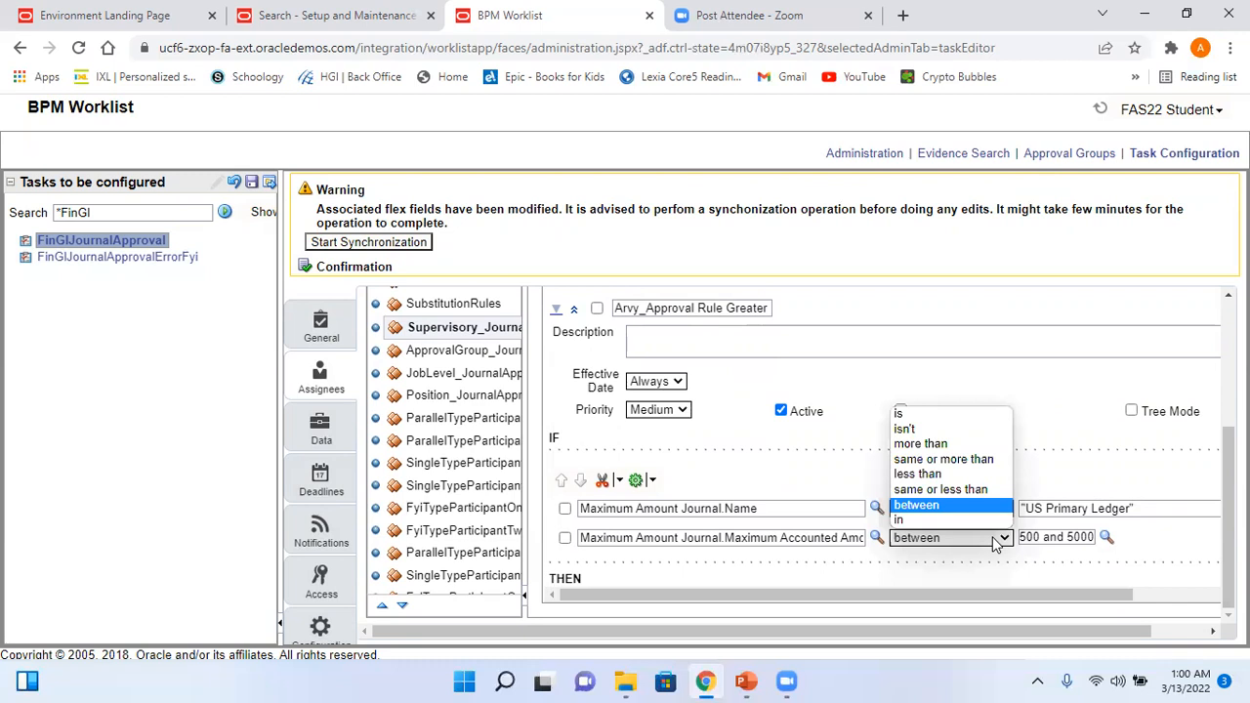
pyautogui.click(952, 460)
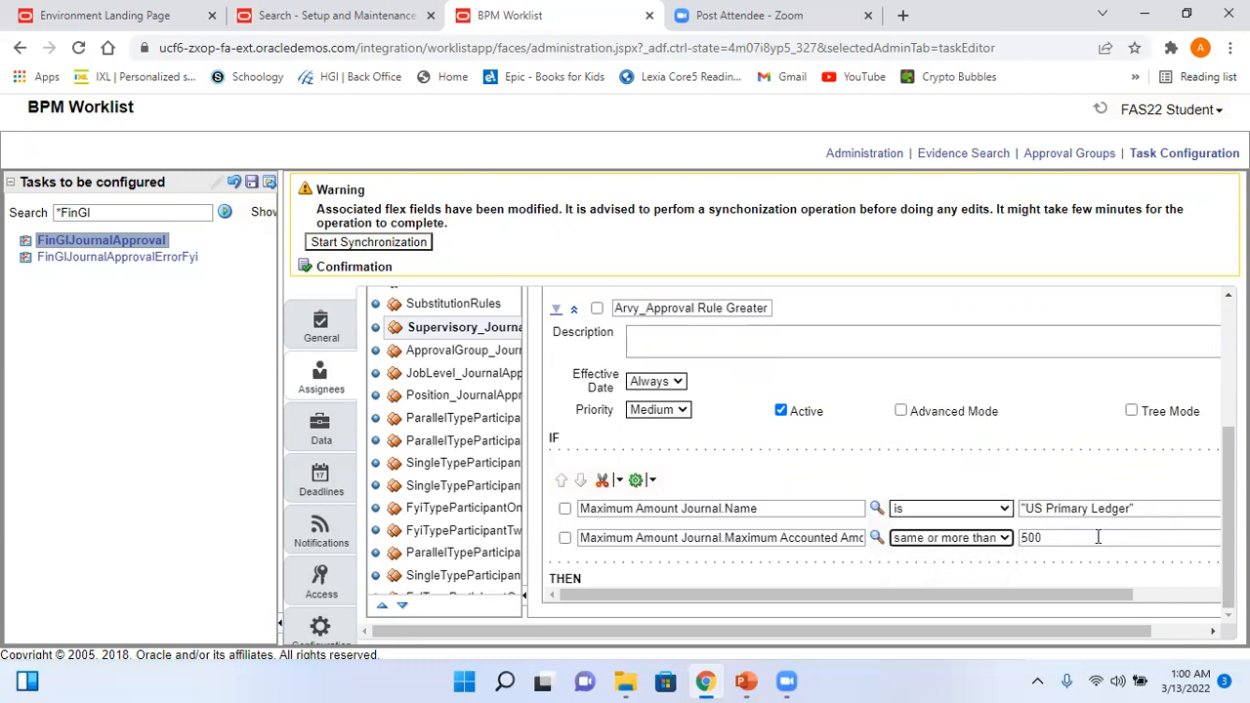
pyautogui.moveTo(1056, 595); pyautogui.dragTo(1143, 594)
pyautogui.click(961, 537)
pyautogui.write('0')
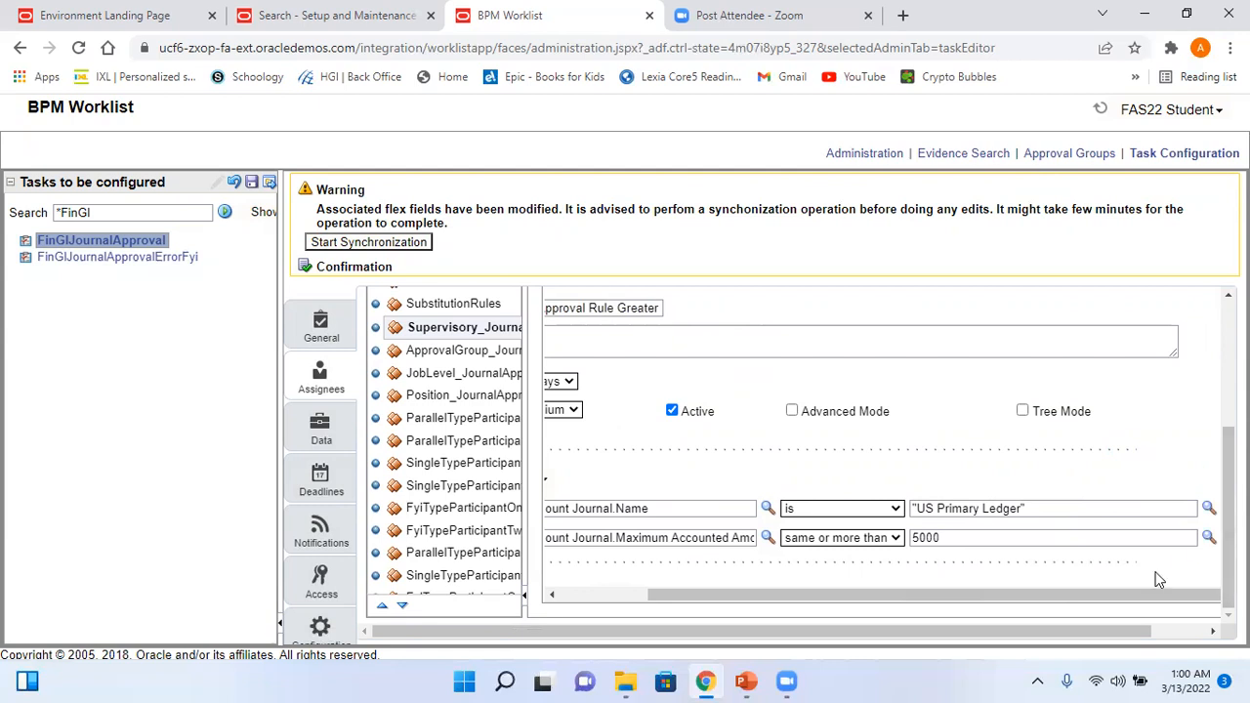
pyautogui.moveTo(1158, 591); pyautogui.dragTo(739, 608)
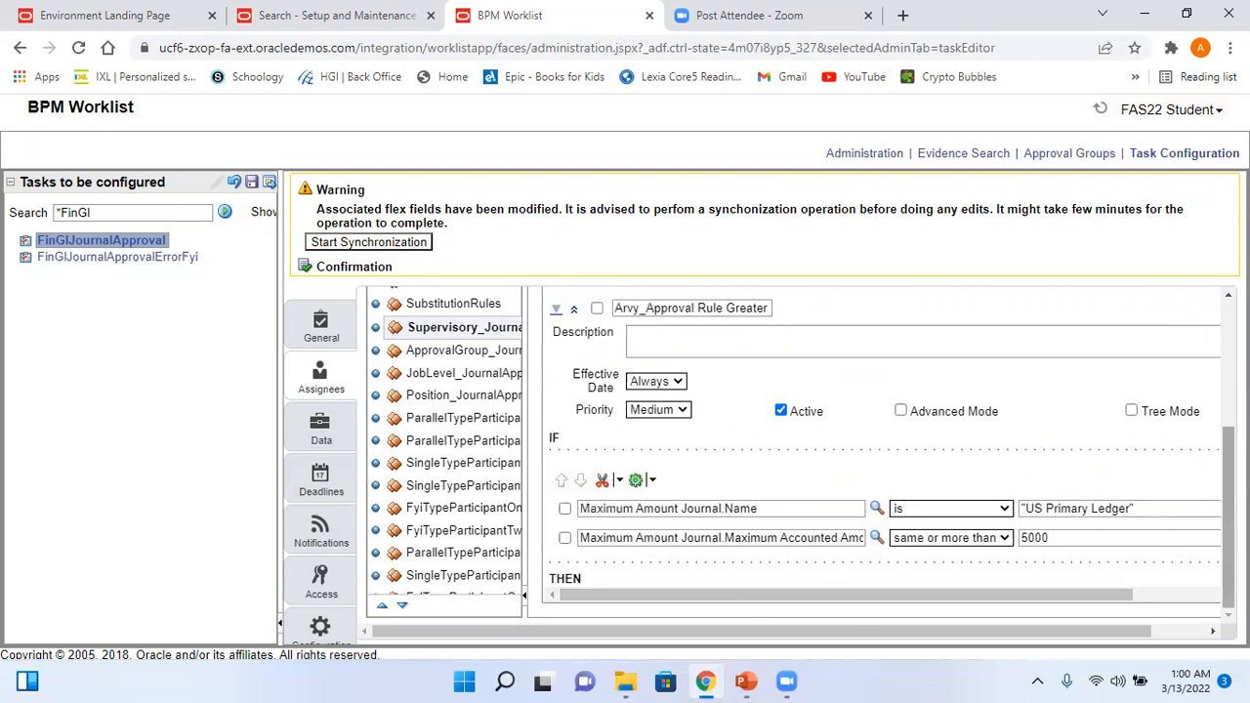
pyautogui.moveTo(1120, 629); pyautogui.dragTo(1174, 630)
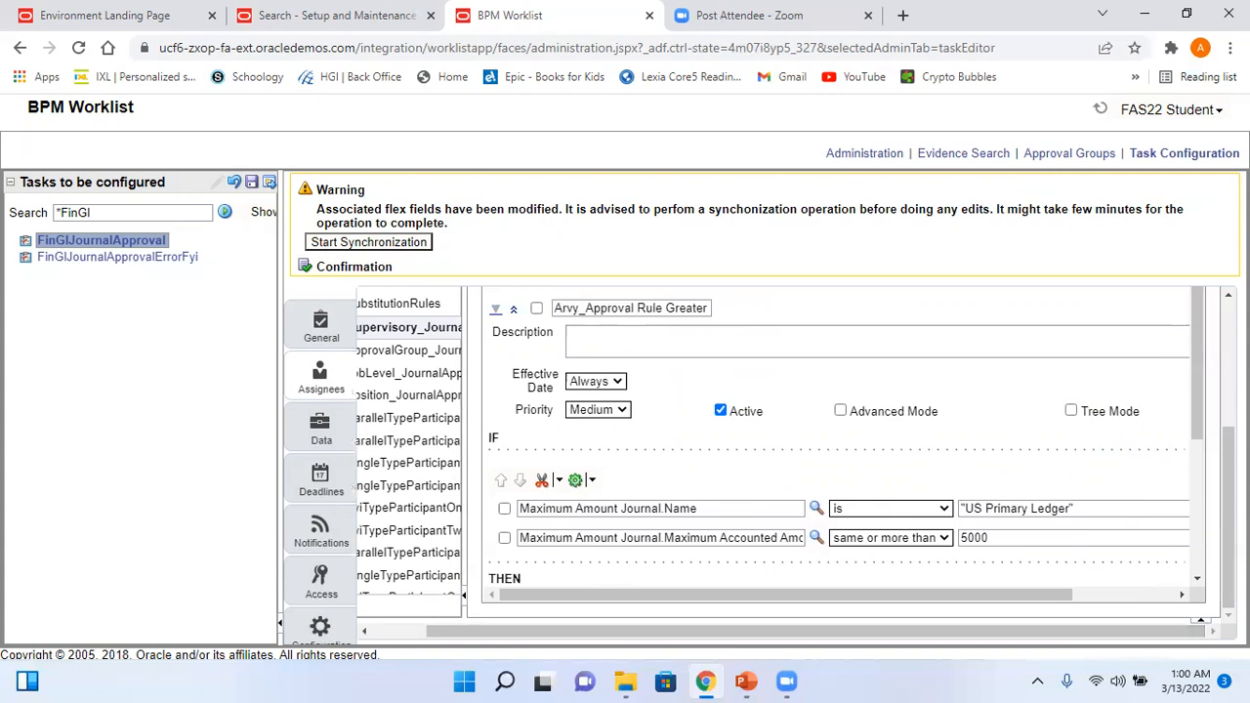
pyautogui.scroll(-2, 1208, 477)
pyautogui.scroll(-3, 1208, 476)
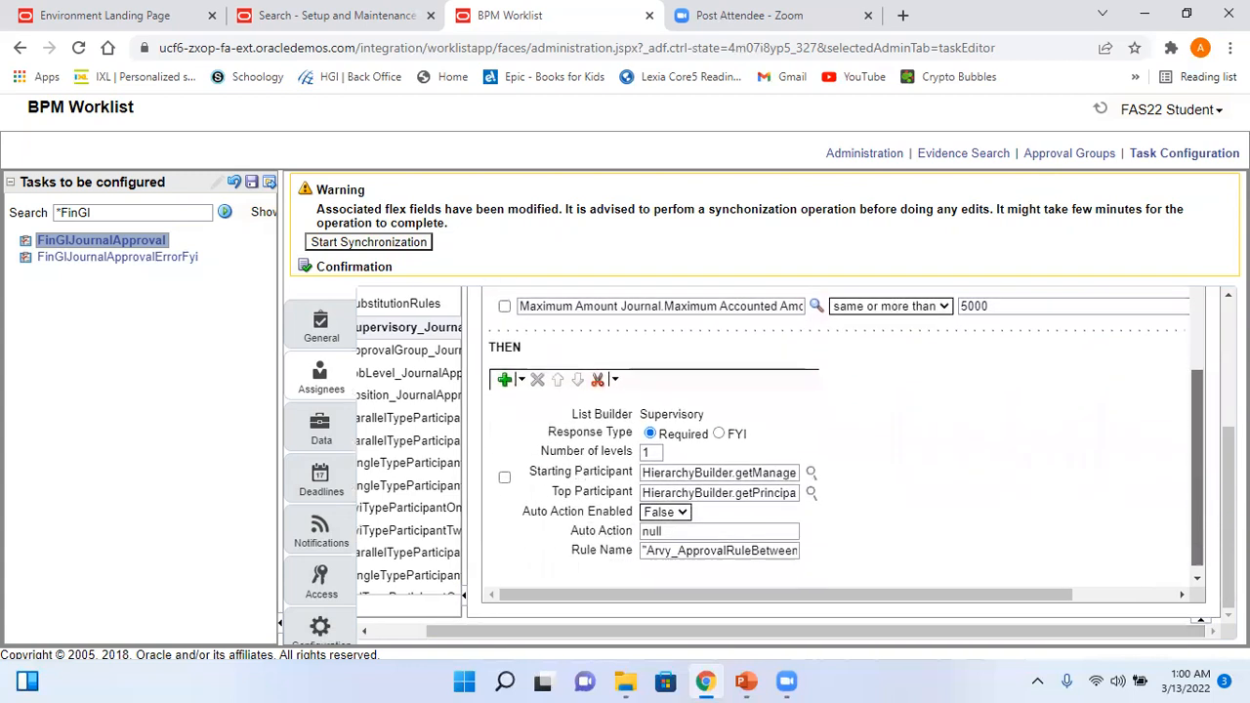
# - Set the supervisory action to 2 approval levels
pyautogui.click(651, 452)
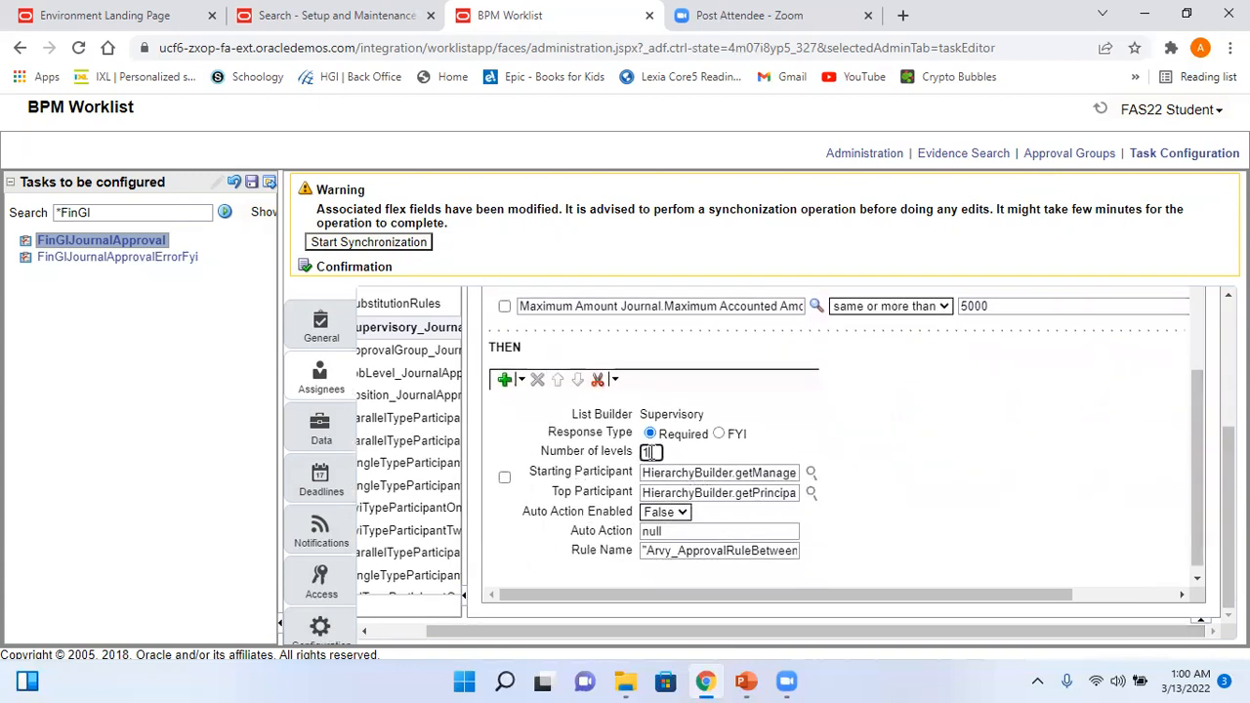
pyautogui.click(745, 681)
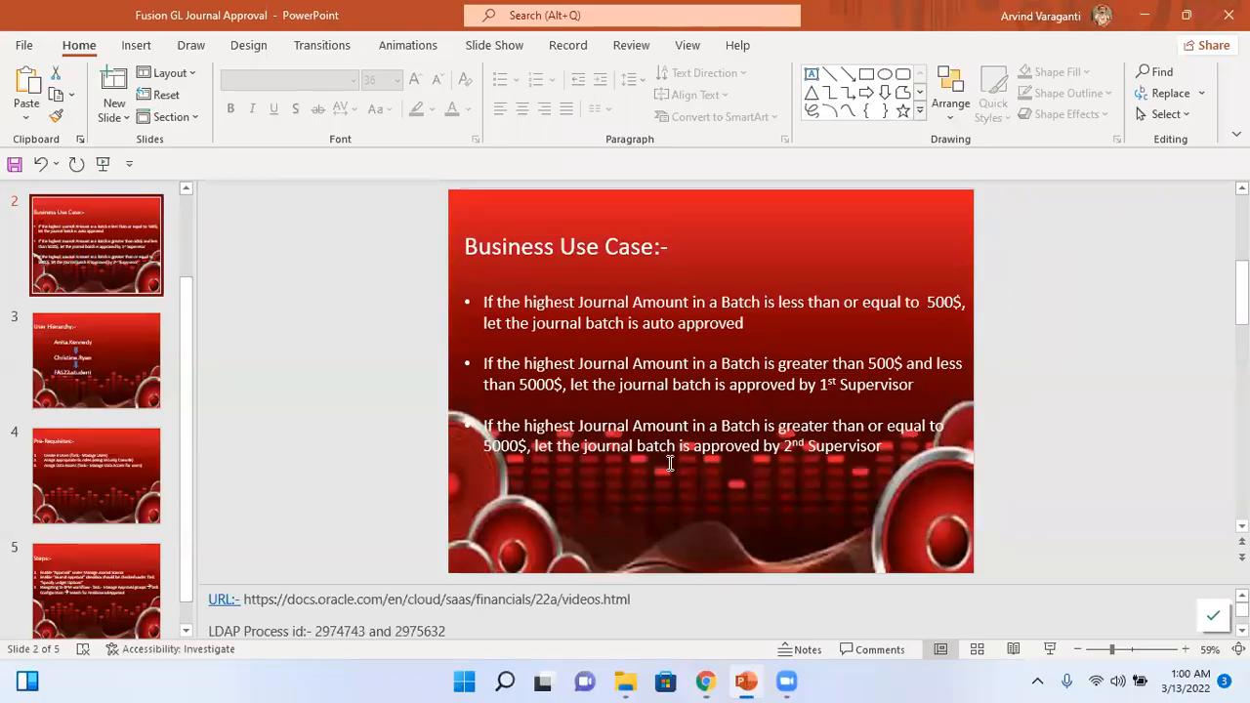
pyautogui.hotkey('alt', 'Tab')
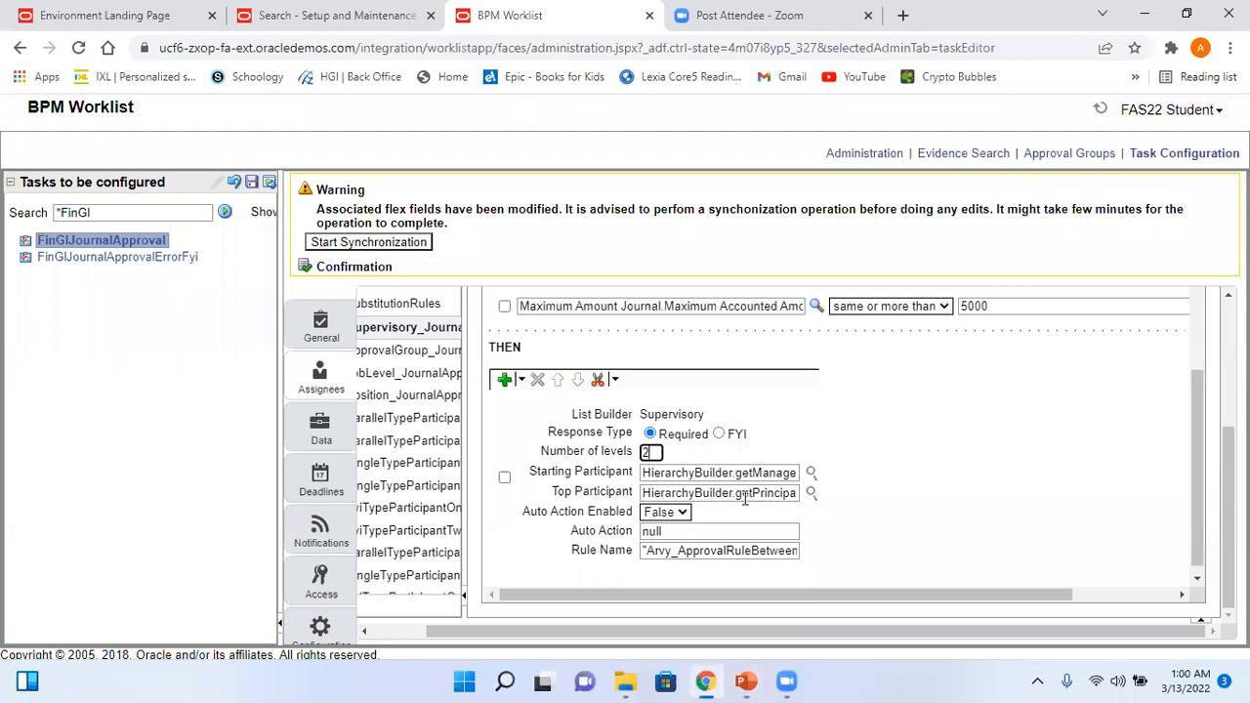
pyautogui.click(750, 550)
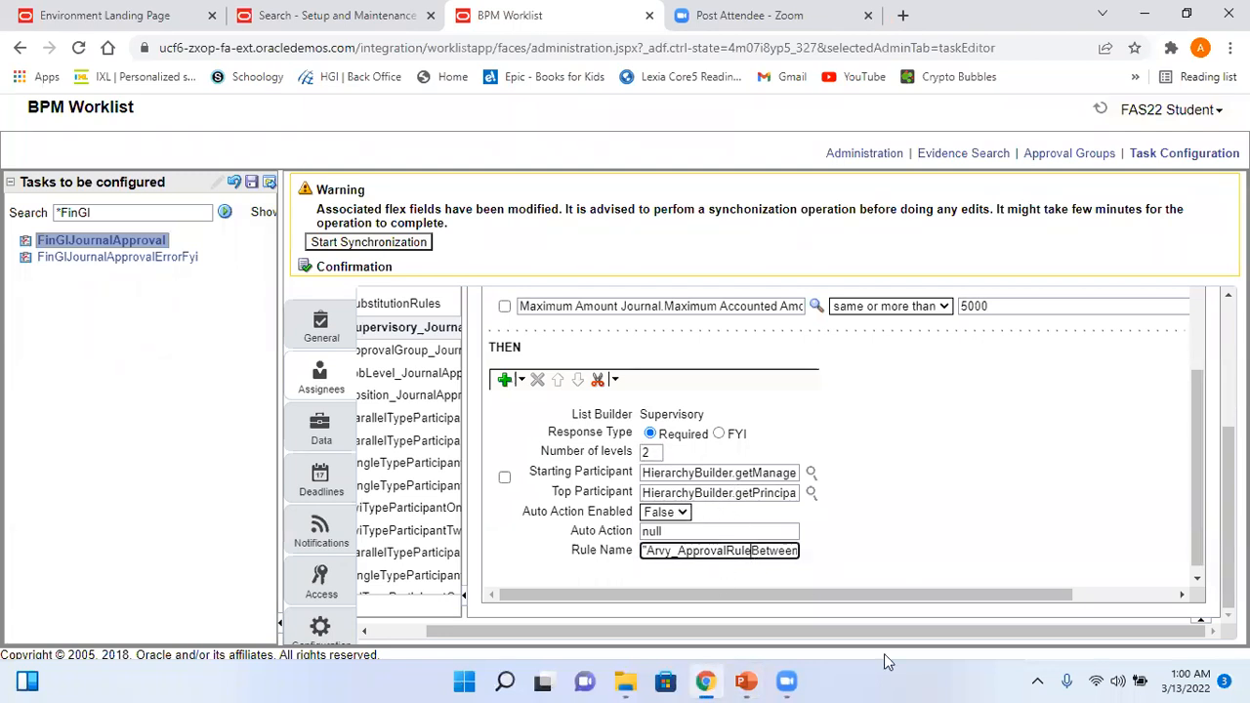
# - Append 'Greaterthanorequalto5000' to the end of the third rule's action Rule Name
pyautogui.press('End')
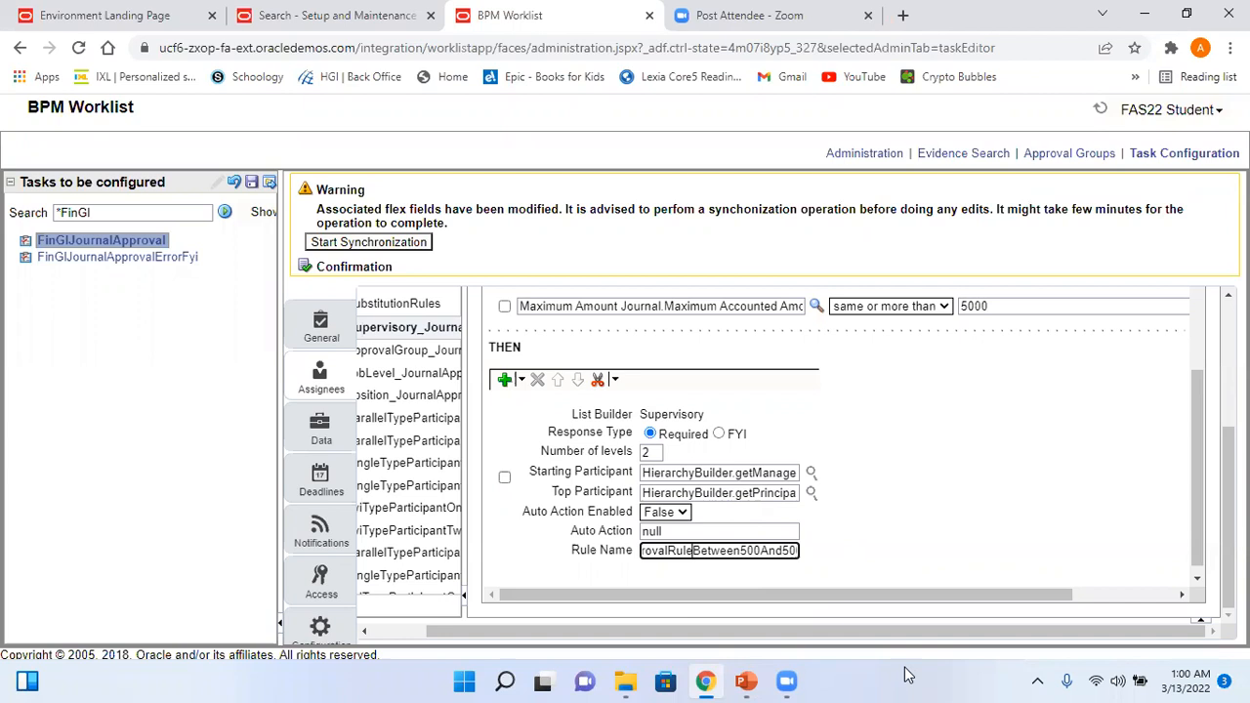
pyautogui.write('Gre')
pyautogui.write('aterthano')
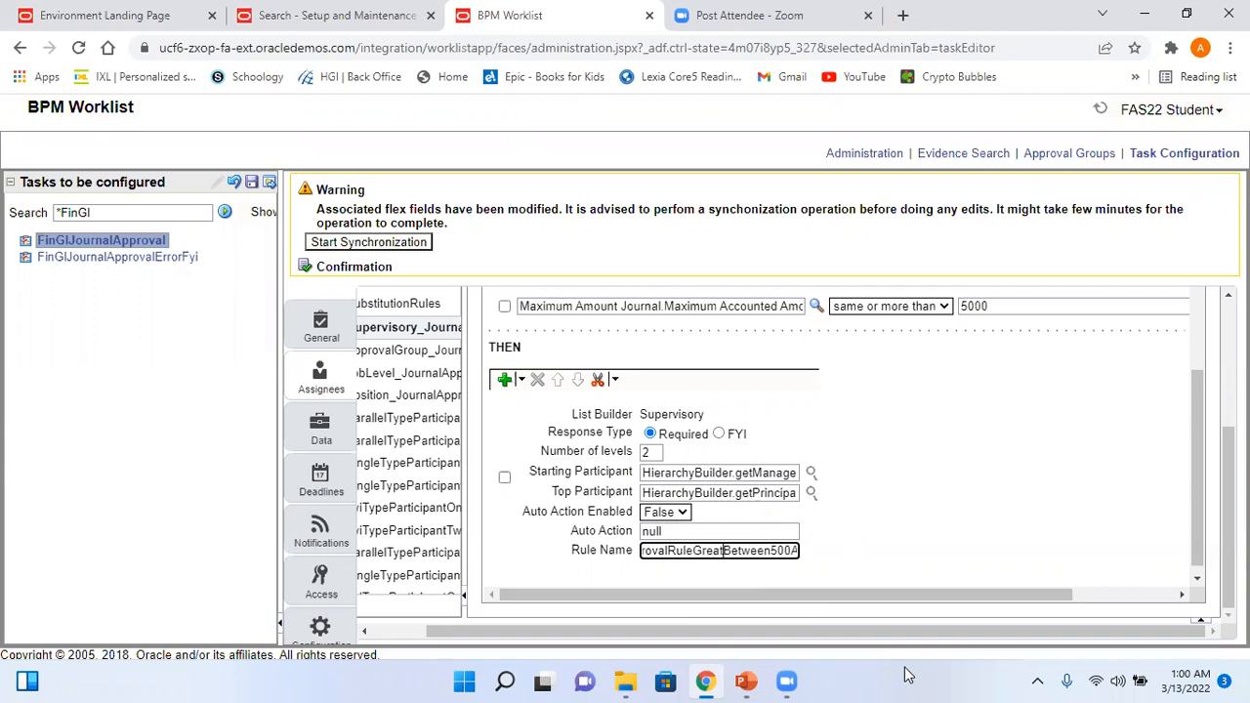
pyautogui.write('requalto')
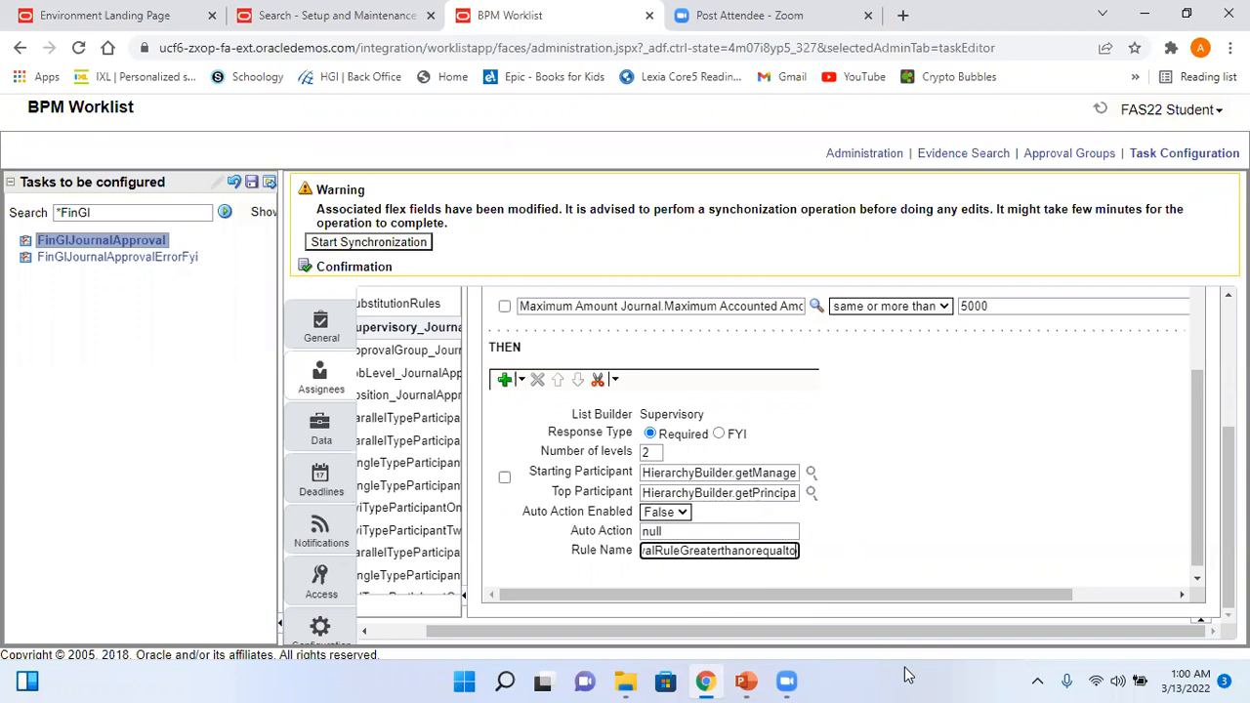
pyautogui.write('5000')
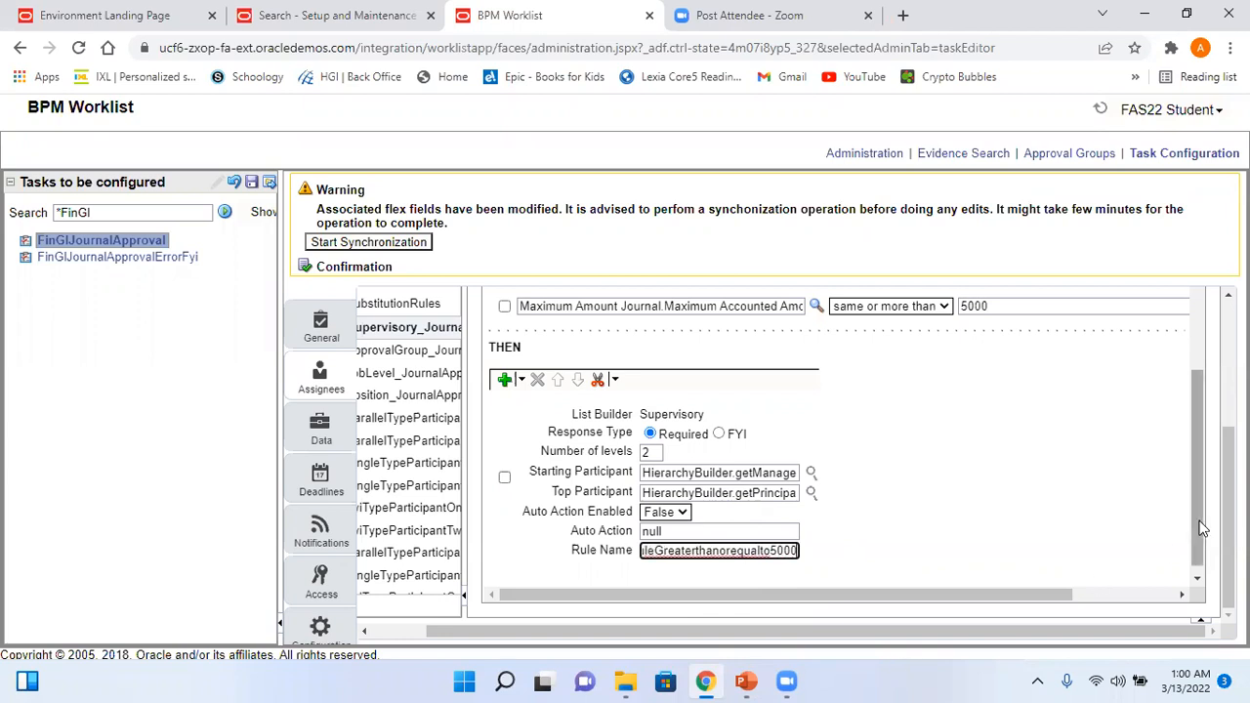
pyautogui.moveTo(1199, 522); pyautogui.dragTo(1198, 586)
pyautogui.moveTo(1228, 546); pyautogui.dragTo(1228, 496)
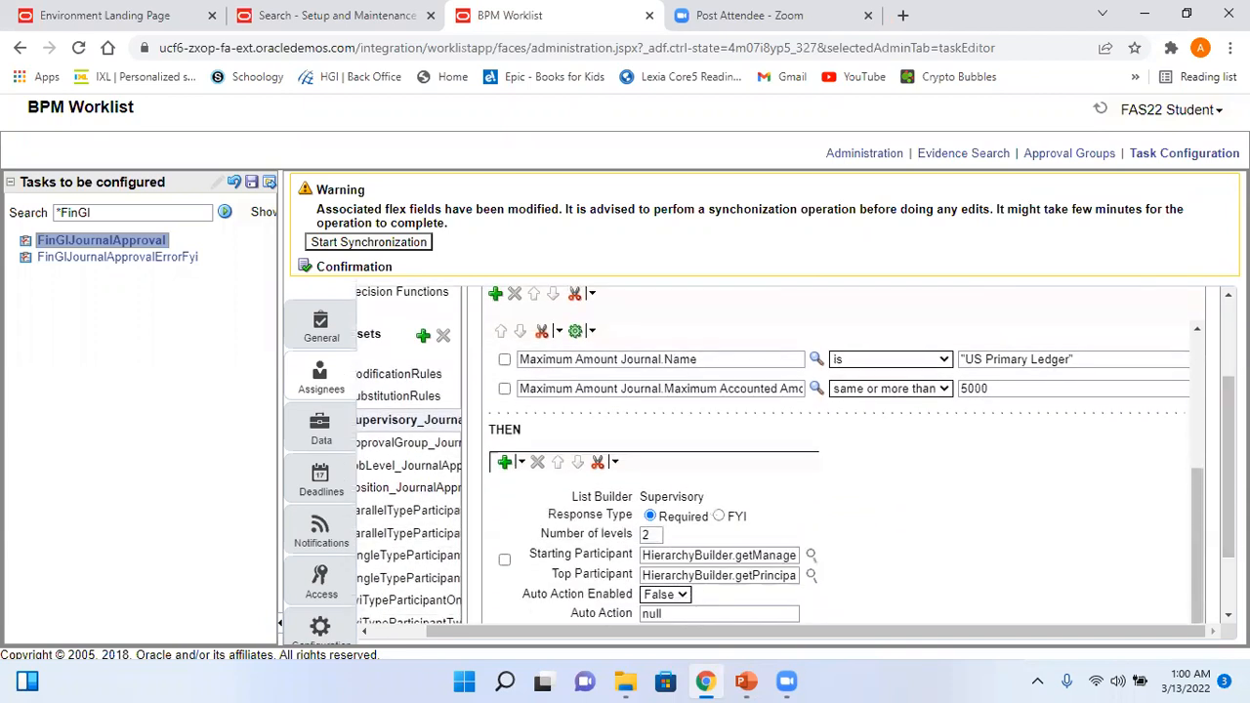
# - Attempt the save, dismiss the RUL-05576 error, and reopen the Assignees rules editor
pyautogui.click(252, 183)
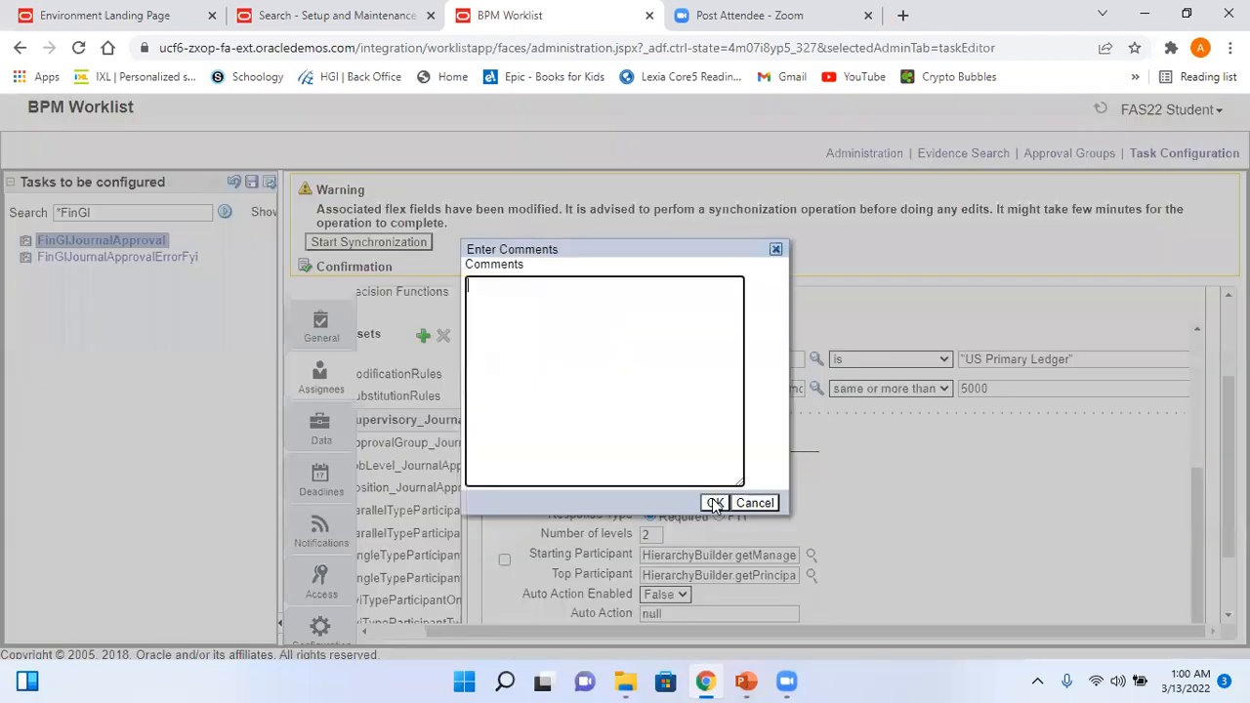
pyautogui.click(716, 503)
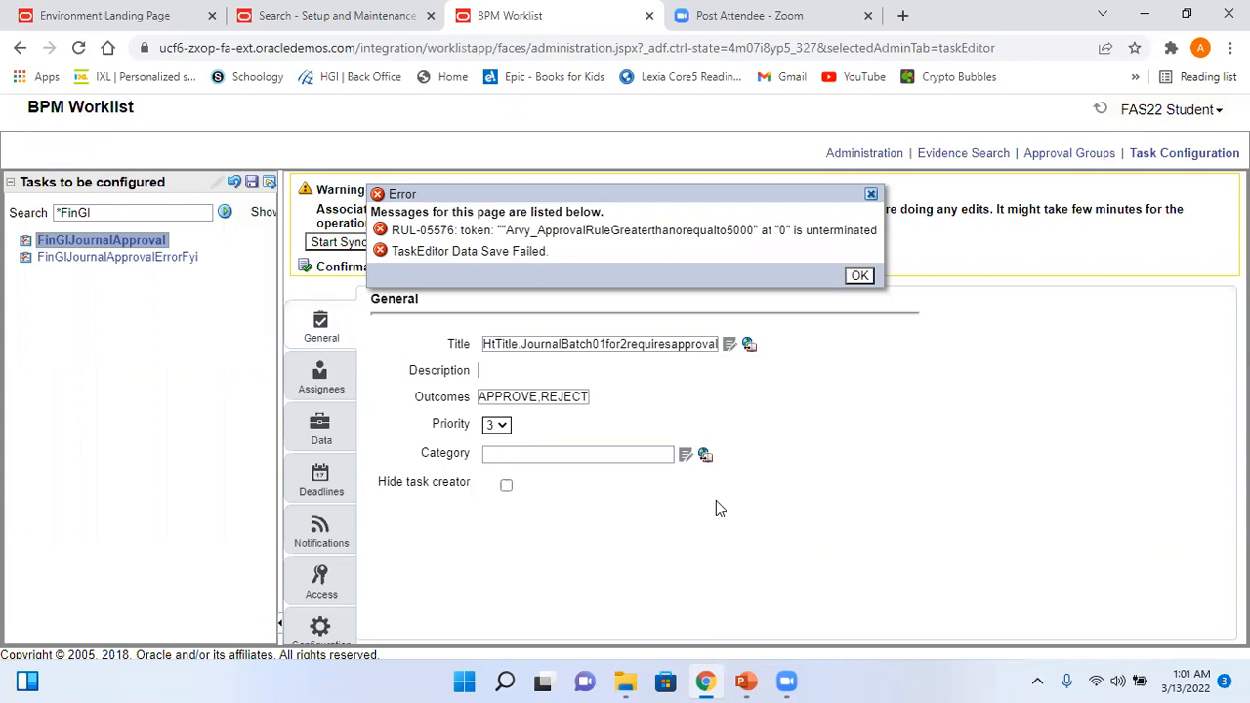
pyautogui.click(859, 278)
pyautogui.click(321, 376)
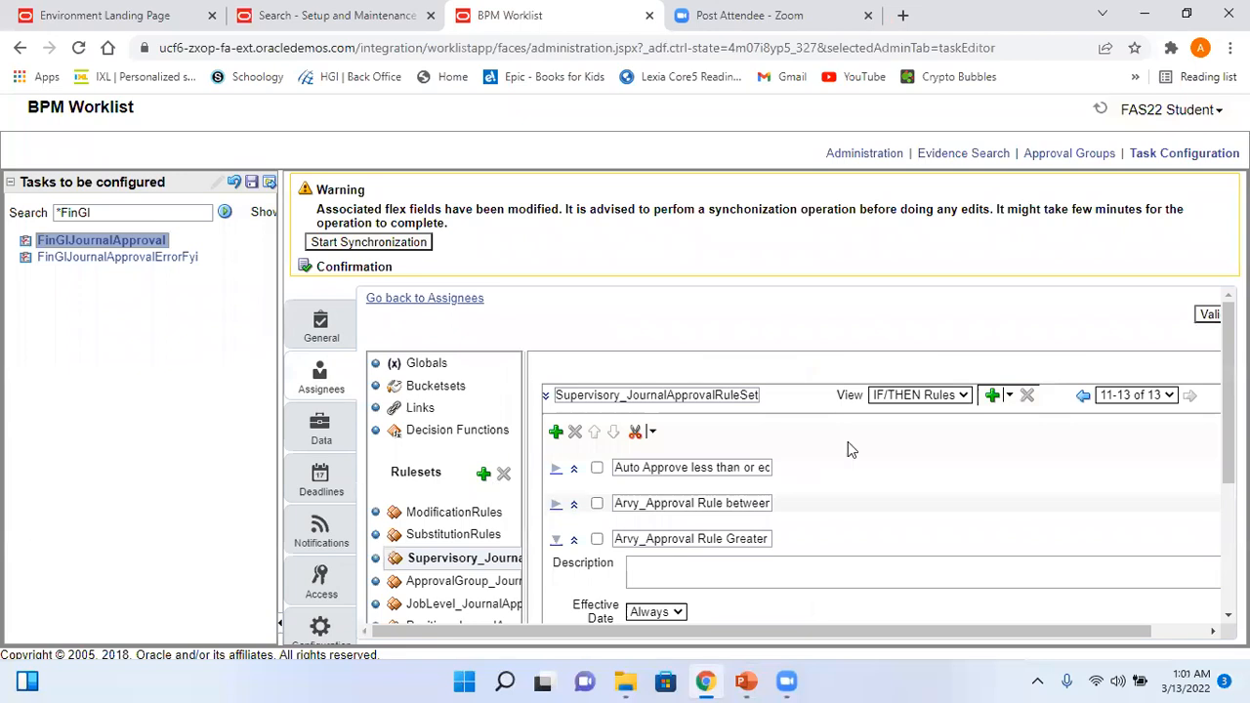
# - Expand the 500–5000 rule to show its conditions and THEN section
pyautogui.scroll(-3, 848, 449)
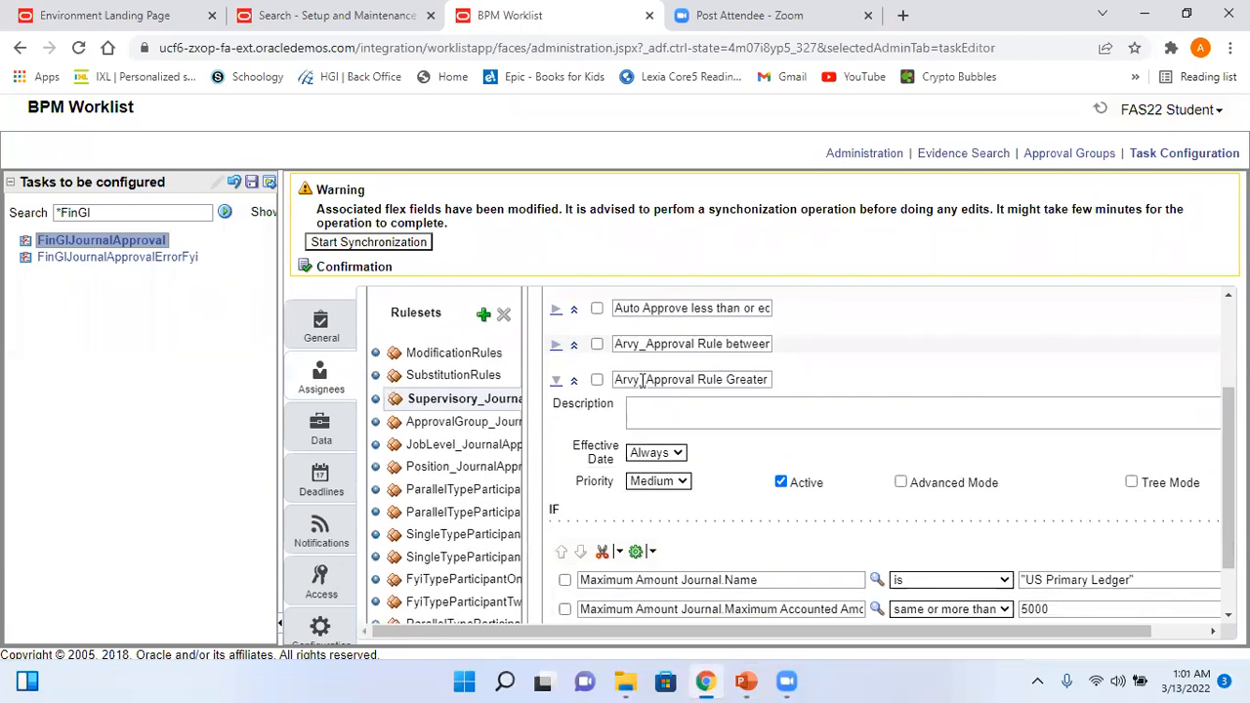
pyautogui.moveTo(693, 341); pyautogui.dragTo(795, 358)
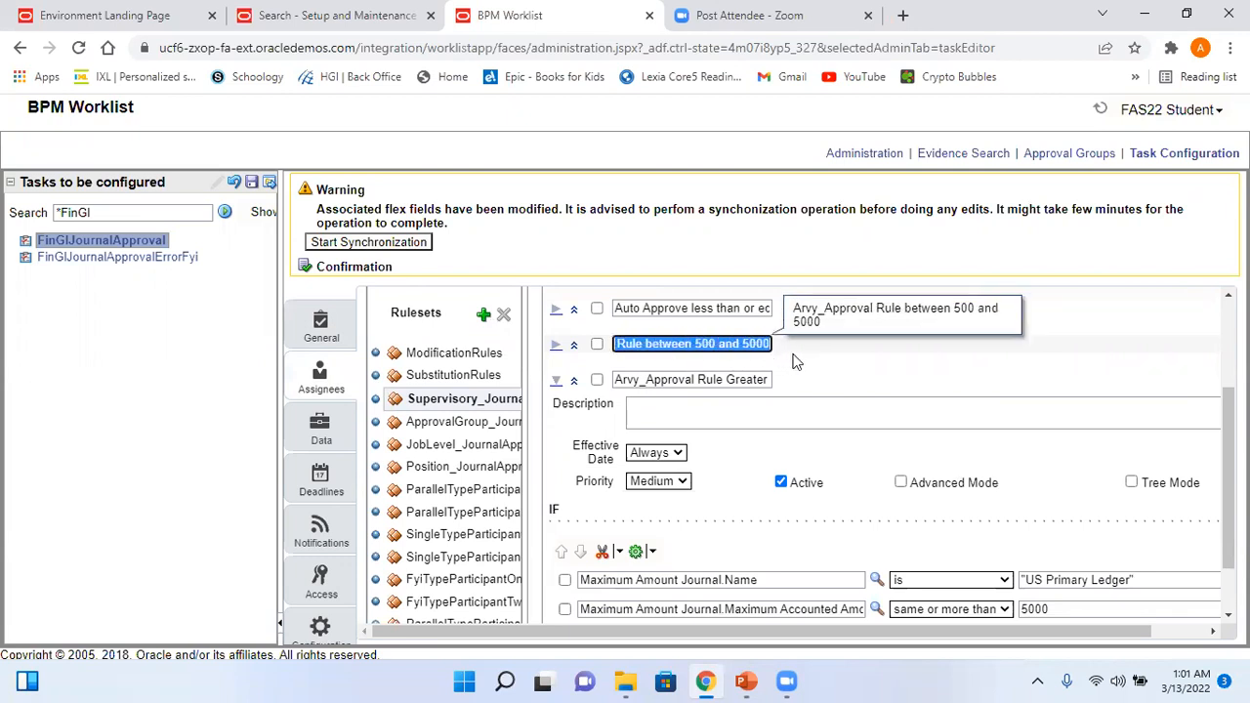
pyautogui.click(573, 346)
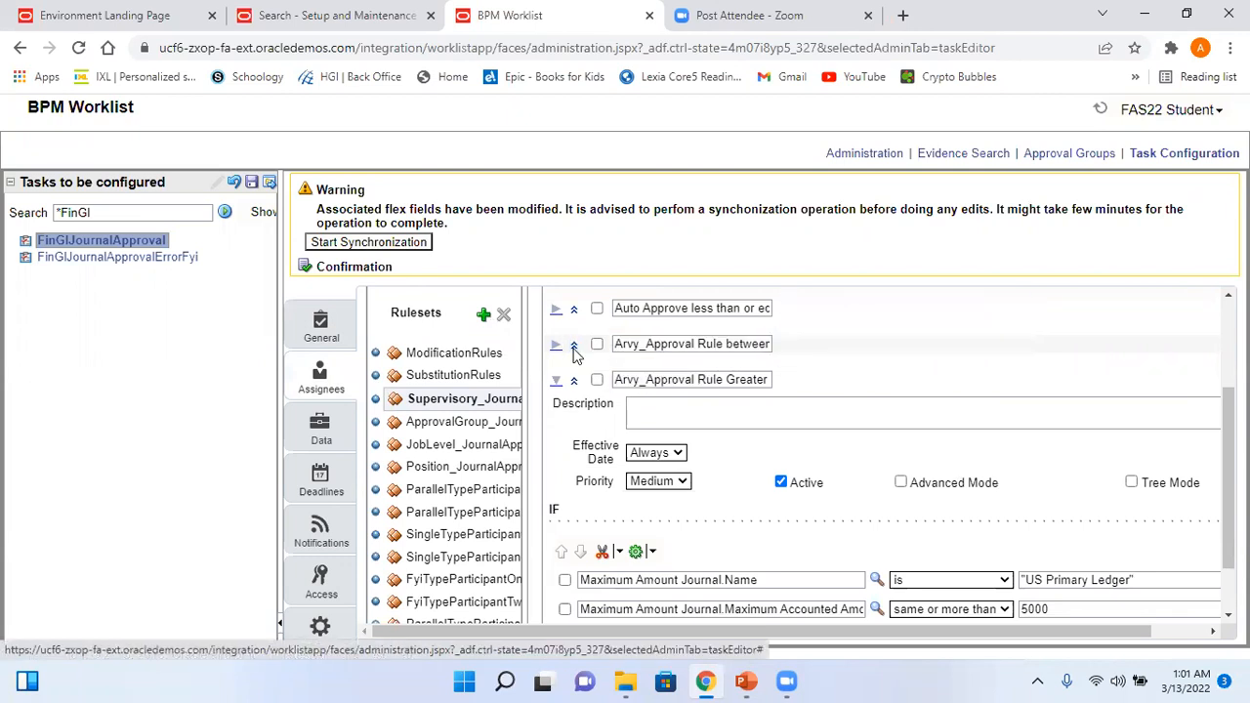
pyautogui.click(556, 346)
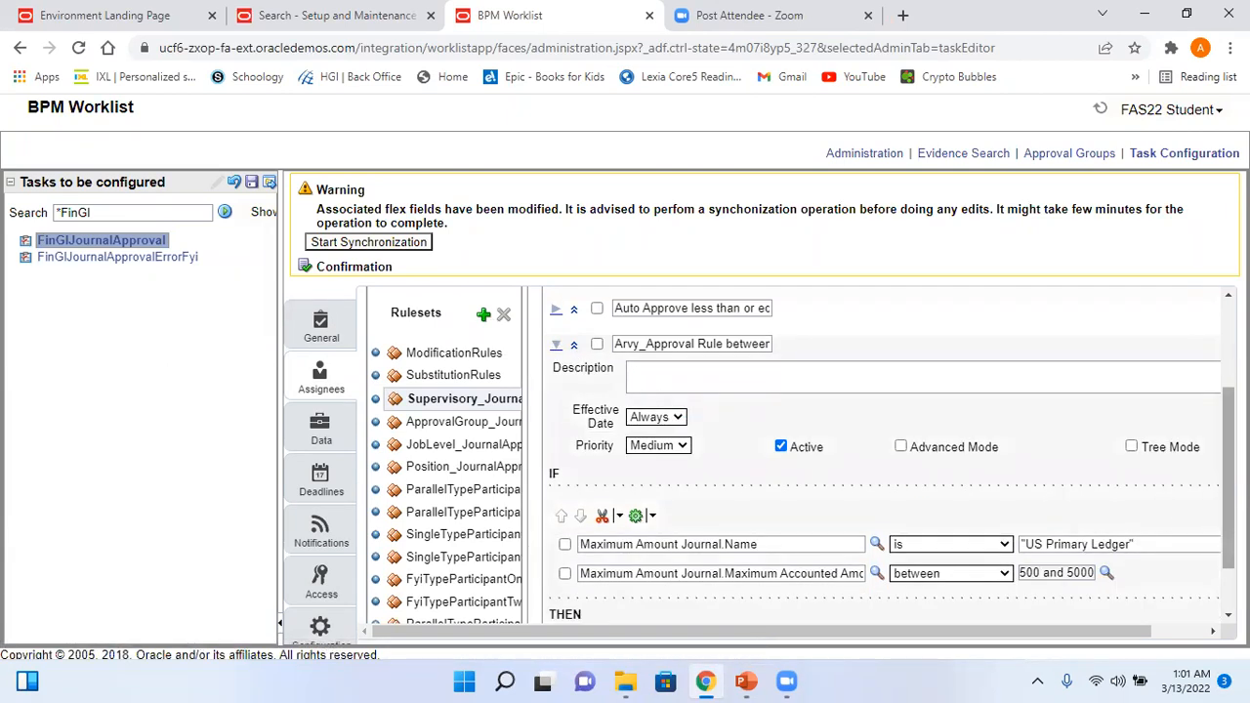
pyautogui.scroll(-2, 1208, 483)
pyautogui.moveTo(1065, 598); pyautogui.dragTo(1200, 630)
pyautogui.moveTo(1200, 336); pyautogui.dragTo(1209, 442)
pyautogui.moveTo(854, 605); pyautogui.dragTo(695, 596)
pyautogui.click(786, 442)
# - Select its action Rule Name to confirm it still ends Between500And5000
pyautogui.click(628, 390)
pyautogui.moveTo(628, 390); pyautogui.dragTo(778, 414)
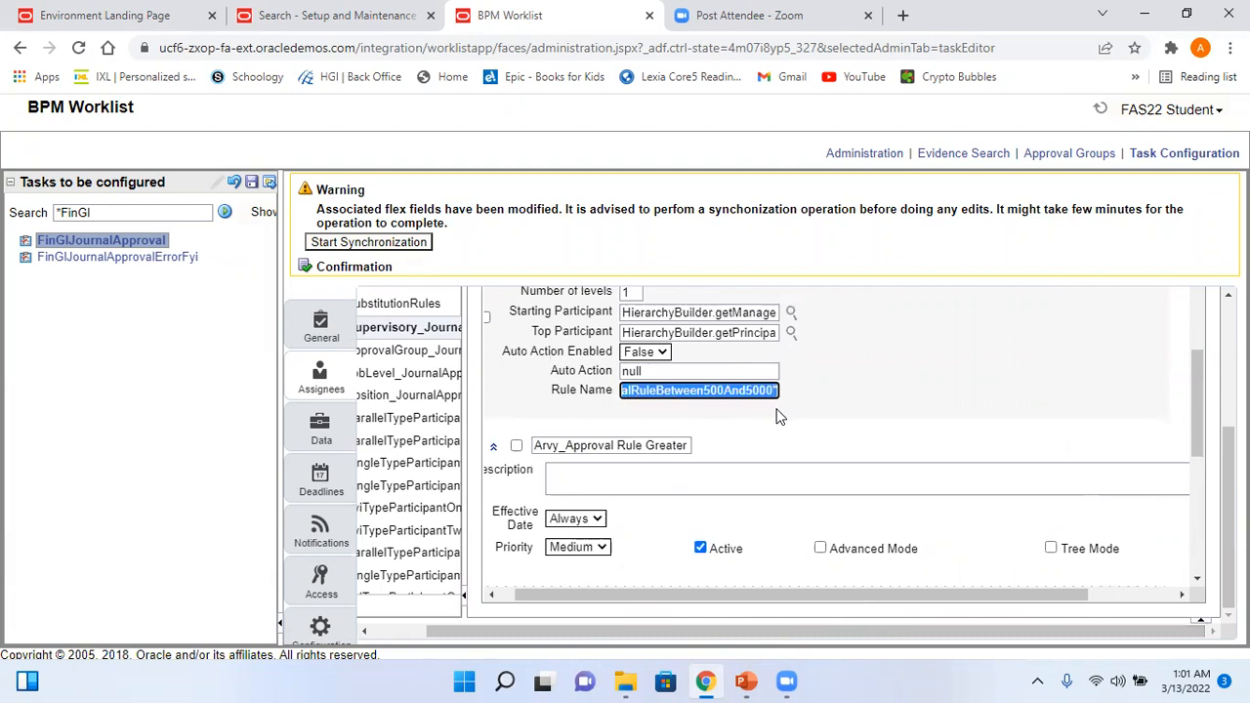
pyautogui.press('Home')
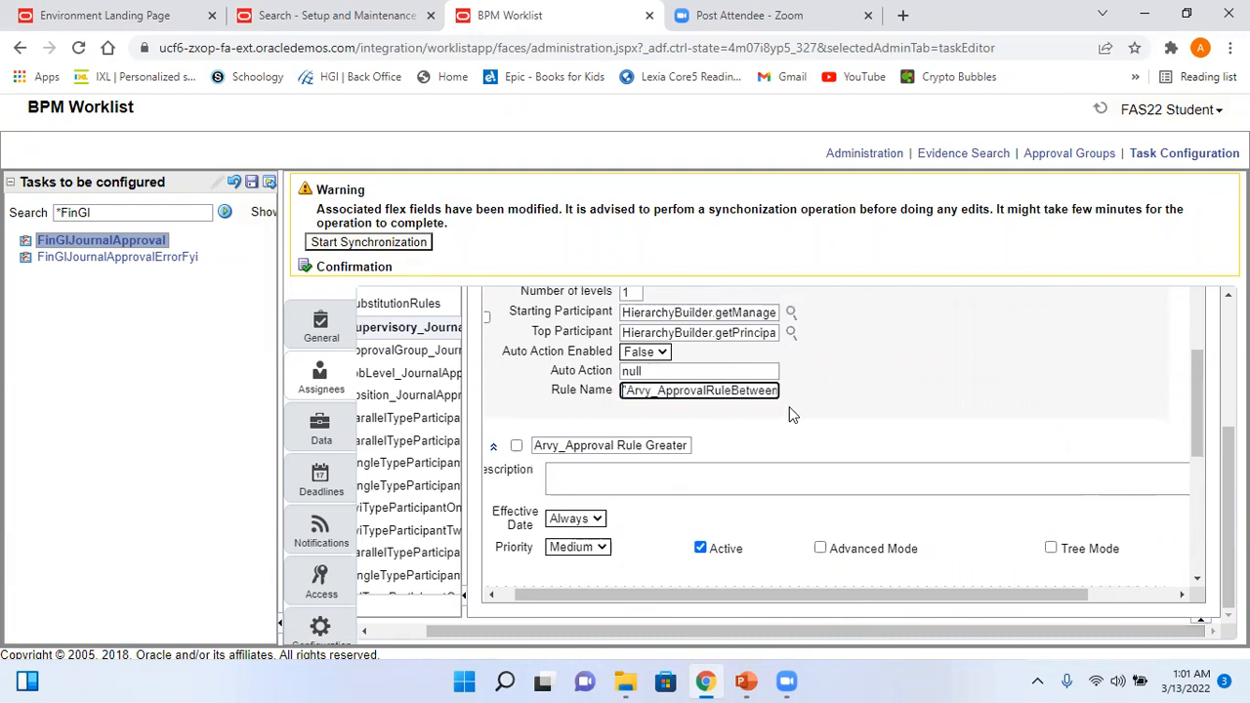
pyautogui.hotkey('shift', 'Right')
pyautogui.hotkey('shift', 'Right')
pyautogui.hotkey('shift', 'Right')
pyautogui.hotkey('shift', 'Right')
pyautogui.hotkey('shift', 'Right')
pyautogui.hotkey('shift', 'Right')
pyautogui.hotkey('shift', 'Right')
pyautogui.hotkey('shift', 'Right')
pyautogui.hotkey('shift', 'Right')
pyautogui.hotkey('shift', 'Right')
pyautogui.hotkey('shift', 'Right')
pyautogui.hotkey('shift', 'Right')
pyautogui.hotkey('shift', 'Right')
pyautogui.hotkey('shift', 'Right')
pyautogui.hotkey('shift', 'Right')
pyautogui.hotkey('shift', 'Right')
pyautogui.hotkey('shift', 'Right')
pyautogui.hotkey('shift', 'Right')
pyautogui.hotkey('shift', 'Right')
pyautogui.hotkey('shift', 'Right')
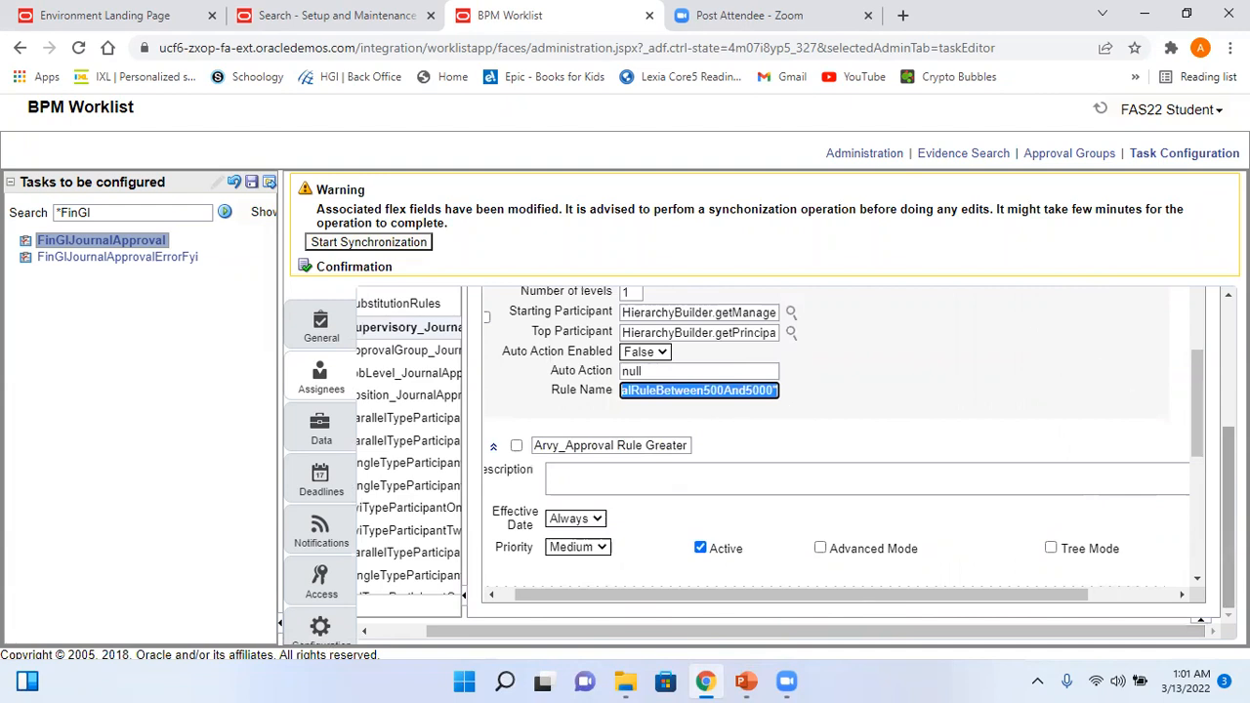
pyautogui.scroll(3, 1228, 488)
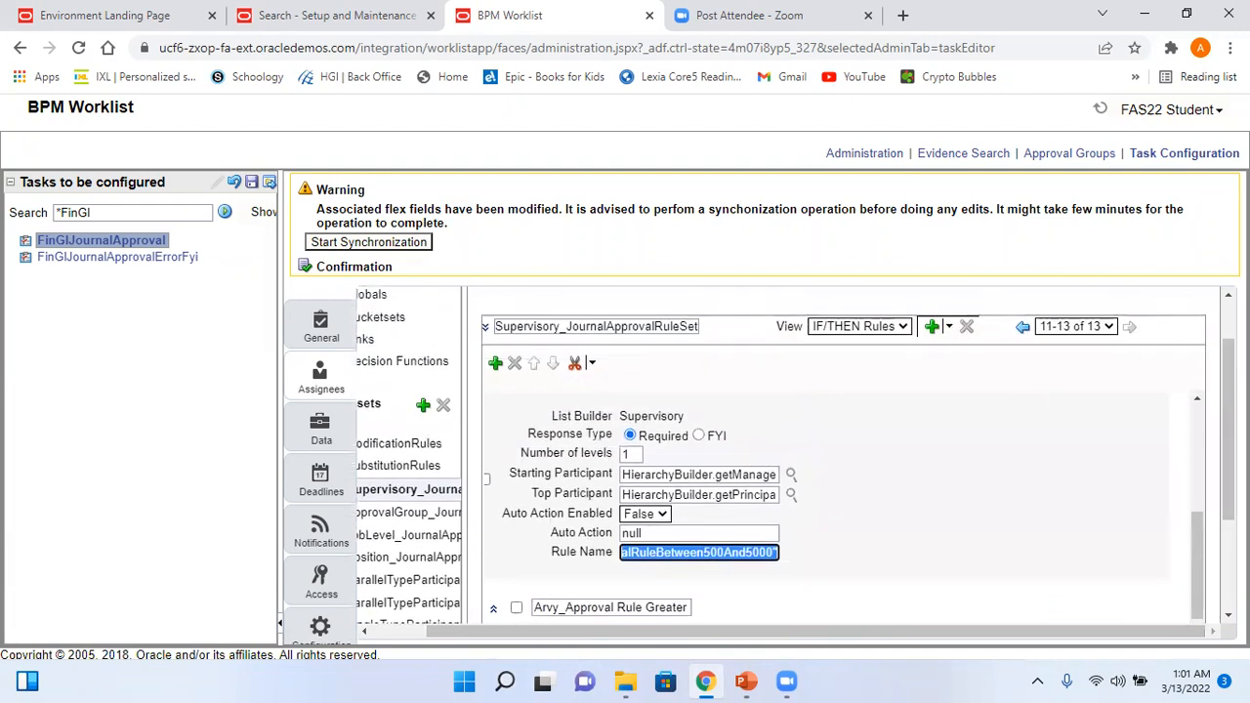
pyautogui.scroll(3, 1193, 547)
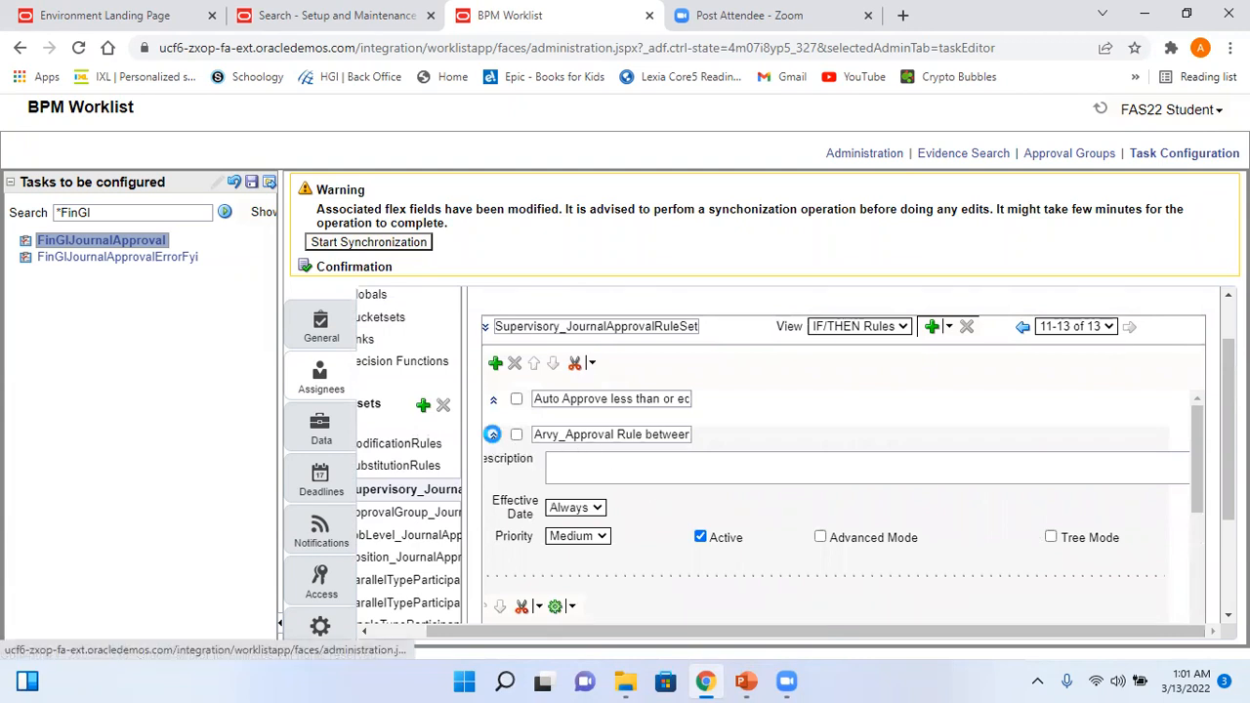
# - Switch the between 500 and 5000 rule between its settings and conditions views
pyautogui.click(492, 434)
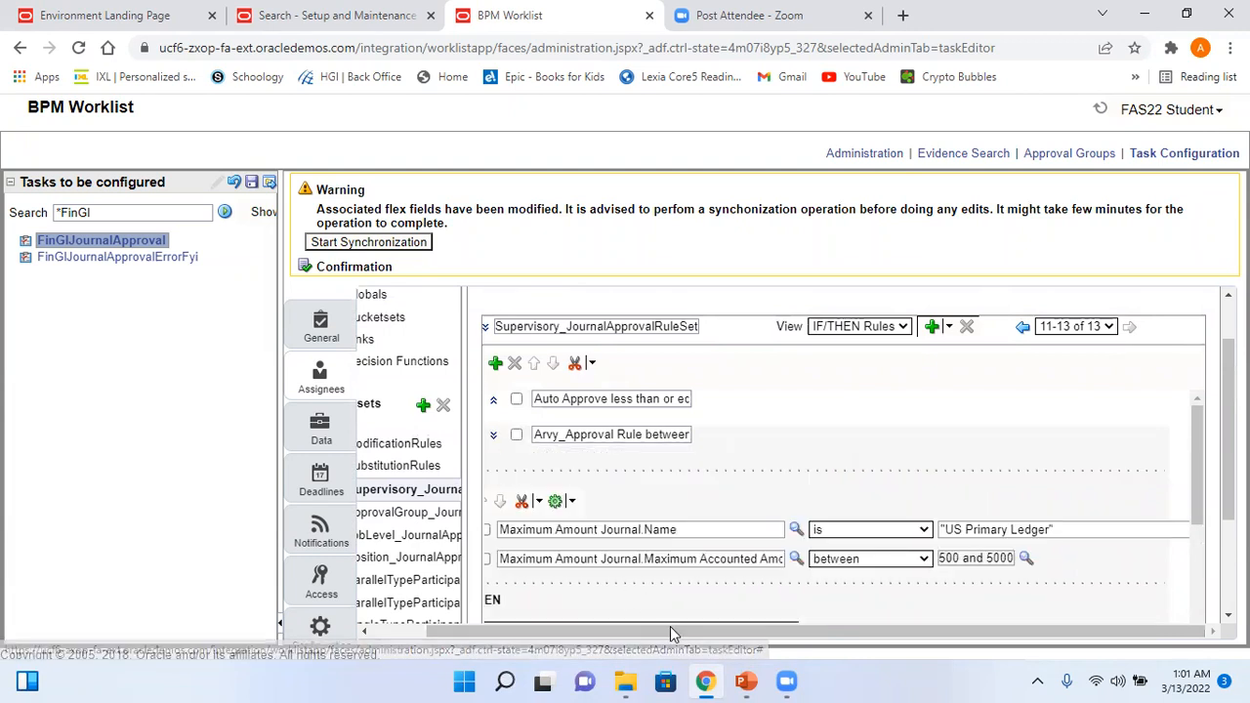
pyautogui.moveTo(696, 636); pyautogui.dragTo(557, 641)
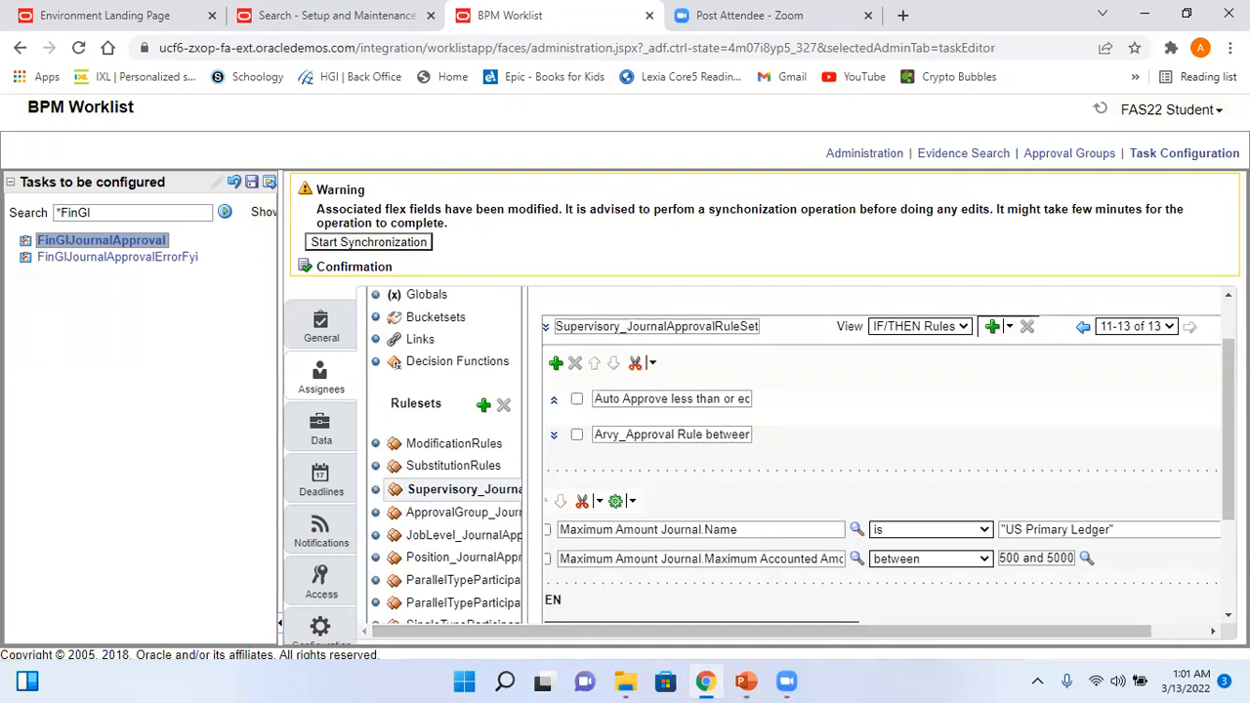
pyautogui.click(554, 435)
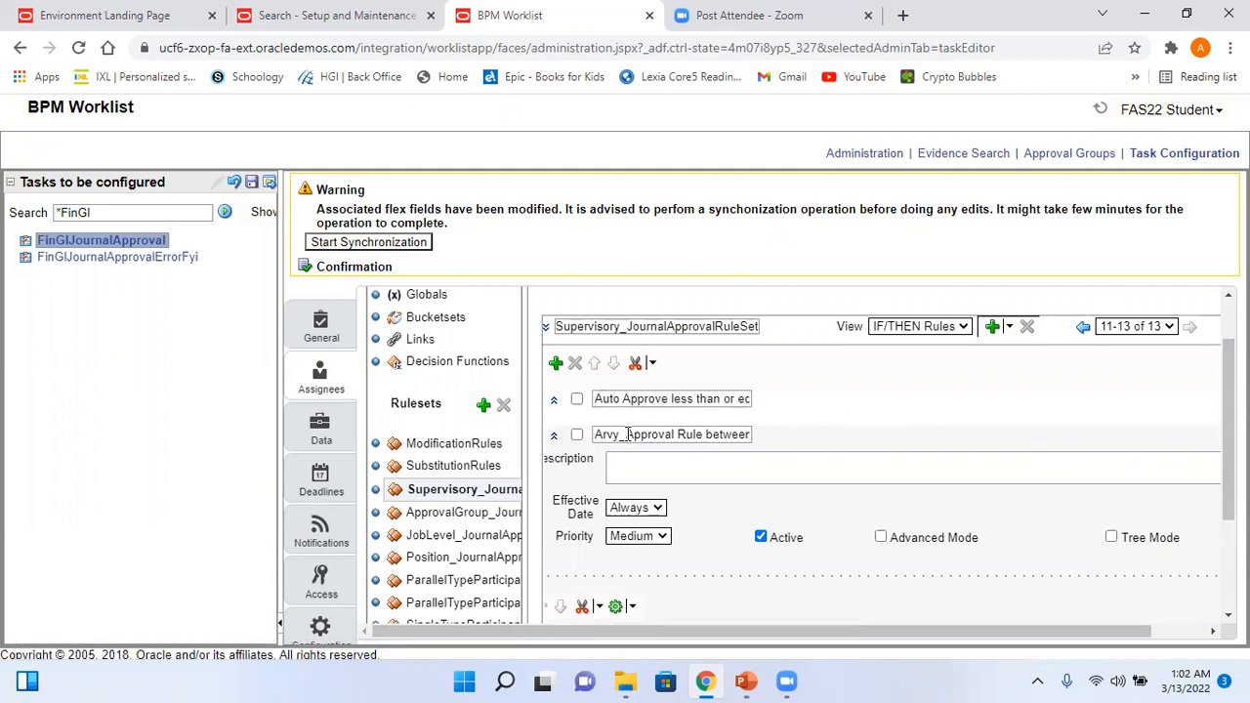
pyautogui.click(554, 437)
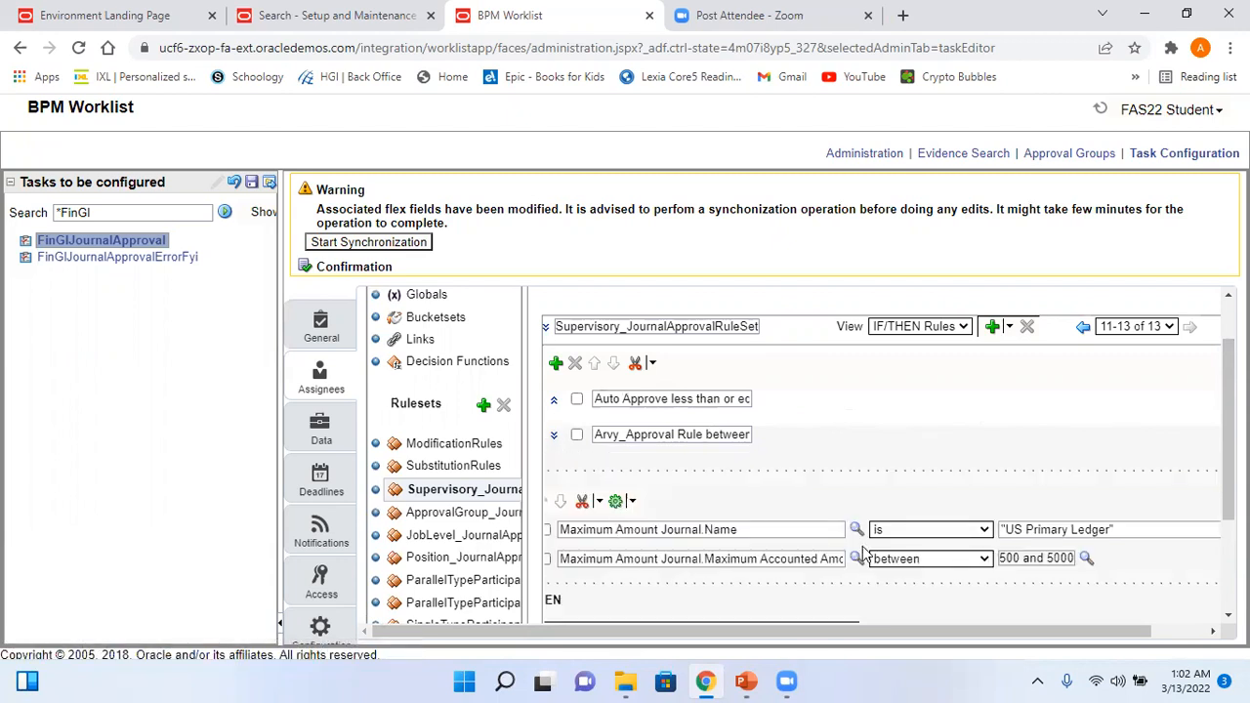
# - Bring the 5000-or-more rule into view and select its full name
pyautogui.moveTo(1228, 429); pyautogui.dragTo(1228, 518)
pyautogui.moveTo(1030, 601); pyautogui.dragTo(1217, 579)
pyautogui.moveTo(1131, 629); pyautogui.dragTo(1186, 630)
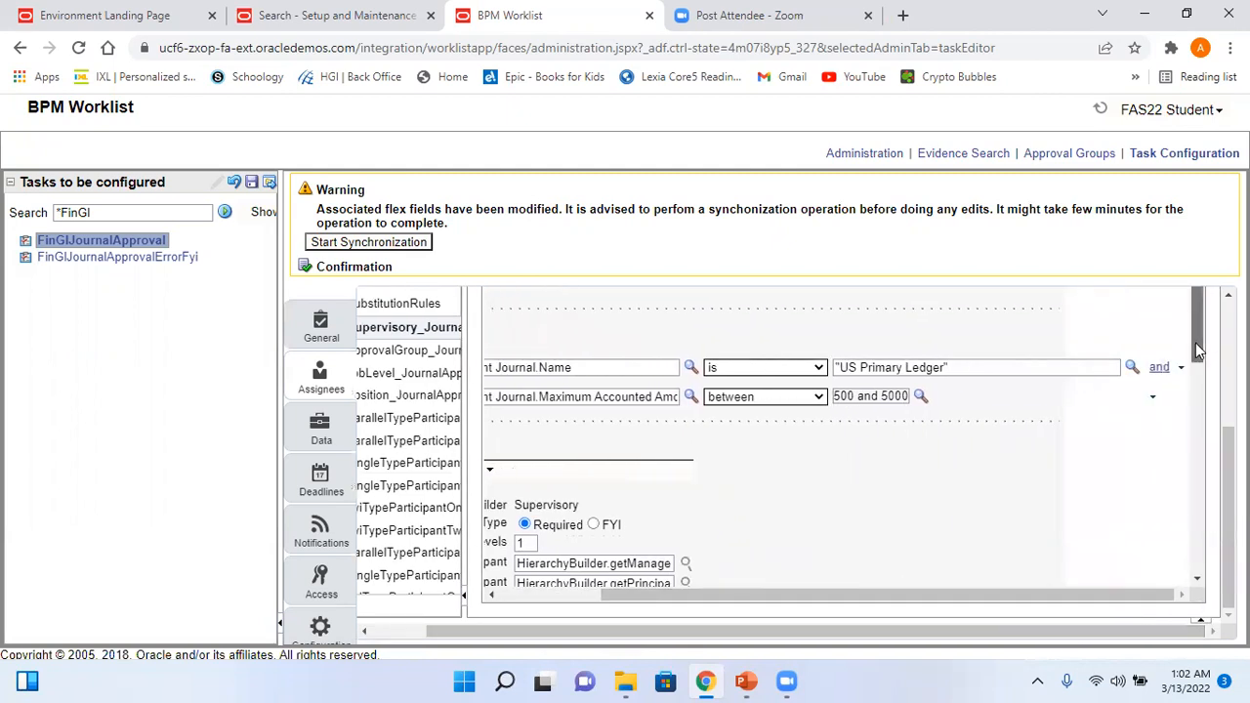
pyautogui.scroll(-5, 1213, 427)
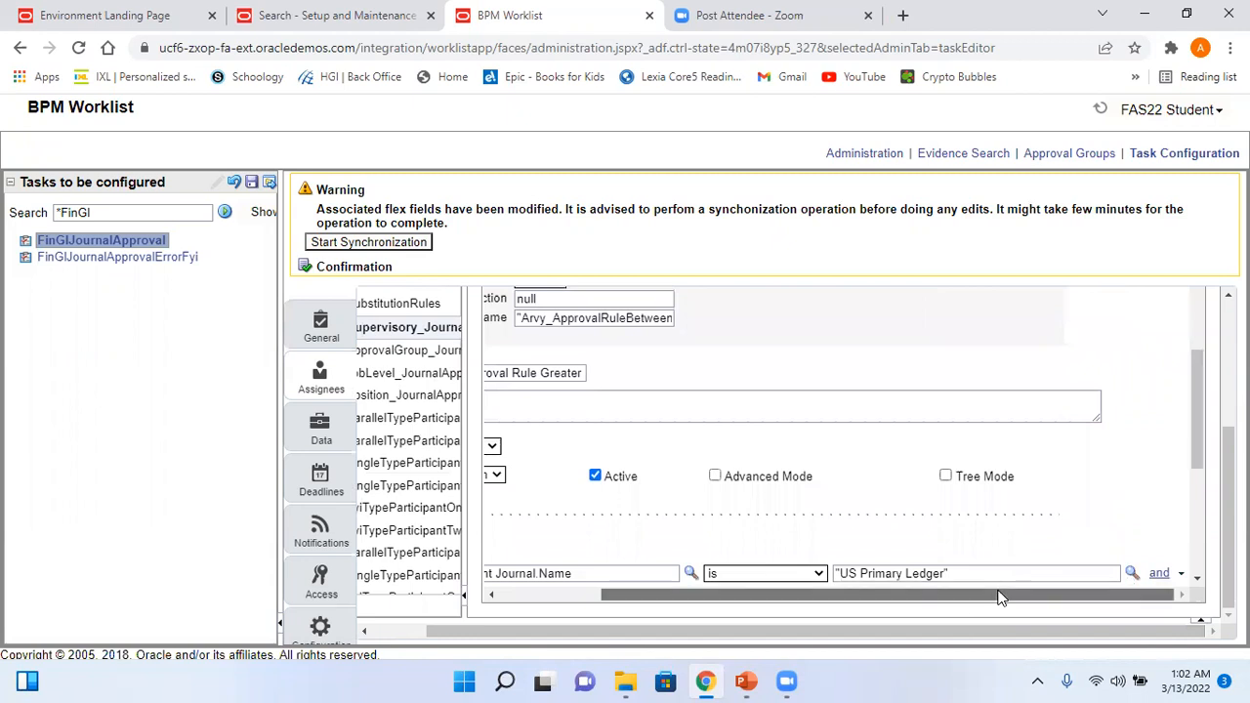
pyautogui.moveTo(998, 597); pyautogui.dragTo(896, 597)
pyautogui.click(593, 378)
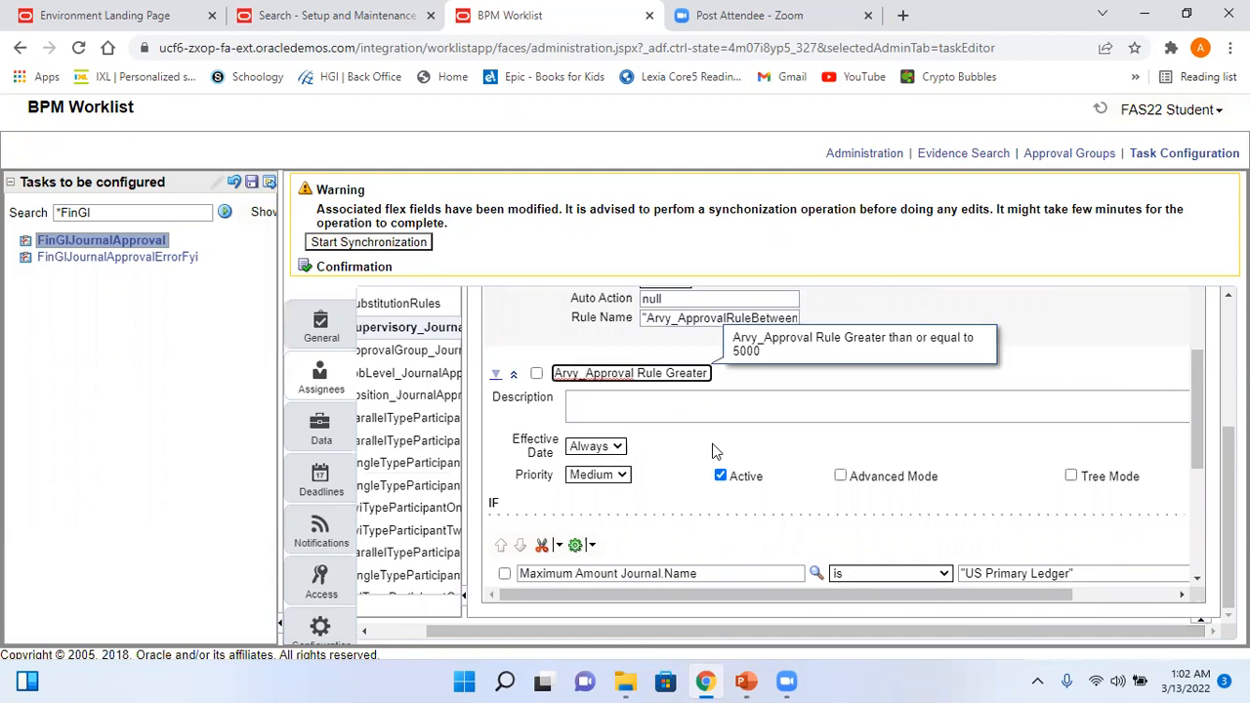
pyautogui.press('Right')
pyautogui.press('Right')
pyautogui.press('Right')
pyautogui.press('Right')
pyautogui.press('Right')
pyautogui.press('Right')
pyautogui.press('Right')
pyautogui.press('Right')
pyautogui.press('Right')
pyautogui.press('Right')
pyautogui.press('Right')
pyautogui.press('Right')
pyautogui.press('Right')
pyautogui.press('Right')
pyautogui.press('Right')
pyautogui.press('Right')
pyautogui.press('Right')
pyautogui.press('Right')
pyautogui.press('Right')
pyautogui.press('Right')
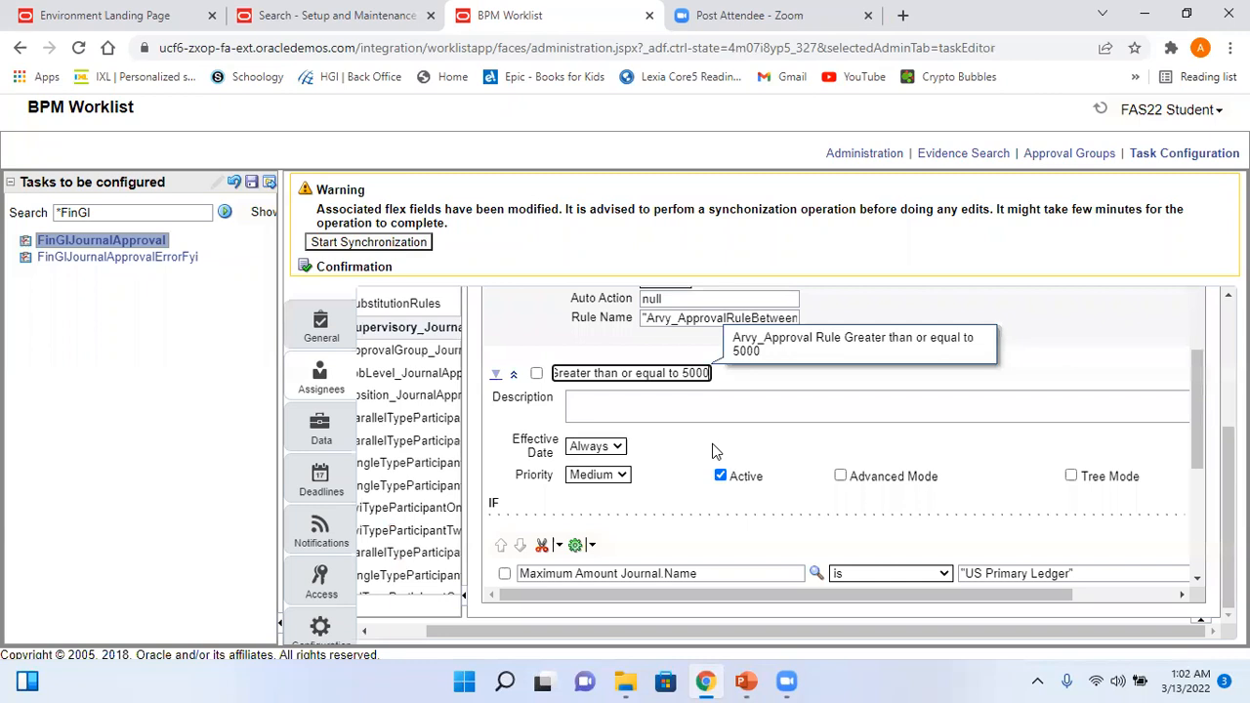
pyautogui.hotkey('shift', 'Left')
pyautogui.hotkey('shift', 'Left')
pyautogui.hotkey('shift', 'Left')
pyautogui.hotkey('shift', 'Left')
pyautogui.hotkey('shift', 'Left')
pyautogui.hotkey('shift', 'Left')
pyautogui.hotkey('shift', 'Left')
pyautogui.hotkey('shift', 'Left')
pyautogui.hotkey('shift', 'Left')
pyautogui.hotkey('shift', 'Left')
pyautogui.hotkey('shift', 'Left')
pyautogui.hotkey('shift', 'Left')
pyautogui.hotkey('shift', 'Left')
pyautogui.hotkey('shift', 'Left')
pyautogui.hotkey('shift', 'Left')
pyautogui.hotkey('shift', 'Left')
pyautogui.hotkey('shift', 'Left')
pyautogui.hotkey('shift', 'Left')
pyautogui.hotkey('shift', 'Left')
pyautogui.hotkey('shift', 'Left')
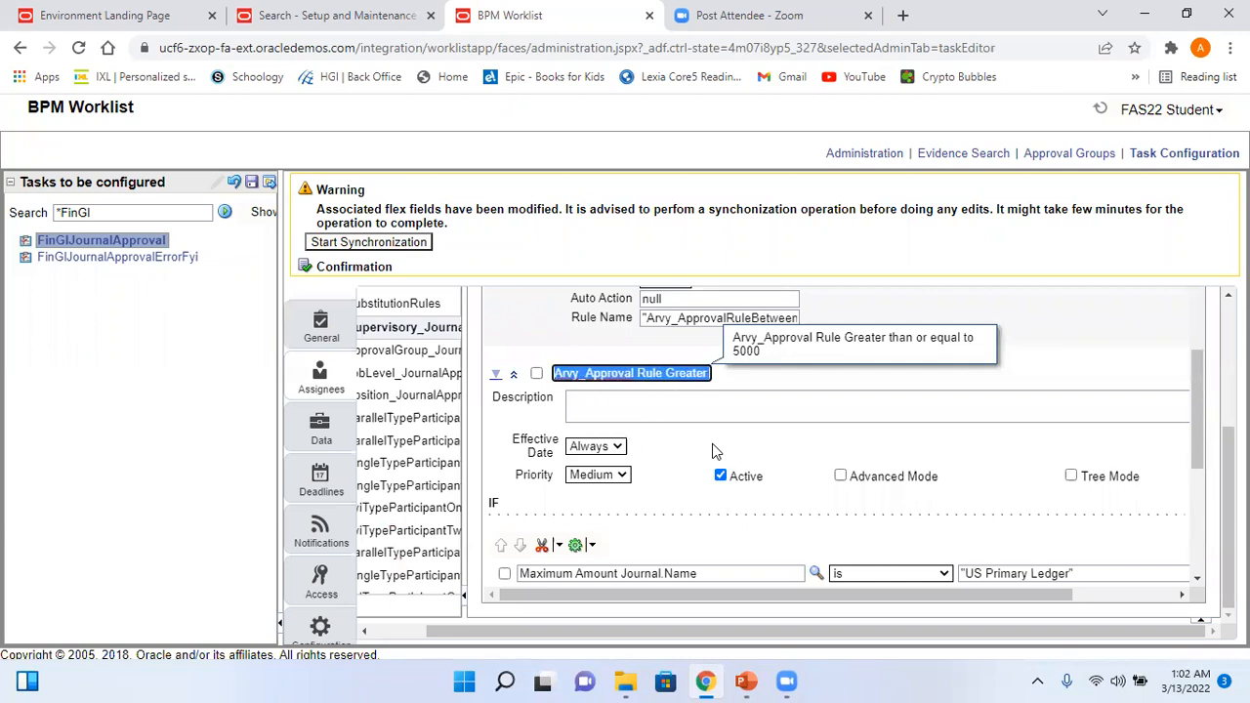
pyautogui.moveTo(1195, 393); pyautogui.dragTo(1208, 545)
# - Paste the copied rule name over the 5000-or-more rule's assigned Rule Name value
pyautogui.click(645, 540)
pyautogui.hotkey('shift', 'Right')
pyautogui.hotkey('shift', 'Right')
pyautogui.hotkey('shift', 'Right')
pyautogui.hotkey('shift', 'Right')
pyautogui.hotkey('shift', 'Right')
pyautogui.hotkey('shift', 'Right')
pyautogui.hotkey('shift', 'Right')
pyautogui.hotkey('shift', 'Right')
pyautogui.hotkey('shift', 'Right')
pyautogui.hotkey('shift', 'Right')
pyautogui.hotkey('shift', 'Right')
pyautogui.hotkey('shift', 'Right')
pyautogui.hotkey('shift', 'Right')
pyautogui.hotkey('shift', 'Right')
pyautogui.hotkey('shift', 'Right')
pyautogui.hotkey('shift', 'Right')
pyautogui.hotkey('shift', 'Right')
pyautogui.hotkey('shift', 'Right')
pyautogui.hotkey('shift', 'Right')
pyautogui.hotkey('shift', 'Right')
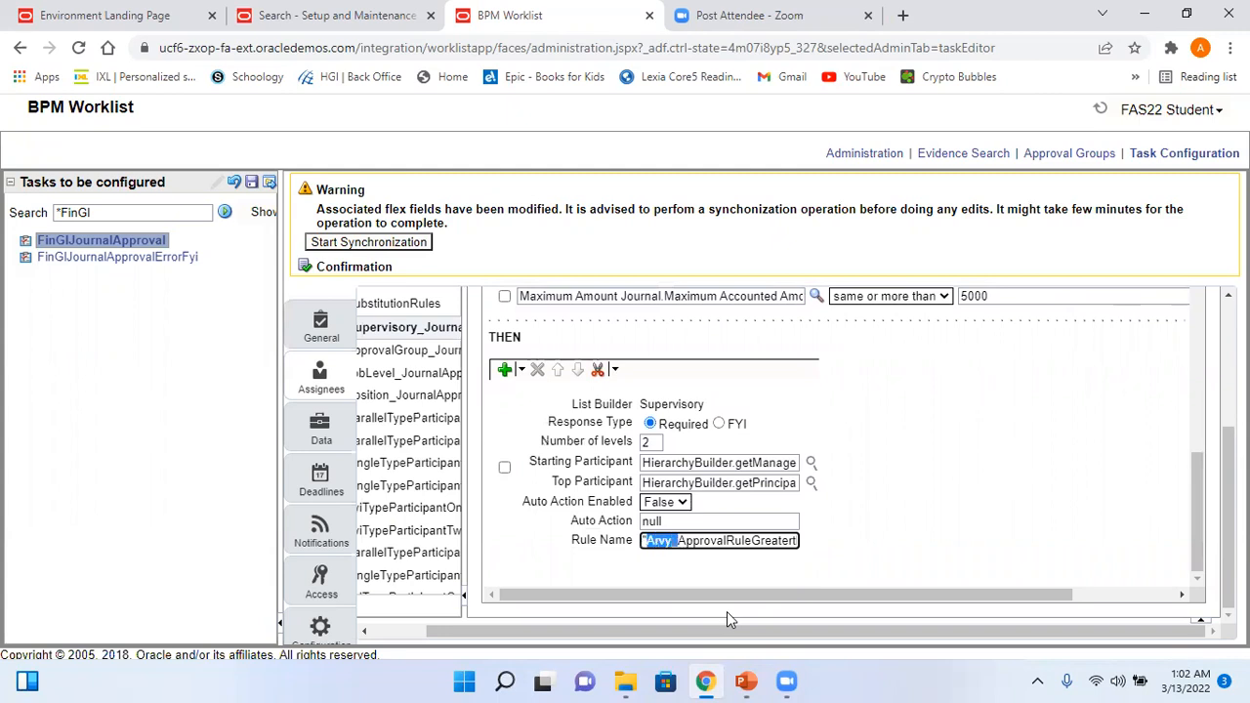
pyautogui.hotkey('shift', 'Right')
pyautogui.hotkey('shift', 'Right')
pyautogui.hotkey('shift', 'Right')
pyautogui.hotkey('shift', 'Right')
pyautogui.hotkey('shift', 'Right')
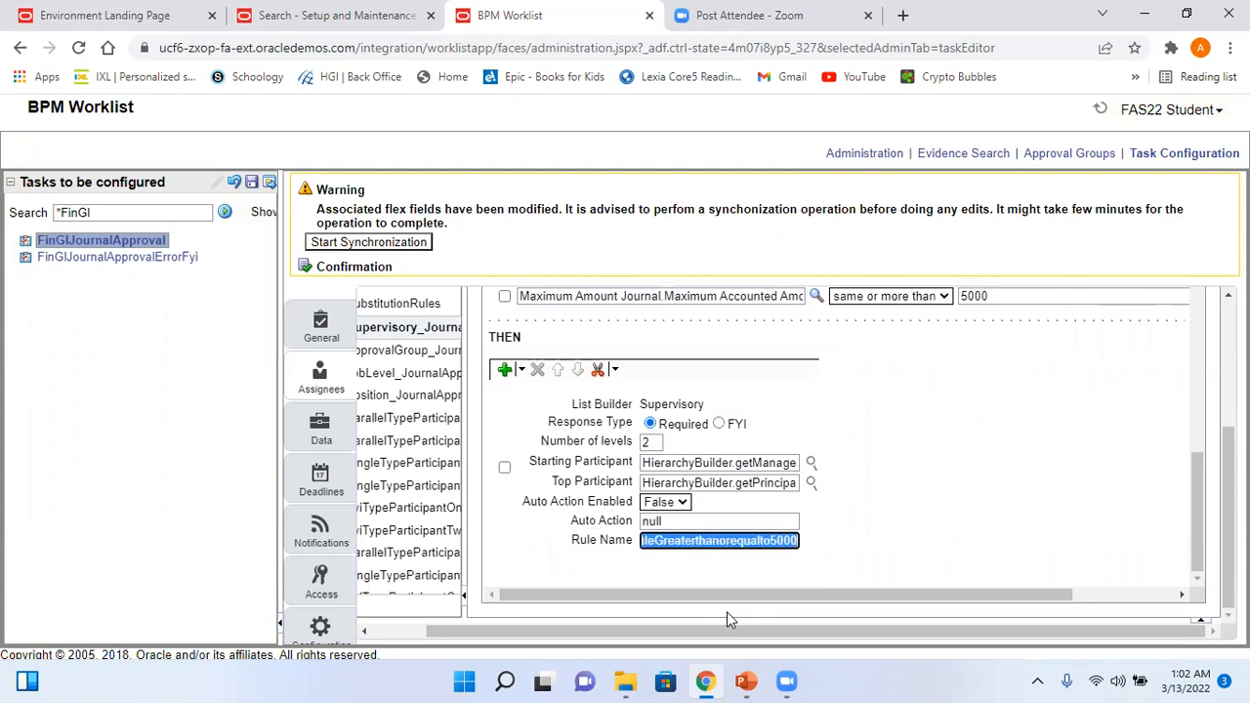
pyautogui.write('Greater than or equal to 5000')
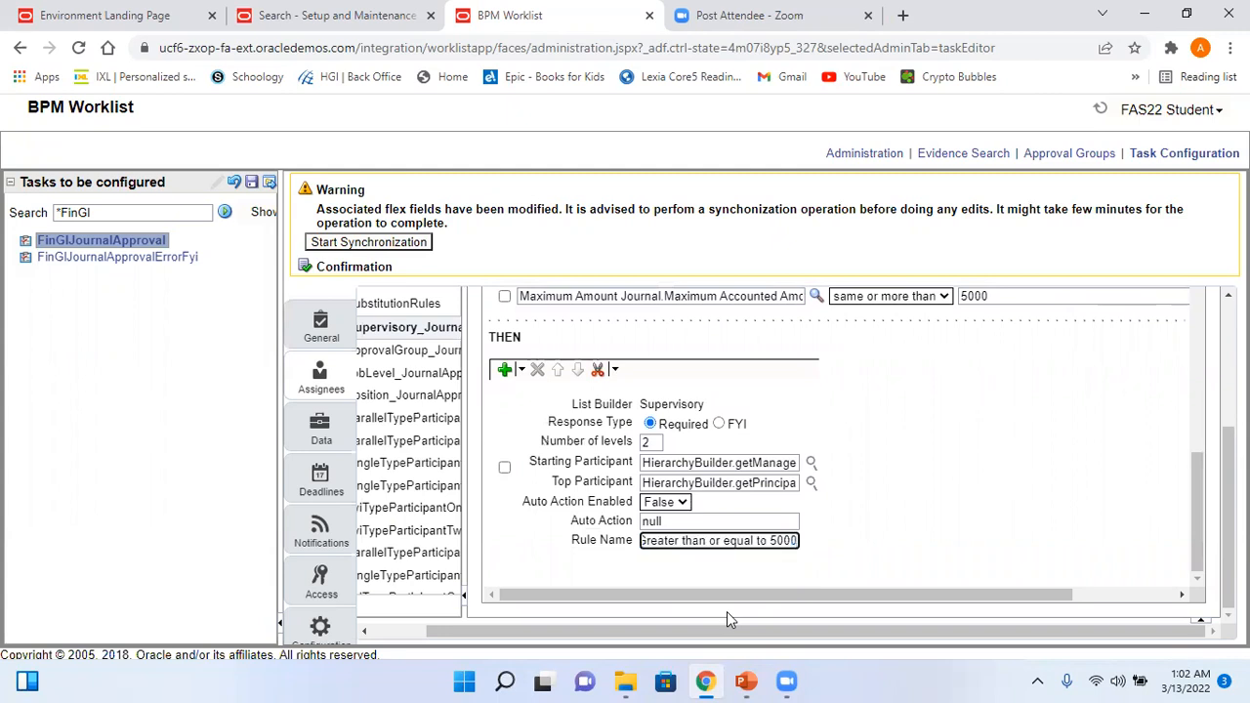
# - Remove the spaces from the name and end it with Greaterthanorequalto5000
pyautogui.press('Home')
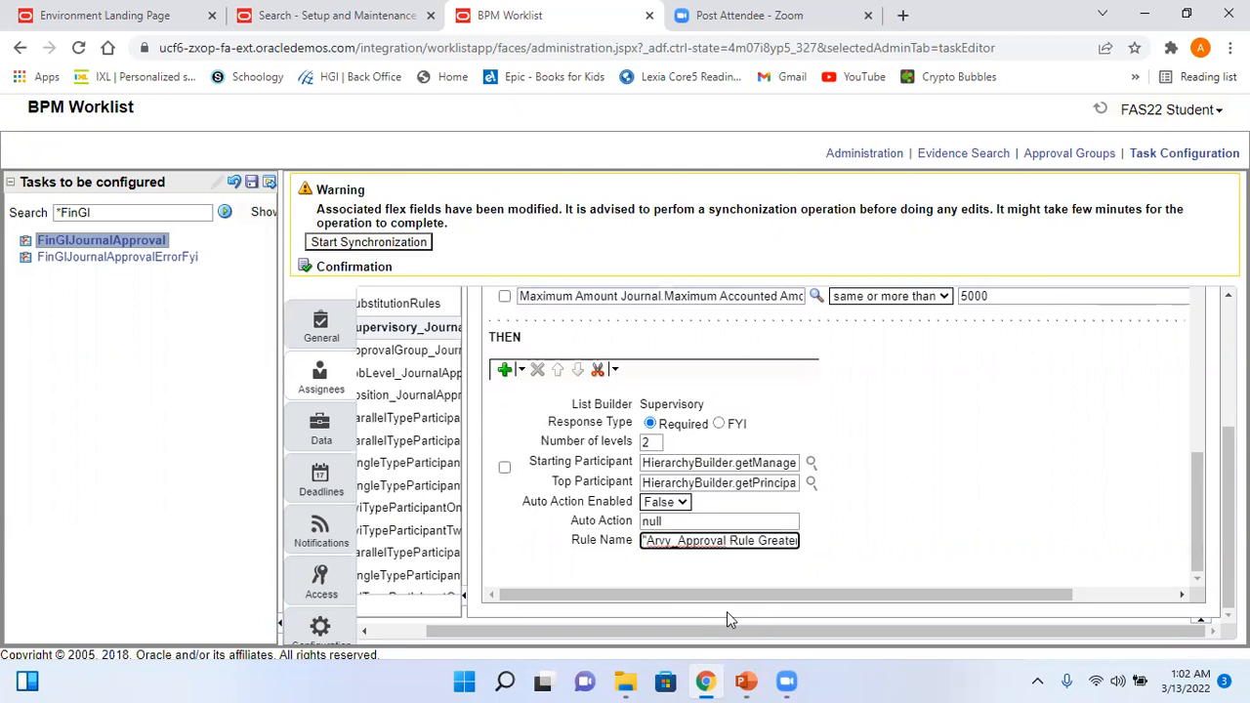
pyautogui.hotkey('ctrl', 'Right')
pyautogui.hotkey('ctrl', 'Right')
pyautogui.press('BackSpace')
pyautogui.hotkey('ctrl', 'Right')
pyautogui.press('BackSpace')
pyautogui.hotkey('ctrl', 'Right')
pyautogui.press('BackSpace')
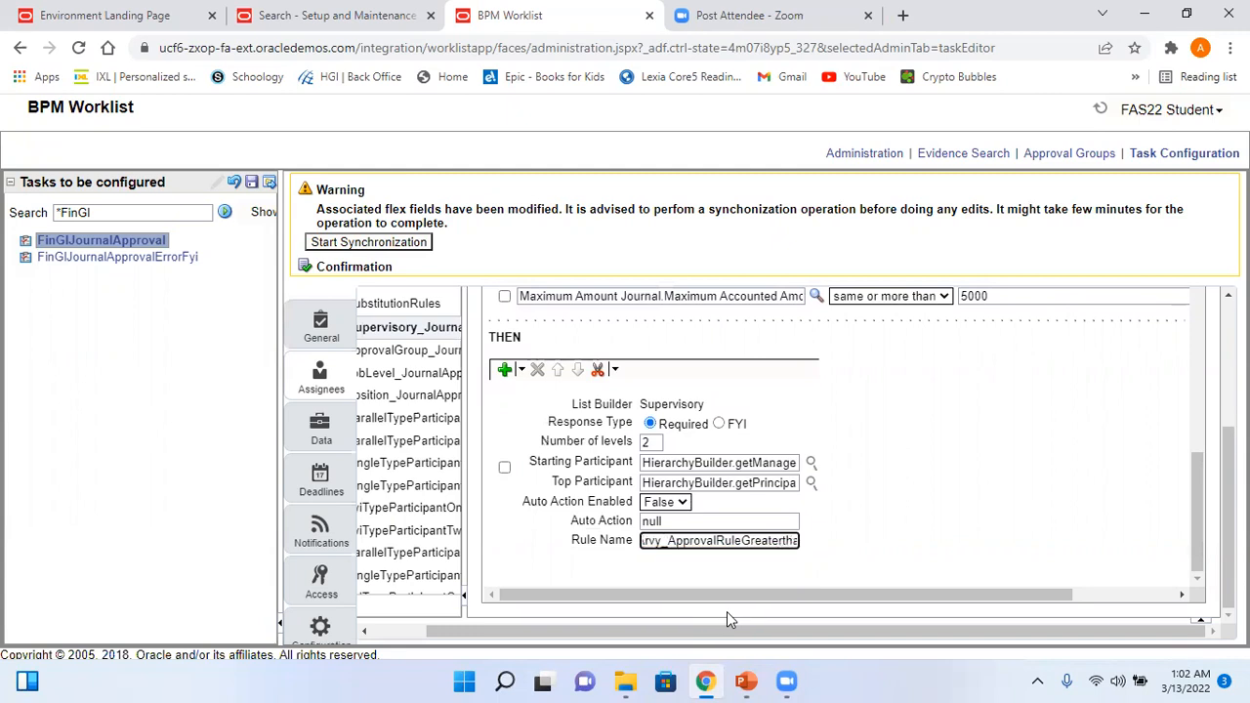
pyautogui.hotkey('ctrl', 'Right')
pyautogui.press('BackSpace')
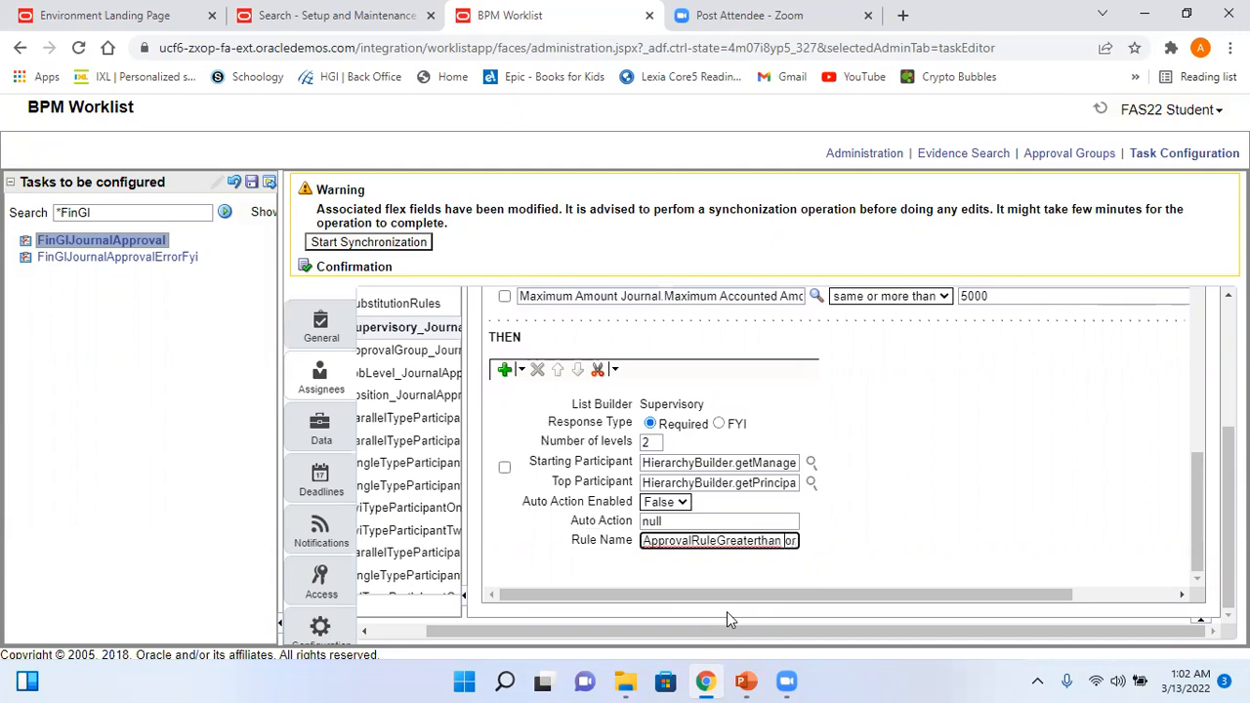
pyautogui.hotkey('ctrl', 'Right')
pyautogui.press('BackSpace')
pyautogui.hotkey('ctrl', 'Right')
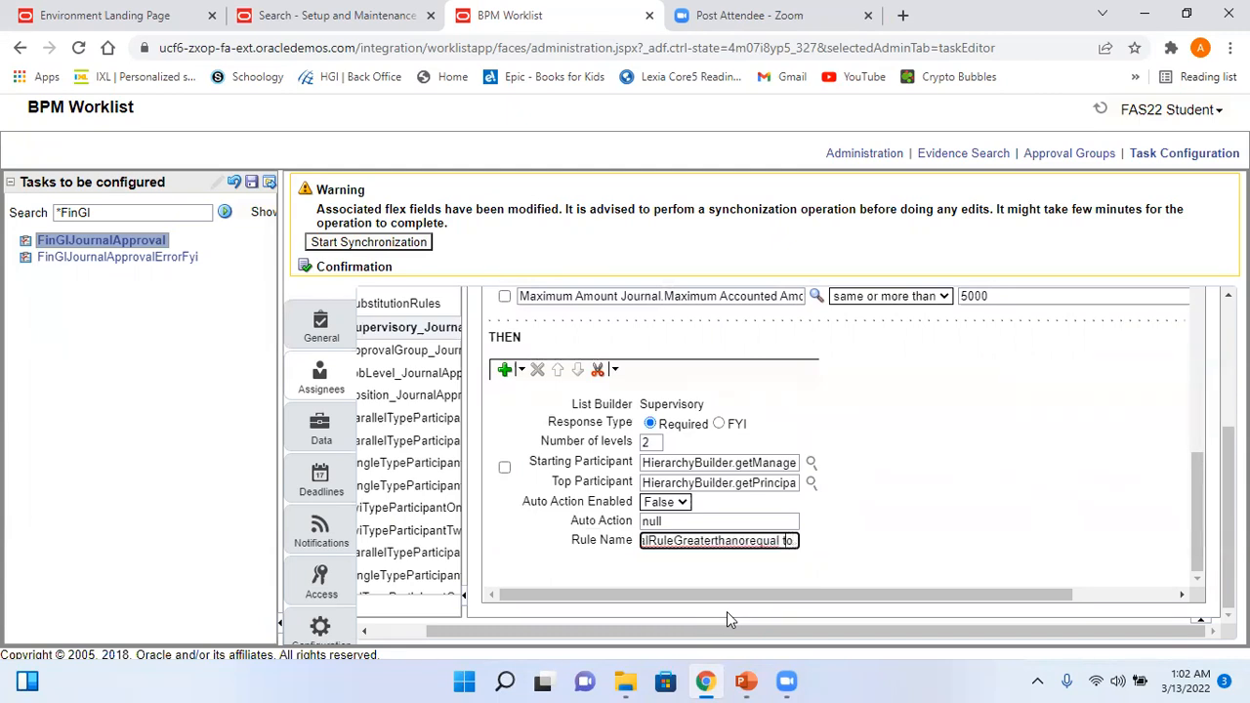
pyautogui.write('5000')
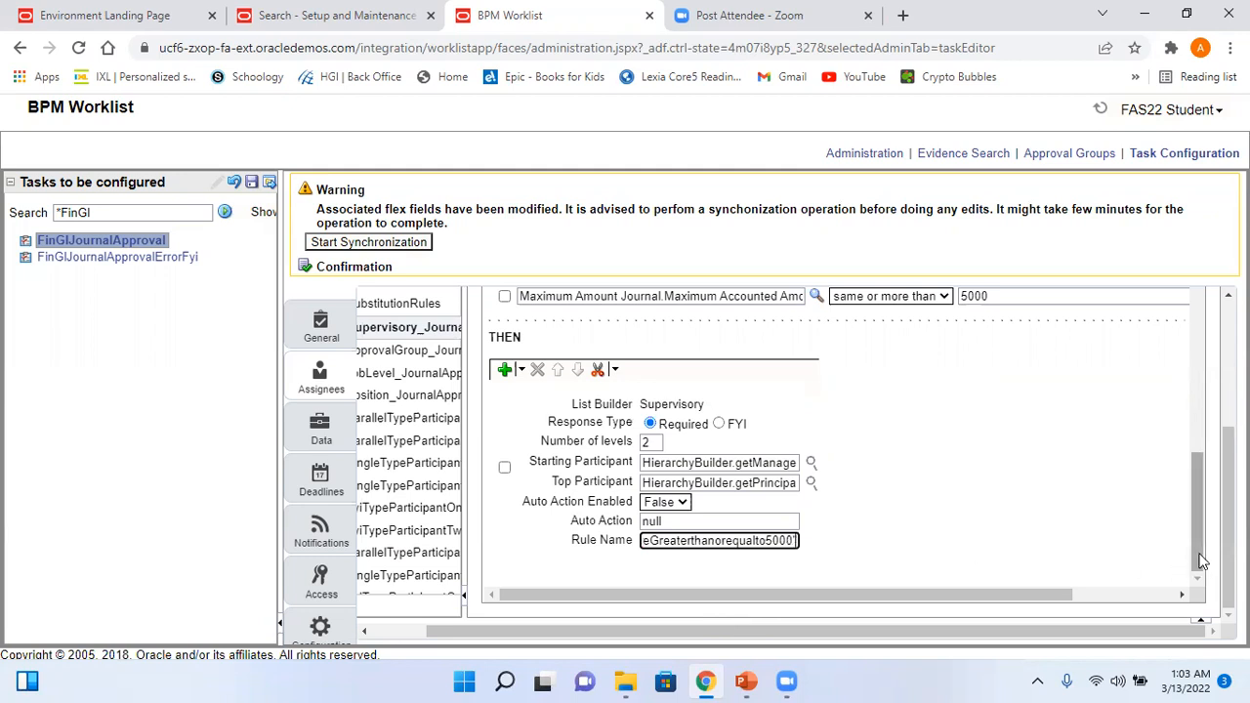
# - Save the FinGlJournalApproval configuration, reload its Assignees rules, and view the PowerPoint Business Use Case slide
pyautogui.click(252, 183)
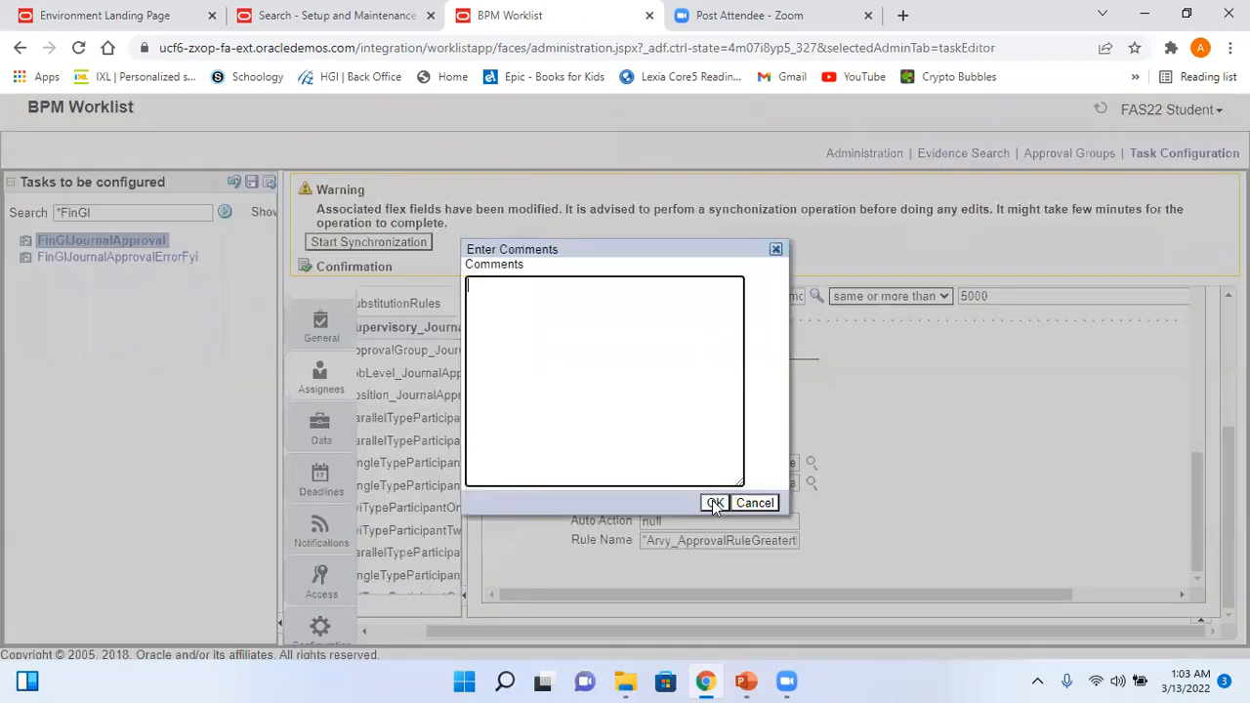
pyautogui.click(715, 504)
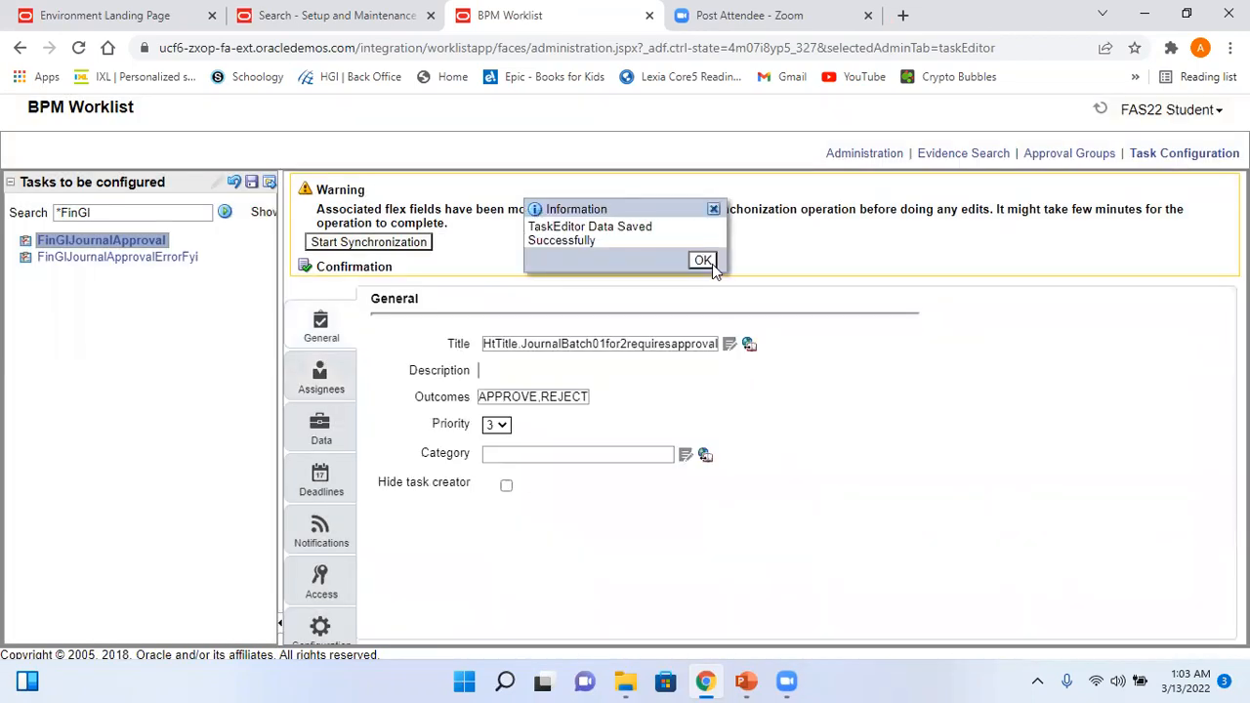
pyautogui.click(703, 260)
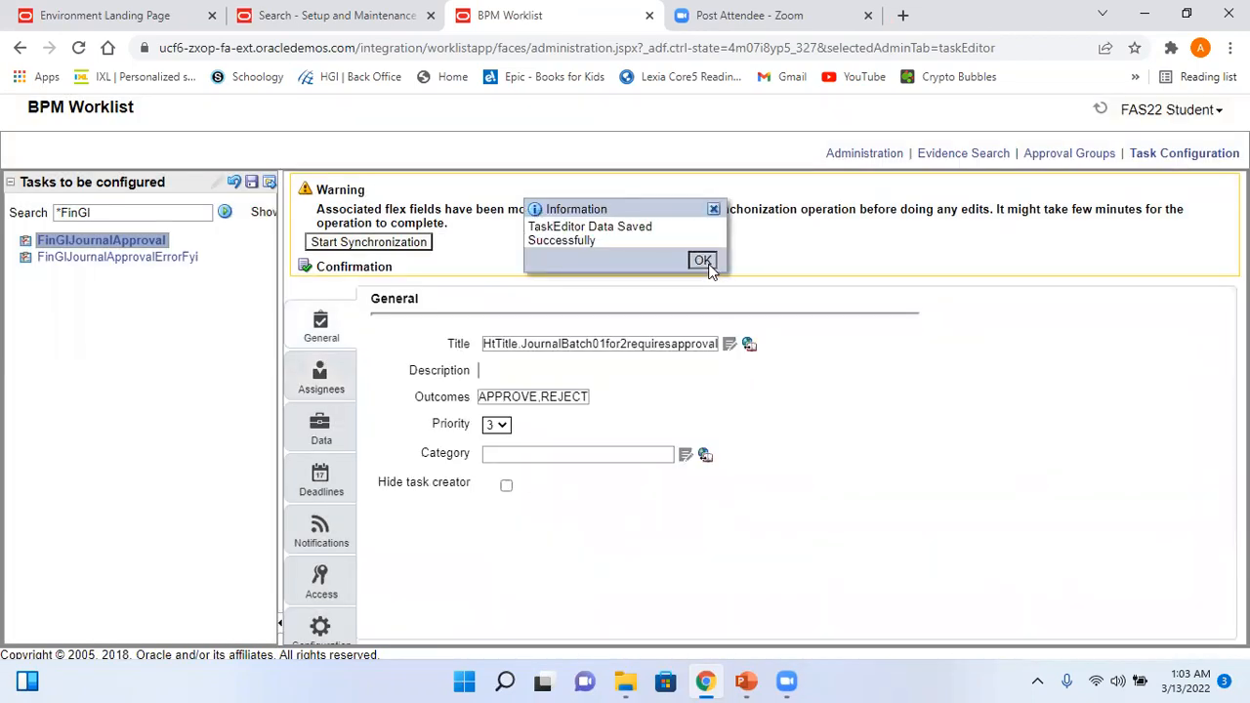
pyautogui.click(329, 385)
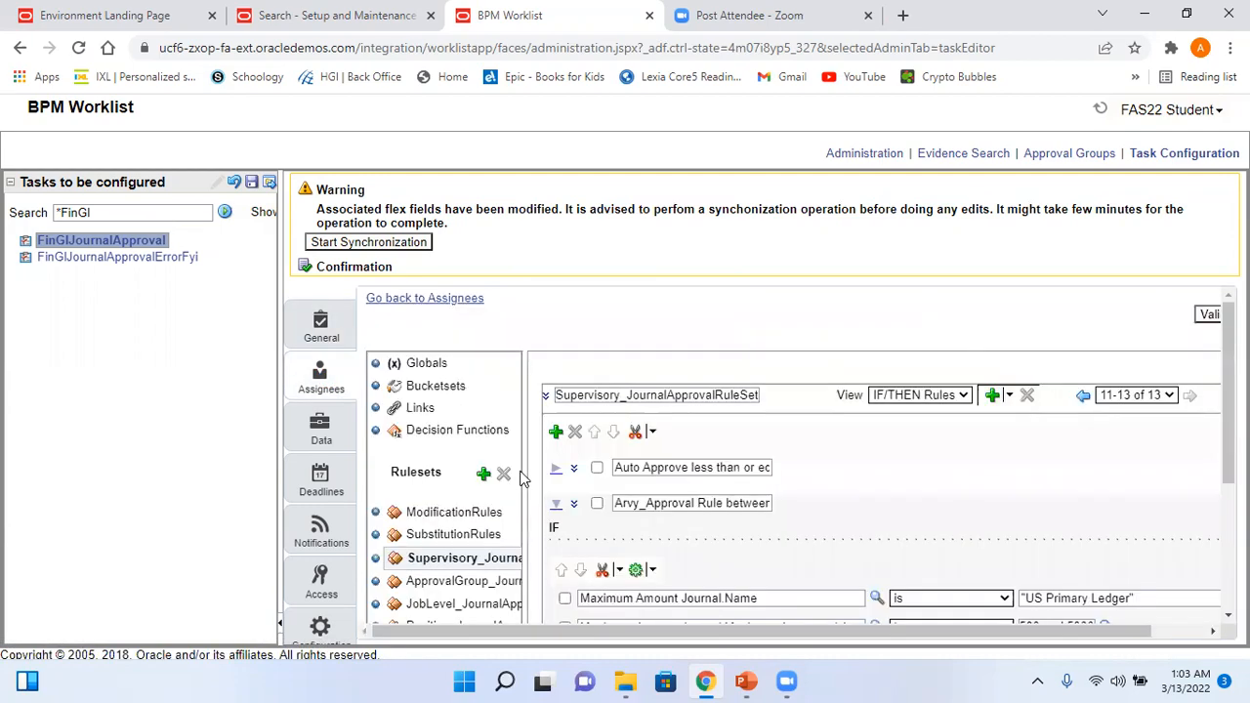
pyautogui.click(746, 680)
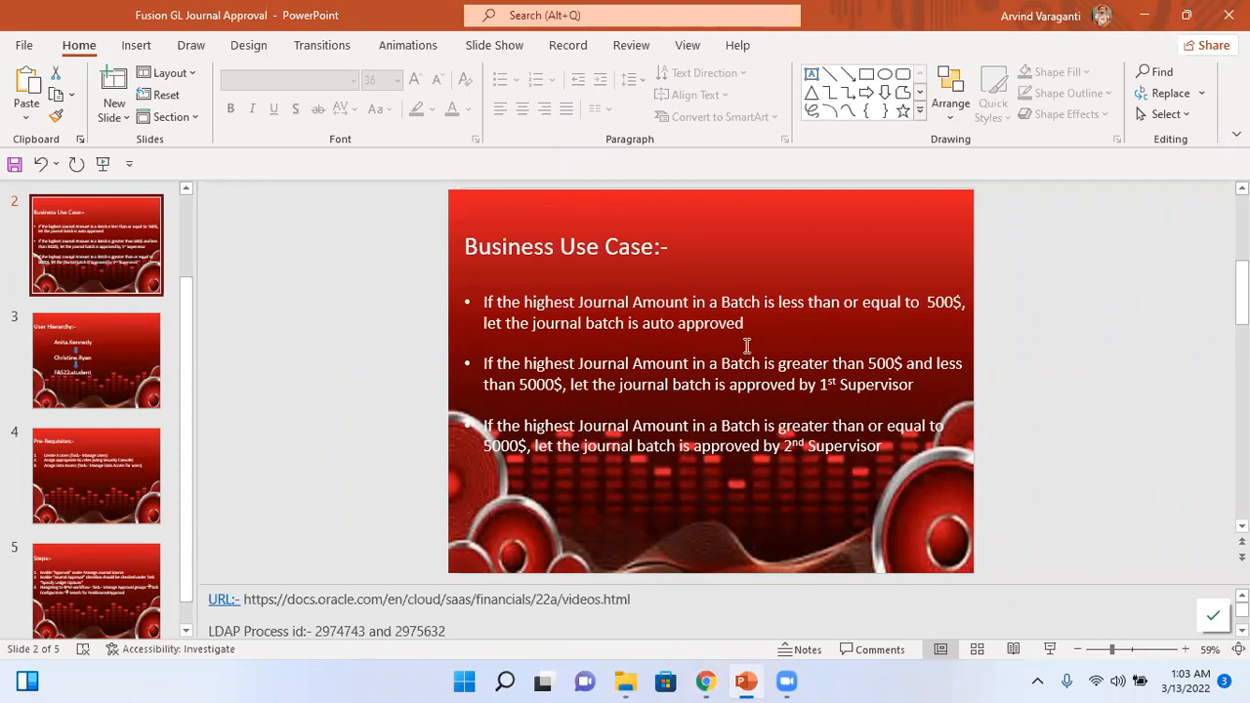
# - Duplicate the between 500 and 5000 rule with Copy and Paste
pyautogui.hotkey('alt', 'Tab')
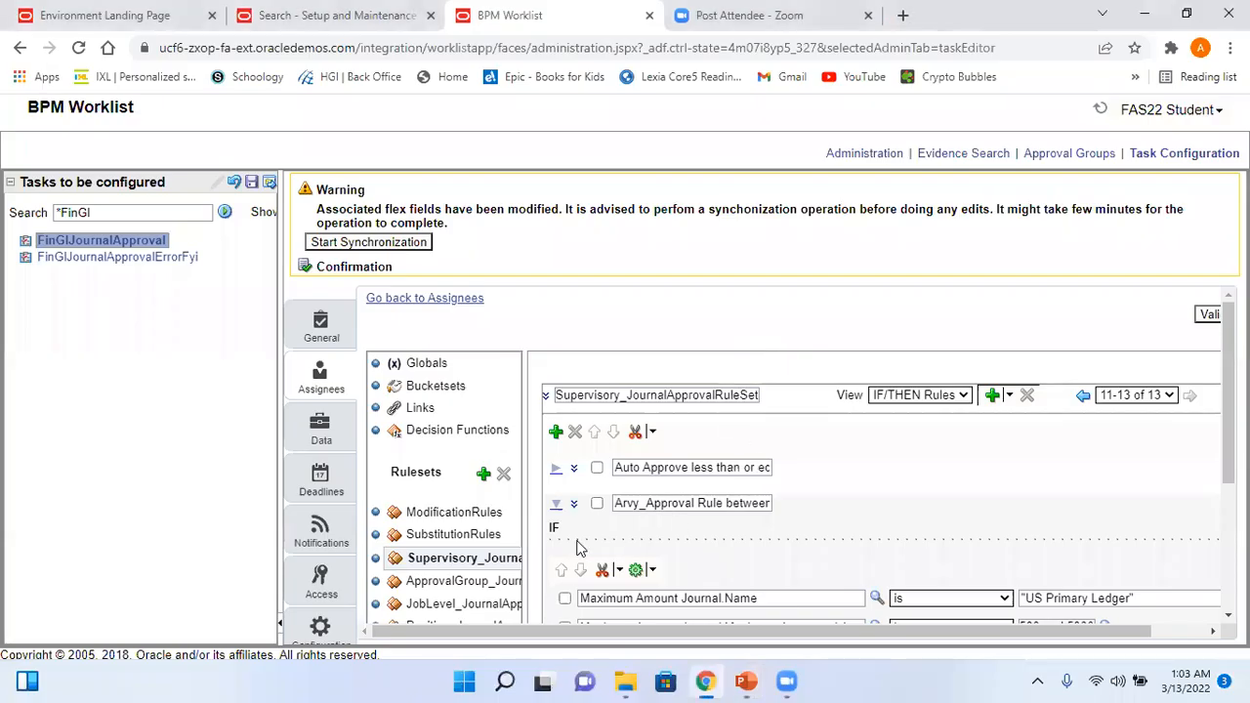
pyautogui.click(556, 503)
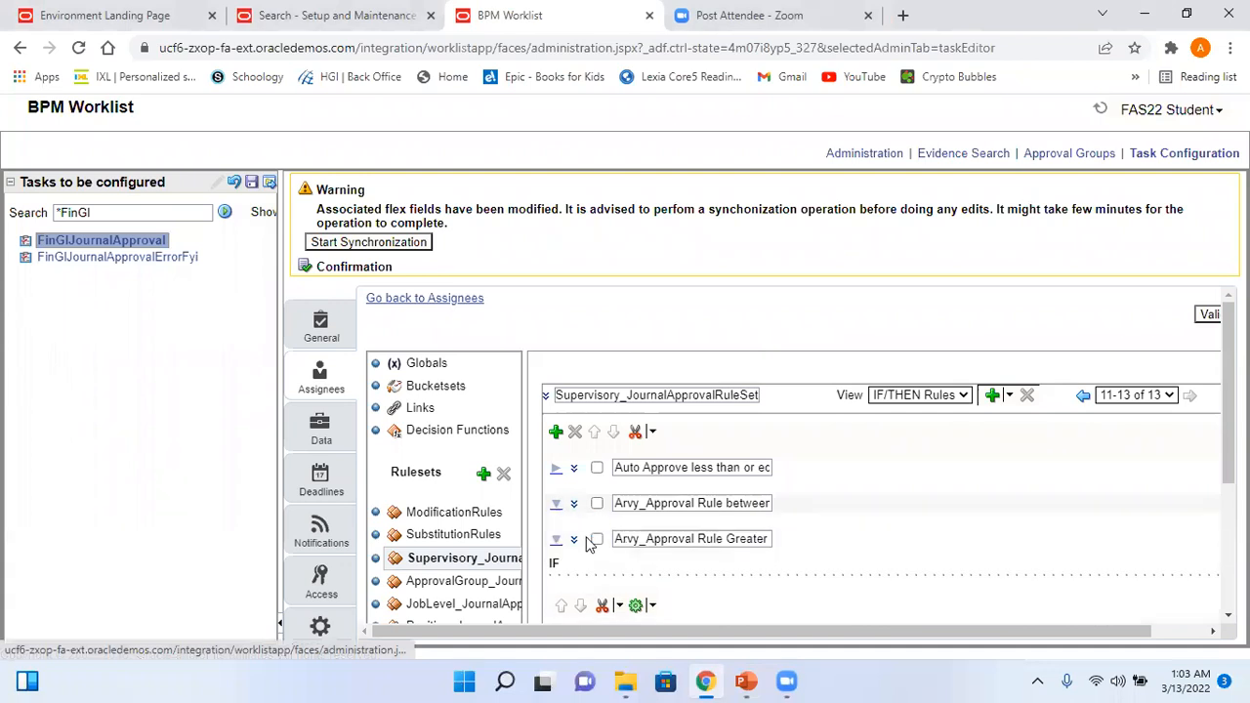
pyautogui.click(557, 540)
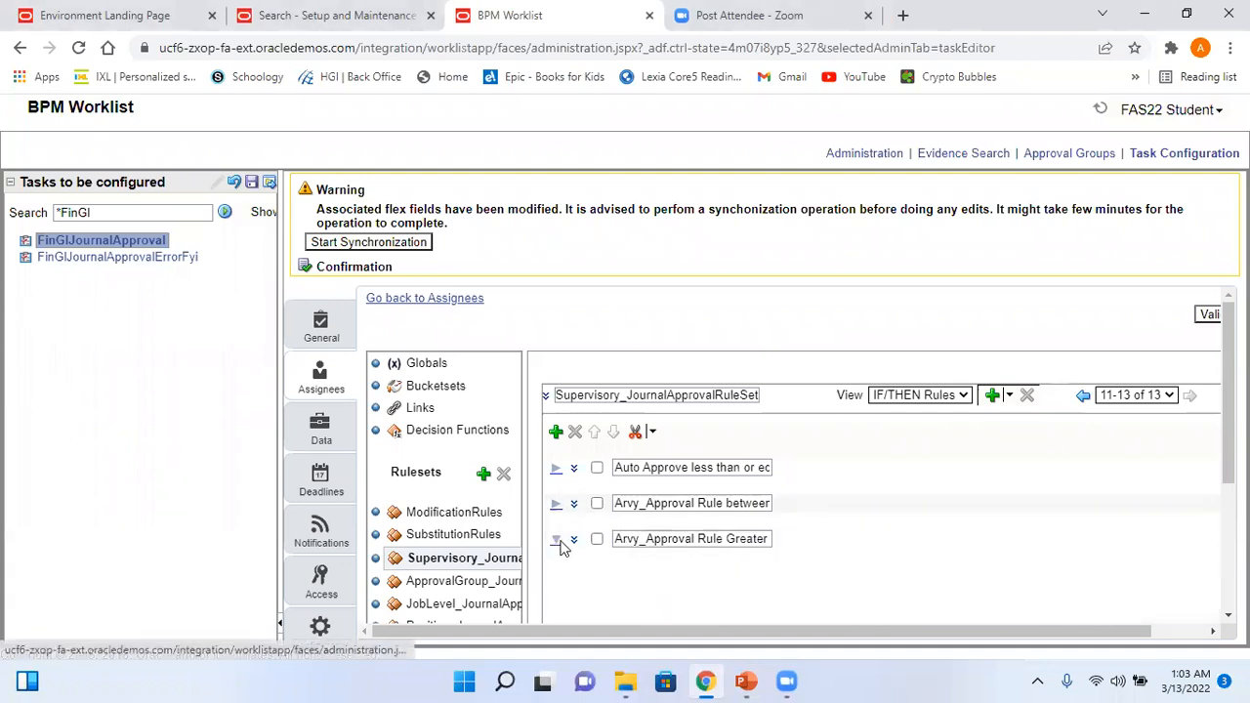
pyautogui.click(597, 503)
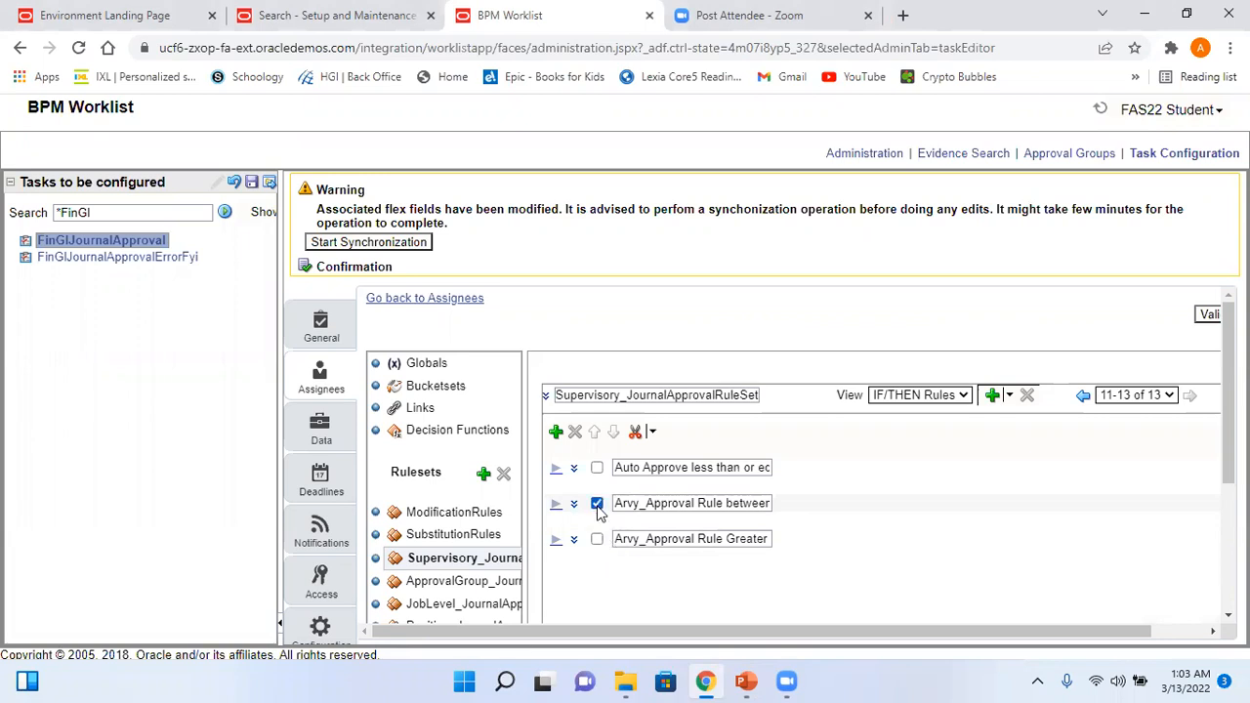
pyautogui.click(652, 432)
pyautogui.click(684, 471)
pyautogui.click(652, 432)
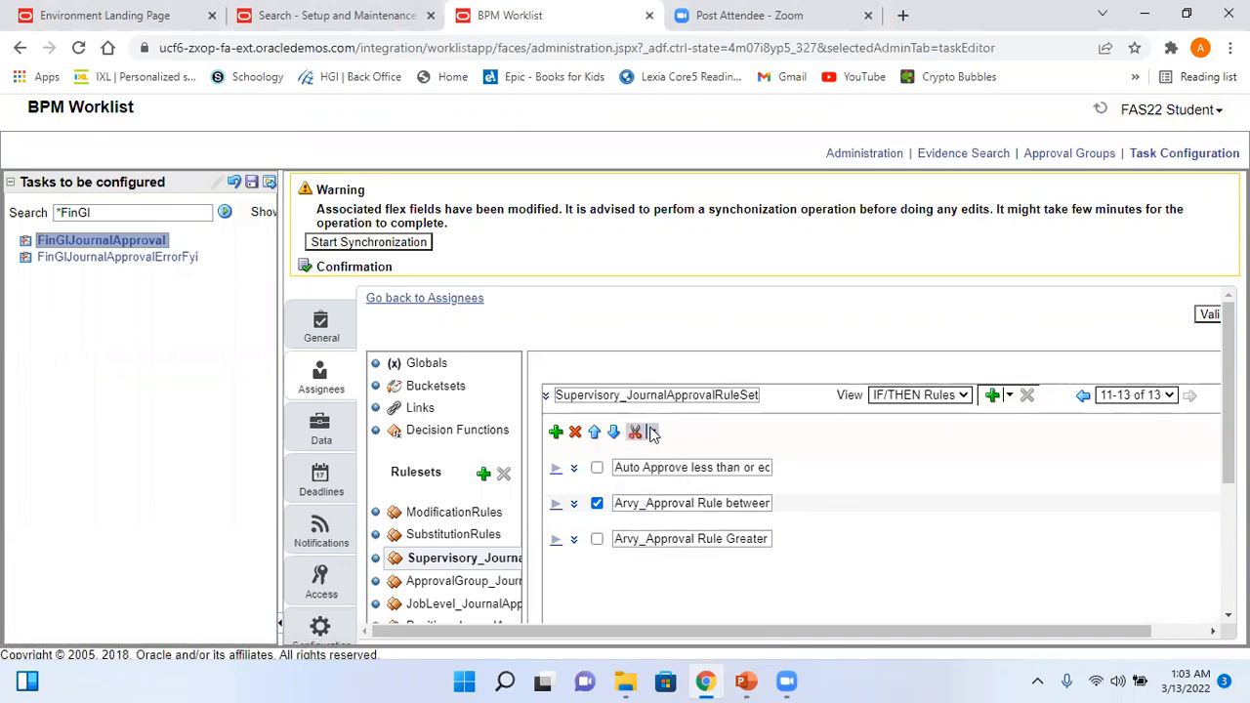
pyautogui.click(689, 491)
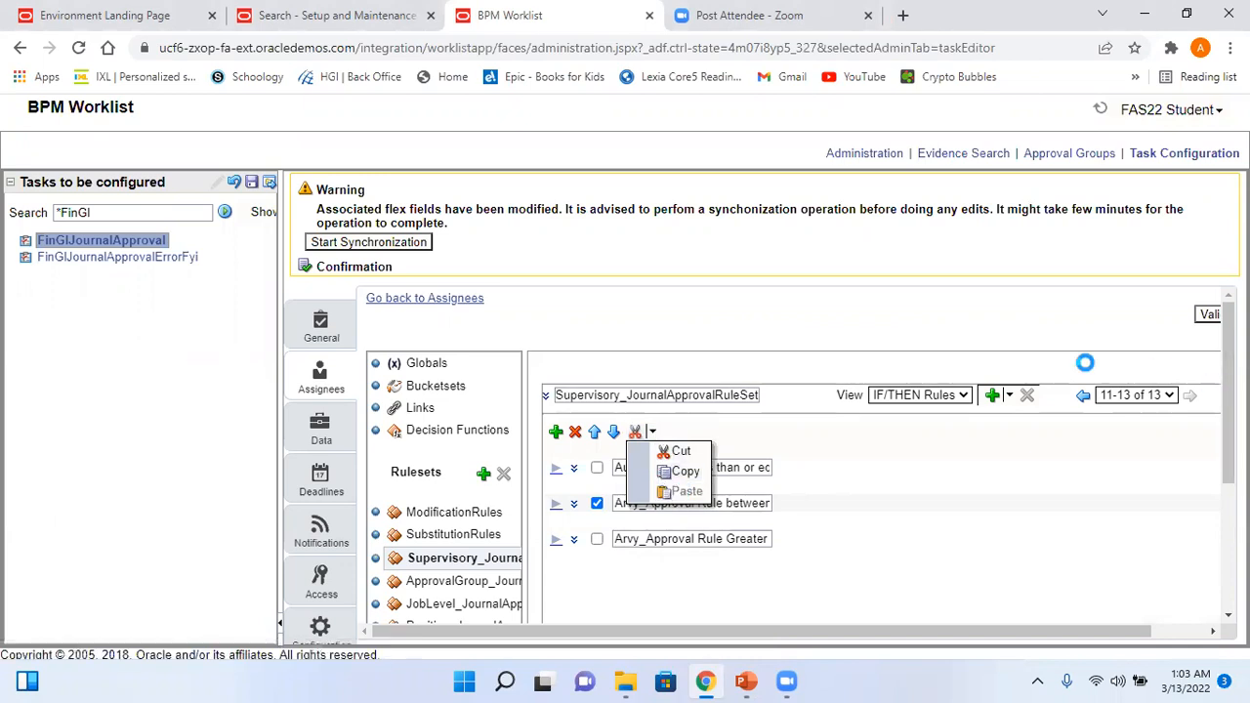
# - Rename the last rule to Arvy_Approval Rule Less than or equal to 500
pyautogui.click(673, 579)
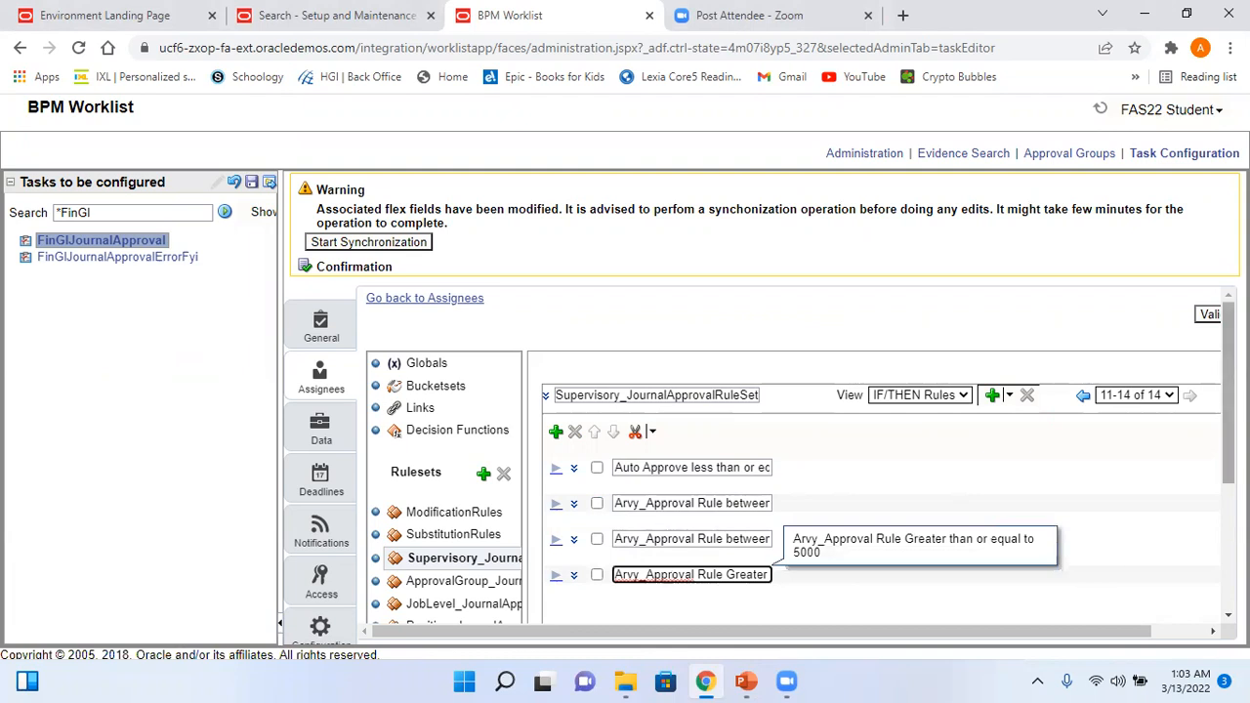
pyautogui.scroll(-2, 781, 507)
pyautogui.press('Right')
pyautogui.press('Right')
pyautogui.press('Right')
pyautogui.press('Right')
pyautogui.press('Right')
pyautogui.press('Right')
pyautogui.press('Right')
pyautogui.press('Right')
pyautogui.press('Right')
pyautogui.press('Right')
pyautogui.press('Right')
pyautogui.press('Right')
pyautogui.press('Right')
pyautogui.press('Right')
pyautogui.press('Right')
pyautogui.press('Right')
pyautogui.press('Right')
pyautogui.press('Right')
pyautogui.press('Right')
pyautogui.press('Right')
pyautogui.press('Right')
pyautogui.press('Right')
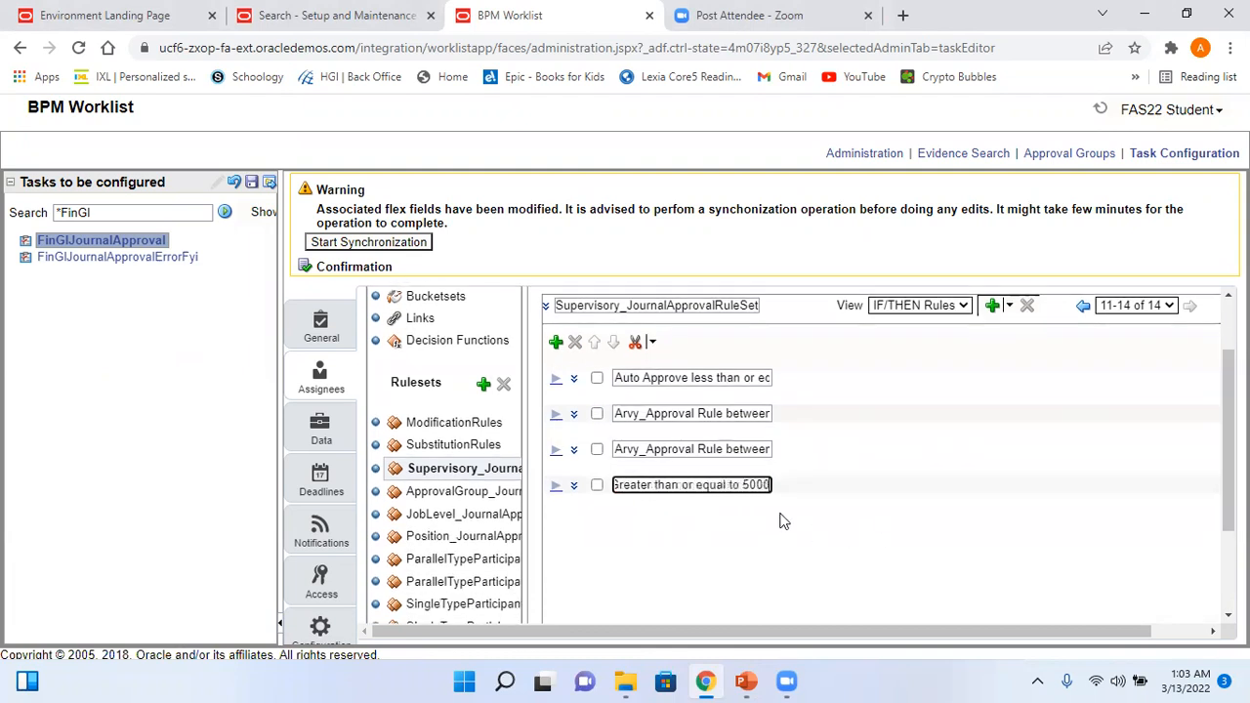
pyautogui.press('BackSpace')
pyautogui.press('BackSpace')
pyautogui.press('BackSpace')
pyautogui.press('BackSpace')
pyautogui.press('BackSpace')
pyautogui.press('BackSpace')
pyautogui.press('BackSpace')
pyautogui.press('BackSpace')
pyautogui.press('BackSpace')
pyautogui.press('BackSpace')
pyautogui.press('BackSpace')
pyautogui.press('BackSpace')
pyautogui.press('BackSpace')
pyautogui.press('BackSpace')
pyautogui.press('BackSpace')
pyautogui.press('BackSpace')
pyautogui.press('BackSpace')
pyautogui.press('BackSpace')
pyautogui.press('BackSpace')
pyautogui.press('BackSpace')
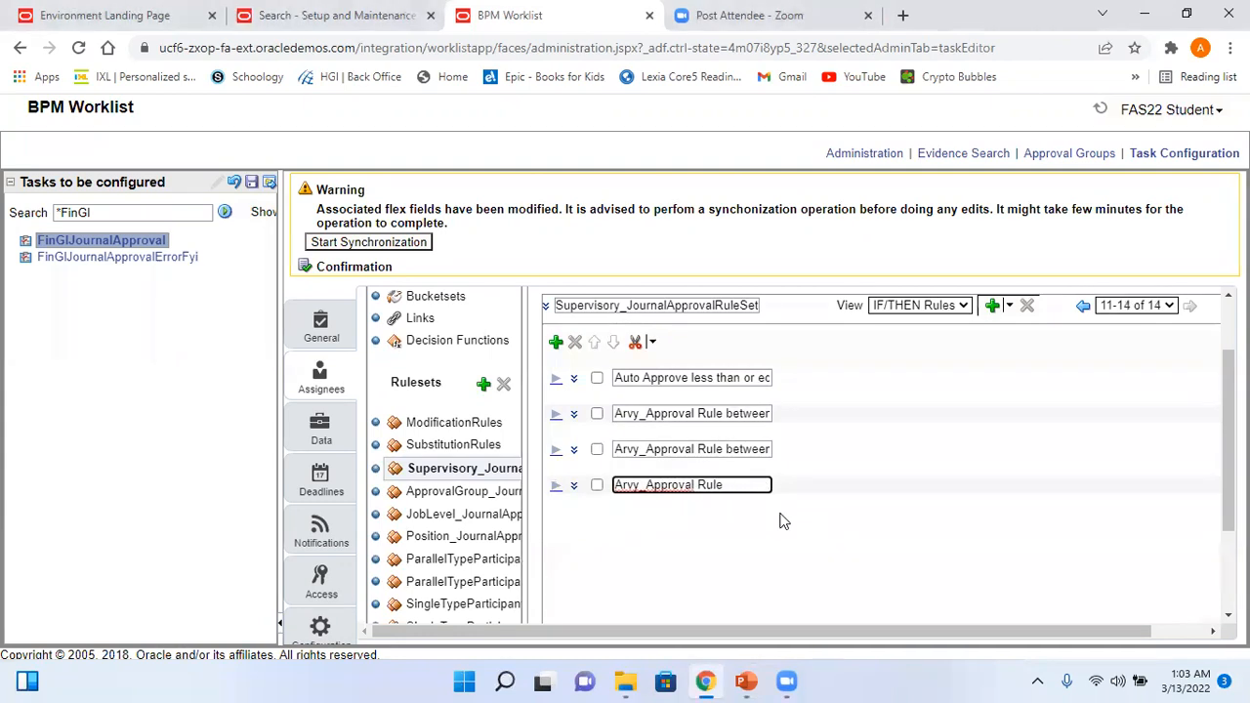
pyautogui.write('Less than o')
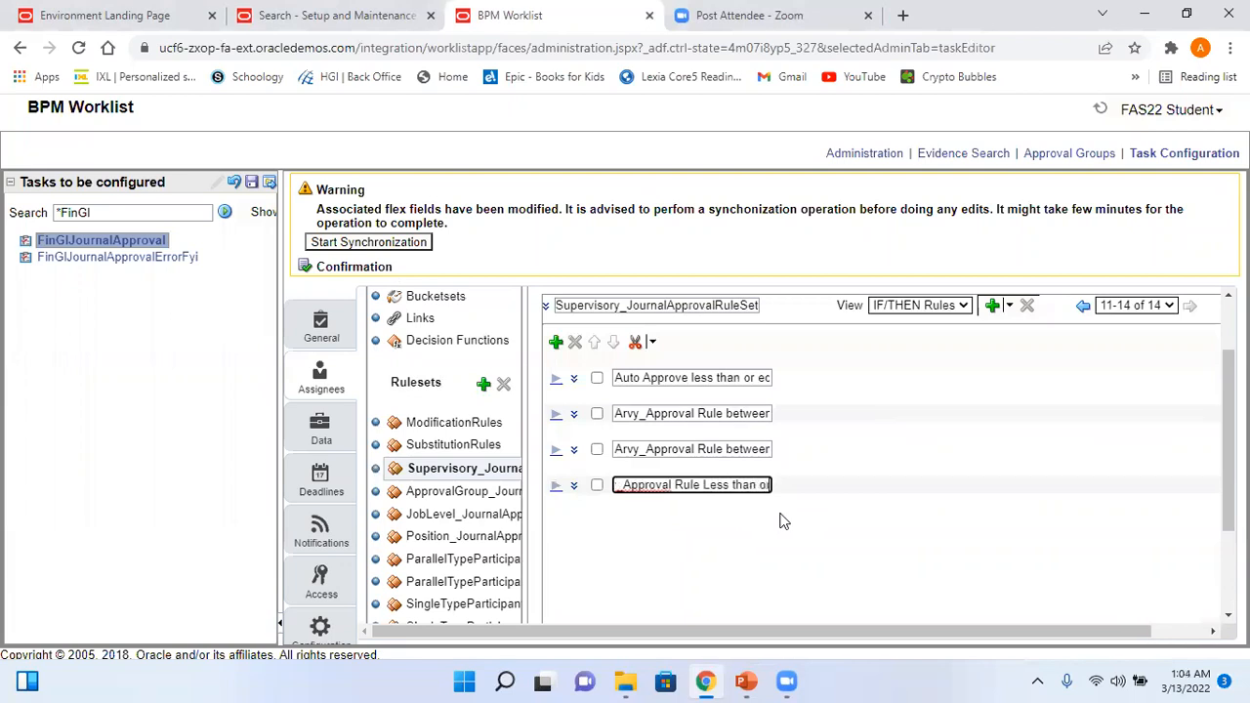
pyautogui.write('r equal to')
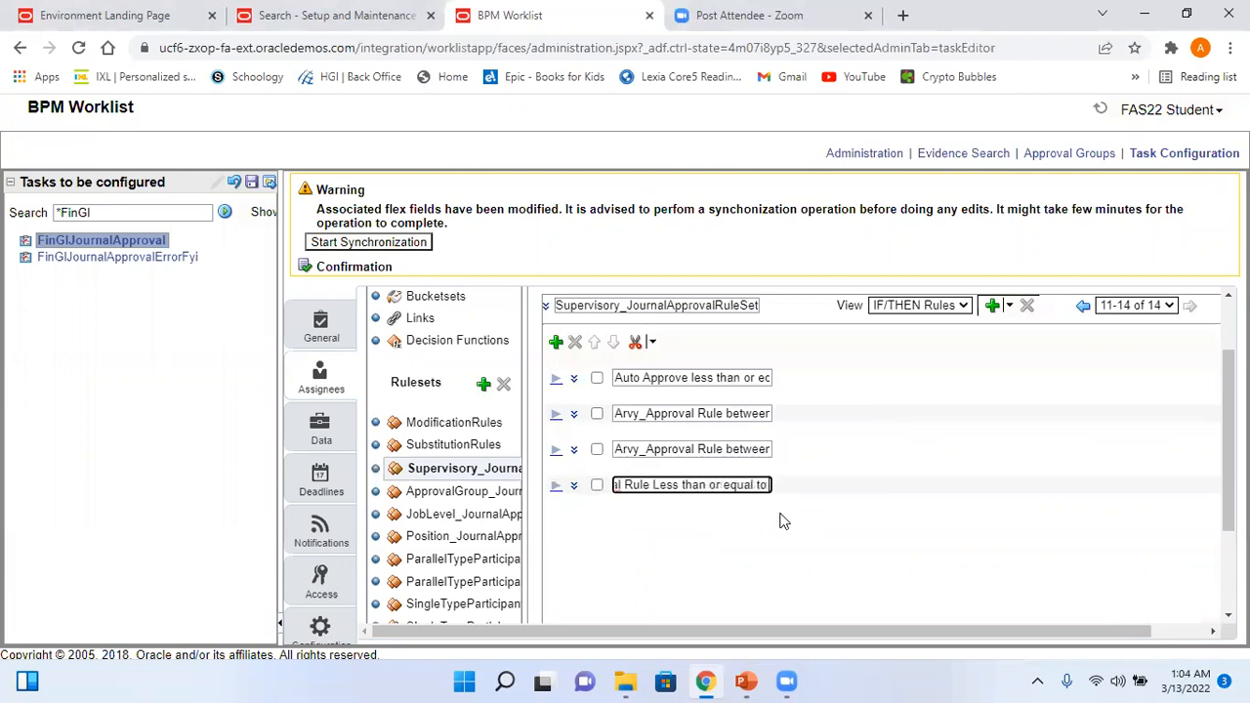
pyautogui.write(' 500')
pyautogui.hotkey('ctrl', 'a')
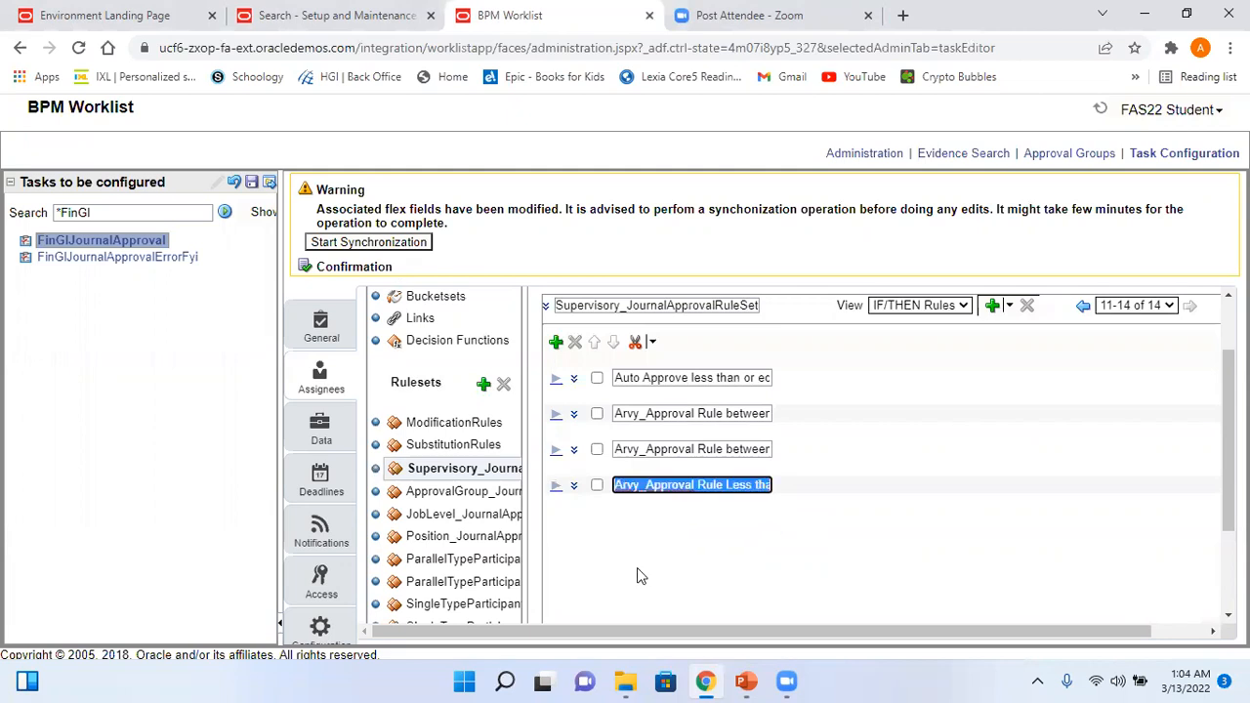
# - Change the last rule's amount condition to same or less than 500
pyautogui.click(556, 488)
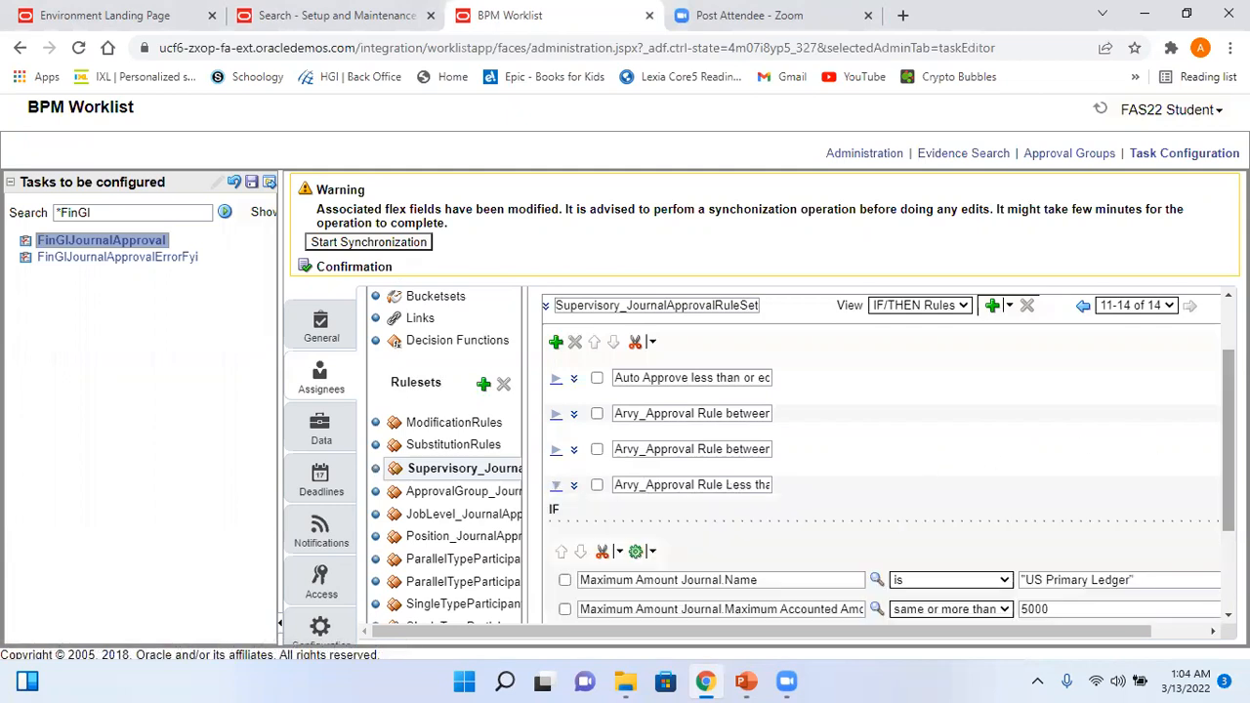
pyautogui.scroll(-3, 1025, 513)
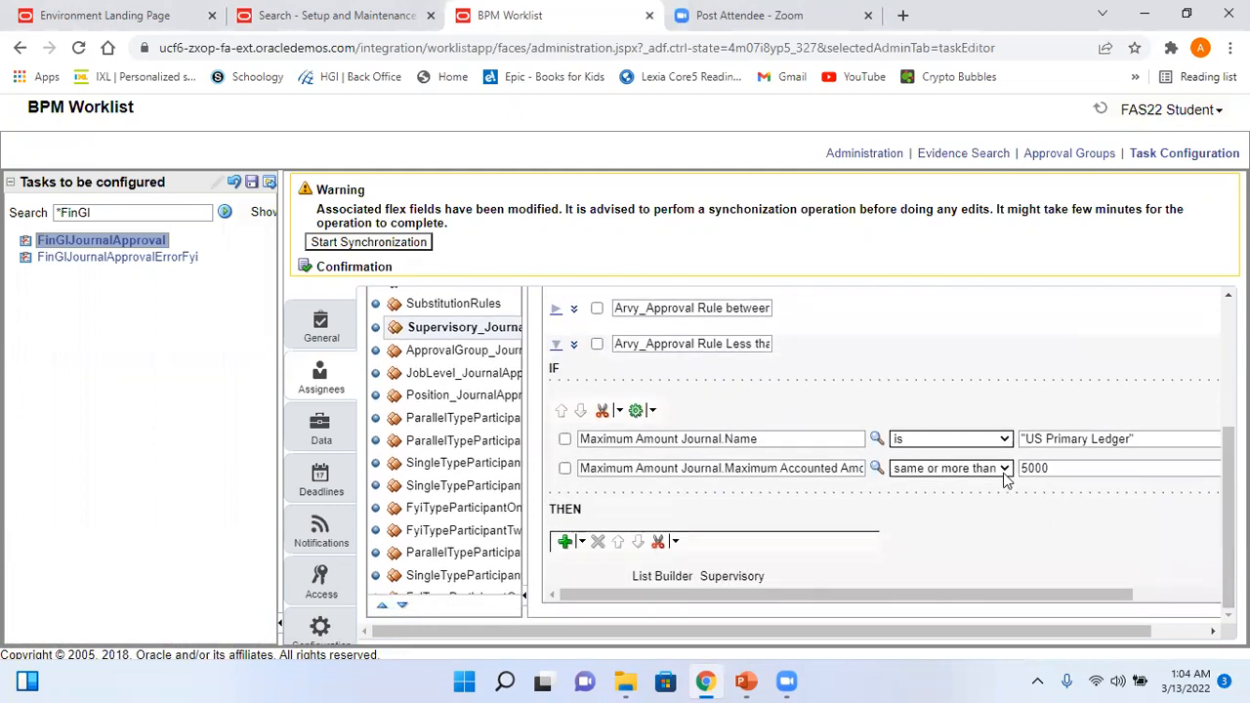
pyautogui.click(1004, 468)
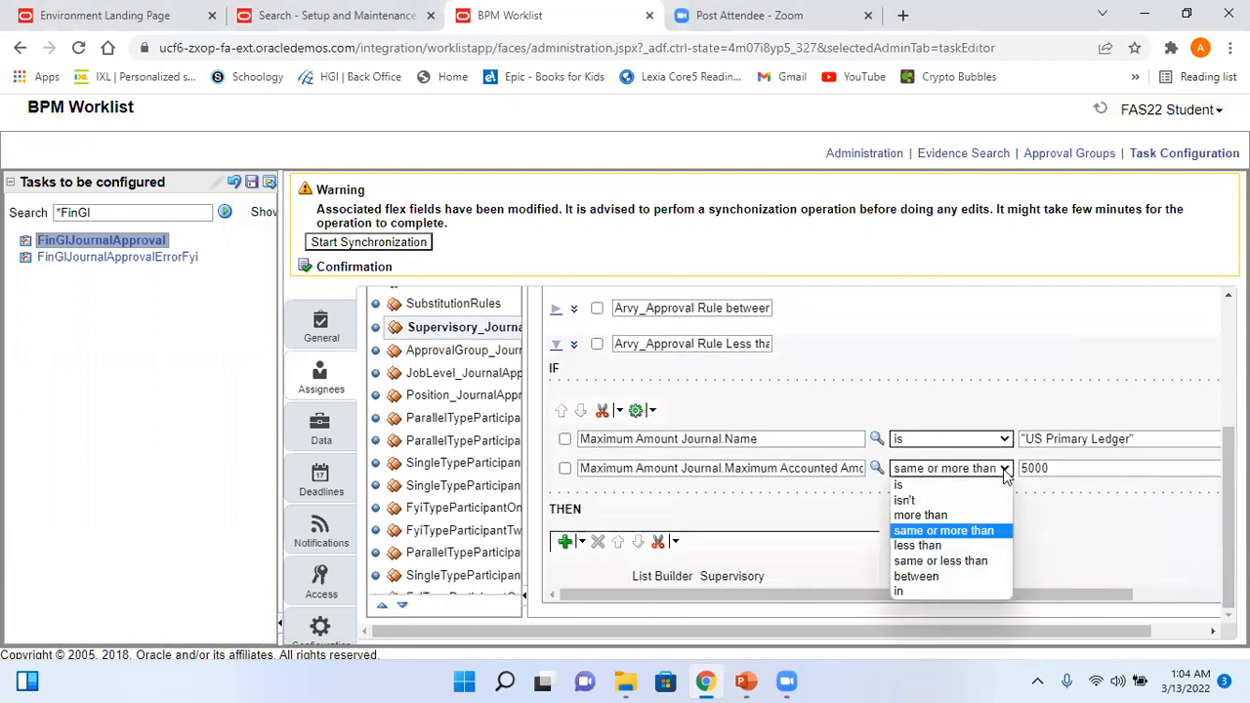
pyautogui.click(955, 569)
pyautogui.click(1072, 470)
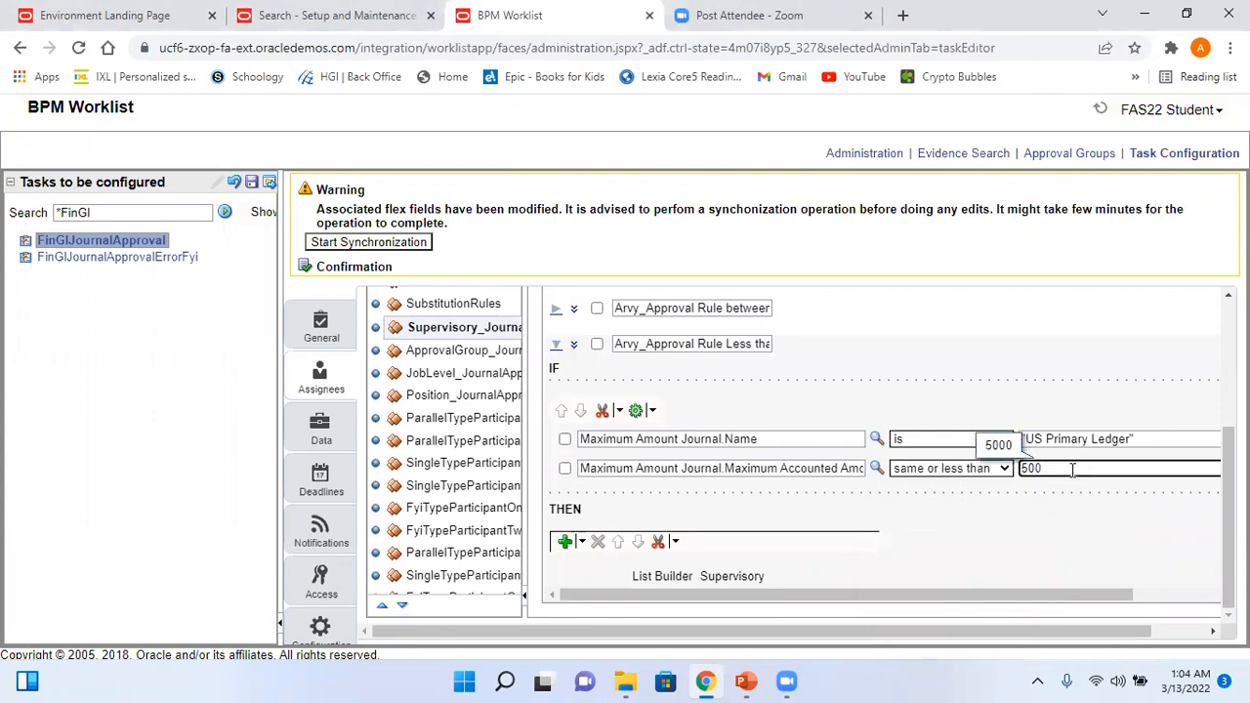
pyautogui.click(1045, 501)
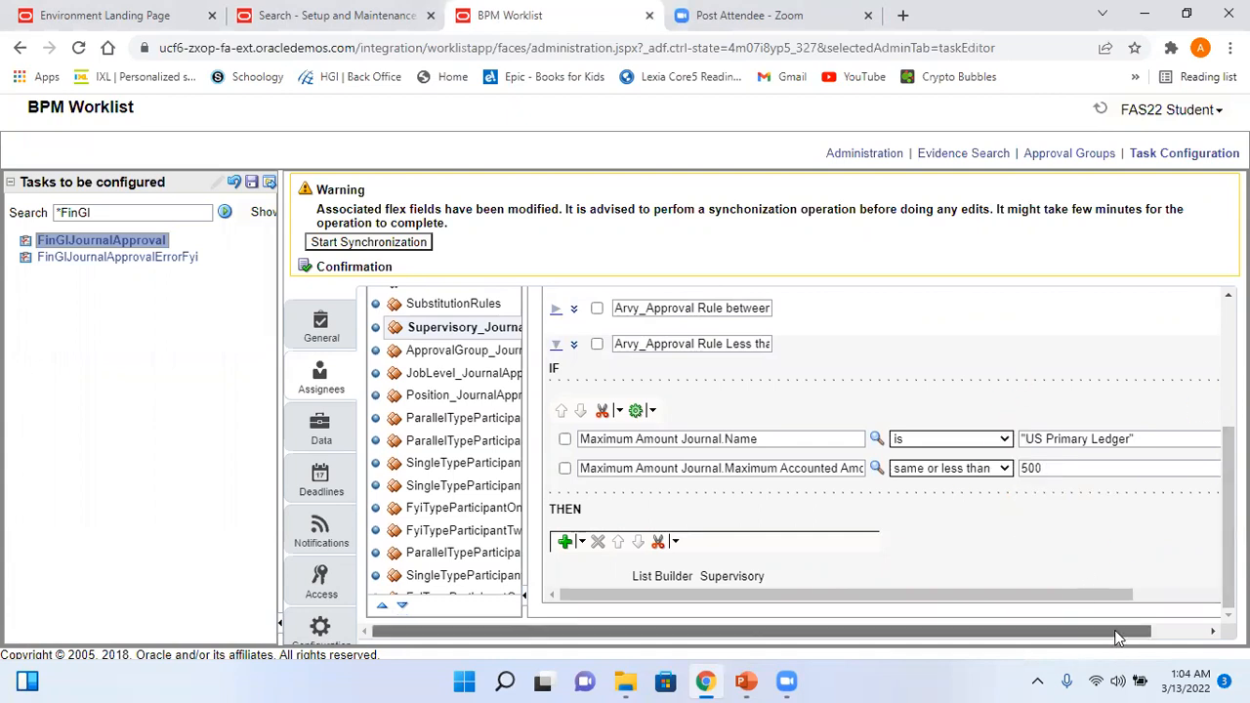
pyautogui.moveTo(1118, 636); pyautogui.dragTo(1174, 636)
# - Set its action to 1 approval level with auto action enabled as APPROVE
pyautogui.scroll(-3, 712, 478)
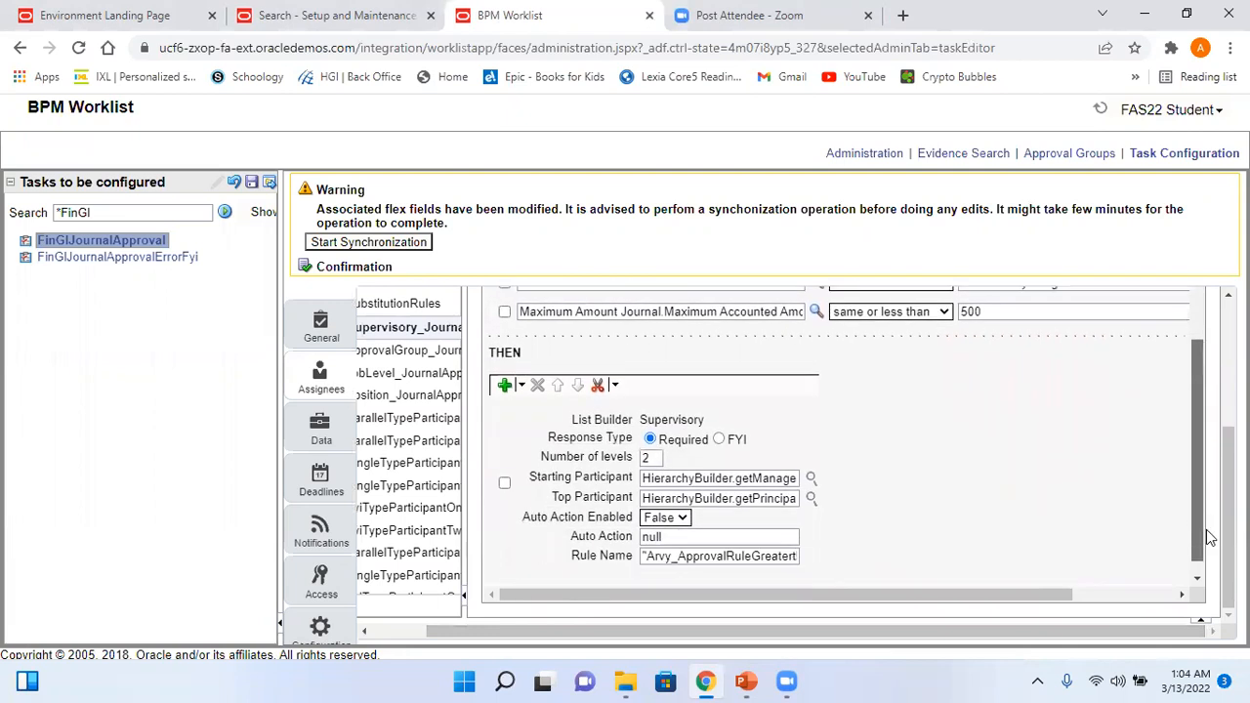
pyautogui.click(620, 442)
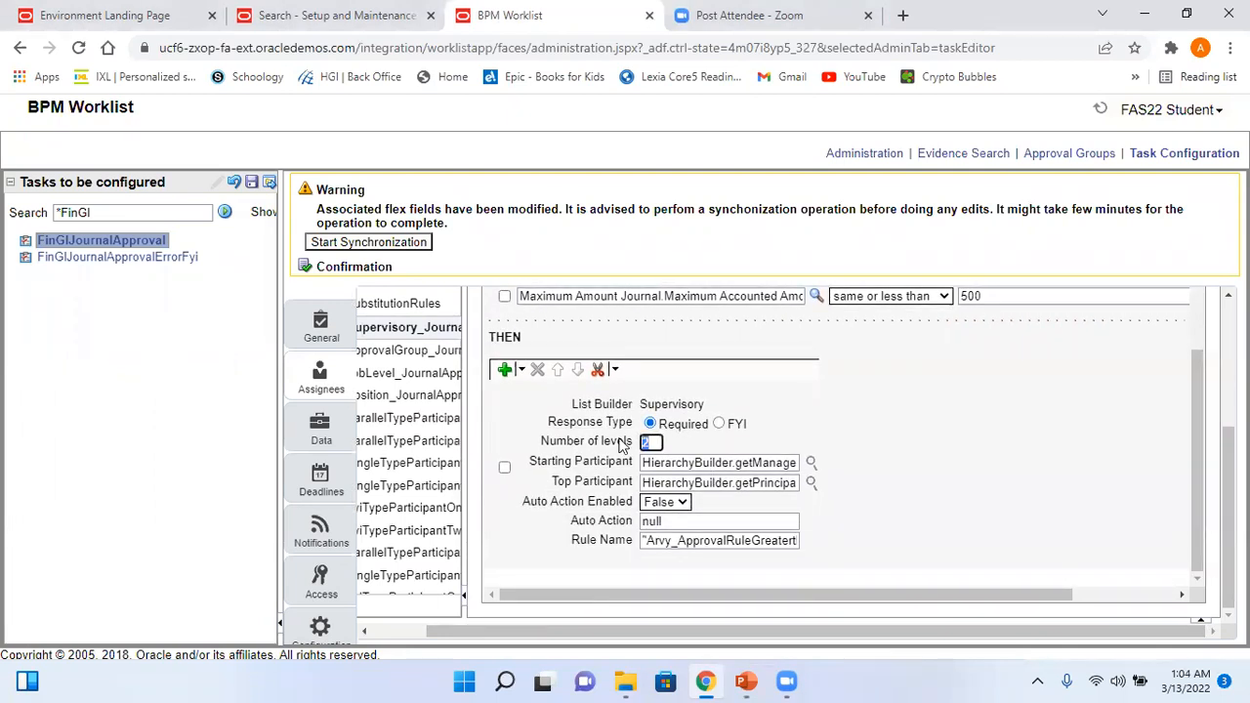
pyautogui.click(680, 504)
pyautogui.click(672, 520)
pyautogui.click(593, 525)
pyautogui.write('"APPROVE')
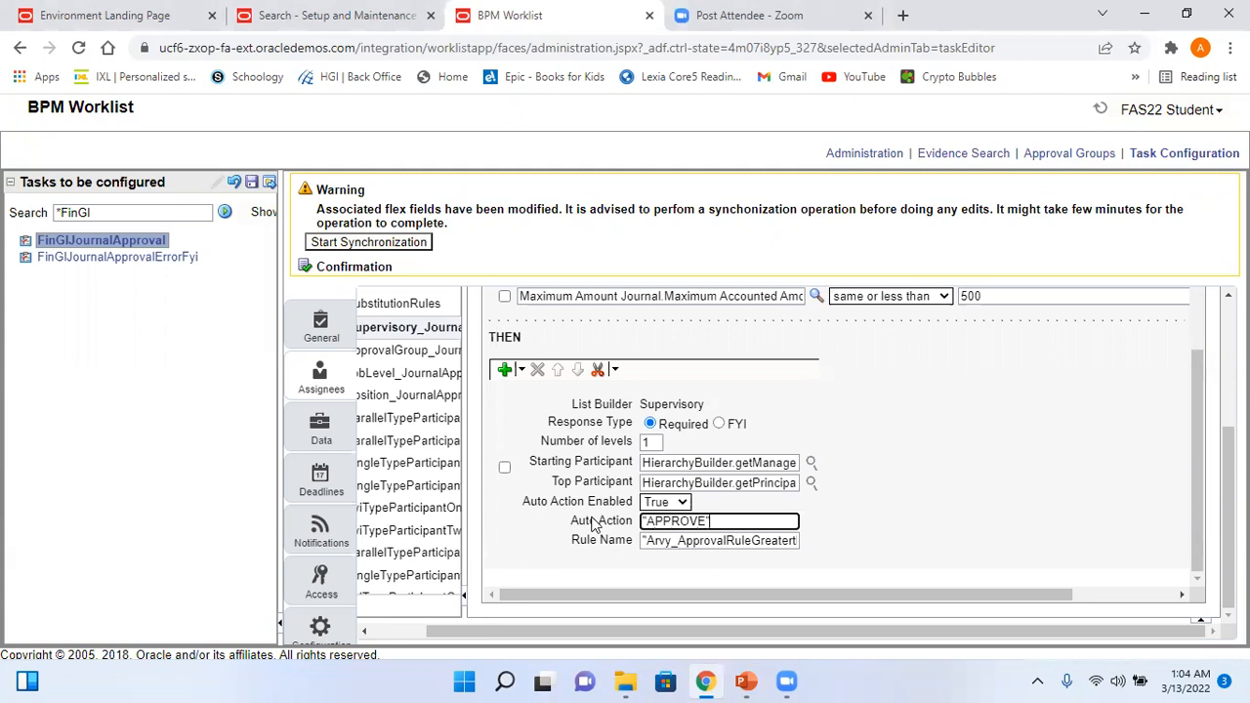
# - Replace the action's Rule Name and remove its spaces so it ends Lessthanorequalto500
pyautogui.moveTo(647, 540); pyautogui.dragTo(723, 583)
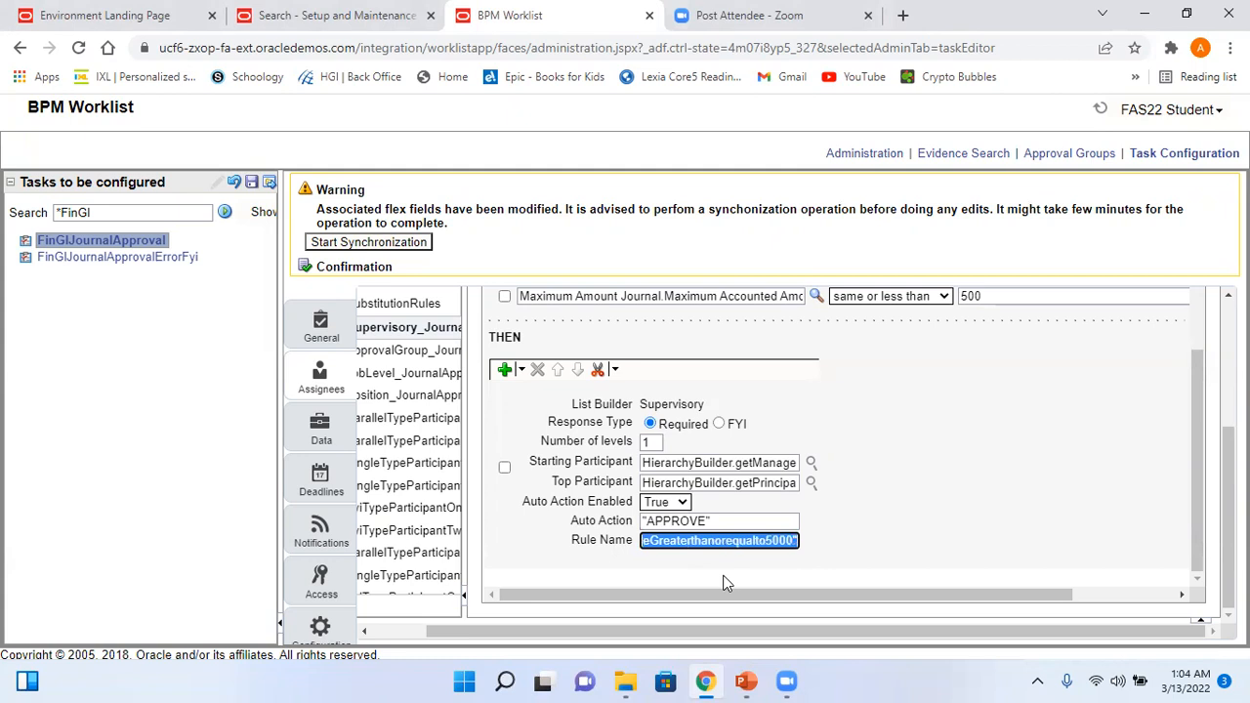
pyautogui.hotkey('ctrl', 'v')
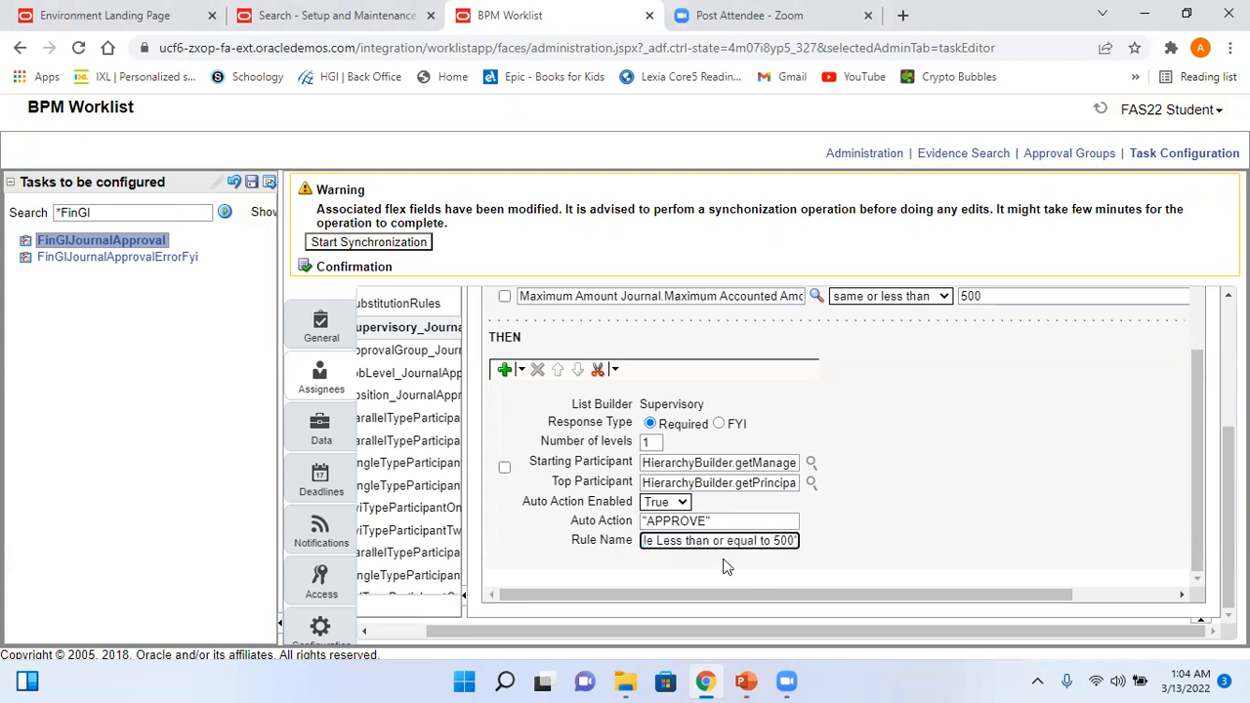
pyautogui.press('Home')
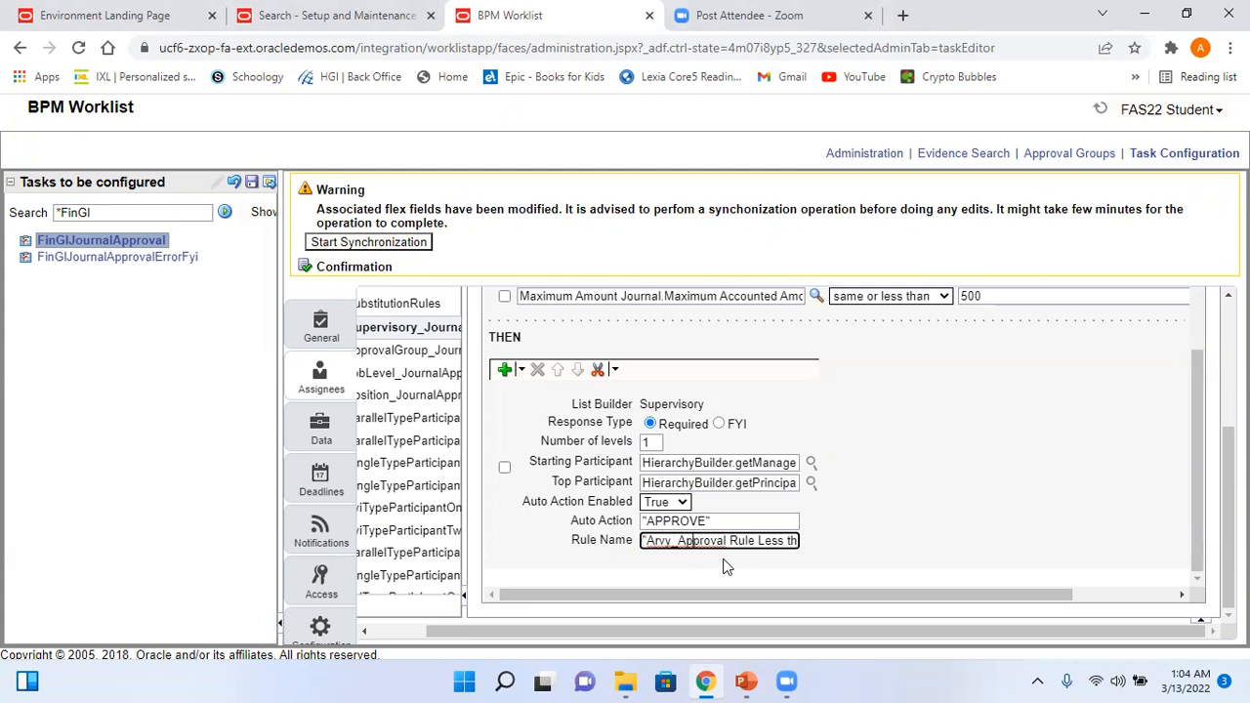
pyautogui.press('BackSpace')
pyautogui.press('Right')
pyautogui.press('Right')
pyautogui.press('Right')
pyautogui.press('Right')
pyautogui.press('Right')
pyautogui.press('BackSpace')
pyautogui.press('Right')
pyautogui.press('Right')
pyautogui.press('Right')
pyautogui.press('Right')
pyautogui.press('Right')
pyautogui.press('BackSpace')
pyautogui.press('Right')
pyautogui.press('Right')
pyautogui.press('Right')
pyautogui.press('Right')
pyautogui.press('Right')
pyautogui.press('Right')
pyautogui.press('BackSpace')
pyautogui.press('Right')
pyautogui.press('Right')
pyautogui.press('BackSpace')
pyautogui.press('Right')
pyautogui.press('Right')
pyautogui.press('Right')
pyautogui.press('Right')
pyautogui.press('Right')
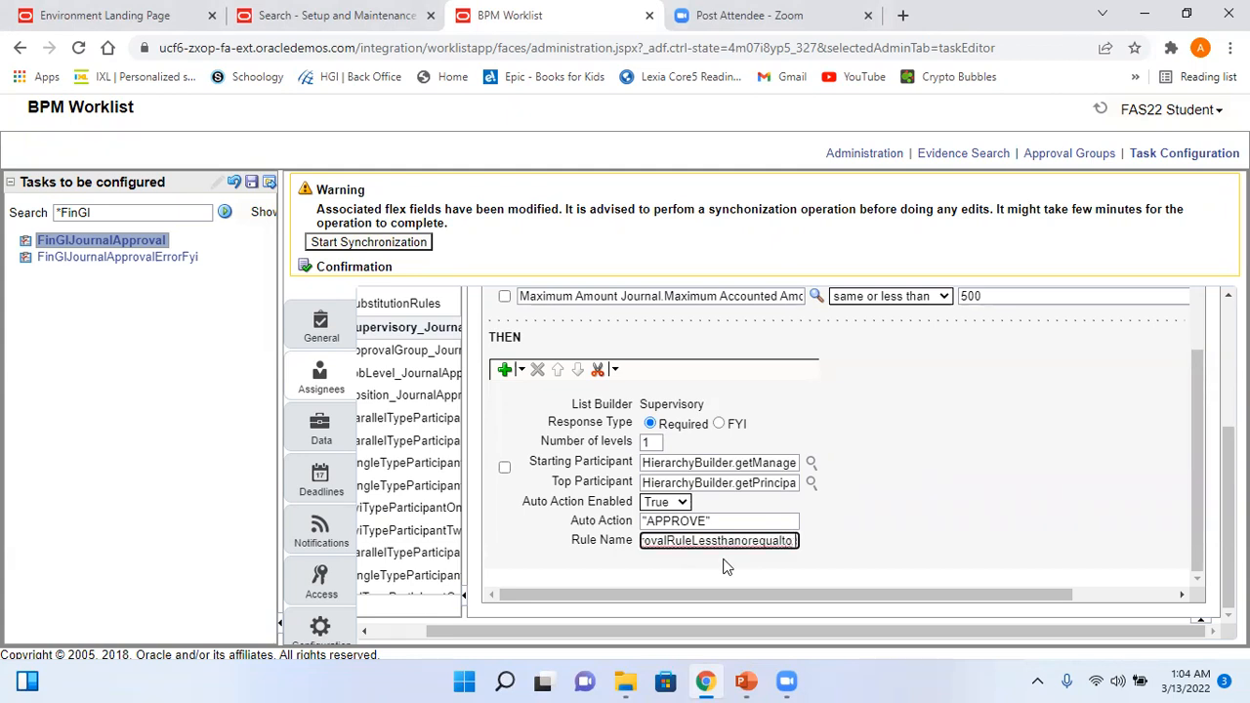
pyautogui.press('Right')
pyautogui.press('BackSpace')
pyautogui.press('Right')
pyautogui.press('Right')
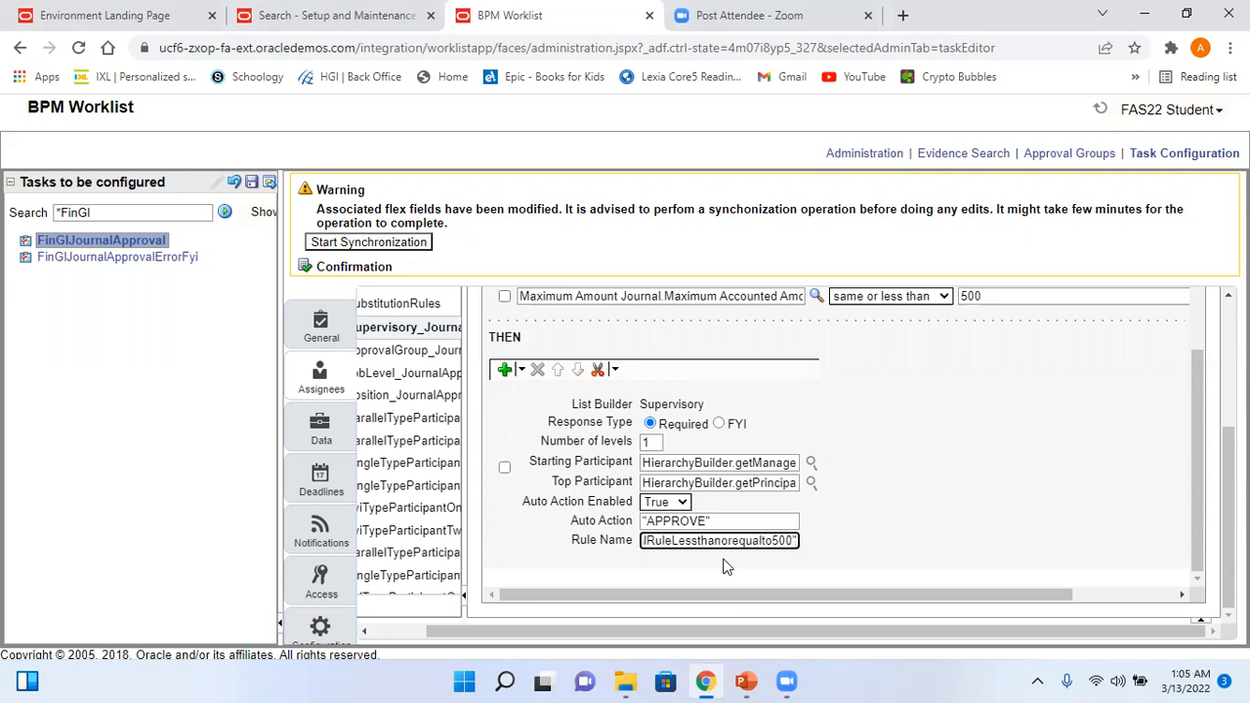
# - Save without a comment and dismiss the duplicate 'between 500 and 5000' alias error
pyautogui.click(251, 182)
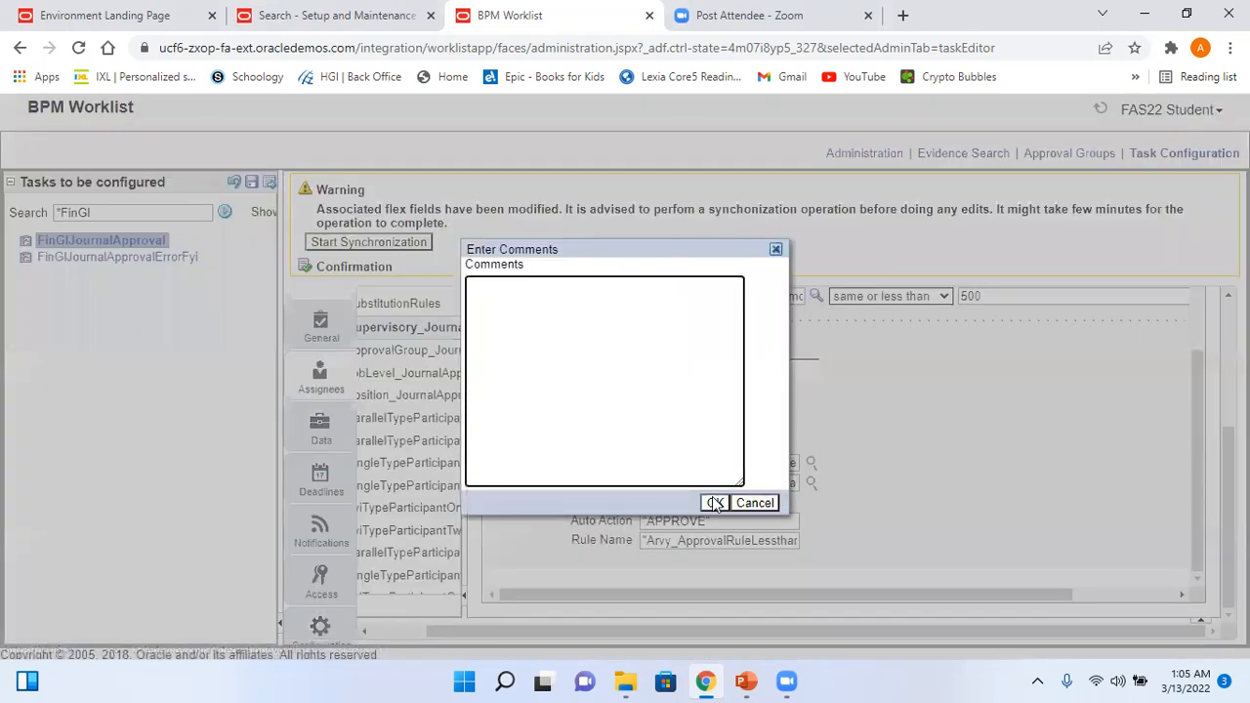
pyautogui.click(717, 504)
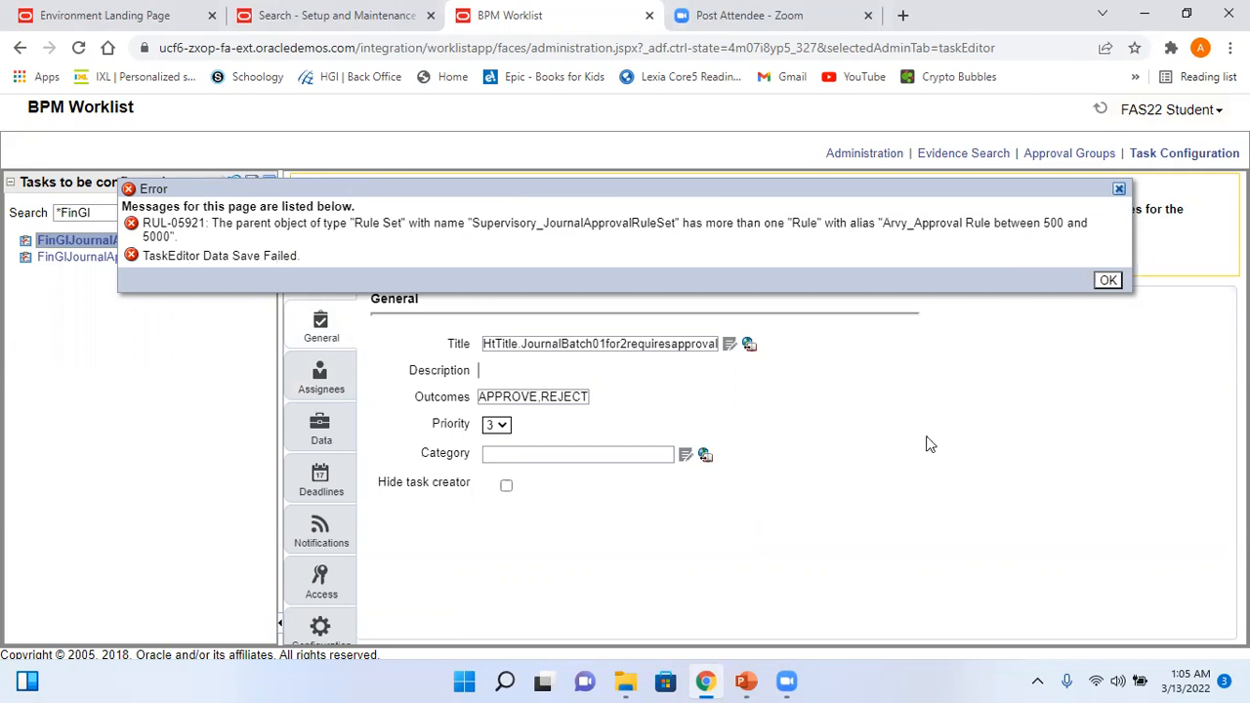
pyautogui.click(1107, 281)
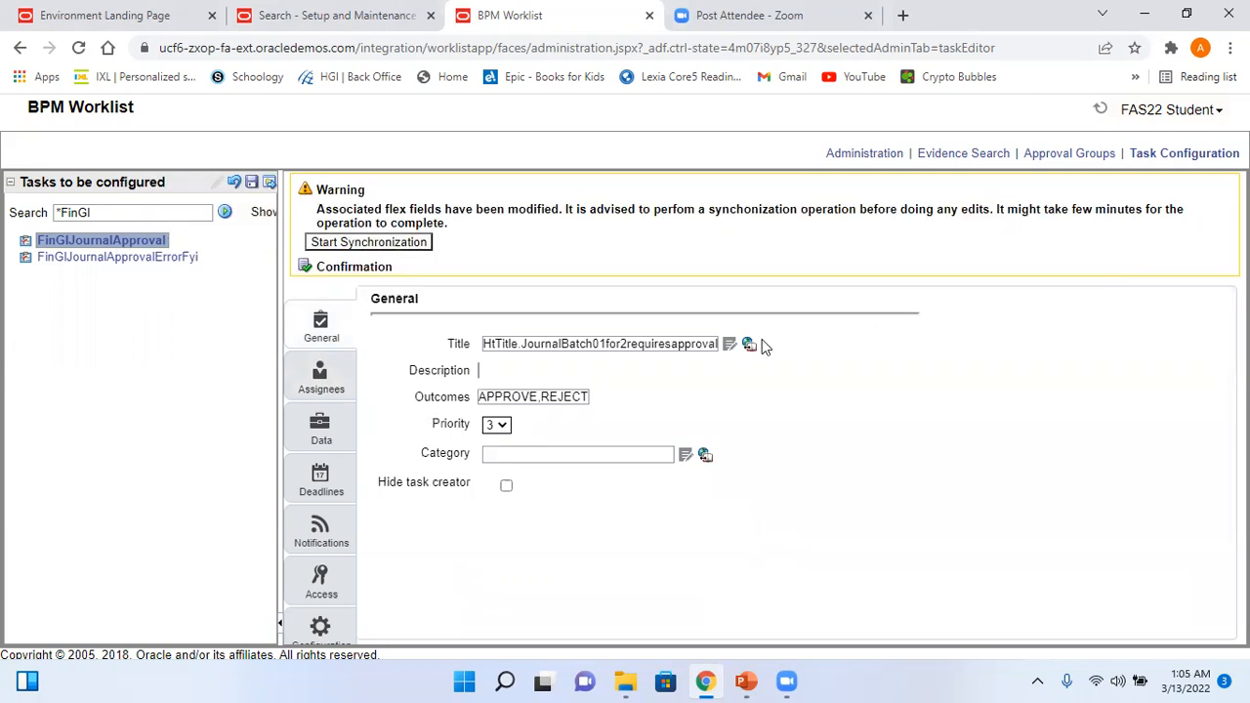
# - Return to the Assignees rules and read each supervisory rule's full name
pyautogui.click(323, 374)
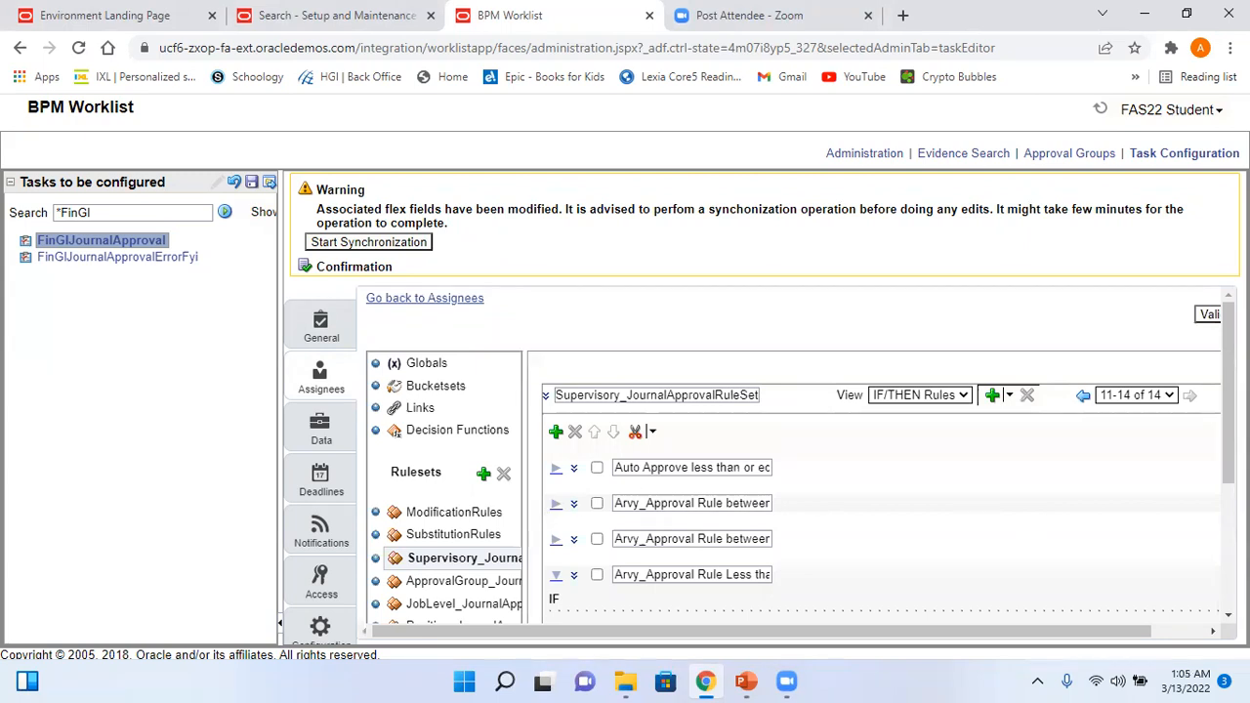
pyautogui.scroll(-2, 1228, 391)
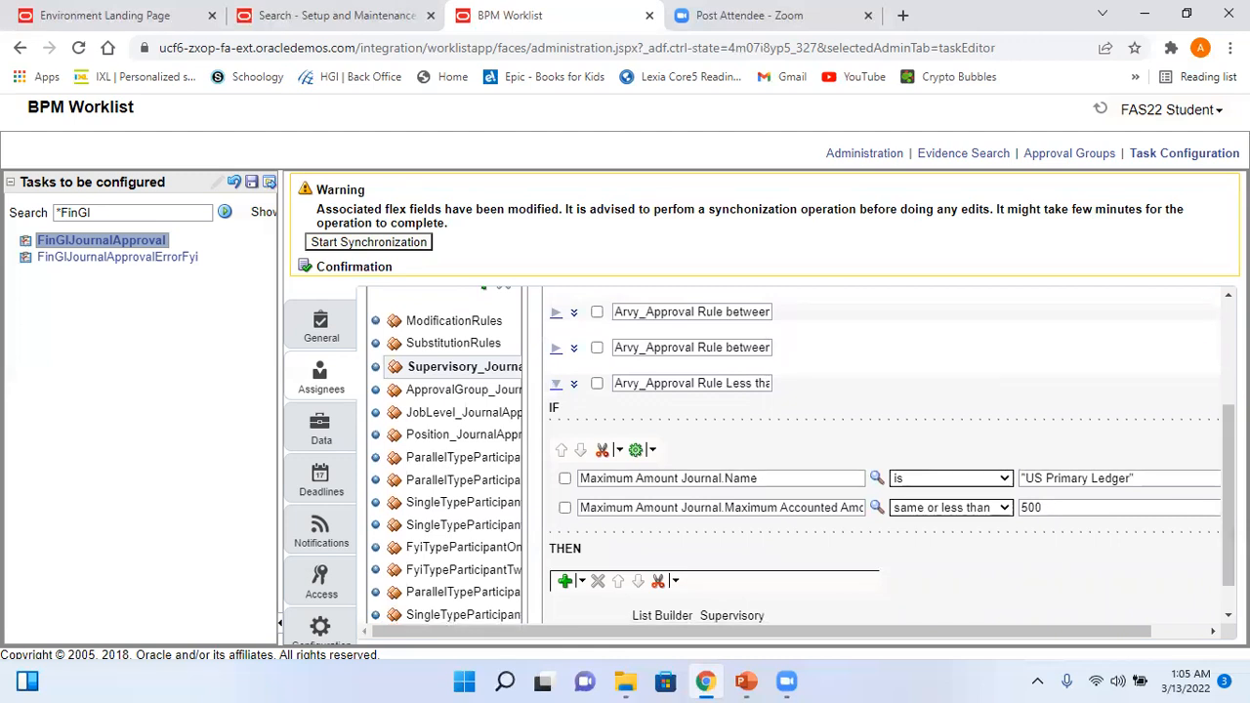
pyautogui.moveTo(732, 312); pyautogui.dragTo(793, 326)
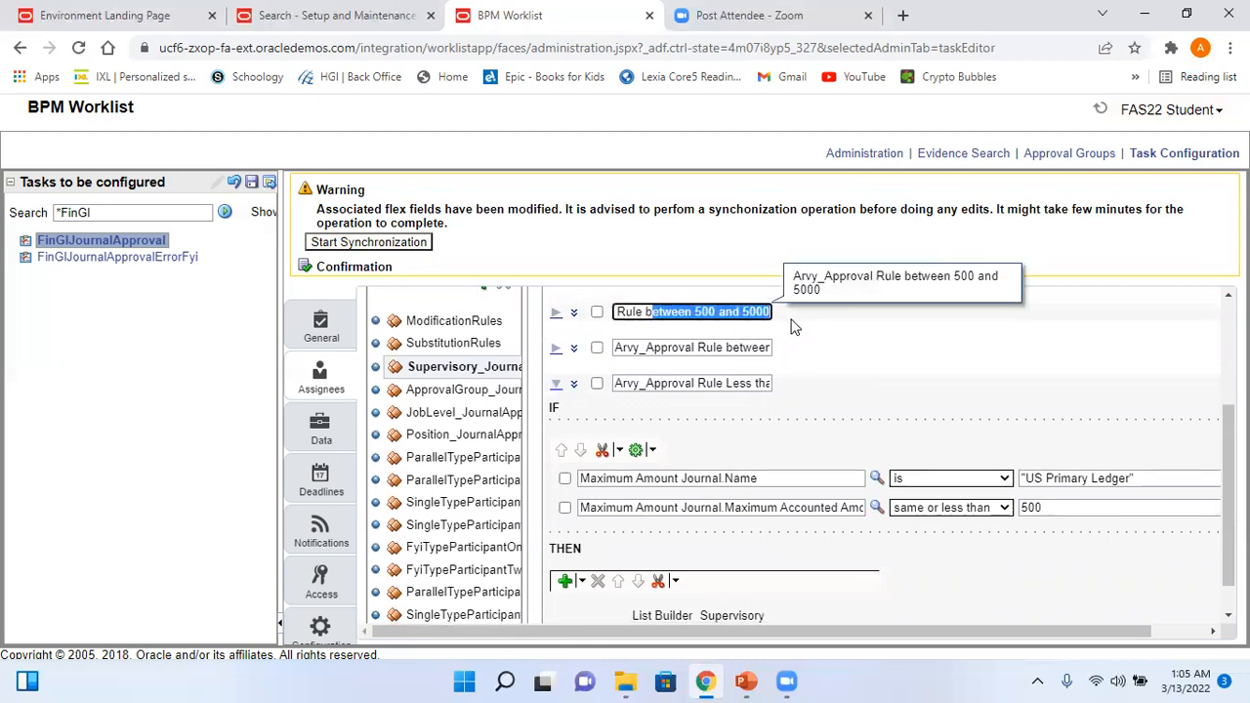
pyautogui.click(732, 348)
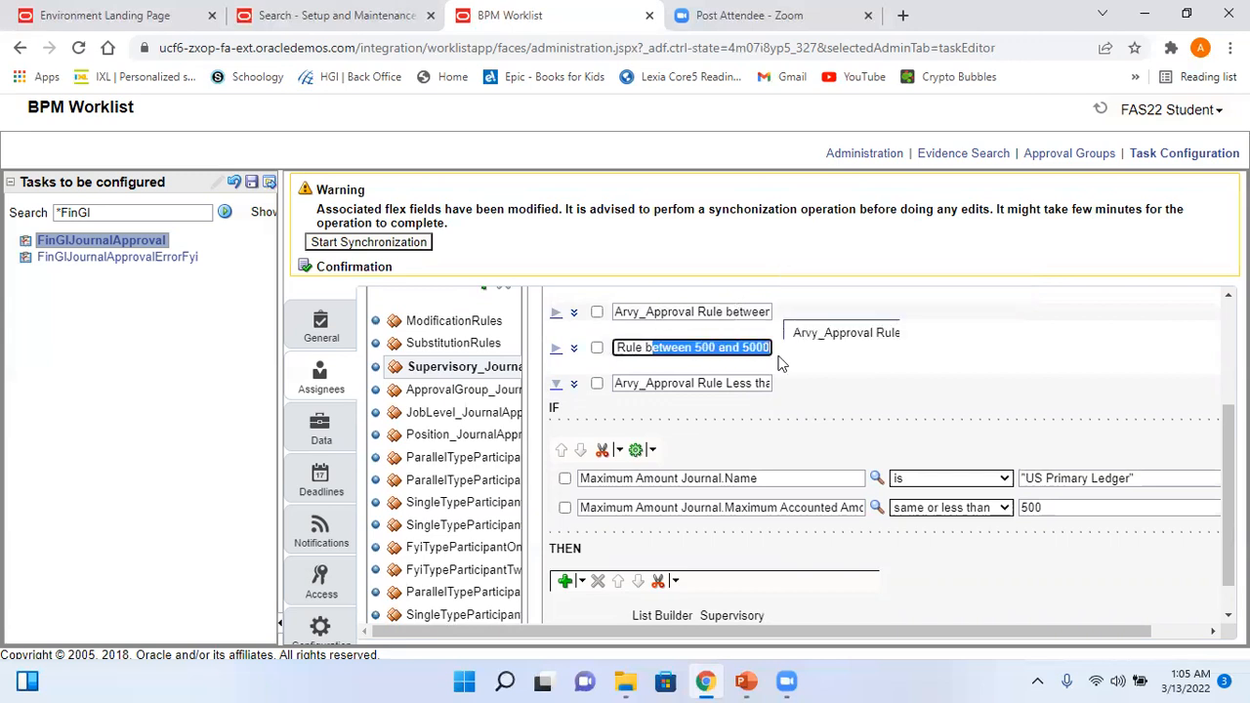
pyautogui.click(576, 388)
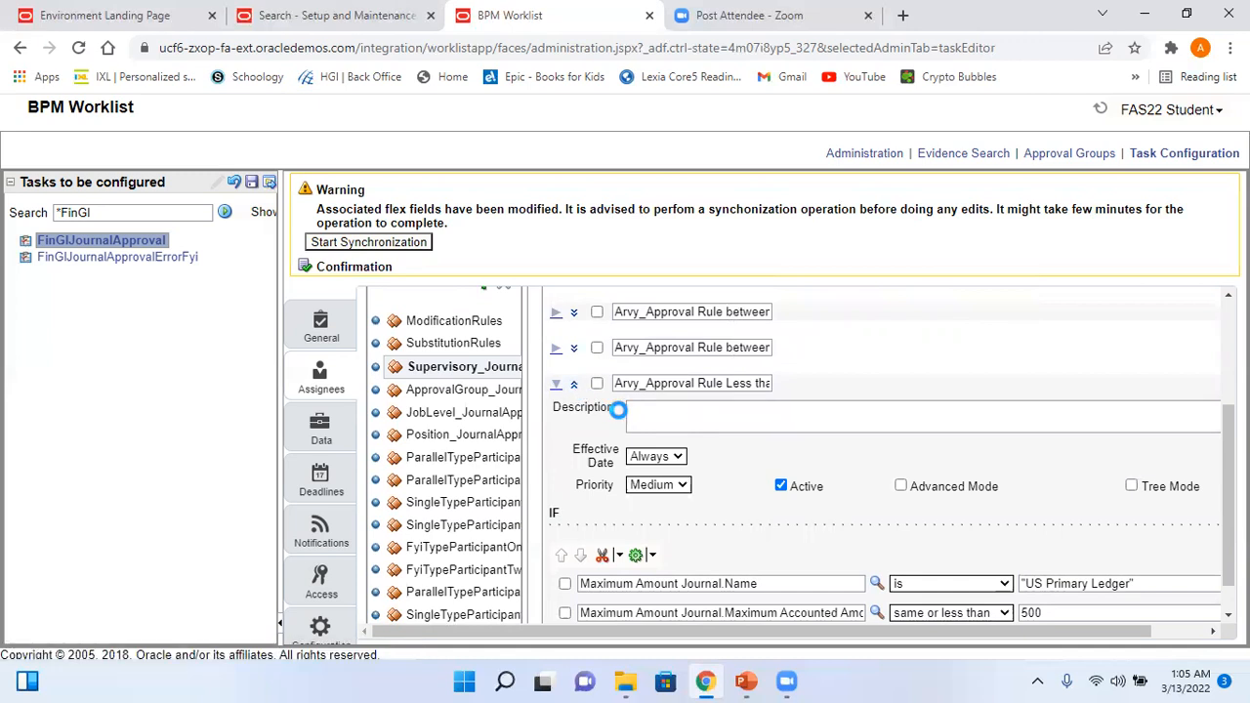
pyautogui.click(573, 387)
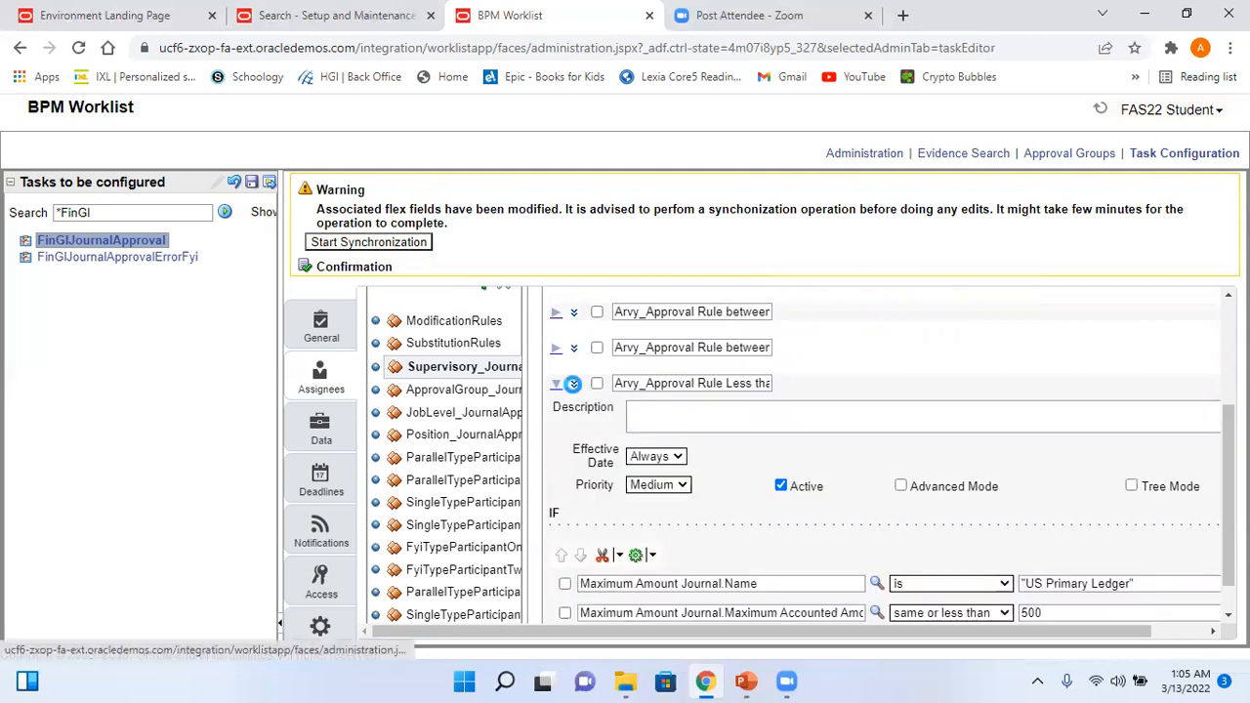
pyautogui.click(556, 386)
pyautogui.moveTo(668, 312); pyautogui.dragTo(775, 322)
pyautogui.moveTo(703, 347); pyautogui.dragTo(795, 361)
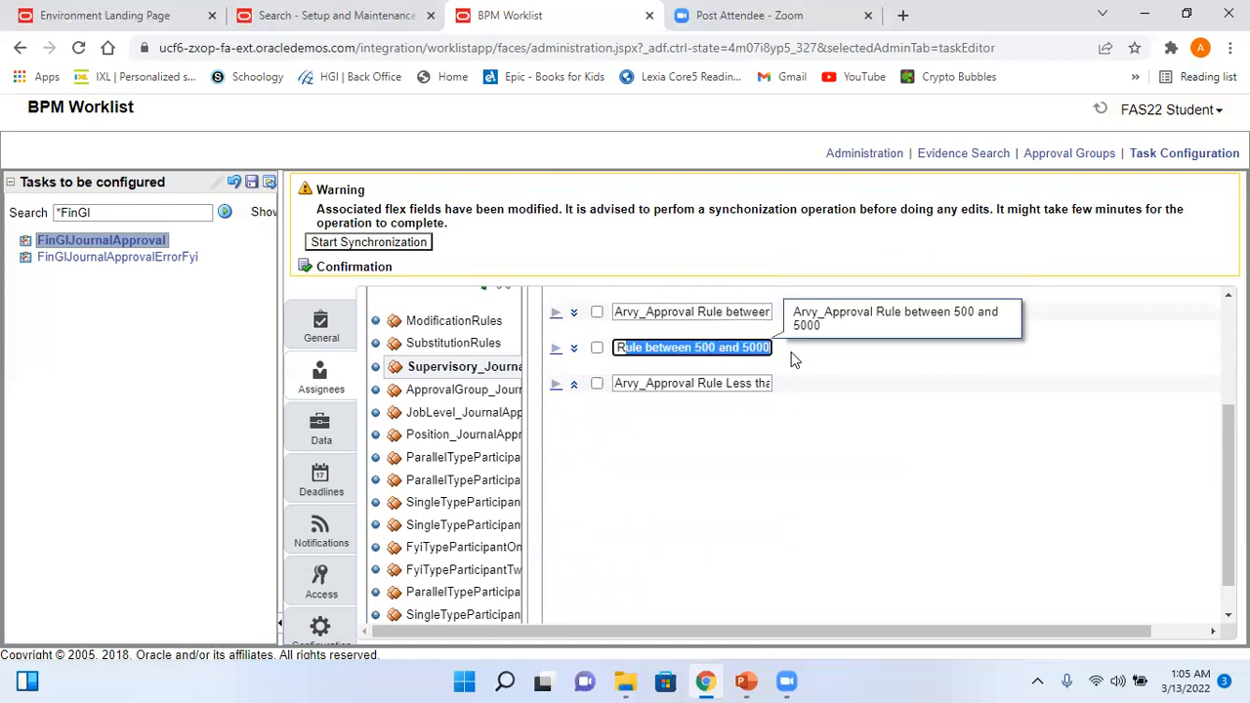
# - Expand the copied between 500 and 5000 rule to show Always, Medium priority, Active
pyautogui.click(574, 348)
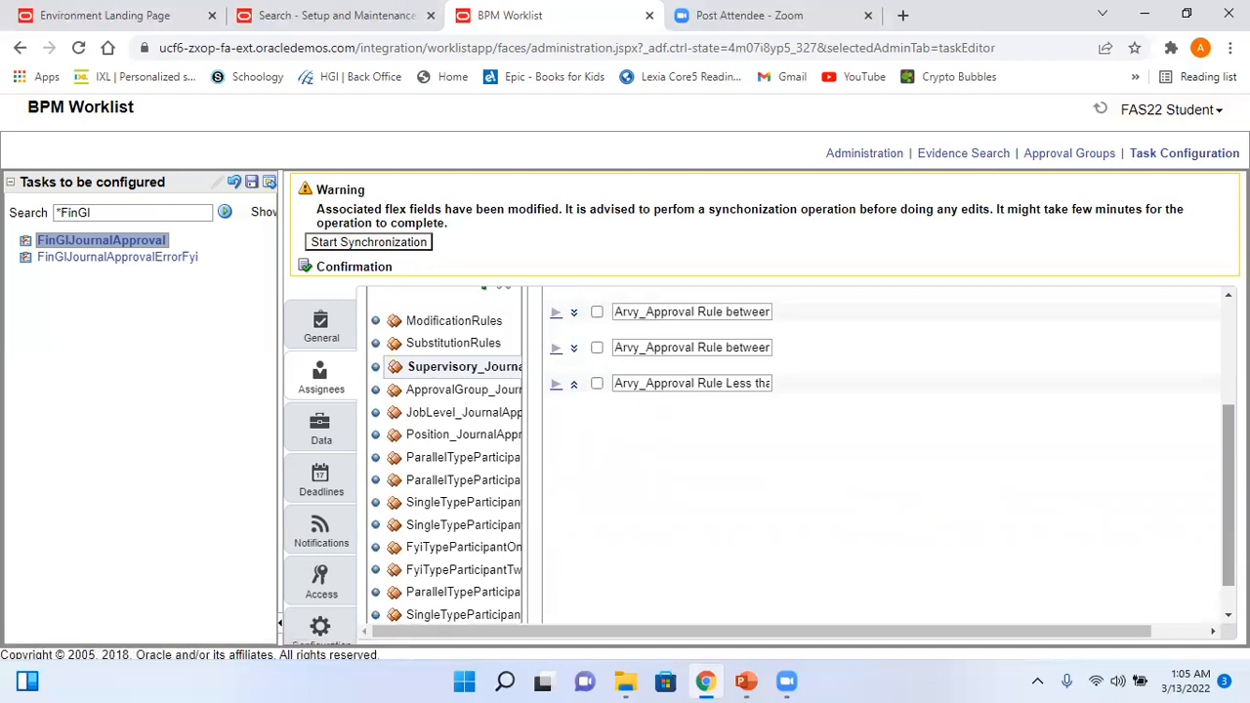
pyautogui.click(555, 348)
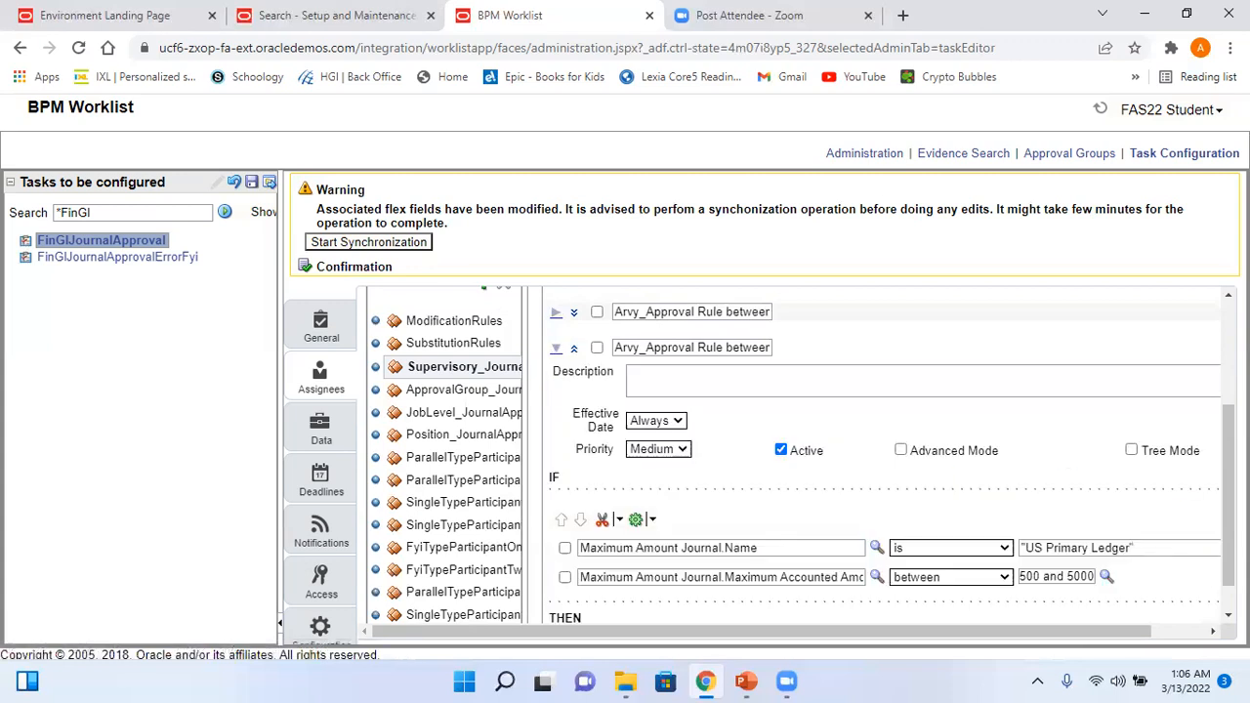
pyautogui.moveTo(1229, 518); pyautogui.dragTo(1228, 543)
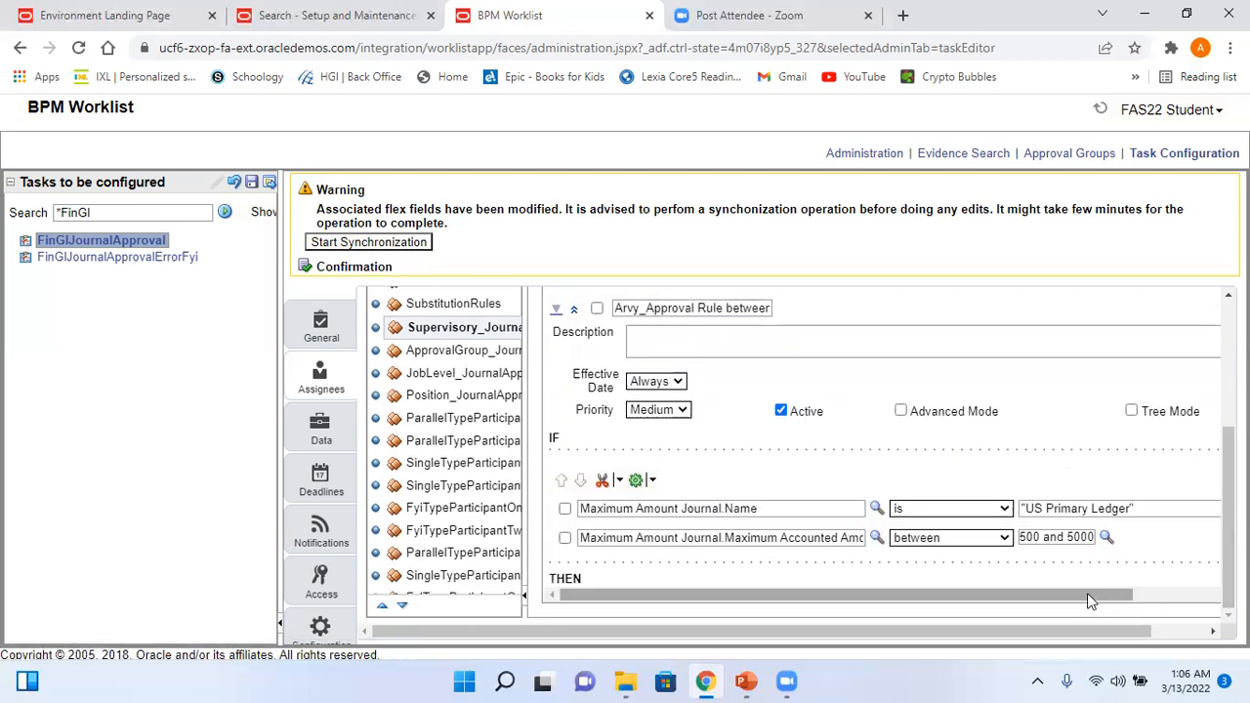
pyautogui.scroll(3, 735, 462)
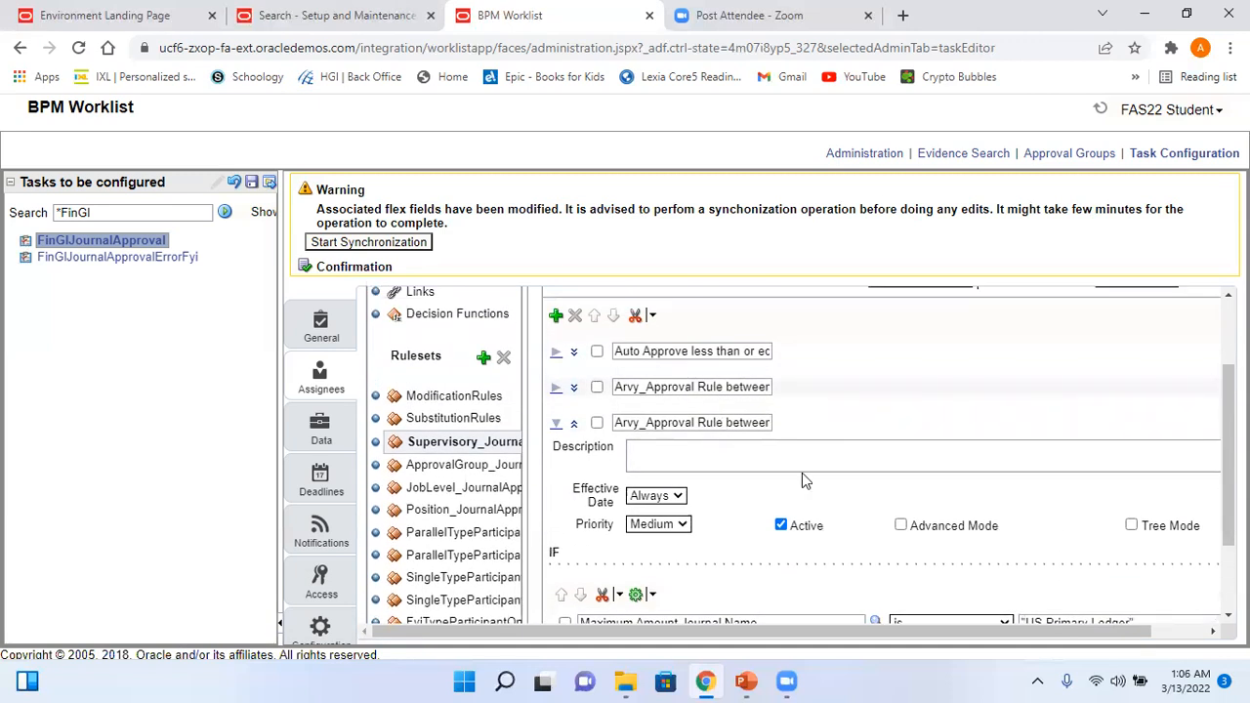
# - Set the copied rule's amount condition to same or more than 5000
pyautogui.scroll(-3, 1120, 562)
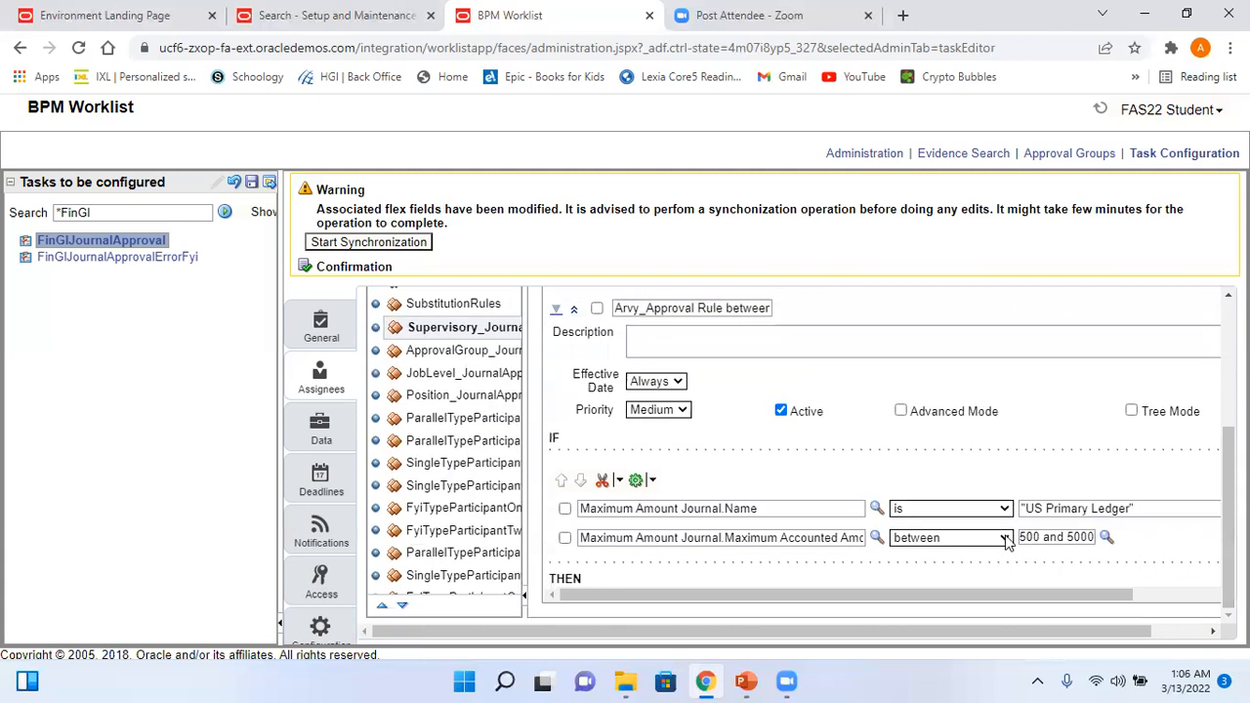
pyautogui.click(1003, 538)
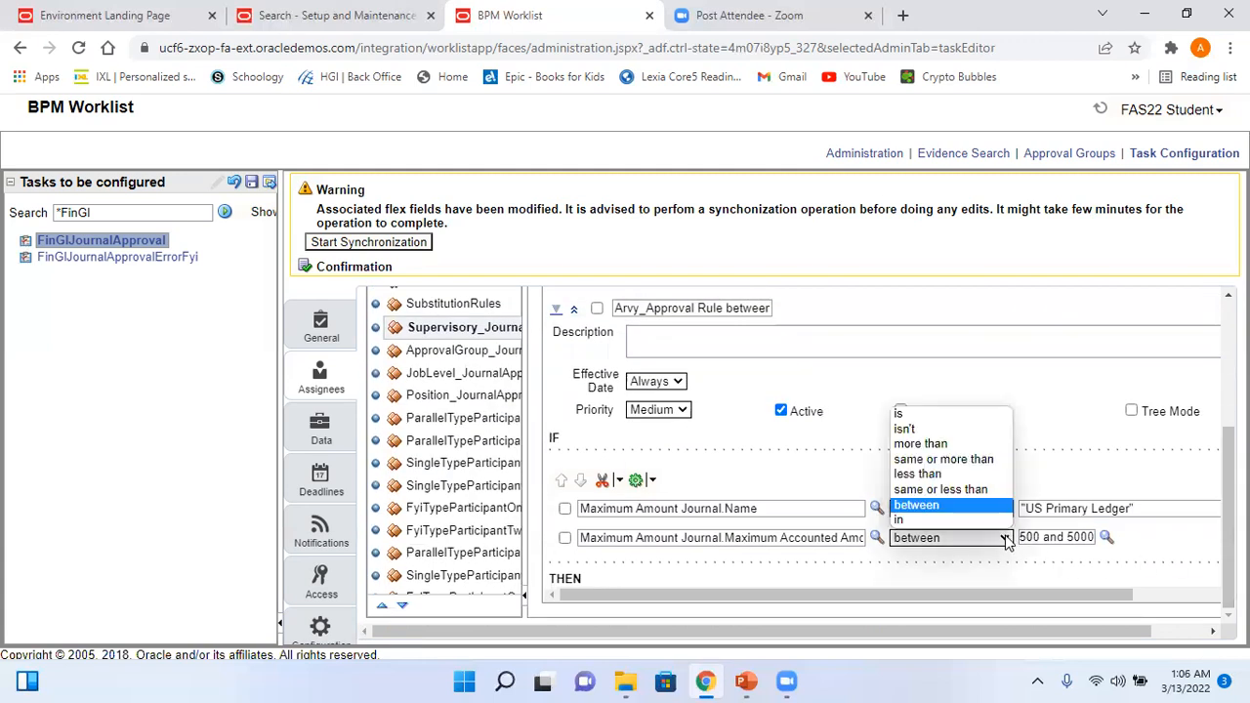
pyautogui.click(957, 460)
pyautogui.click(1051, 537)
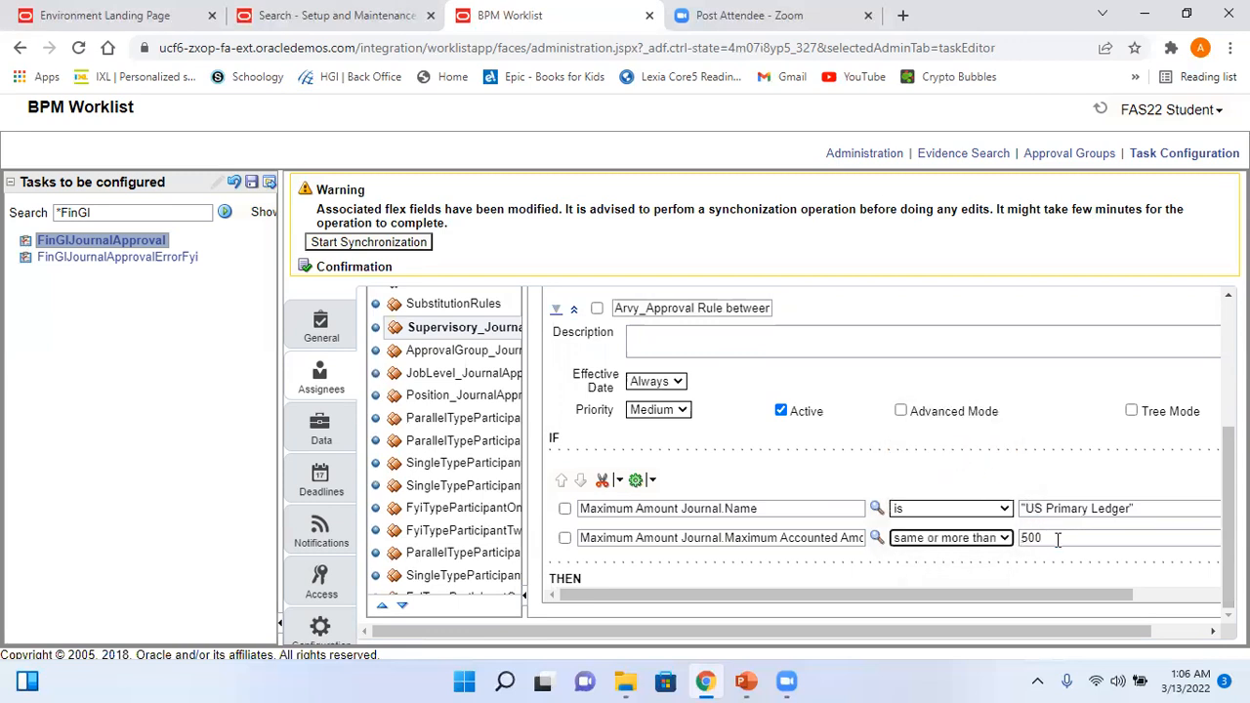
pyautogui.write('0')
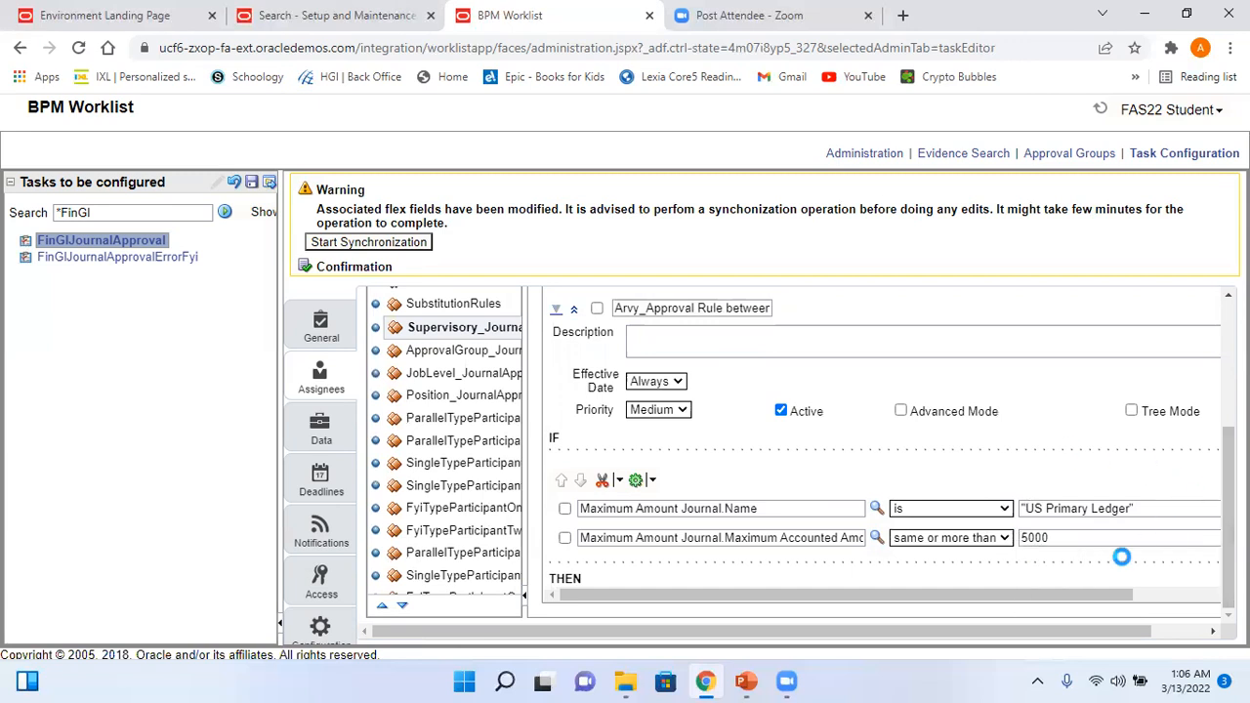
# - Review the rule's action settings and select the whole rule name for replacement
pyautogui.moveTo(1087, 596); pyautogui.dragTo(1216, 605)
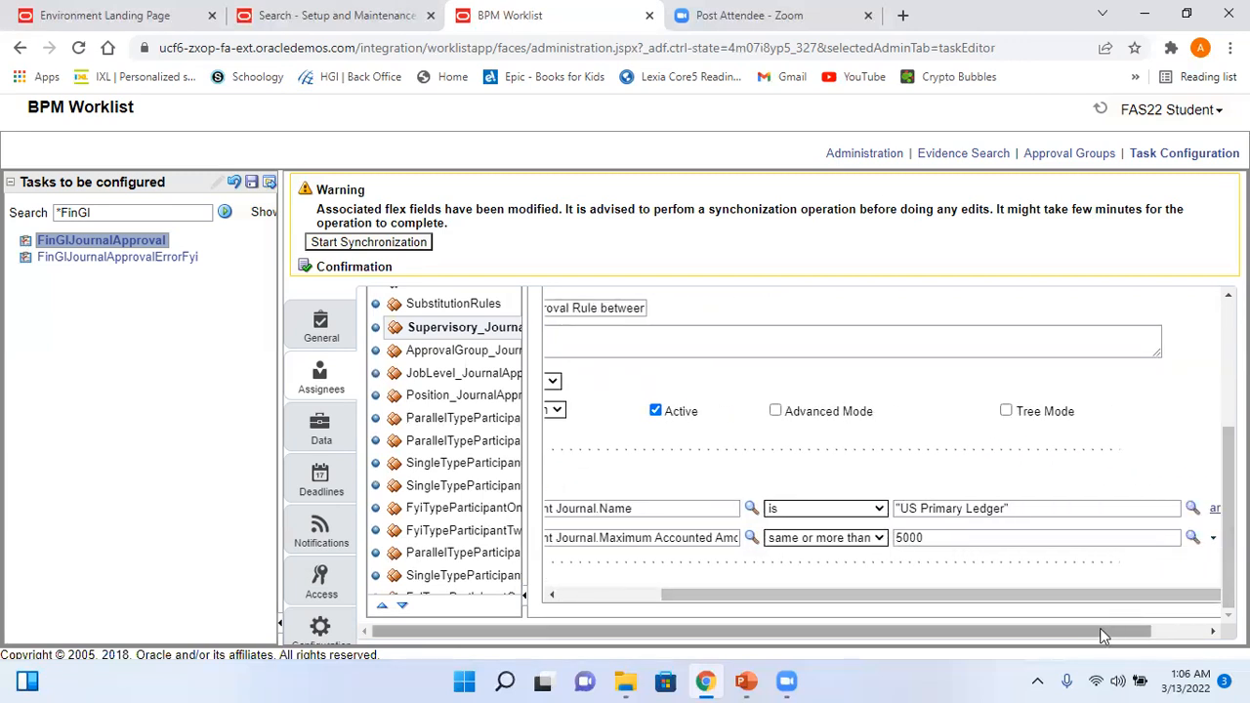
pyautogui.moveTo(1099, 630); pyautogui.dragTo(1156, 630)
pyautogui.scroll(-5, 1195, 404)
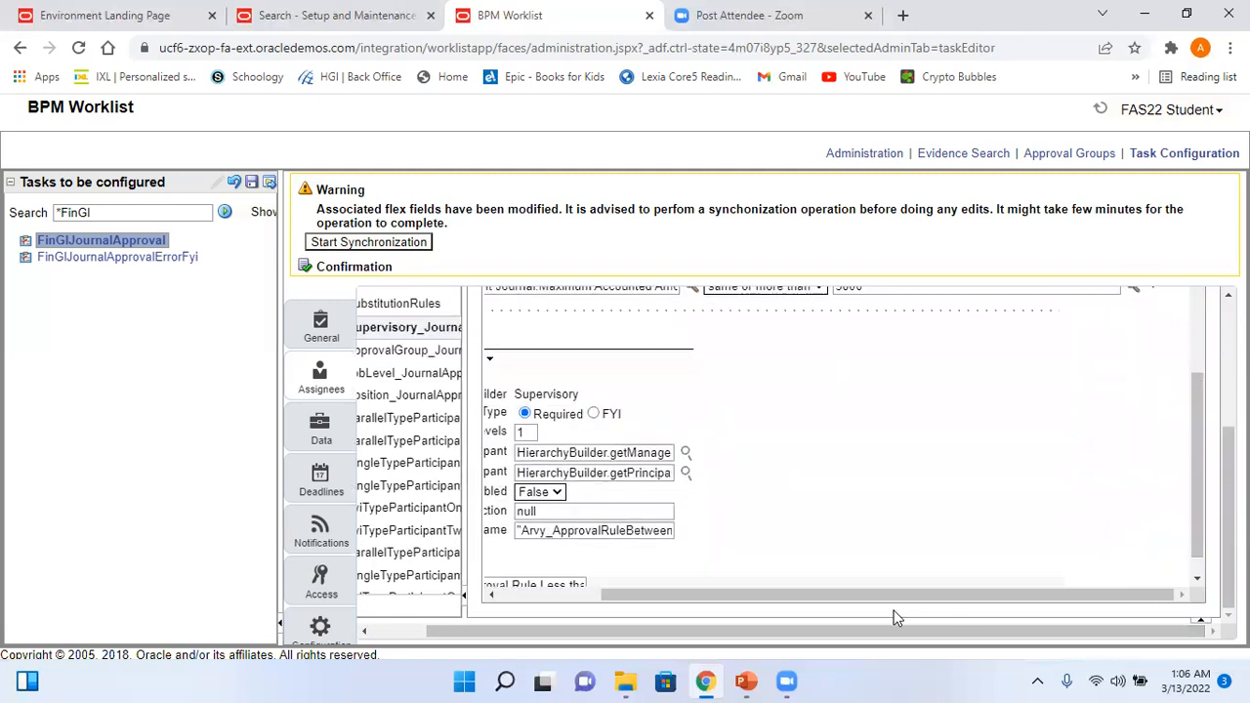
pyautogui.moveTo(885, 593); pyautogui.dragTo(677, 611)
pyautogui.moveTo(1190, 485); pyautogui.dragTo(1194, 466)
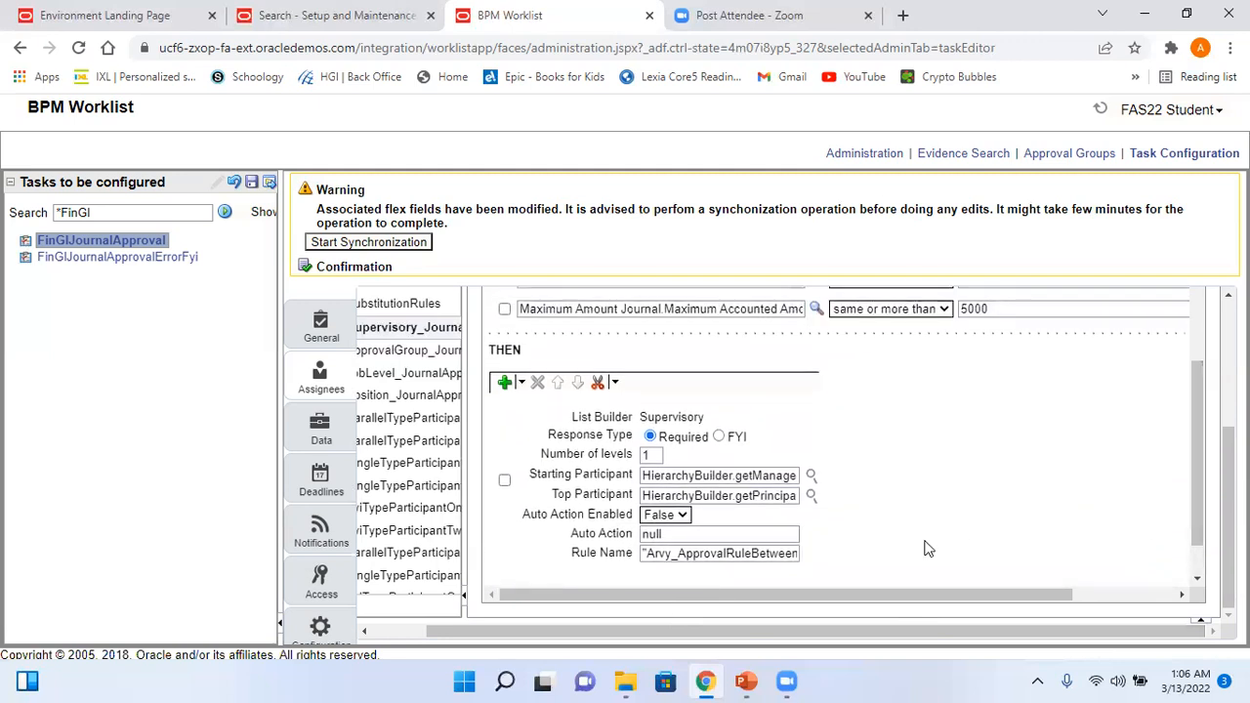
pyautogui.moveTo(742, 552); pyautogui.dragTo(798, 555)
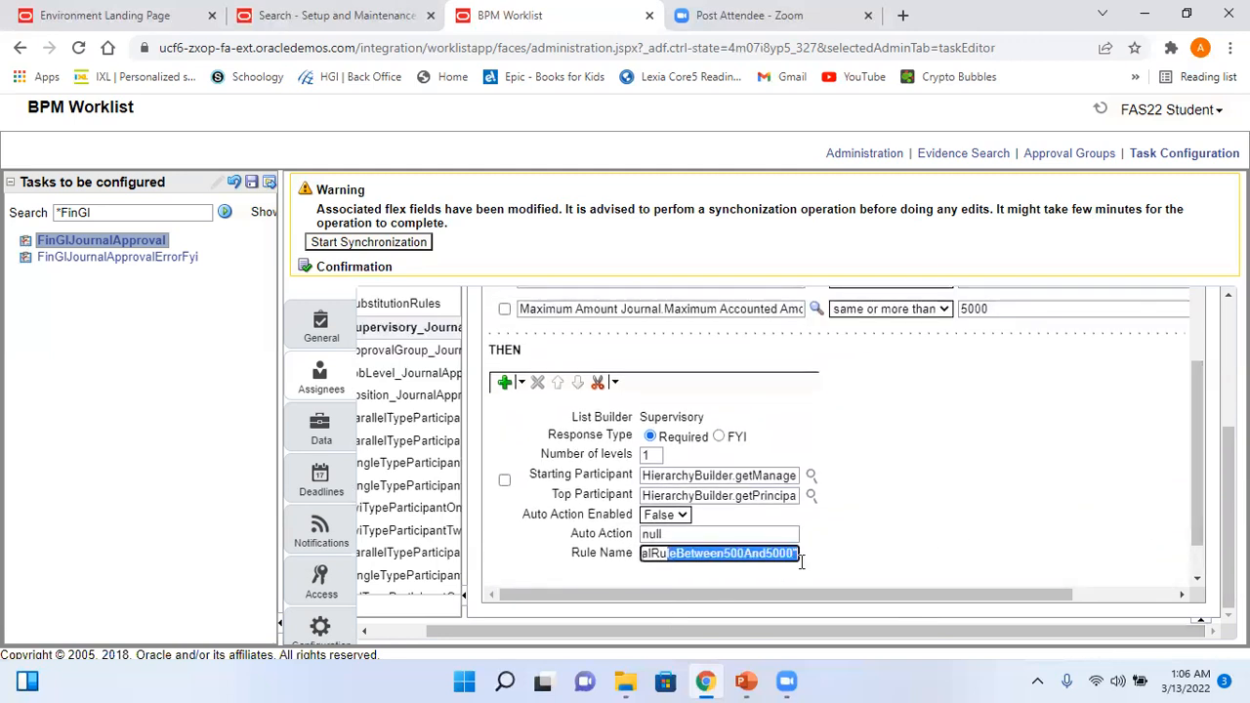
pyautogui.moveTo(1194, 537); pyautogui.dragTo(1193, 355)
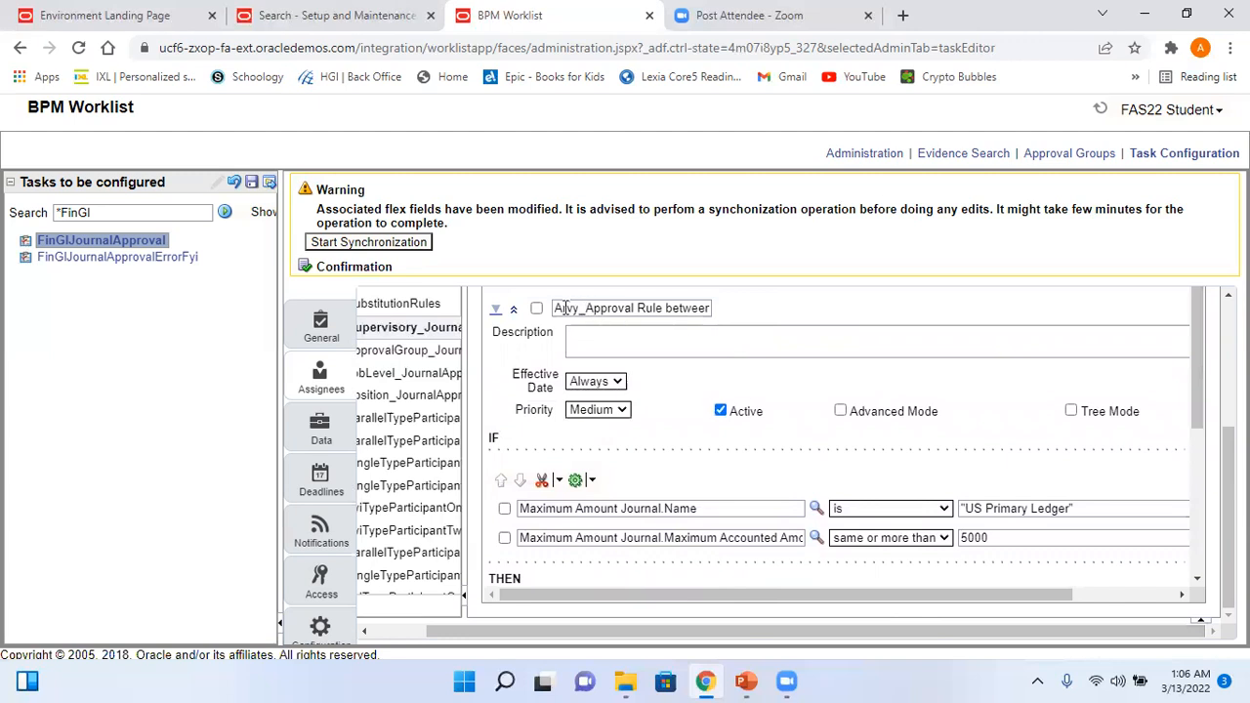
pyautogui.moveTo(553, 308); pyautogui.dragTo(808, 326)
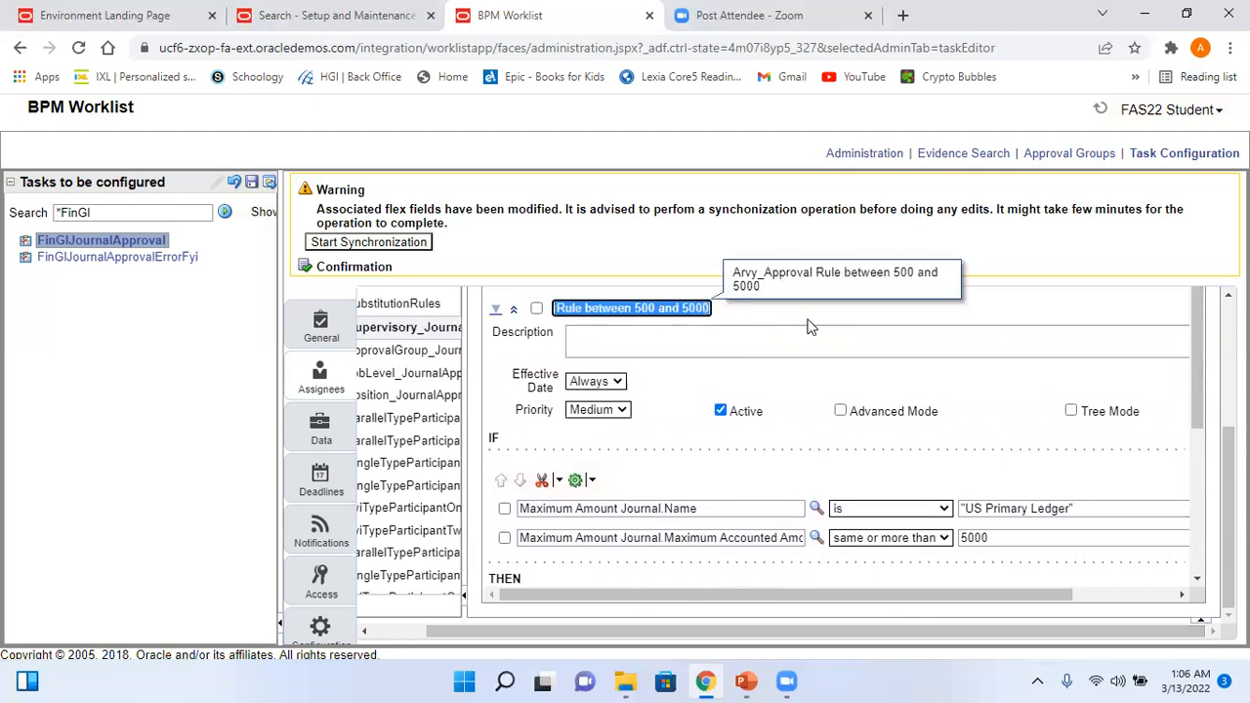
# - Rename the third rule to Arvy_Approval Rule Greater than 5000 and select the new name
pyautogui.moveTo(1228, 447); pyautogui.dragTo(1228, 365)
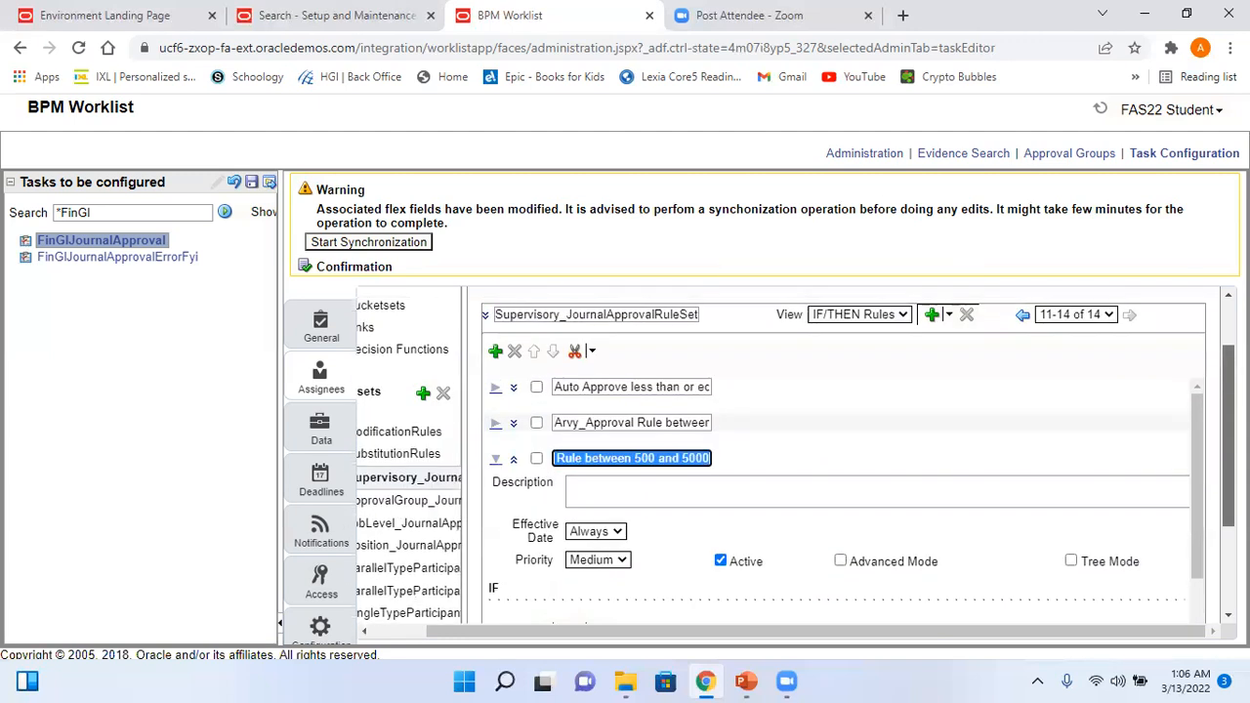
pyautogui.click(628, 459)
pyautogui.click(587, 458)
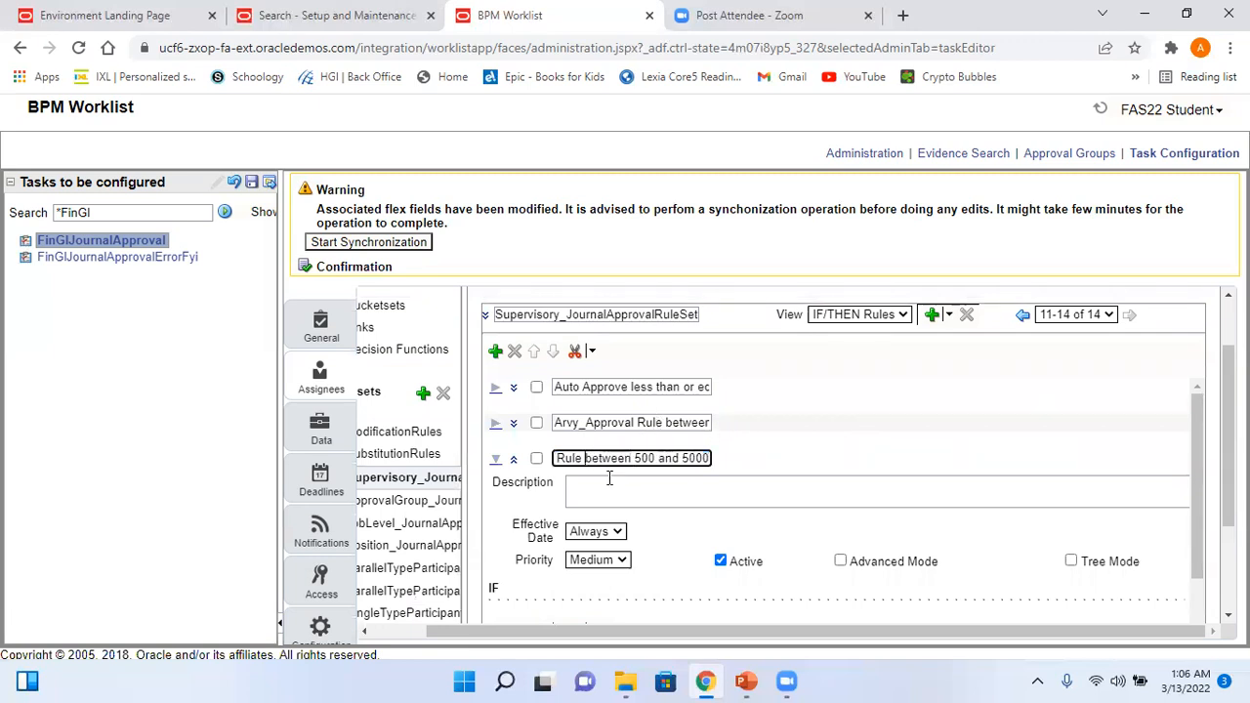
pyautogui.write('Arvy_Approval')
pyautogui.press('Right')
pyautogui.press('Right')
pyautogui.press('Right')
pyautogui.press('Right')
pyautogui.press('Right')
pyautogui.press('Right')
pyautogui.press('Right')
pyautogui.press('Right')
pyautogui.press('Right')
pyautogui.press('Right')
pyautogui.press('Right')
pyautogui.press('Right')
pyautogui.press('Right')
pyautogui.press('Right')
pyautogui.press('Right')
pyautogui.press('Right')
pyautogui.press('Right')
pyautogui.press('Right')
pyautogui.press('Right')
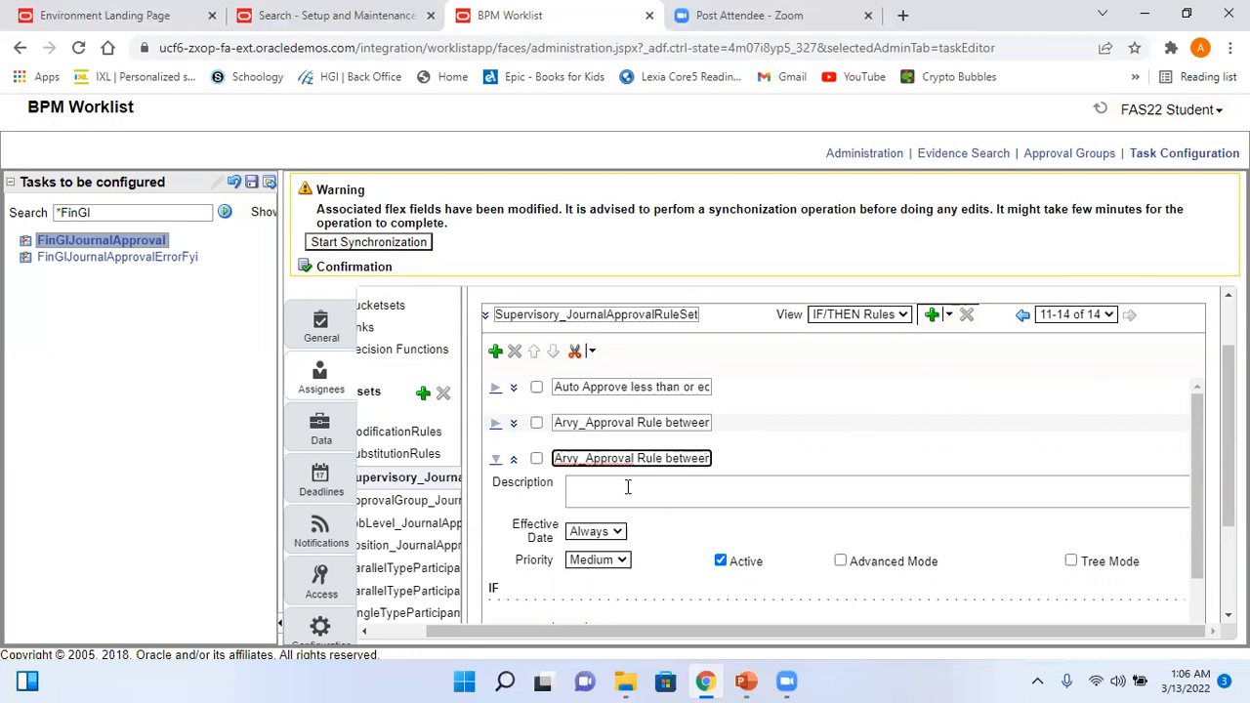
pyautogui.write('Greater than 5')
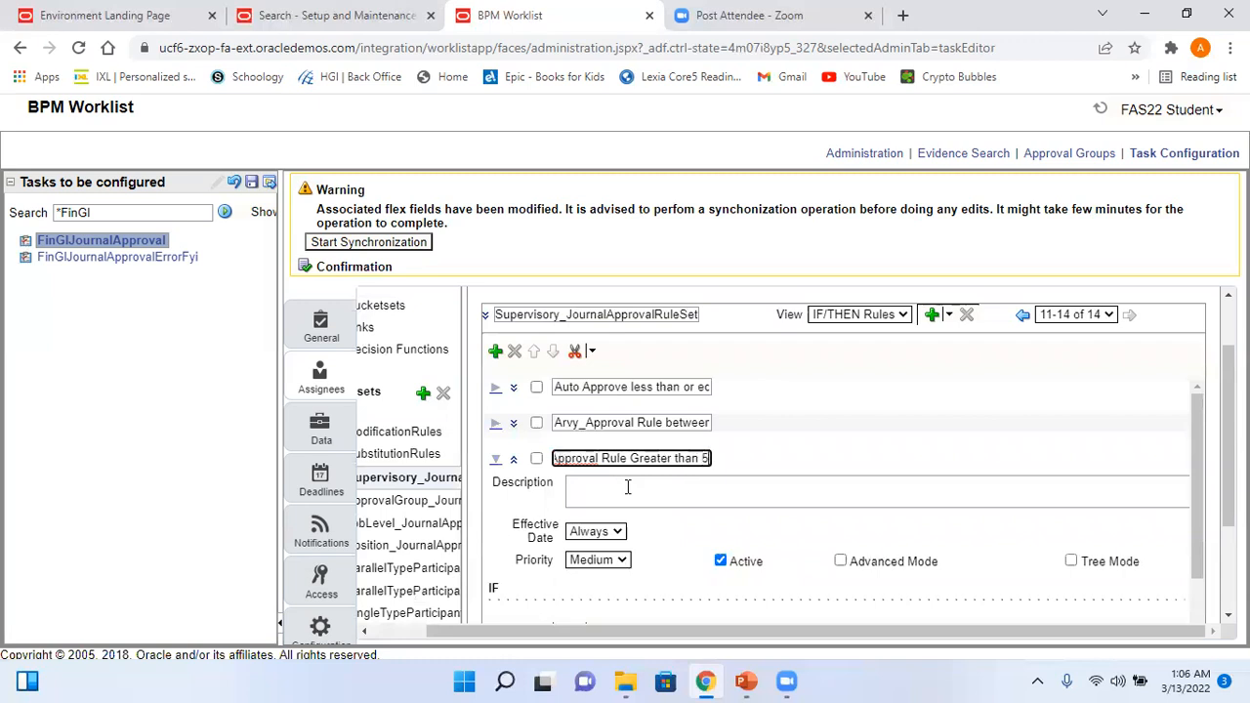
pyautogui.write('000')
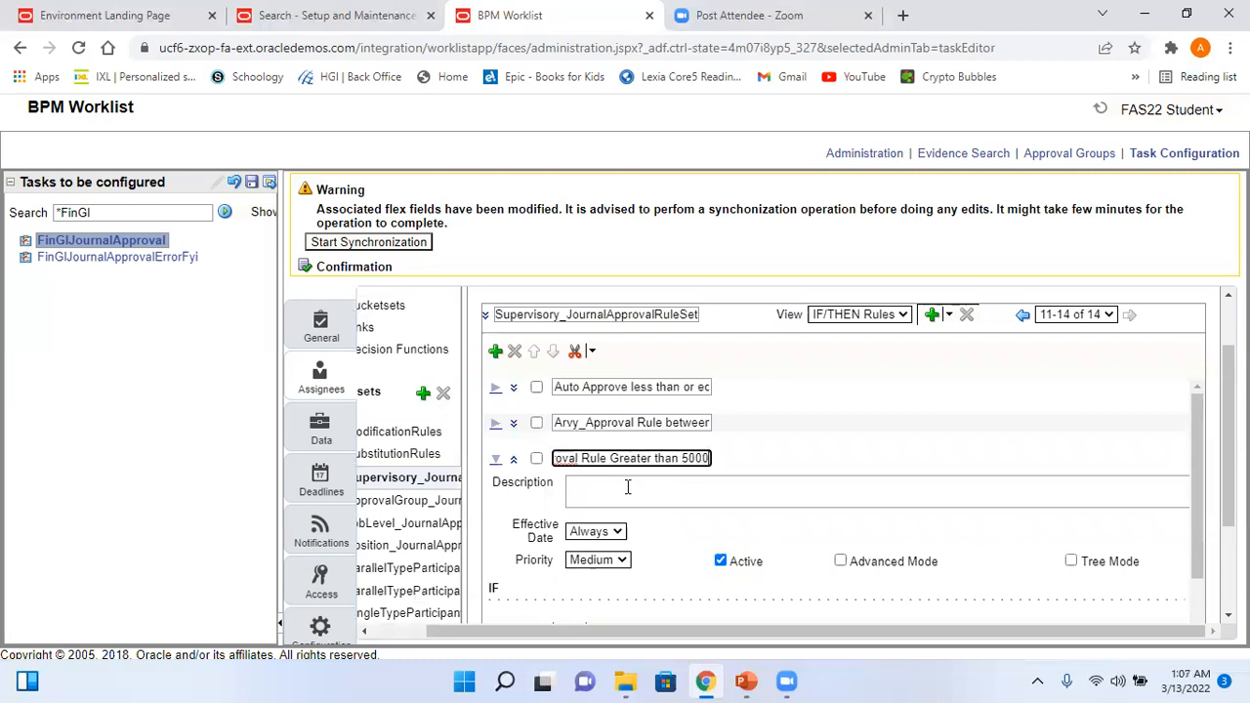
pyautogui.press('Home')
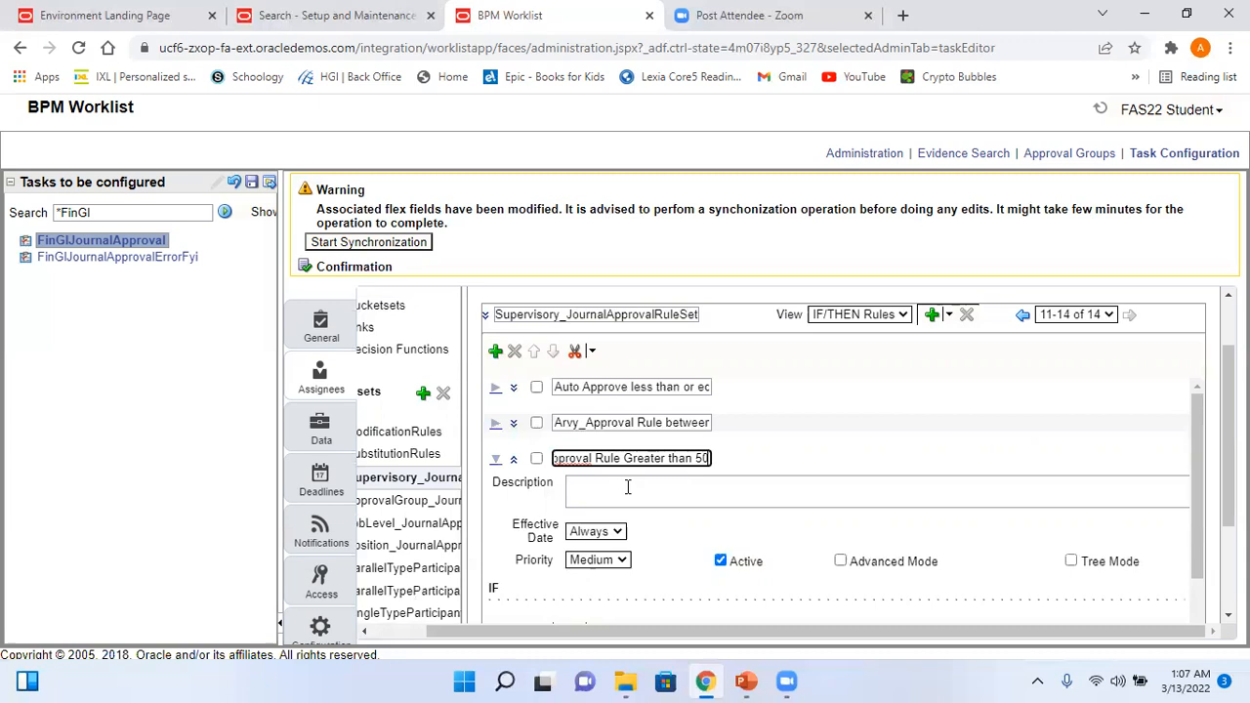
pyautogui.write('5000')
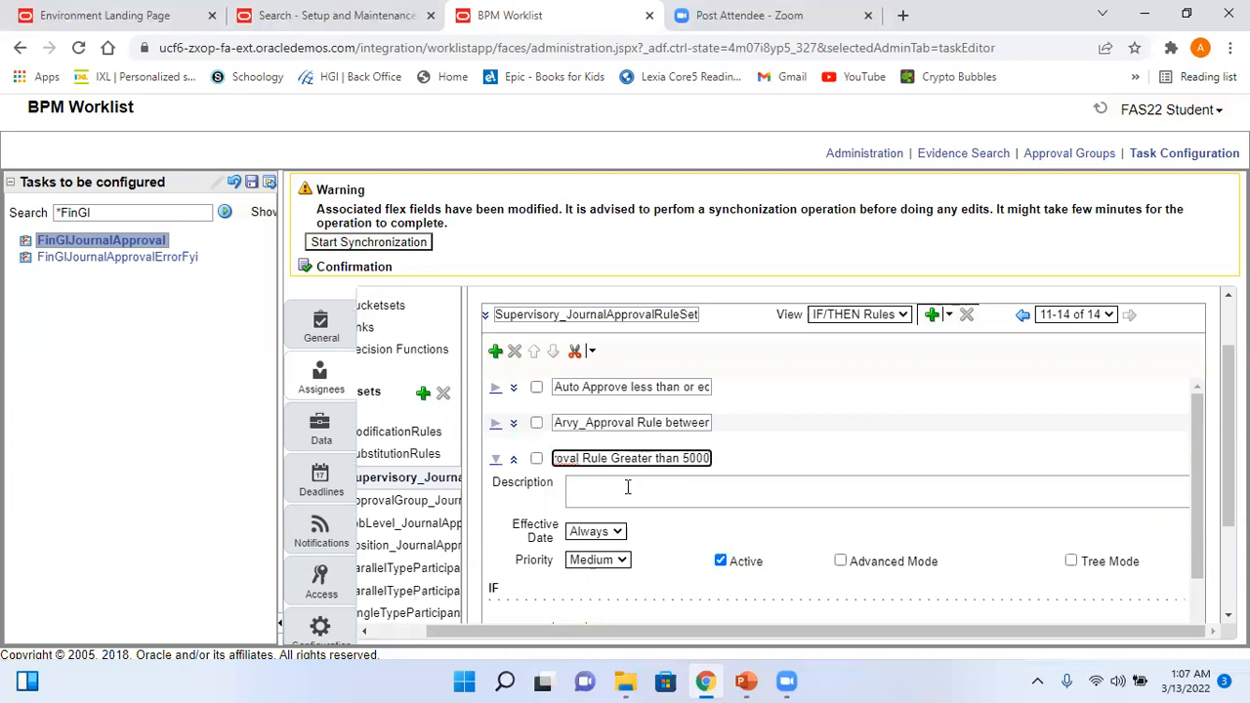
pyautogui.hotkey('ctrl', 'shift', 'Left')
pyautogui.hotkey('ctrl', 'shift', 'Left')
pyautogui.hotkey('ctrl', 'shift', 'Left')
pyautogui.hotkey('ctrl', 'shift', 'Left')
pyautogui.hotkey('ctrl', 'shift', 'Left')
pyautogui.hotkey('ctrl', 'c')
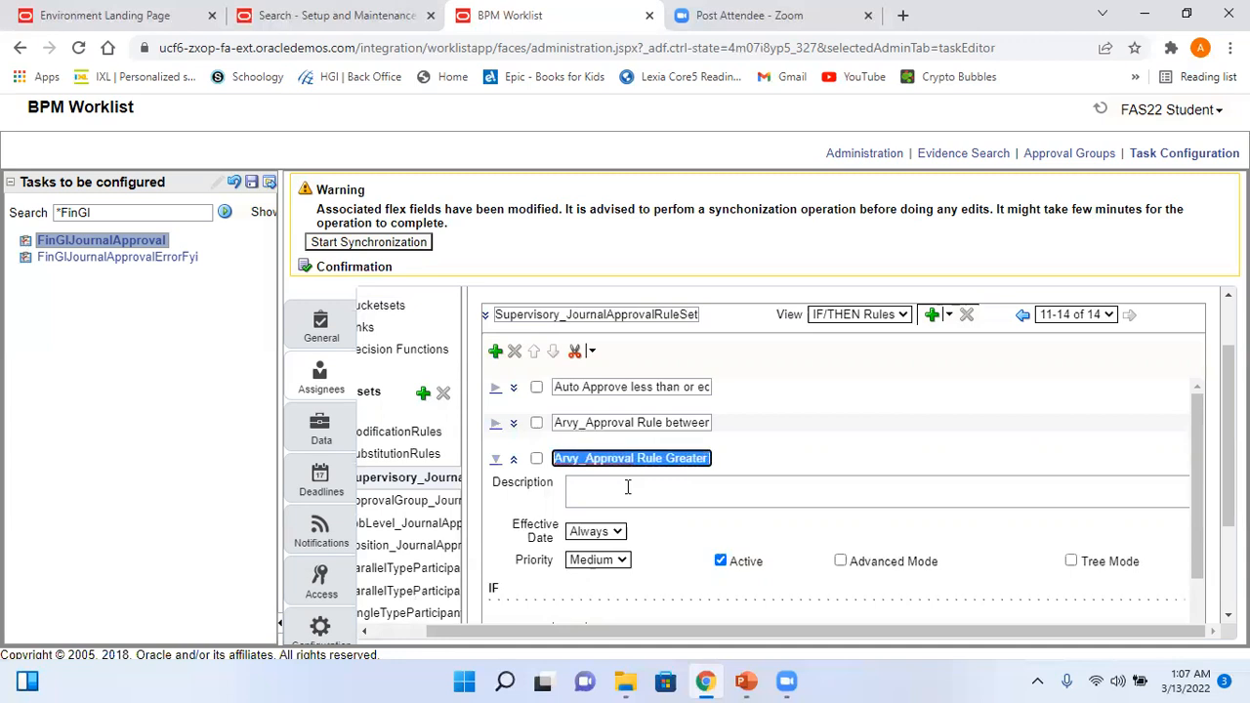
pyautogui.press('super+r')
# - Launch Notepad and paste the copied rule name into it
pyautogui.write('n')
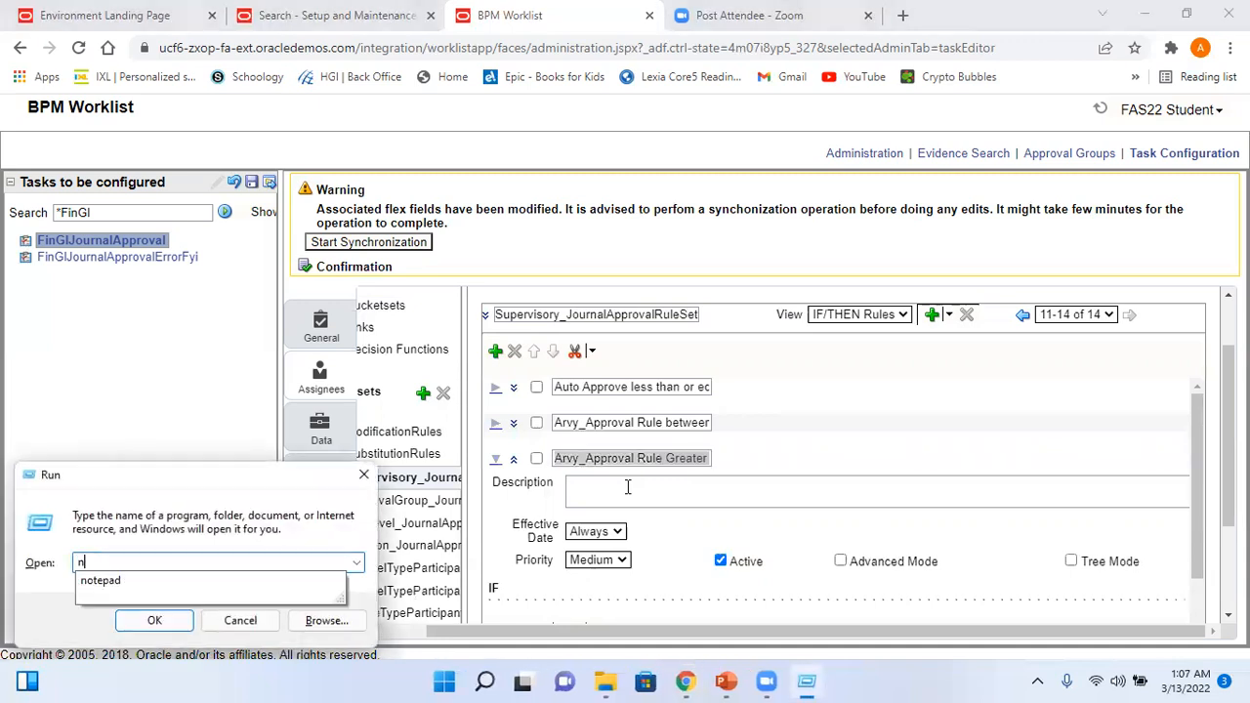
pyautogui.press('Down')
pyautogui.press('Return')
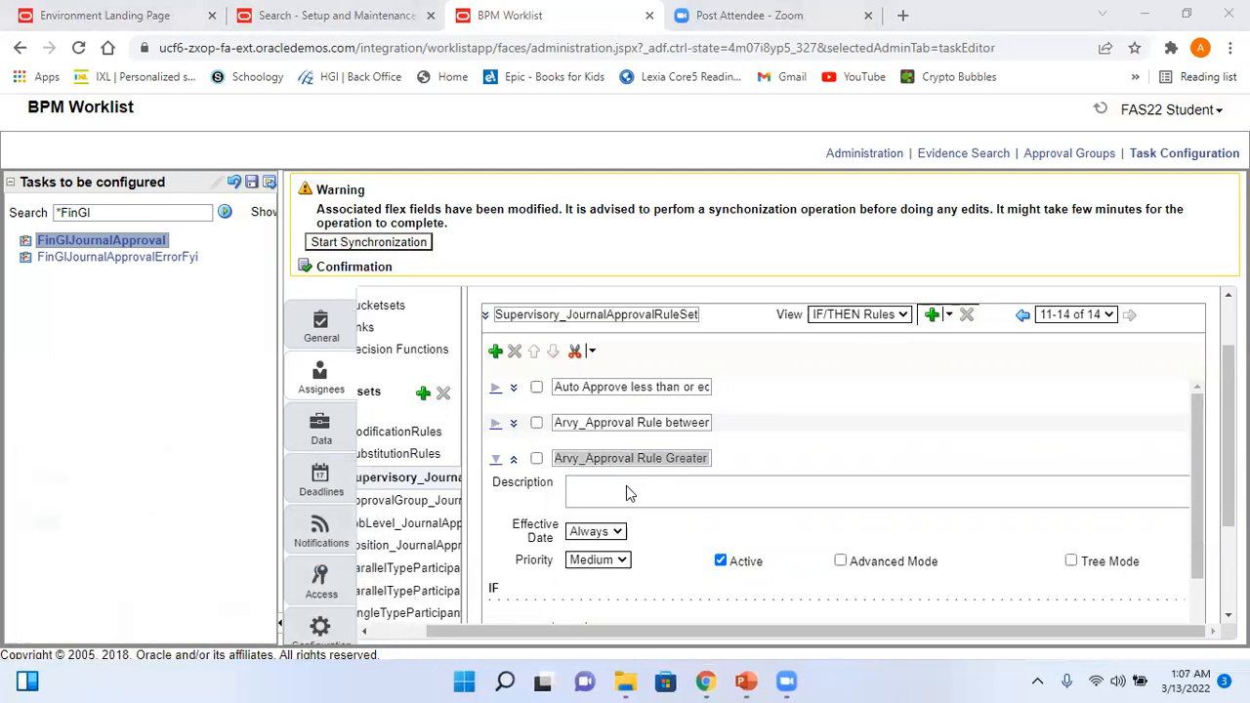
pyautogui.hotkey('ctrl', 'v')
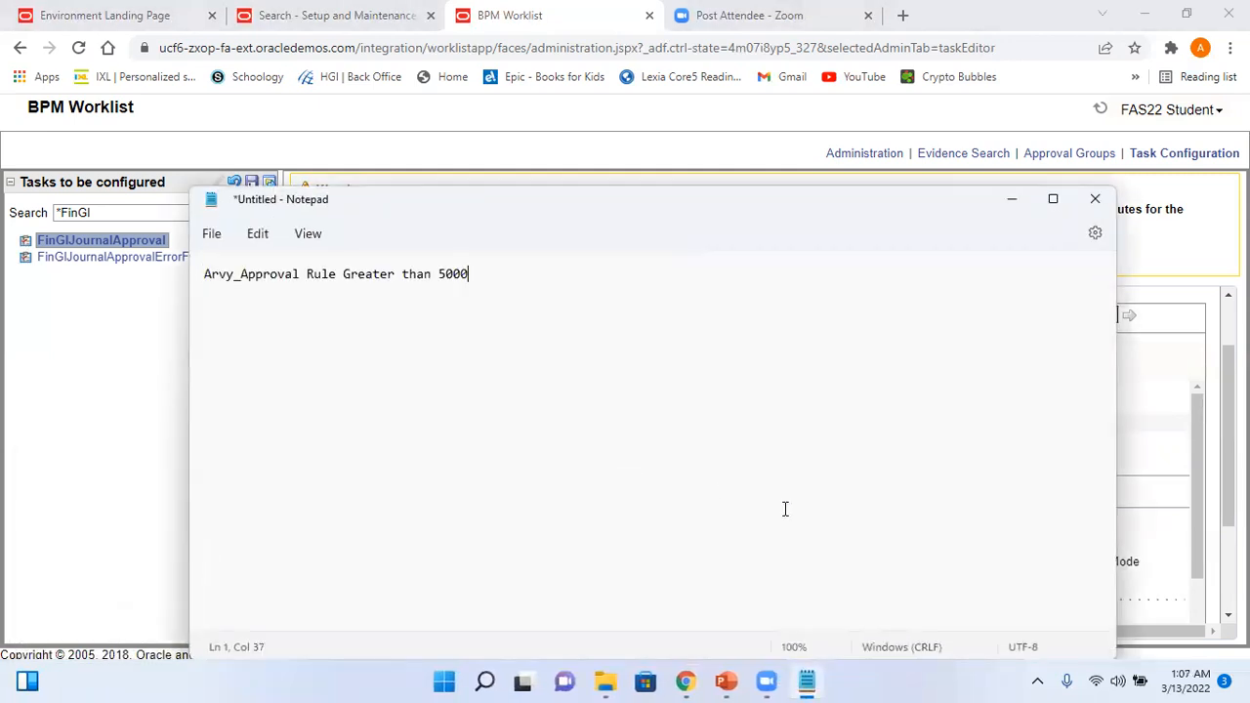
pyautogui.hotkey('alt', 'Tab')
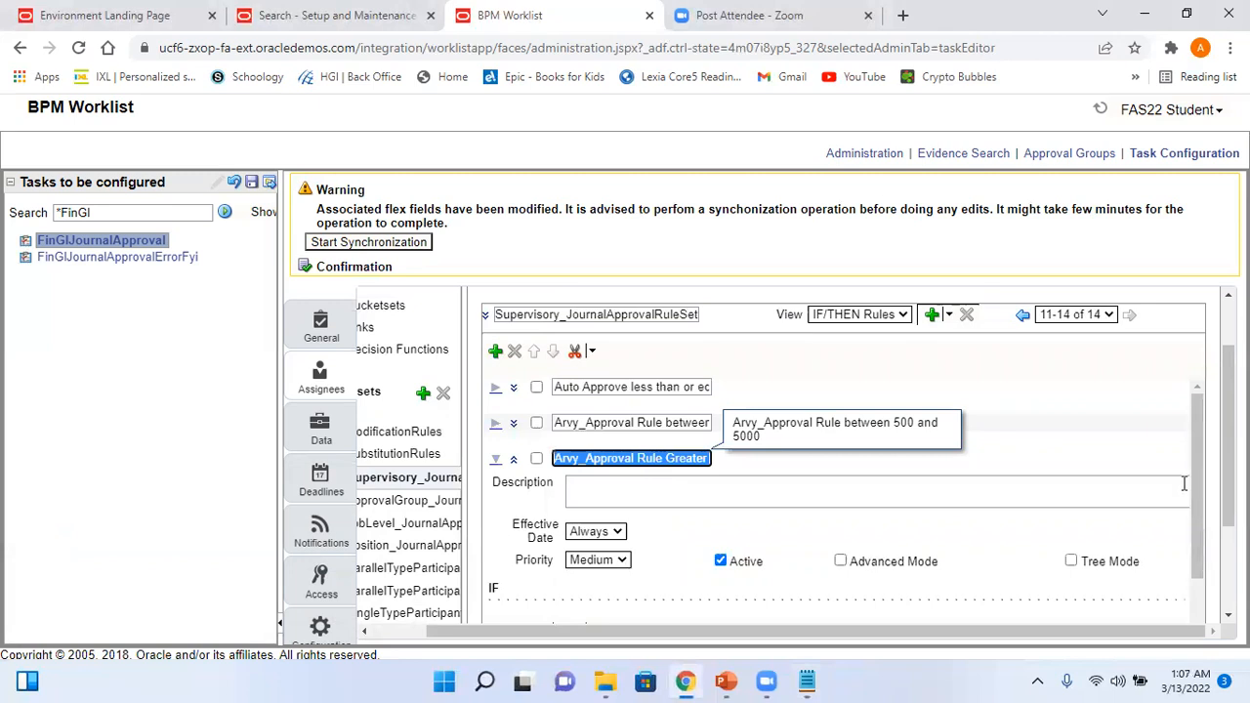
pyautogui.hotkey('alt', 'Tab')
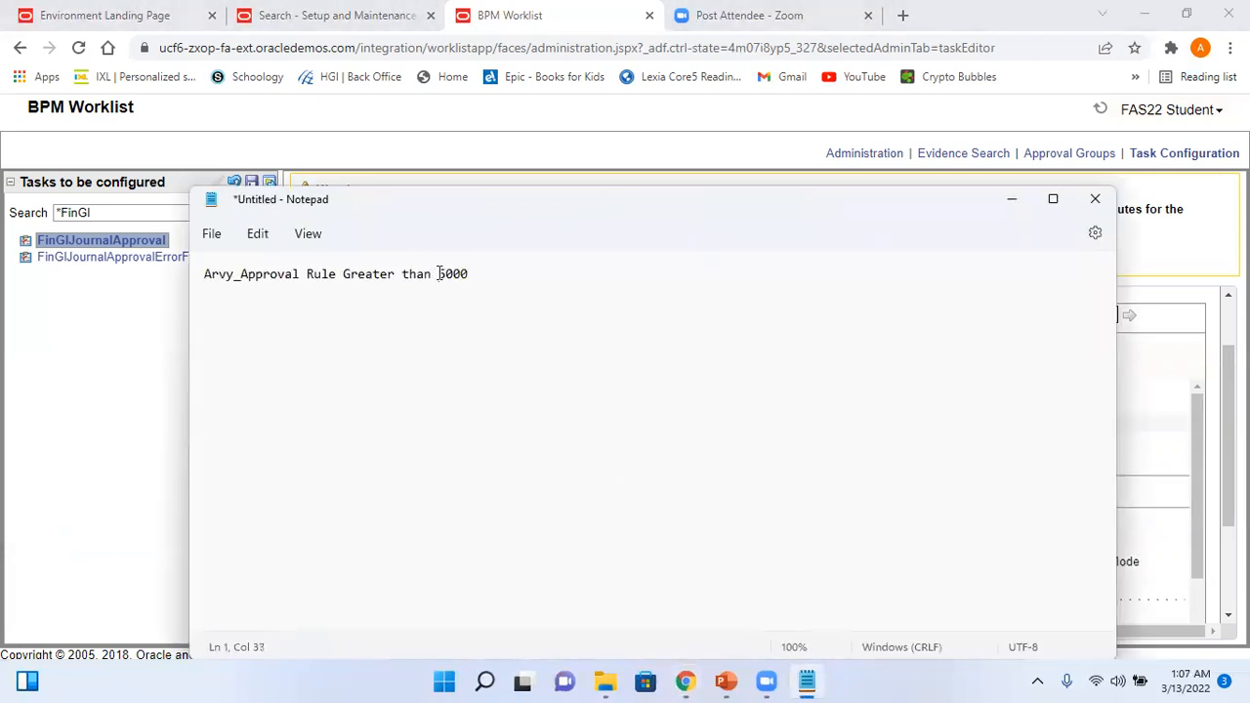
# - Strip the spaces to get Arvy_ApprovalRuleGreaterthan5000, then return to the browser rule editor
pyautogui.press('BackSpace')
pyautogui.press('Left')
pyautogui.press('Left')
pyautogui.press('BackSpace')
pyautogui.press('BackSpace')
pyautogui.press('Left')
pyautogui.press('Left')
pyautogui.press('Left')
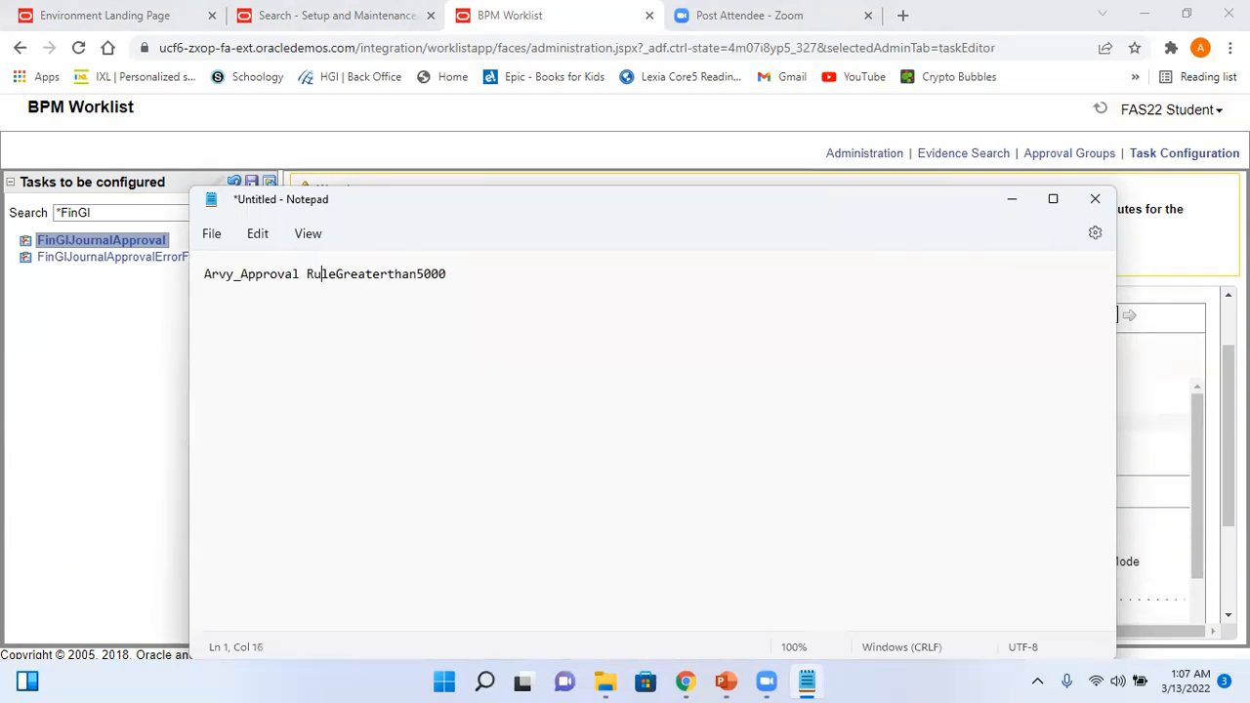
pyautogui.press('BackSpace')
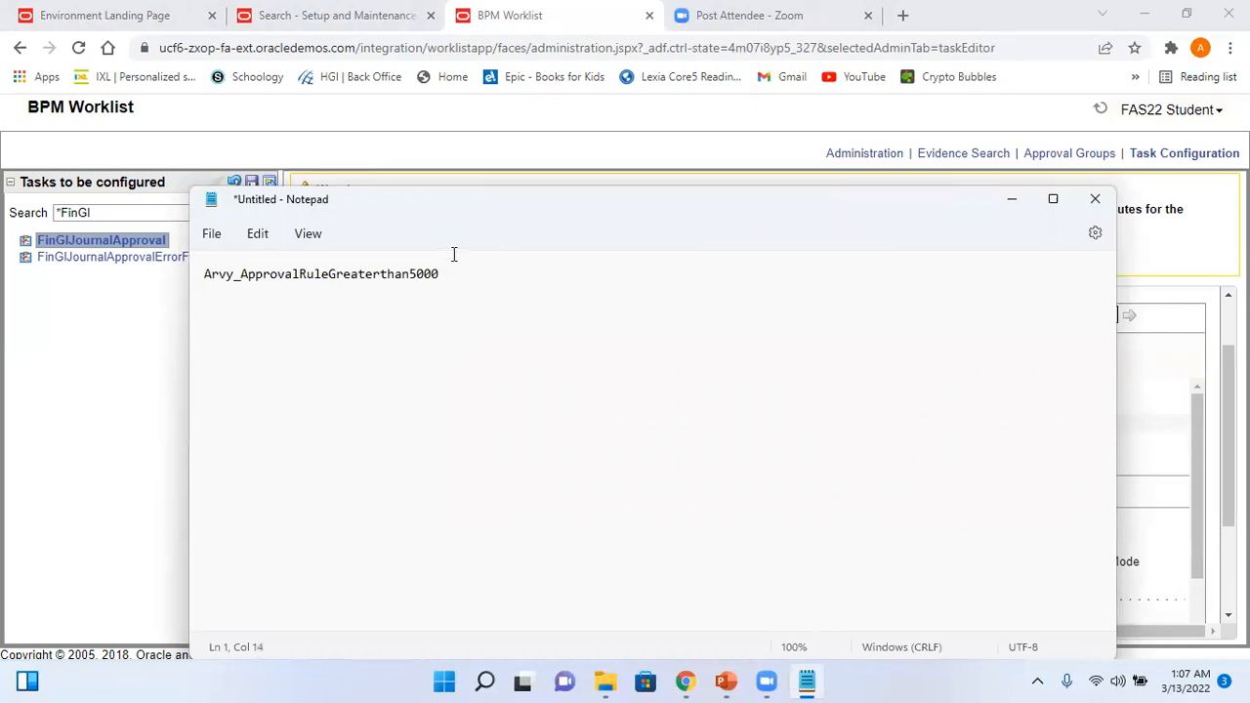
pyautogui.moveTo(448, 272); pyautogui.dragTo(209, 282)
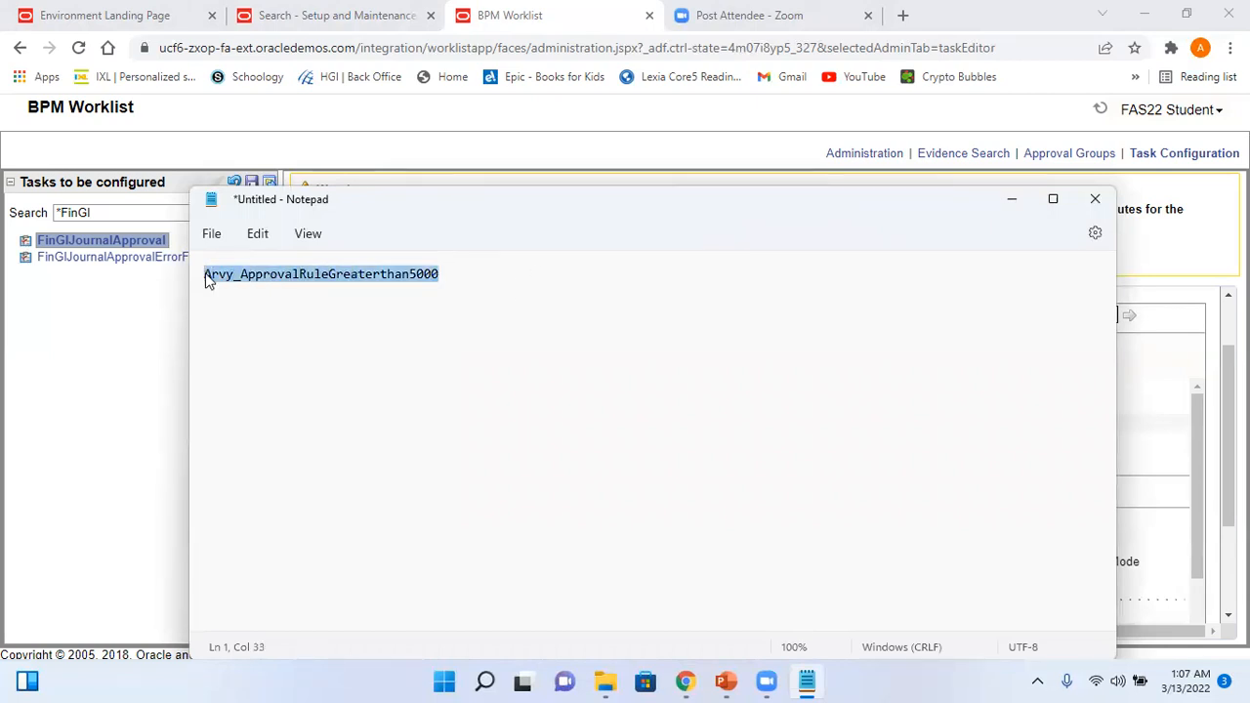
pyautogui.click(1165, 270)
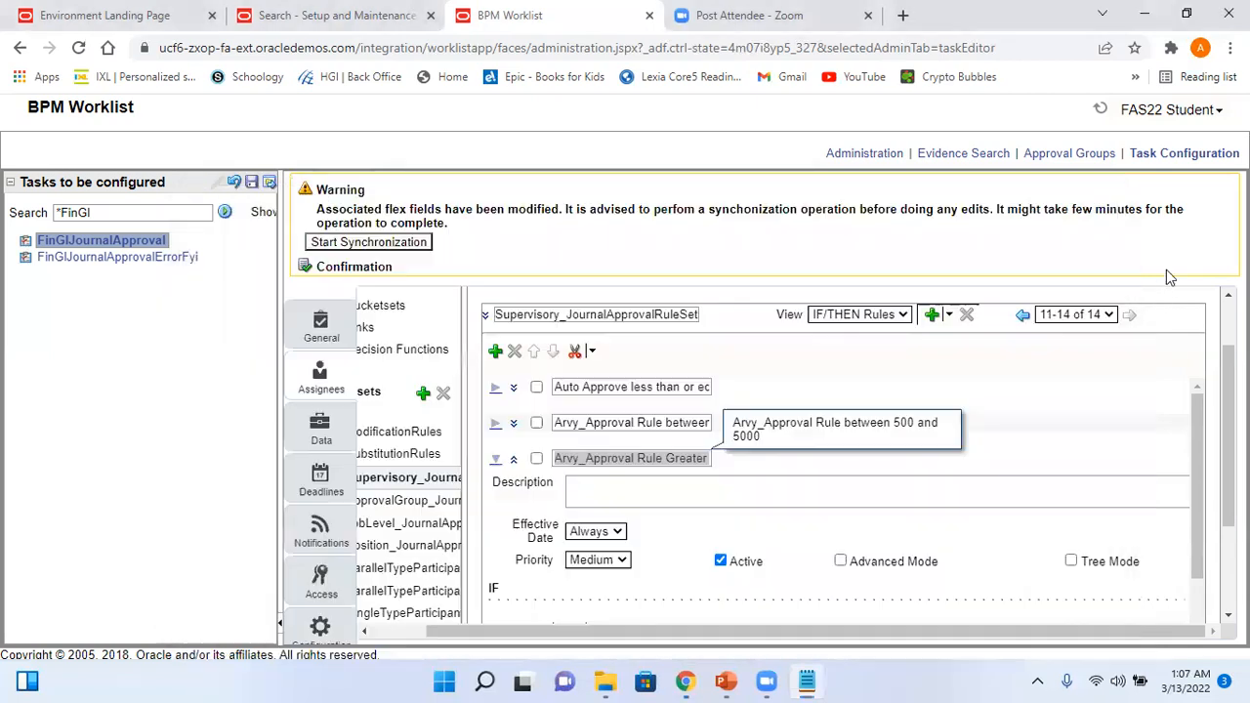
# - Replace the greater-than-5000 rule's Rule Name with Arvy_ApprovalRuleGreaterthan5000
pyautogui.scroll(-3, 1174, 482)
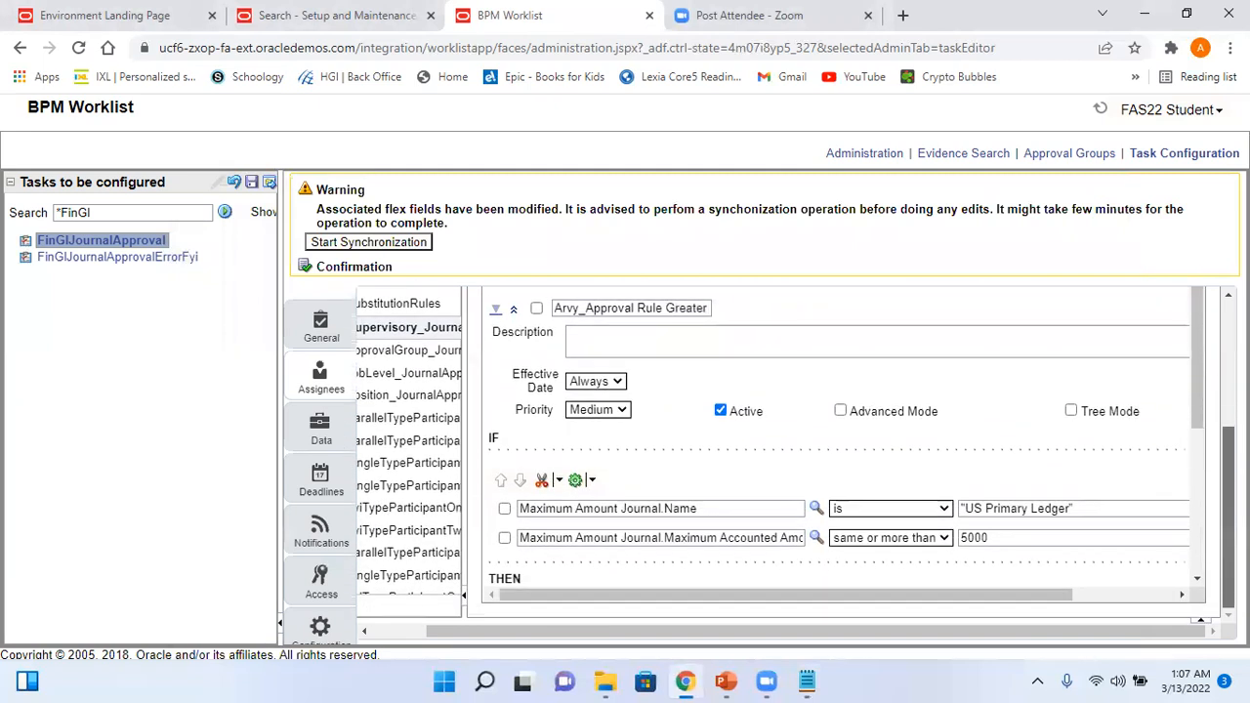
pyautogui.moveTo(1201, 410); pyautogui.dragTo(1213, 579)
pyautogui.click(645, 504)
pyautogui.hotkey('shift', 'Right')
pyautogui.hotkey('shift', 'Right')
pyautogui.hotkey('shift', 'Right')
pyautogui.hotkey('shift', 'Right')
pyautogui.hotkey('shift', 'Right')
pyautogui.hotkey('shift', 'Right')
pyautogui.hotkey('shift', 'Right')
pyautogui.hotkey('shift', 'Right')
pyautogui.hotkey('shift', 'Right')
pyautogui.hotkey('shift', 'Right')
pyautogui.hotkey('shift', 'Right')
pyautogui.hotkey('shift', 'Right')
pyautogui.hotkey('shift', 'Right')
pyautogui.hotkey('shift', 'Right')
pyautogui.hotkey('shift', 'Right')
pyautogui.hotkey('shift', 'Right')
pyautogui.hotkey('shift', 'Right')
pyautogui.hotkey('shift', 'Right')
pyautogui.hotkey('shift', 'Right')
pyautogui.hotkey('shift', 'Right')
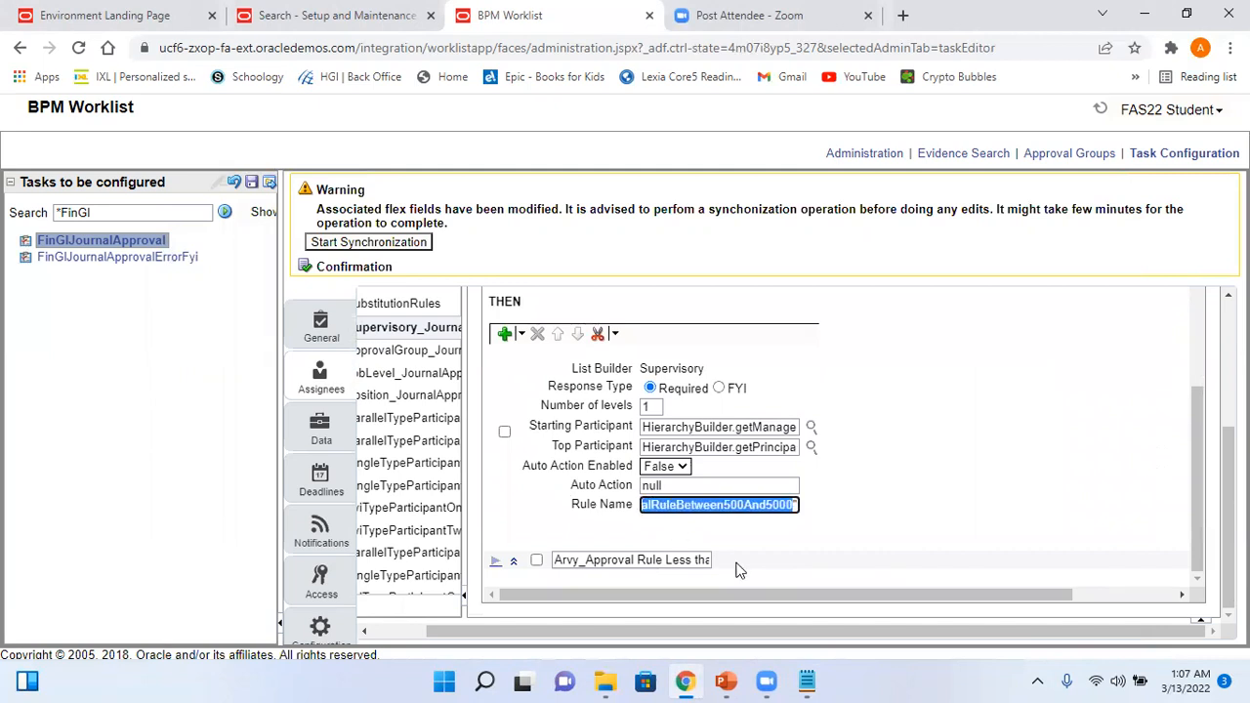
pyautogui.write('provalRuleGreaterthan5000')
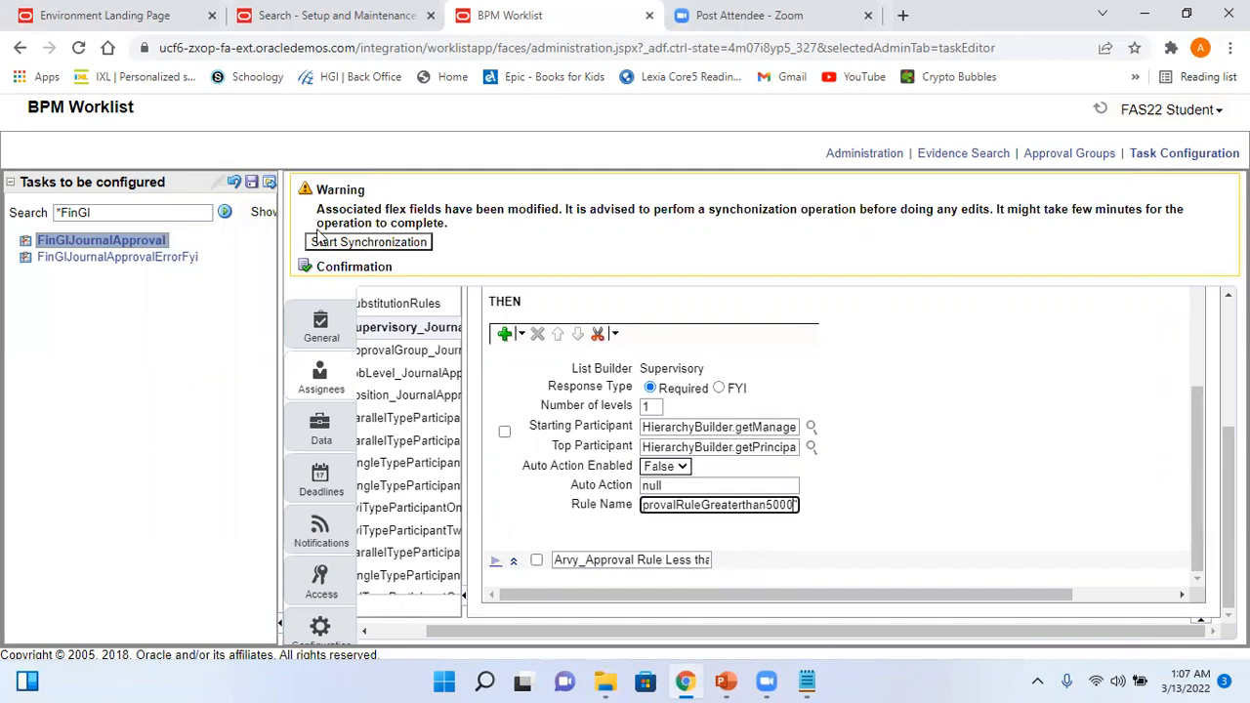
# - Save the FinGlJournalApproval configuration without comments and return to the rule assignments view
pyautogui.click(253, 184)
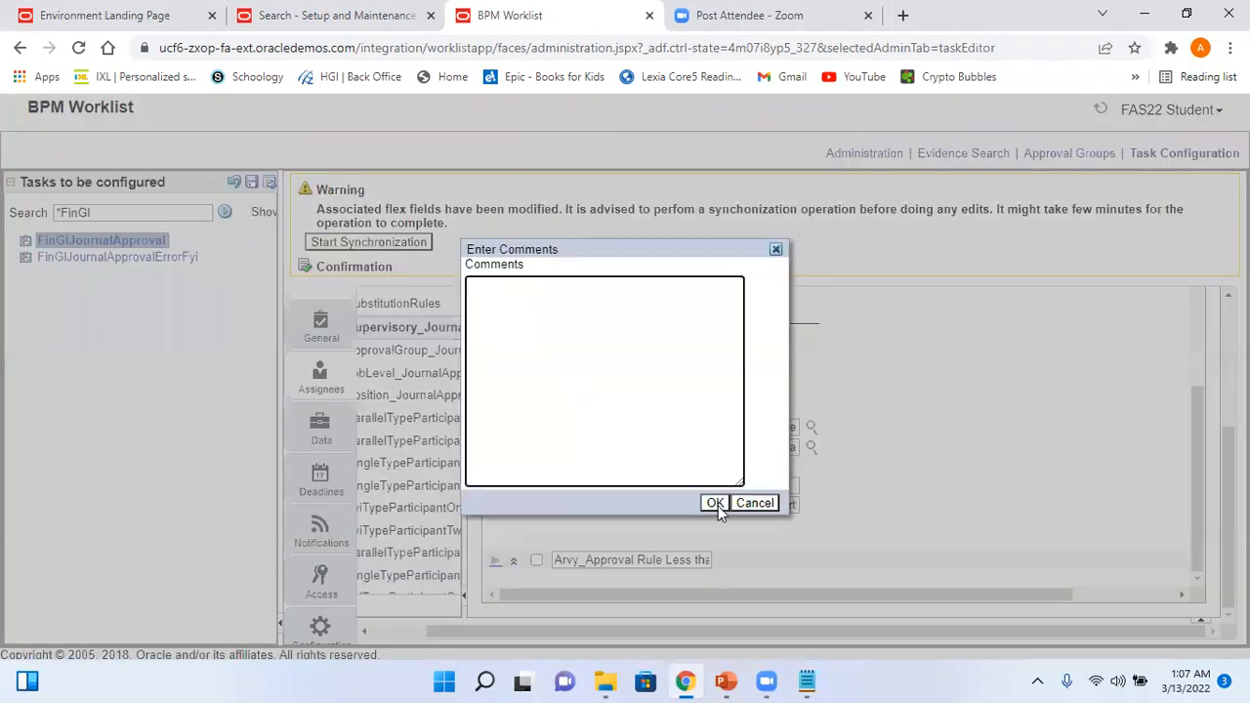
pyautogui.click(716, 503)
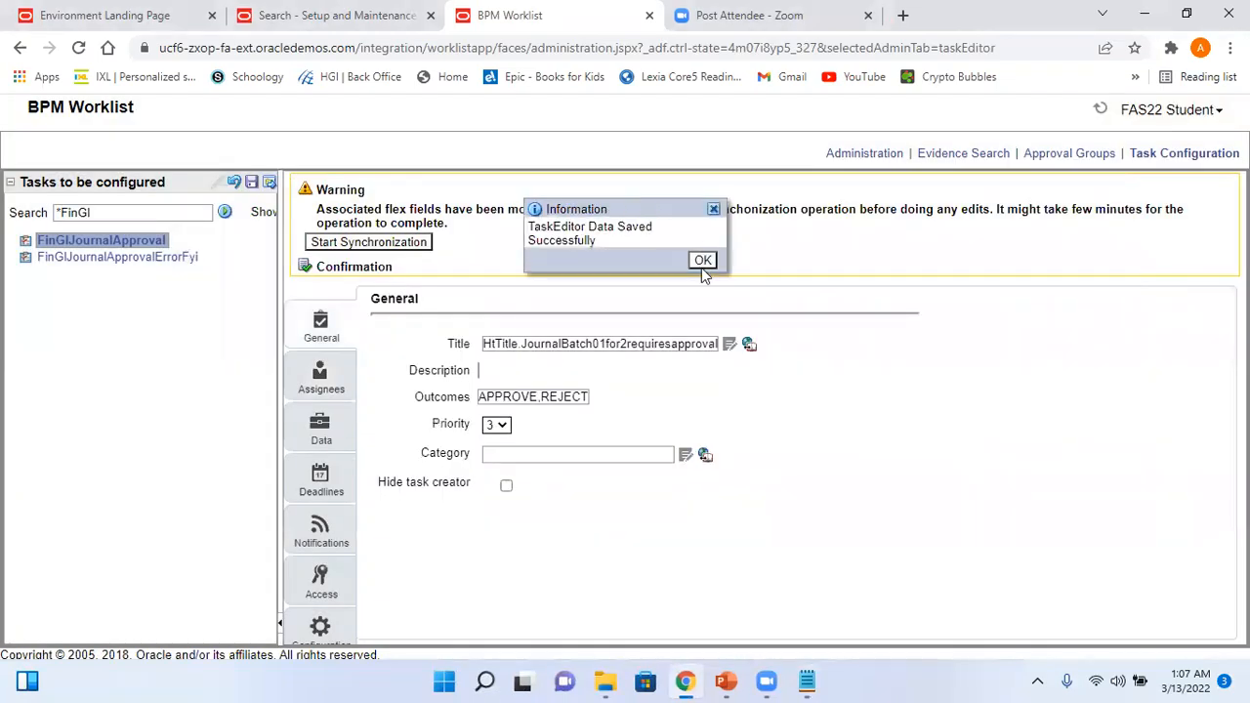
pyautogui.click(701, 262)
pyautogui.click(322, 375)
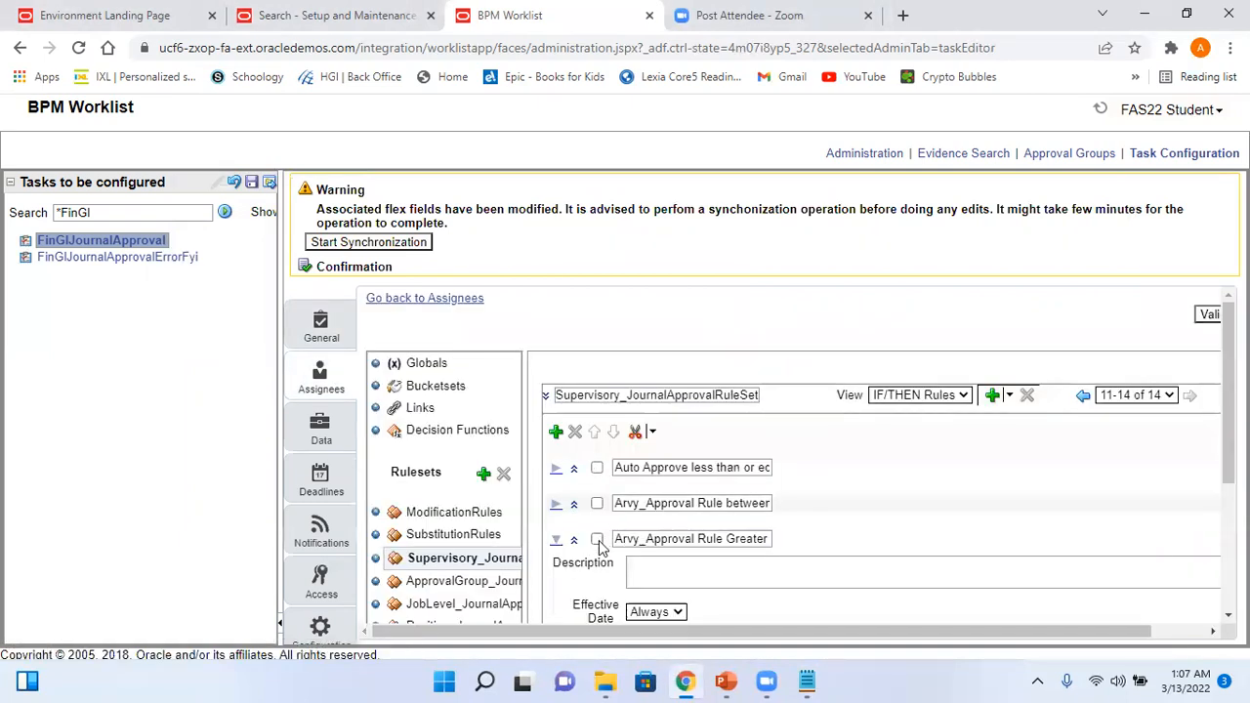
# - Collapse the third rule, read the second, third and fourth rule names, then return to Setup and Maintenance
pyautogui.click(572, 543)
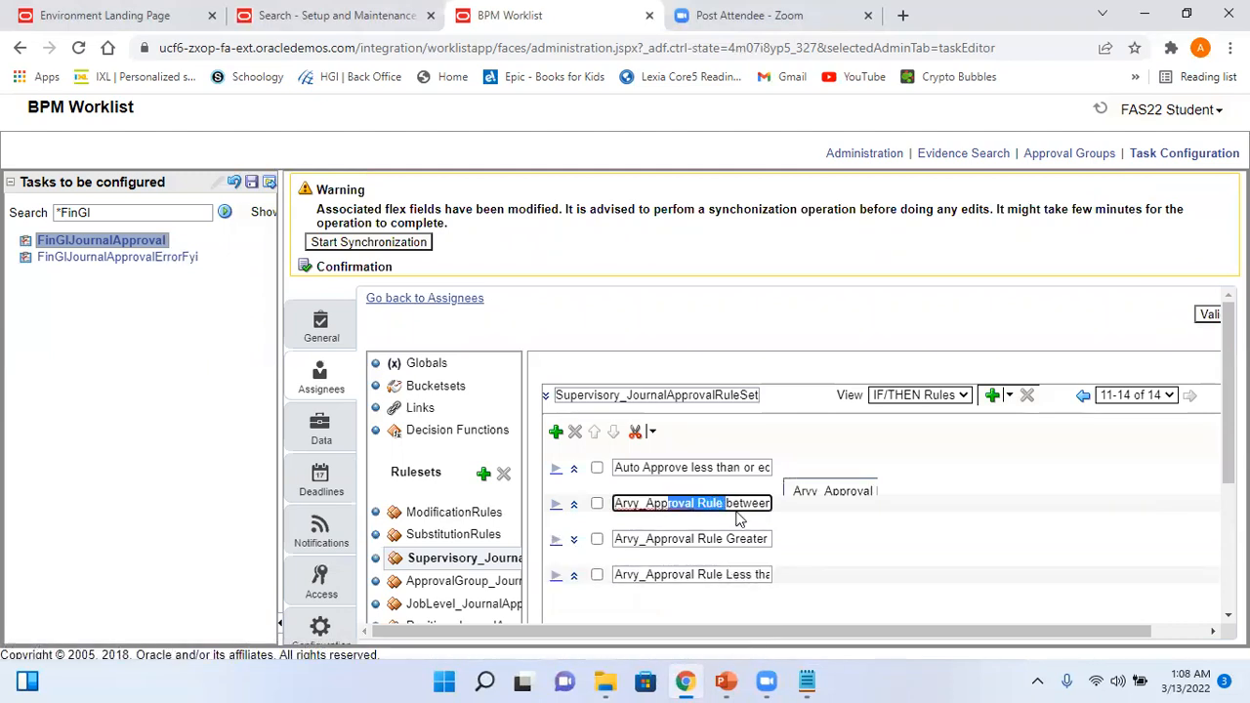
pyautogui.tripleClick(670, 502)
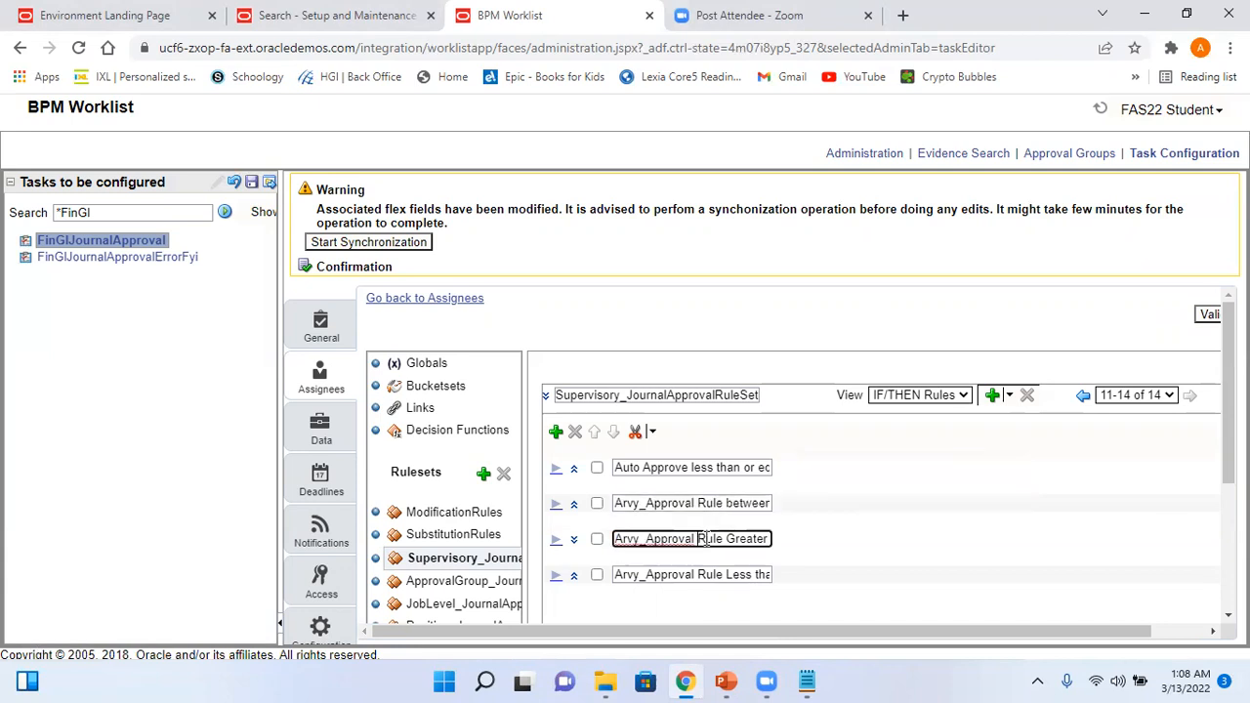
pyautogui.moveTo(698, 540); pyautogui.dragTo(789, 550)
pyautogui.tripleClick(693, 574)
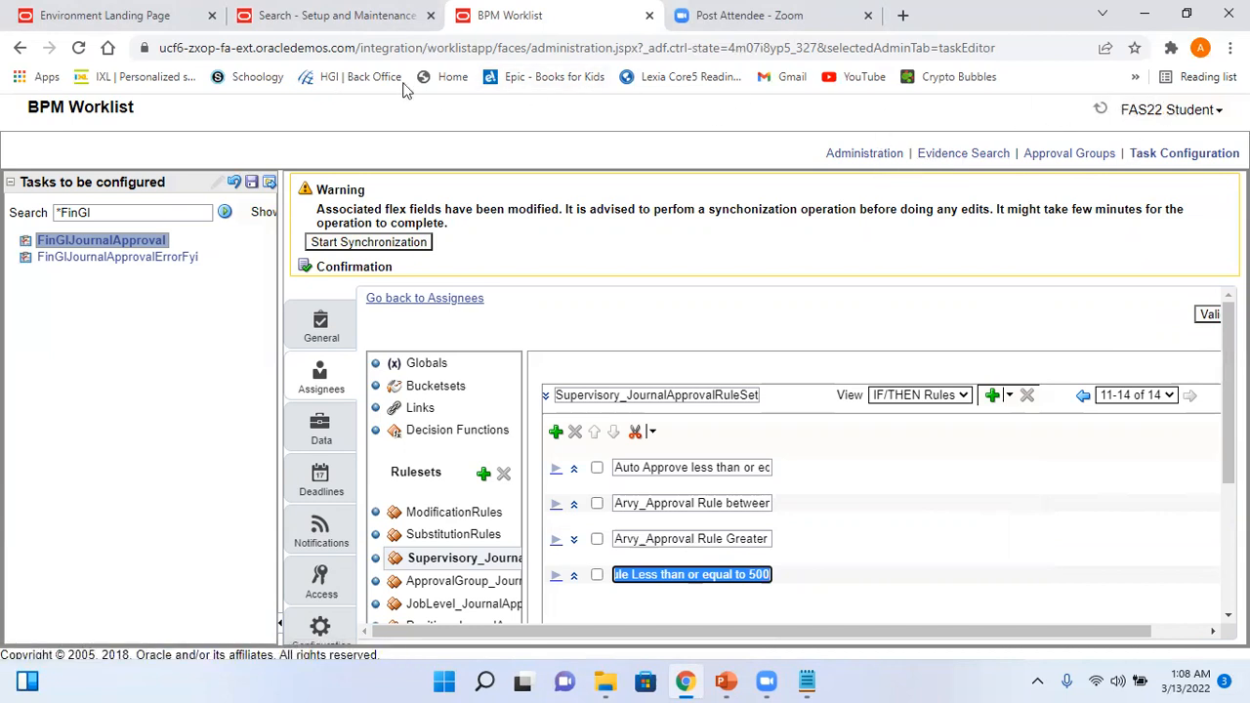
pyautogui.click(260, 22)
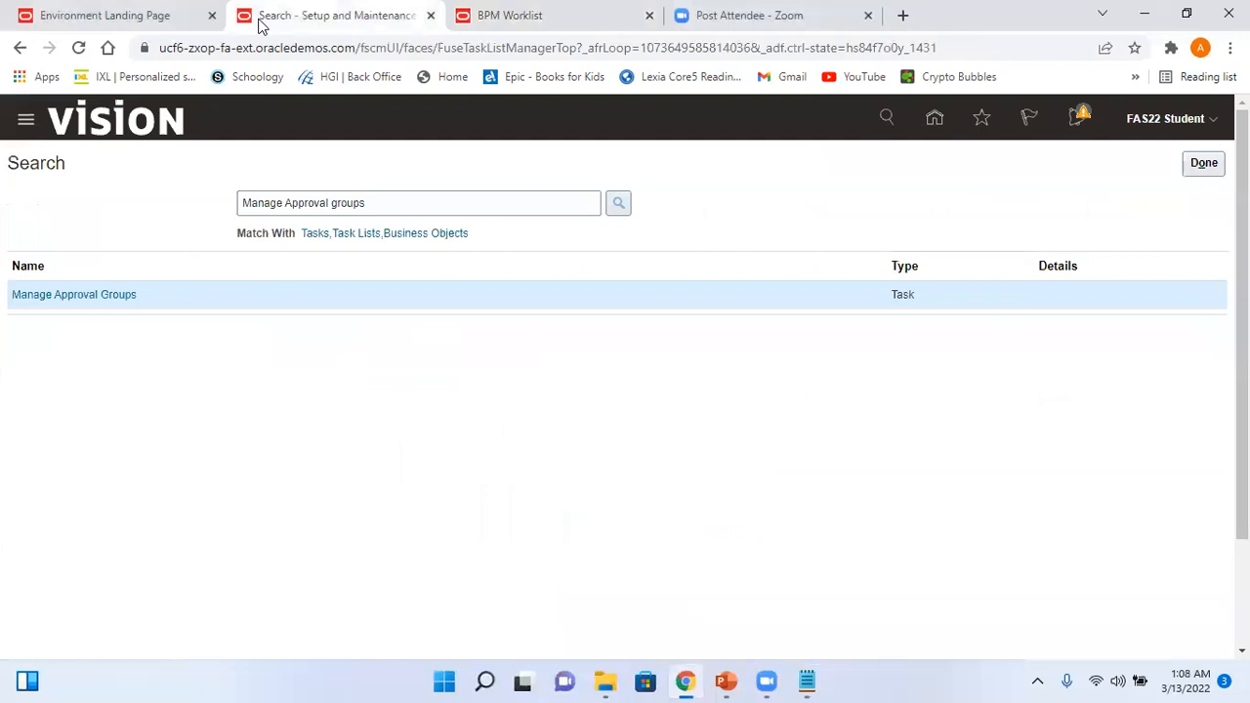
# - Close the Manage Approval Groups search, view the Pre-Requisites, Steps, Business Use Case and User Hierarchy slides, and return to Oracle
pyautogui.click(1203, 163)
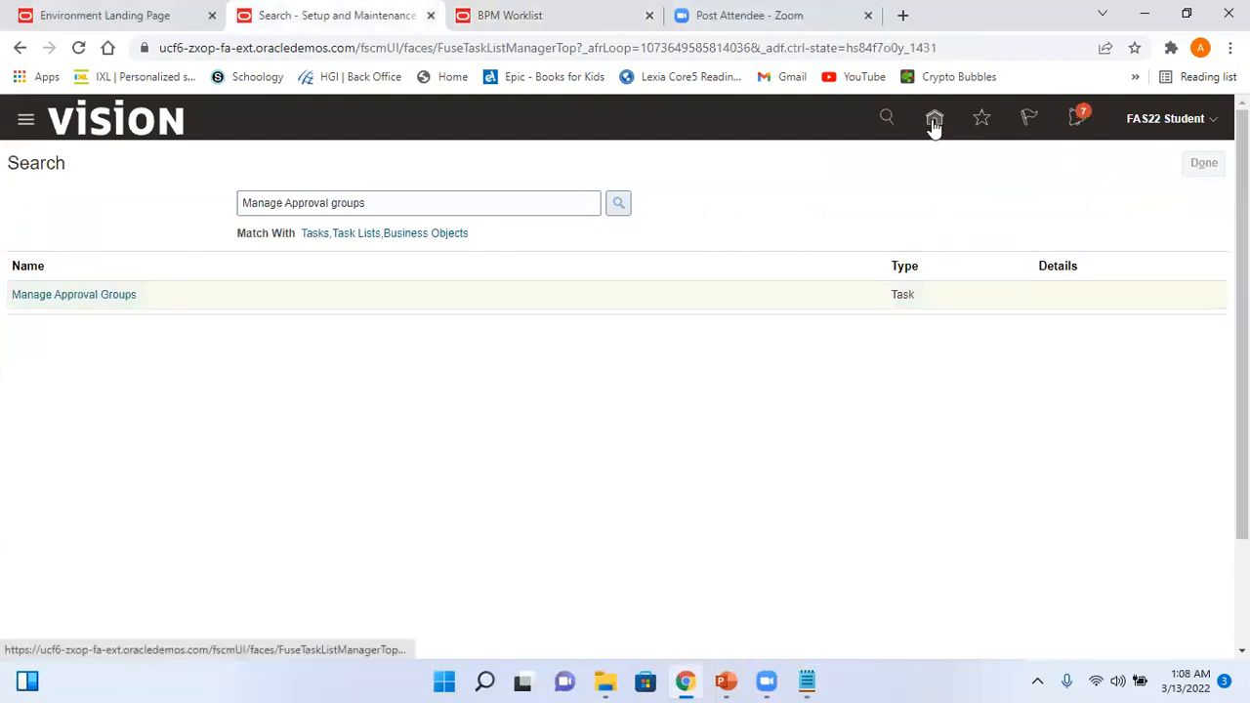
pyautogui.click(726, 680)
pyautogui.click(123, 461)
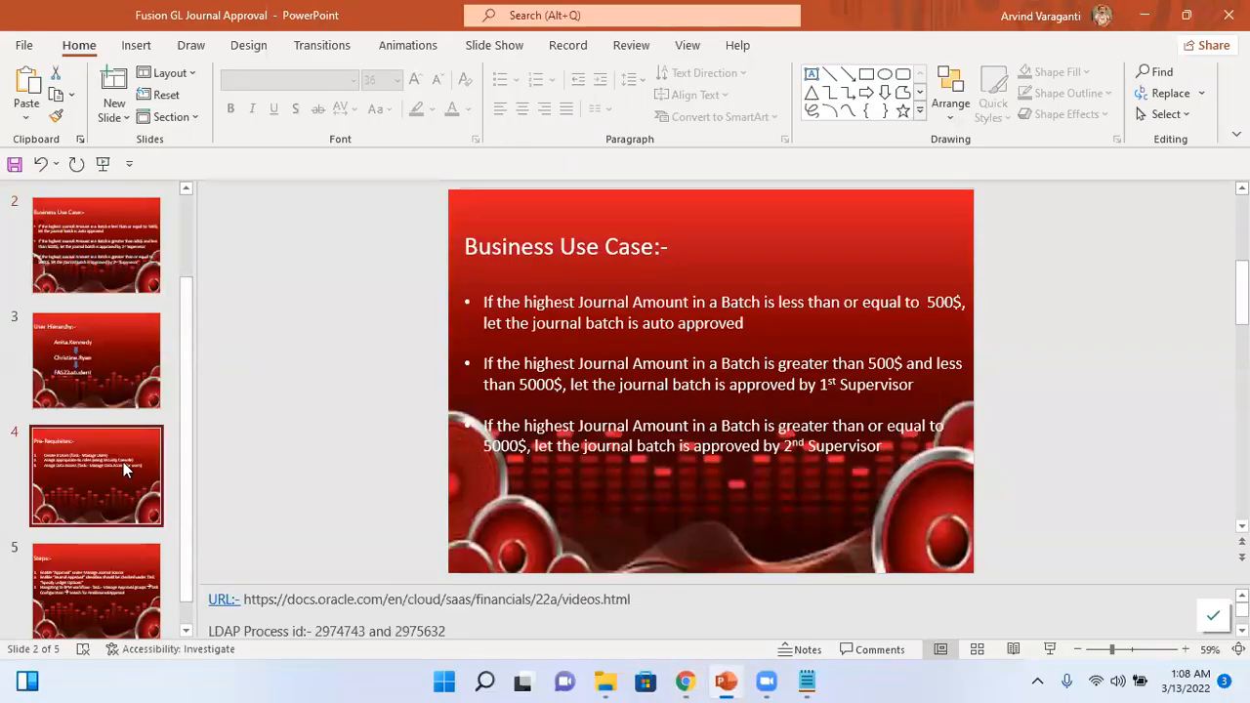
pyautogui.click(109, 588)
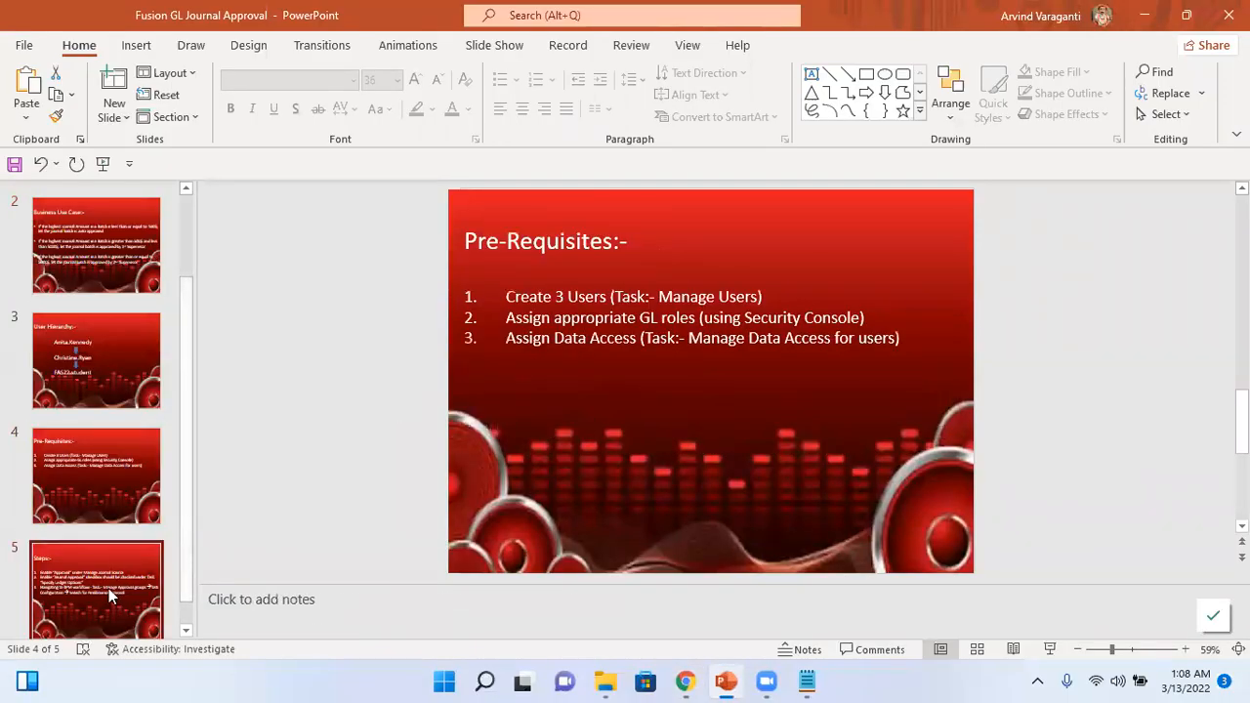
pyautogui.click(86, 231)
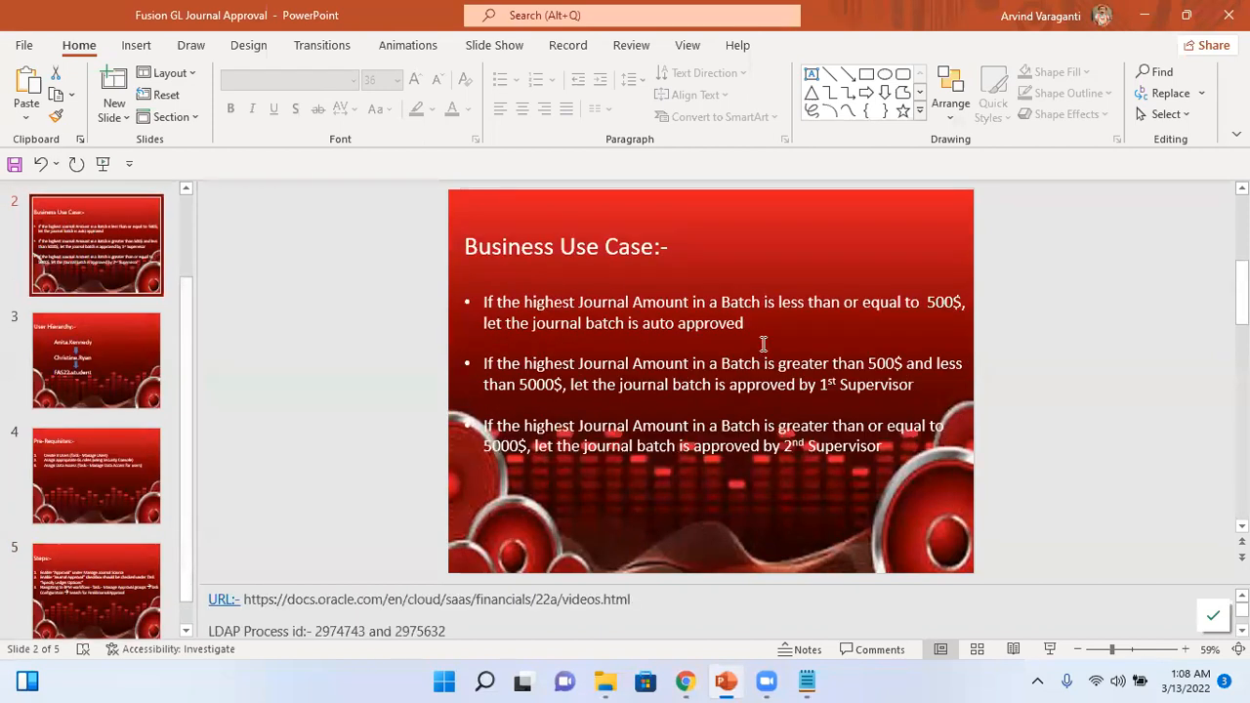
pyautogui.click(90, 385)
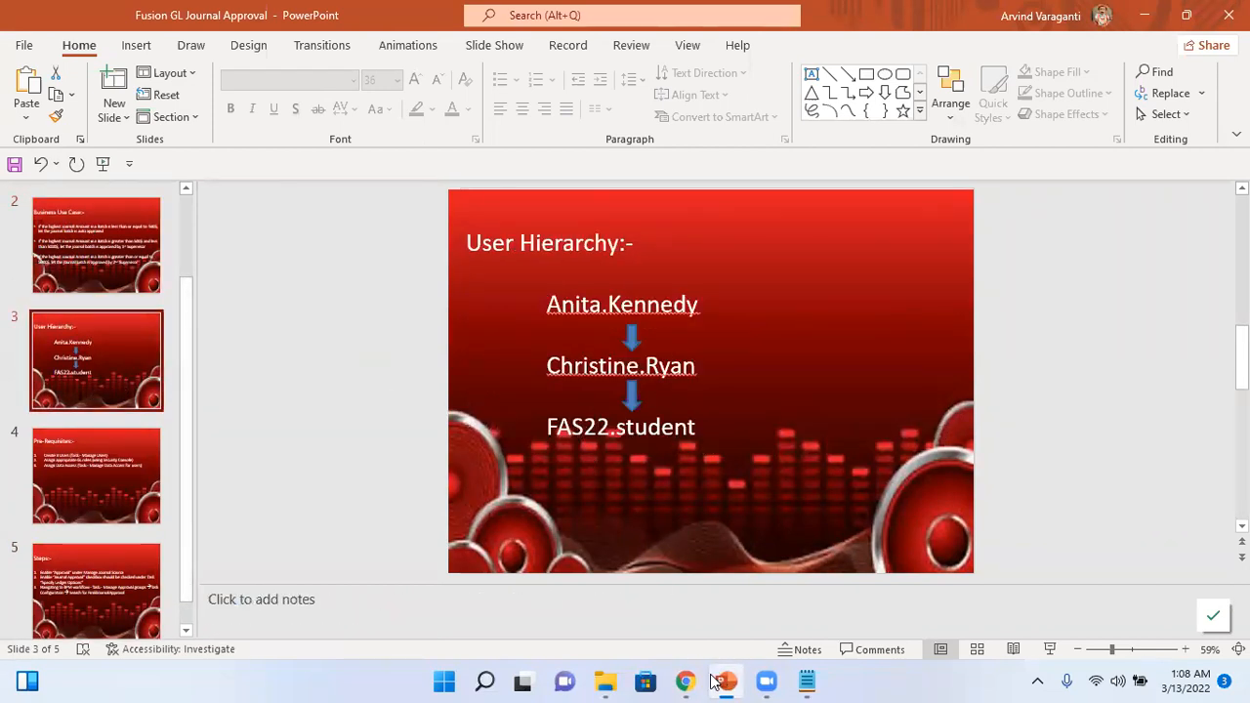
pyautogui.moveTo(687, 681)
pyautogui.click(720, 606)
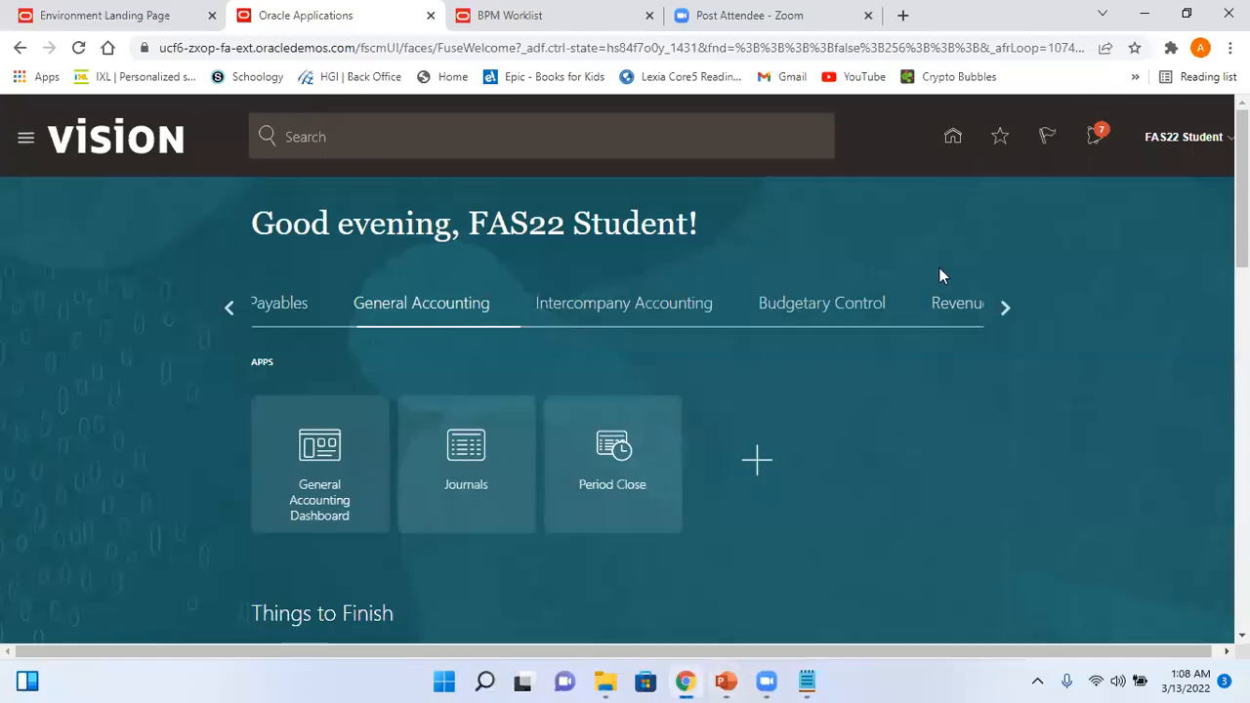
# - Open the Journals work area for US Primary Ledger and start Create Journal from the Tasks panel
pyautogui.click(499, 462)
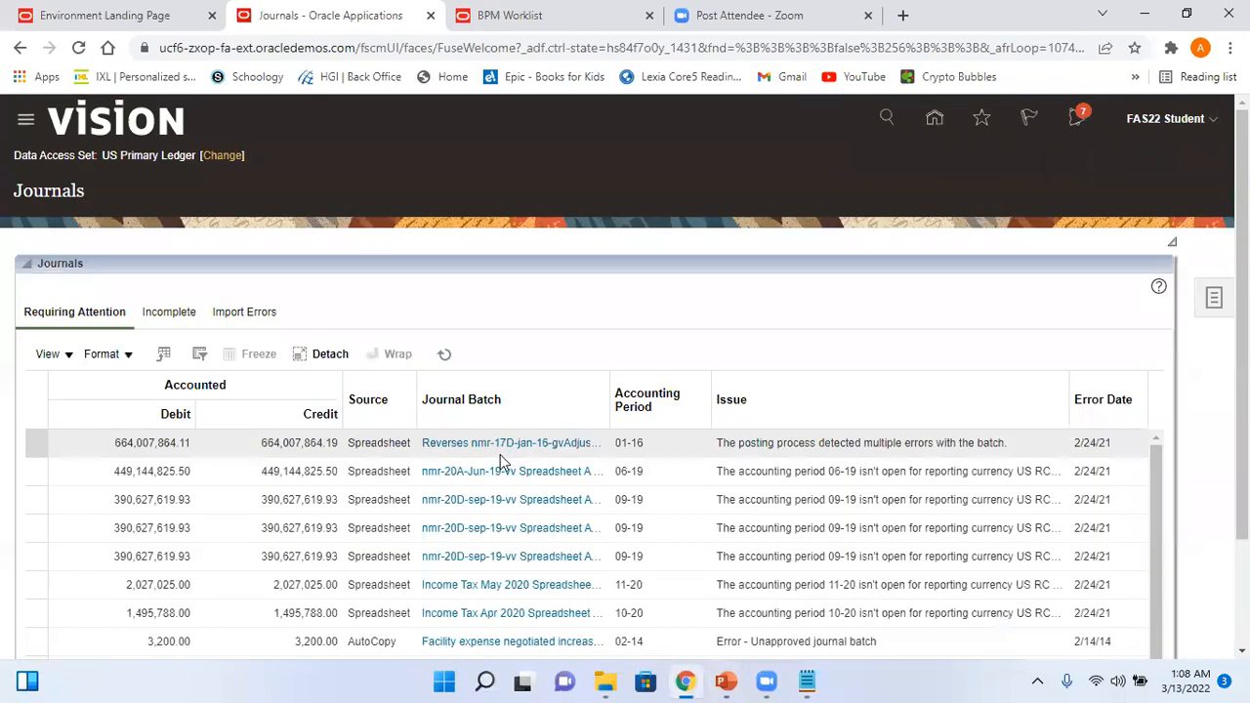
pyautogui.click(1216, 301)
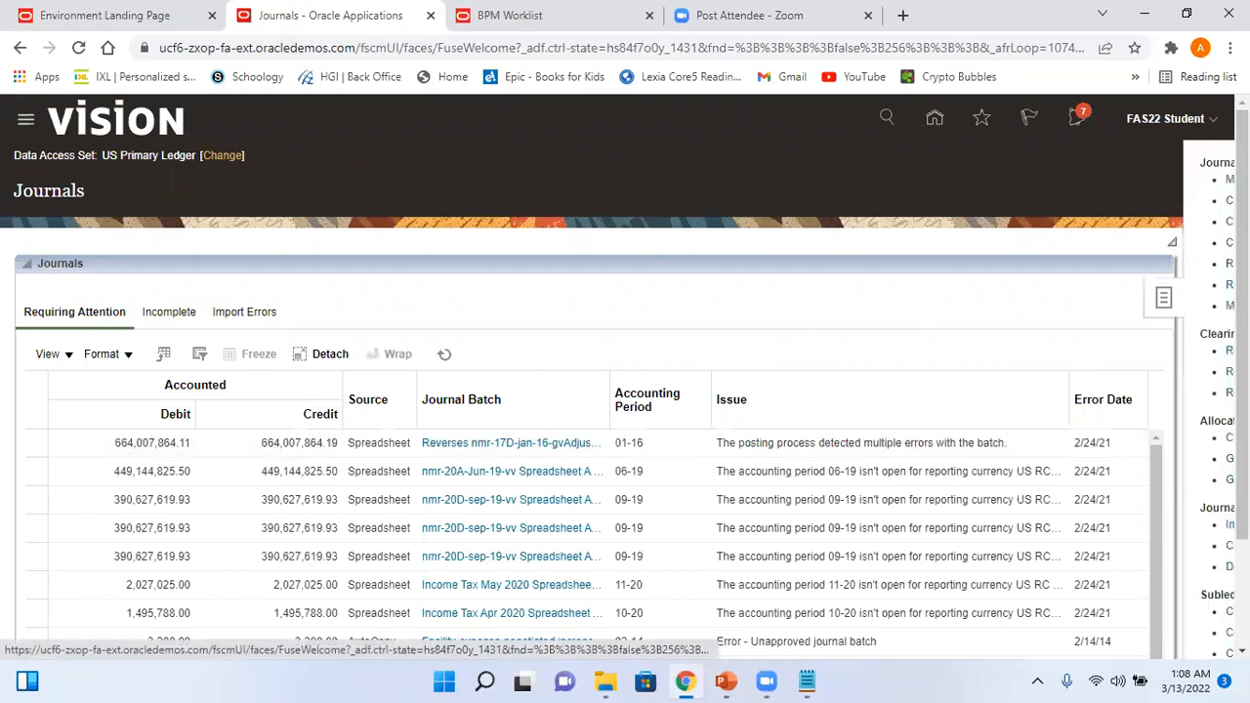
pyautogui.click(1109, 200)
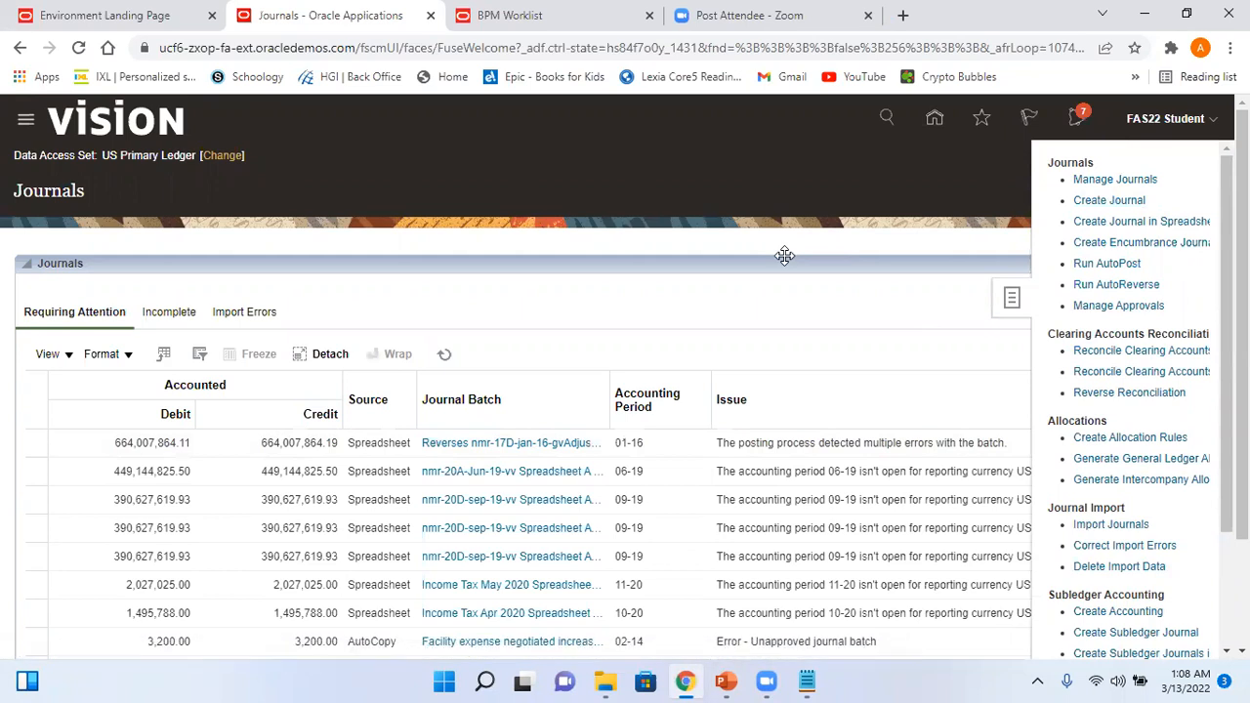
# - Name the journal batch Test_Arvy_Batch1 and the journal Test_Arvy_Jrn1
pyautogui.click(322, 291)
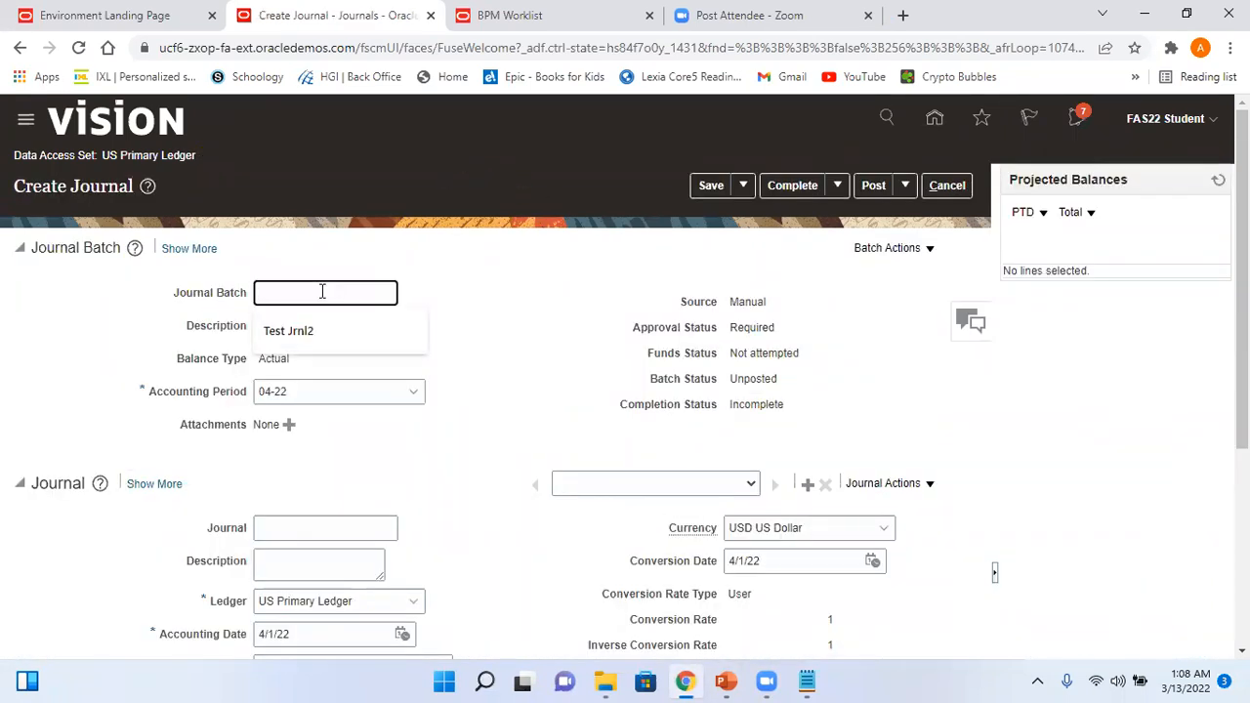
pyautogui.write('Test_Av')
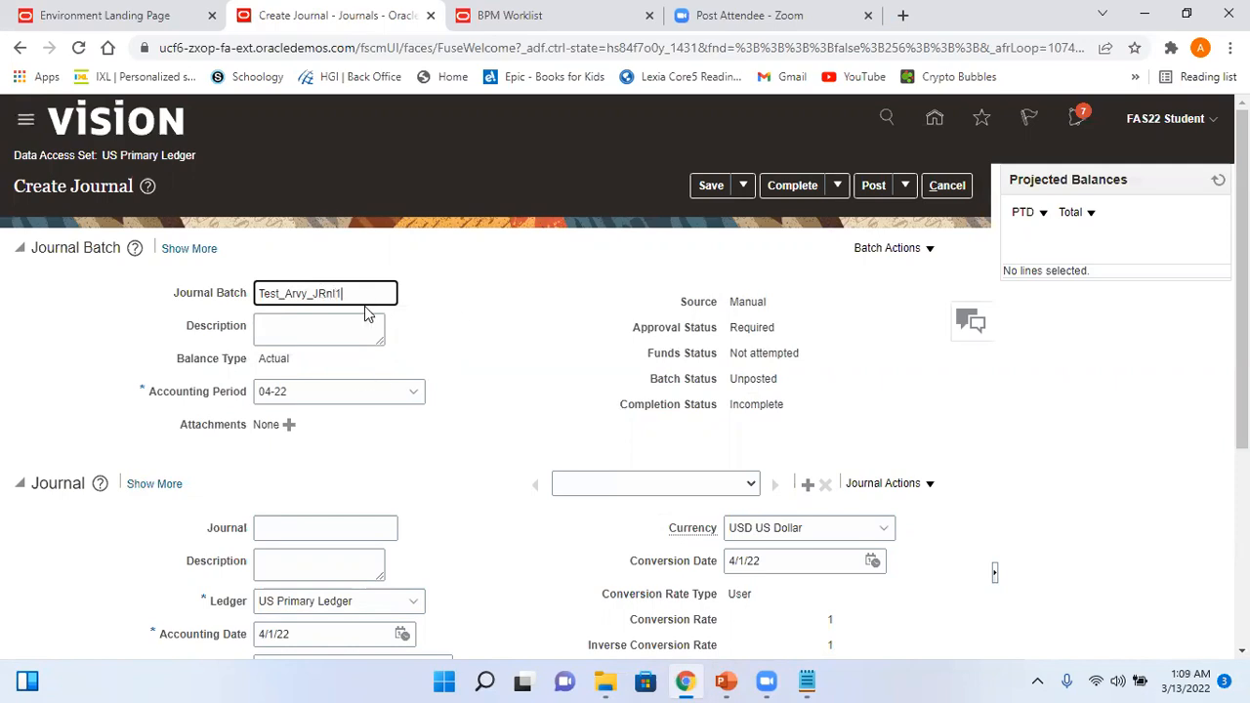
pyautogui.write('atch')
pyautogui.click(294, 528)
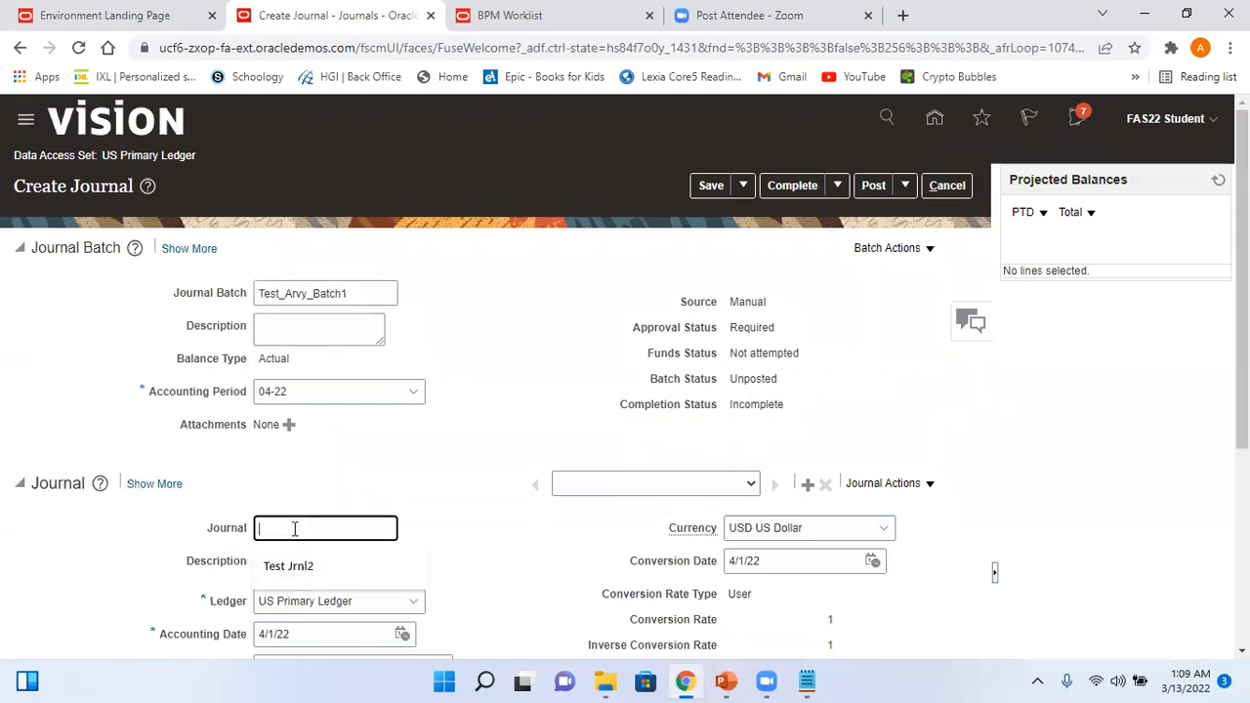
pyautogui.write('Test_Arvy-J')
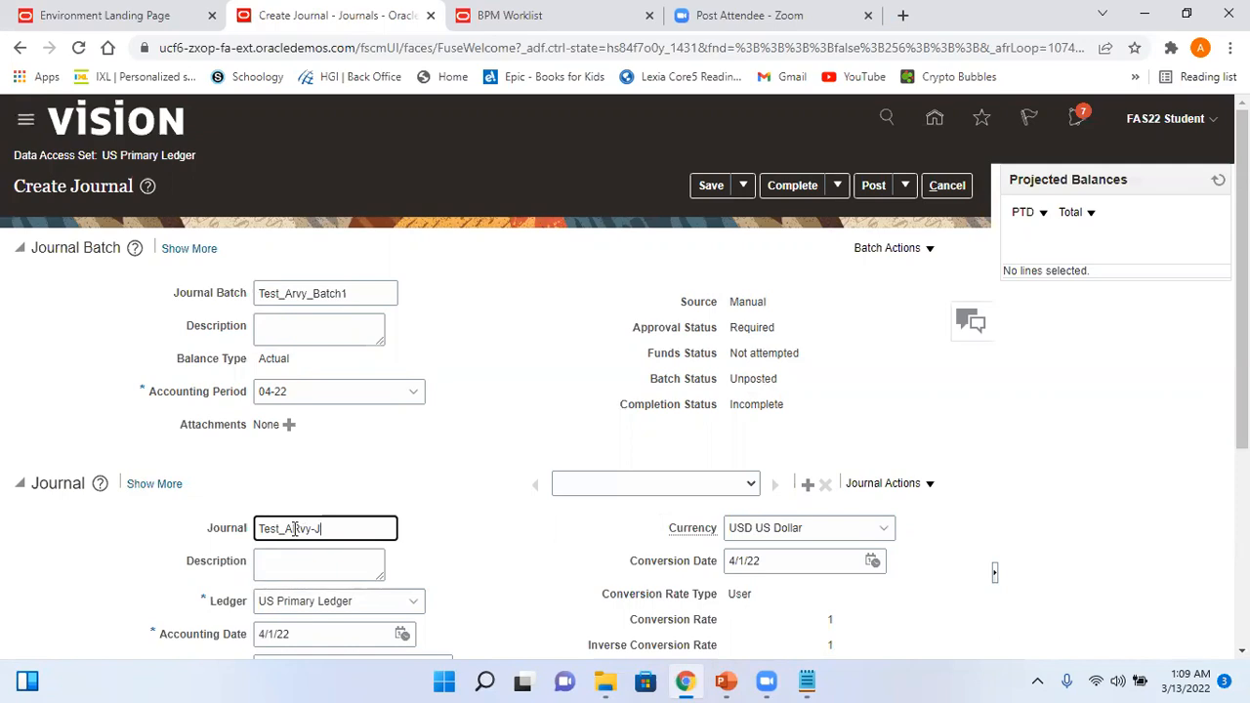
pyautogui.press('BackSpace')
pyautogui.press('BackSpace')
pyautogui.write('_Jrn1')
pyautogui.hotkey('shift', 'Right')
pyautogui.write('r')
# - Set the journal's accounting period to 03-22
pyautogui.moveTo(1242, 381); pyautogui.dragTo(1241, 496)
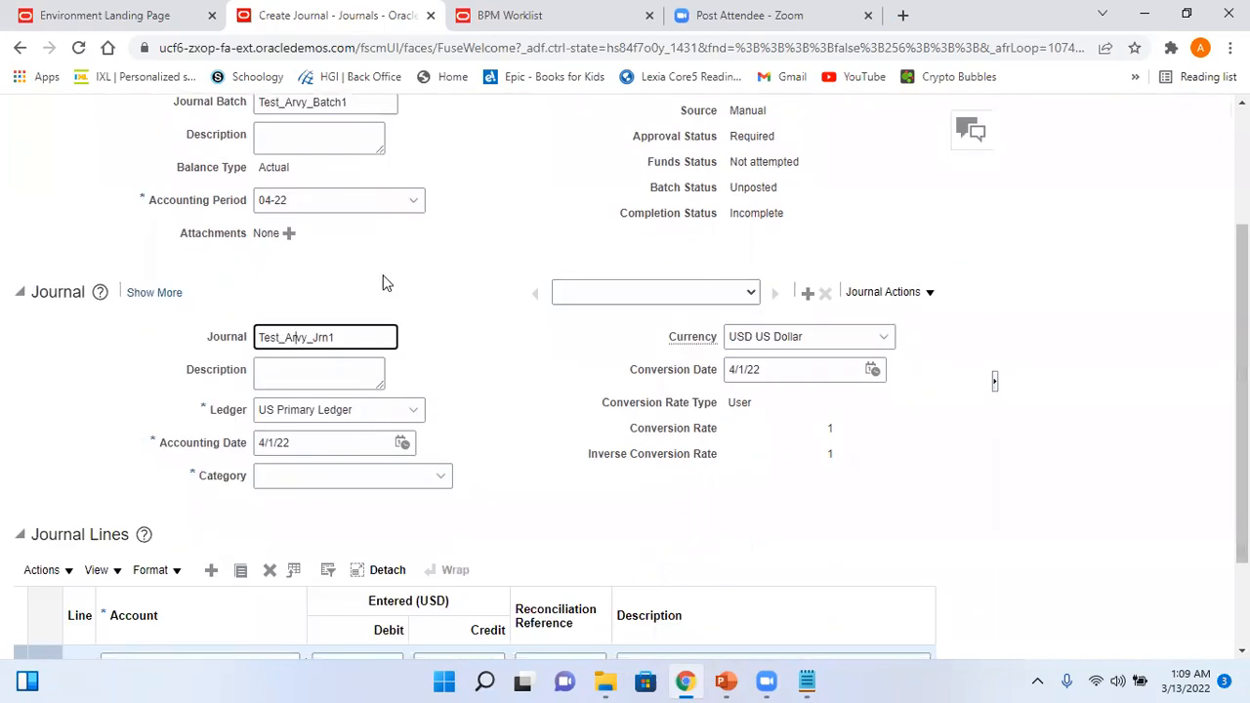
pyautogui.click(318, 199)
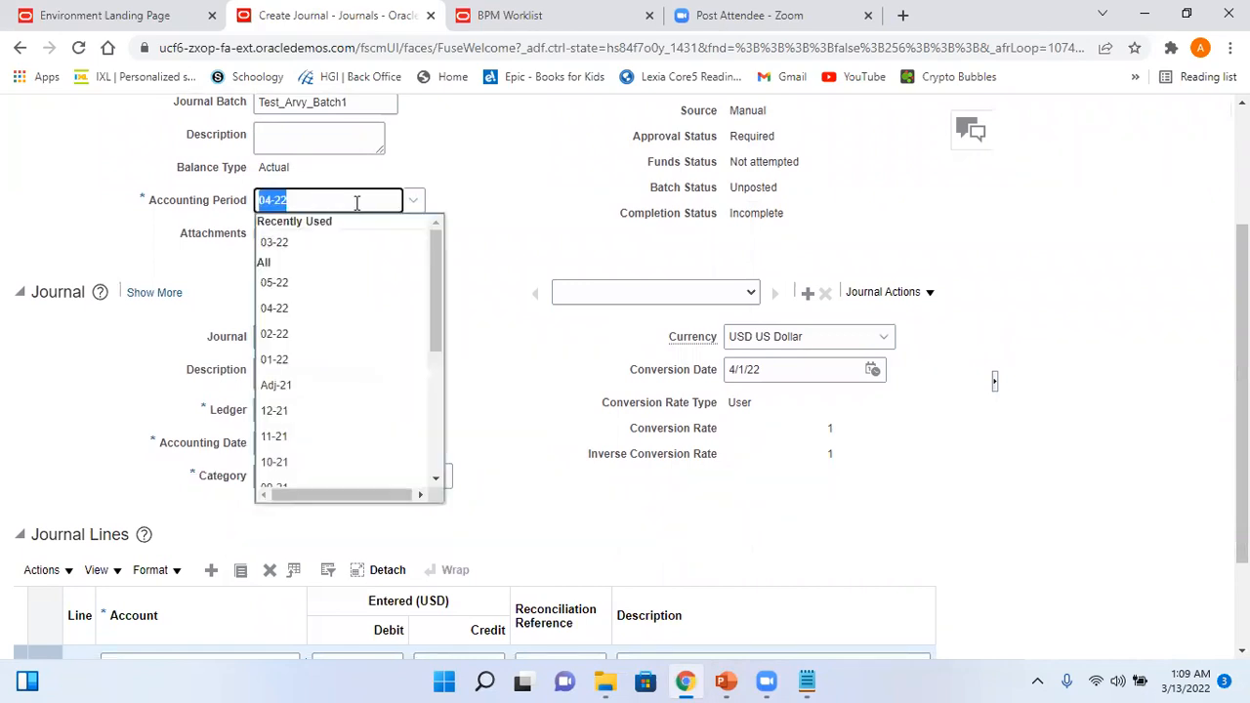
pyautogui.click(296, 244)
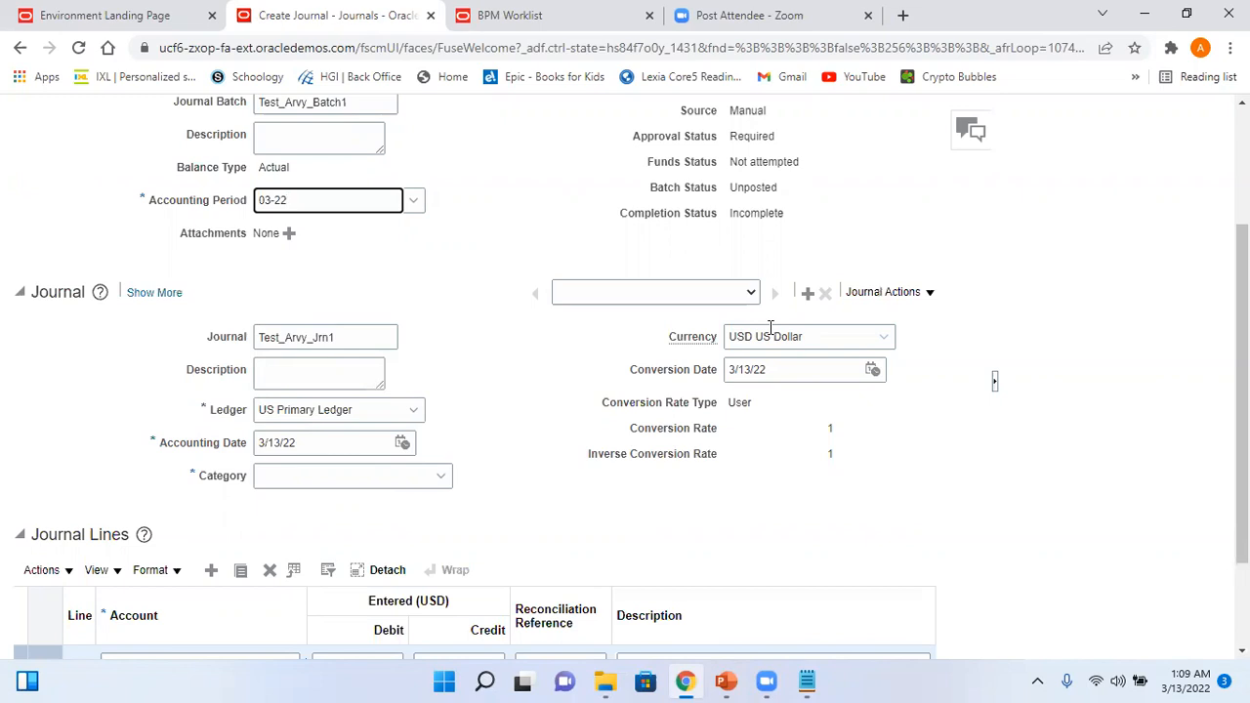
# - Set the journal category to Adjustment and bring up the account dialog for line 1
pyautogui.scroll(-1, 1240, 322)
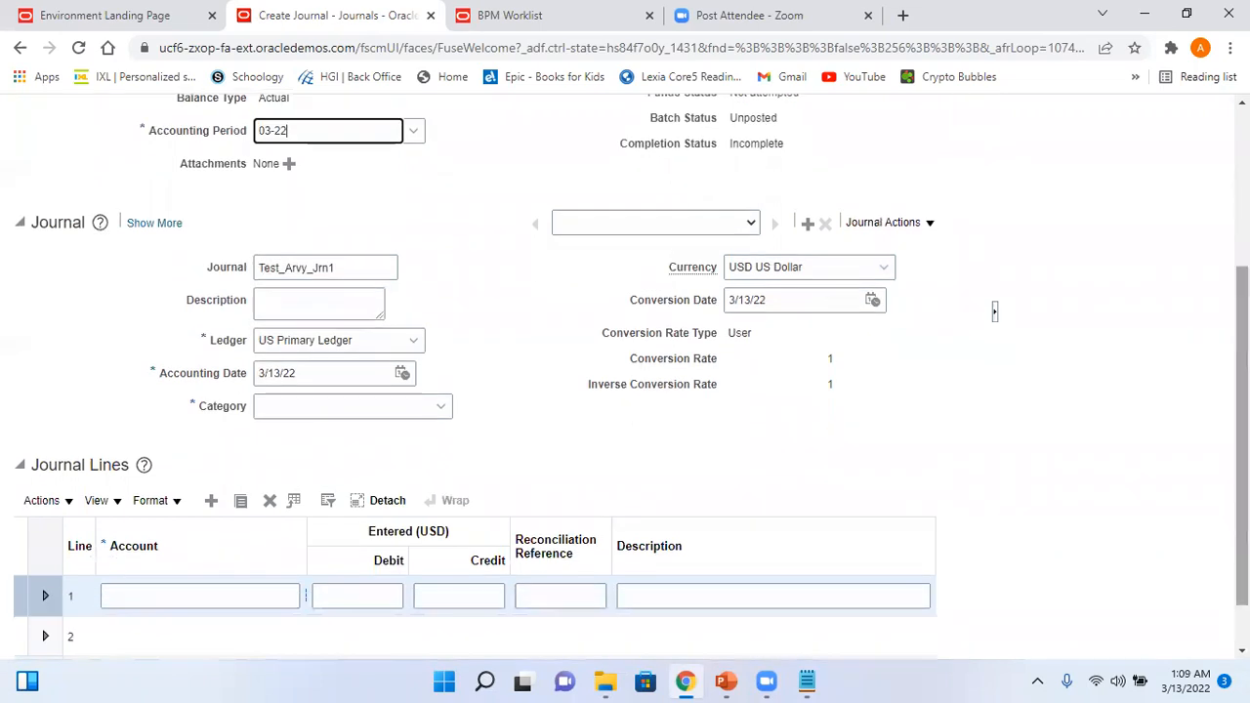
pyautogui.click(344, 399)
pyautogui.write('adjust')
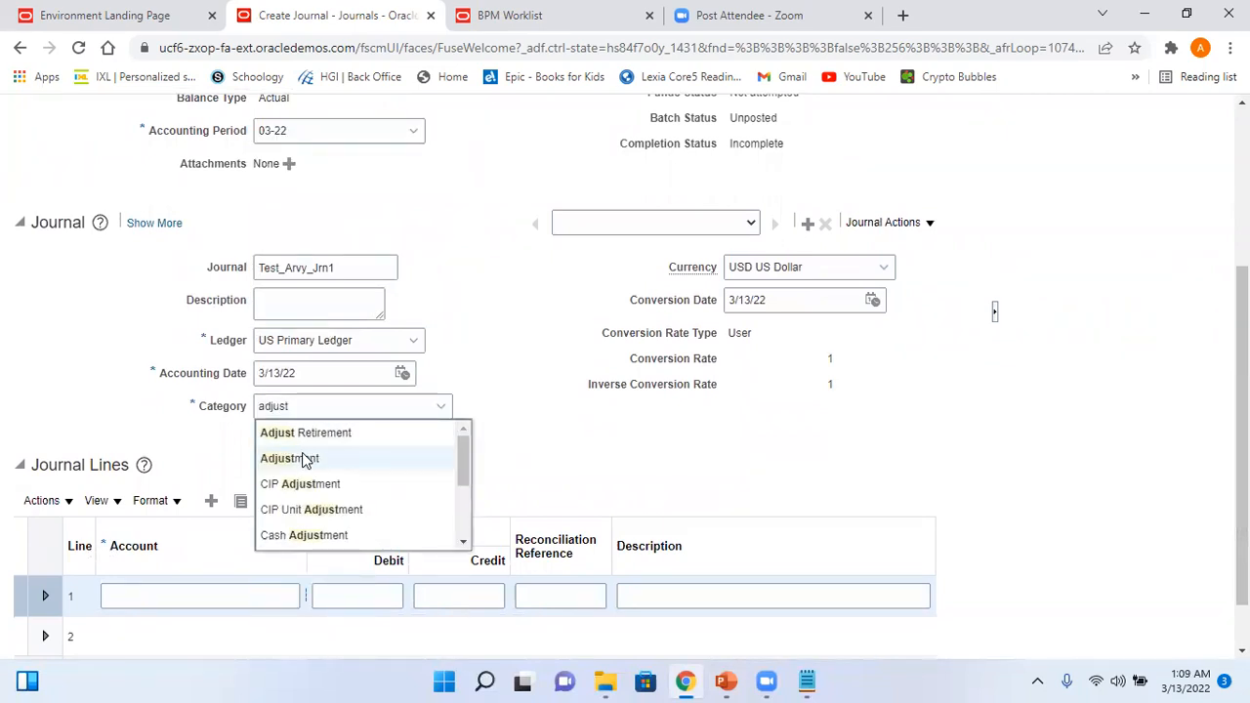
pyautogui.click(303, 459)
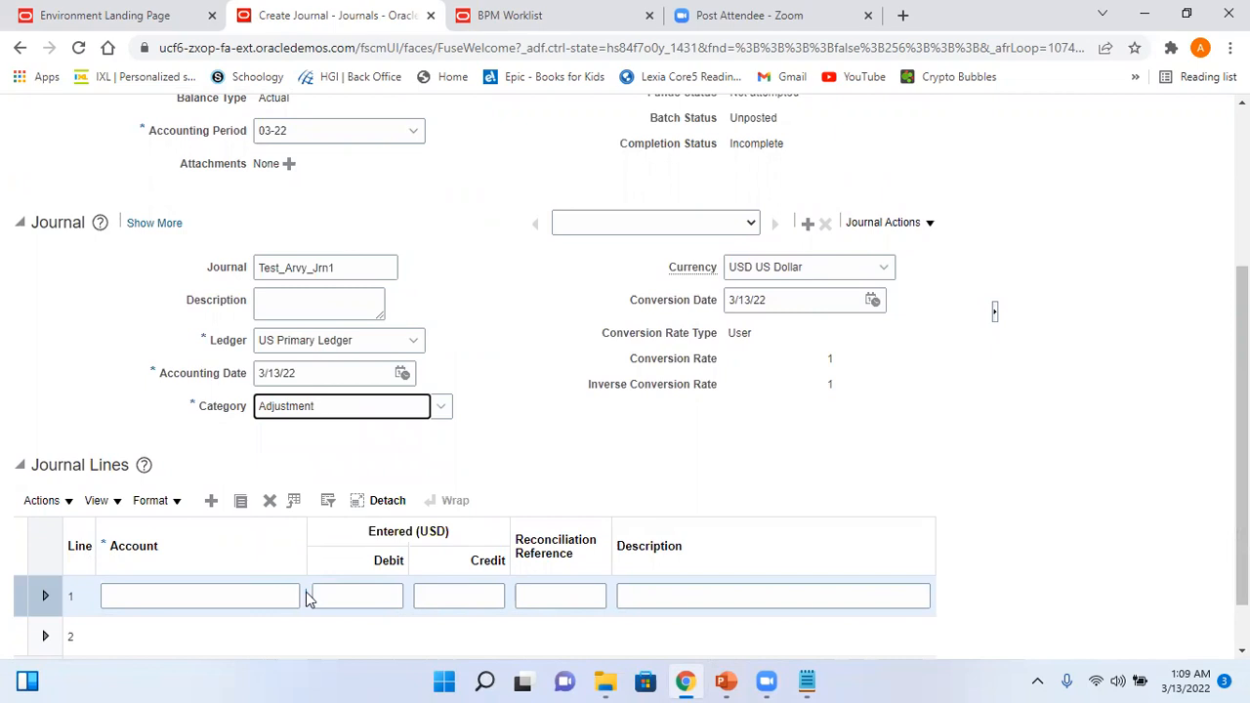
pyautogui.click(305, 598)
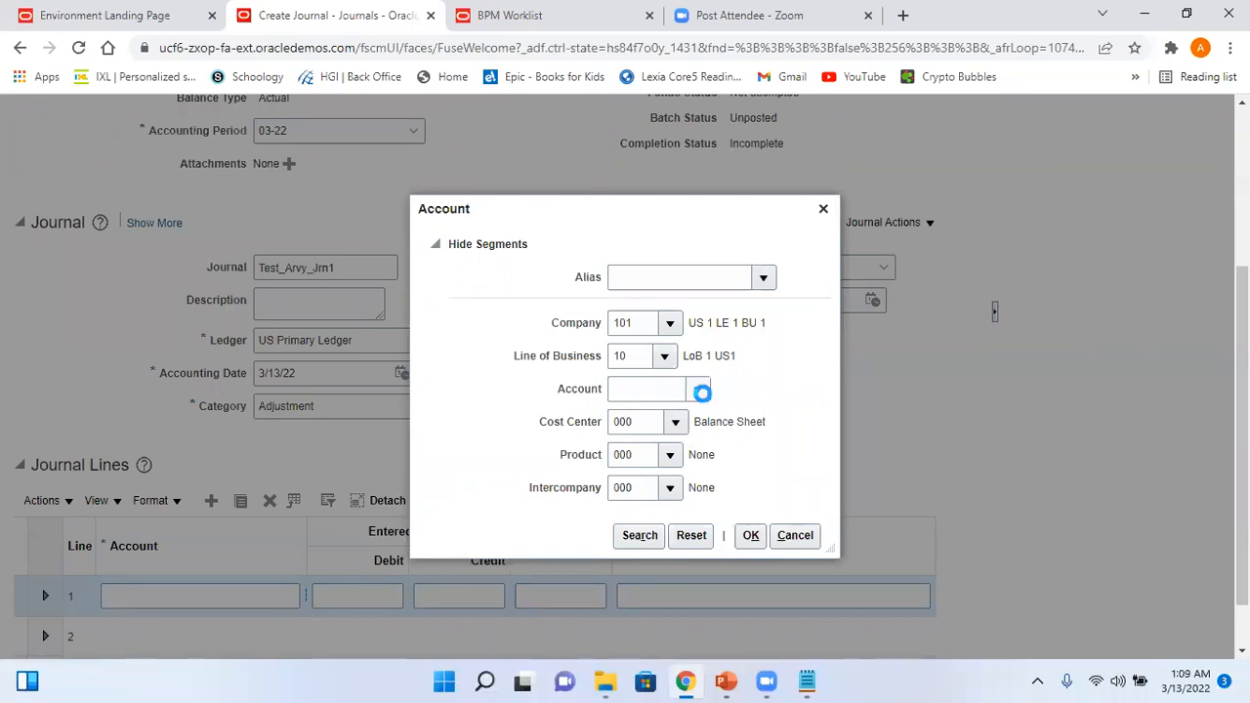
# - Debit 350 on line 1 to account 11300 Short Term Investment
pyautogui.click(702, 391)
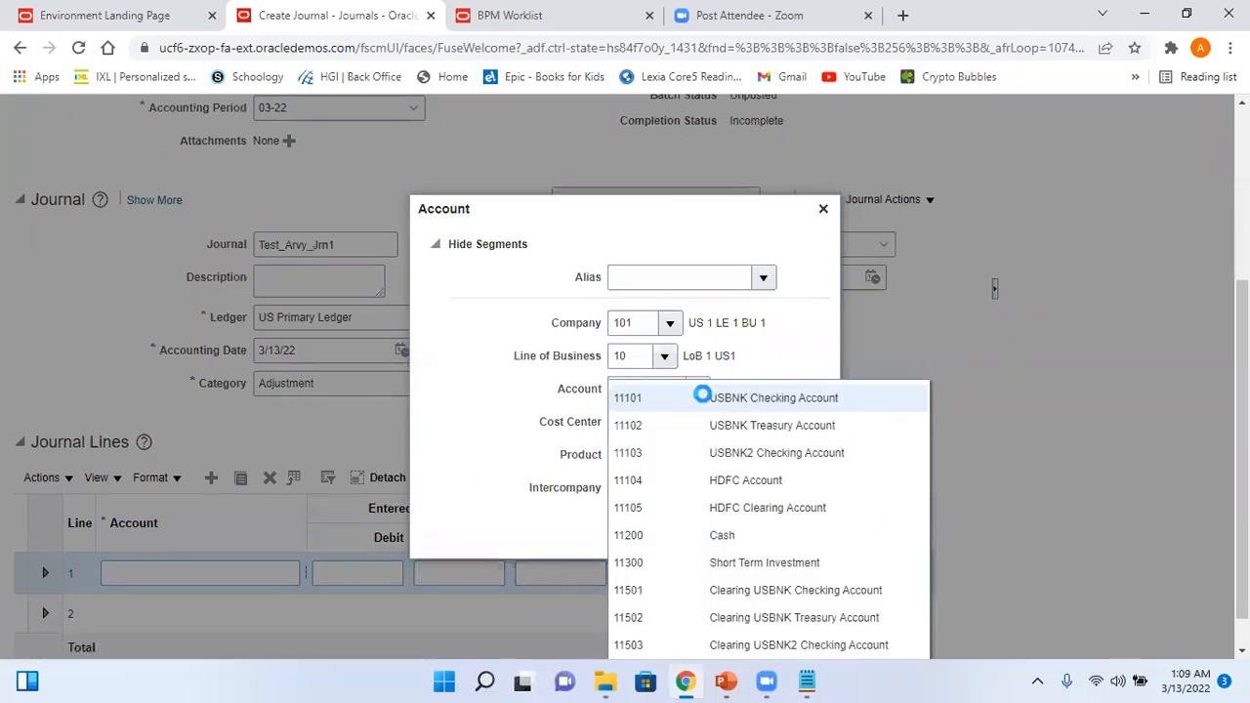
pyautogui.click(806, 563)
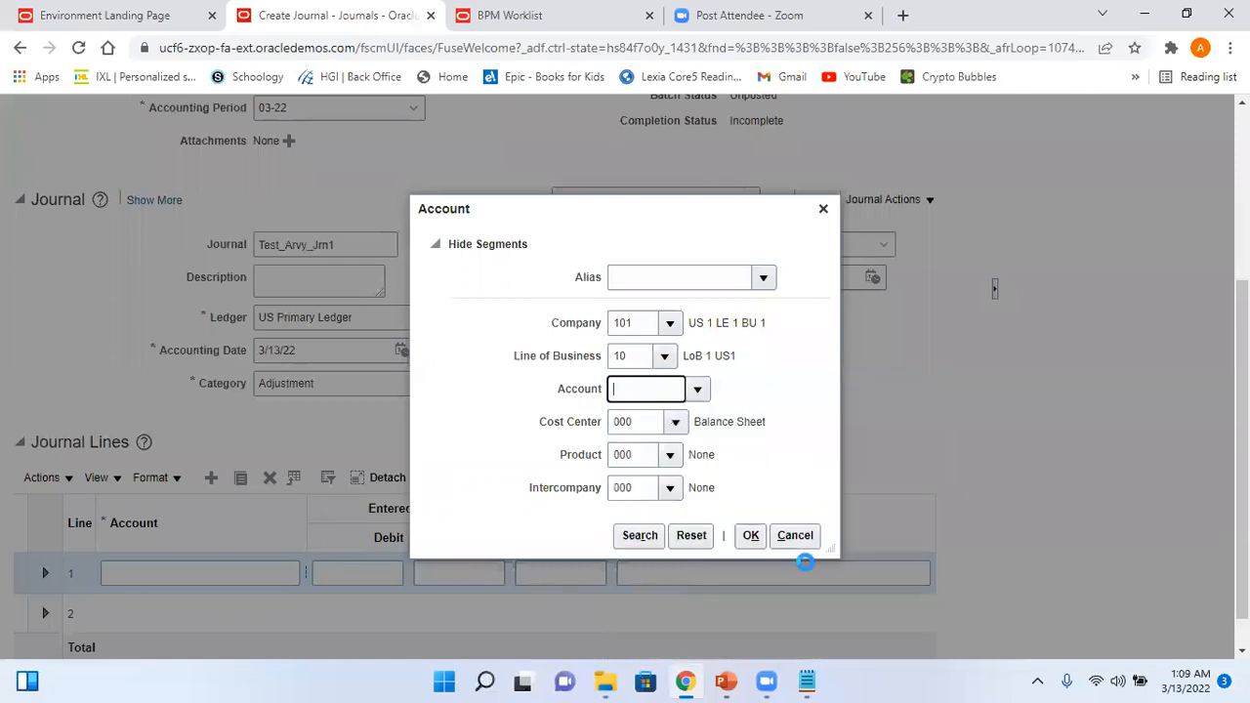
pyautogui.click(751, 537)
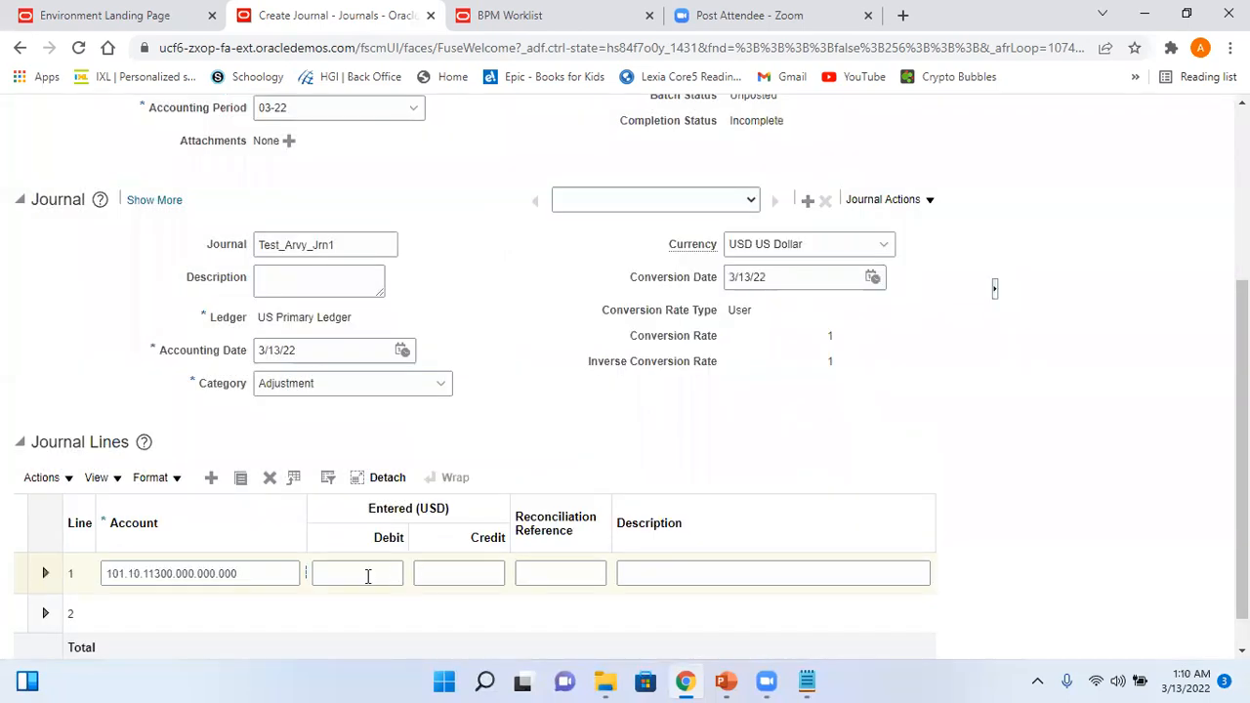
pyautogui.click(366, 576)
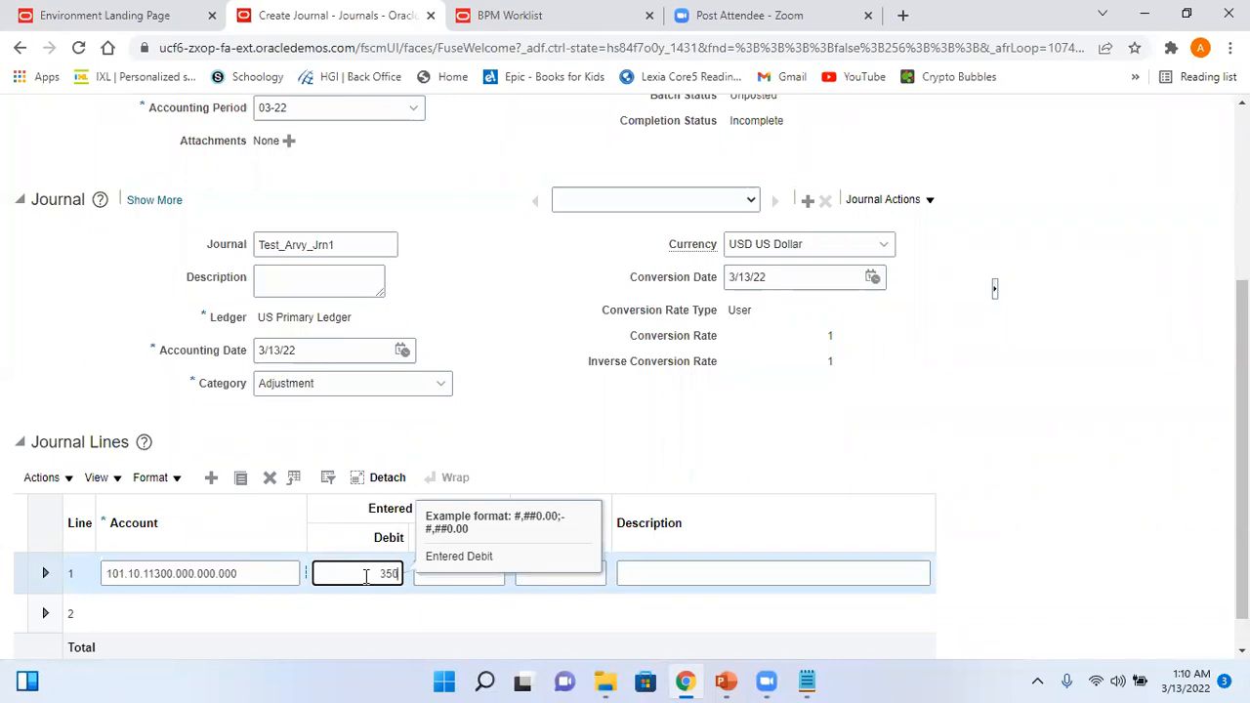
pyautogui.click(680, 436)
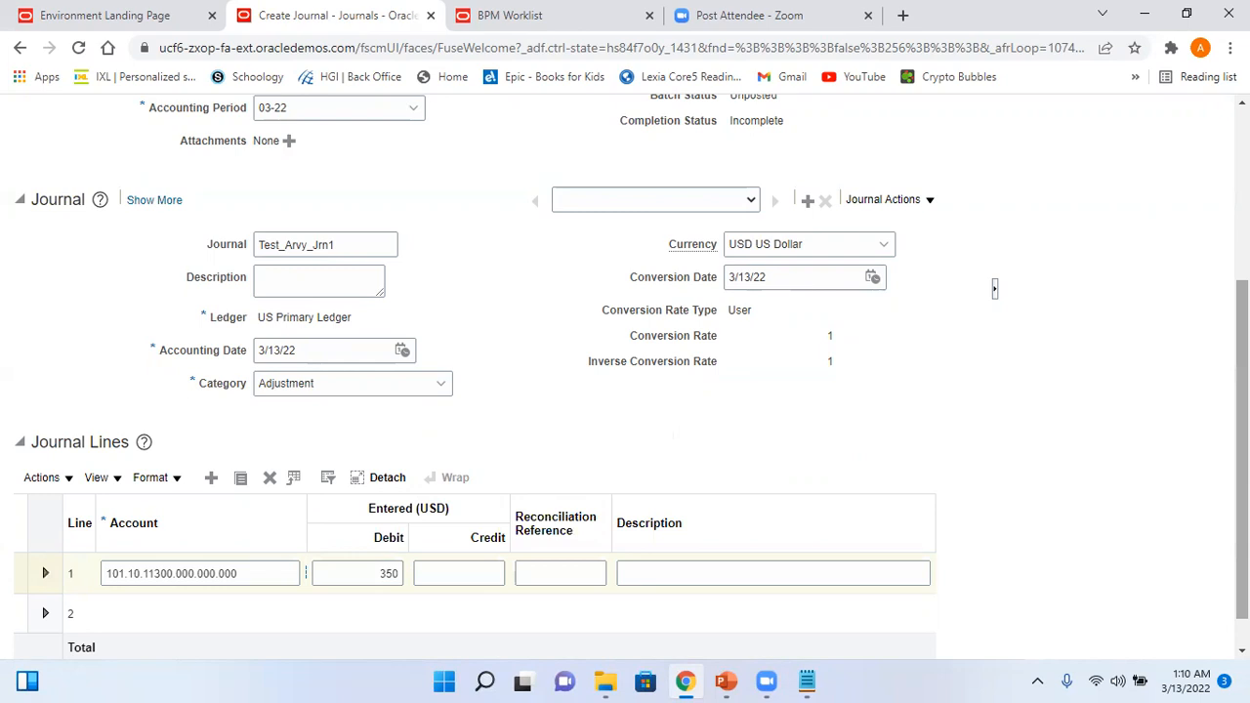
# - Credit 350 on line 2 to Cash account 11200
pyautogui.click(207, 571)
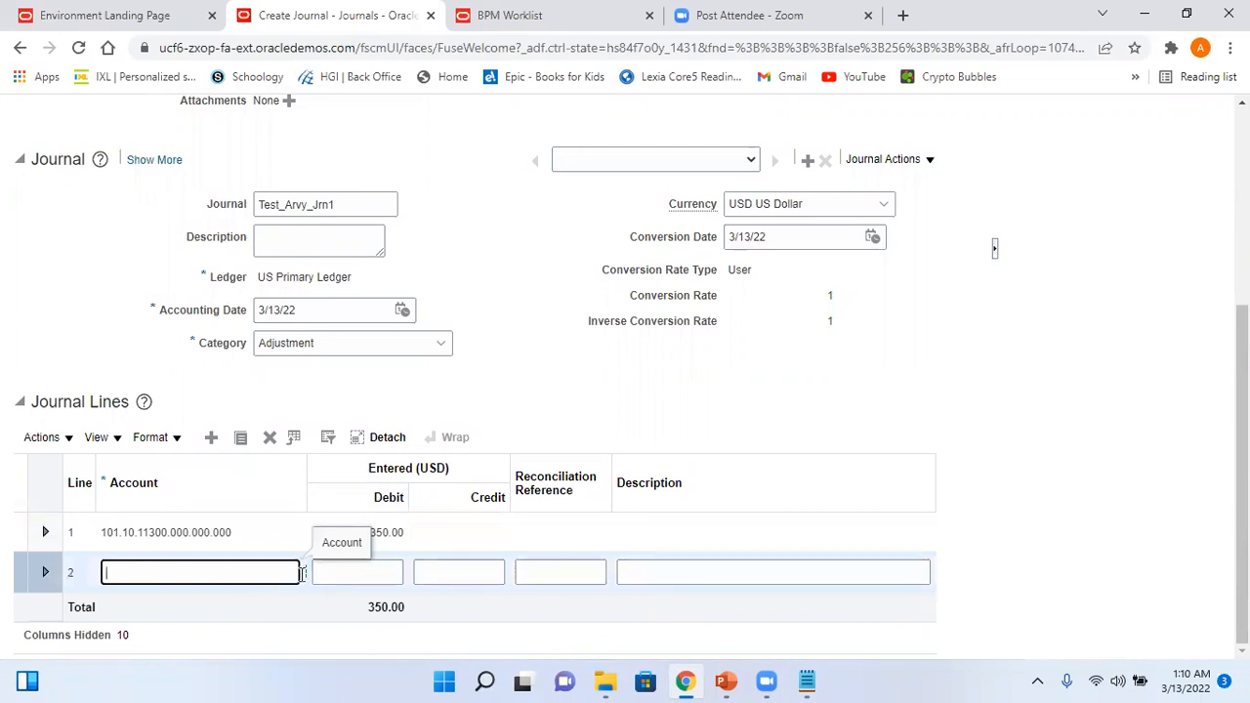
pyautogui.click(304, 574)
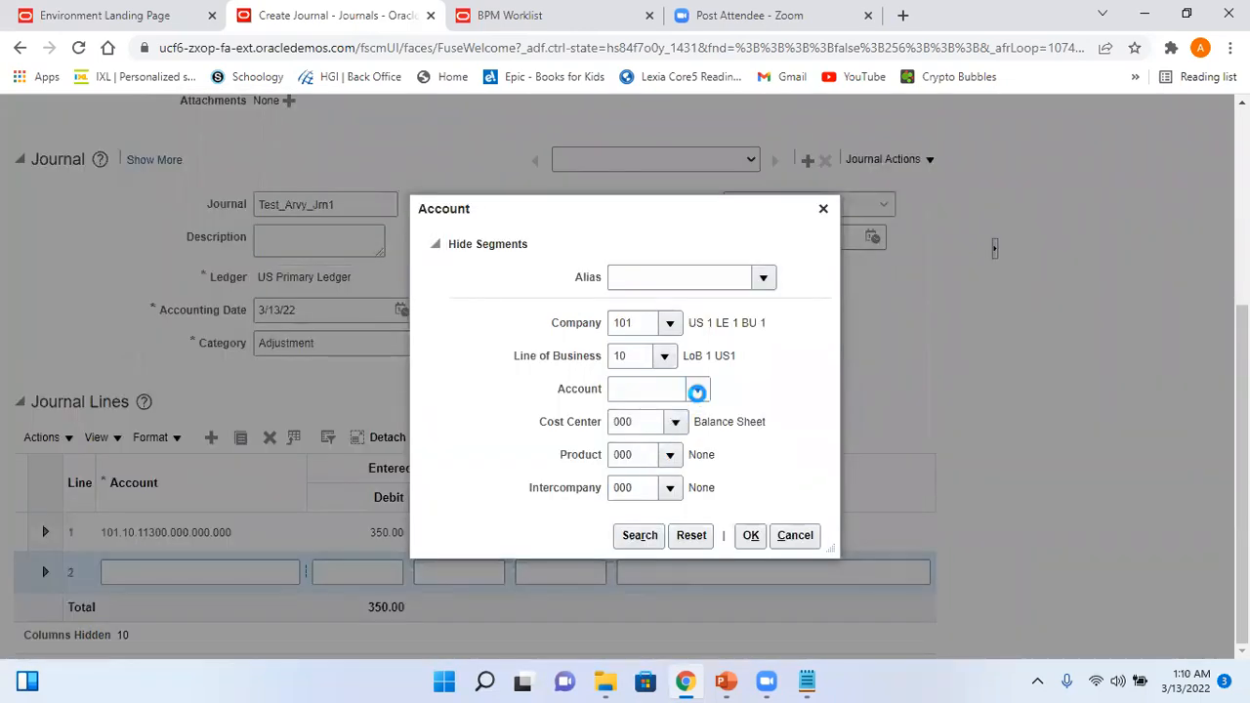
pyautogui.click(696, 391)
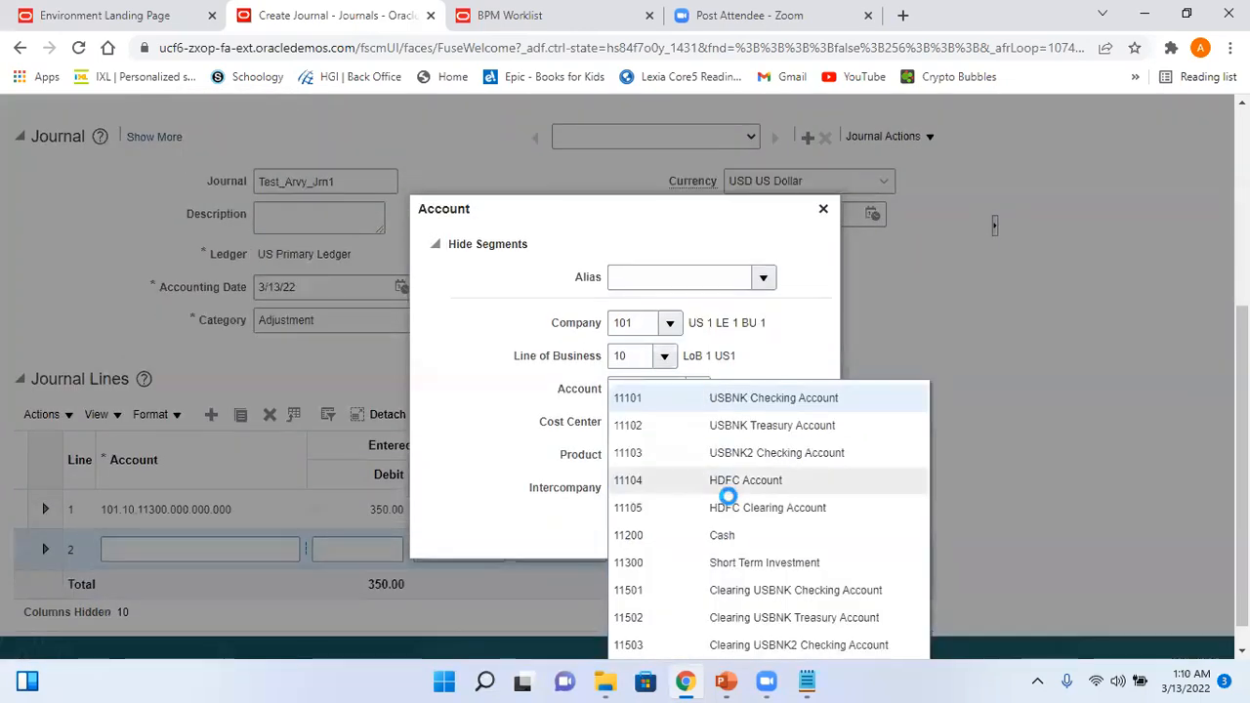
pyautogui.click(740, 539)
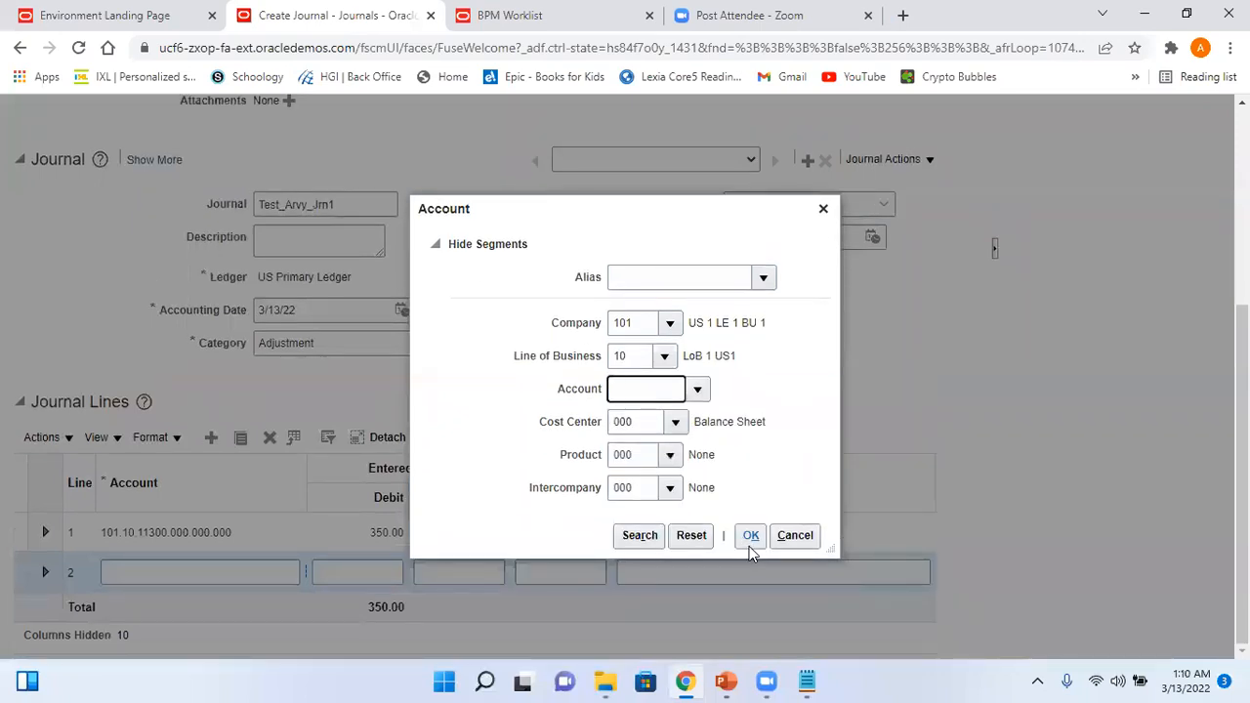
pyautogui.click(751, 539)
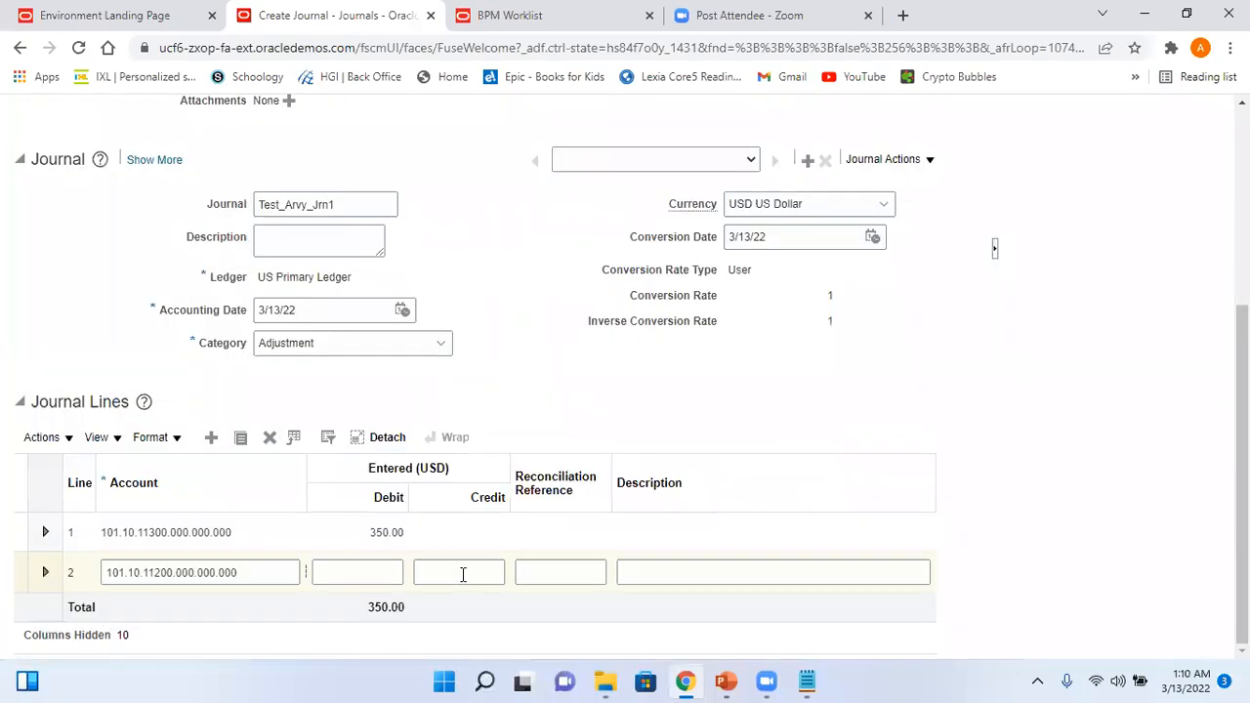
pyautogui.click(459, 573)
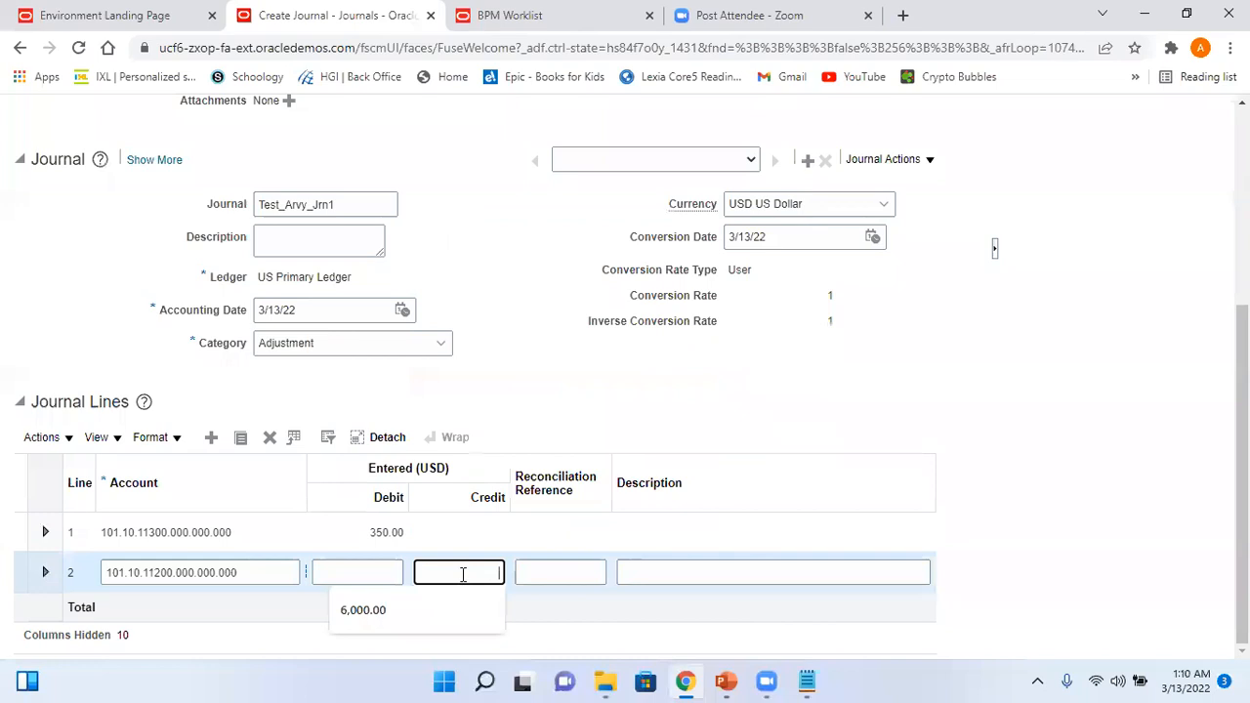
pyautogui.write('350')
pyautogui.click(1108, 432)
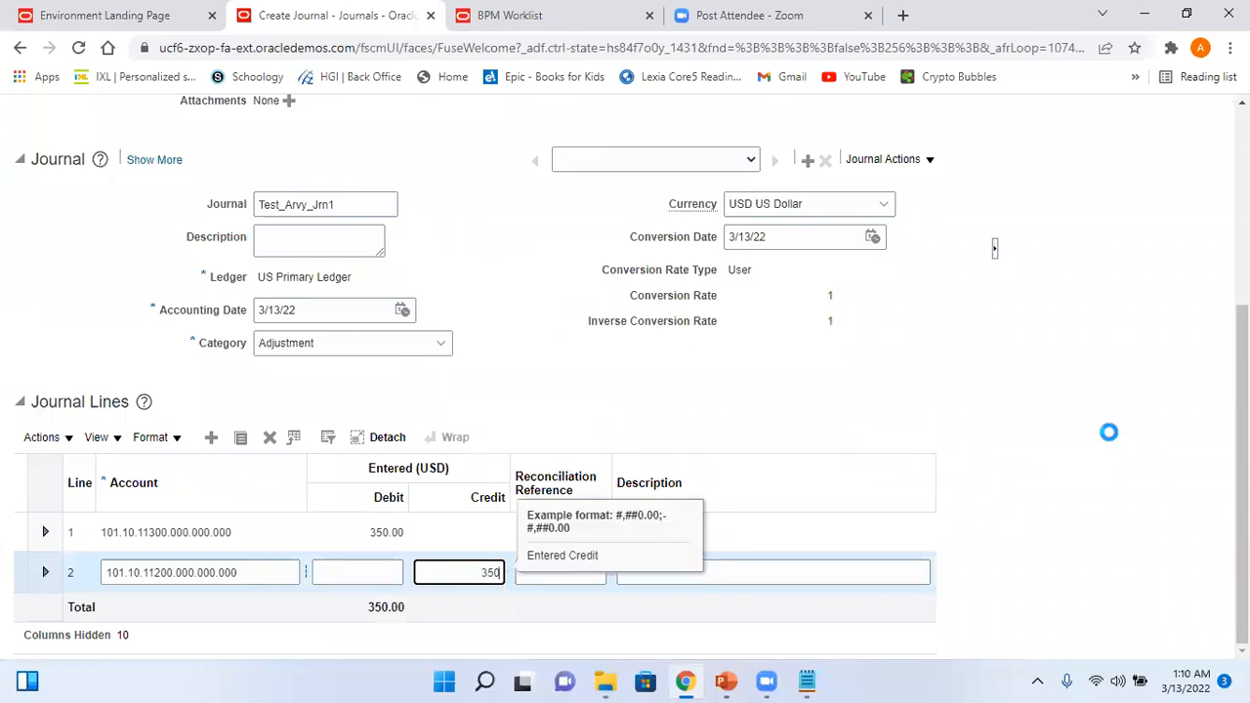
pyautogui.scroll(5, 742, 203)
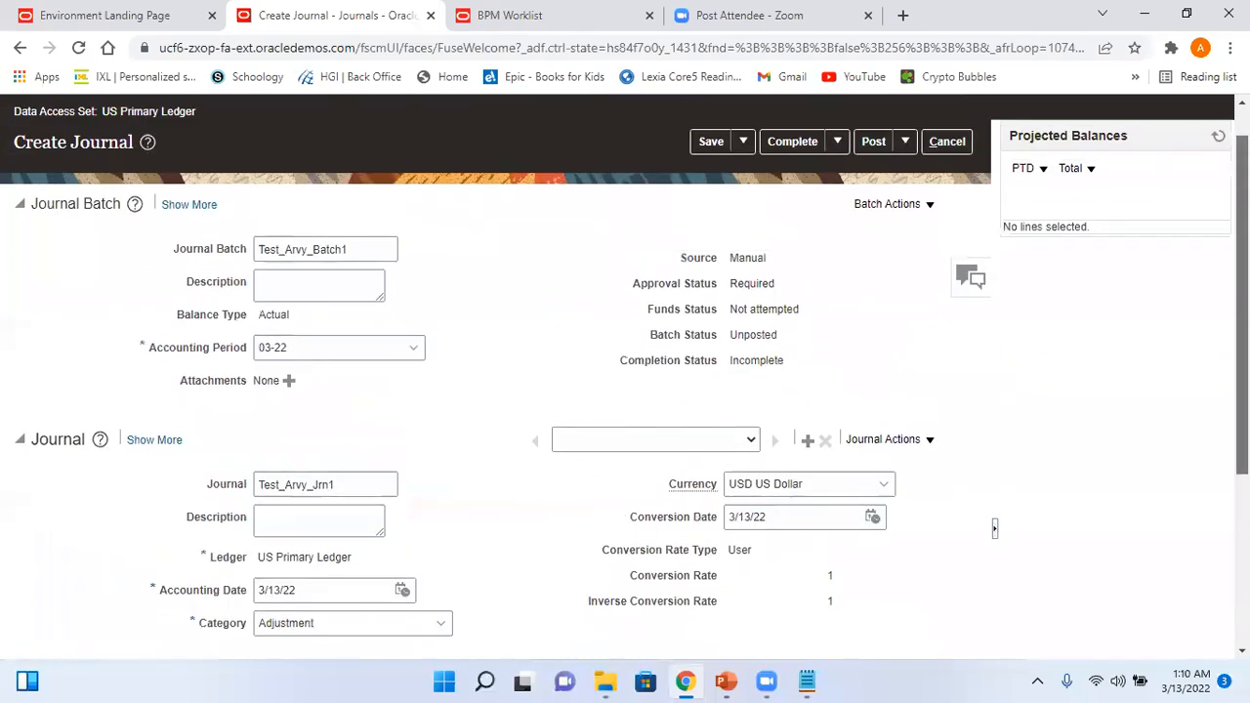
# - Save and post Test_Arvy_Batch1, acknowledge the approval notice, copy the batch name, and go home
pyautogui.click(720, 194)
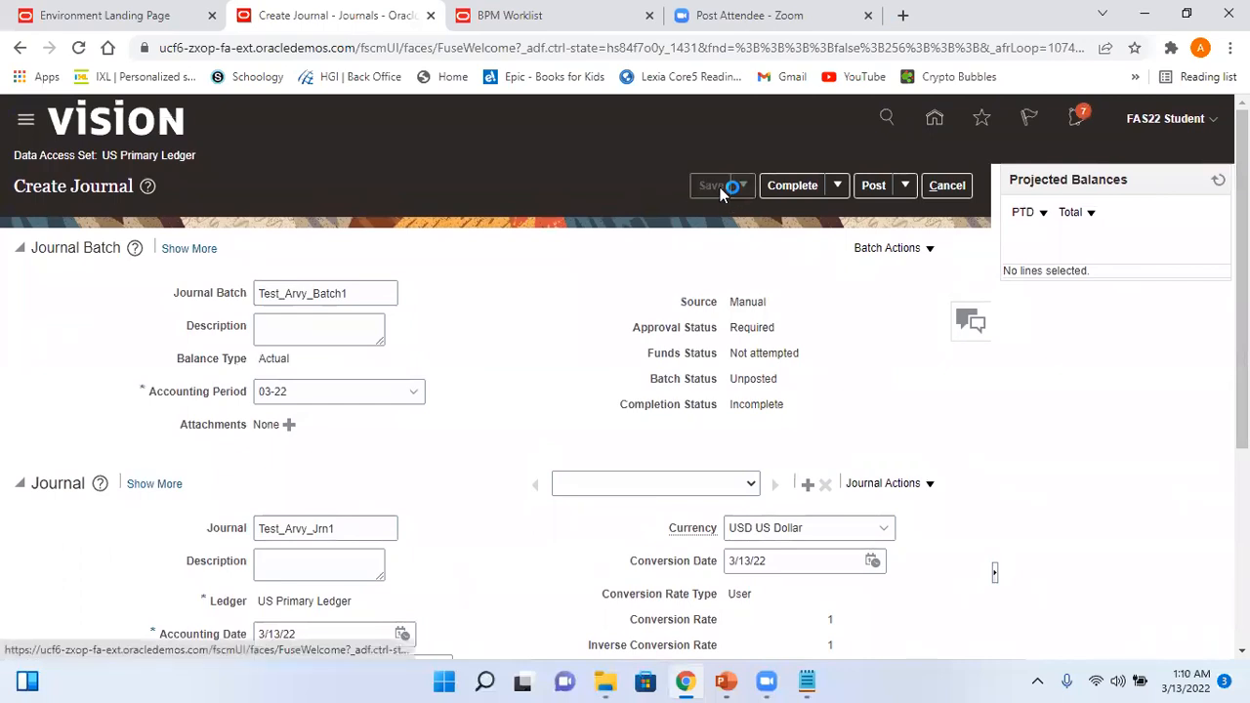
pyautogui.click(874, 185)
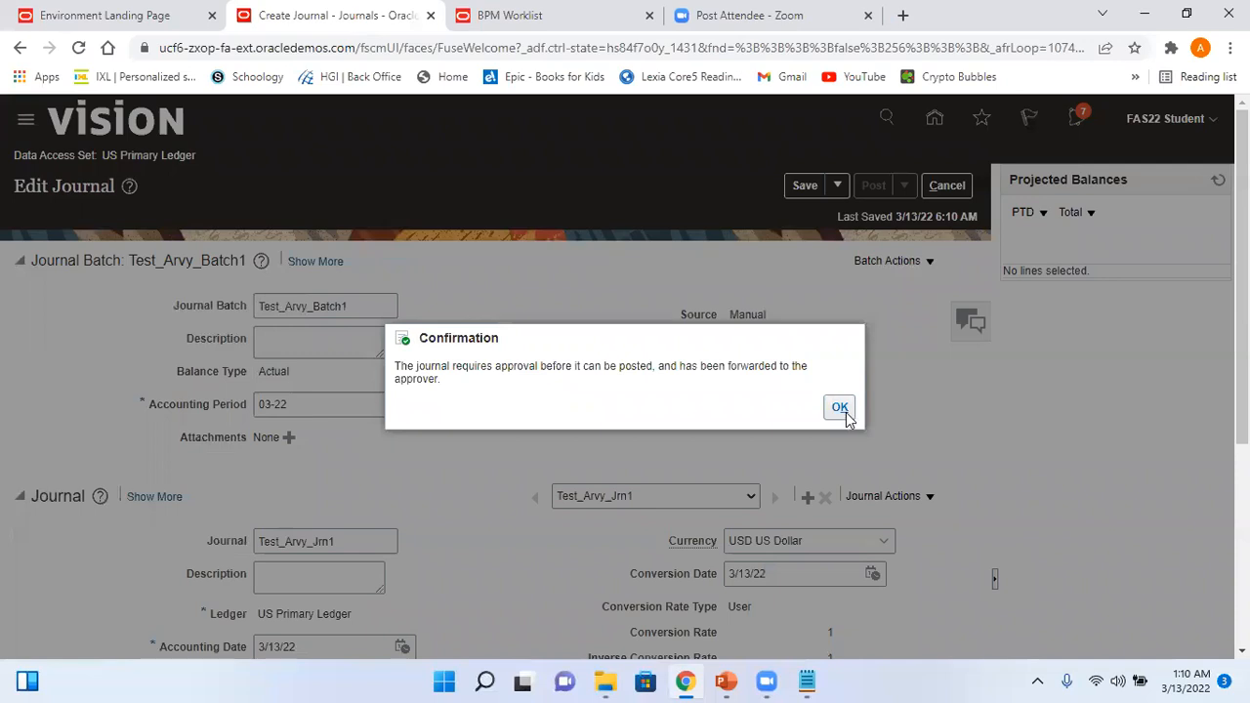
pyautogui.click(845, 412)
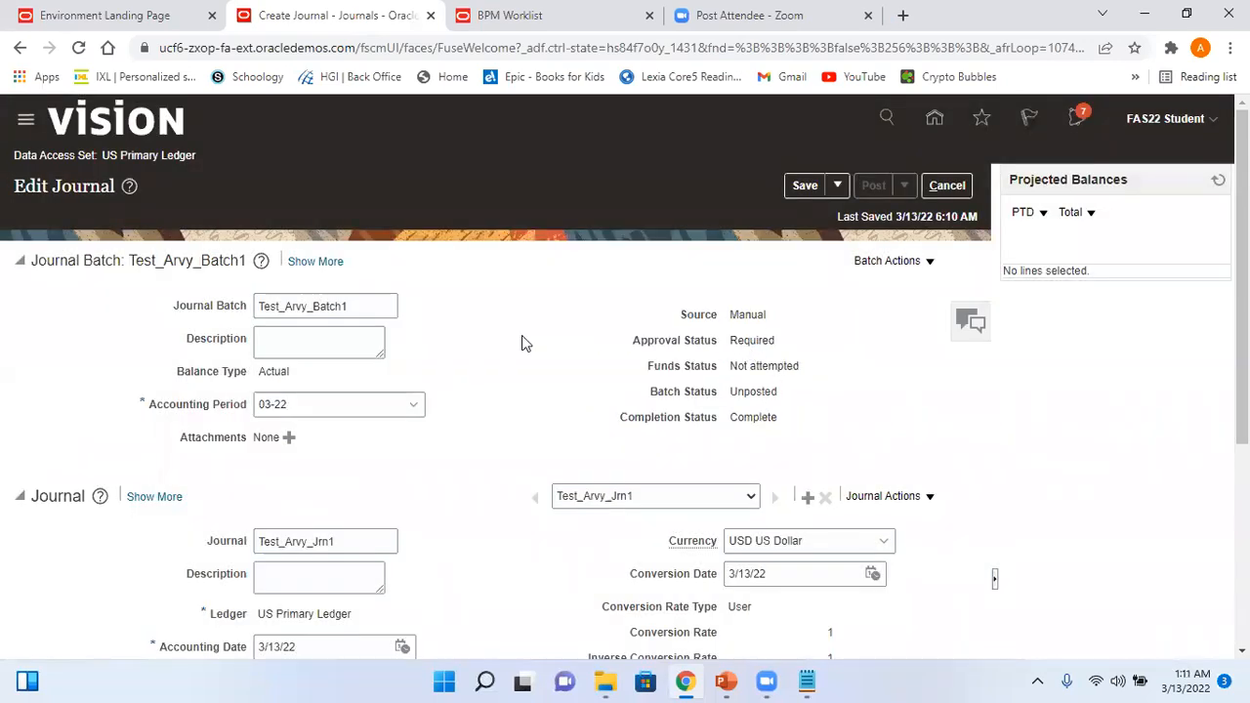
pyautogui.moveTo(373, 305); pyautogui.dragTo(212, 310)
pyautogui.hotkey('ctrl', 'c')
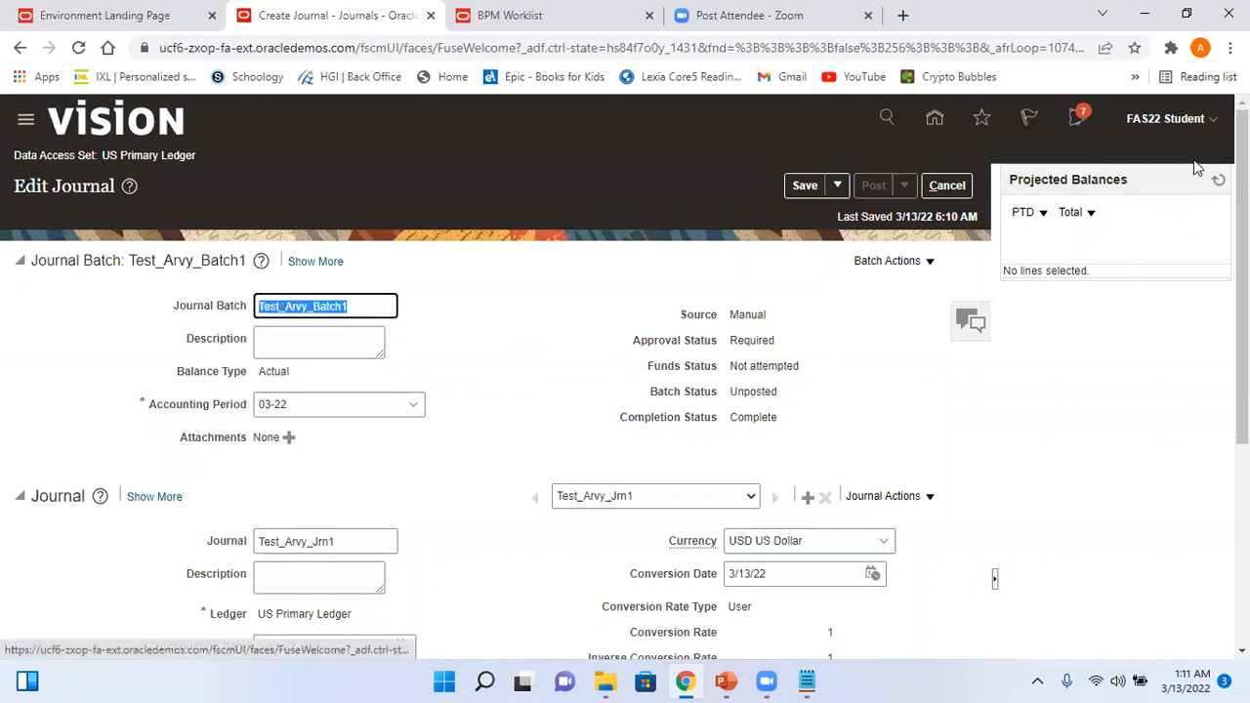
pyautogui.click(935, 121)
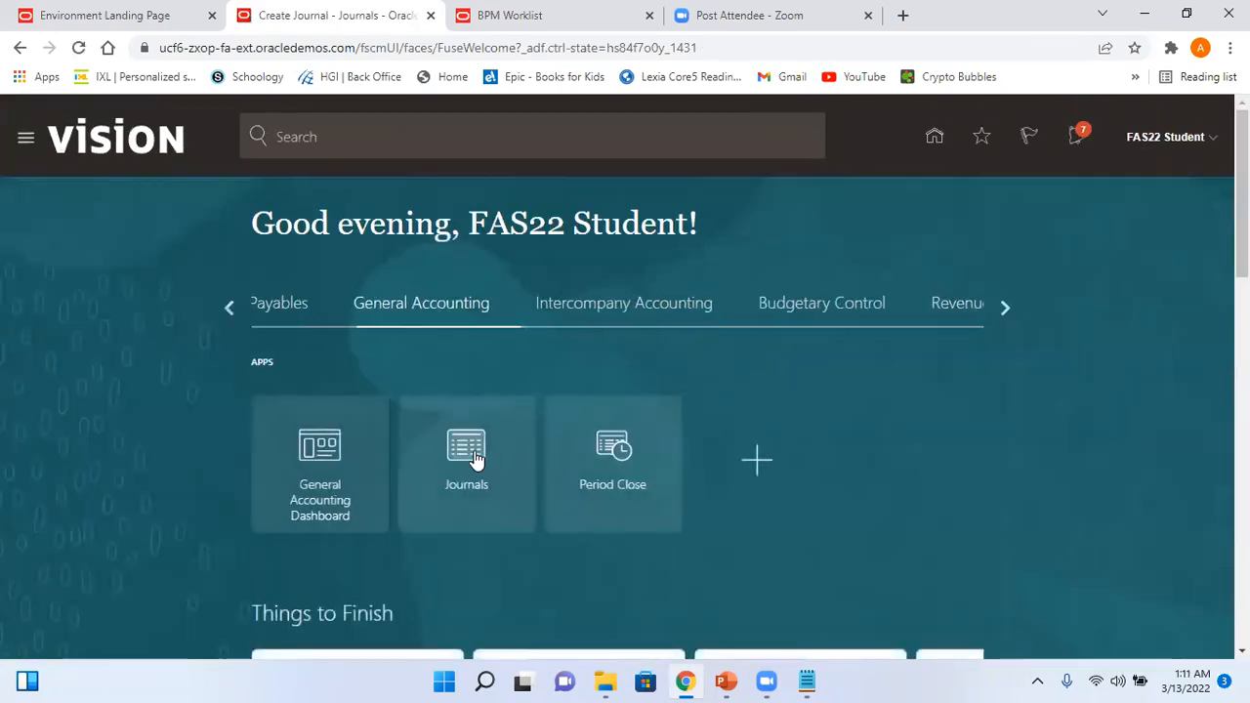
# - Search Manage Journals for batch Test_Arvy_Batch1 with no period filter and open Test_Arvy_Jrn1
pyautogui.click(475, 458)
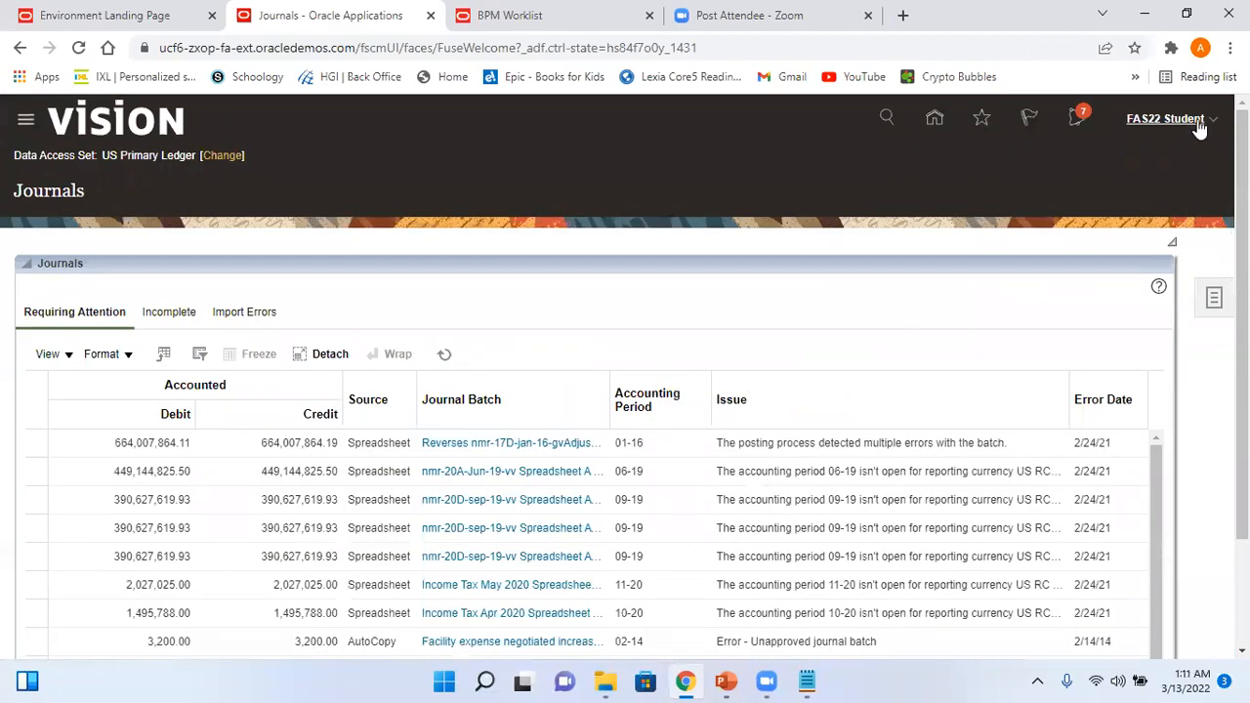
pyautogui.click(1212, 299)
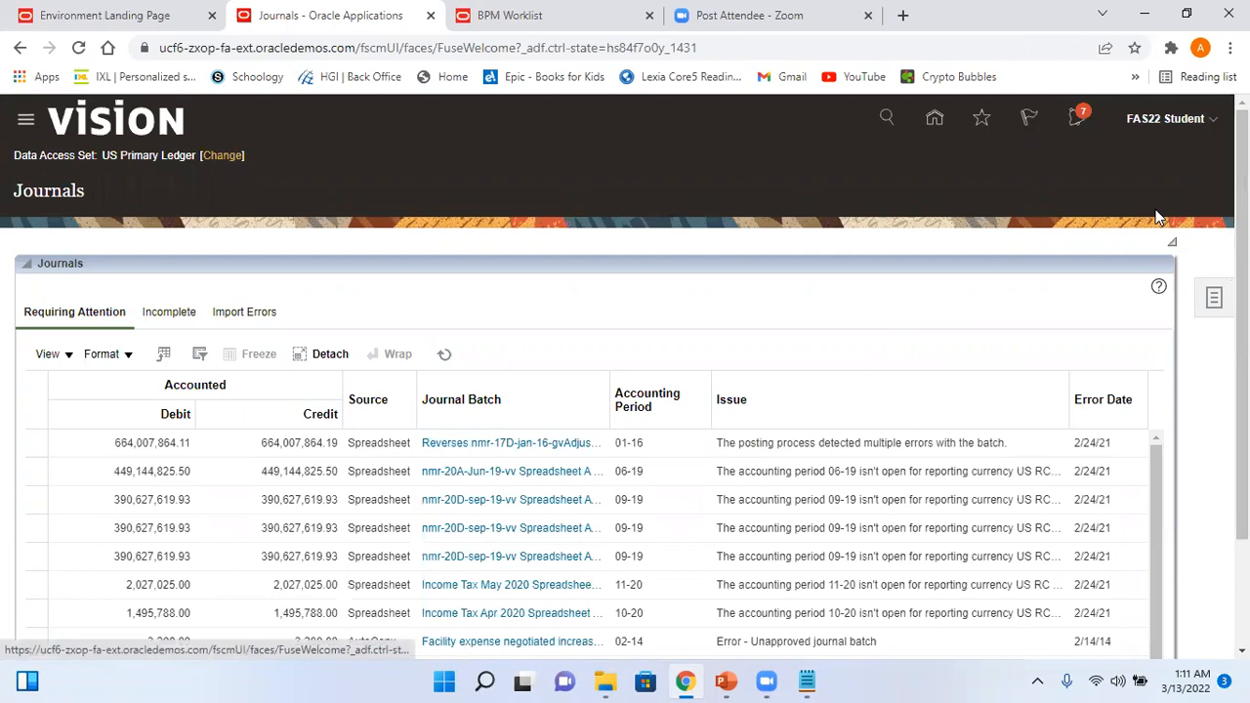
pyautogui.click(1121, 180)
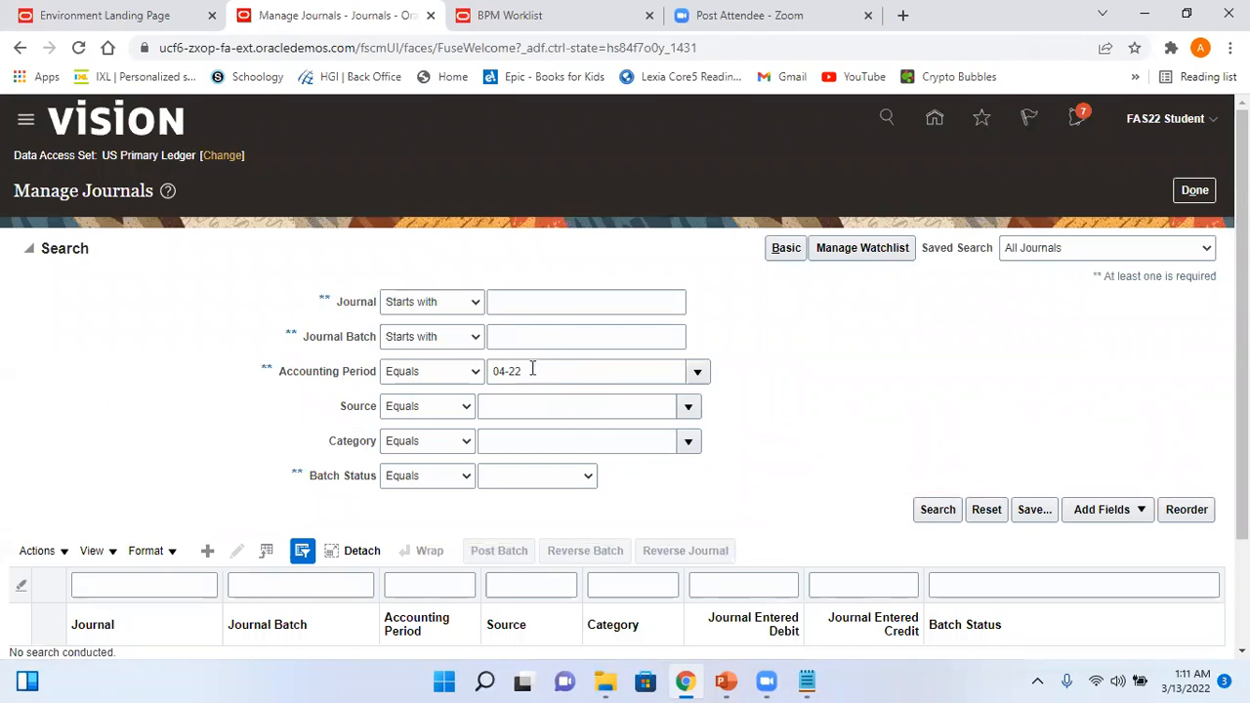
pyautogui.moveTo(530, 367); pyautogui.dragTo(392, 372)
pyautogui.press('BackSpace')
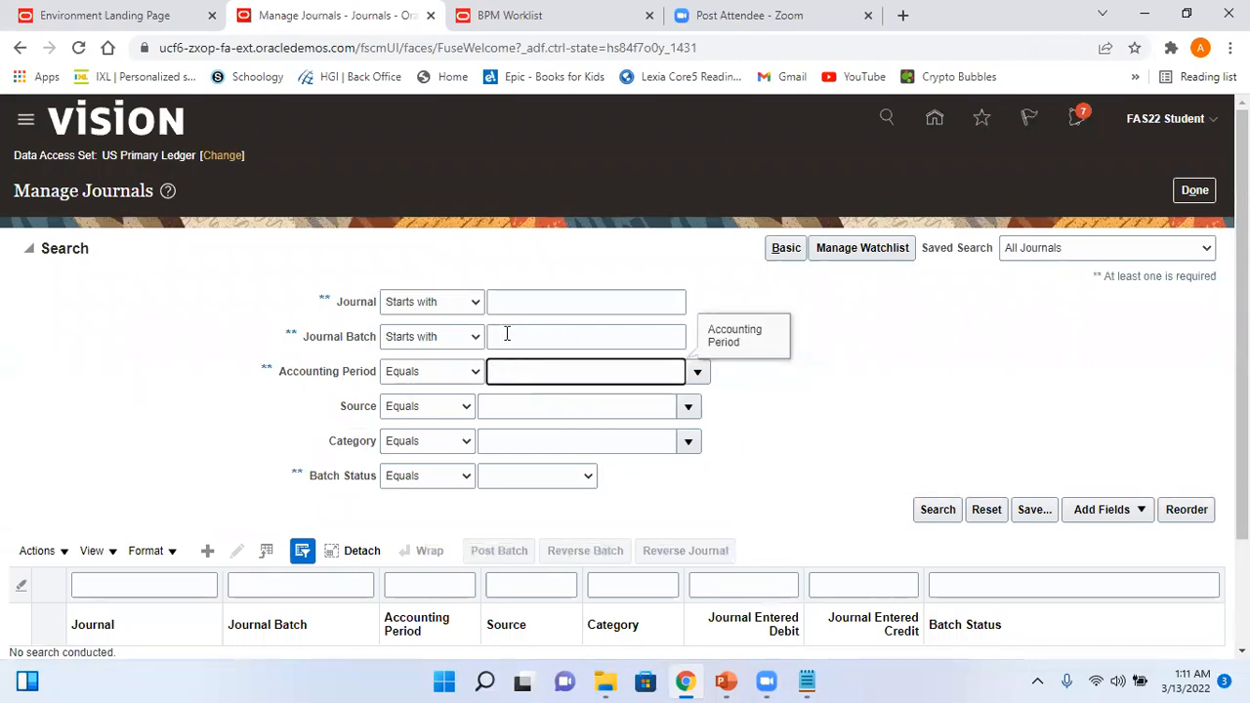
pyautogui.click(523, 331)
pyautogui.hotkey('ctrl', 'v')
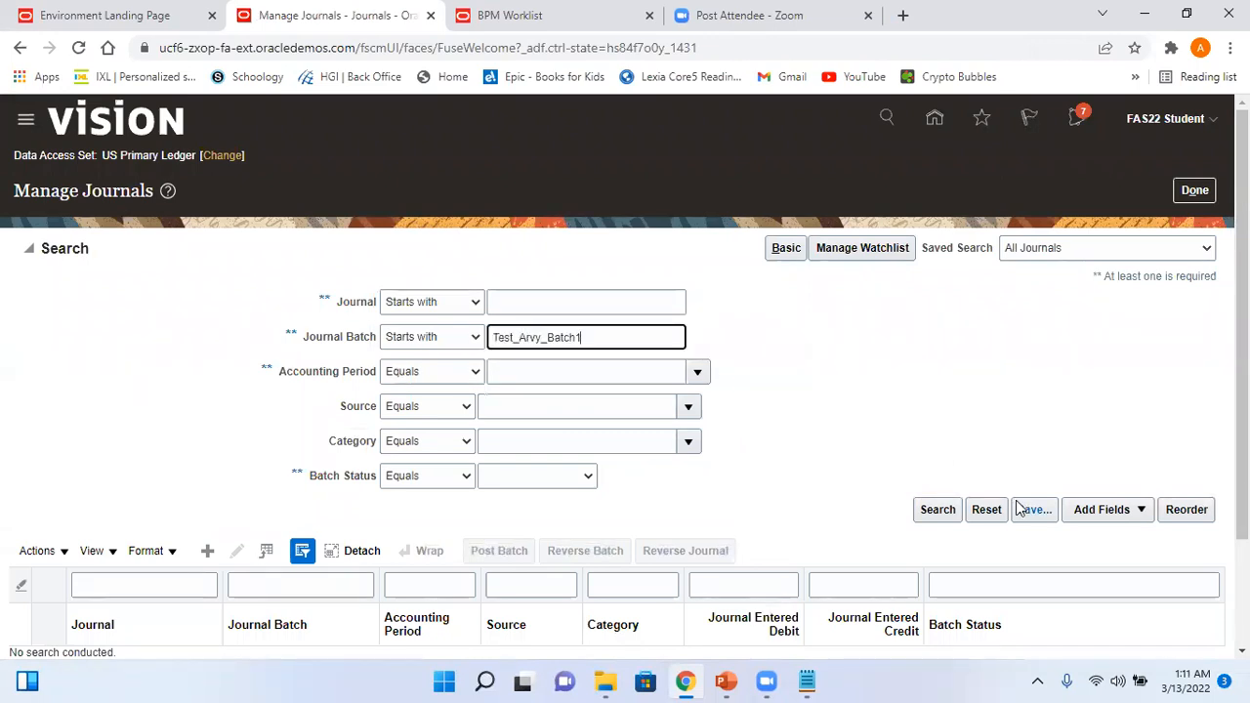
pyautogui.click(937, 510)
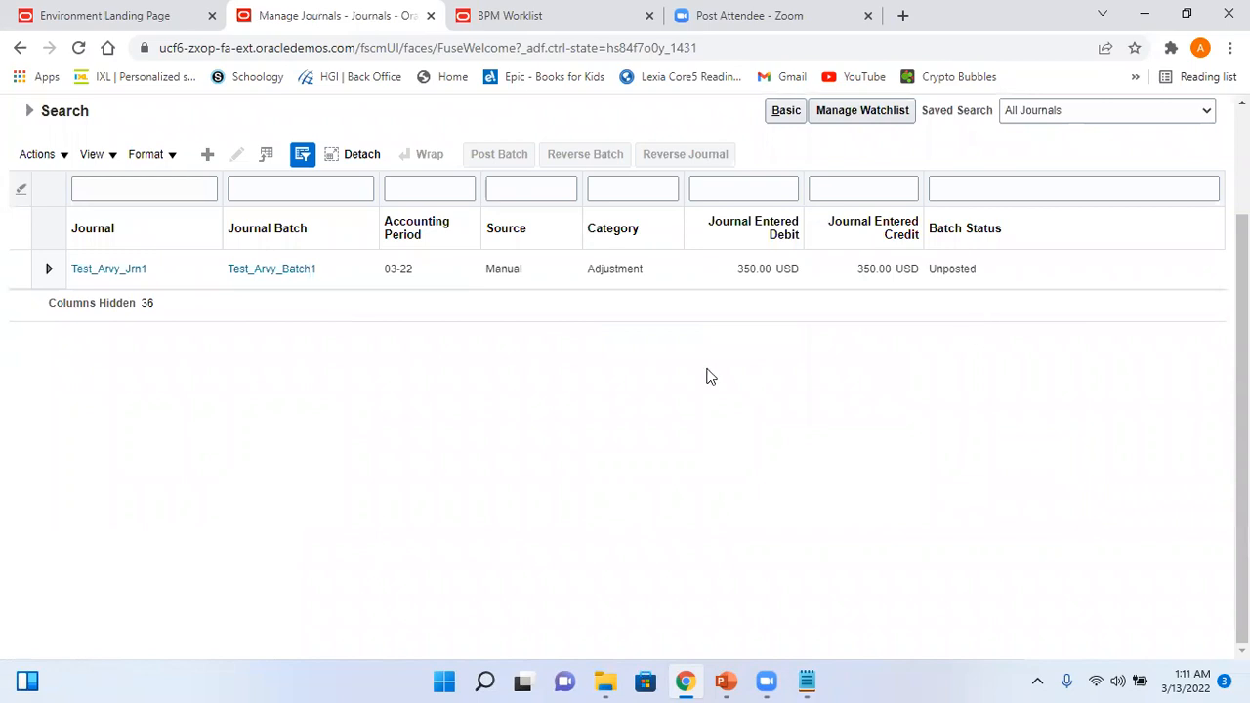
pyautogui.click(124, 269)
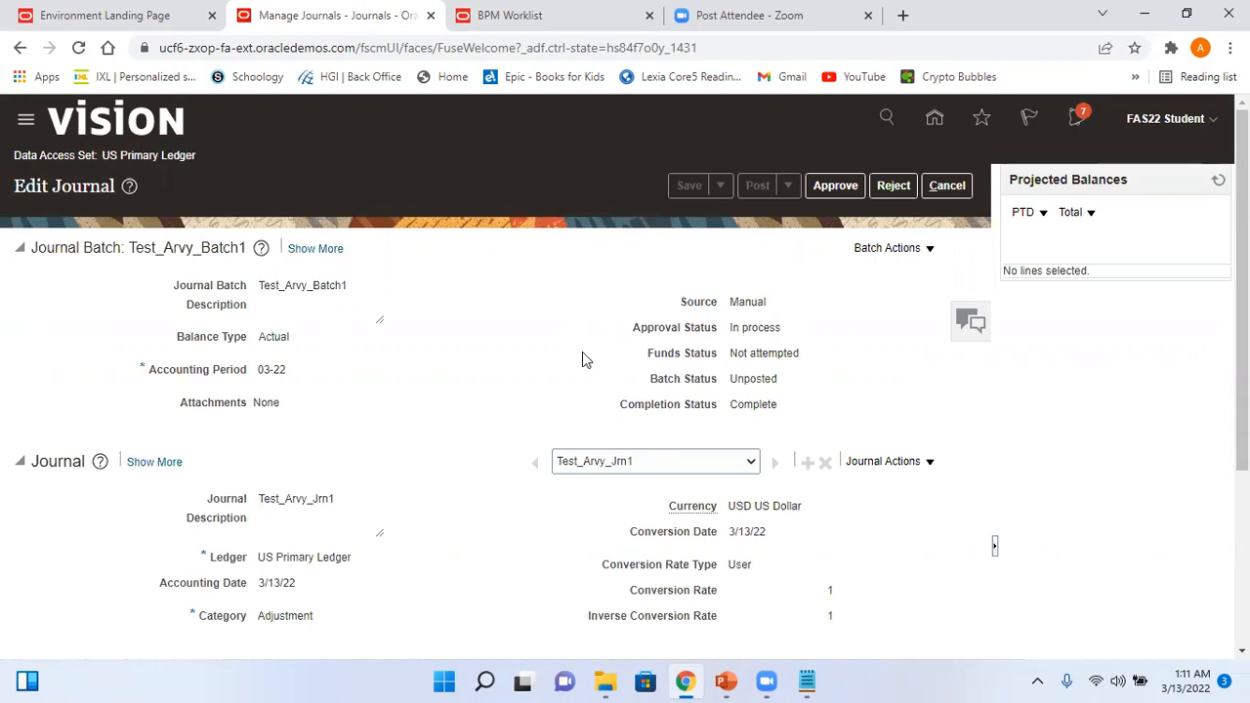
# - Check the notifications list, close it, and return to the home page
pyautogui.click(1077, 120)
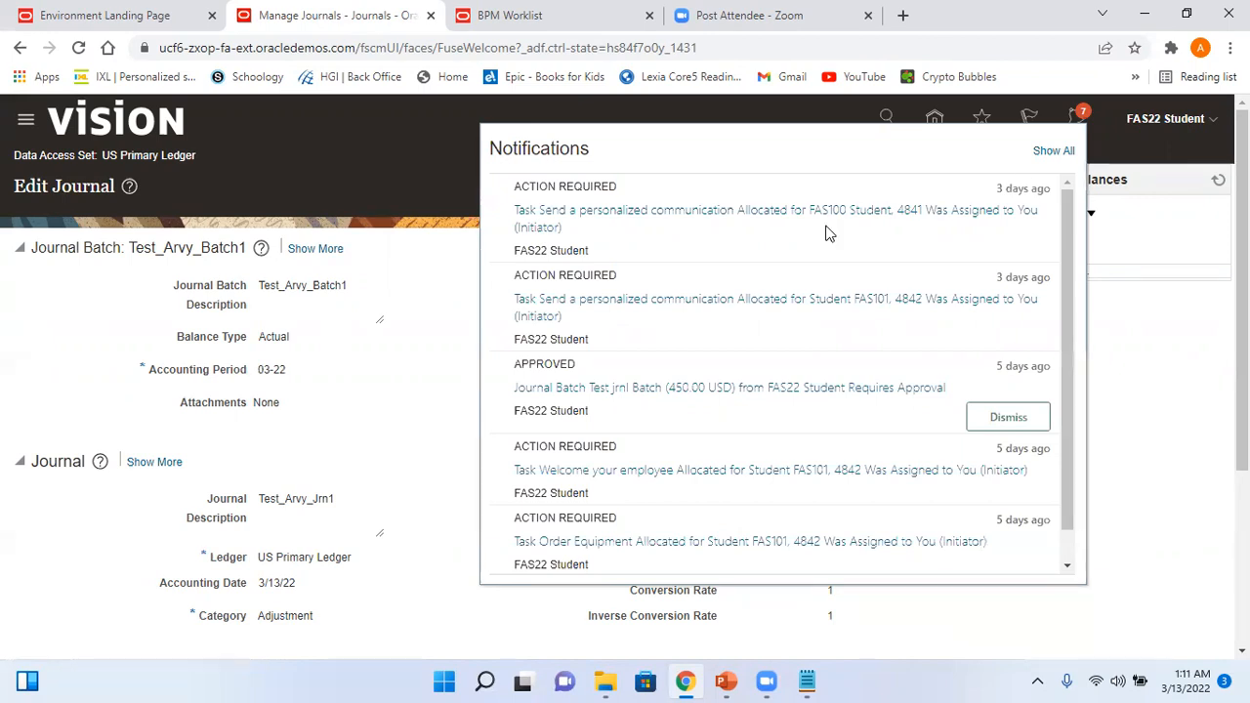
pyautogui.click(403, 220)
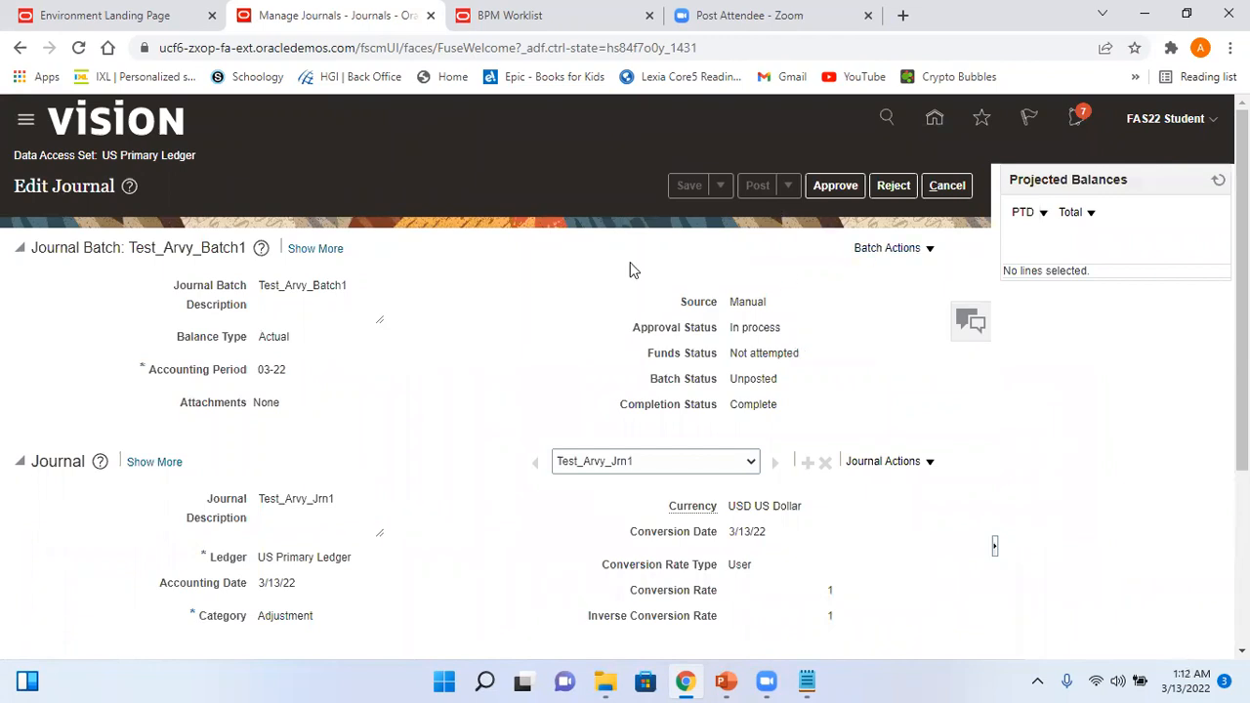
pyautogui.click(934, 117)
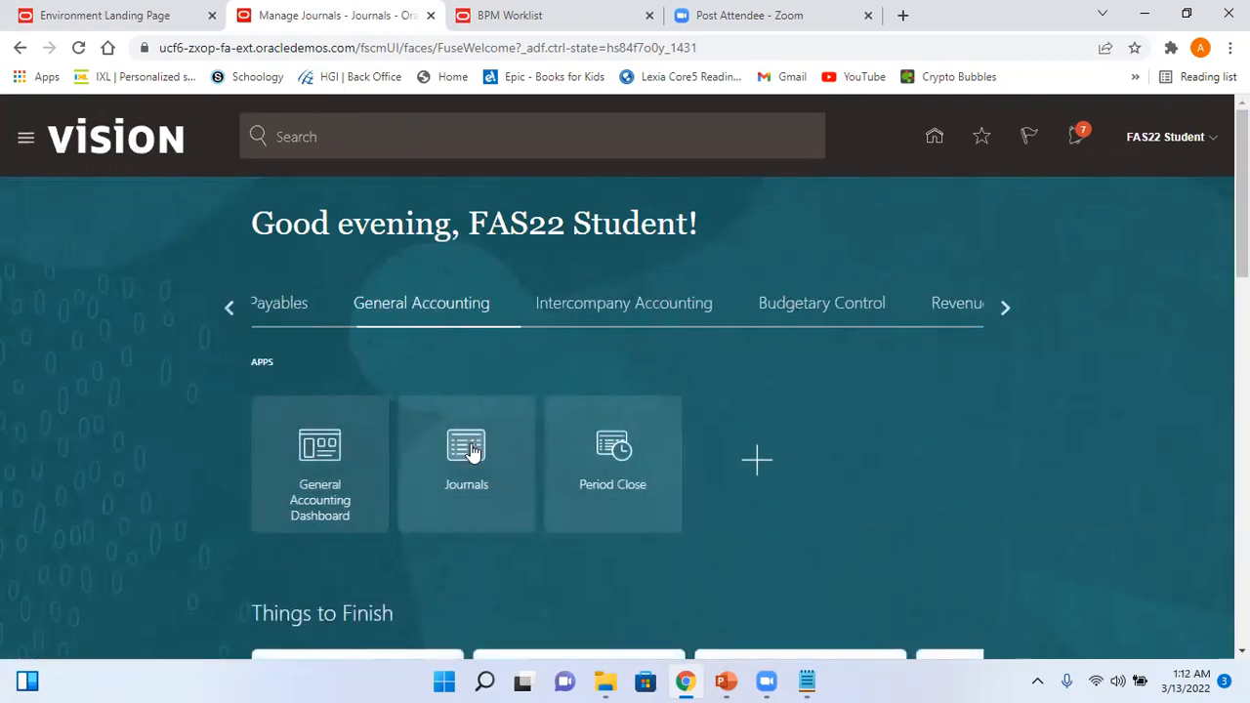
# - Search Manage Journals for batch Test_Arvy_Batch1 in period 03-22 and open journal Test_Arvy_Jrn1
pyautogui.click(468, 449)
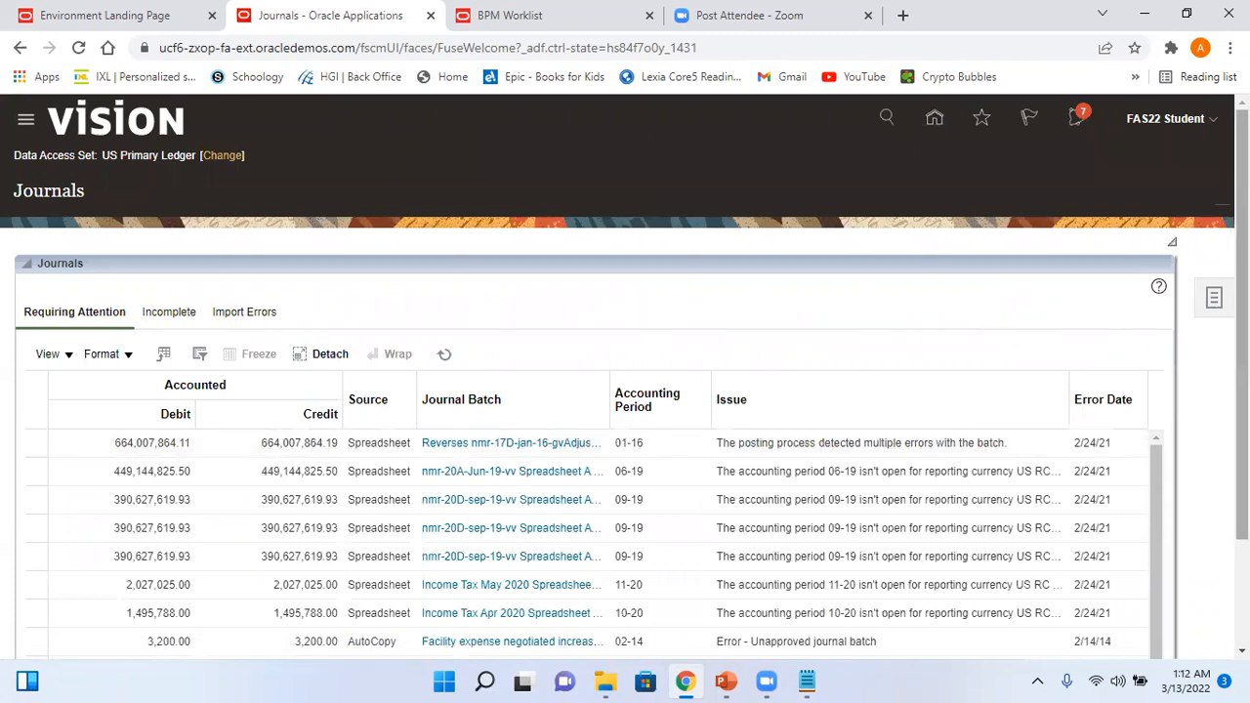
pyautogui.click(1215, 299)
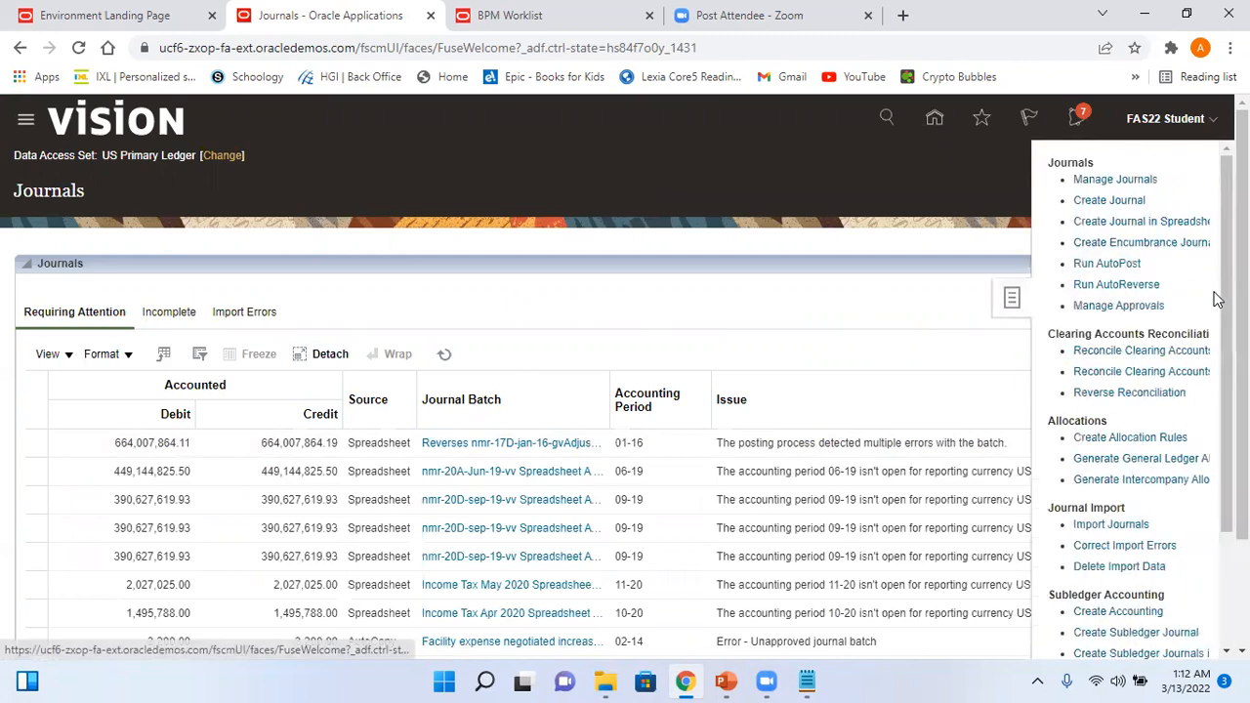
pyautogui.click(1103, 182)
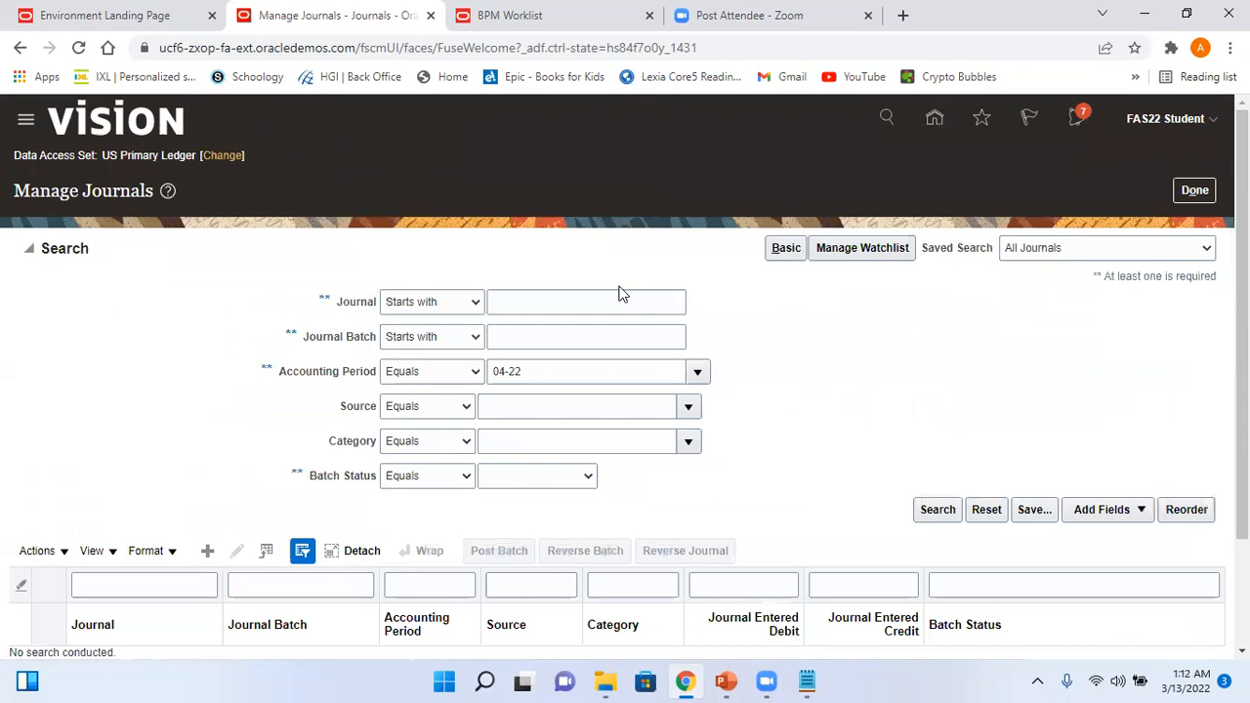
pyautogui.click(512, 332)
pyautogui.write('Test_Arvy_Batch1')
pyautogui.moveTo(546, 371); pyautogui.dragTo(488, 371)
pyautogui.write('03-22')
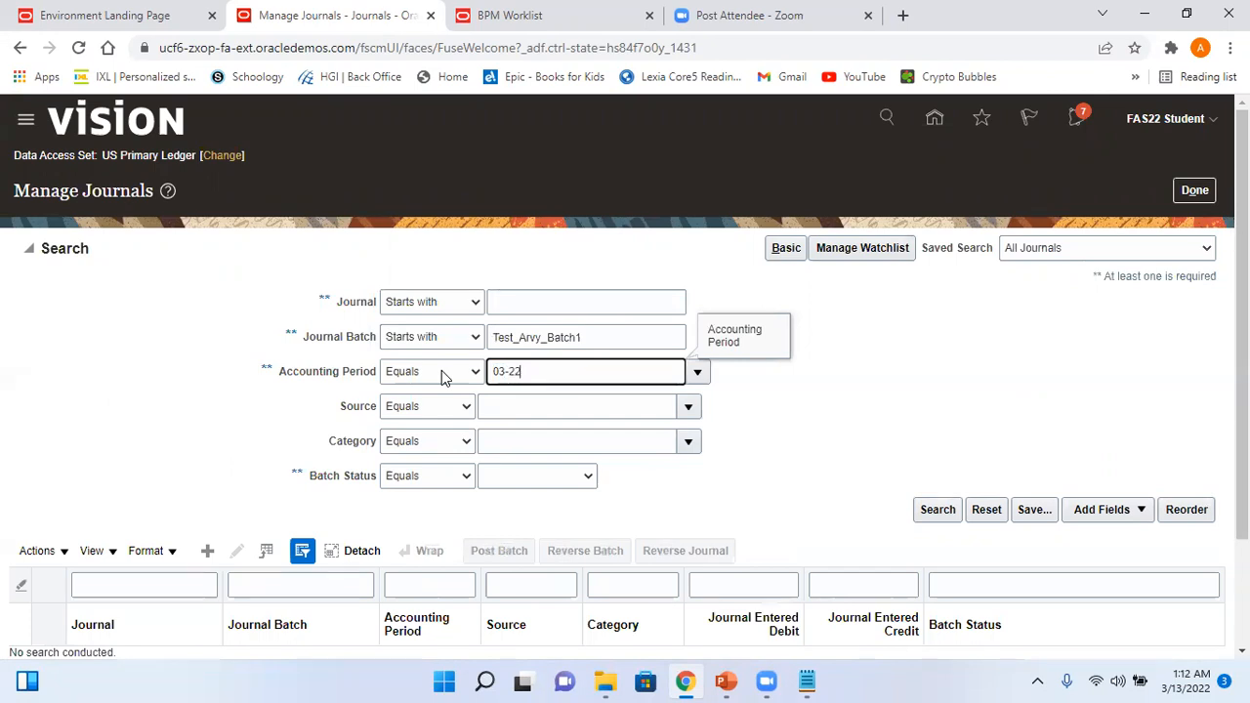
pyautogui.click(934, 511)
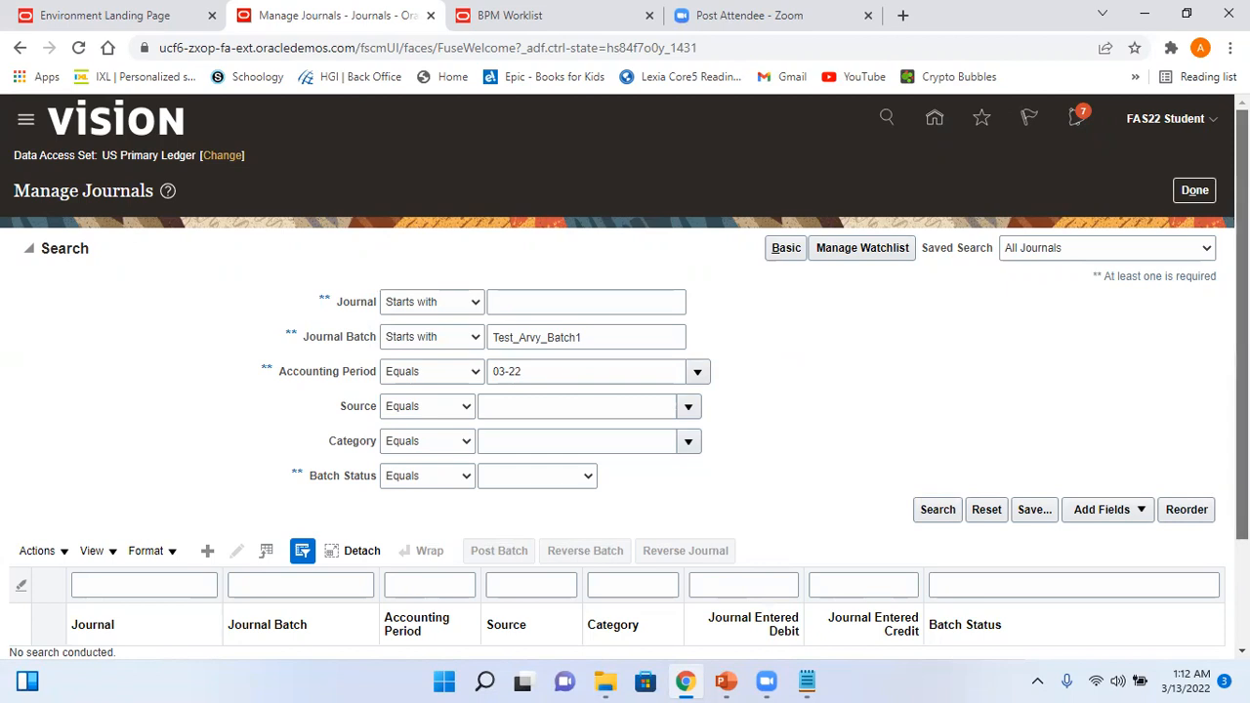
pyautogui.moveTo(1241, 342); pyautogui.dragTo(1242, 446)
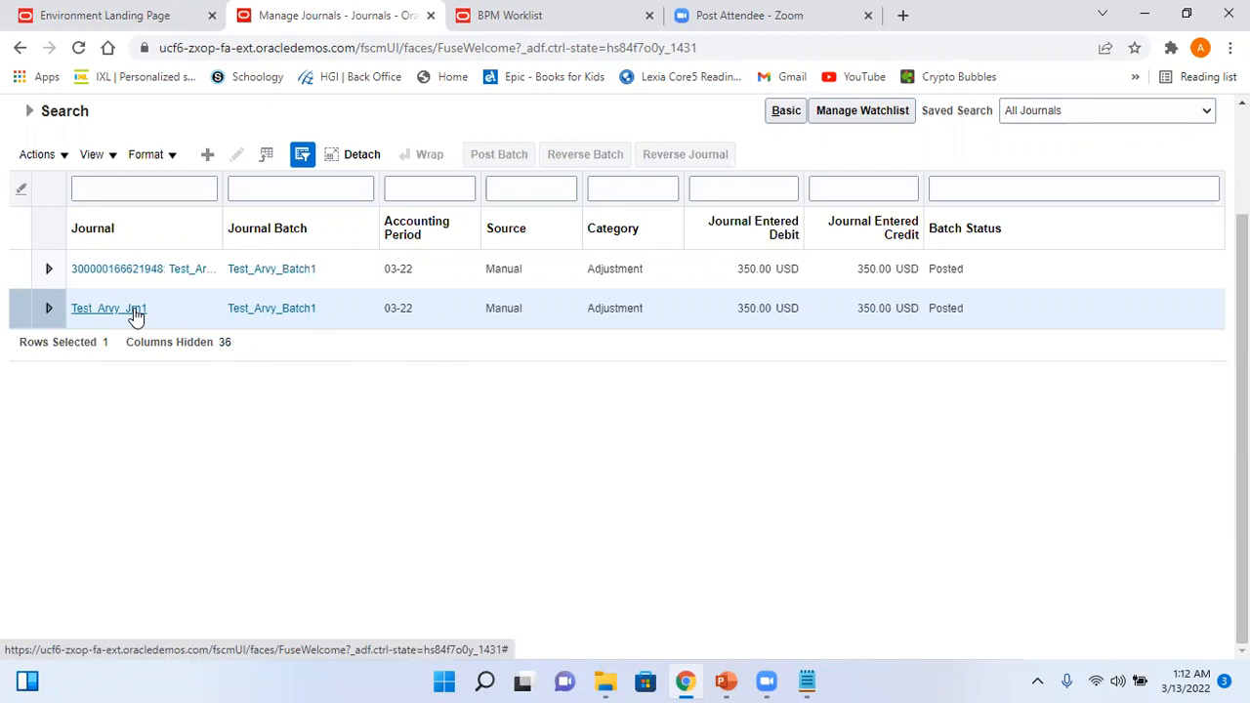
pyautogui.click(134, 311)
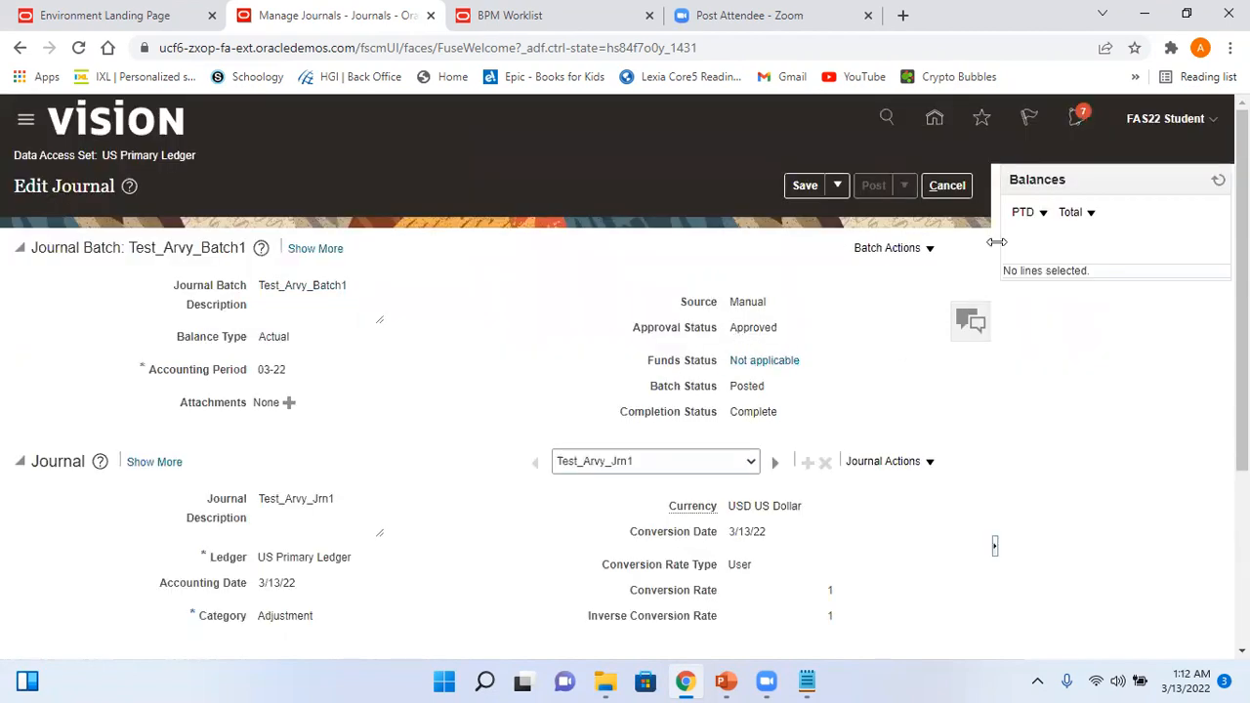
# - Review the Test_Arvy_Batch1 notification's approval history, then close it and return home
pyautogui.click(1077, 119)
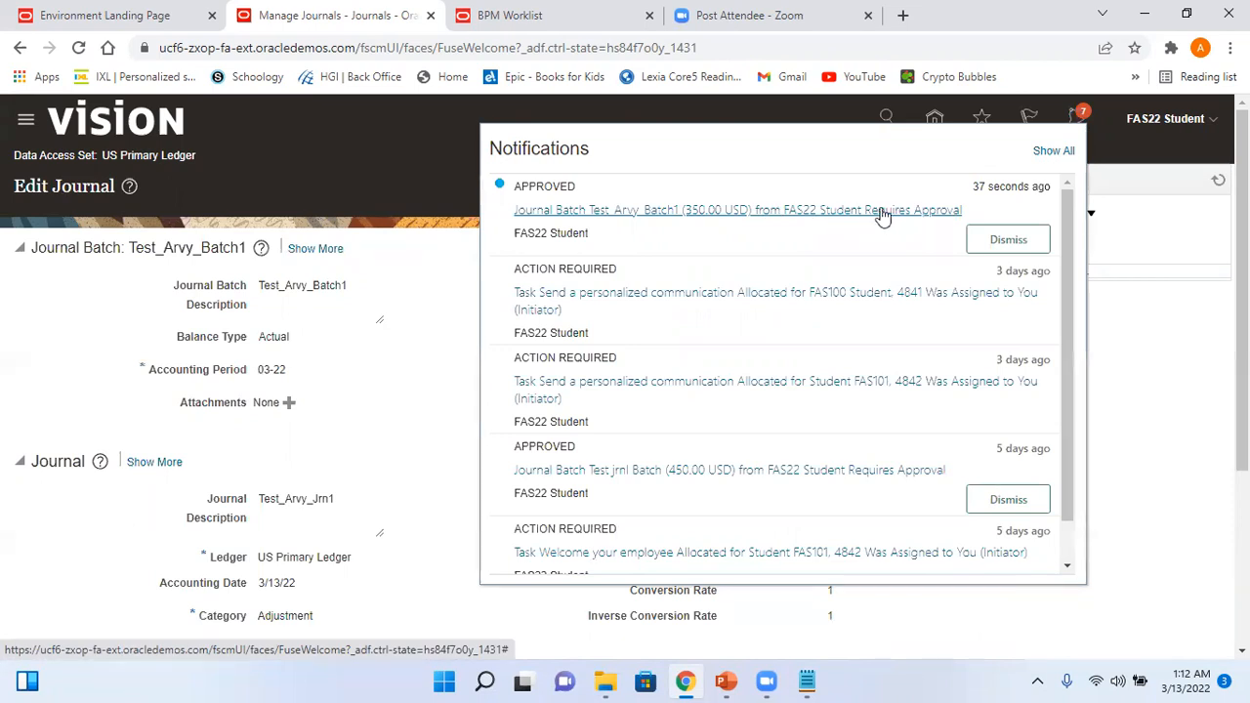
pyautogui.click(608, 208)
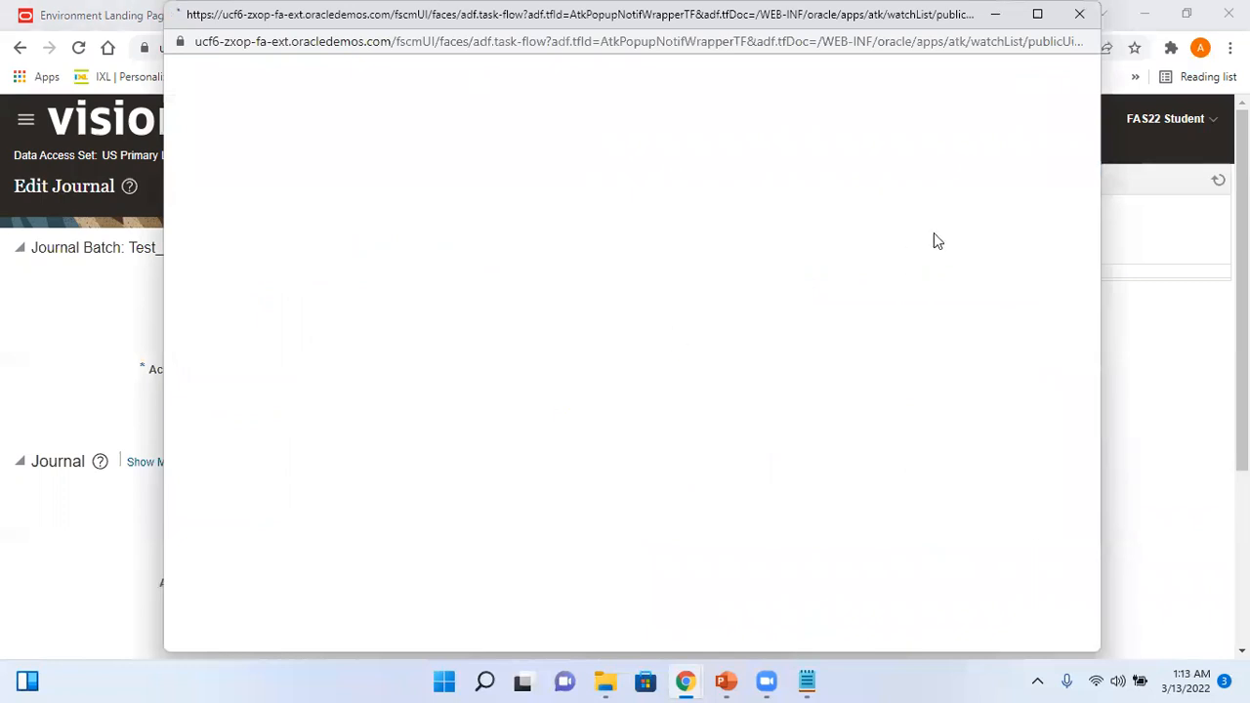
pyautogui.click(1024, 81)
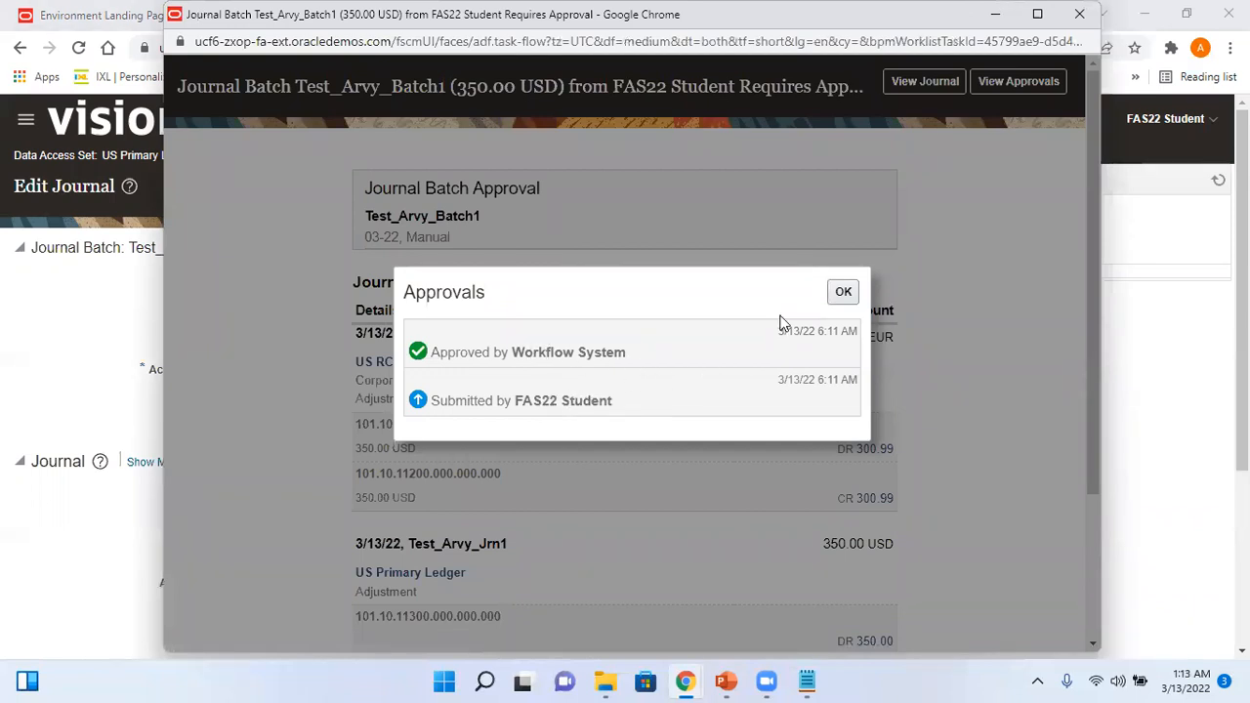
pyautogui.click(843, 293)
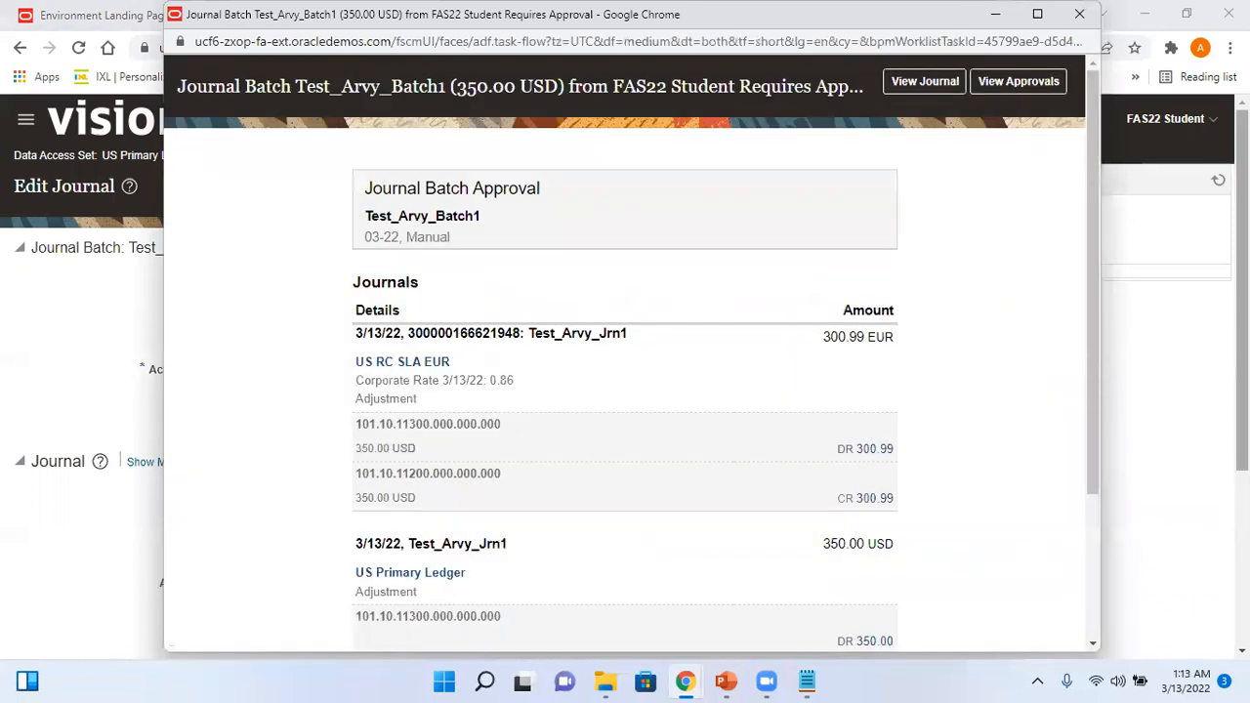
pyautogui.click(1079, 14)
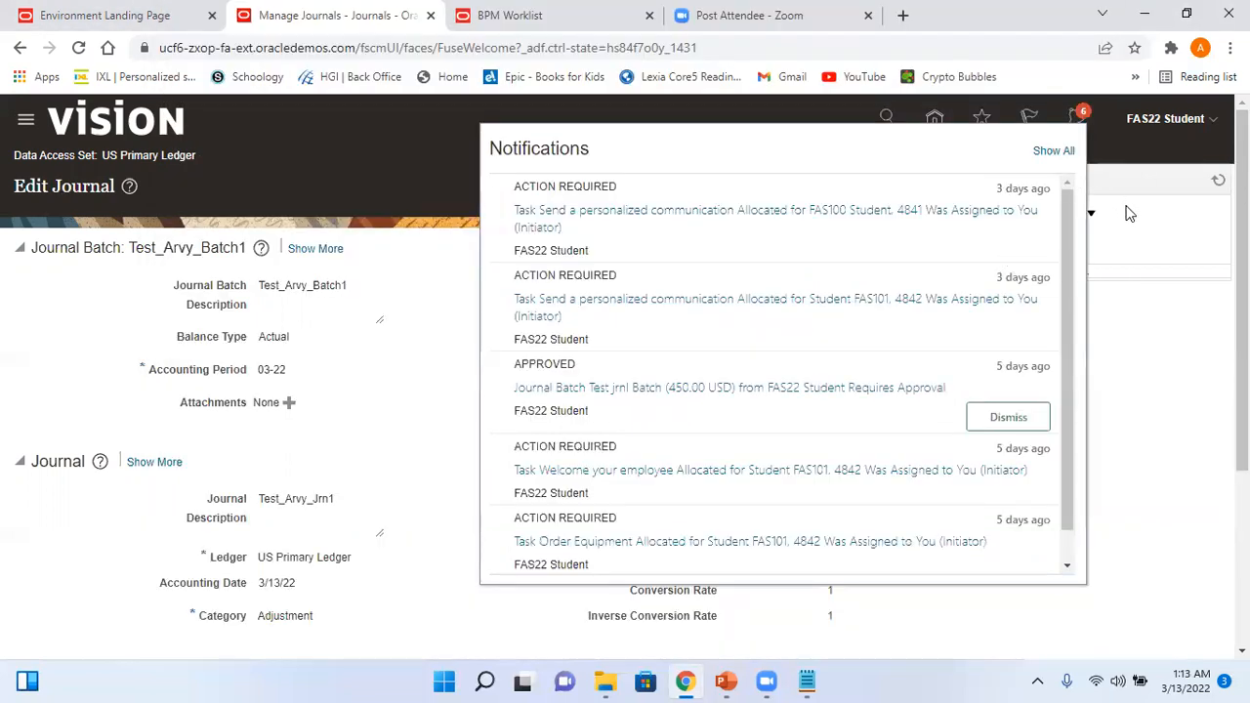
pyautogui.click(1126, 209)
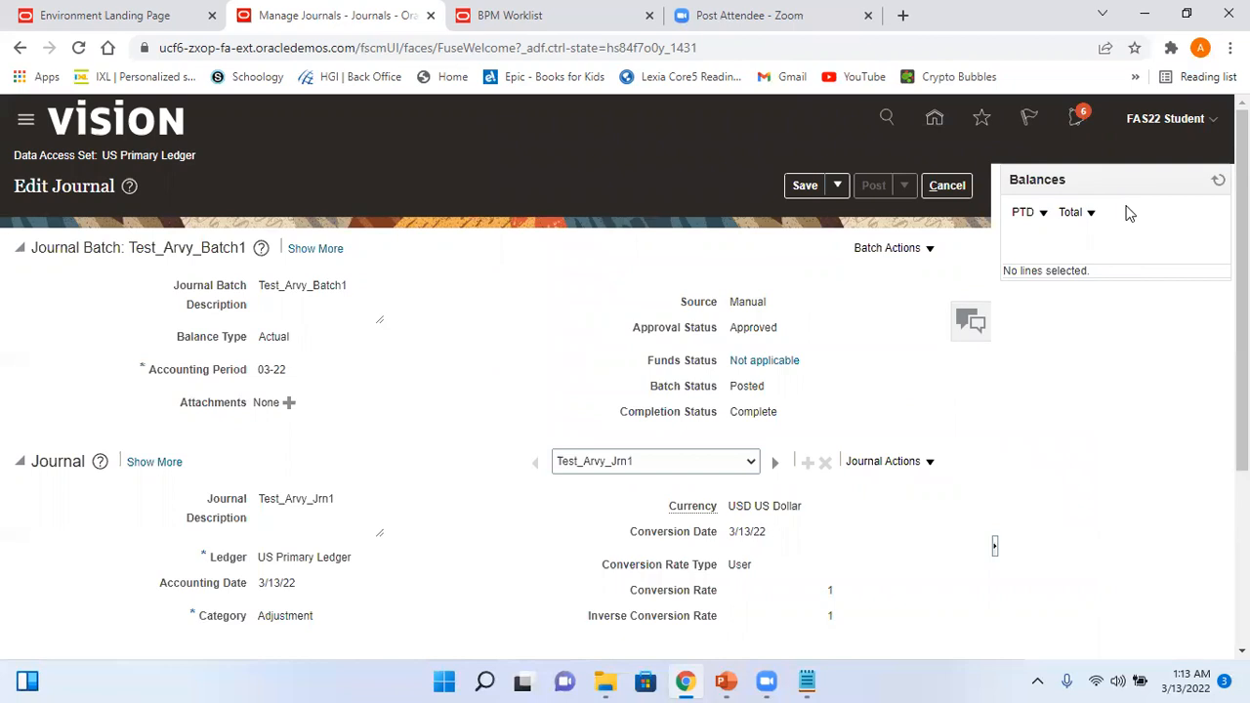
pyautogui.click(934, 118)
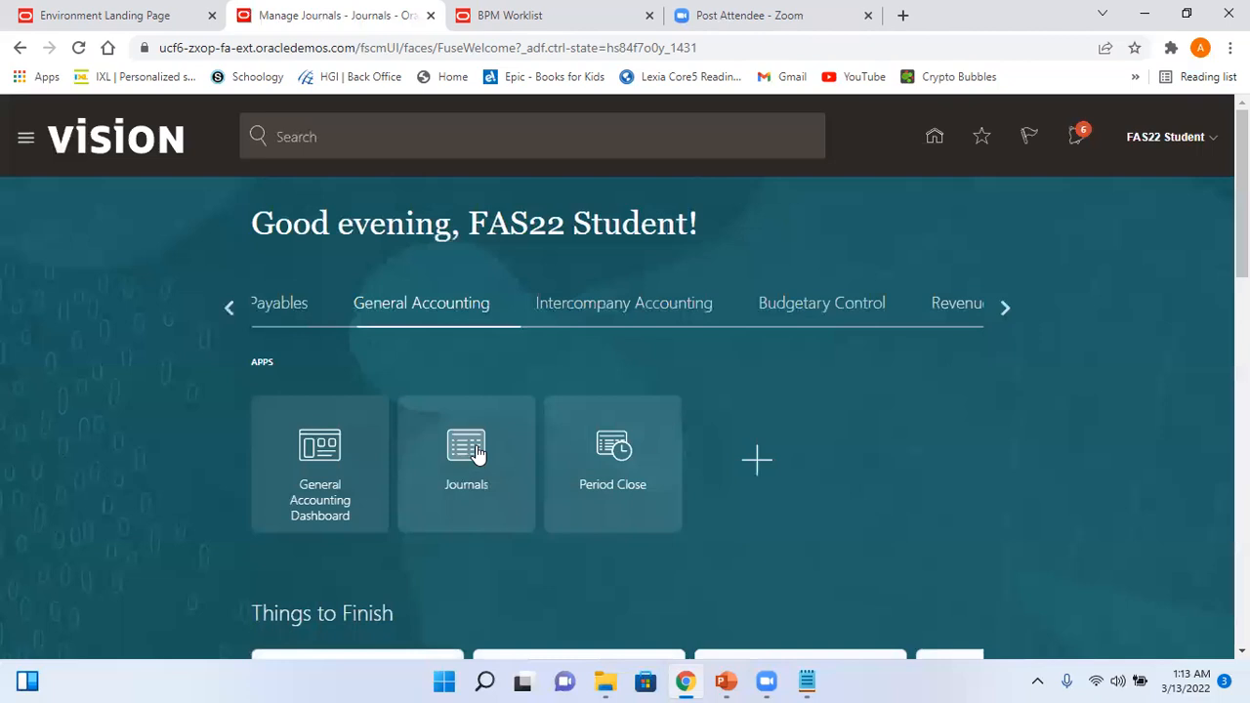
# - Start Create Journal from the Journals work area's Tasks panel
pyautogui.click(479, 451)
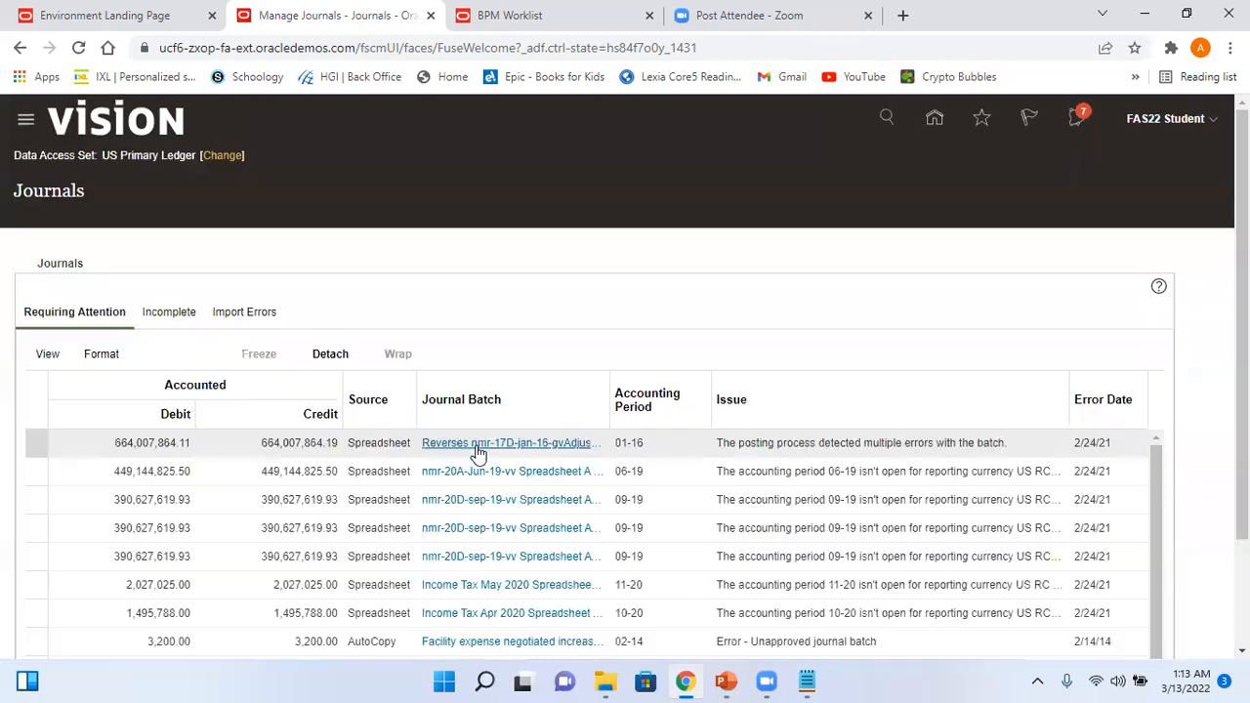
pyautogui.click(1215, 301)
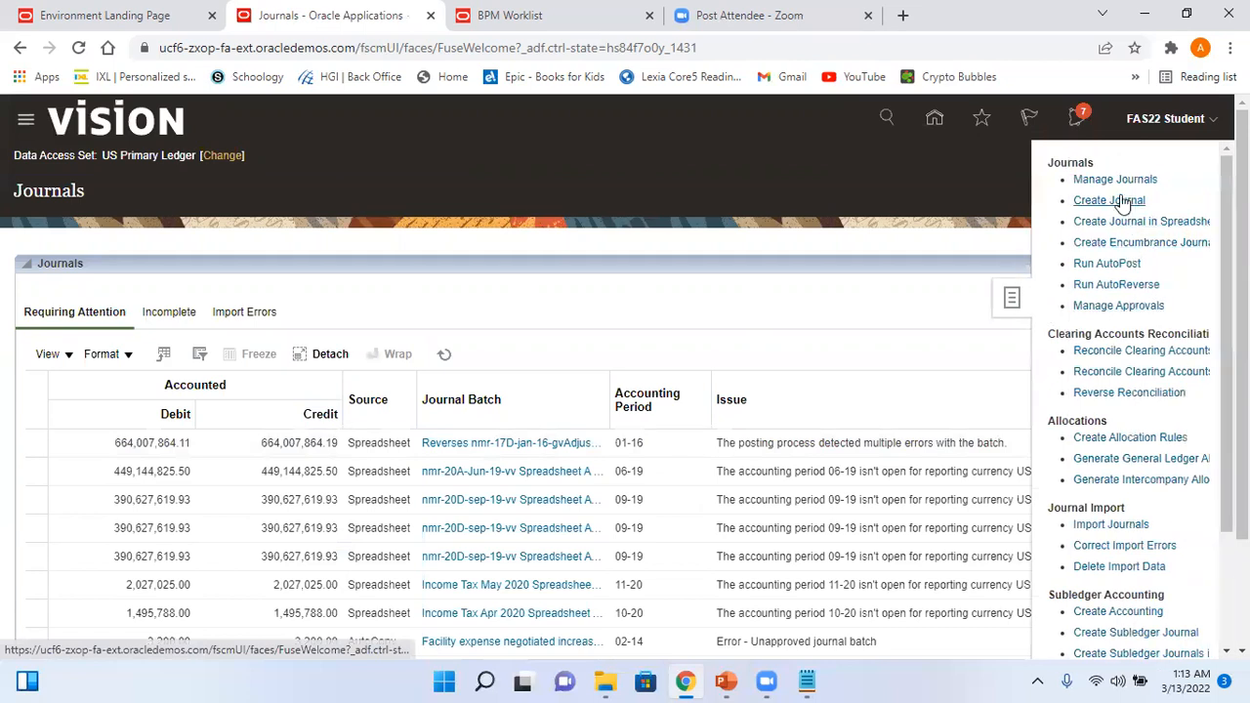
pyautogui.click(1110, 200)
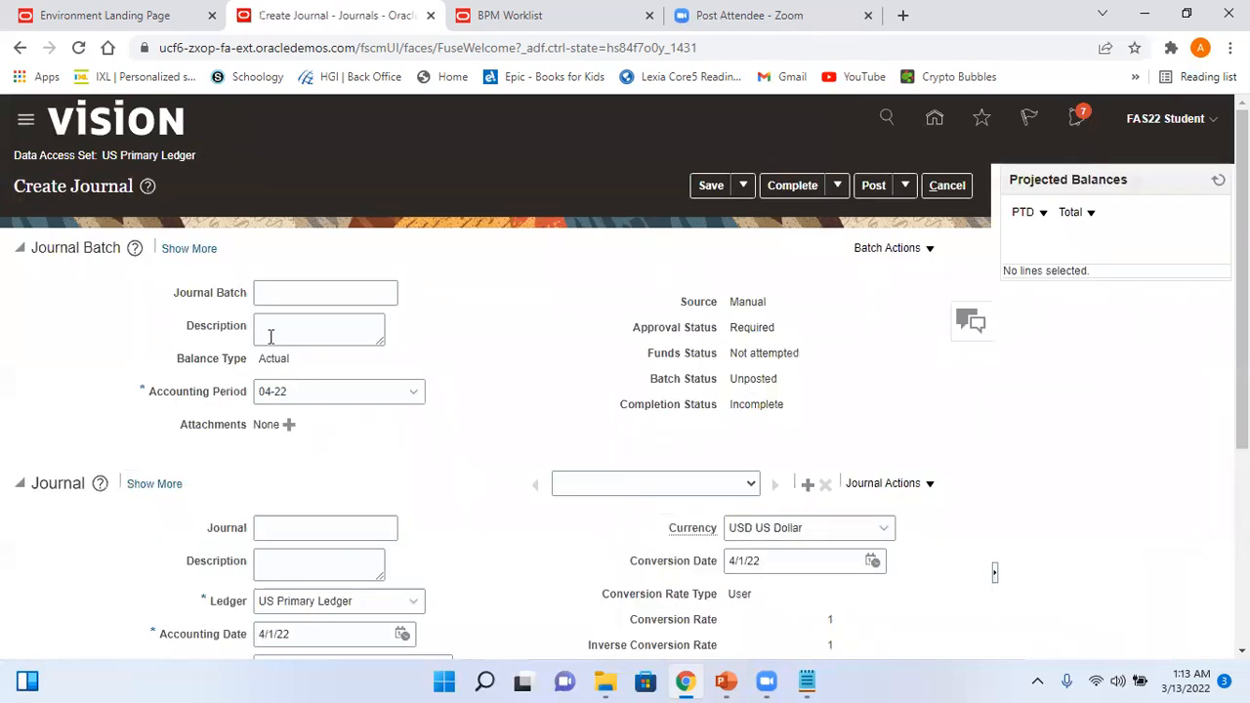
# - Name the journal batch Test_Arvy_Batch2 and the journal Test_Arvy_Jrn2
pyautogui.click(307, 295)
pyautogui.write('Test_Arvy')
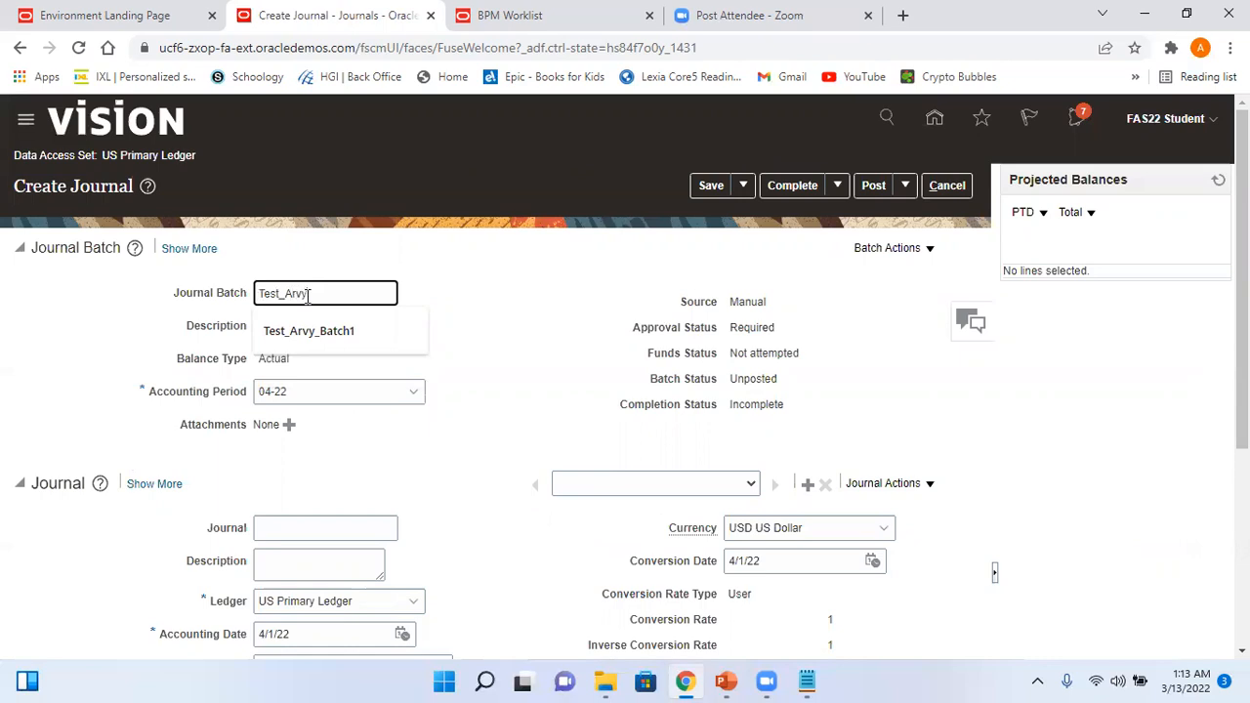
pyautogui.write('_Batch2')
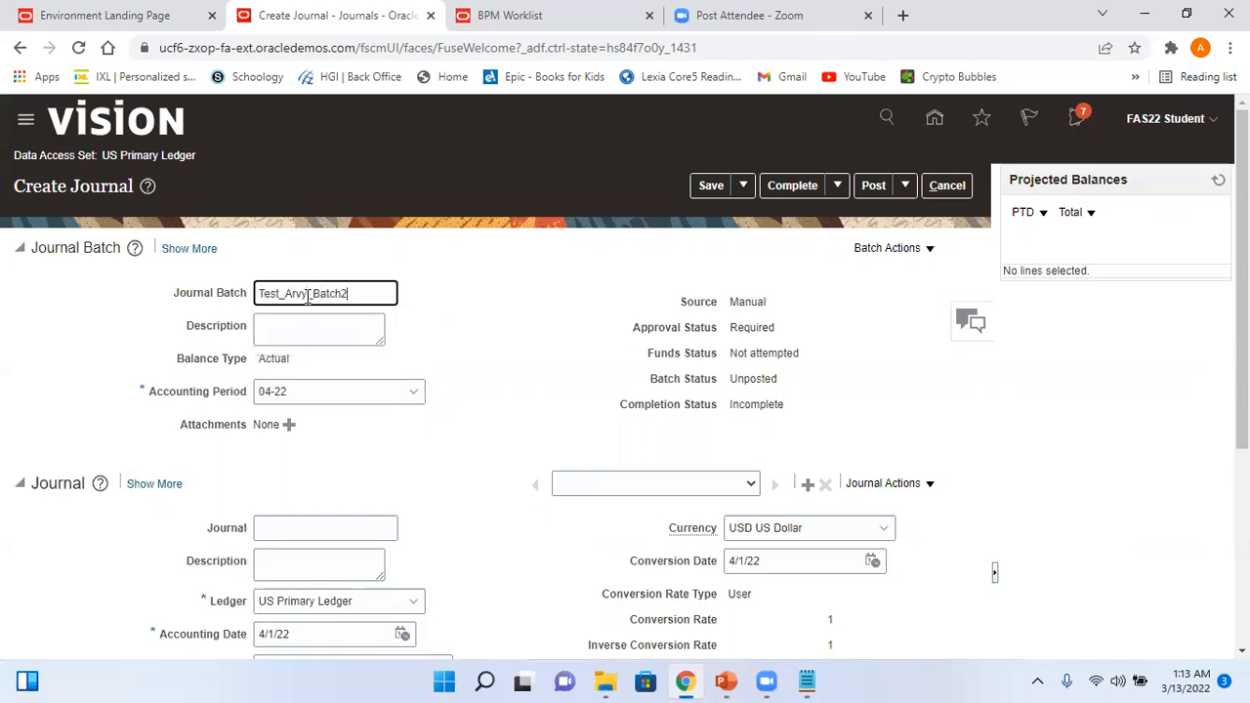
pyautogui.click(287, 527)
pyautogui.write('Test_Arvy_Jrn2')
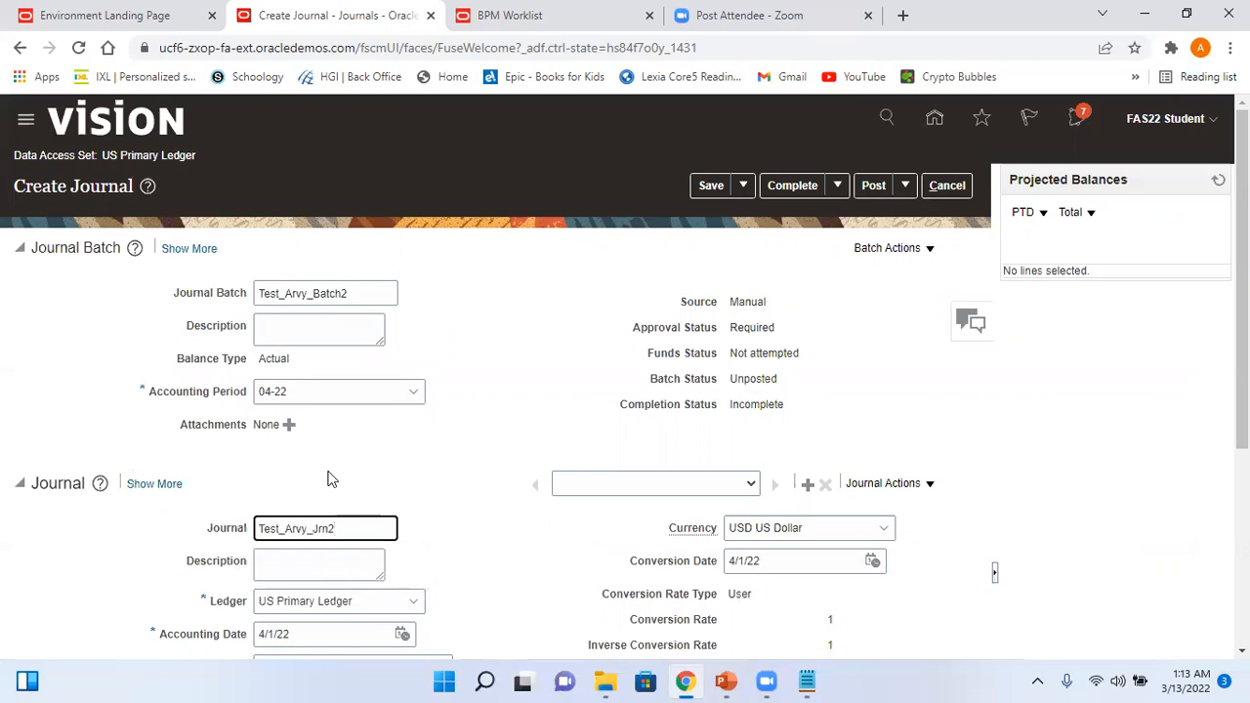
# - Set accounting period 03-22 and category Adjustment, then start line 1's account
pyautogui.click(183, 393)
pyautogui.write('03-2')
pyautogui.click(283, 420)
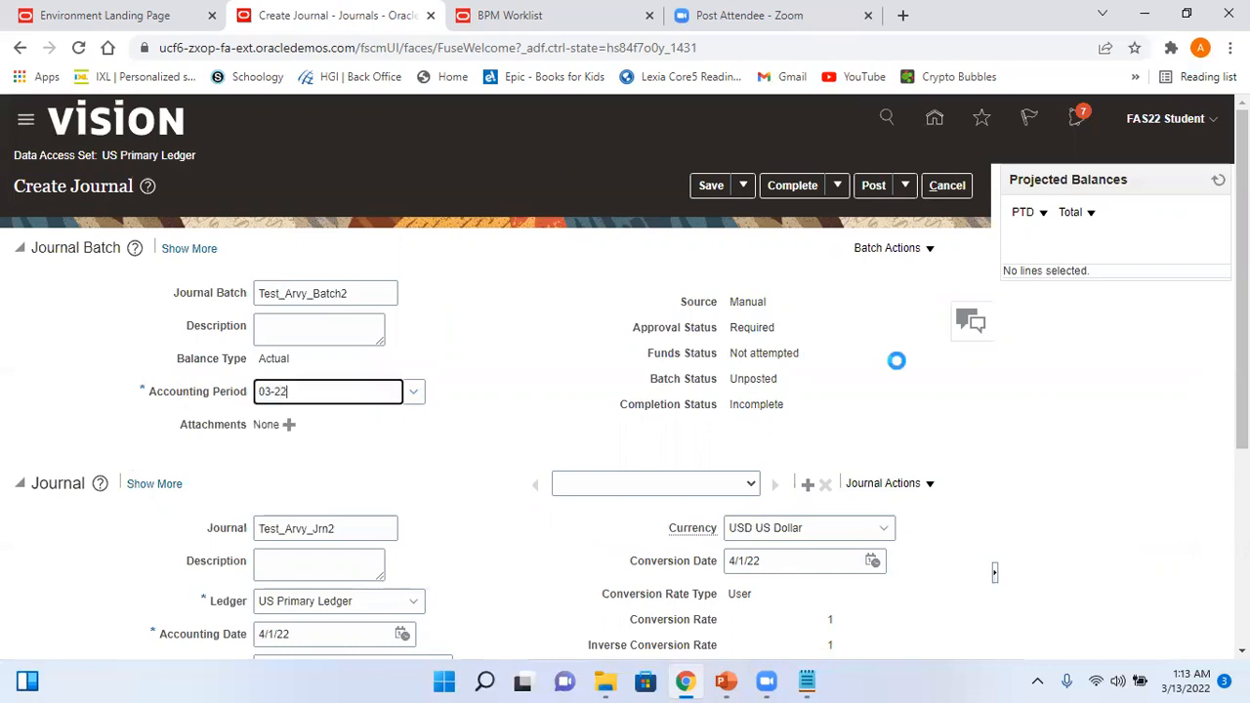
pyautogui.moveTo(1242, 224); pyautogui.dragTo(1242, 308)
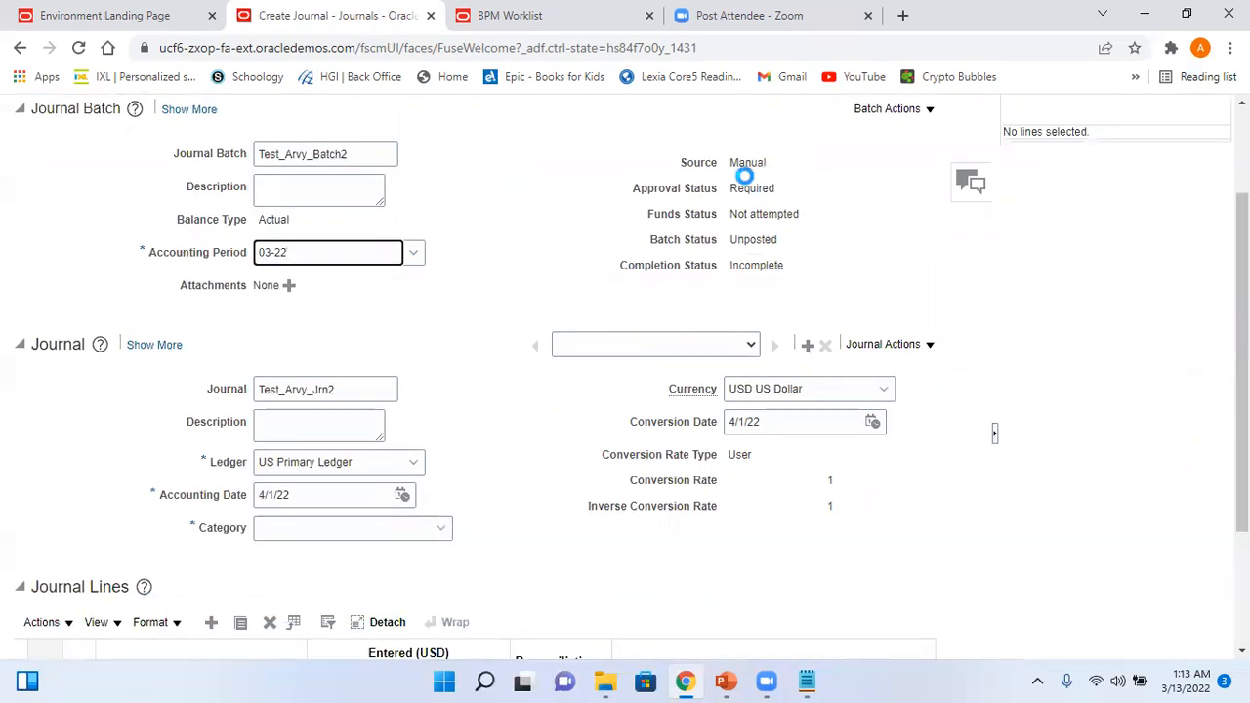
pyautogui.click(307, 526)
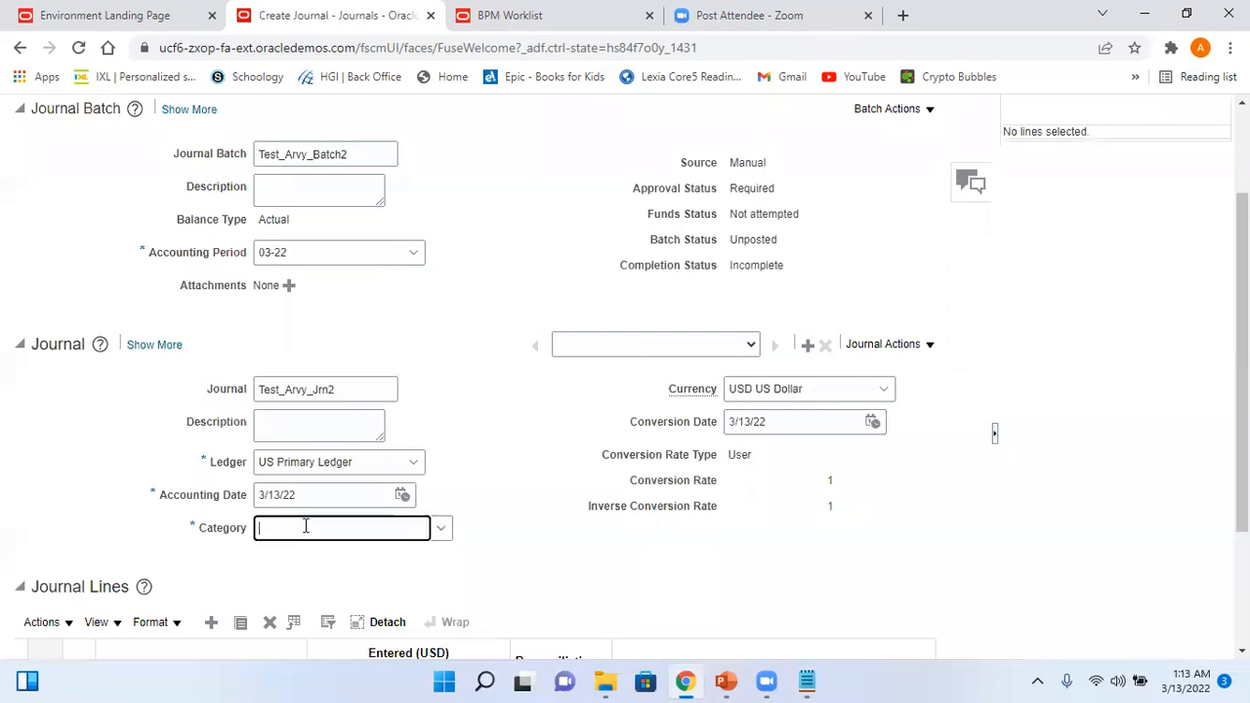
pyautogui.write('adju')
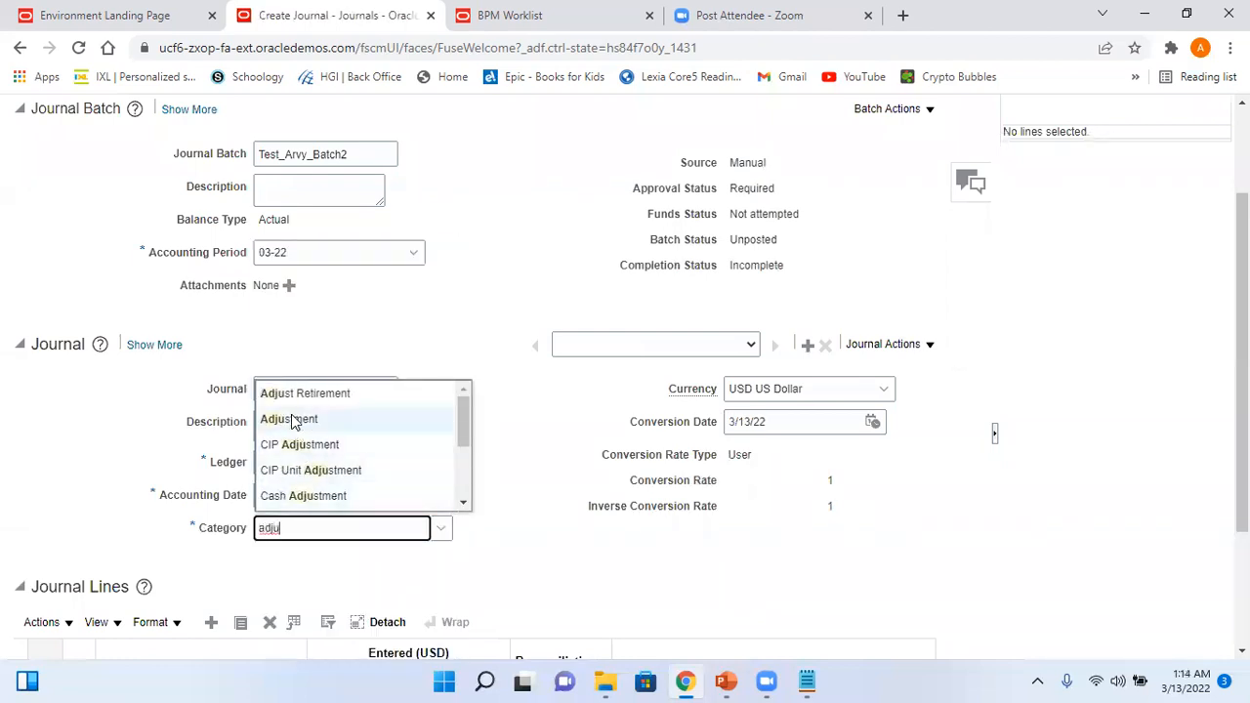
pyautogui.click(293, 419)
pyautogui.scroll(-2, 332, 546)
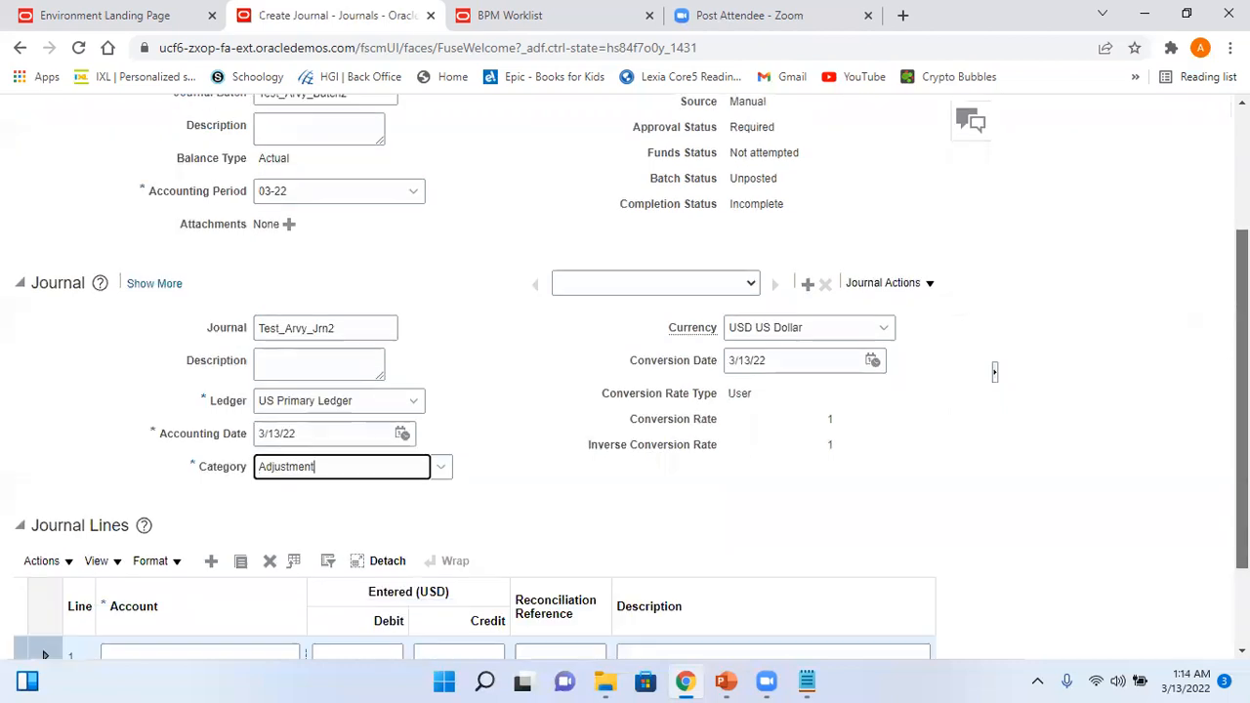
pyautogui.click(305, 532)
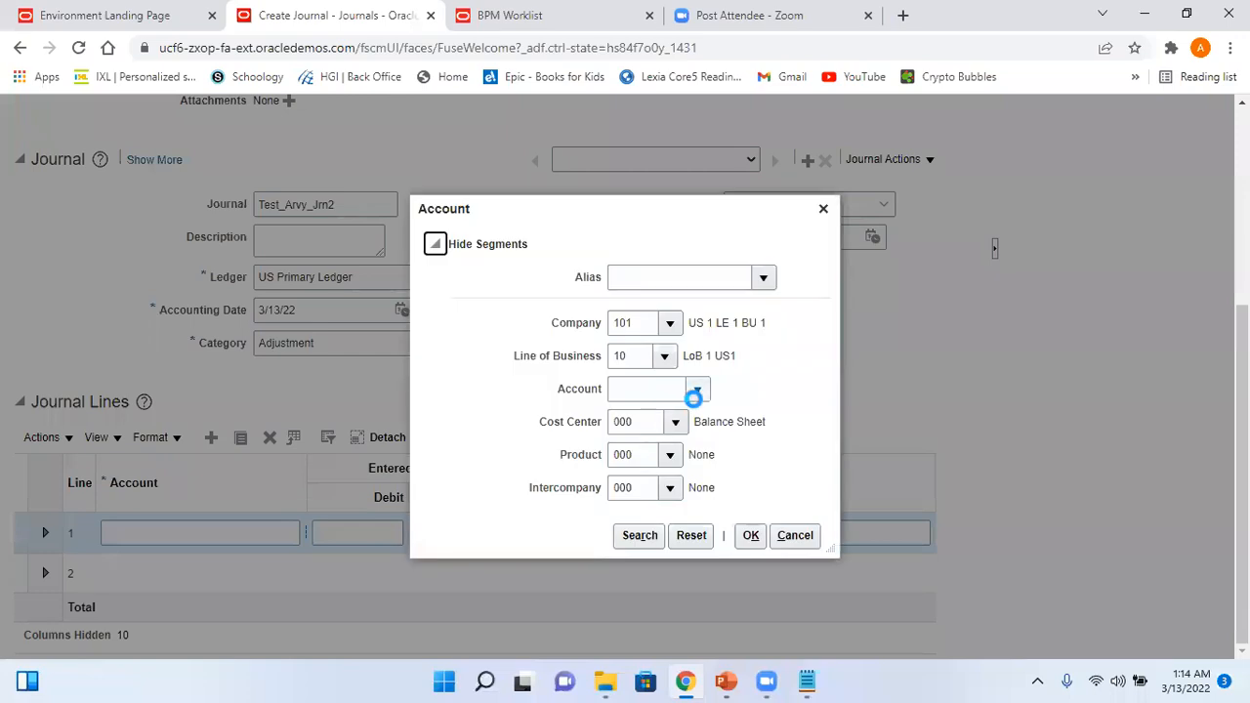
# - Debit 4,000 on line 1 to account 11300 Short Term Investment
pyautogui.click(697, 390)
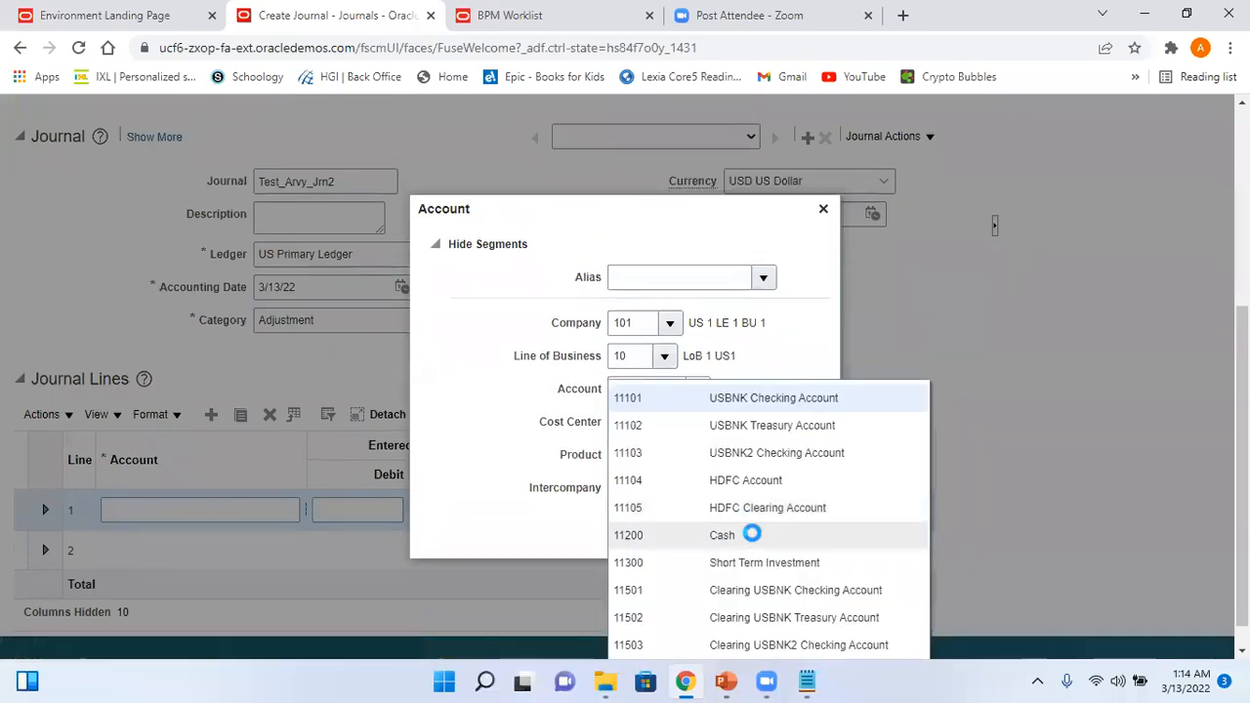
pyautogui.click(763, 563)
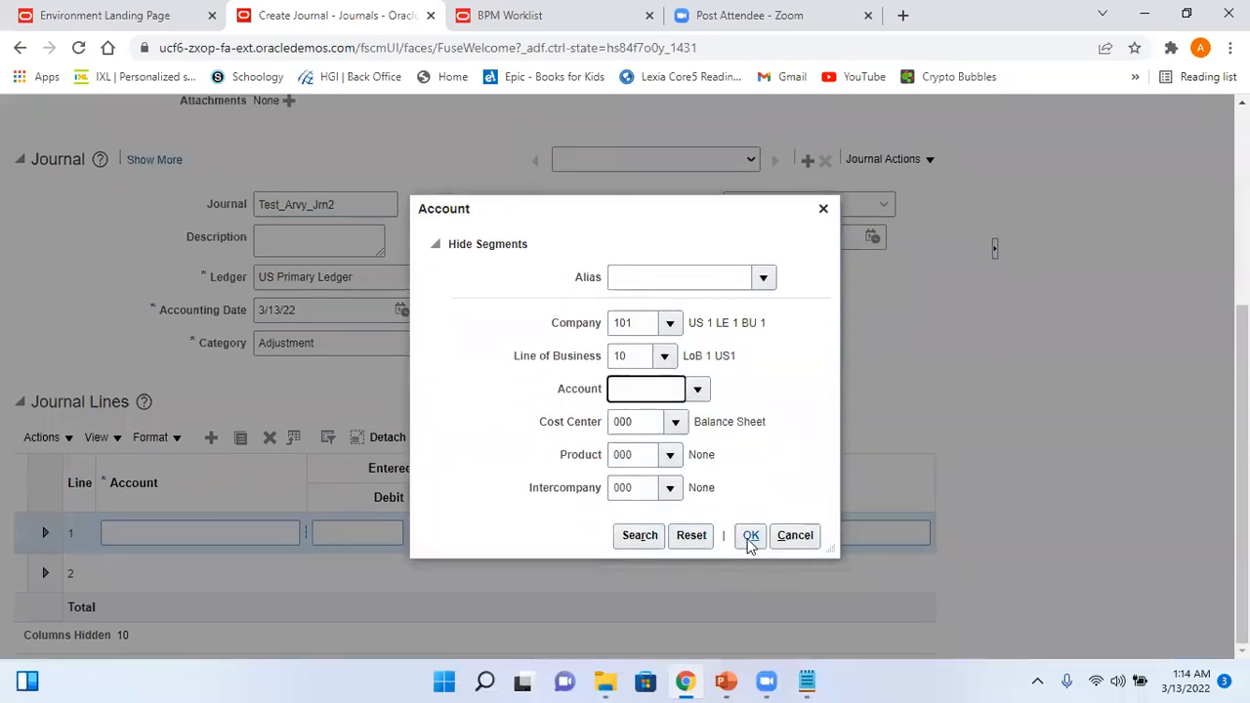
pyautogui.click(748, 539)
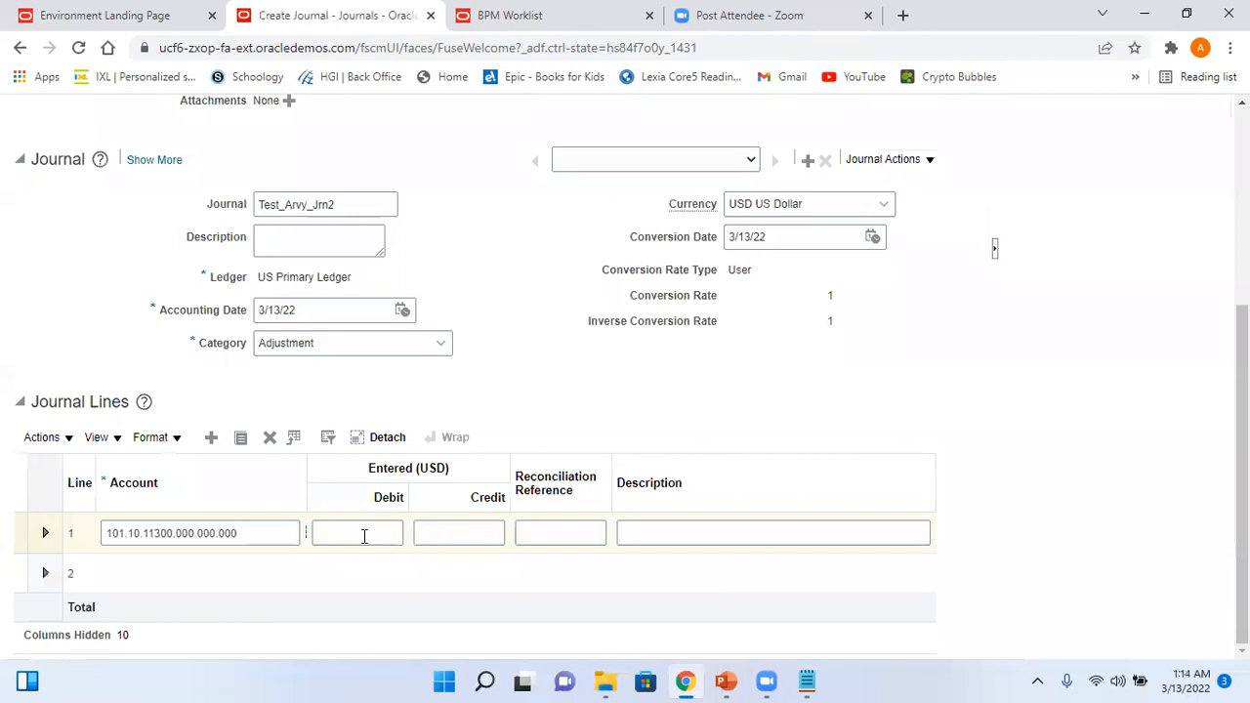
pyautogui.click(363, 536)
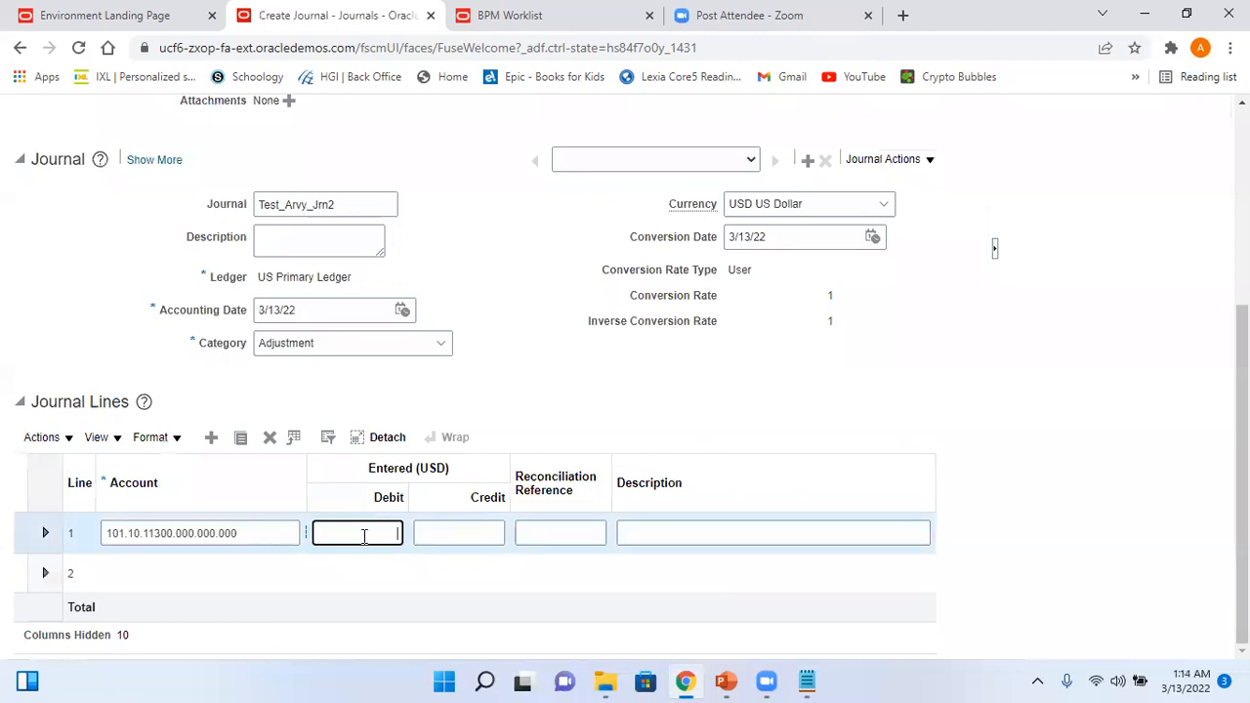
pyautogui.write('4000')
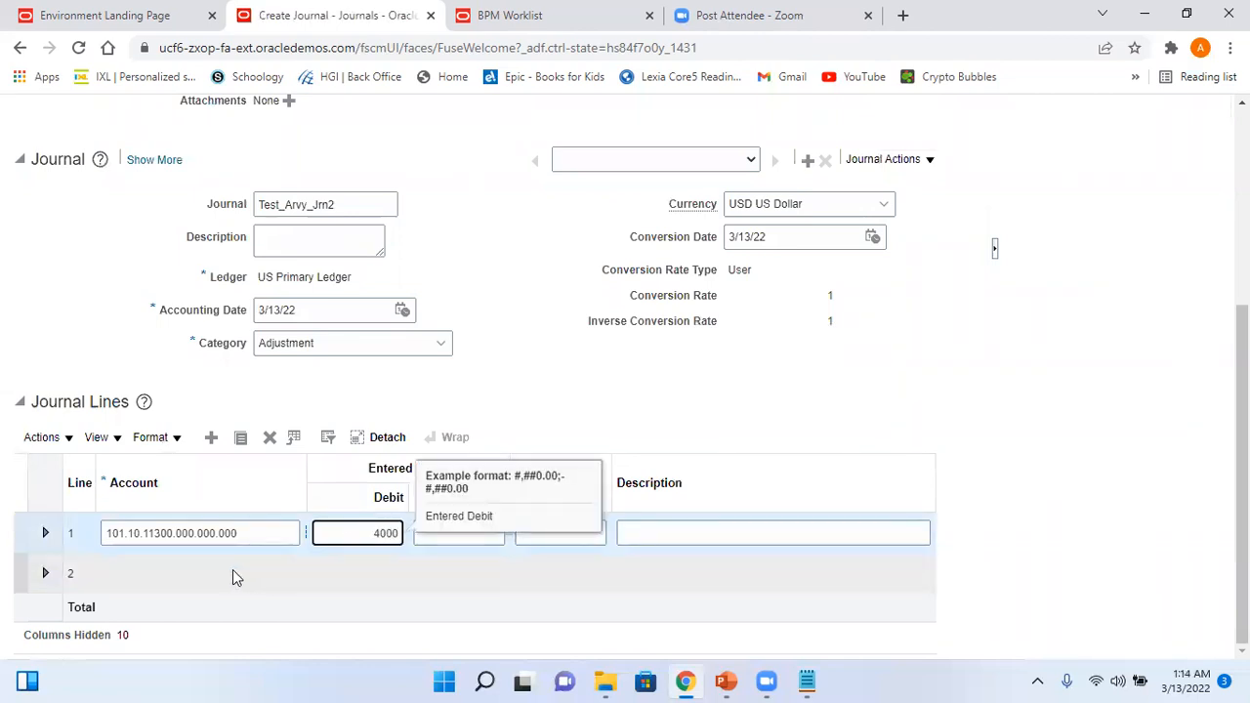
# - Credit 4,000 on line 2 to Cash account 11200
pyautogui.click(233, 570)
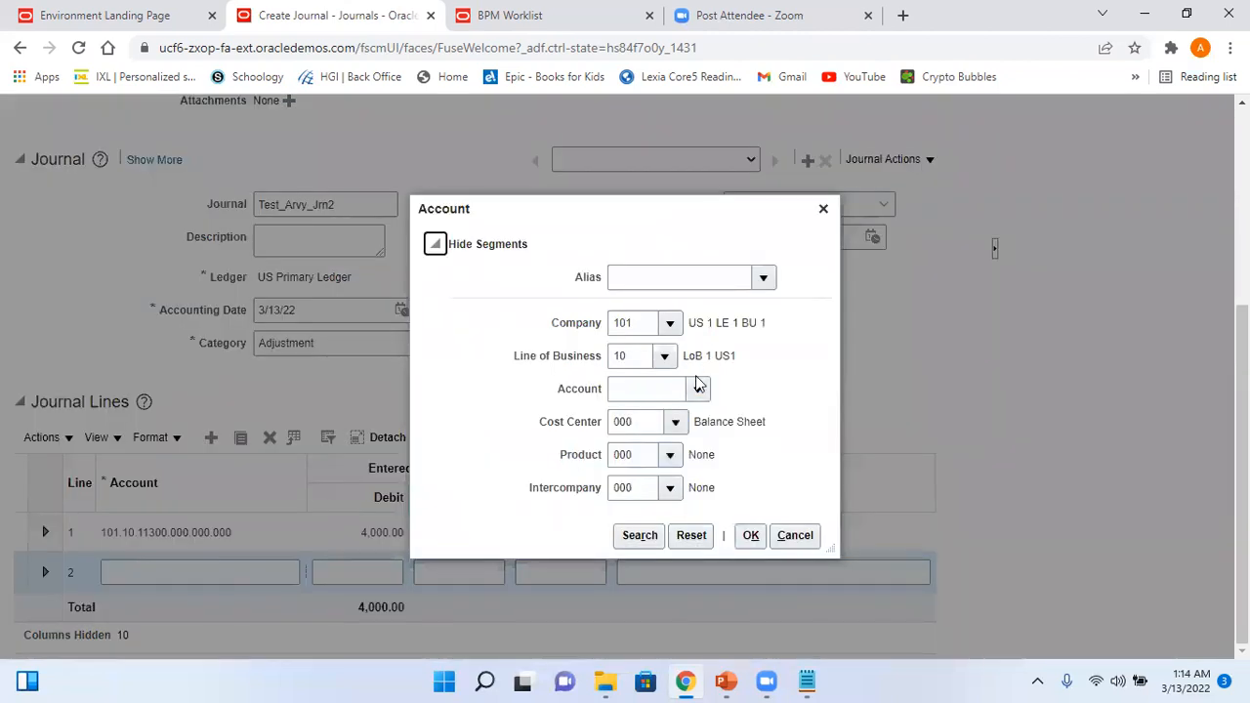
pyautogui.click(699, 388)
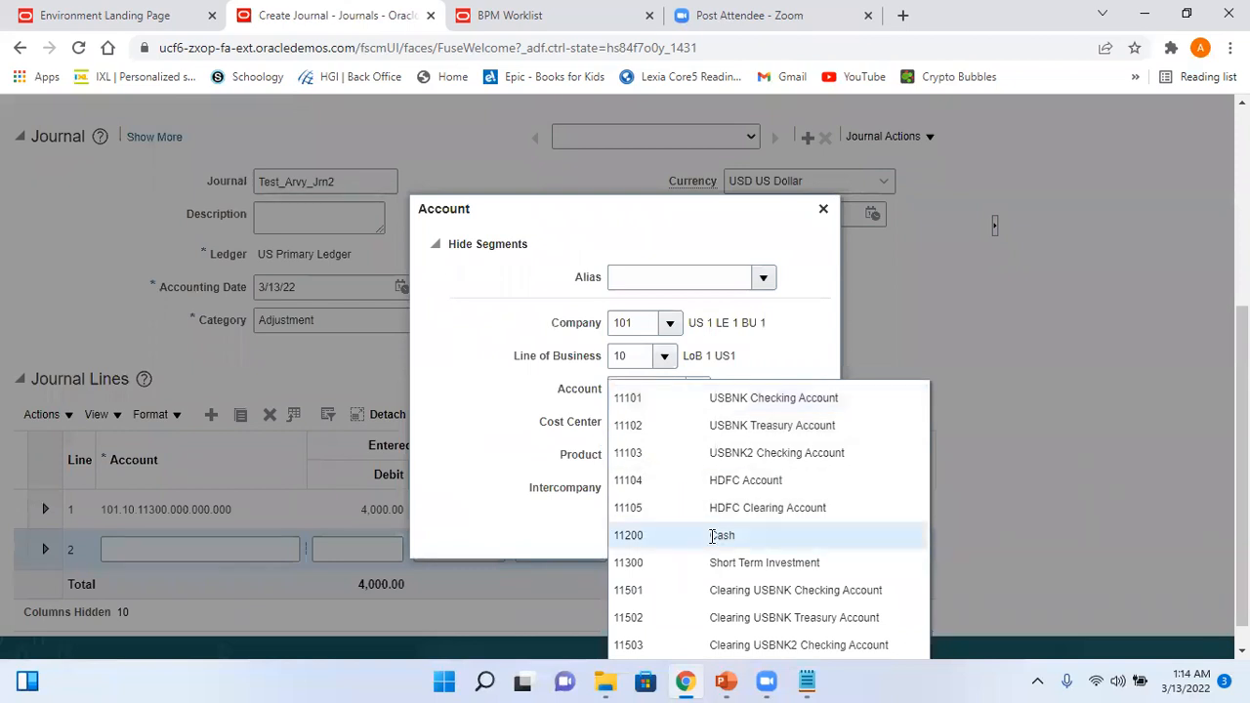
pyautogui.click(713, 535)
pyautogui.click(751, 537)
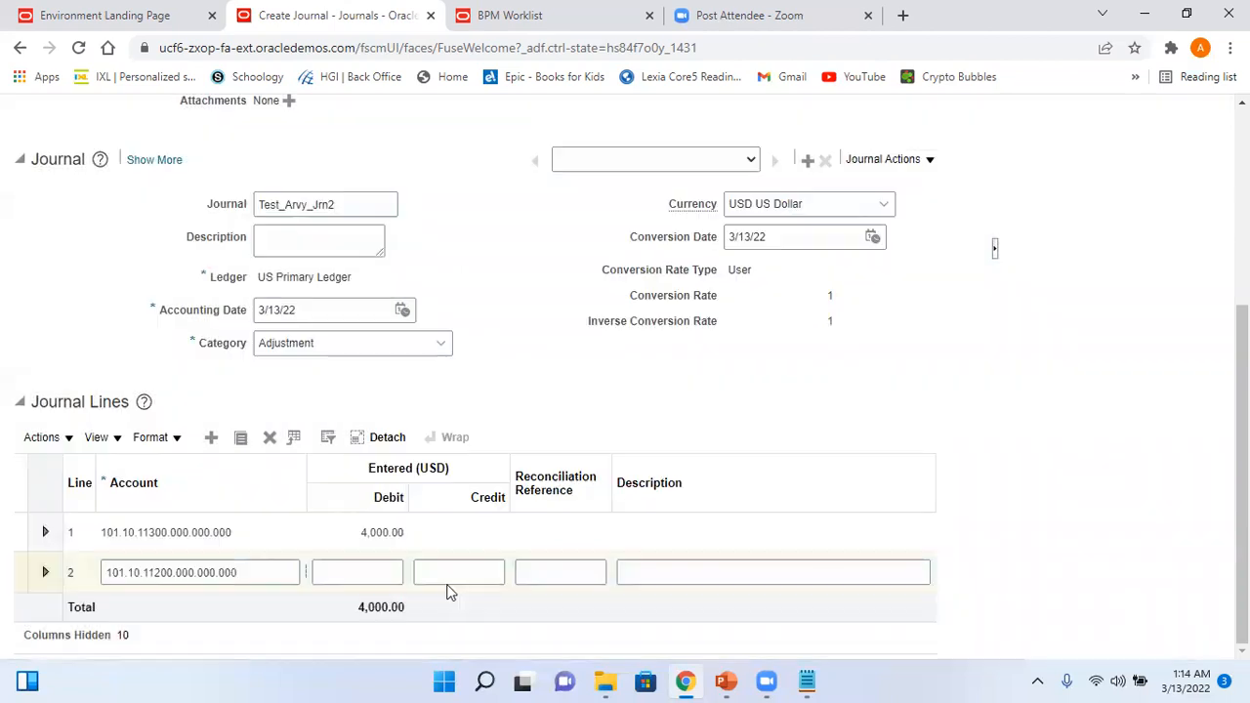
pyautogui.click(467, 573)
pyautogui.write('4000')
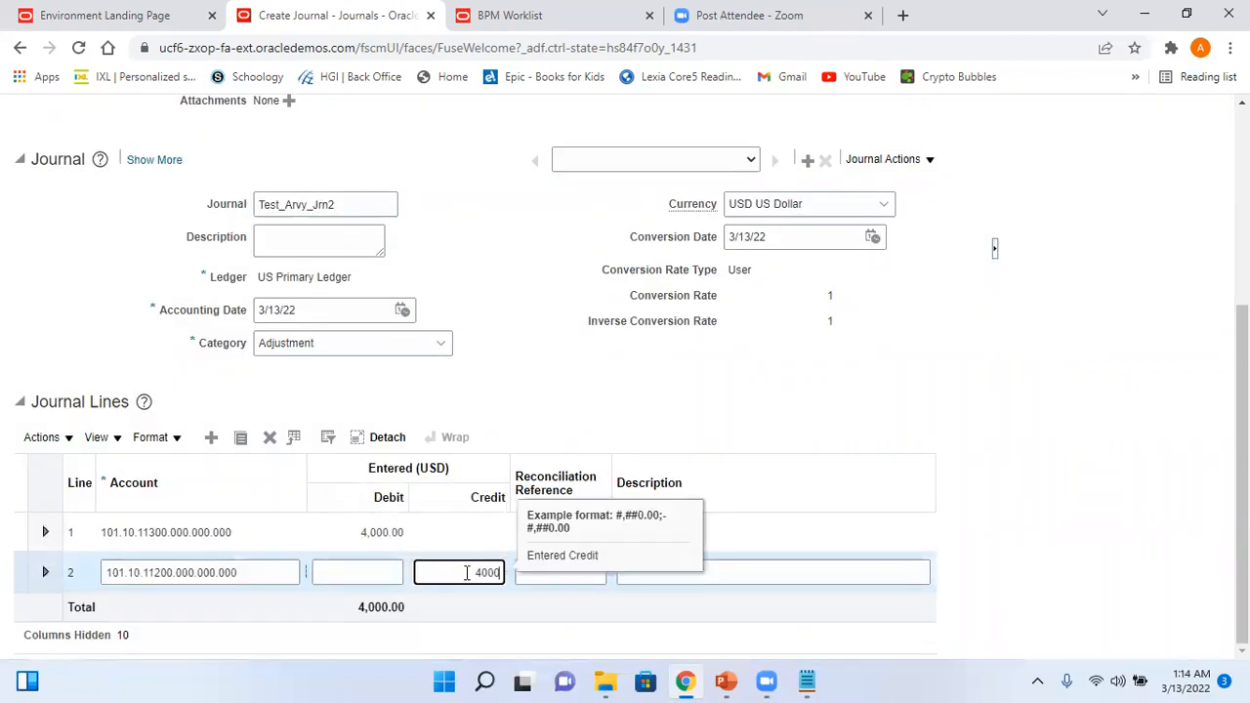
pyautogui.click(1160, 429)
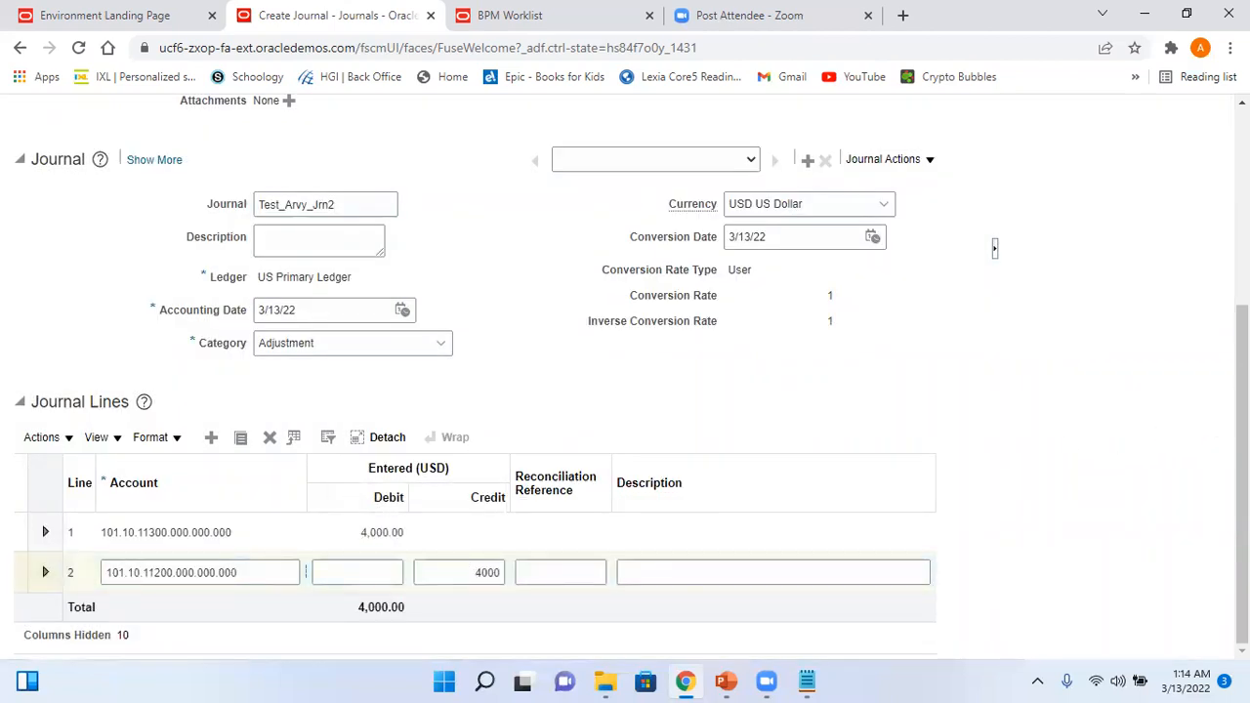
pyautogui.scroll(4, 625, 371)
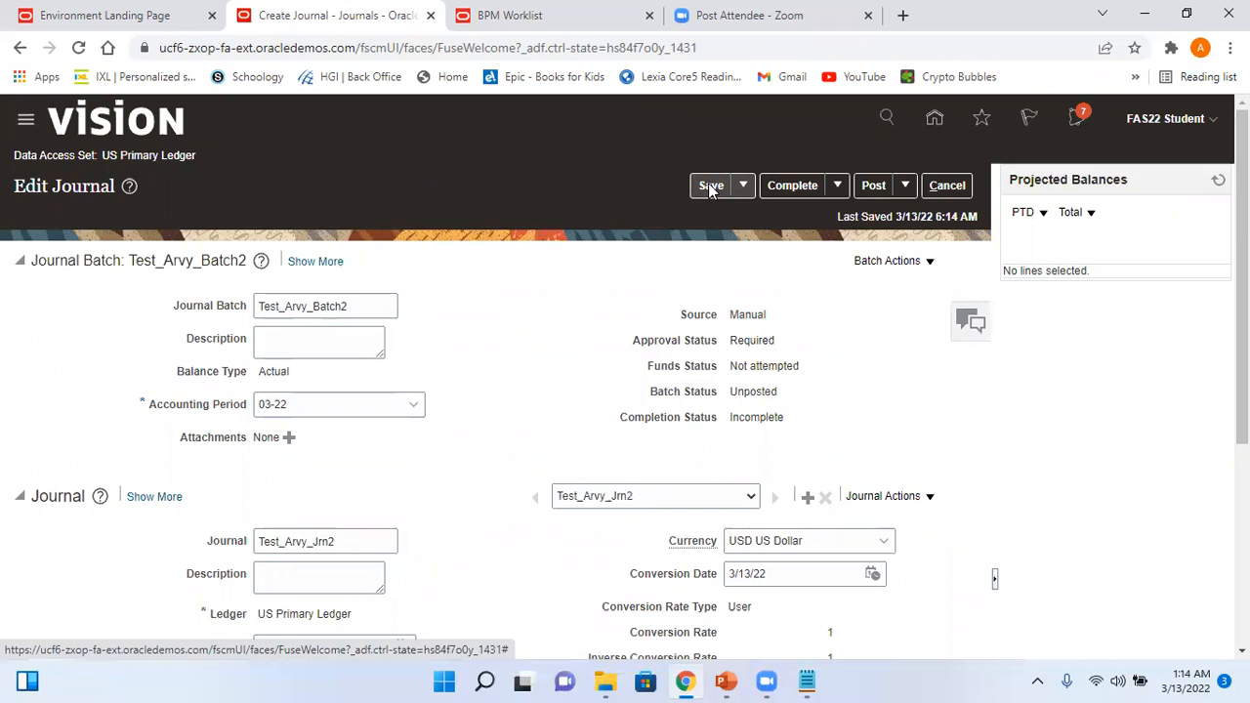
# - Save and post Test_Arvy_Batch2, dismiss the approval-required message, and review the hierarchy slide
pyautogui.click(709, 185)
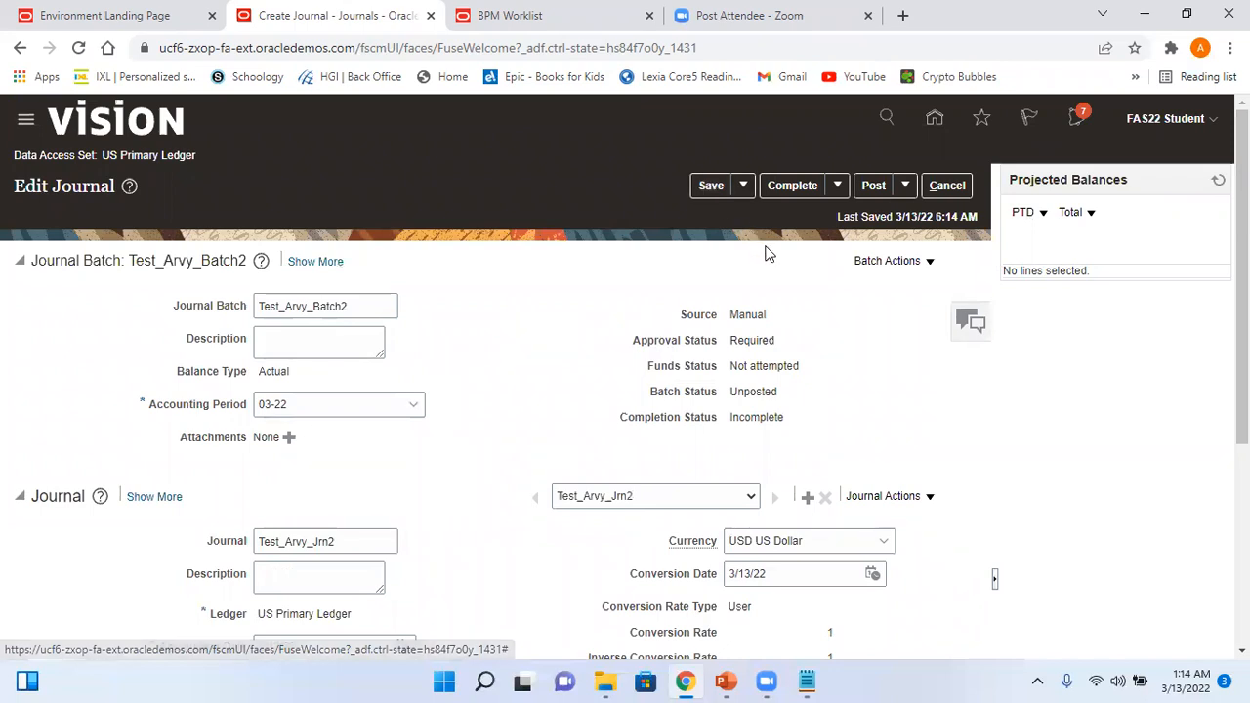
pyautogui.click(710, 185)
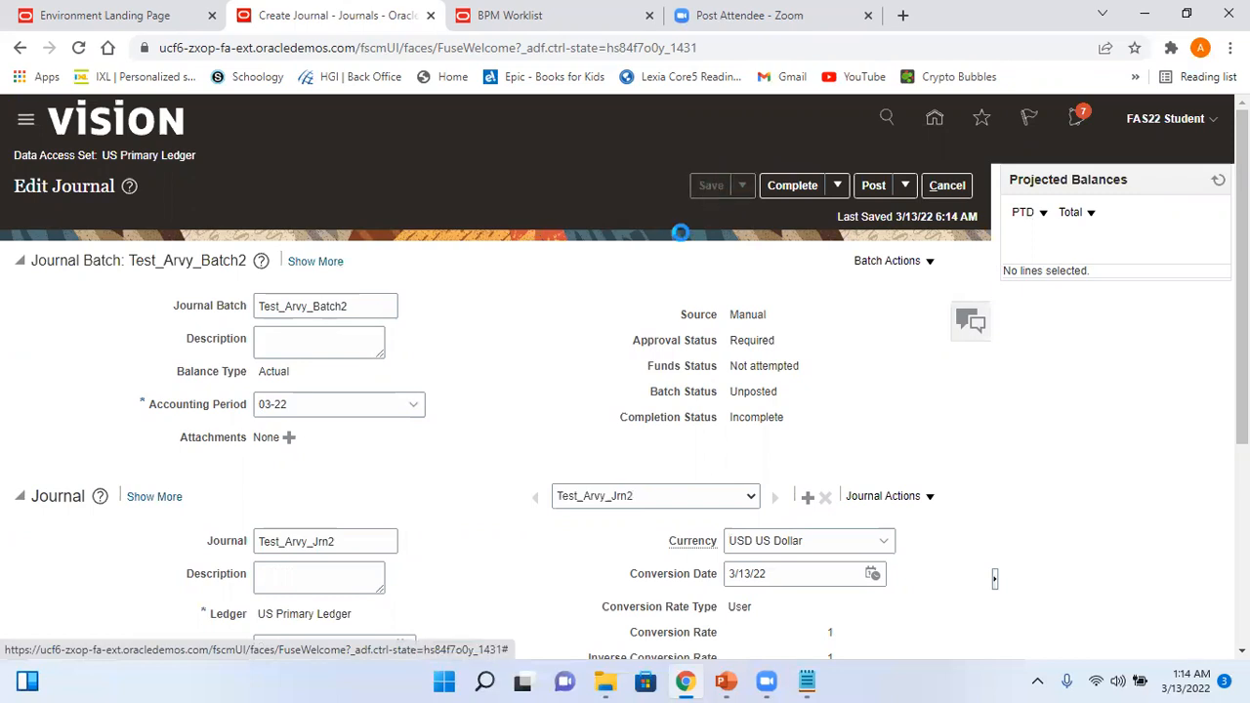
pyautogui.click(873, 185)
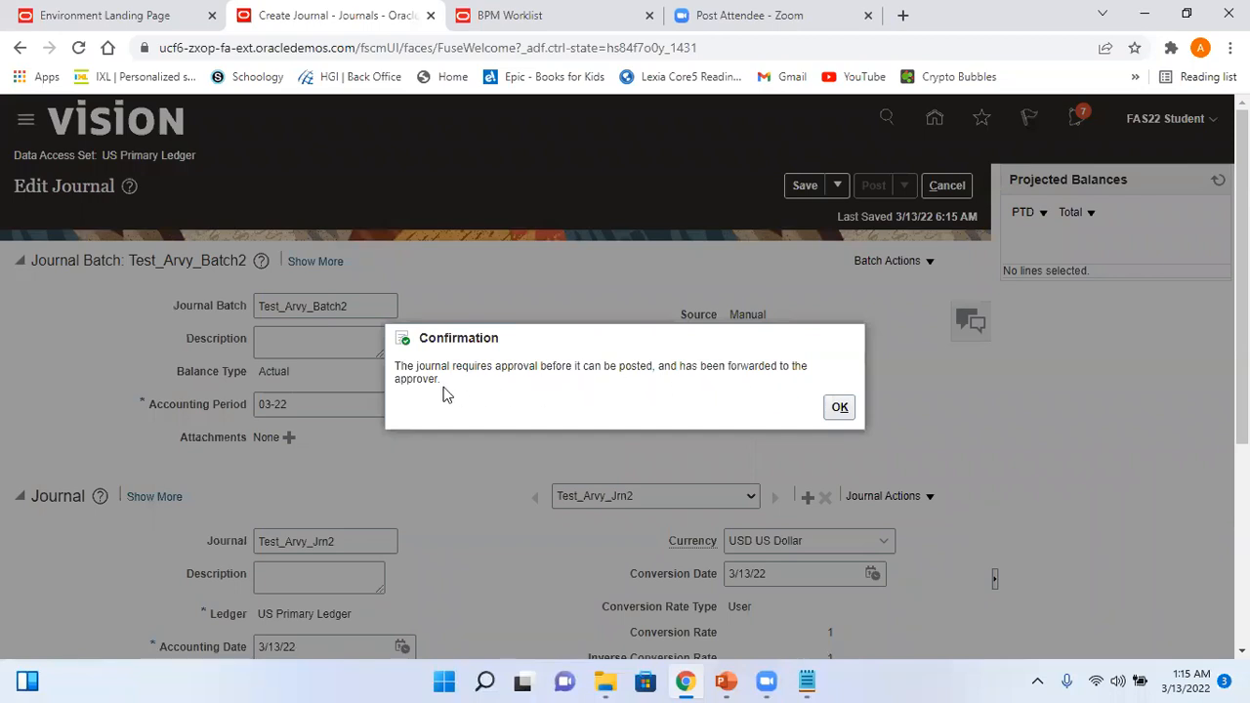
pyautogui.click(838, 410)
pyautogui.click(838, 410)
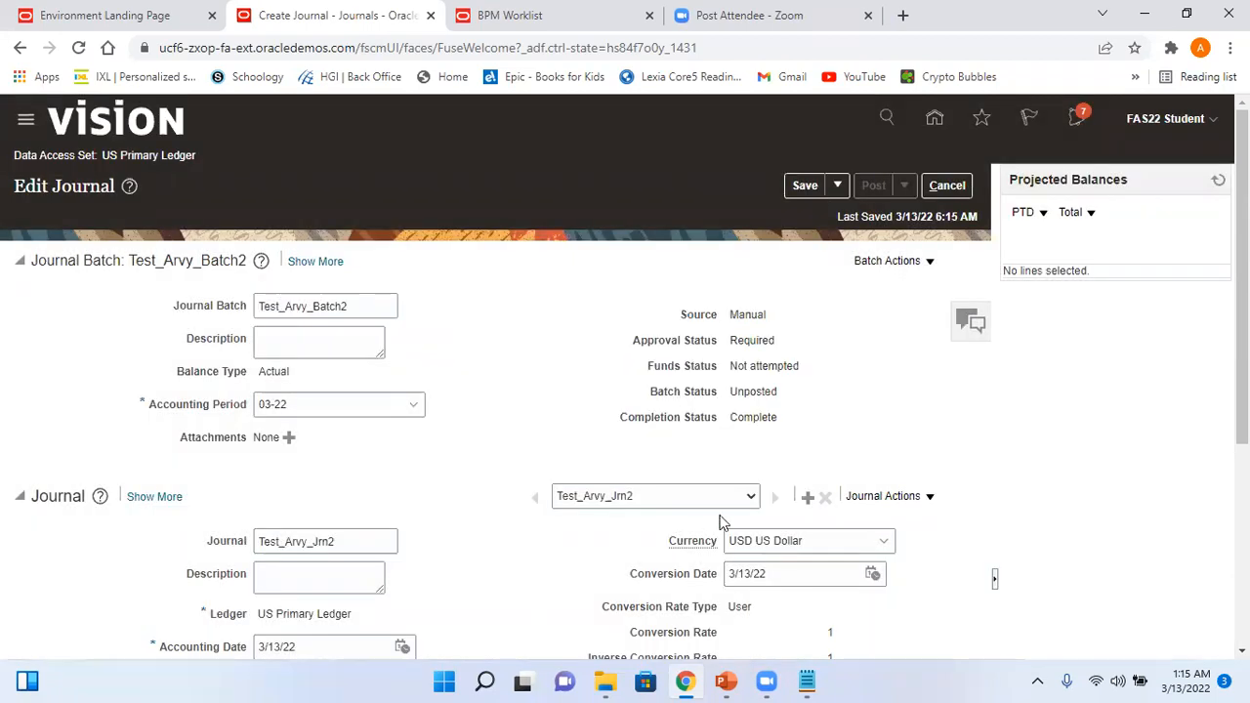
pyautogui.click(672, 603)
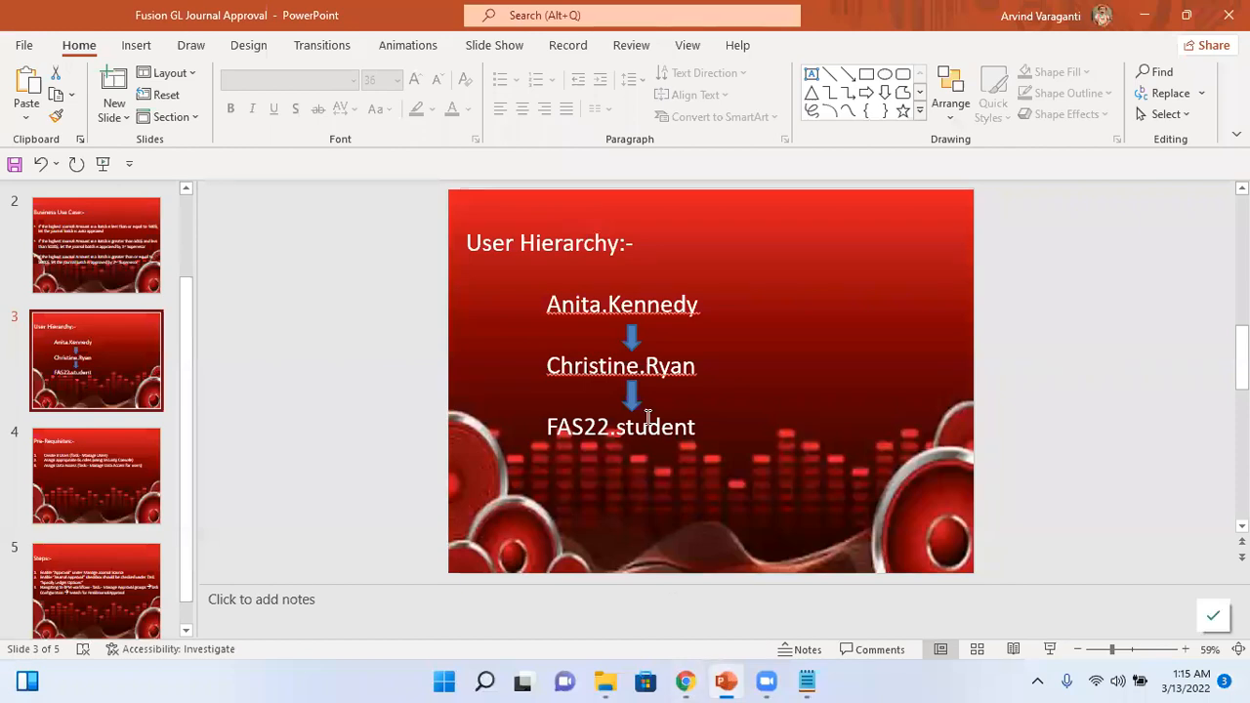
pyautogui.hotkey('alt', 'Tab')
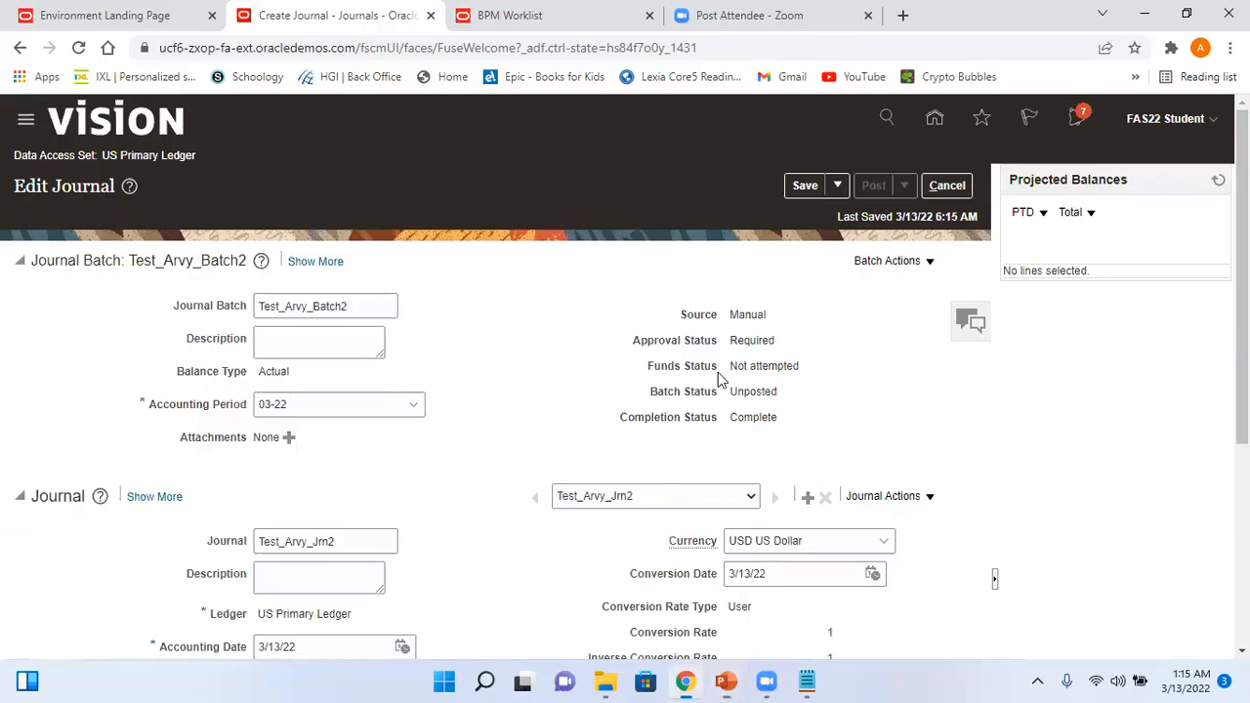
# - Sign out of the student account and confirm the logout
pyautogui.click(1189, 130)
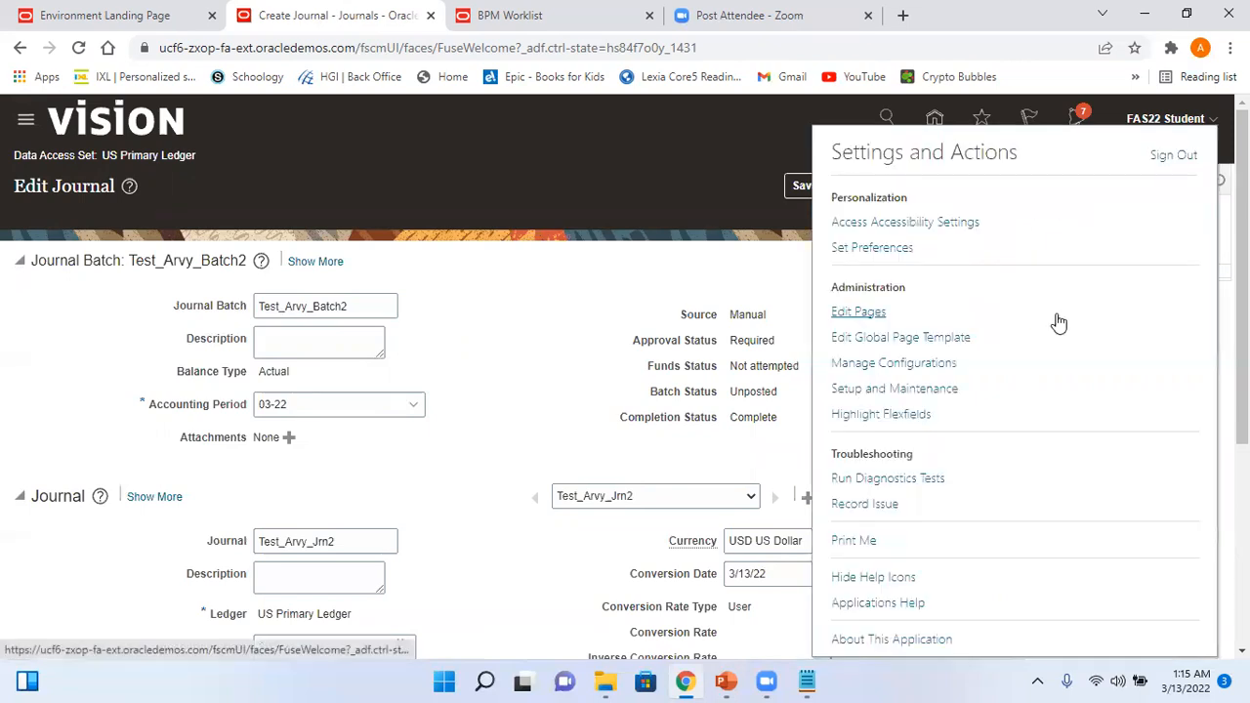
pyautogui.click(1175, 156)
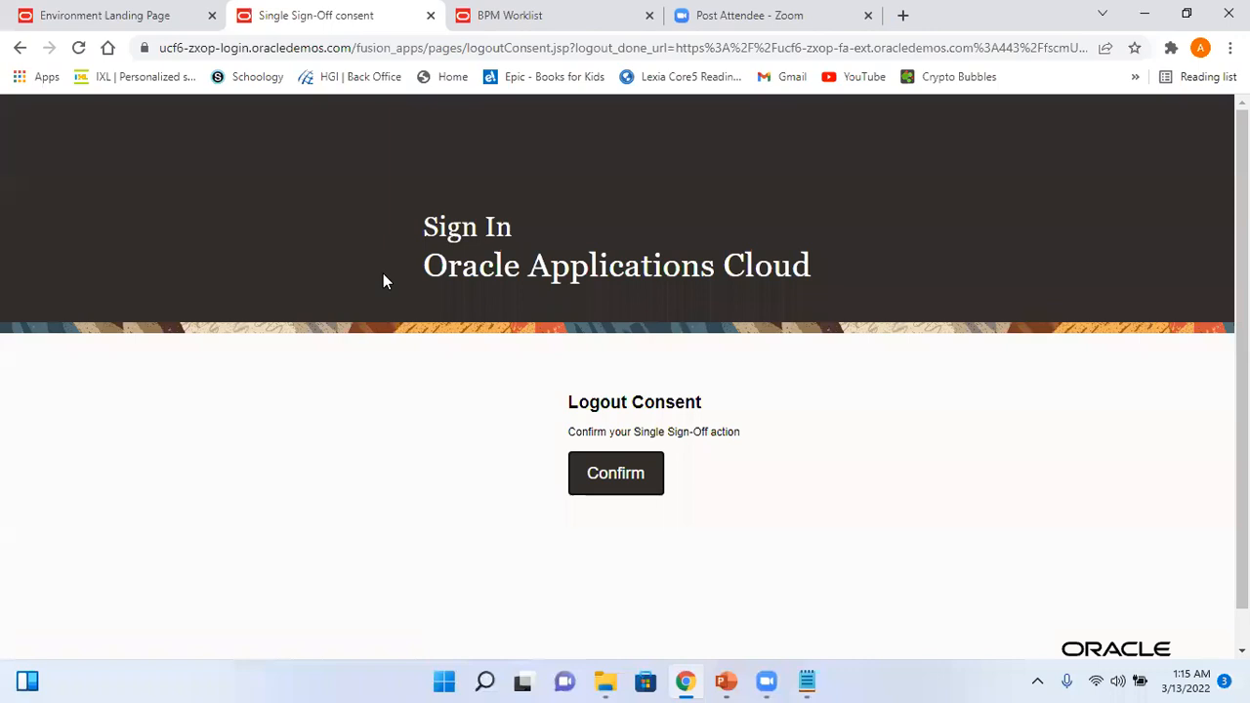
pyautogui.click(603, 472)
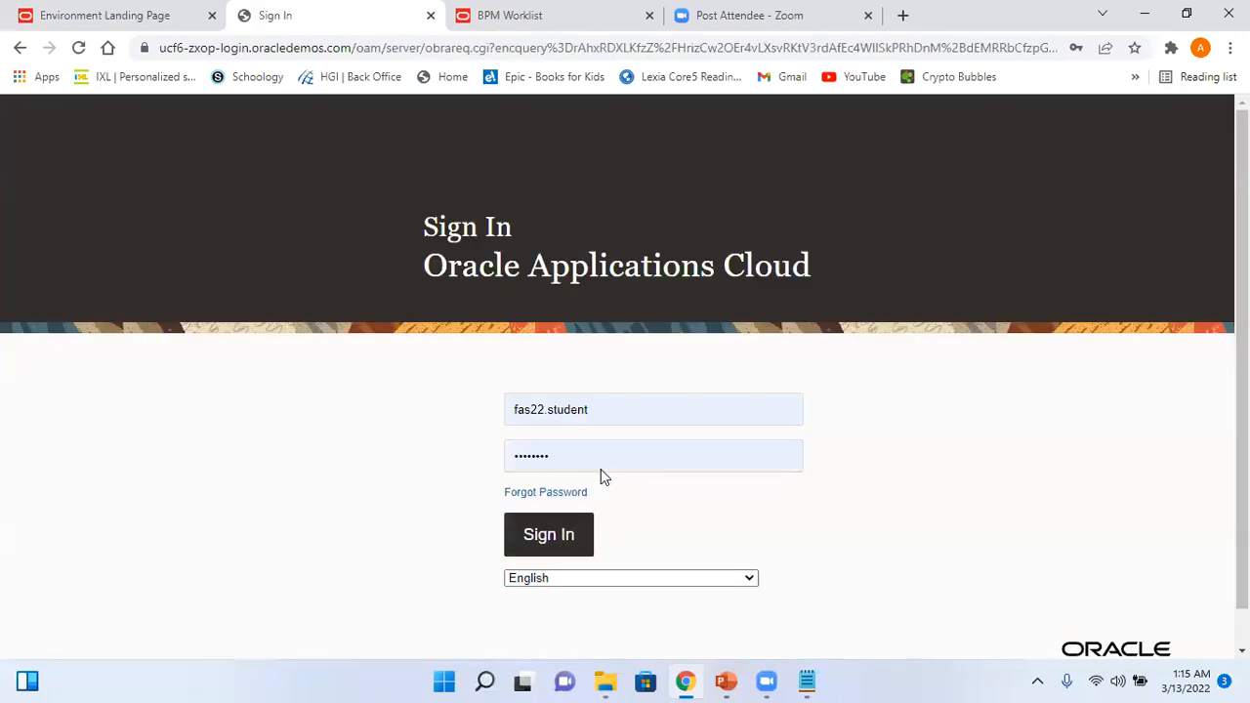
# - Sign in with the approver's saved login and check their notifications for the pending journal batch
pyautogui.click(614, 409)
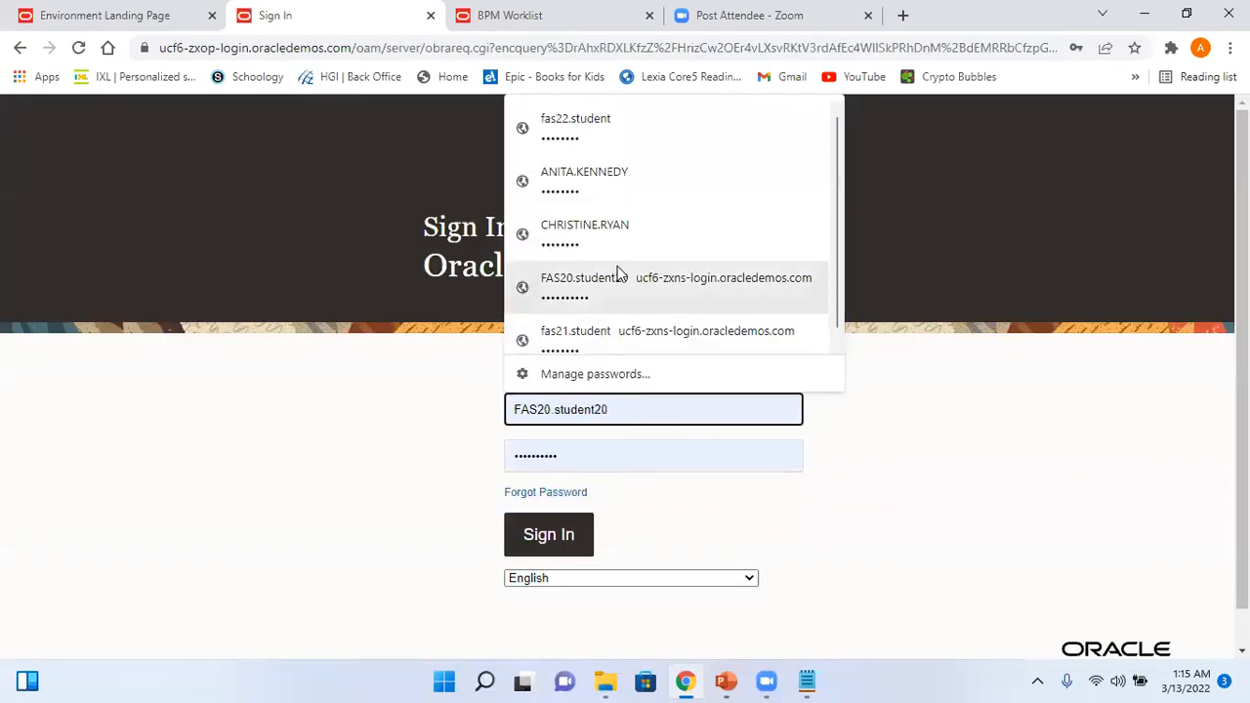
pyautogui.click(648, 238)
pyautogui.click(567, 540)
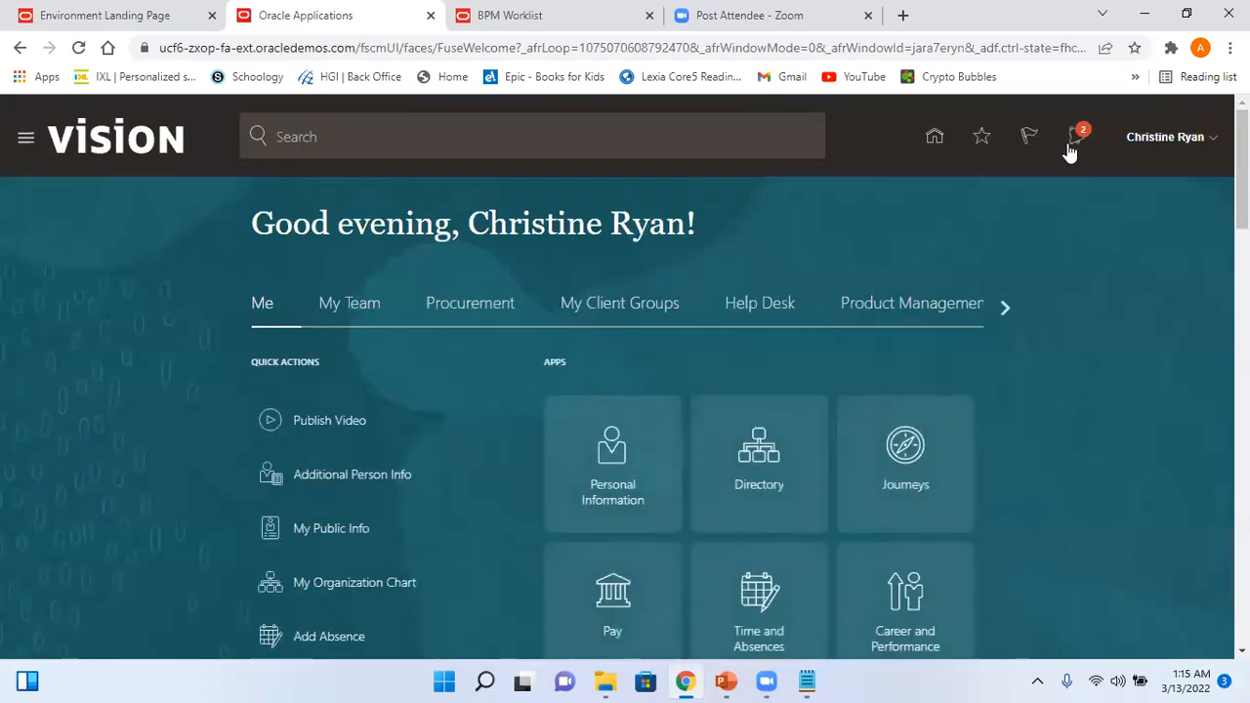
pyautogui.click(1078, 134)
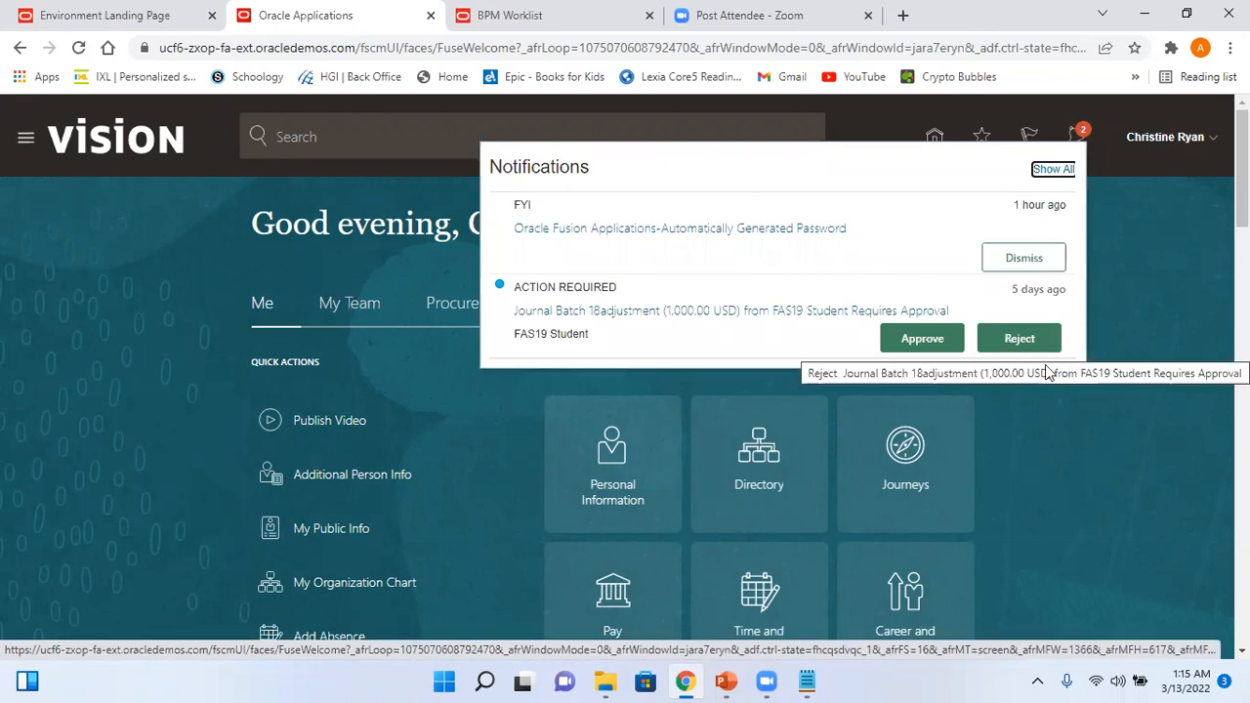
pyautogui.click(1153, 186)
pyautogui.click(1075, 141)
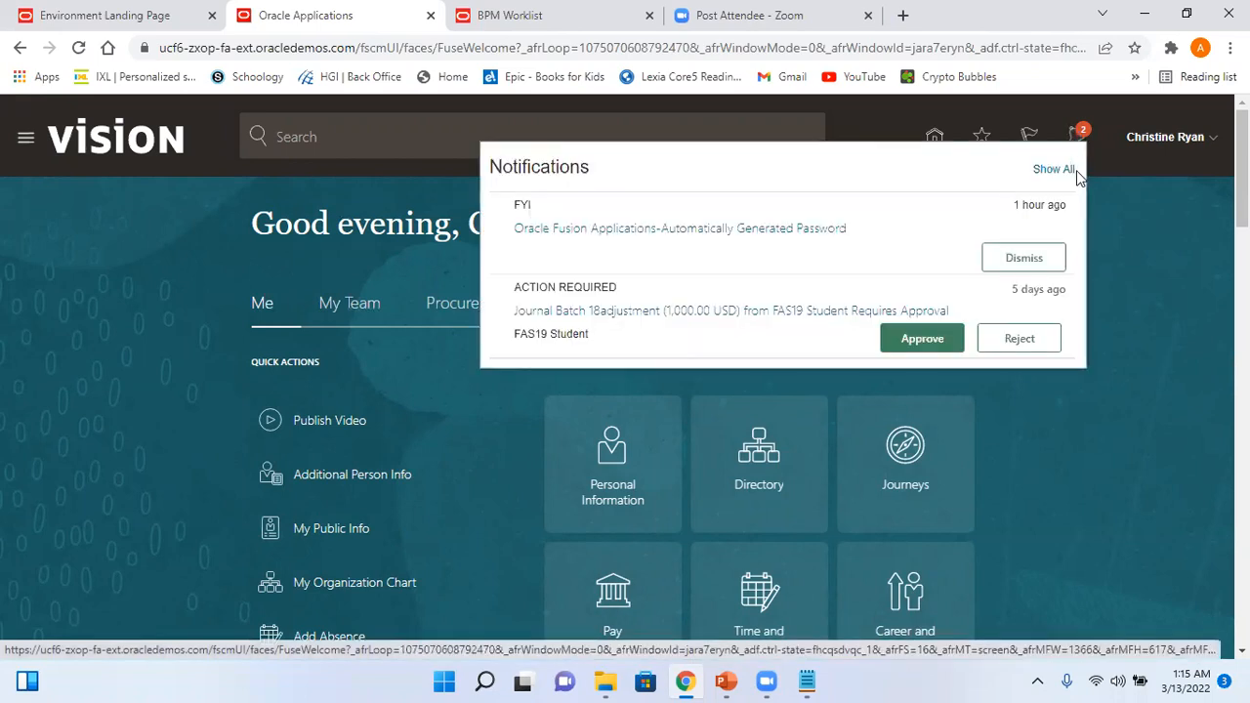
pyautogui.click(1050, 168)
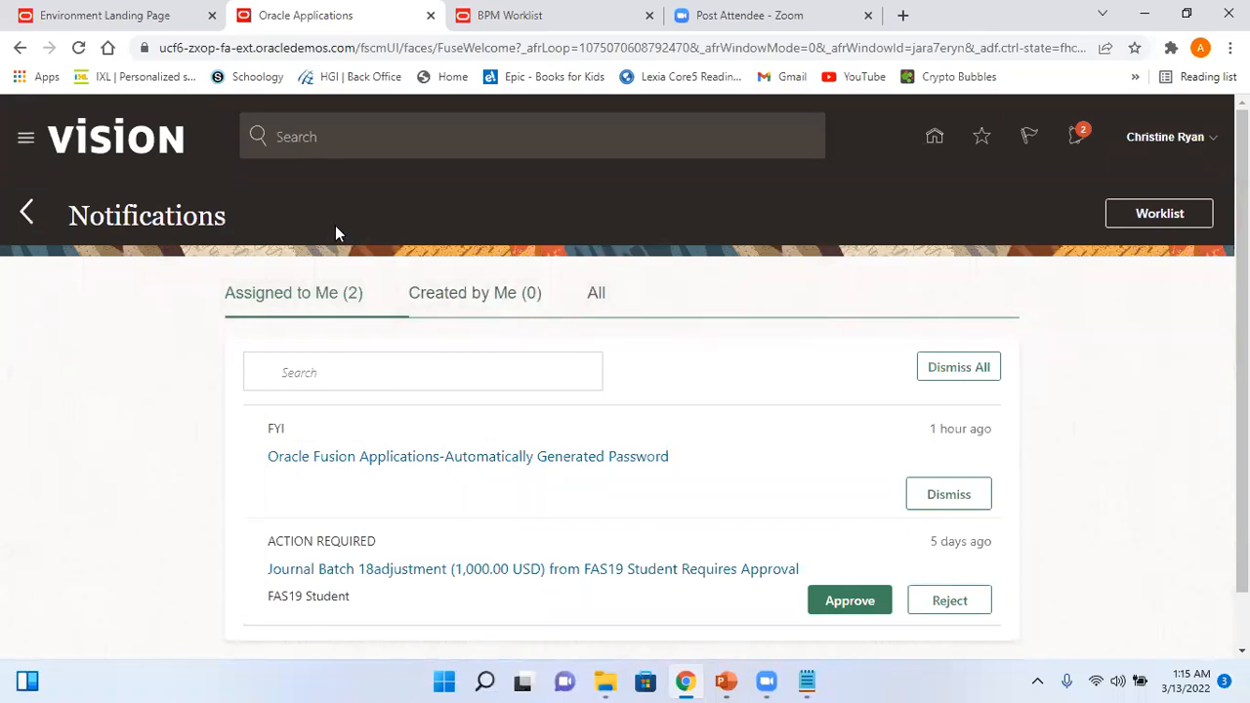
pyautogui.click(1080, 137)
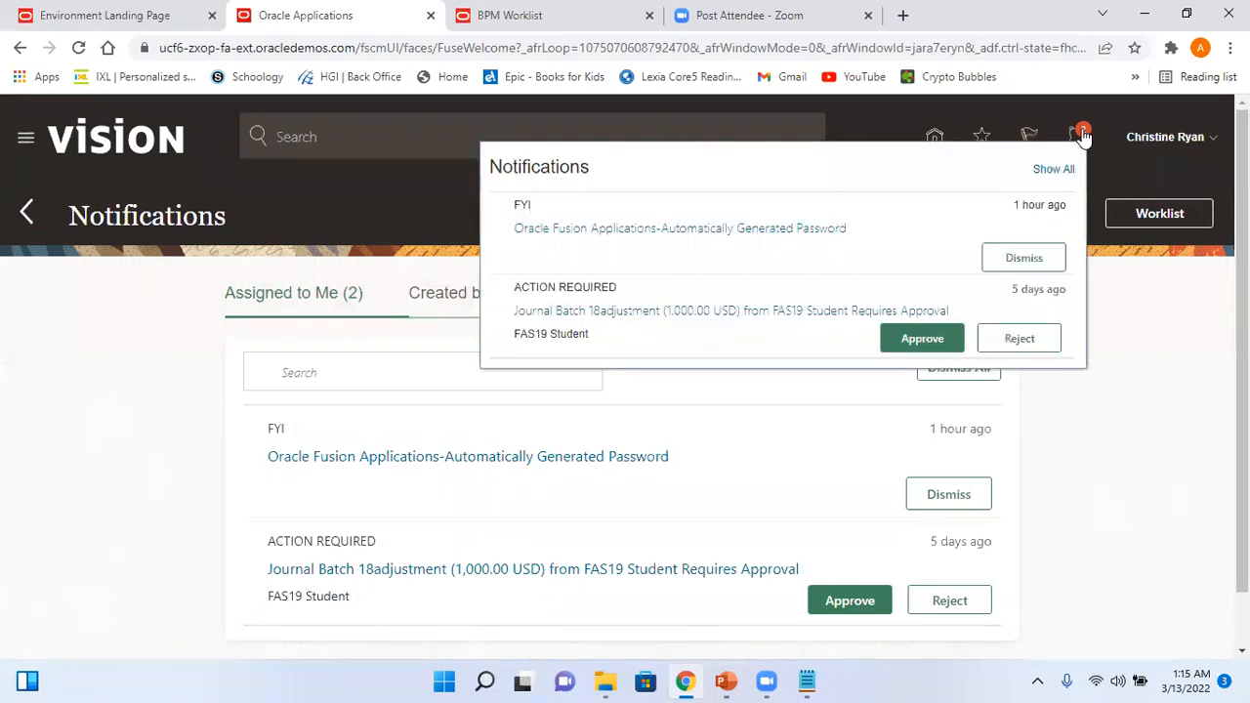
pyautogui.click(79, 48)
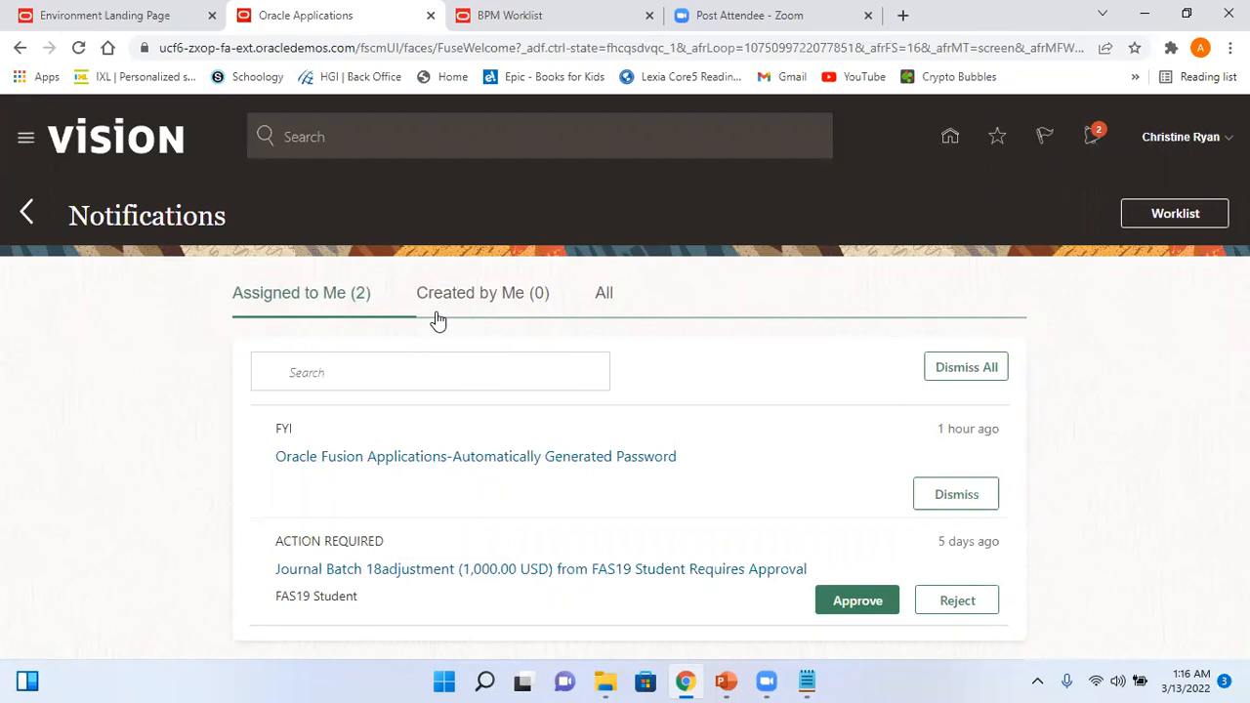
pyautogui.click(598, 295)
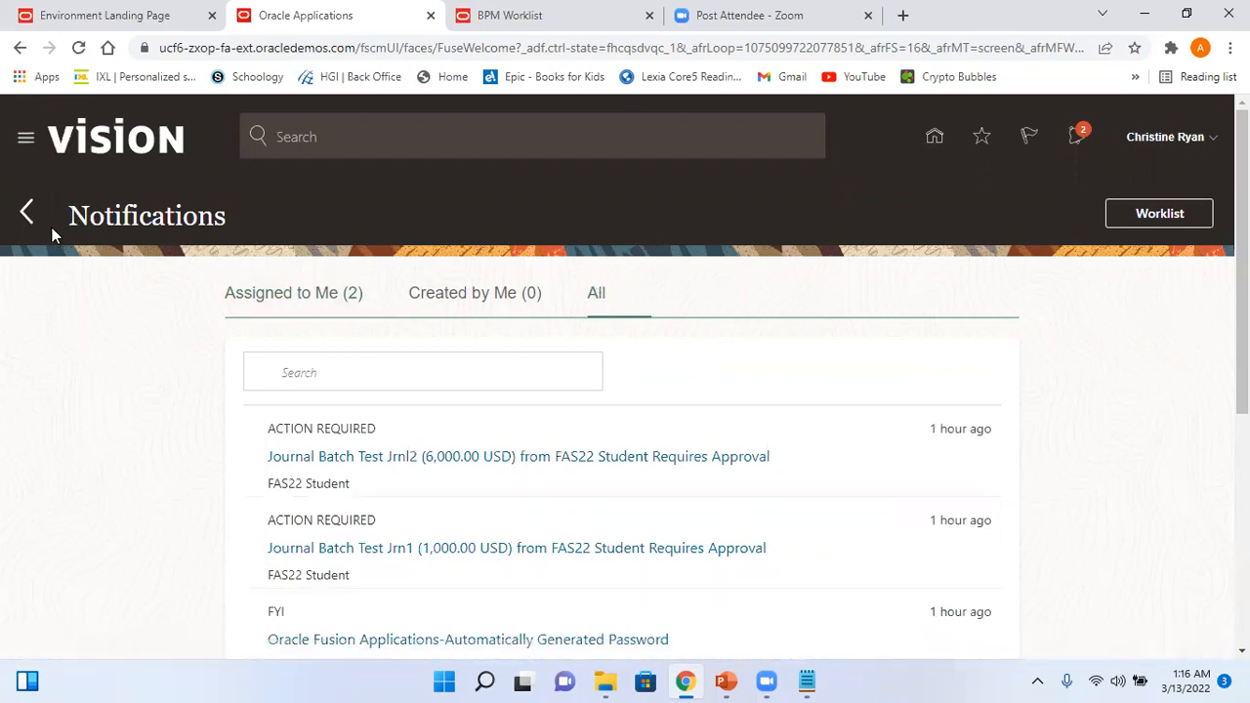
pyautogui.click(510, 306)
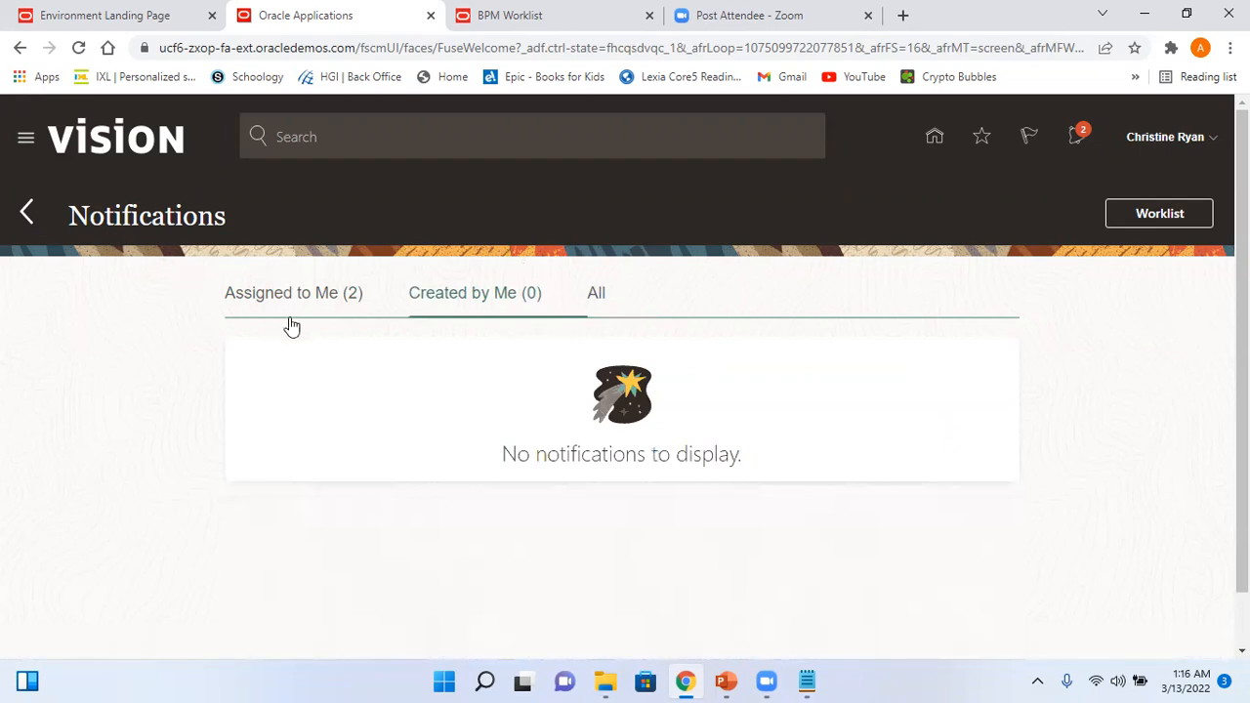
pyautogui.click(28, 214)
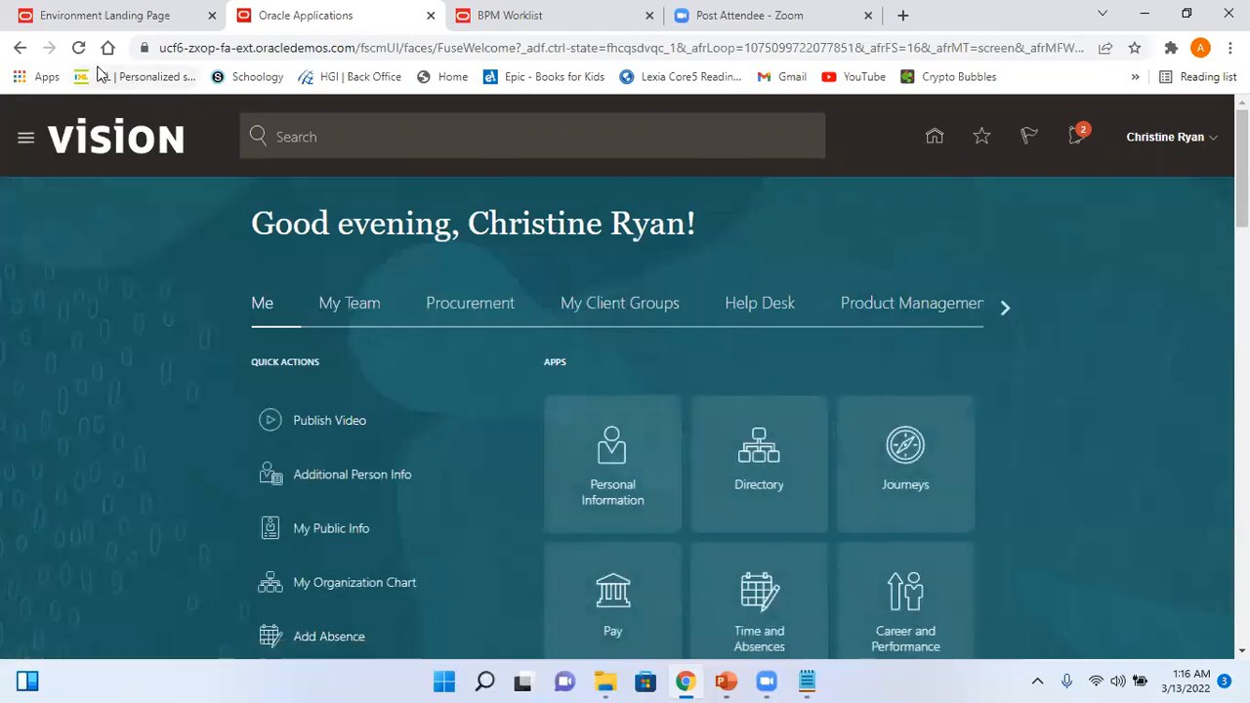
# - Refresh the home page and notifications, then sign the approver out and confirm
pyautogui.click(78, 48)
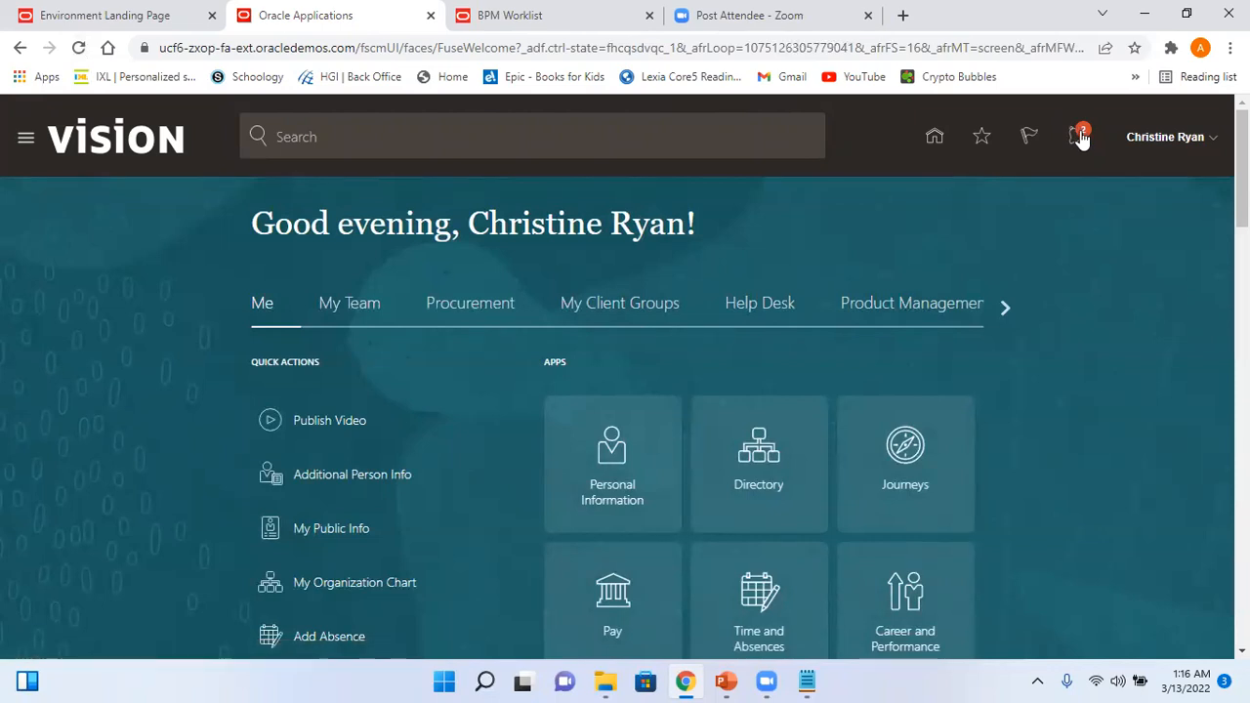
pyautogui.click(1079, 136)
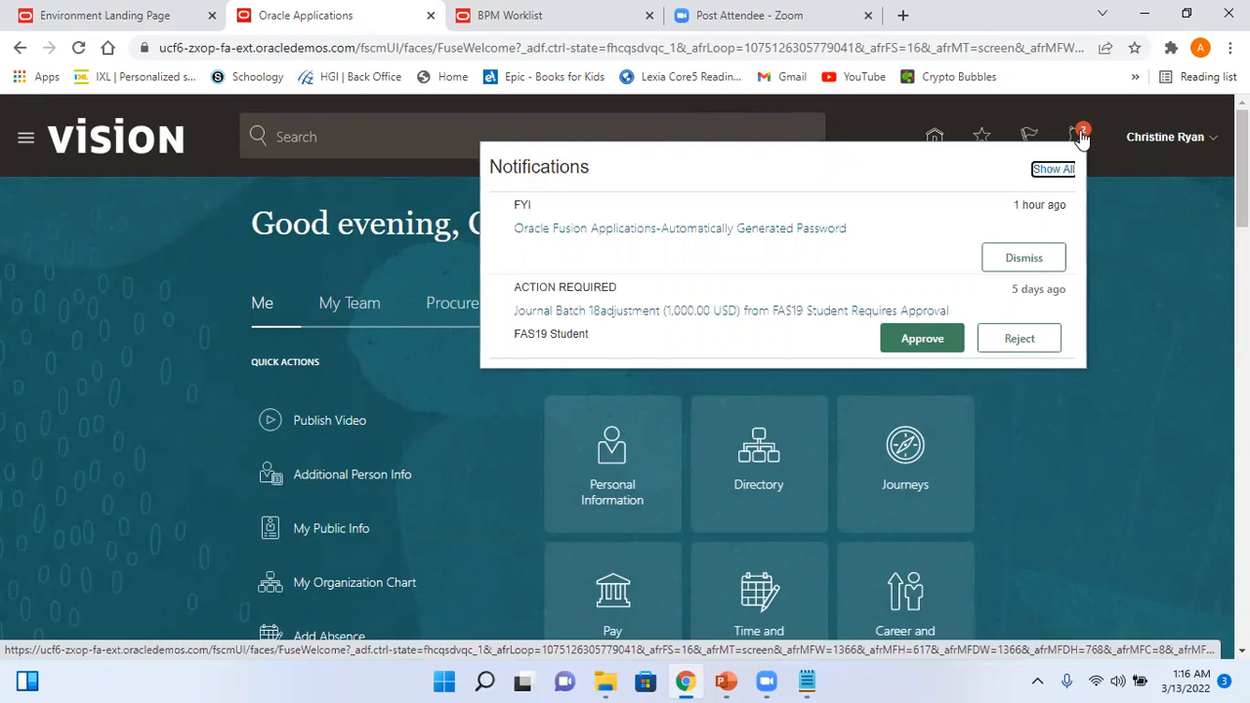
pyautogui.click(78, 47)
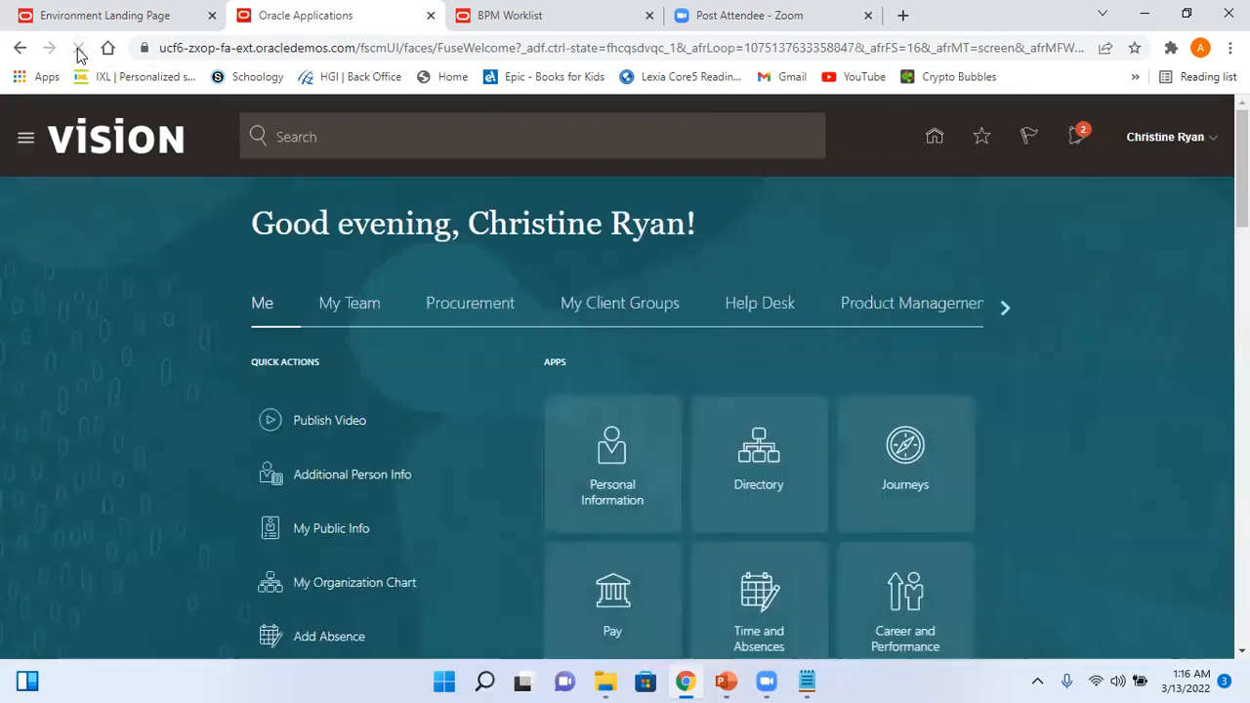
pyautogui.click(1183, 138)
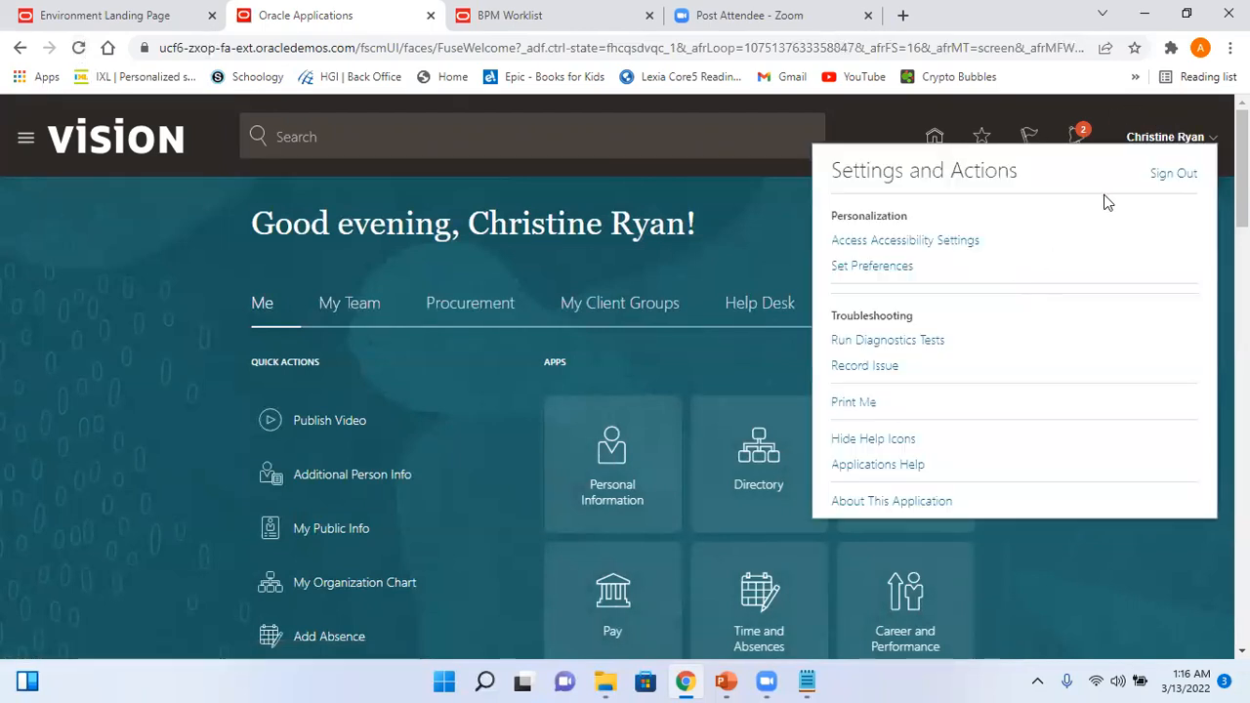
pyautogui.click(1177, 175)
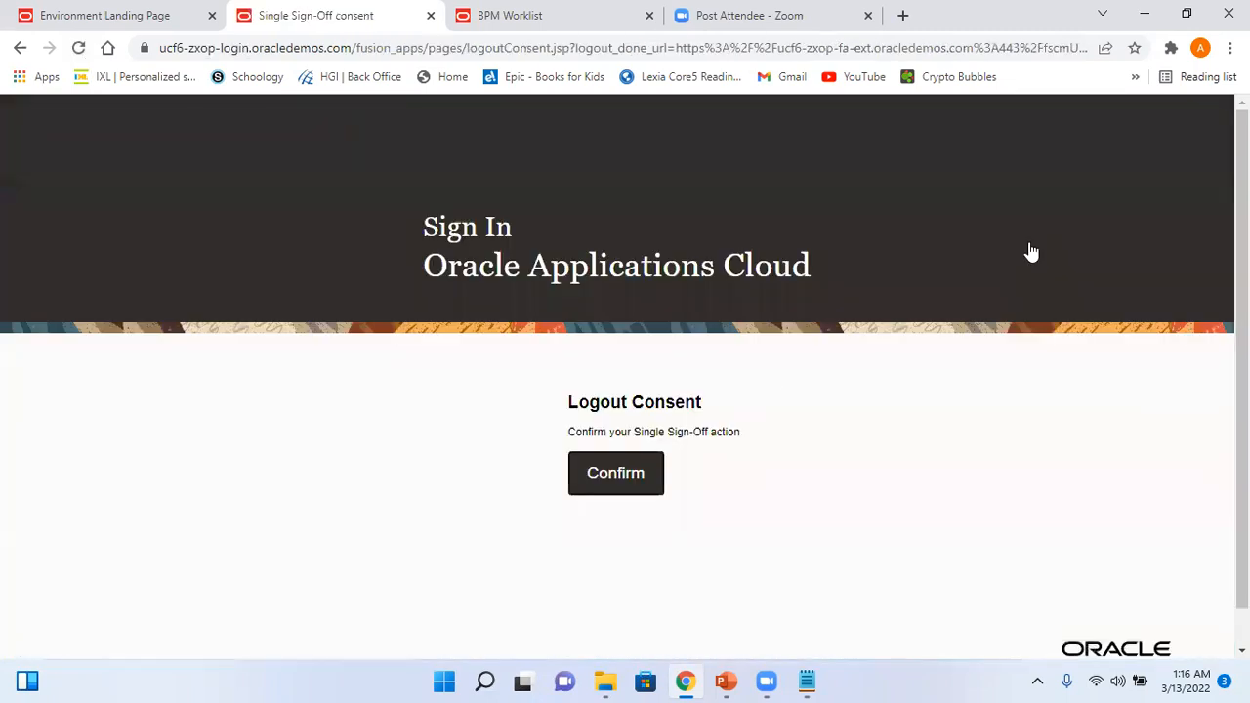
pyautogui.click(632, 472)
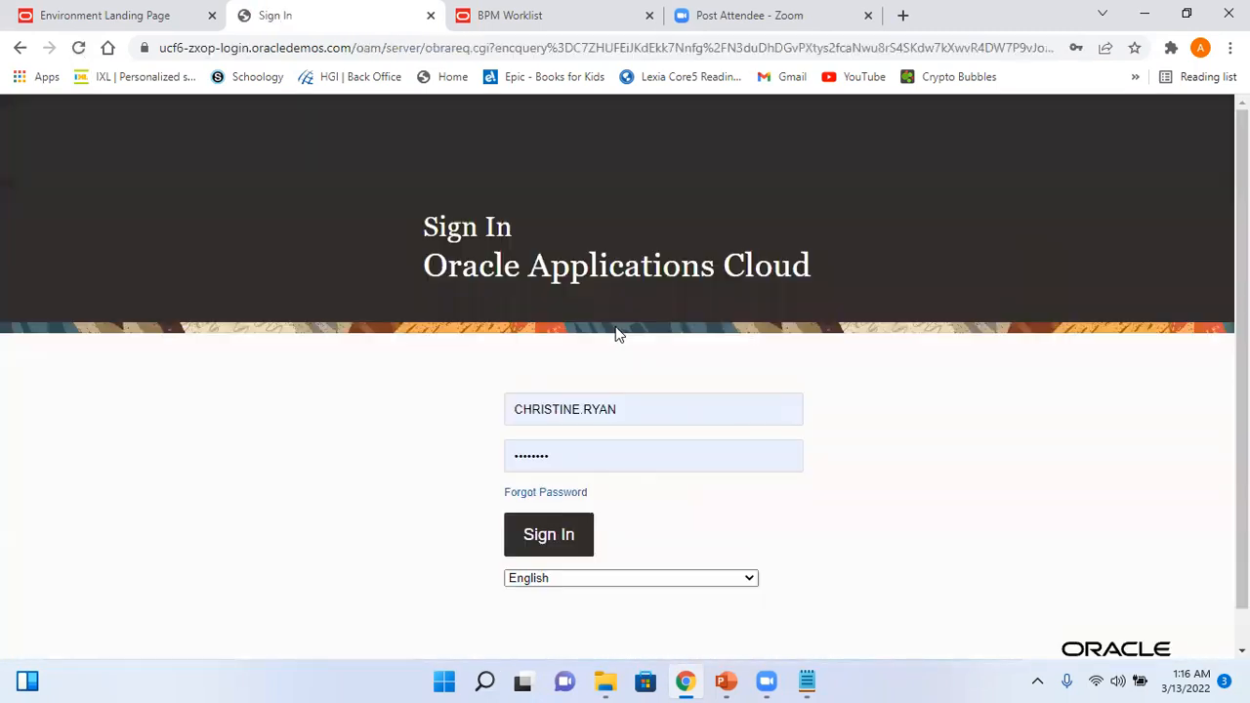
# - Sign in with a different saved student login and glance at its notifications
pyautogui.click(639, 411)
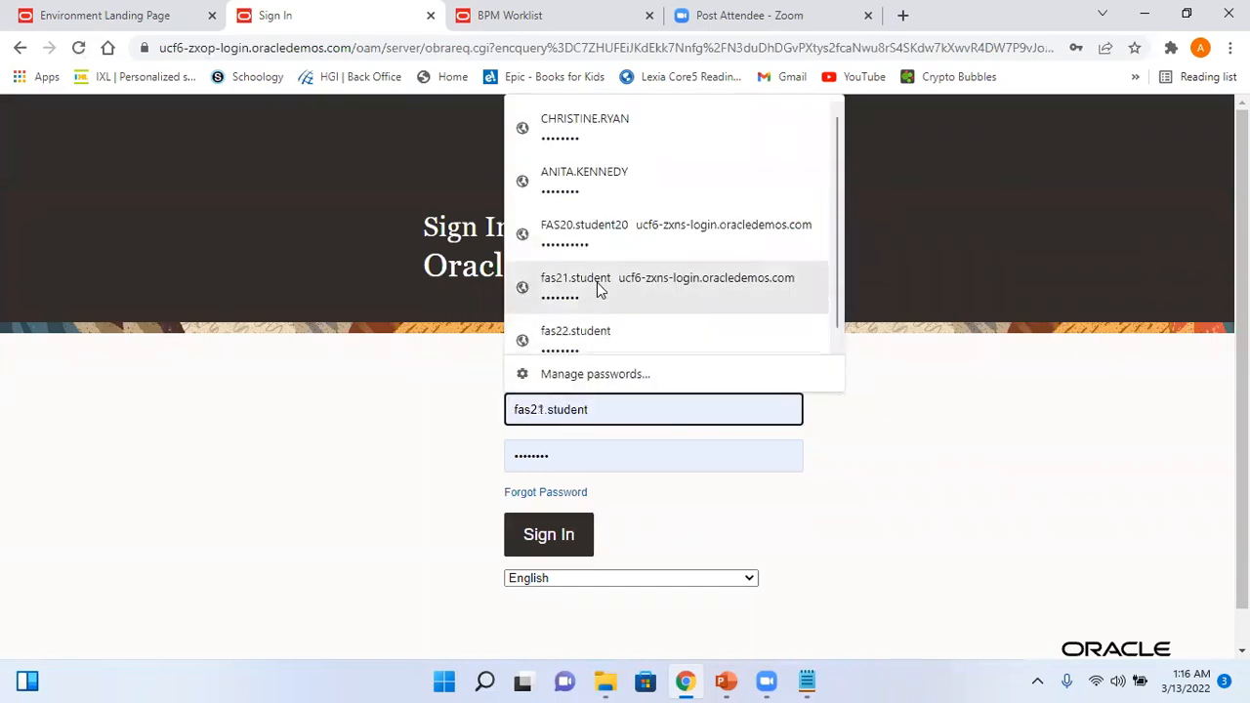
pyautogui.click(609, 335)
pyautogui.click(560, 542)
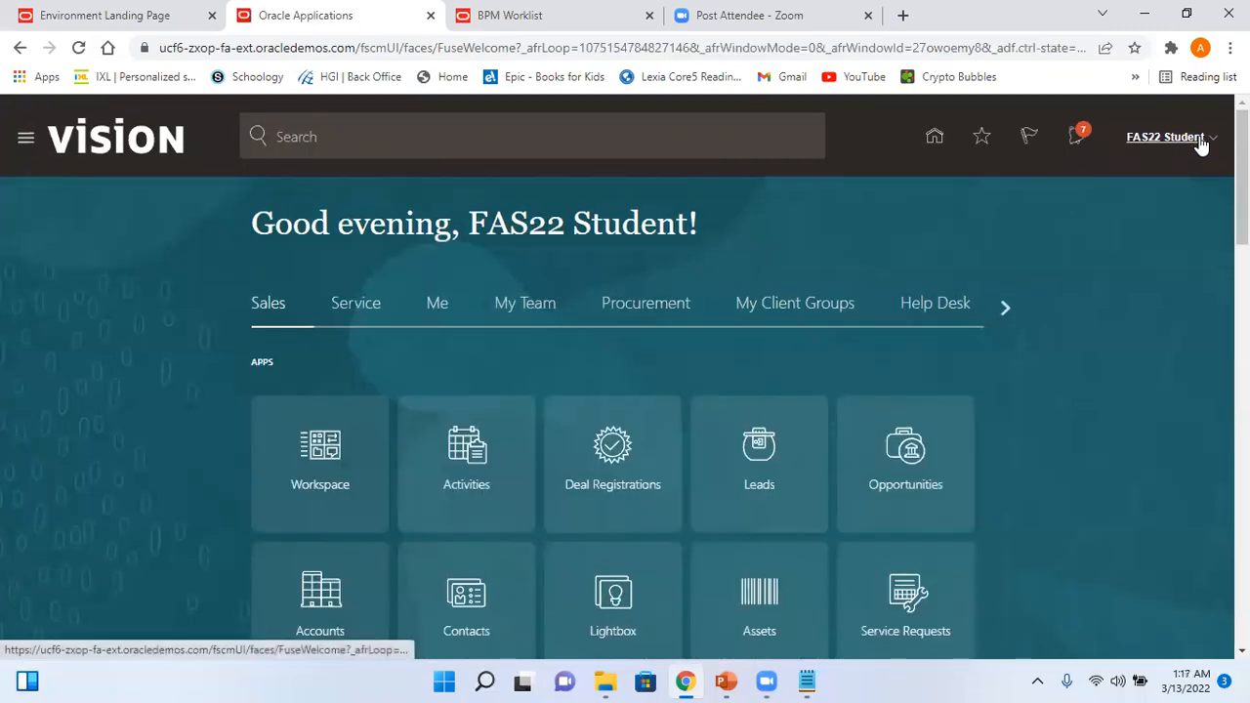
pyautogui.click(1079, 138)
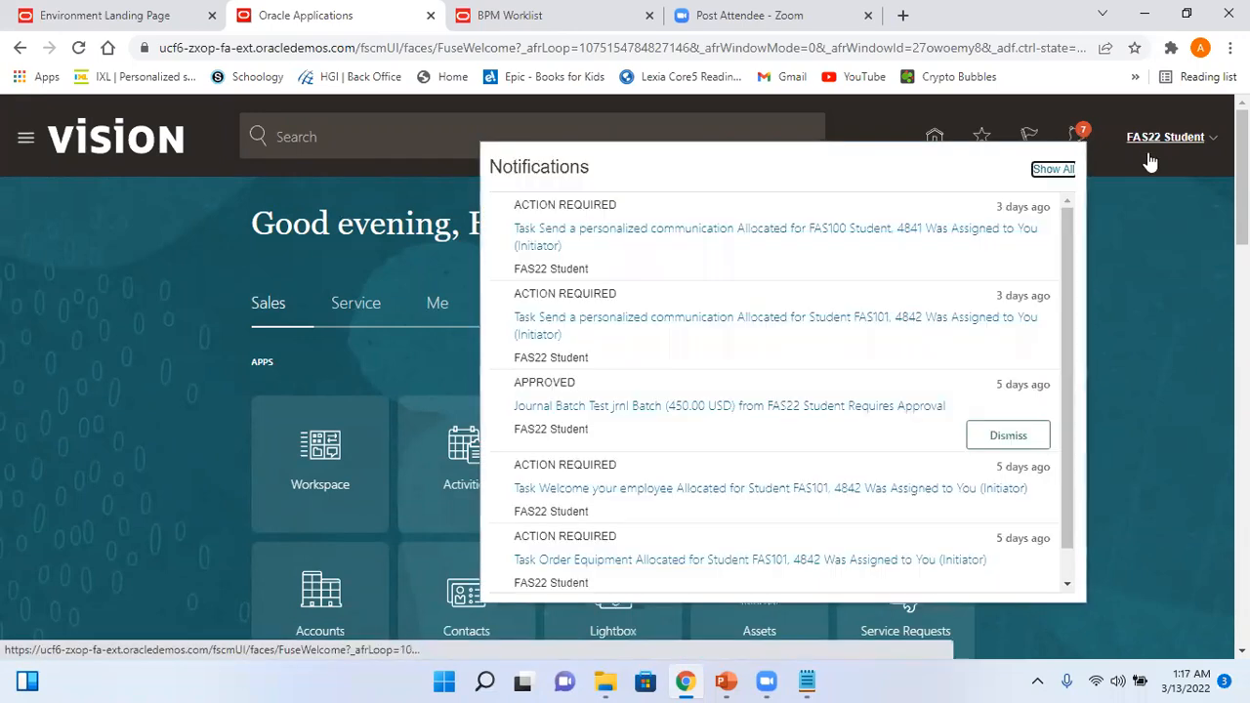
pyautogui.click(1198, 142)
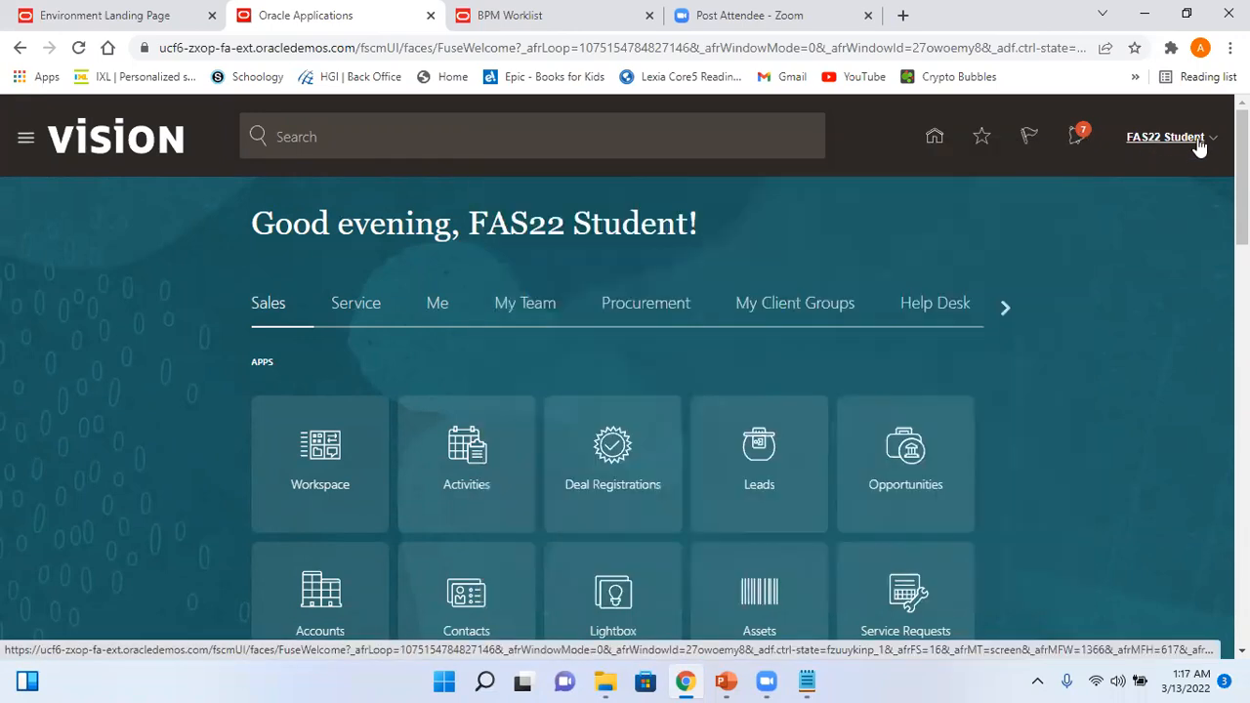
pyautogui.click(1199, 142)
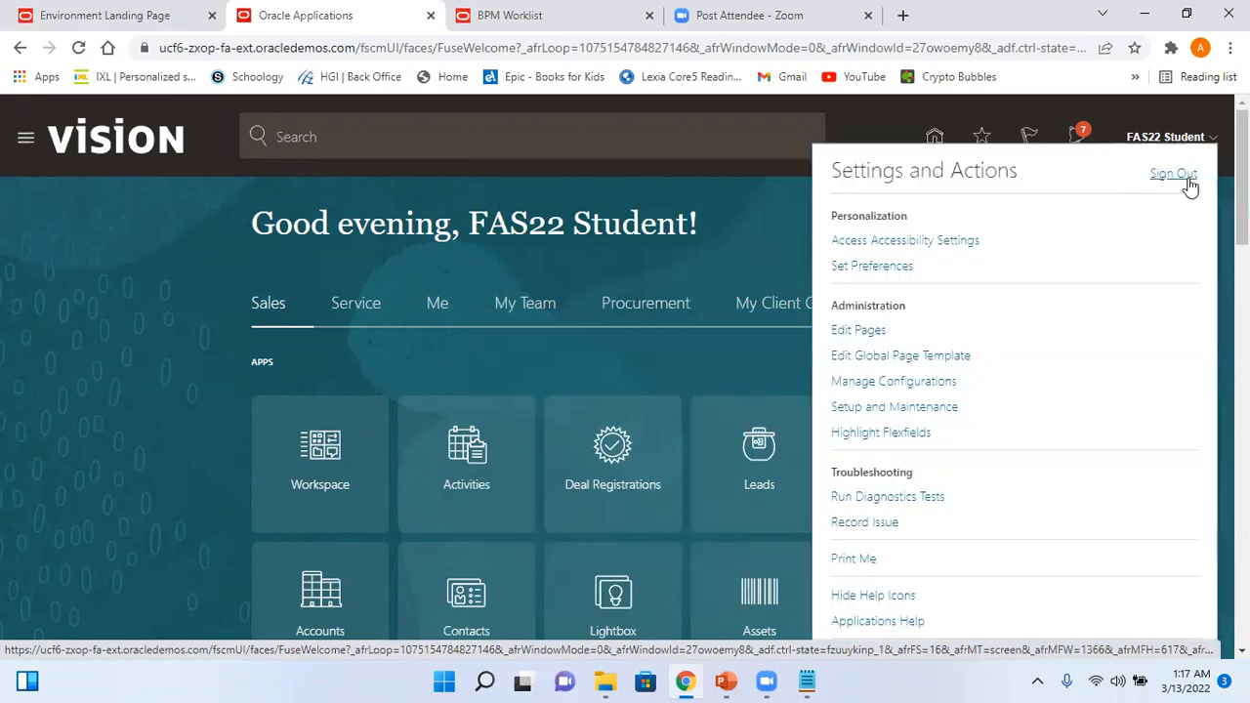
# - In Setup and Maintenance, search tasks for 'Manage Approval groups' and open Manage Approval Groups
pyautogui.click(931, 407)
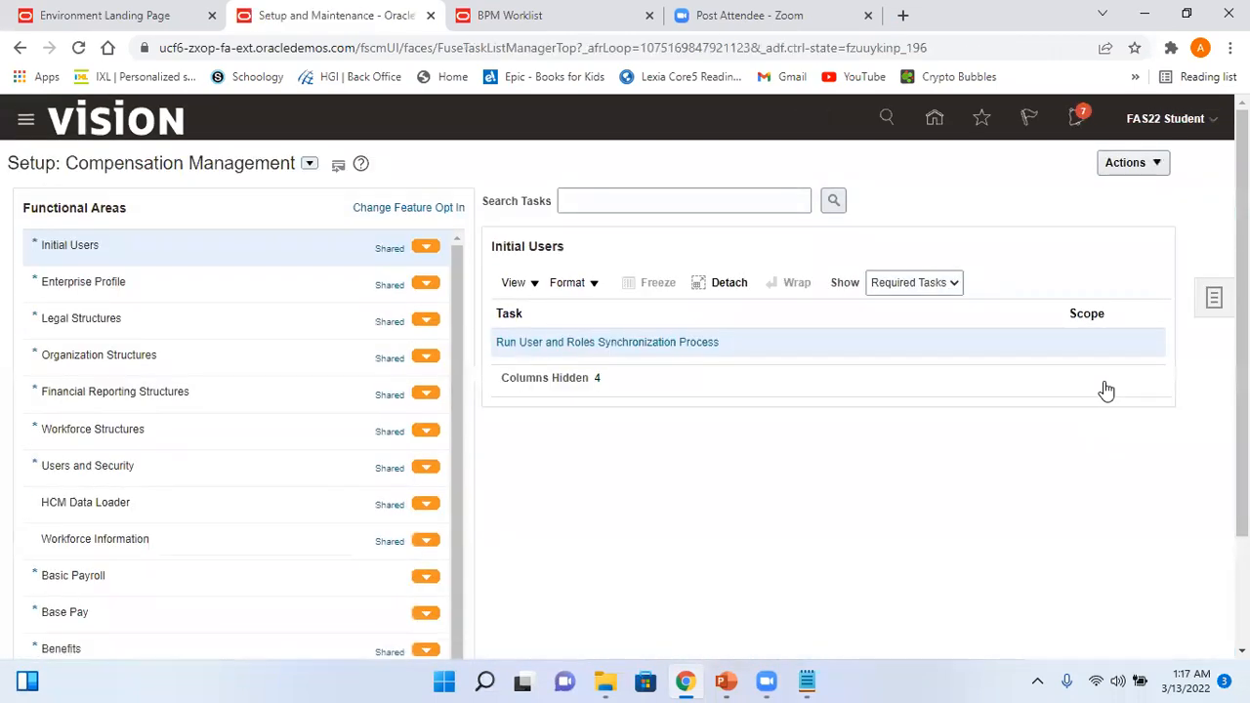
pyautogui.click(1214, 299)
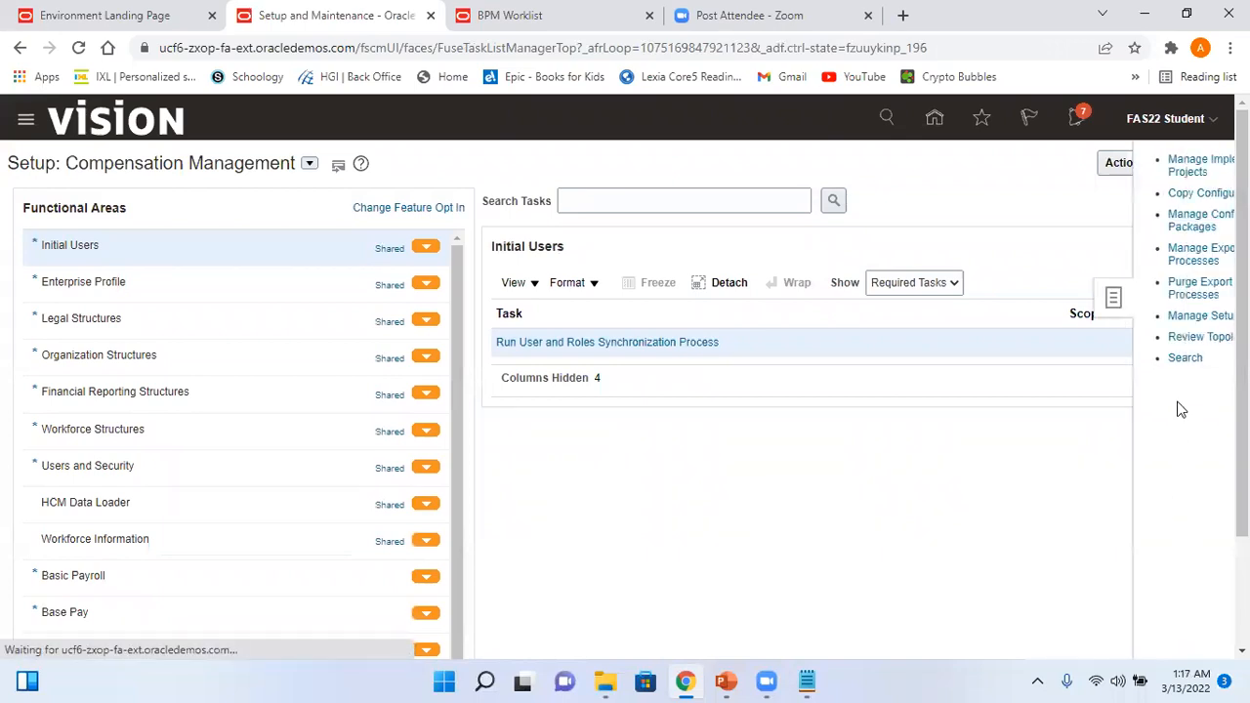
pyautogui.click(1084, 358)
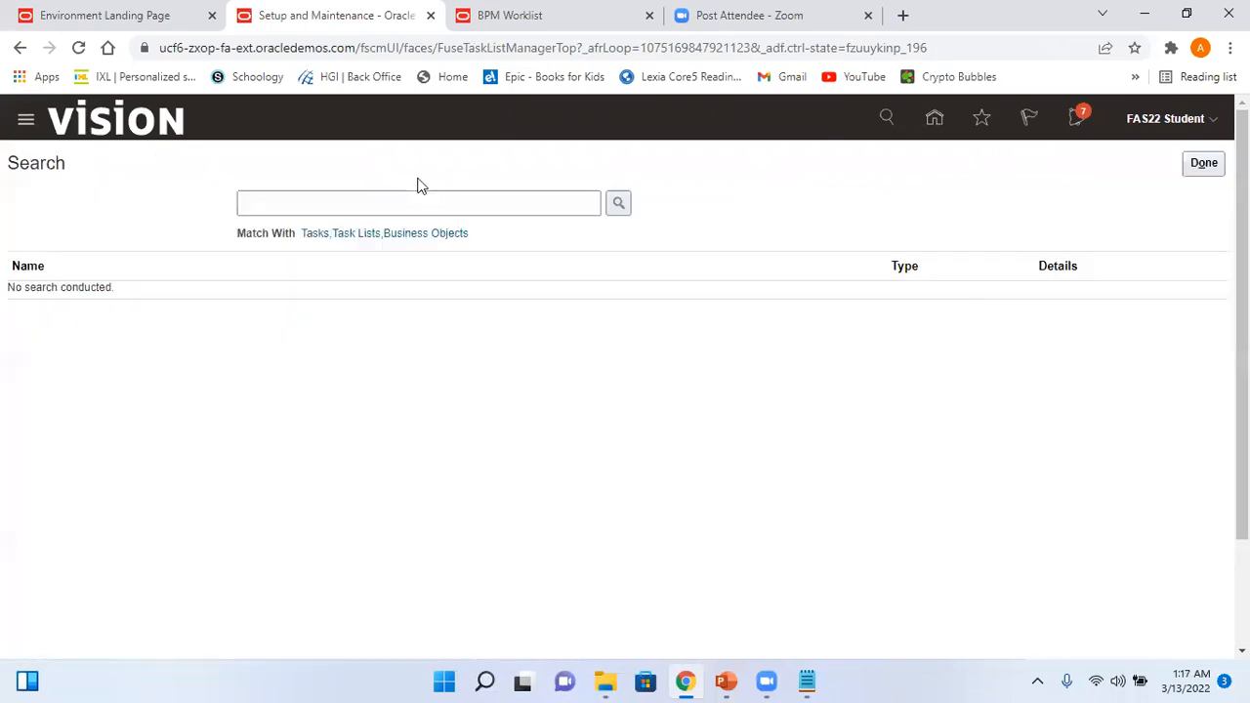
pyautogui.click(362, 199)
pyautogui.click(368, 253)
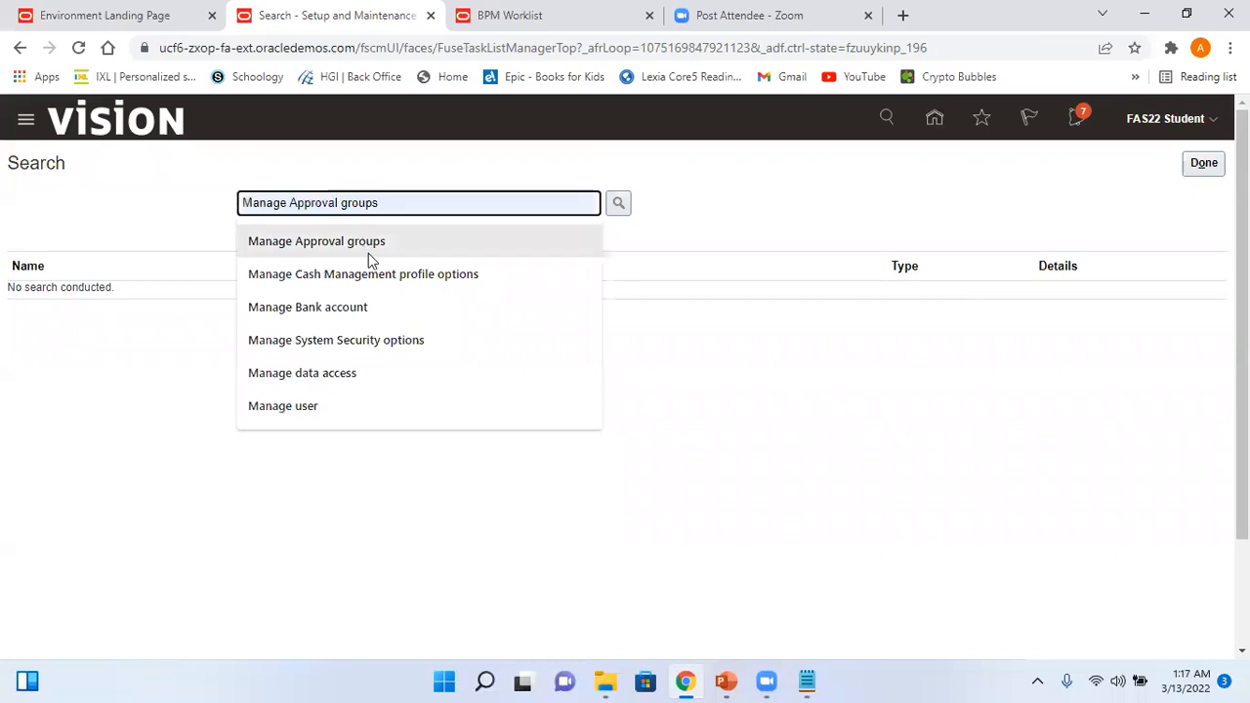
pyautogui.click(618, 203)
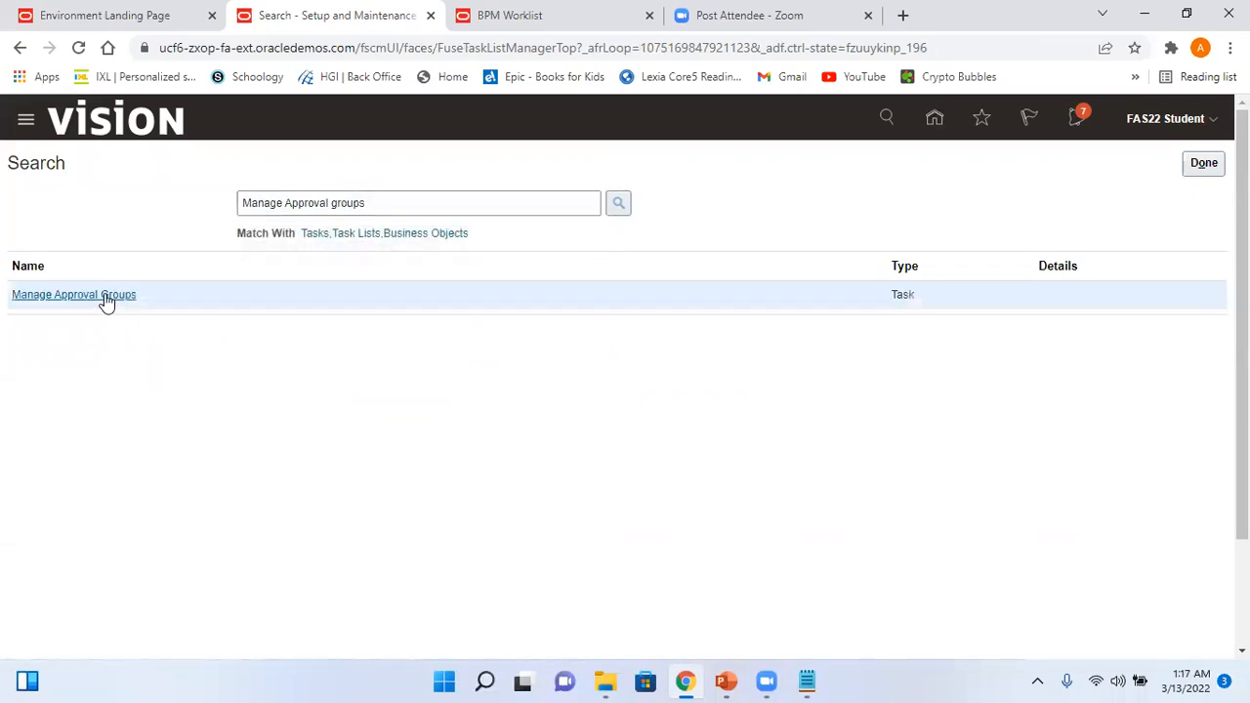
pyautogui.click(104, 293)
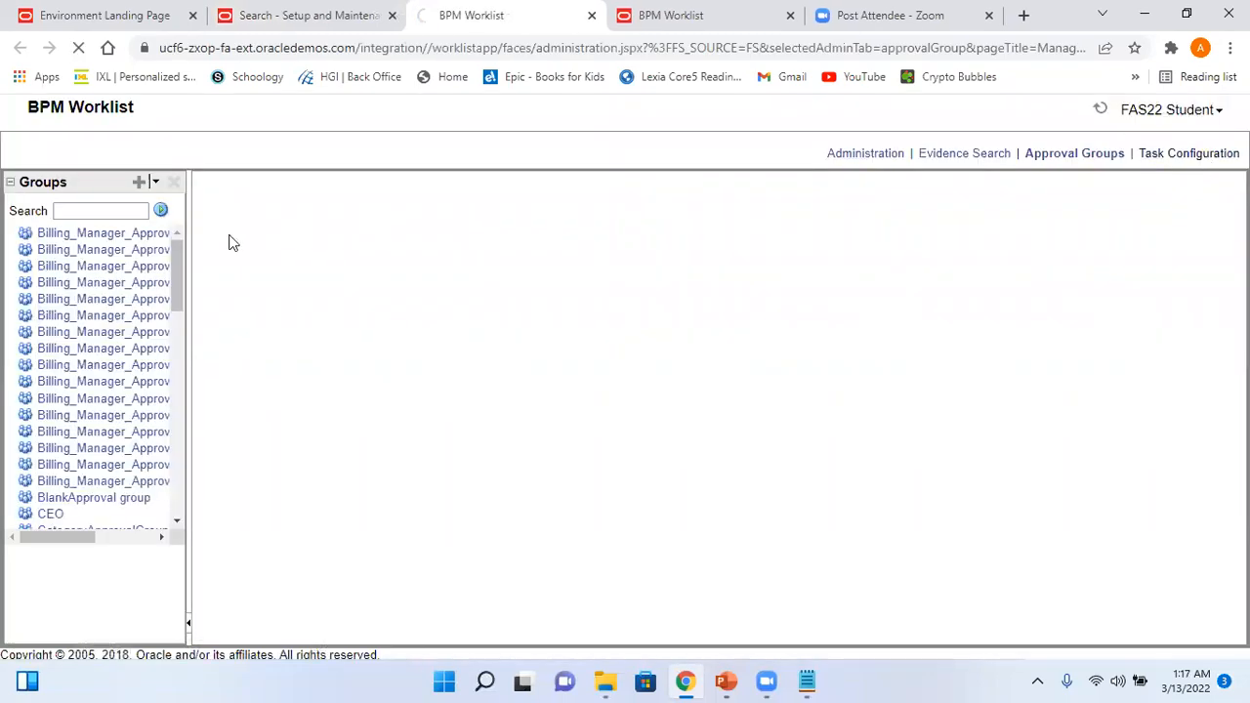
# - Search tasks for '*FinGl' and open FinGlJournalApproval's configuration to its assignees
pyautogui.click(90, 215)
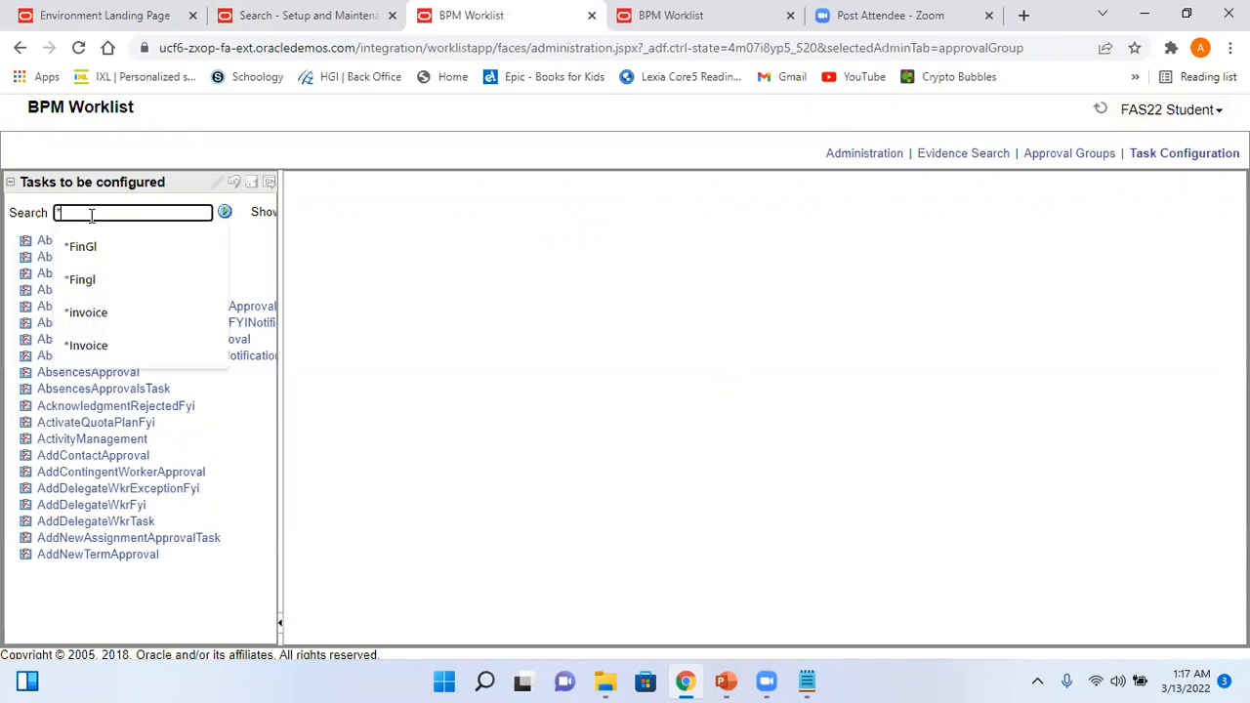
pyautogui.click(114, 262)
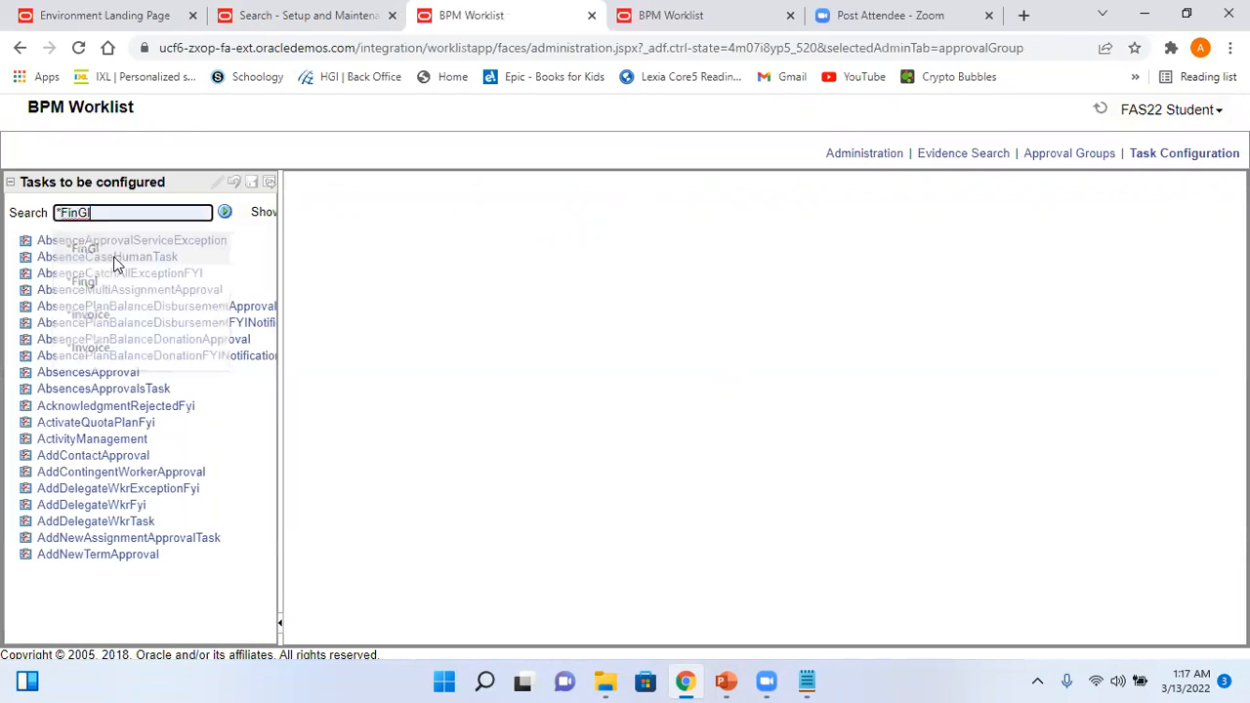
pyautogui.click(225, 211)
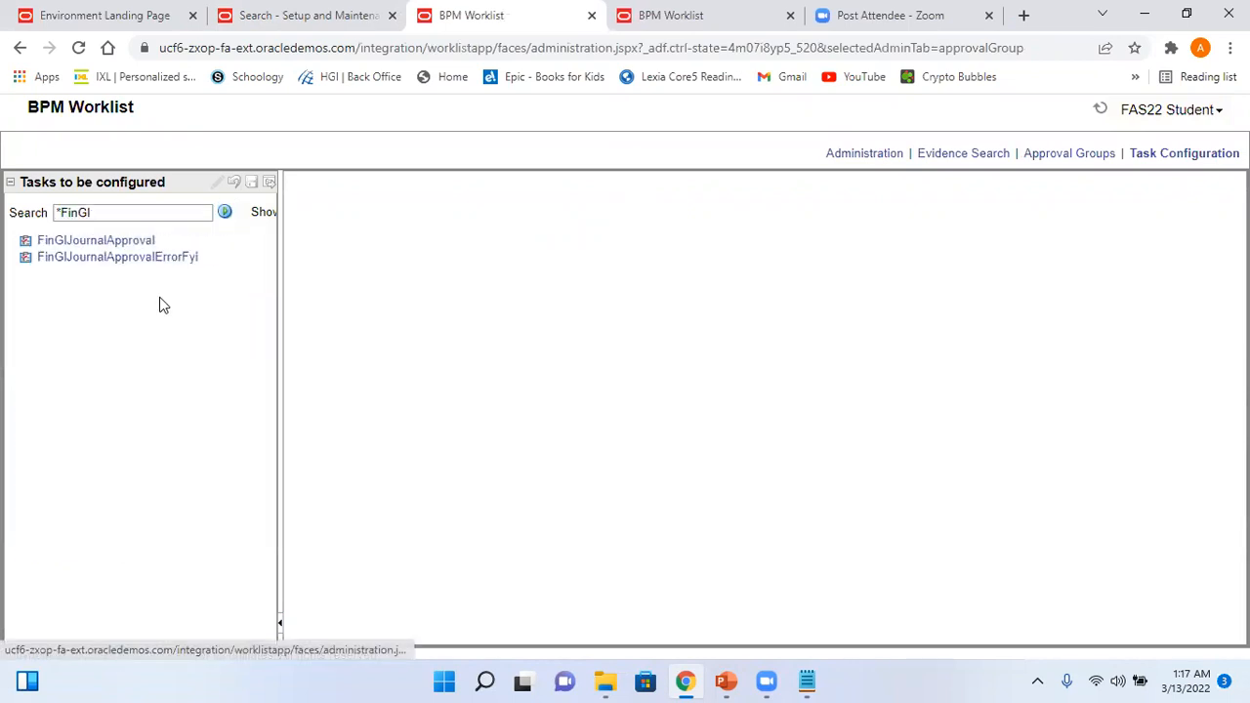
pyautogui.click(116, 241)
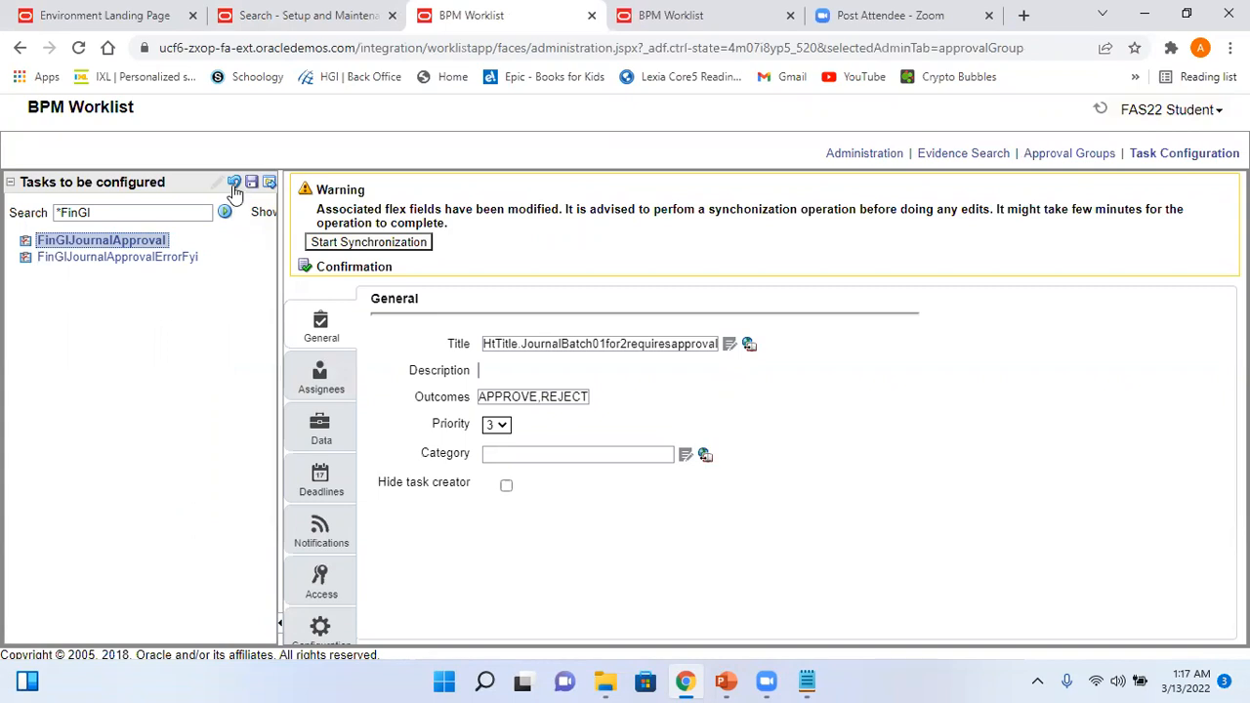
pyautogui.click(321, 374)
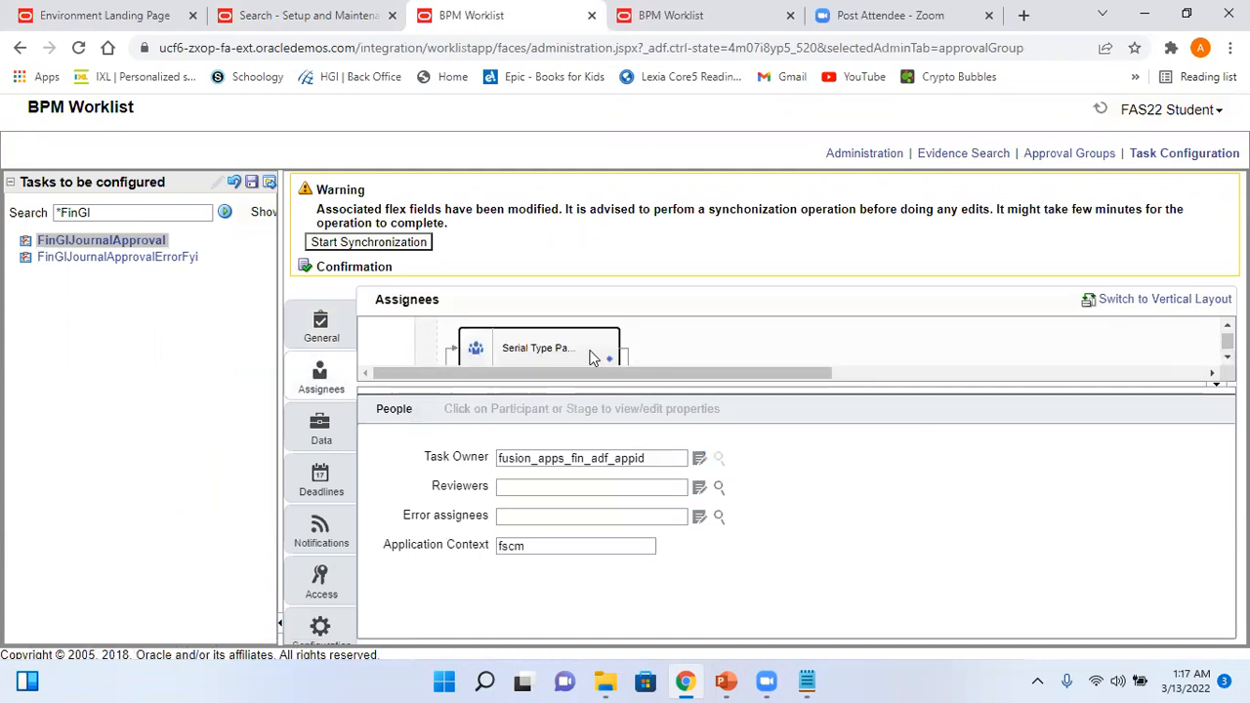
# - Go from the Serial stage to its rules in Supervisory_JournalApprovalRuleSet
pyautogui.click(591, 358)
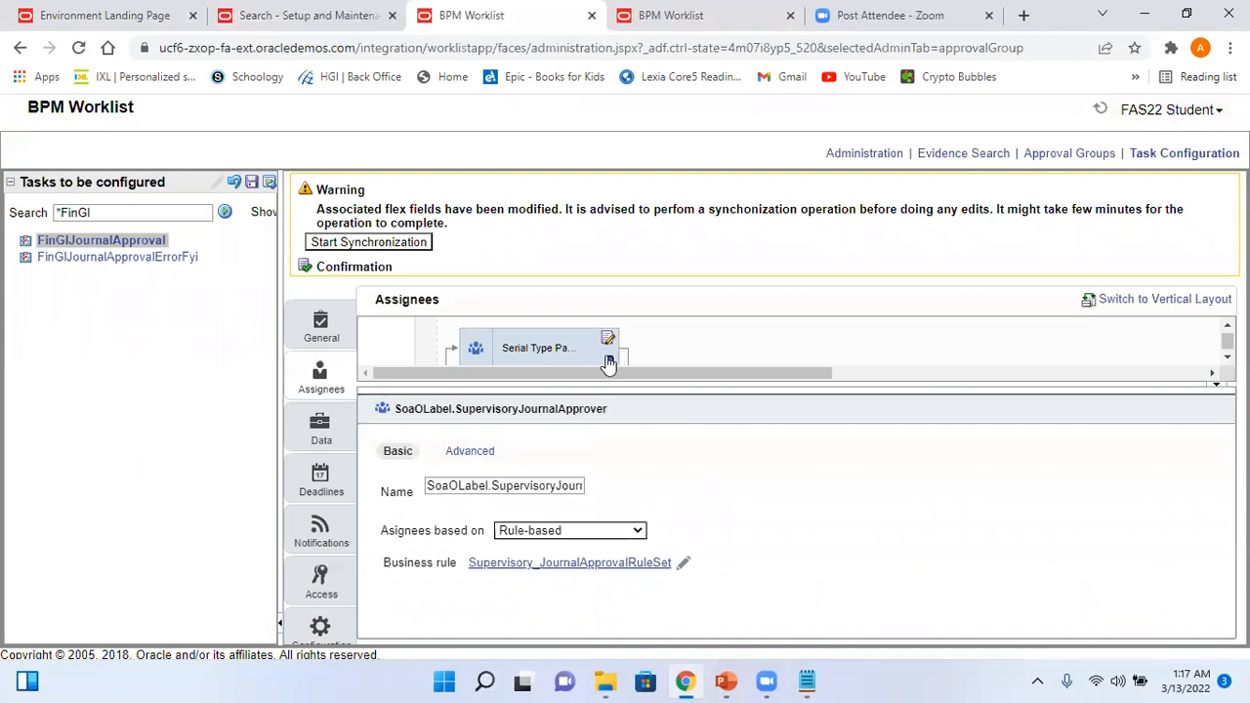
pyautogui.click(608, 361)
pyautogui.click(606, 372)
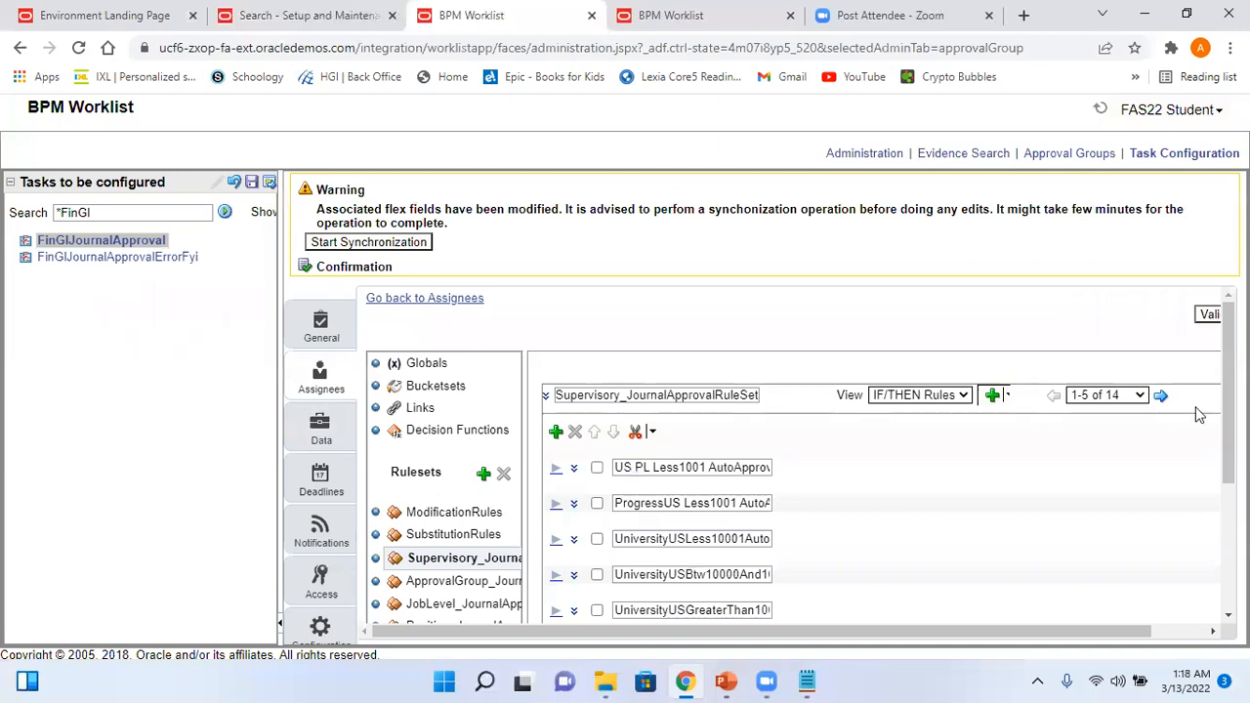
pyautogui.scroll(-3, 1228, 390)
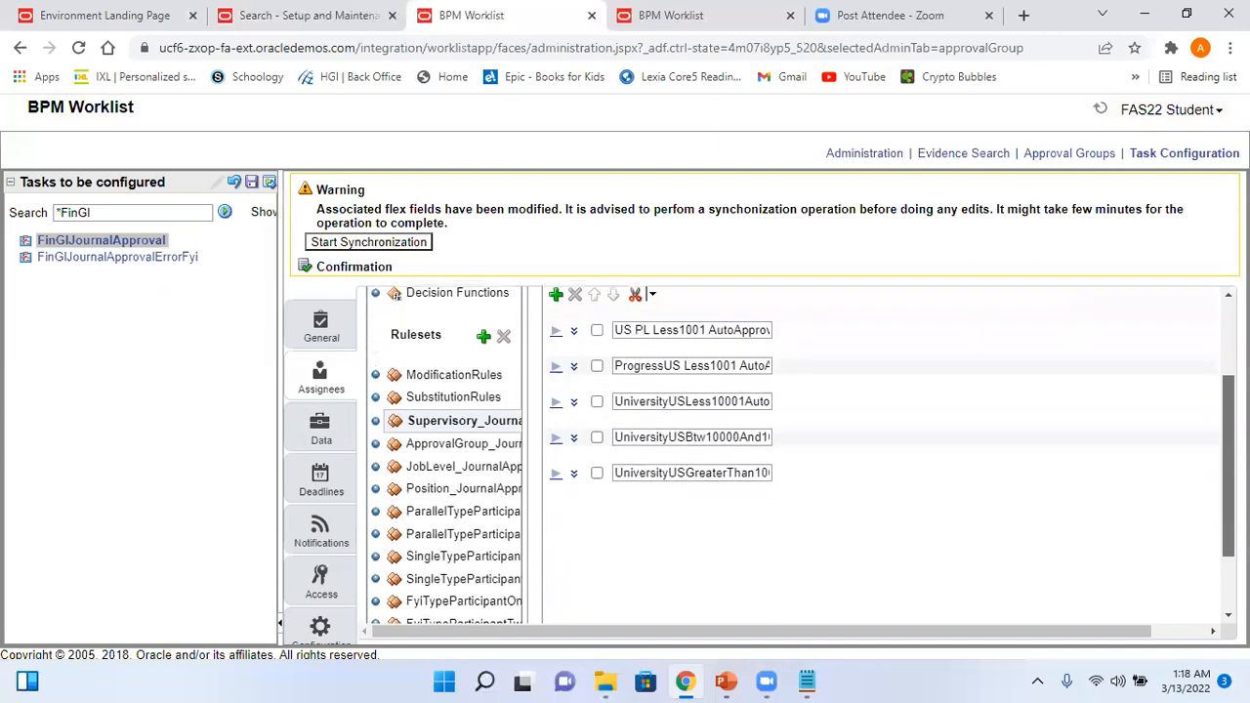
pyautogui.scroll(3, 1168, 395)
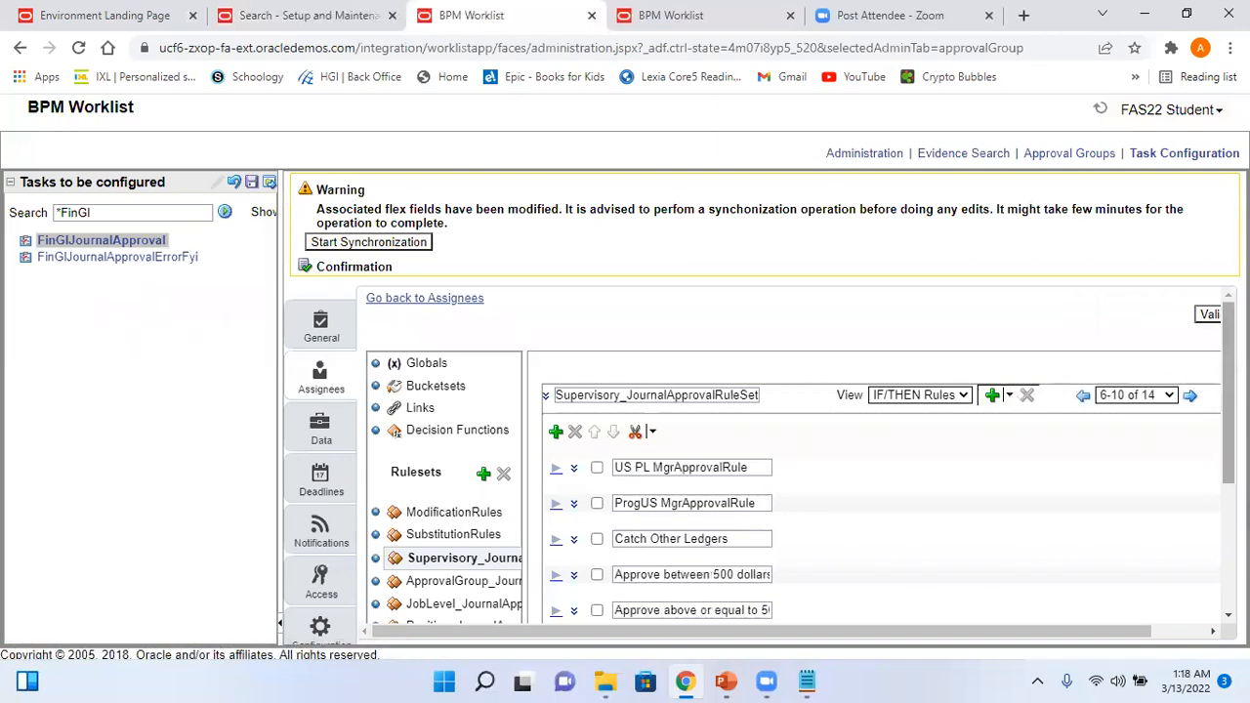
pyautogui.scroll(-3, 800, 455)
pyautogui.scroll(2, 799, 455)
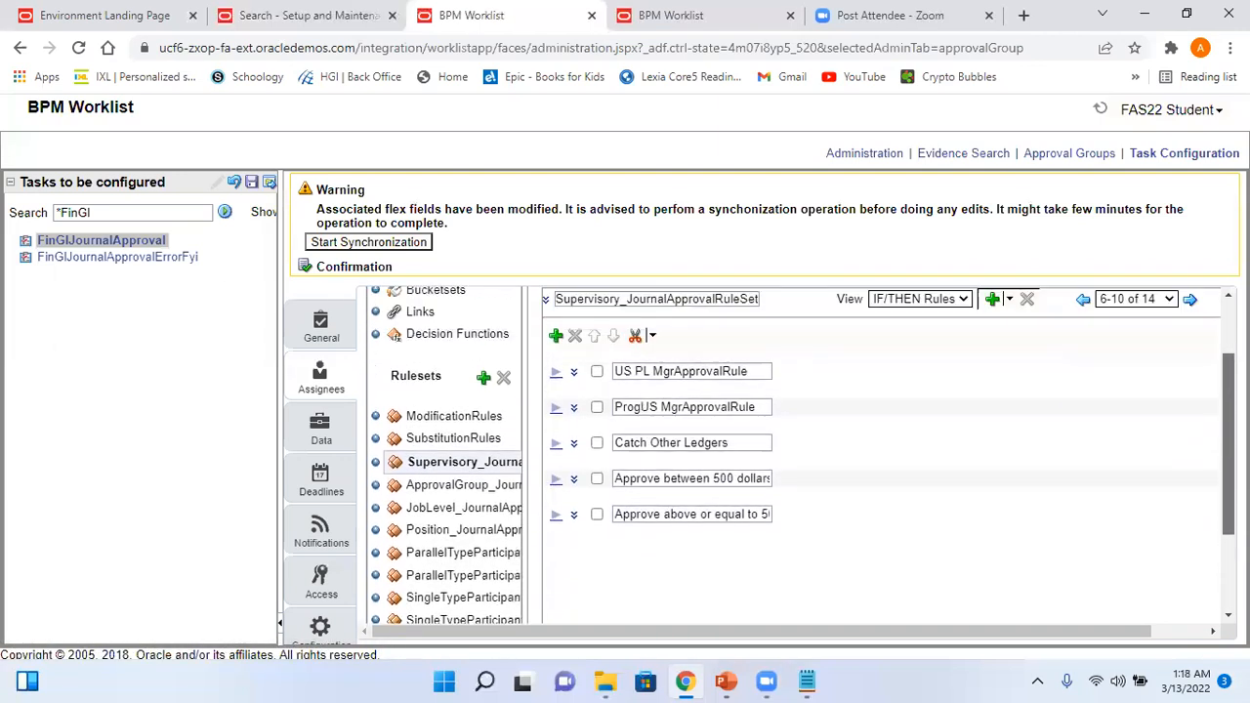
pyautogui.scroll(-1, 800, 455)
pyautogui.scroll(2, 800, 455)
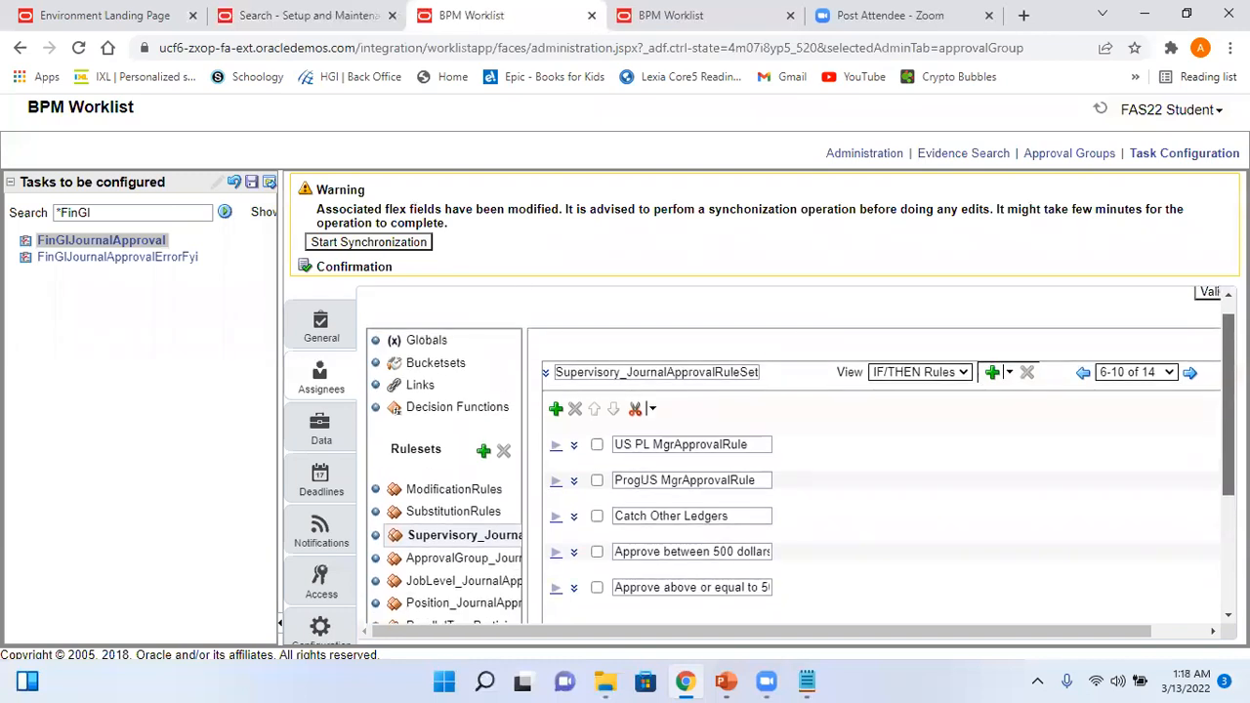
pyautogui.scroll(-2, 798, 481)
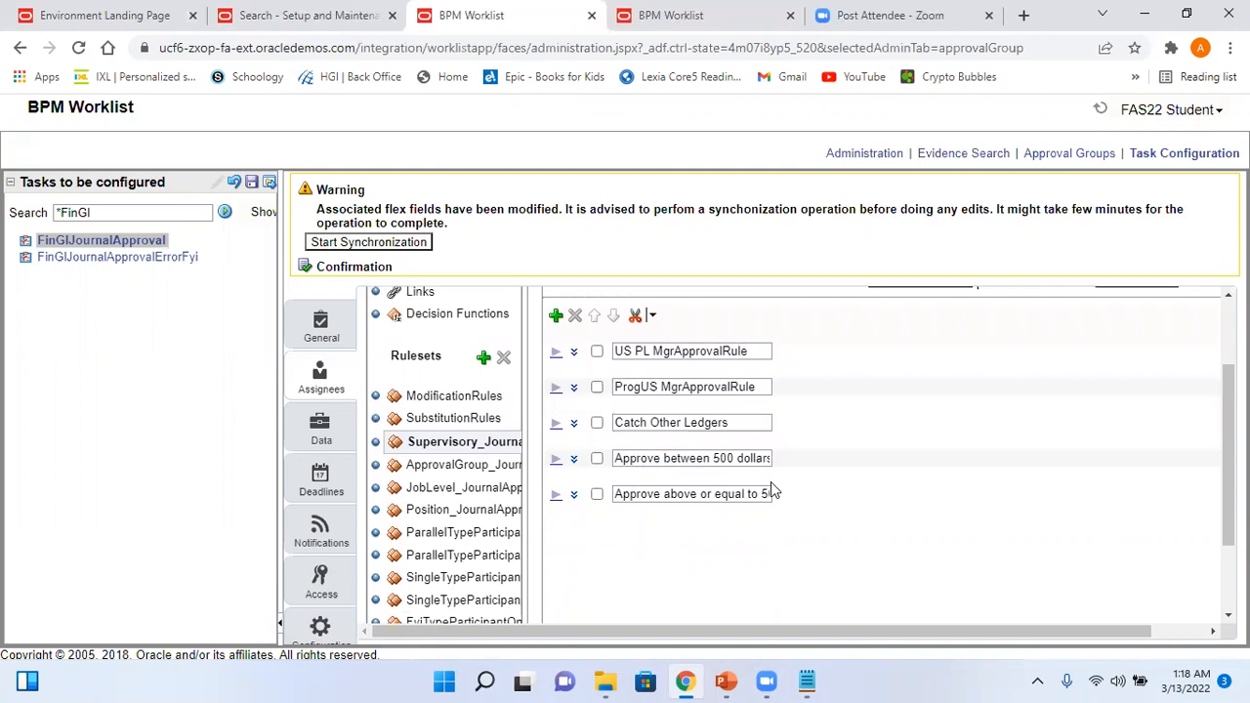
# - Expand the 'Approve between 500 dollars' rule to show its conditions and Active setting
pyautogui.click(556, 460)
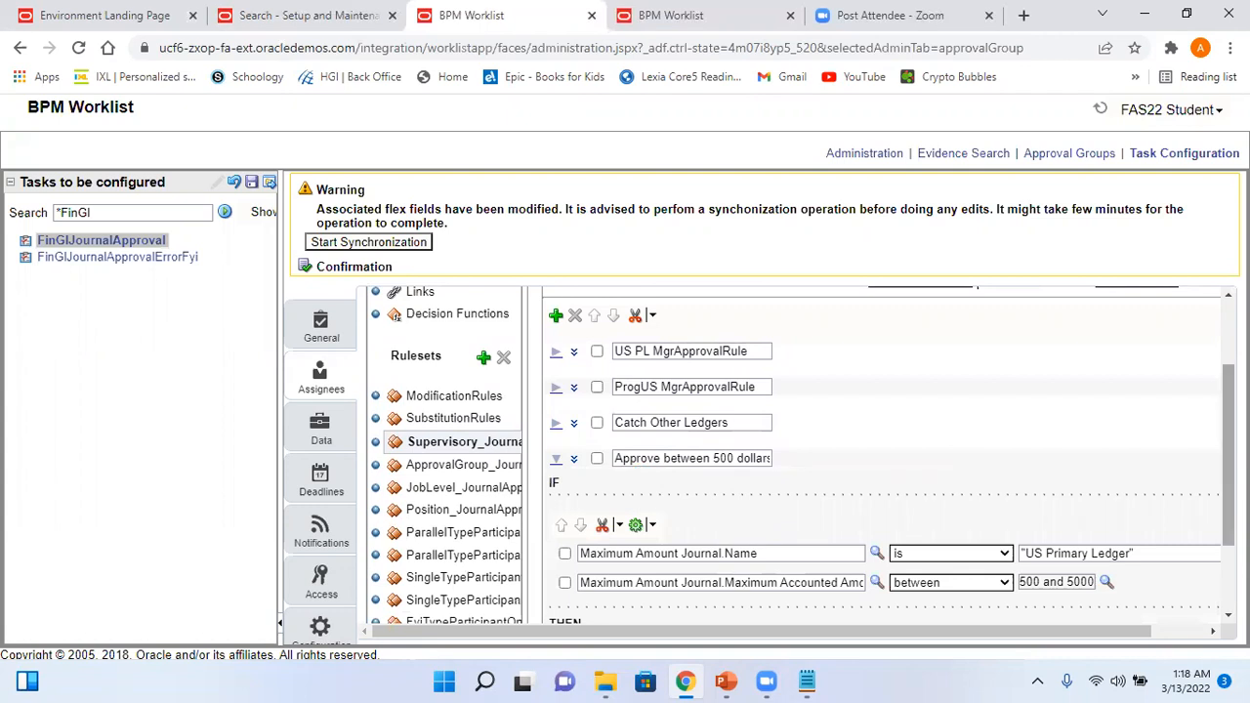
pyautogui.scroll(-3, 1103, 473)
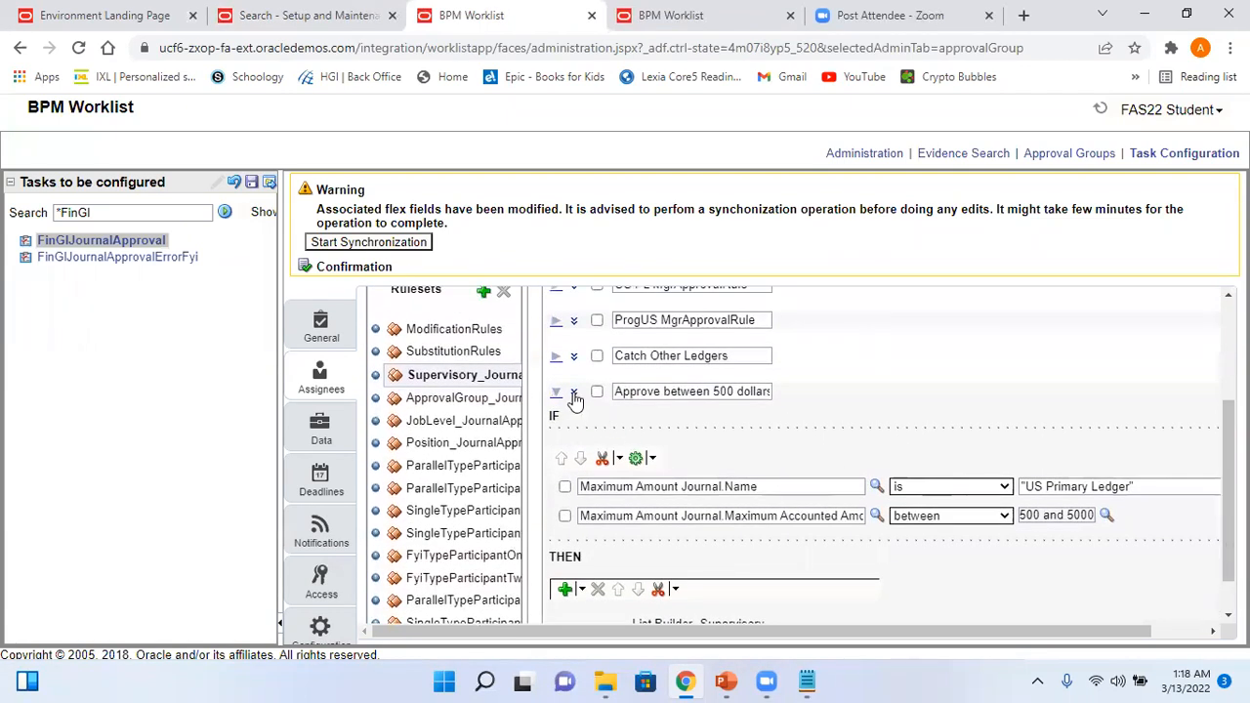
pyautogui.click(572, 391)
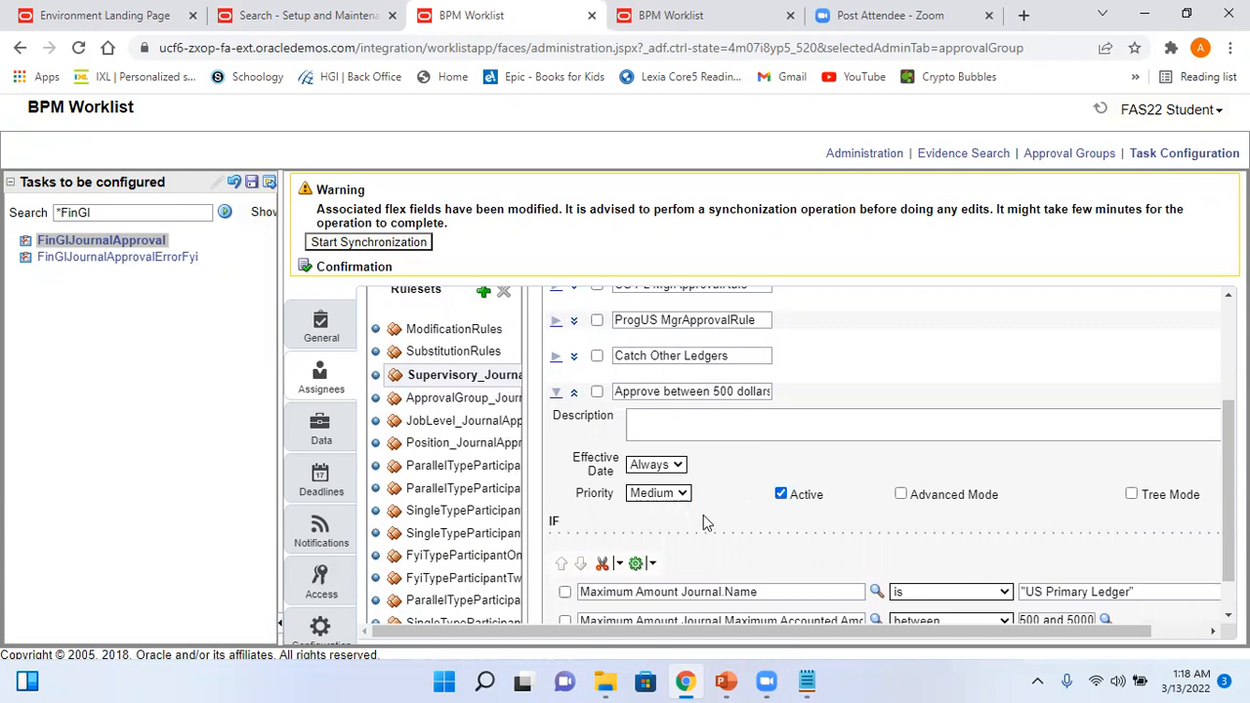
# - Save the FinGlJournalApproval task configuration without a comment
pyautogui.click(251, 183)
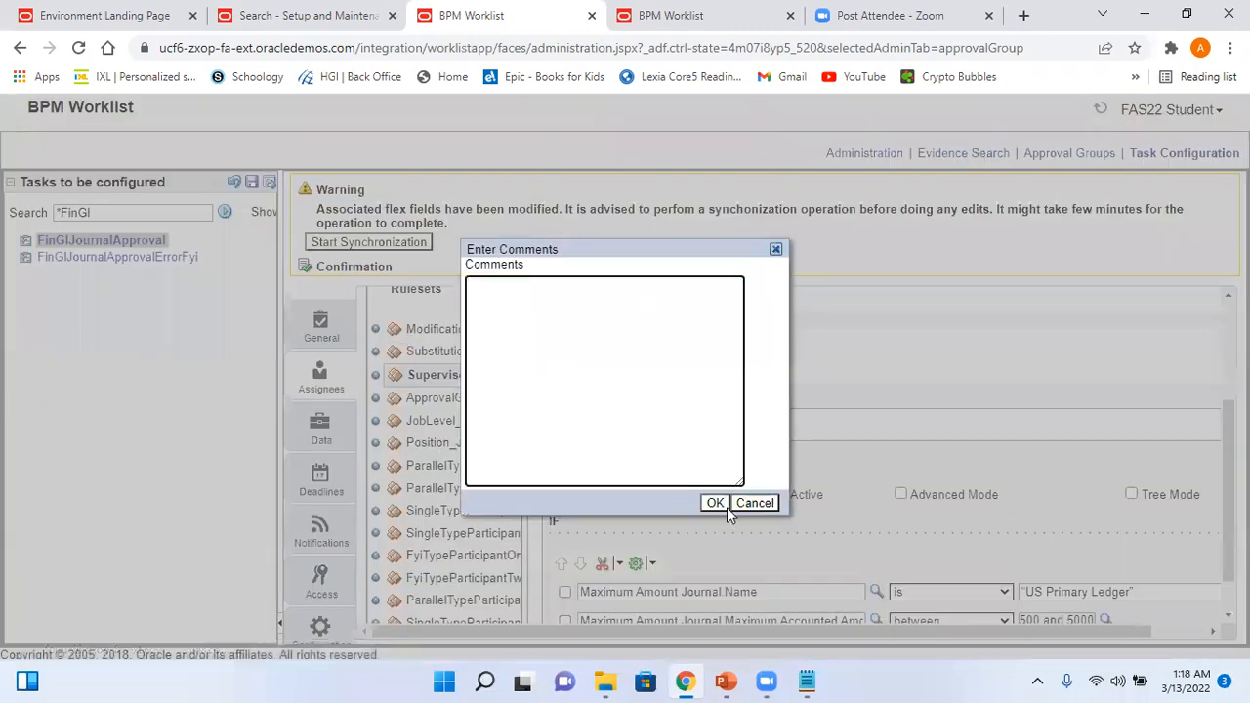
pyautogui.click(714, 502)
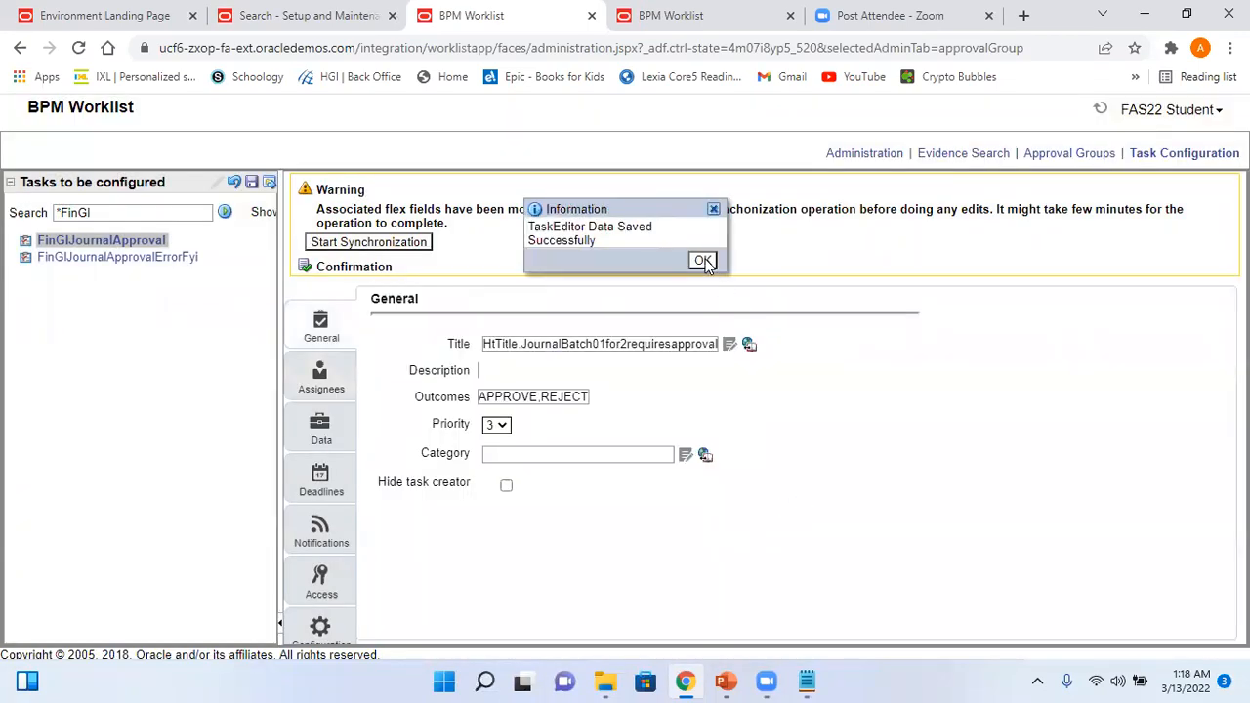
pyautogui.click(700, 260)
# - Uncheck Active on the 'Approve between 500' rule and save the configuration again
pyautogui.click(318, 375)
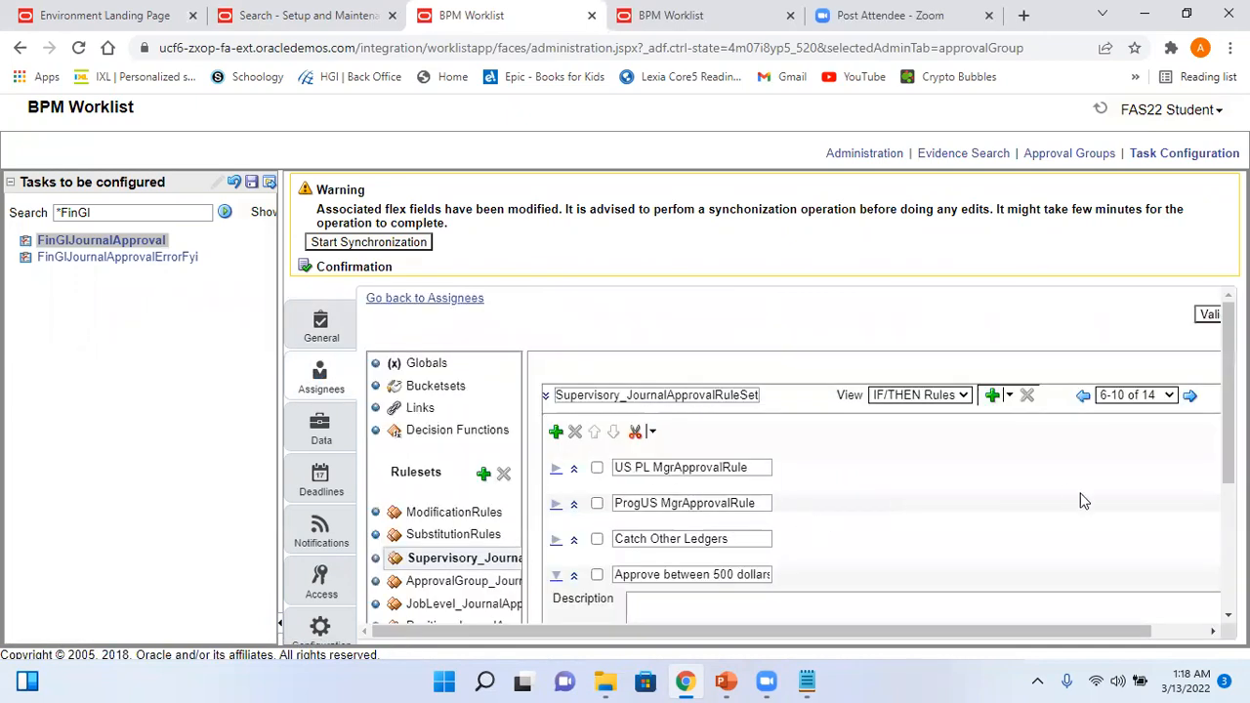
pyautogui.scroll(-3, 1218, 412)
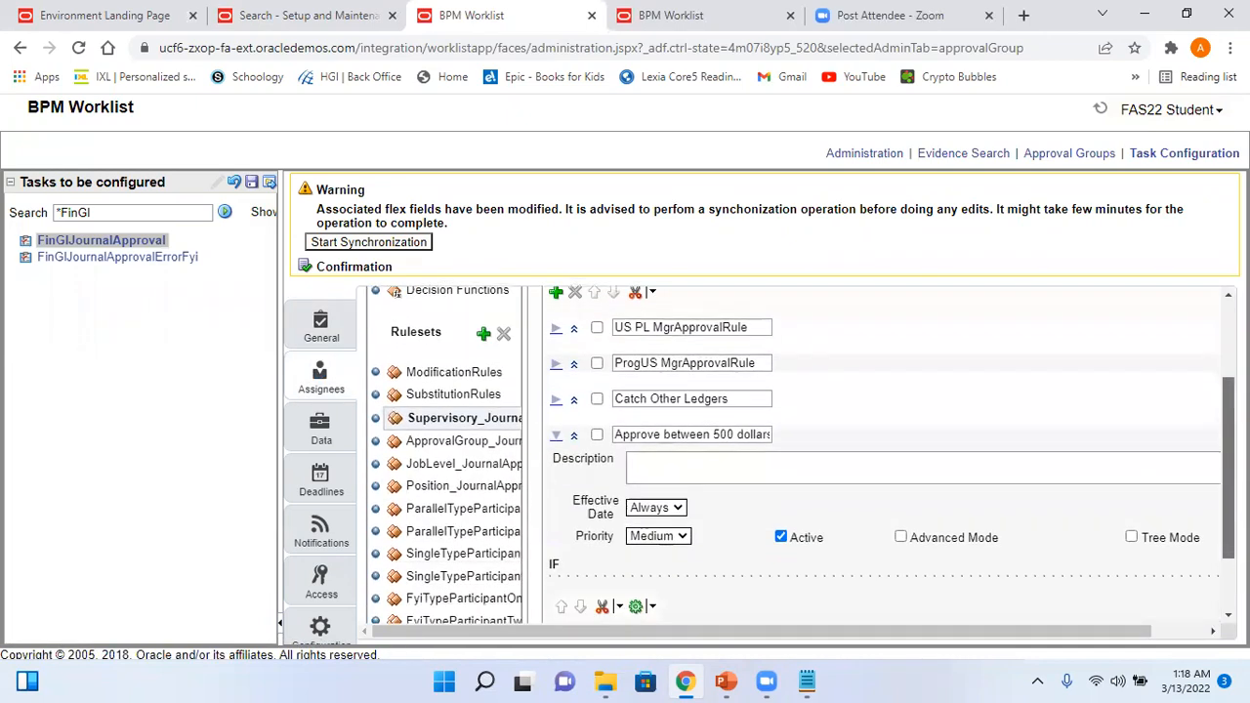
pyautogui.click(781, 538)
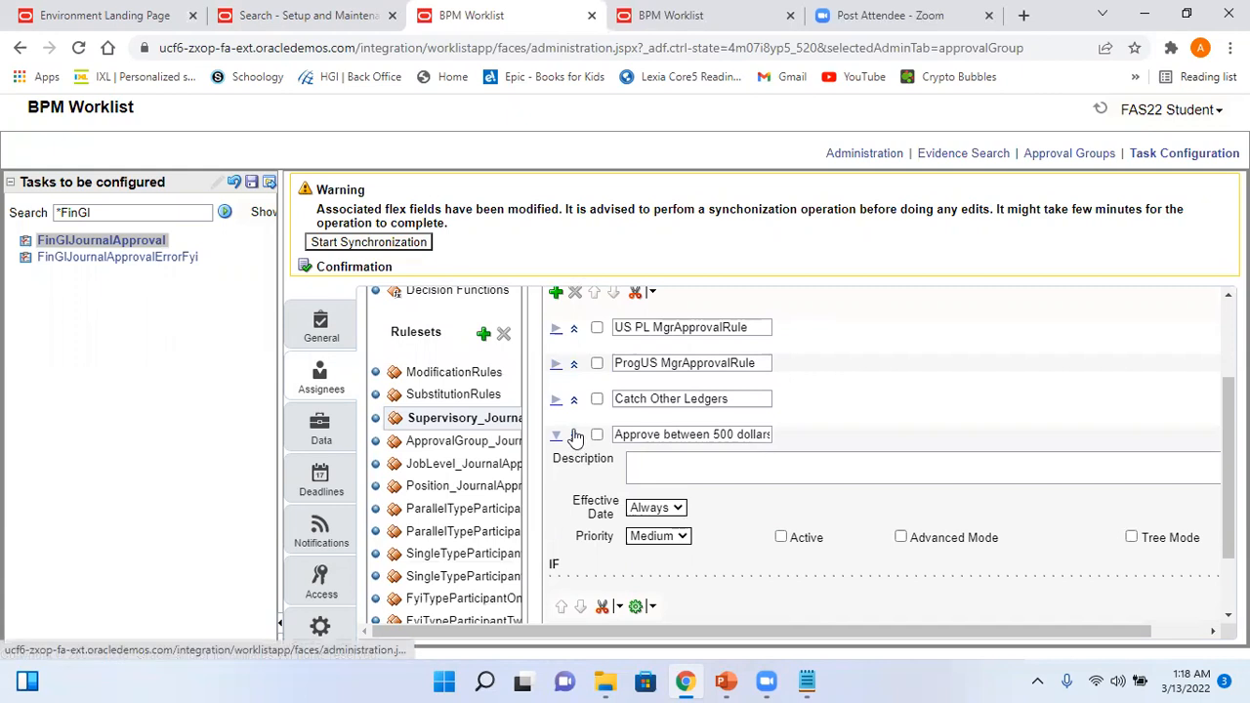
pyautogui.click(574, 436)
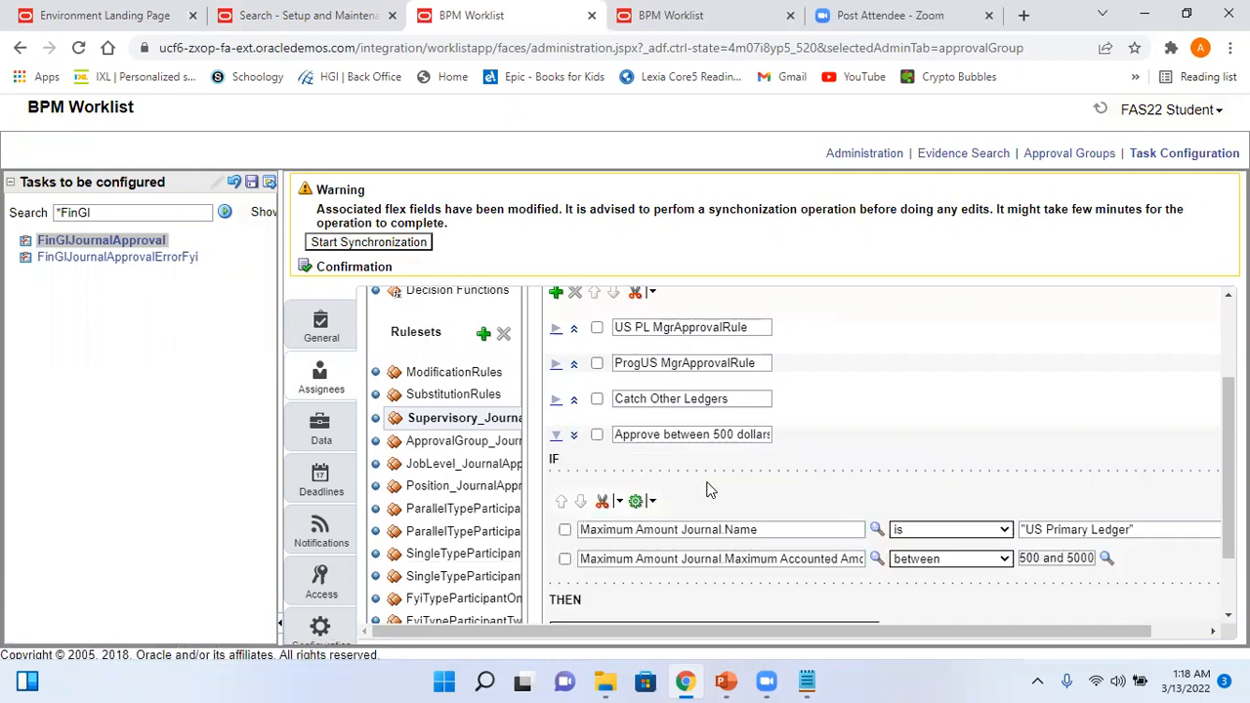
pyautogui.moveTo(1228, 467); pyautogui.dragTo(1228, 391)
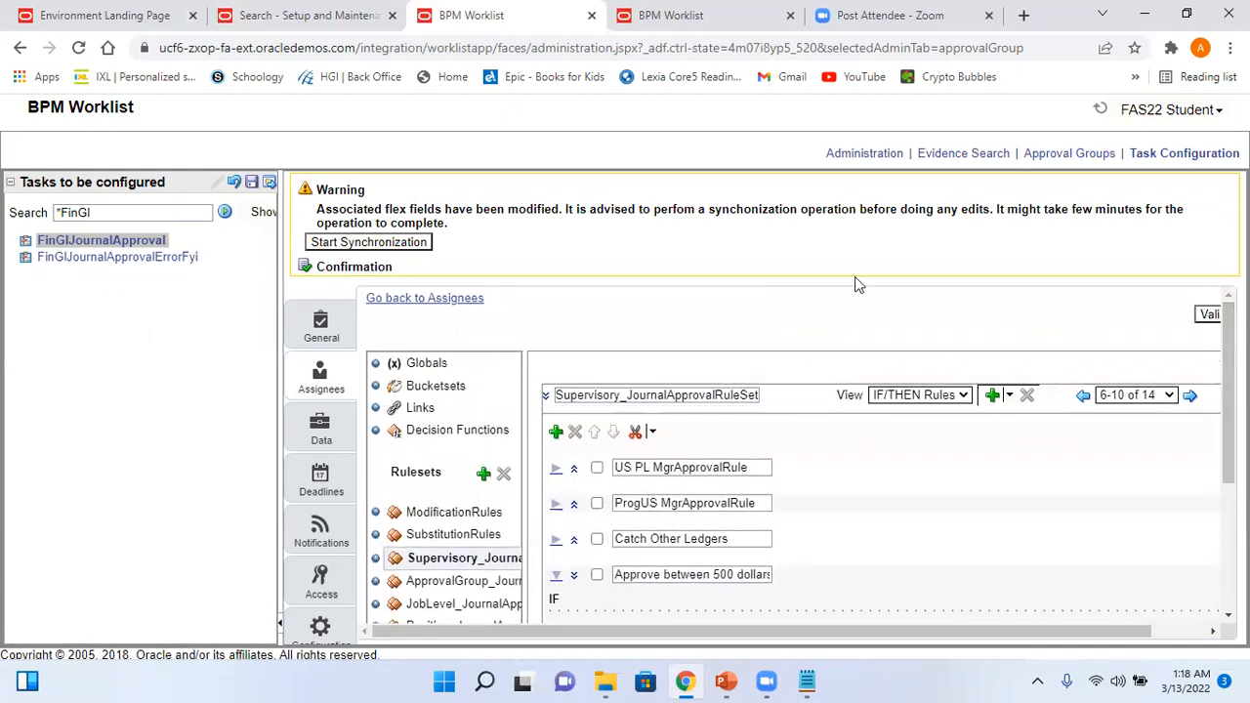
pyautogui.click(251, 181)
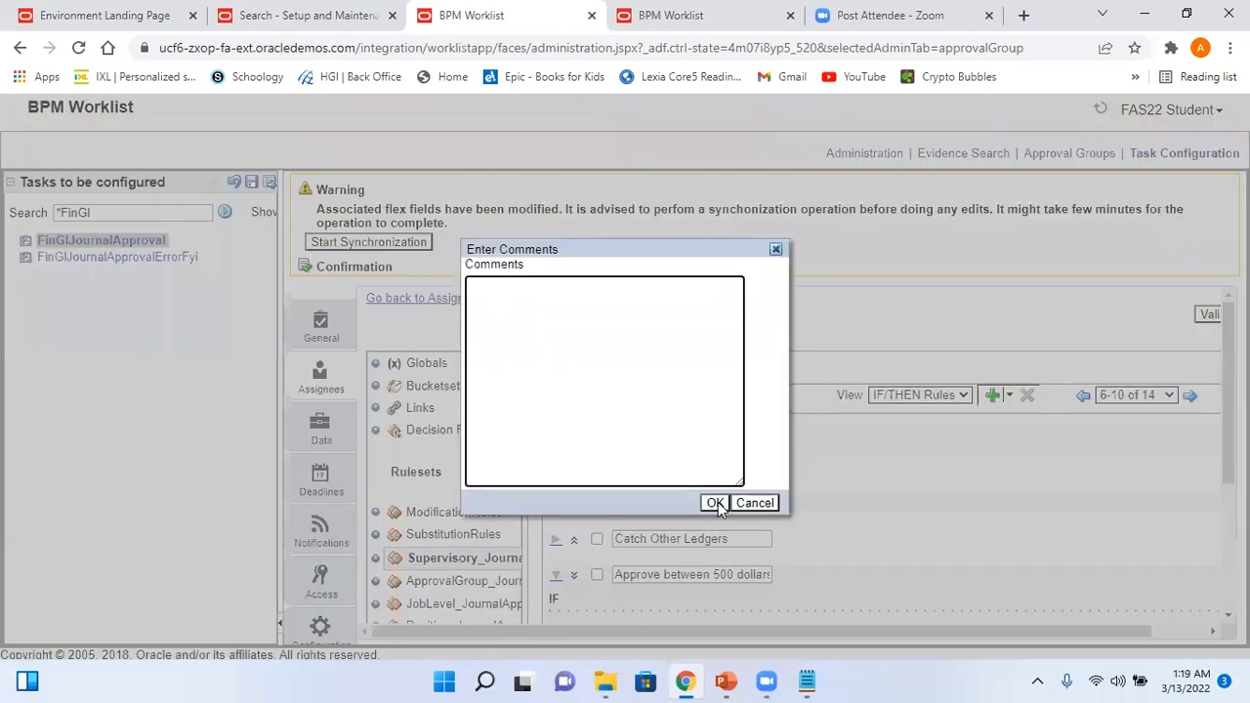
pyautogui.click(715, 503)
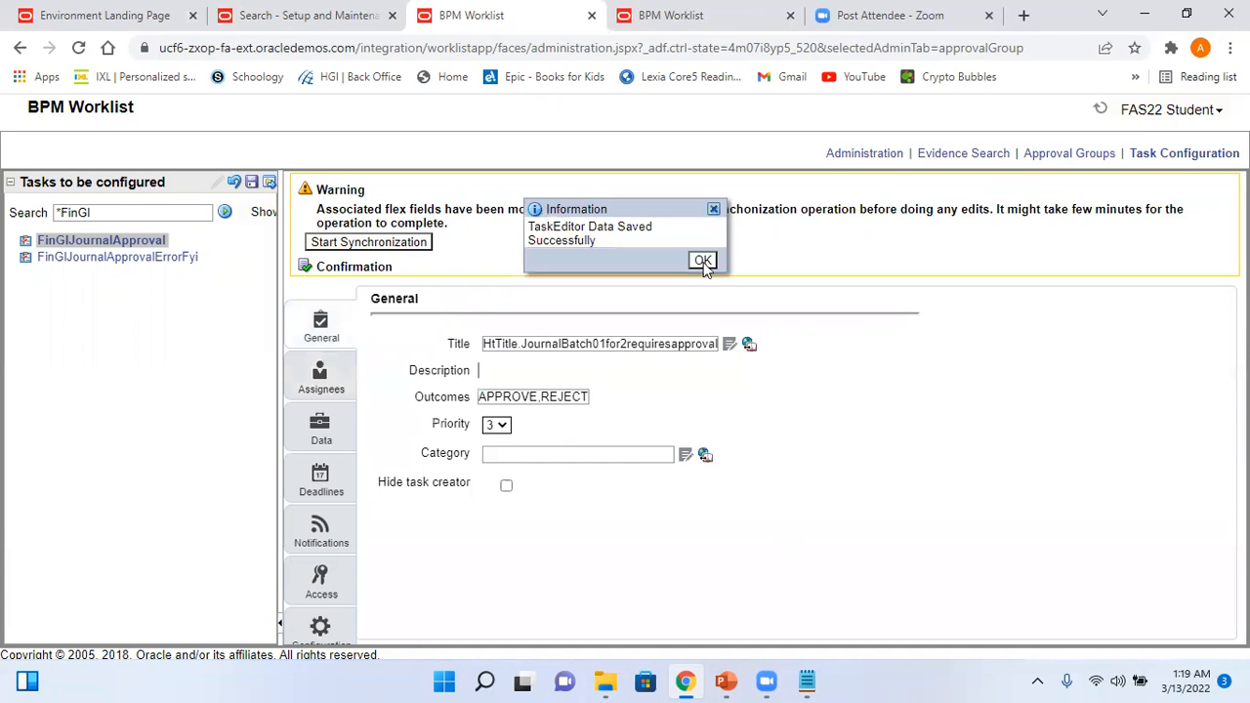
pyautogui.click(703, 261)
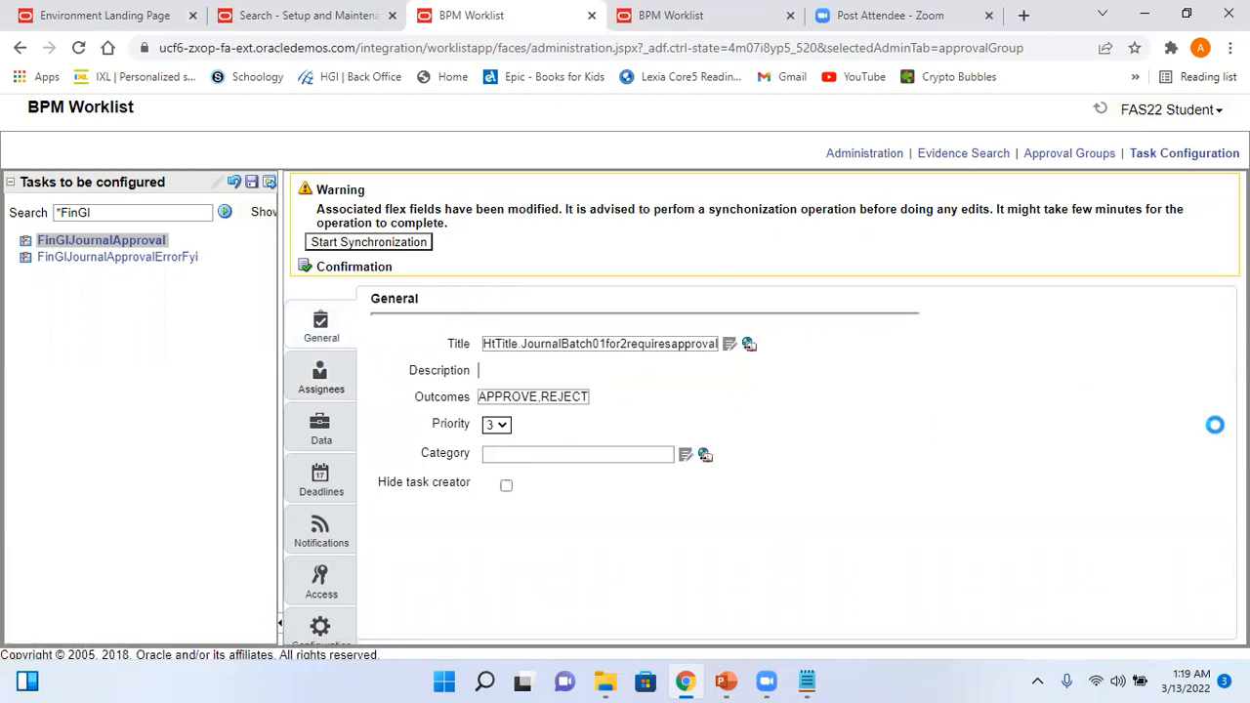
pyautogui.click(1169, 398)
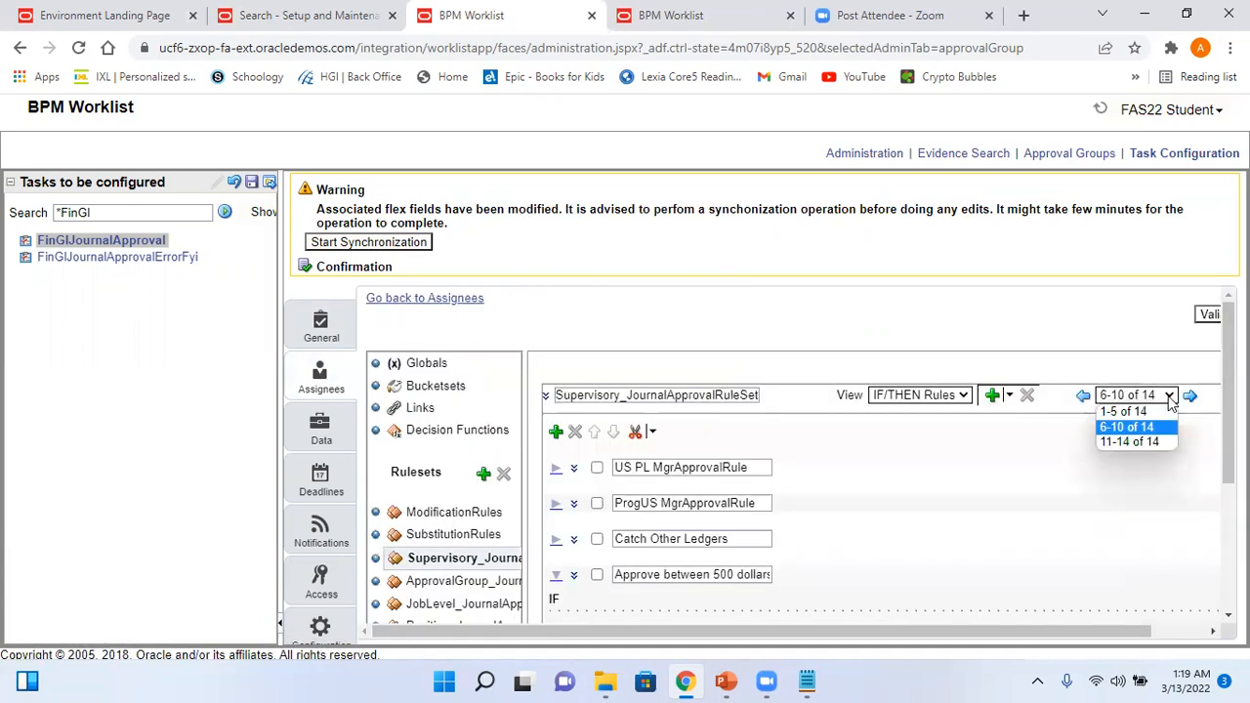
# - Page to rules 11-14 of 14 and expand the Arvy_Approval Rule between 500 and 5000
pyautogui.click(1161, 441)
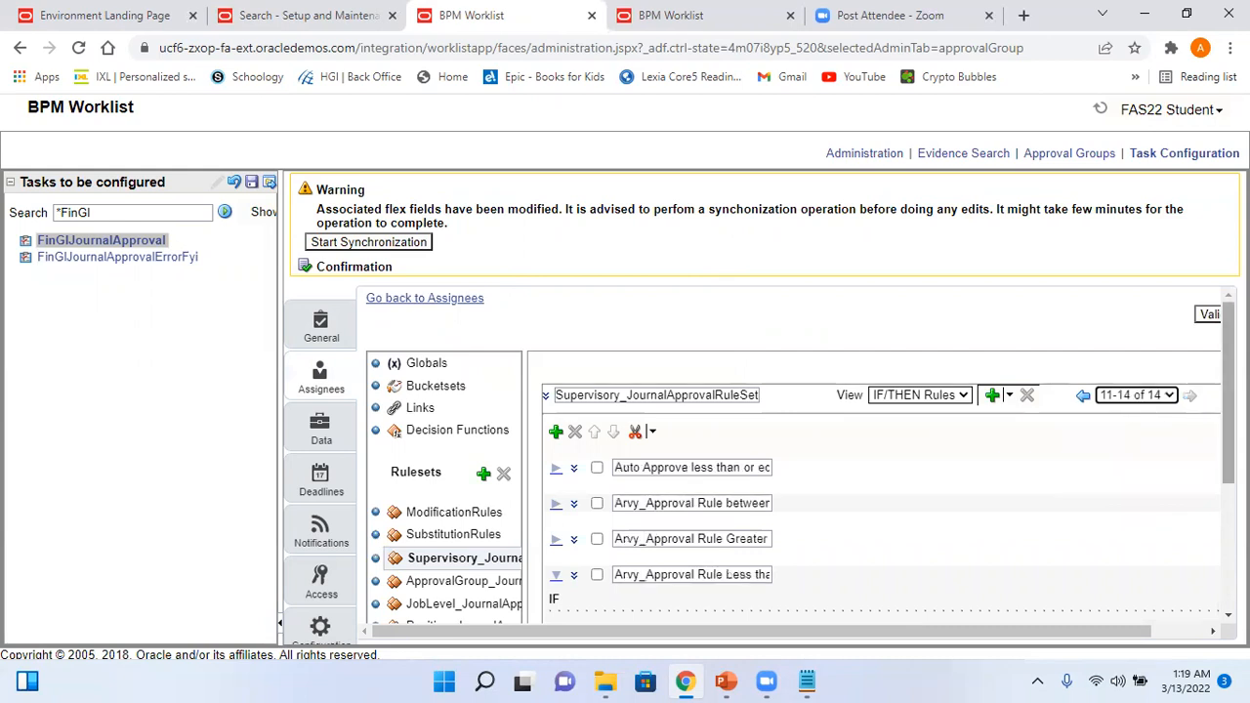
pyautogui.scroll(-3, 659, 488)
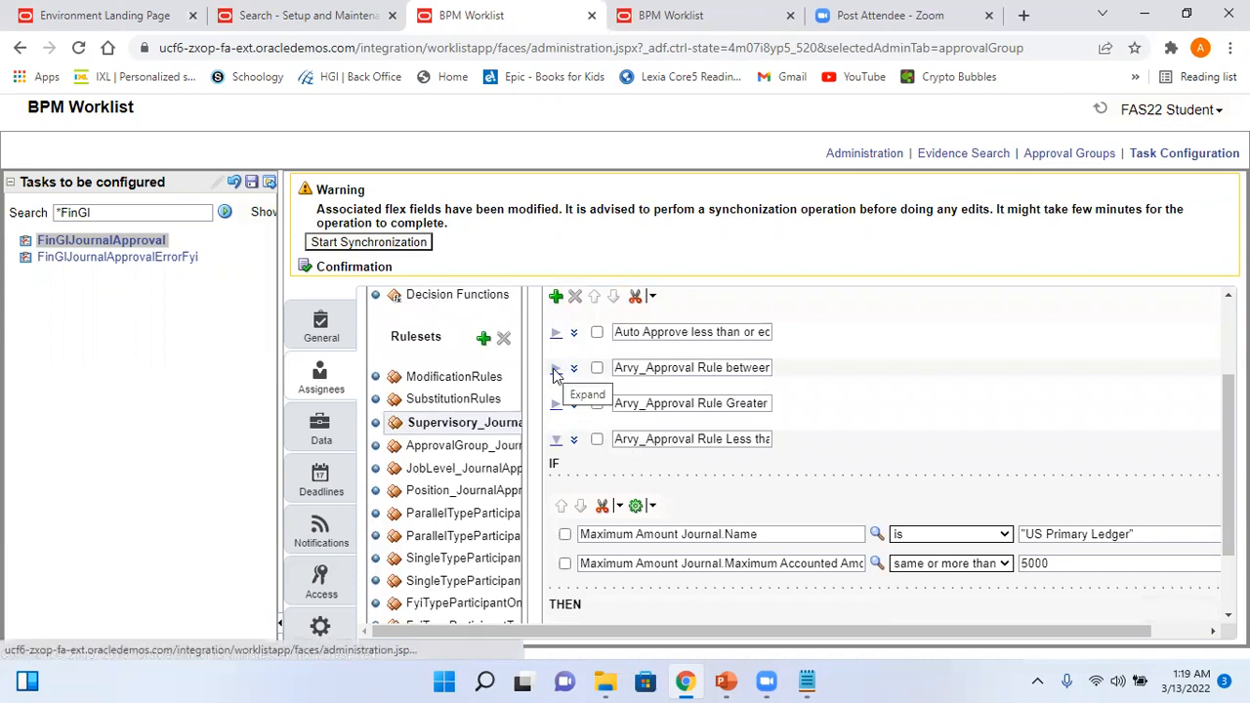
pyautogui.click(555, 371)
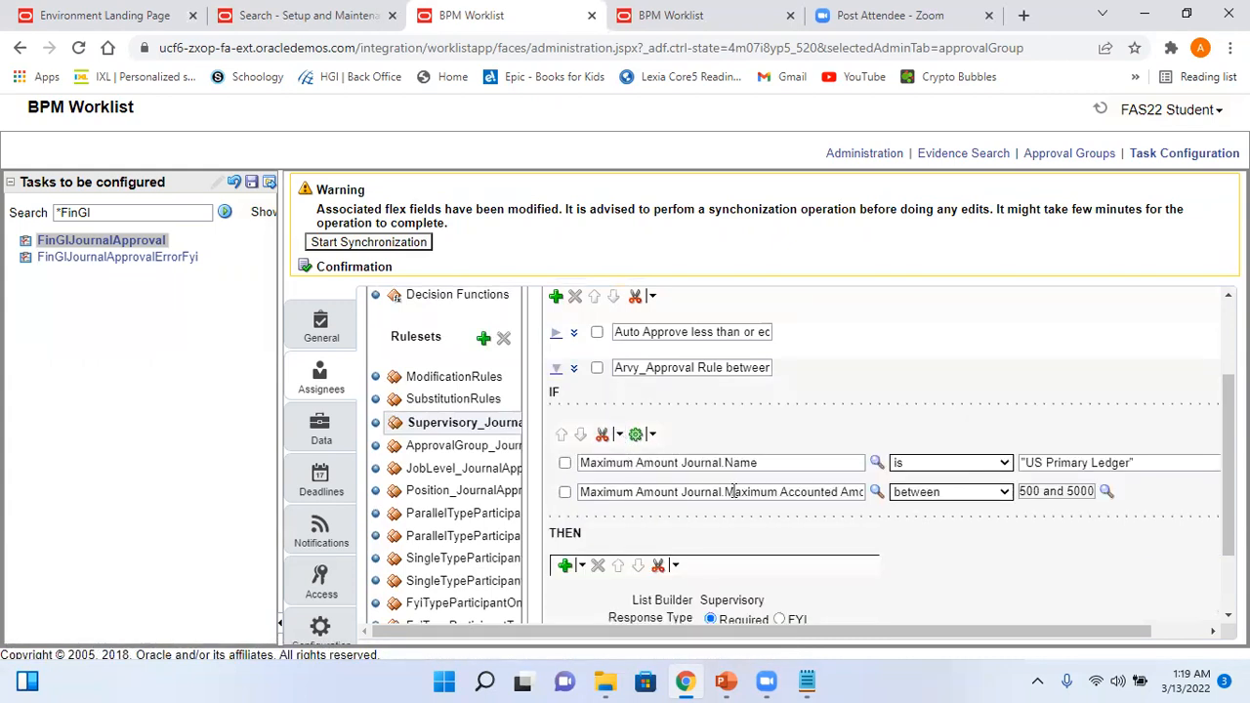
pyautogui.click(574, 371)
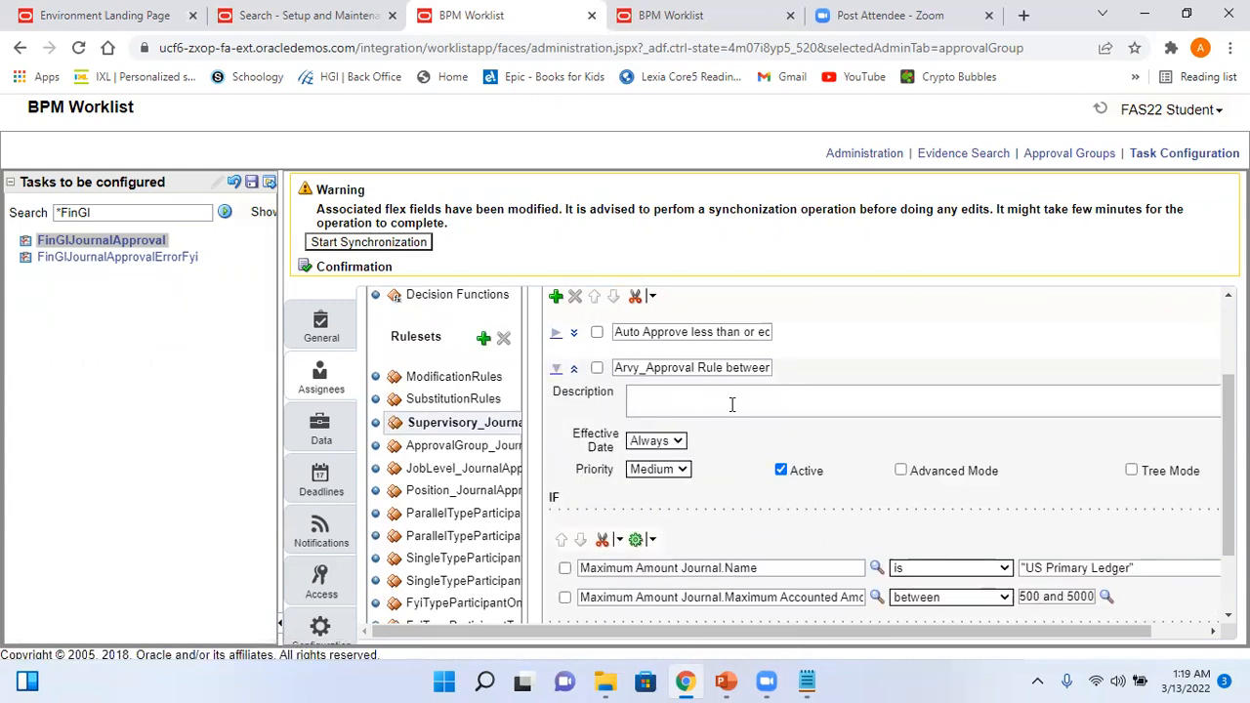
pyautogui.moveTo(706, 372); pyautogui.dragTo(771, 381)
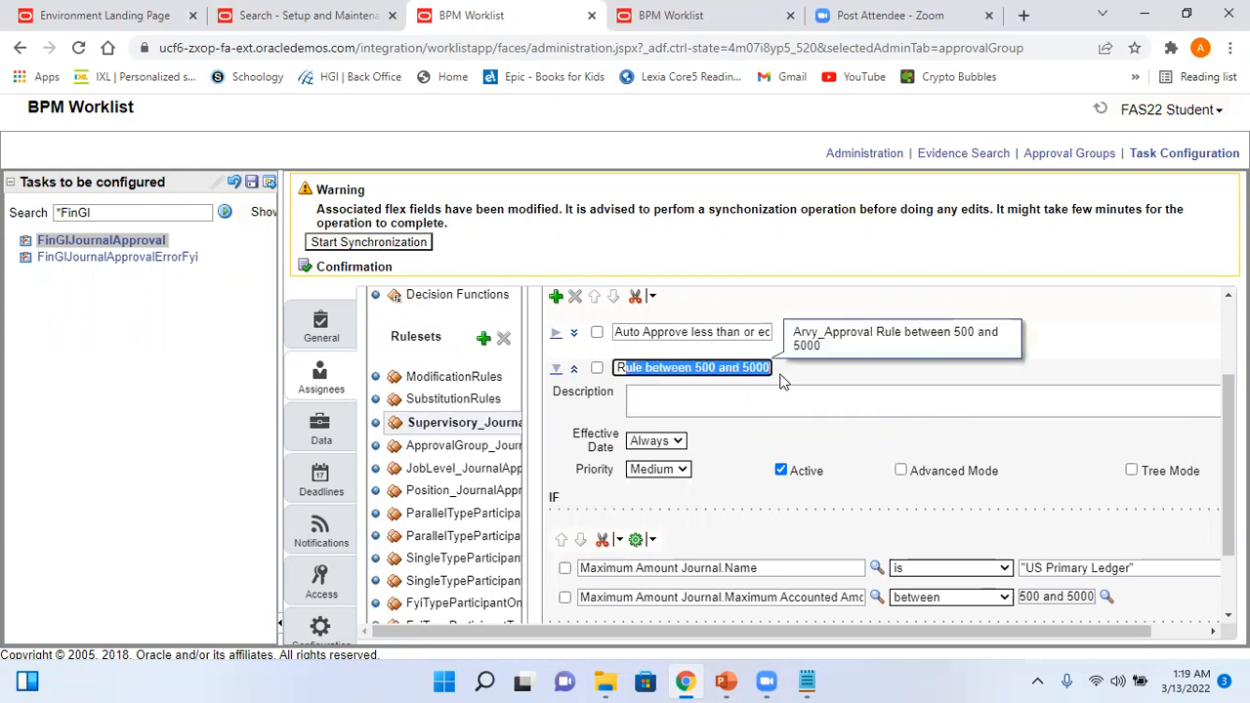
# - Scroll to the rule's THEN section and open its starting participant picker
pyautogui.moveTo(1228, 469); pyautogui.dragTo(1228, 521)
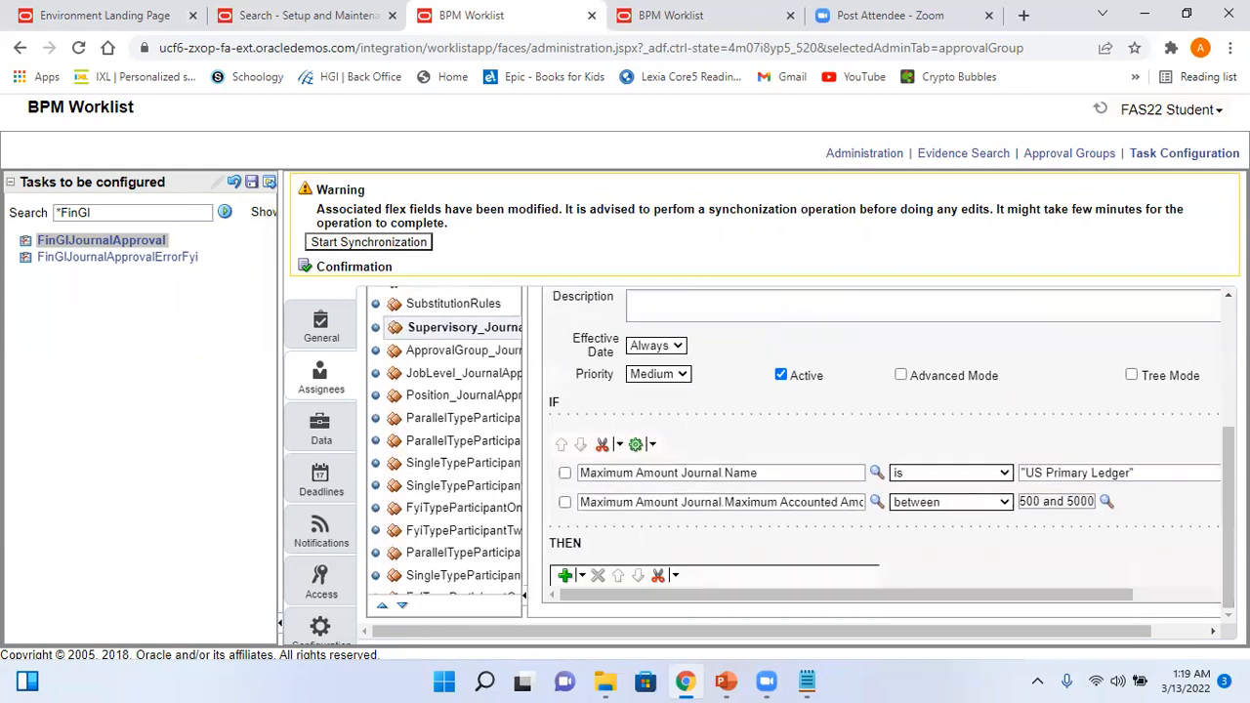
pyautogui.moveTo(1074, 596); pyautogui.dragTo(1176, 630)
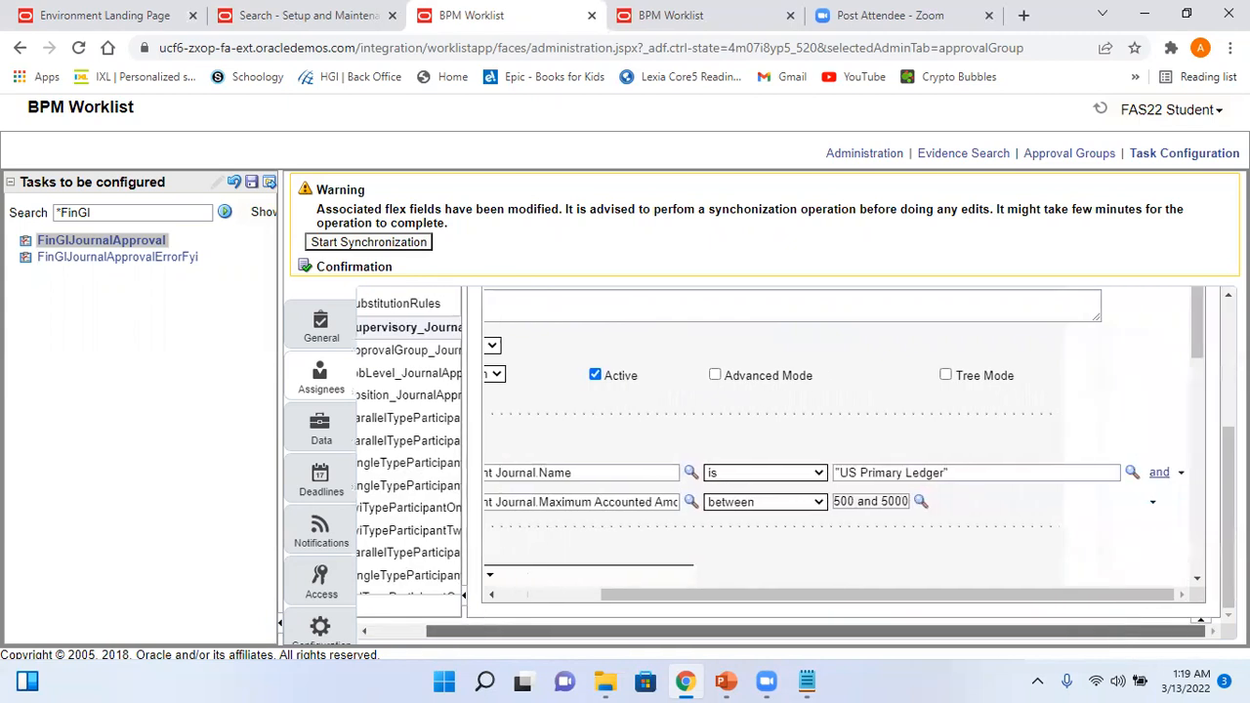
pyautogui.moveTo(1204, 349); pyautogui.dragTo(1215, 404)
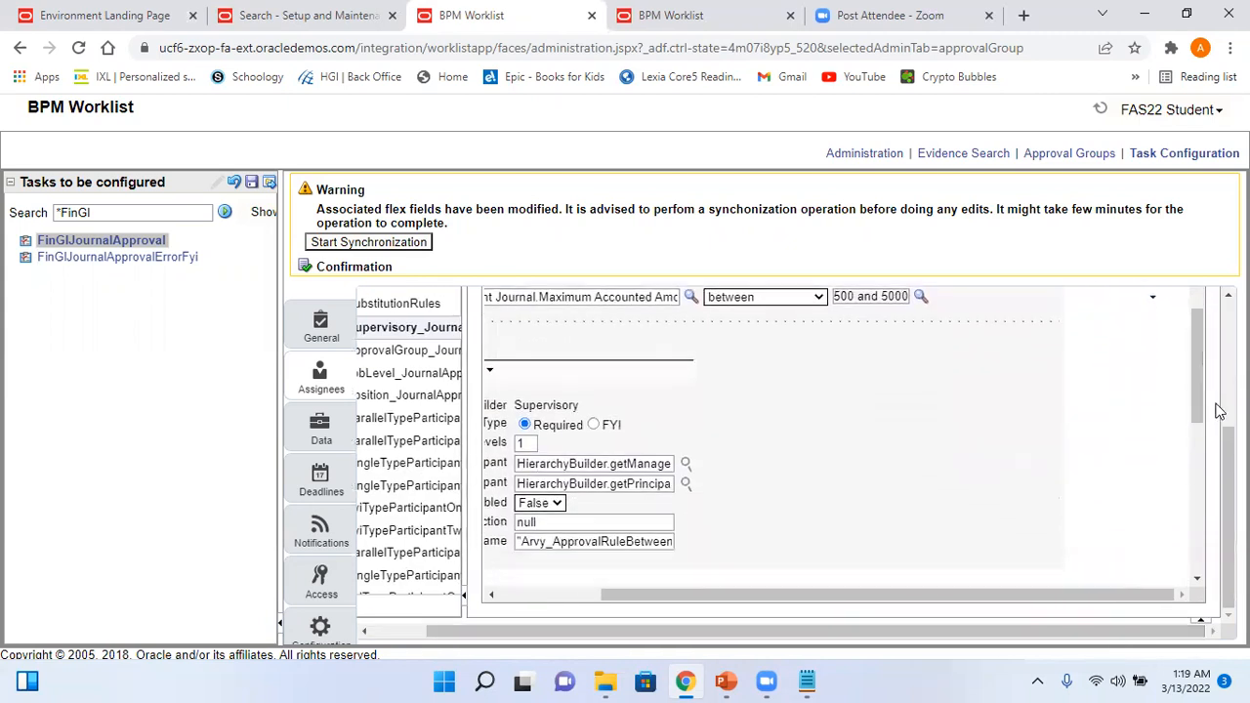
pyautogui.moveTo(810, 598); pyautogui.dragTo(641, 611)
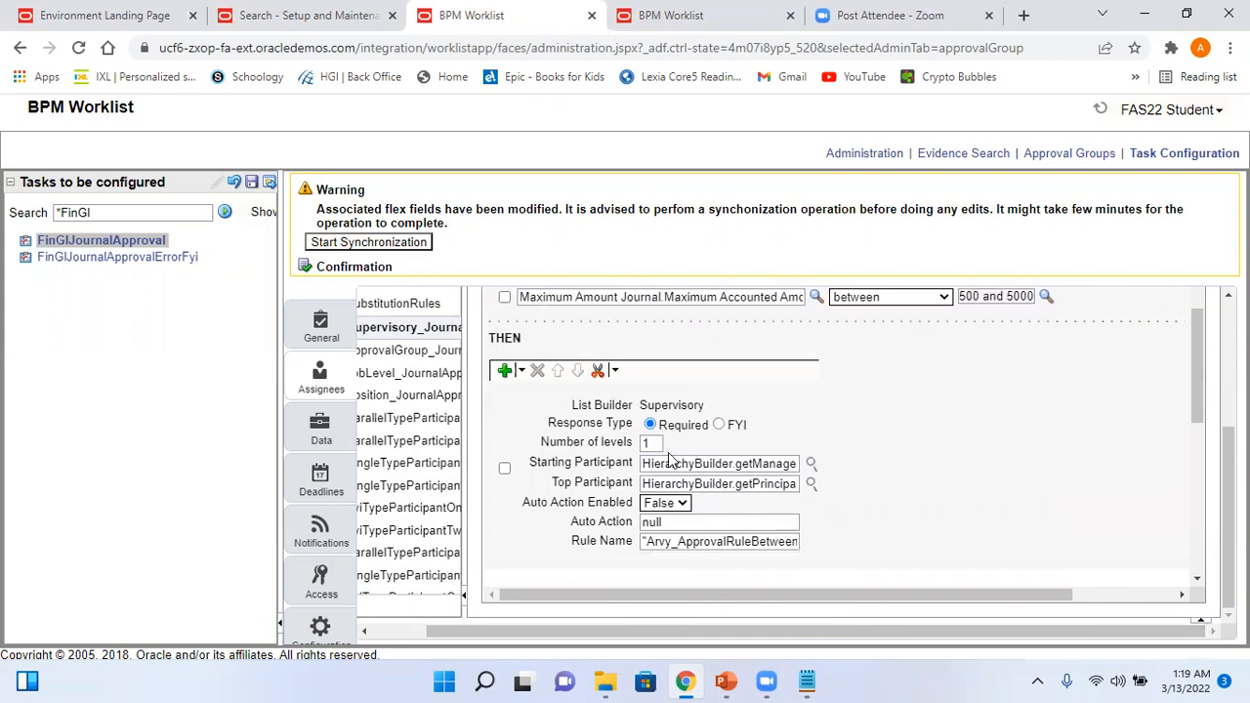
pyautogui.click(811, 463)
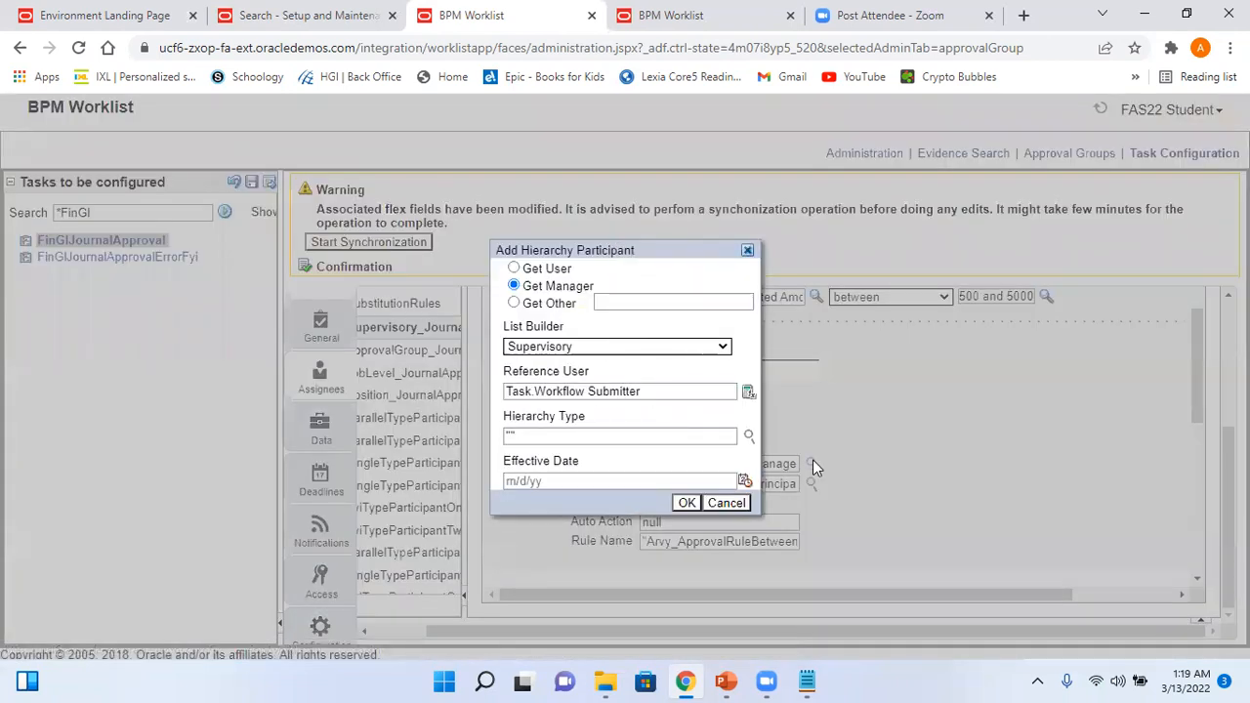
# - Inspect the starting and top participant pickers, closing both without changes
pyautogui.click(732, 508)
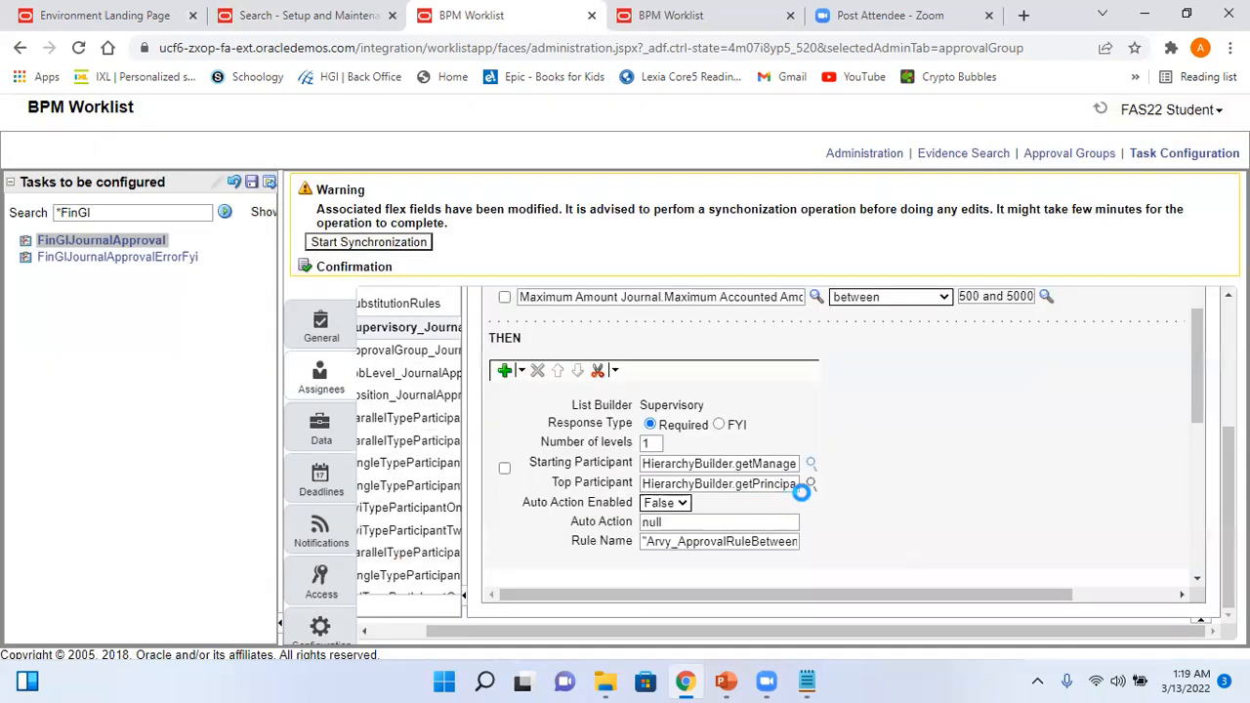
pyautogui.click(810, 484)
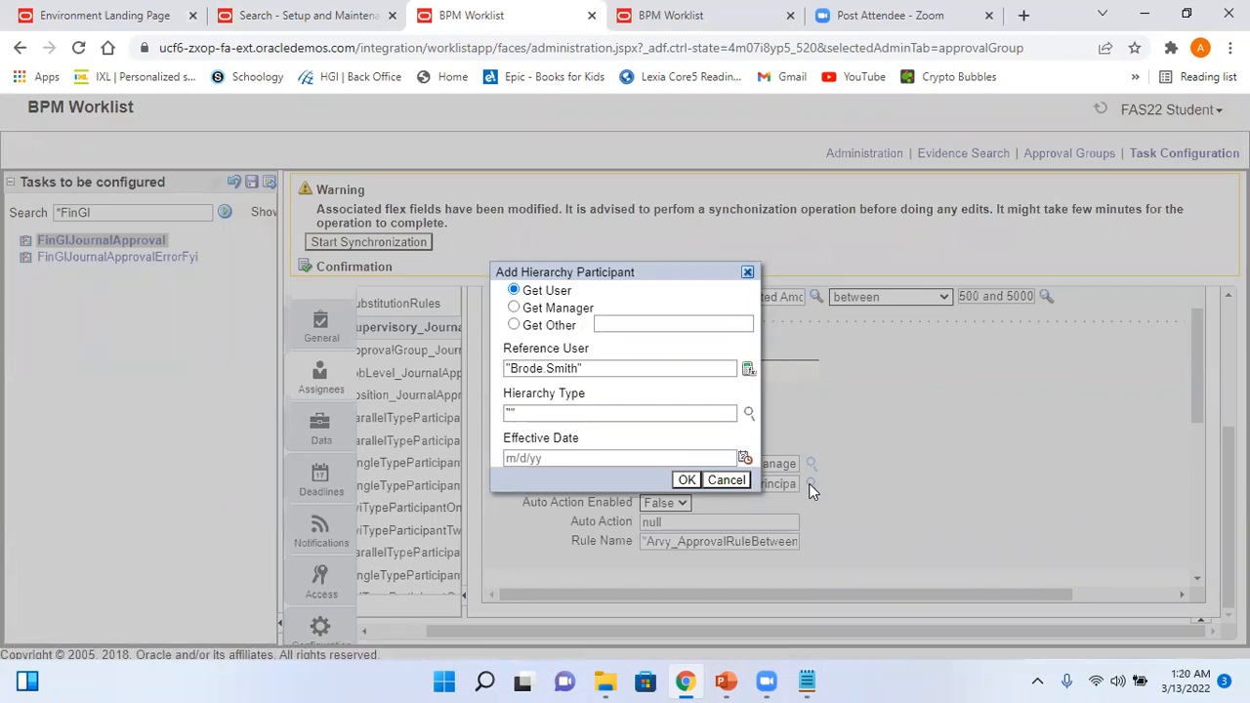
pyautogui.click(730, 478)
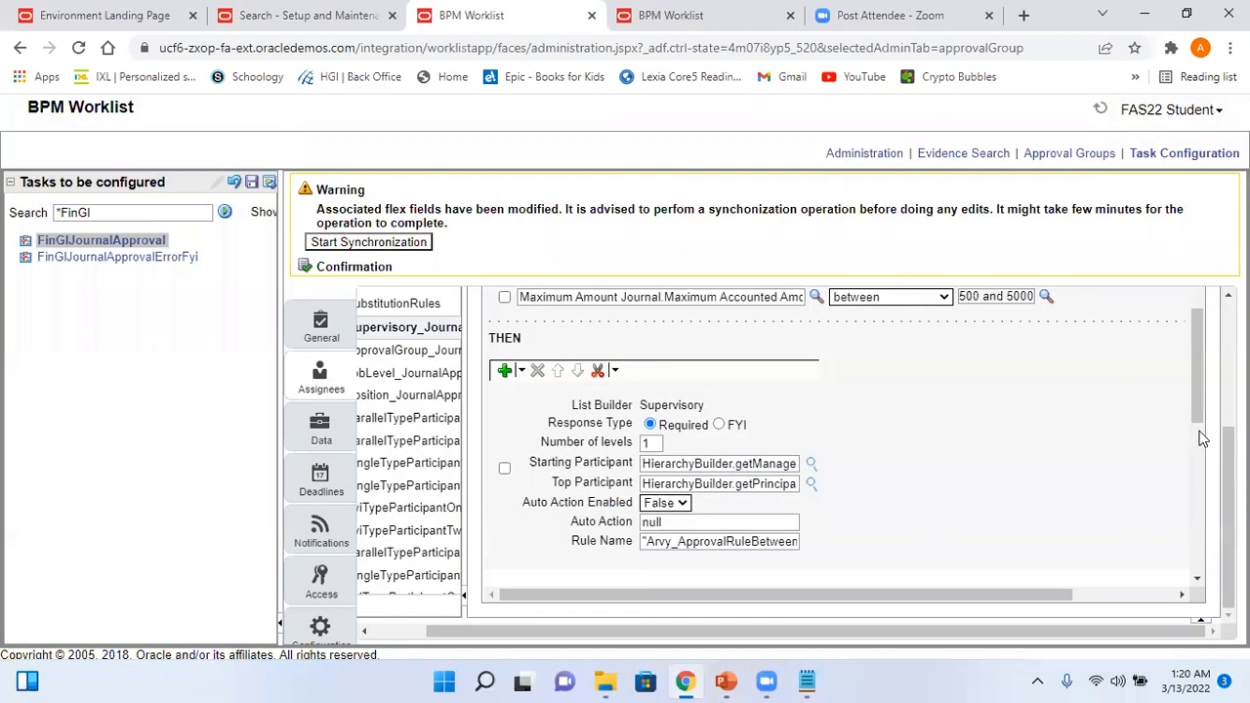
pyautogui.moveTo(1197, 396); pyautogui.dragTo(1197, 456)
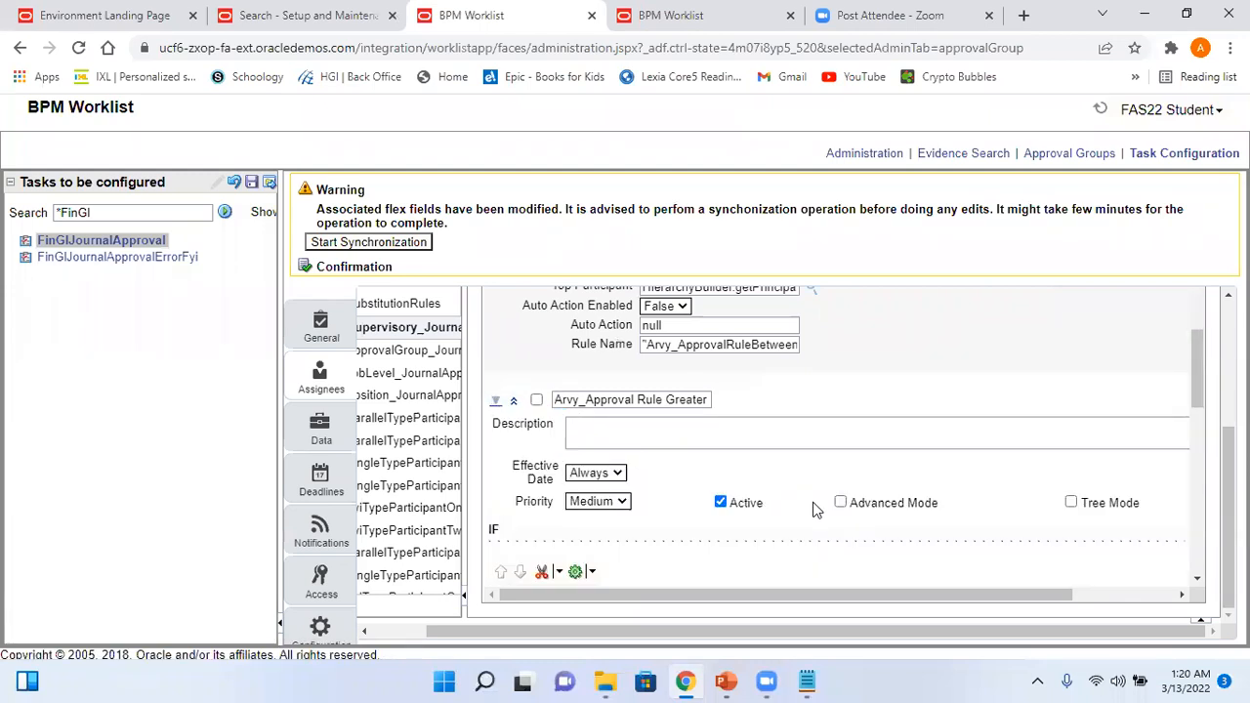
pyautogui.moveTo(1201, 395); pyautogui.dragTo(1209, 452)
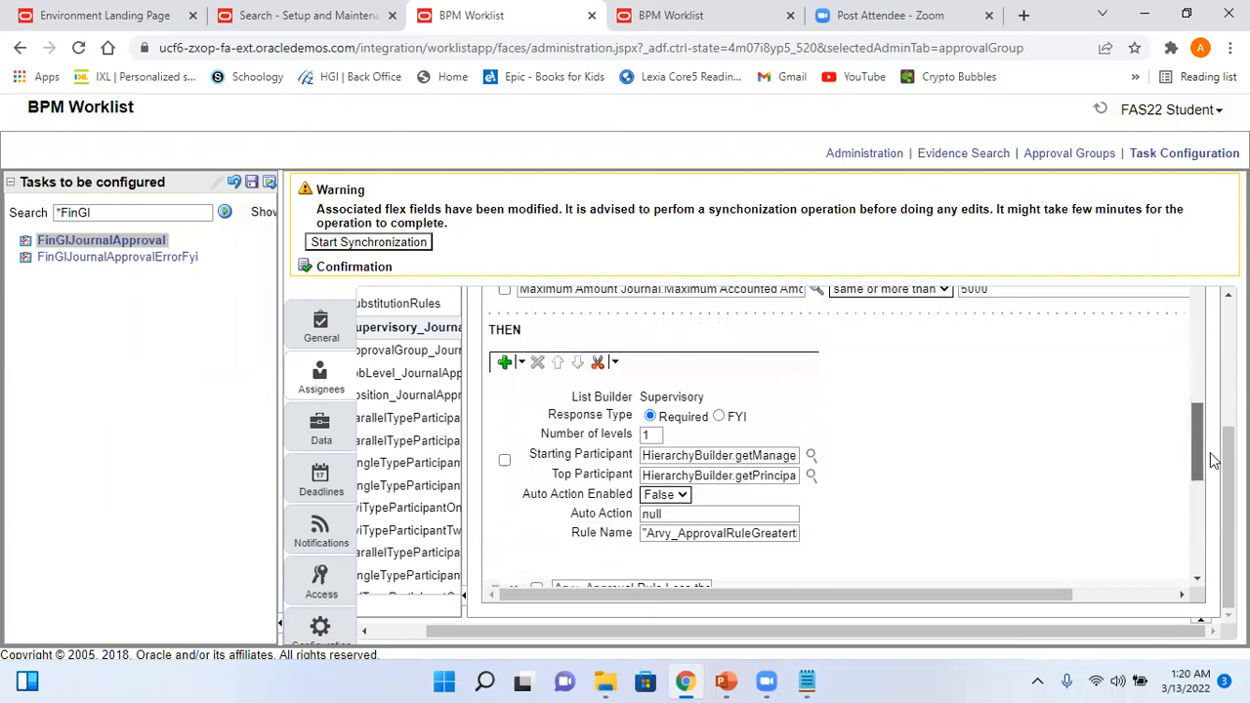
# - Select the Greater rule's number of levels, then show the Business Use Case slide in PowerPoint
pyautogui.doubleClick(651, 435)
pyautogui.click(726, 681)
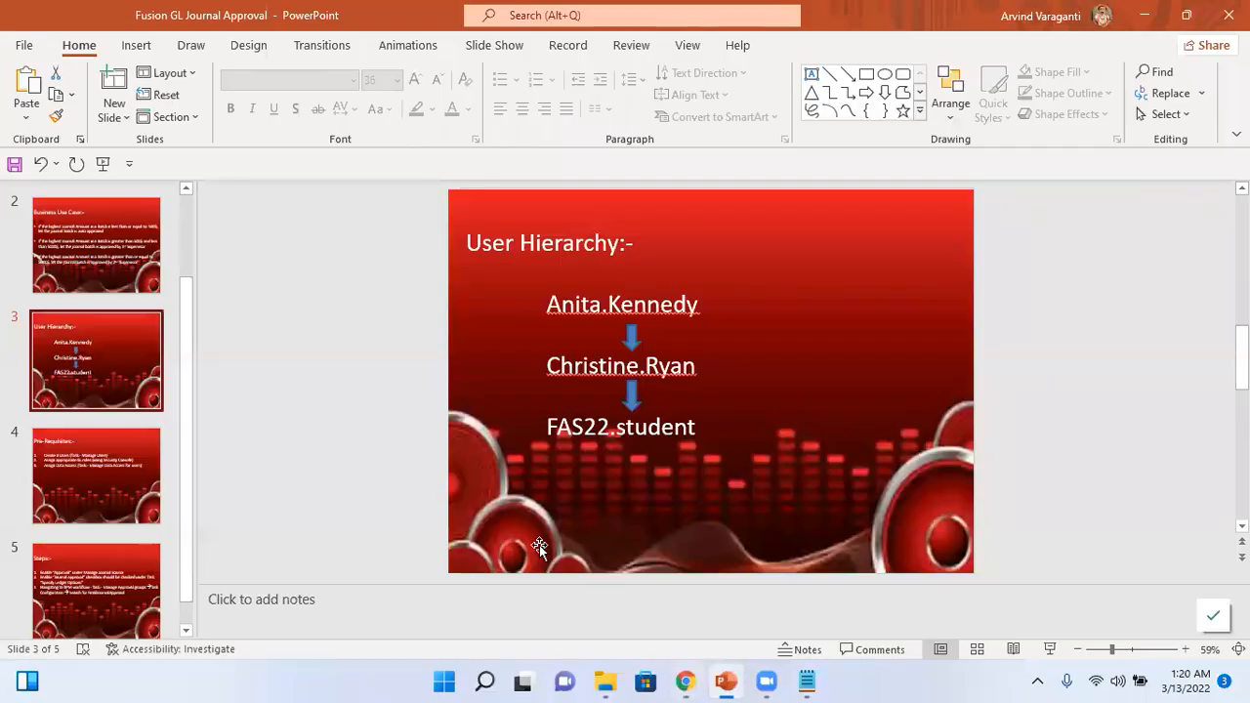
pyautogui.click(98, 284)
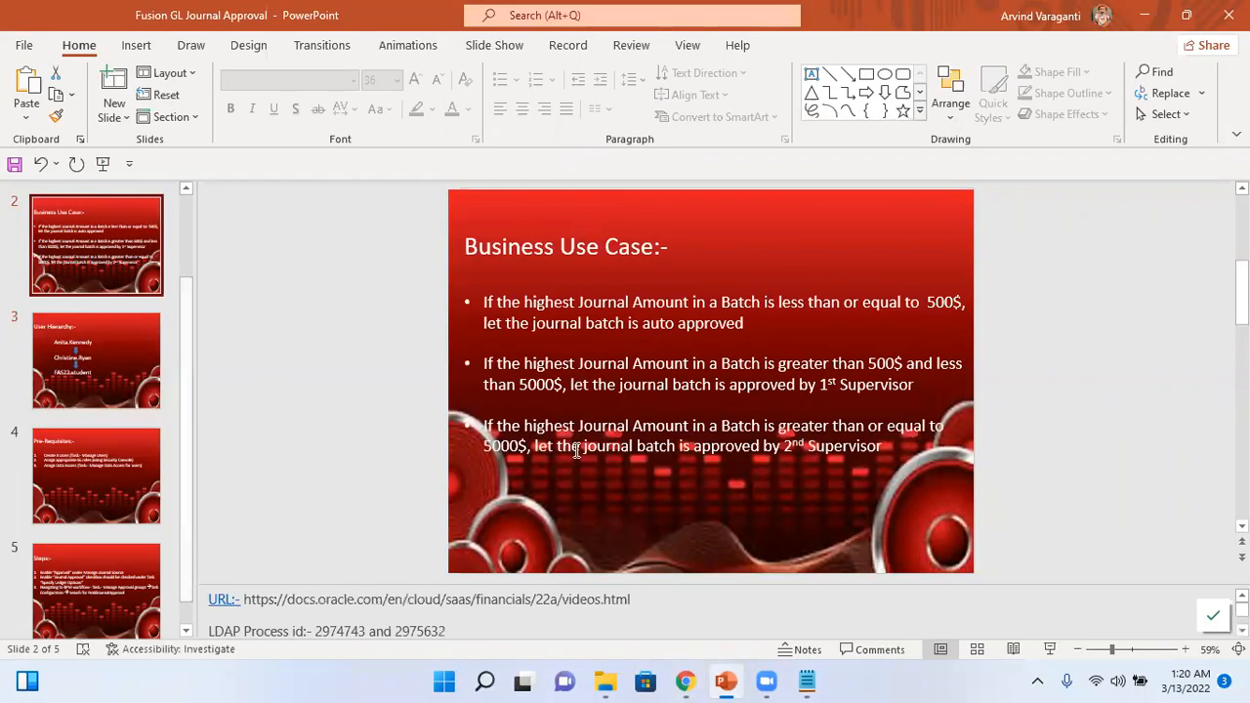
pyautogui.hotkey('alt', 'Tab')
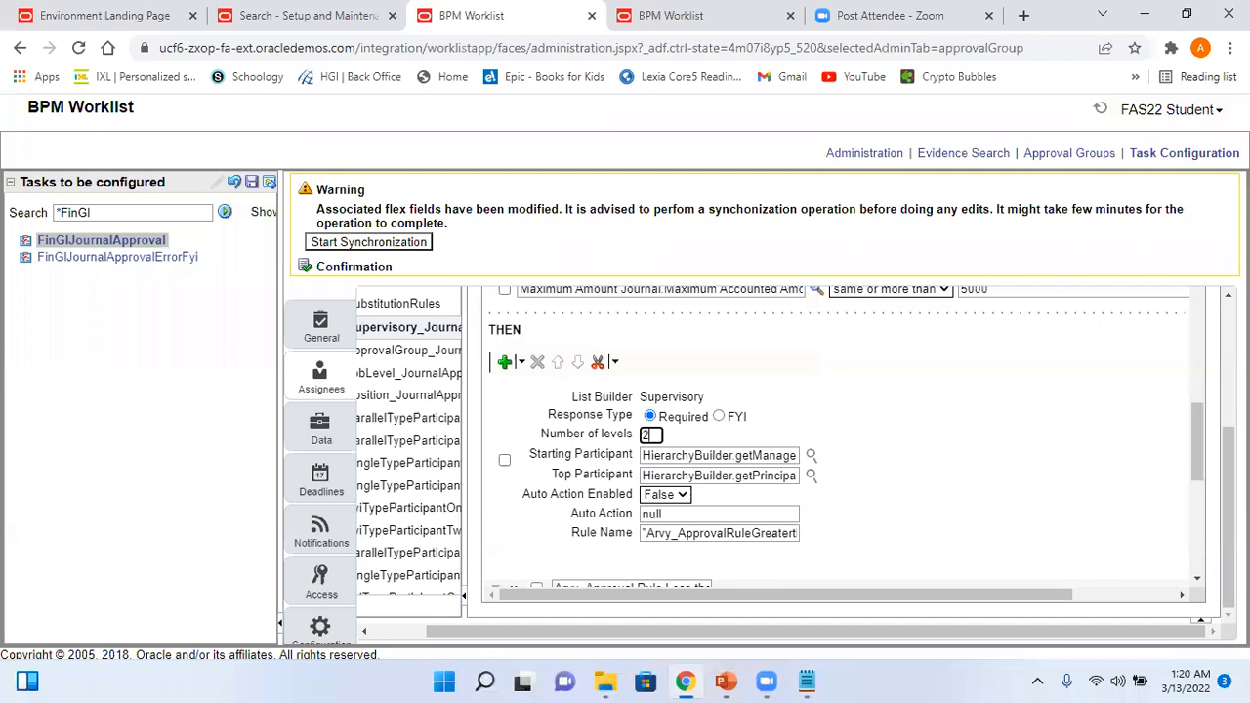
pyautogui.moveTo(1191, 441)
pyautogui.mouseDown()
pyautogui.moveTo(1196, 485)
pyautogui.moveTo(1200, 450)
pyautogui.mouseUp()
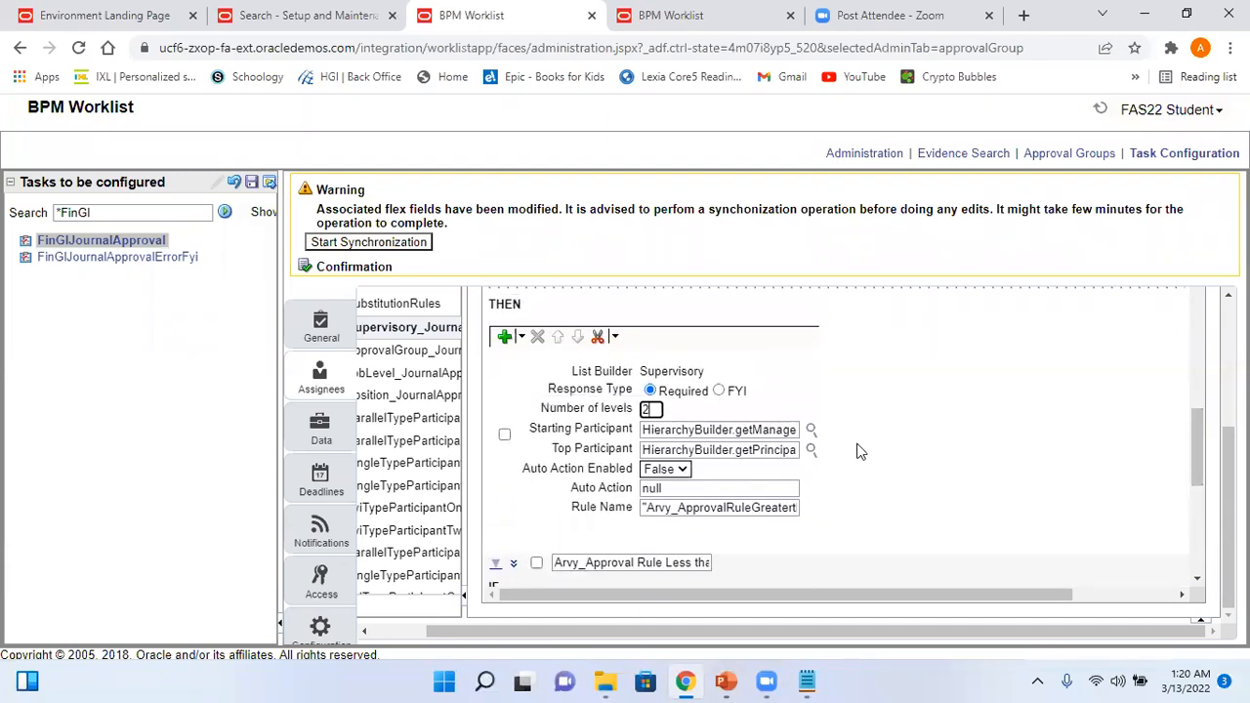
pyautogui.click(811, 429)
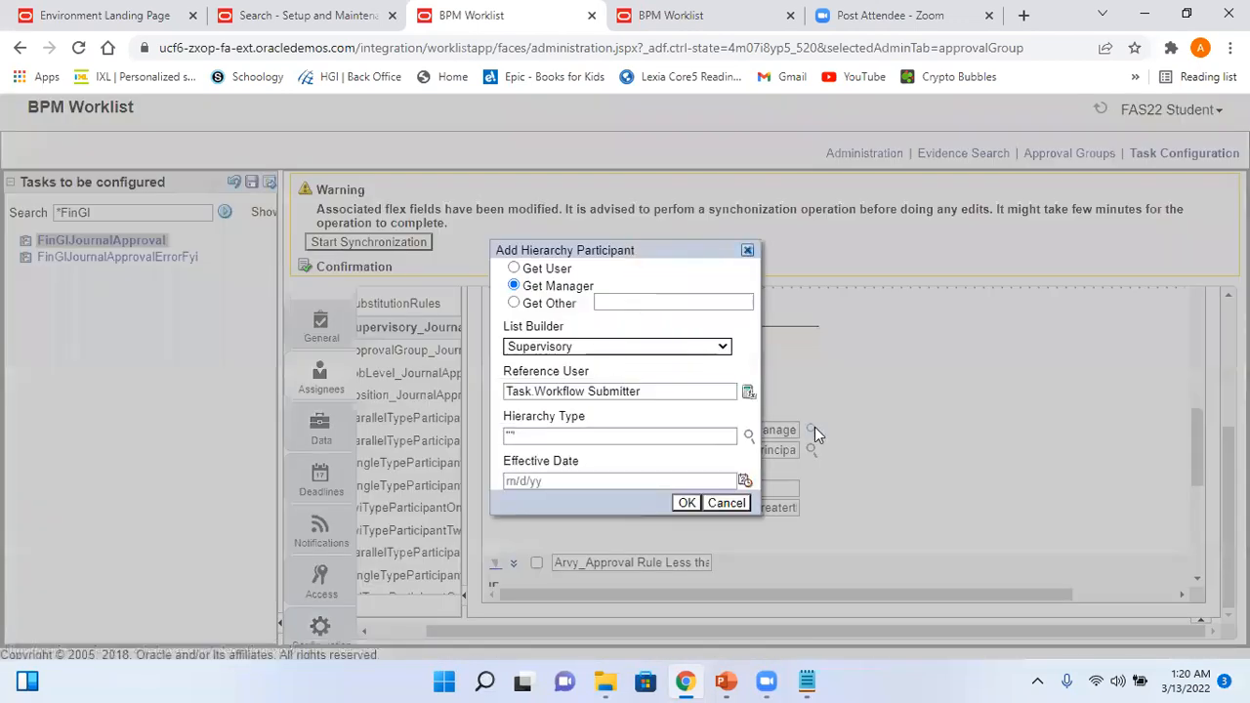
pyautogui.click(730, 504)
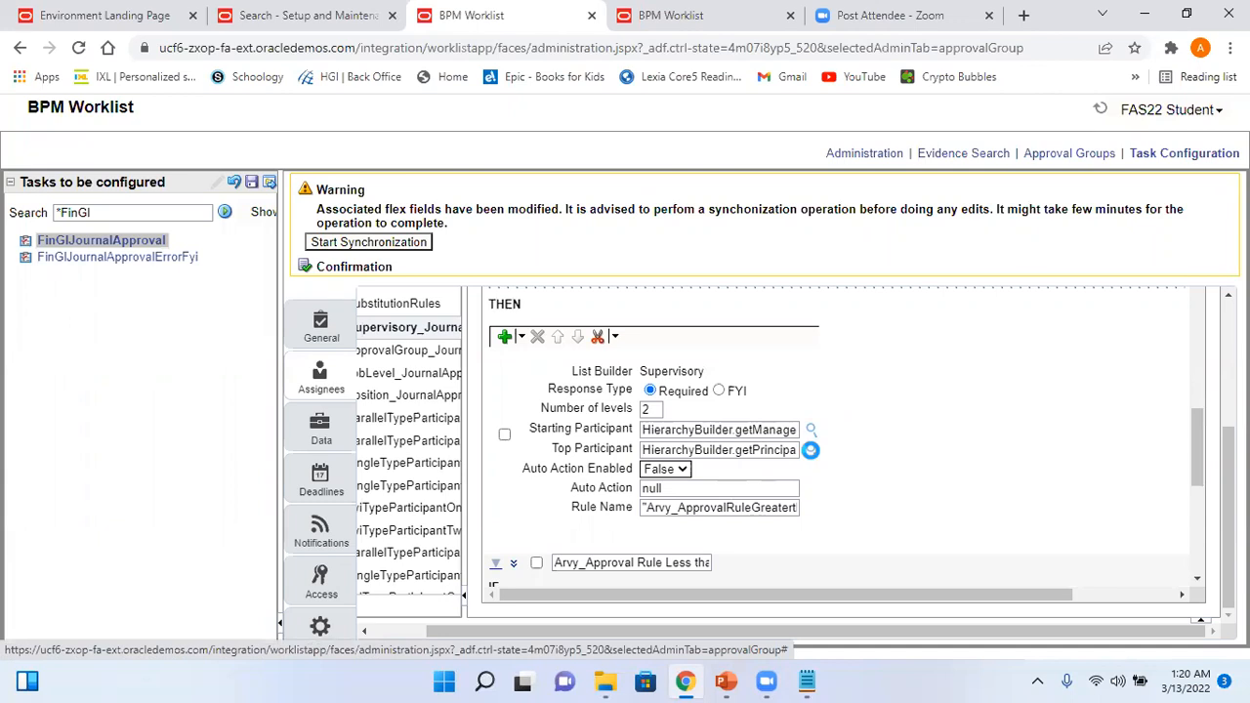
pyautogui.click(810, 449)
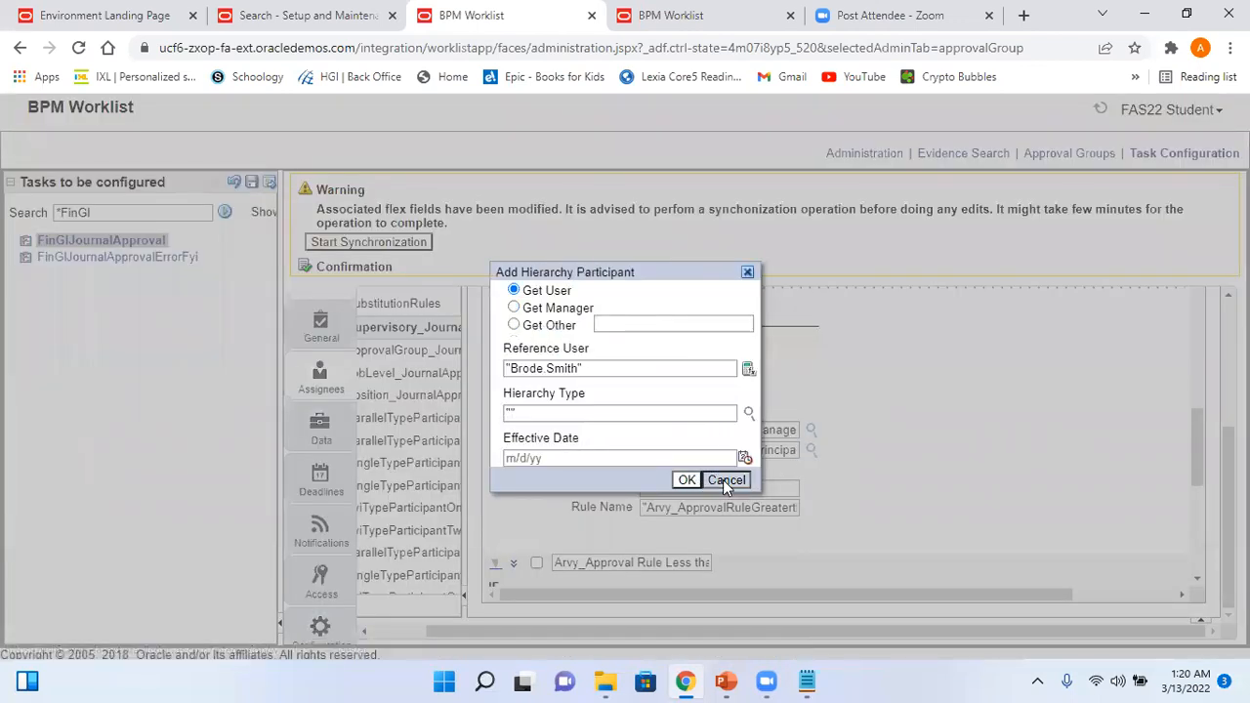
pyautogui.click(725, 481)
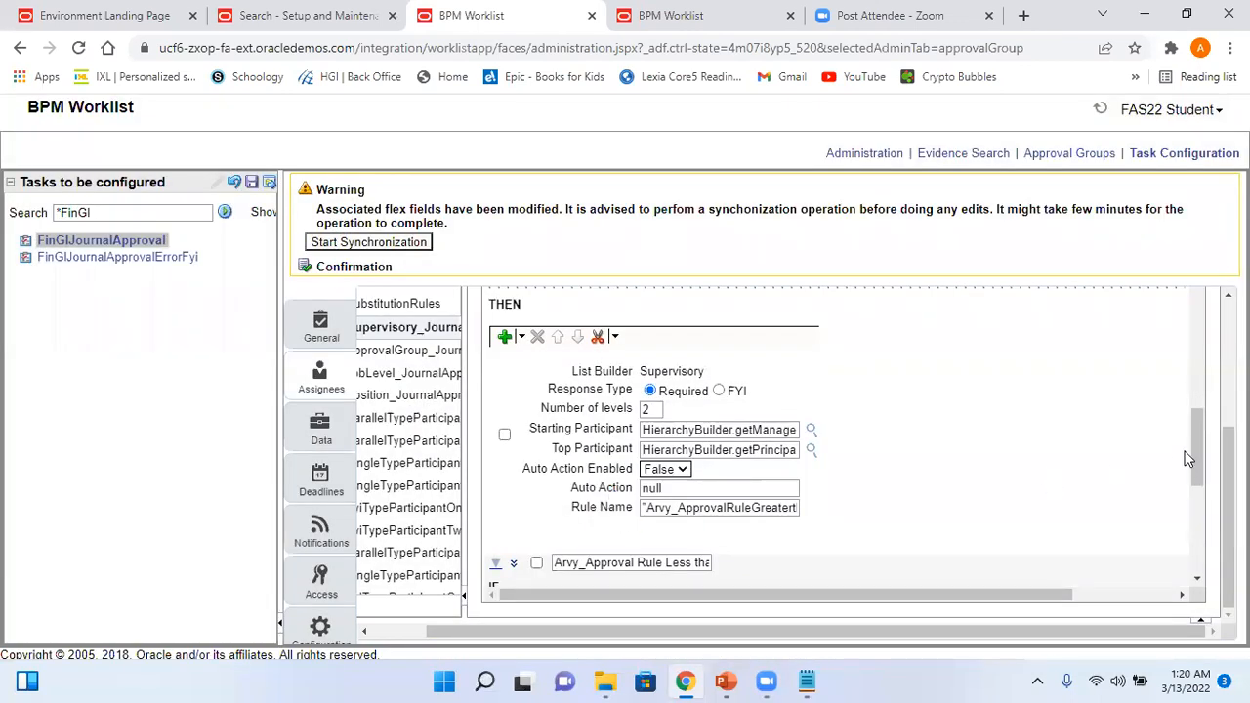
pyautogui.moveTo(1195, 456); pyautogui.dragTo(1208, 500)
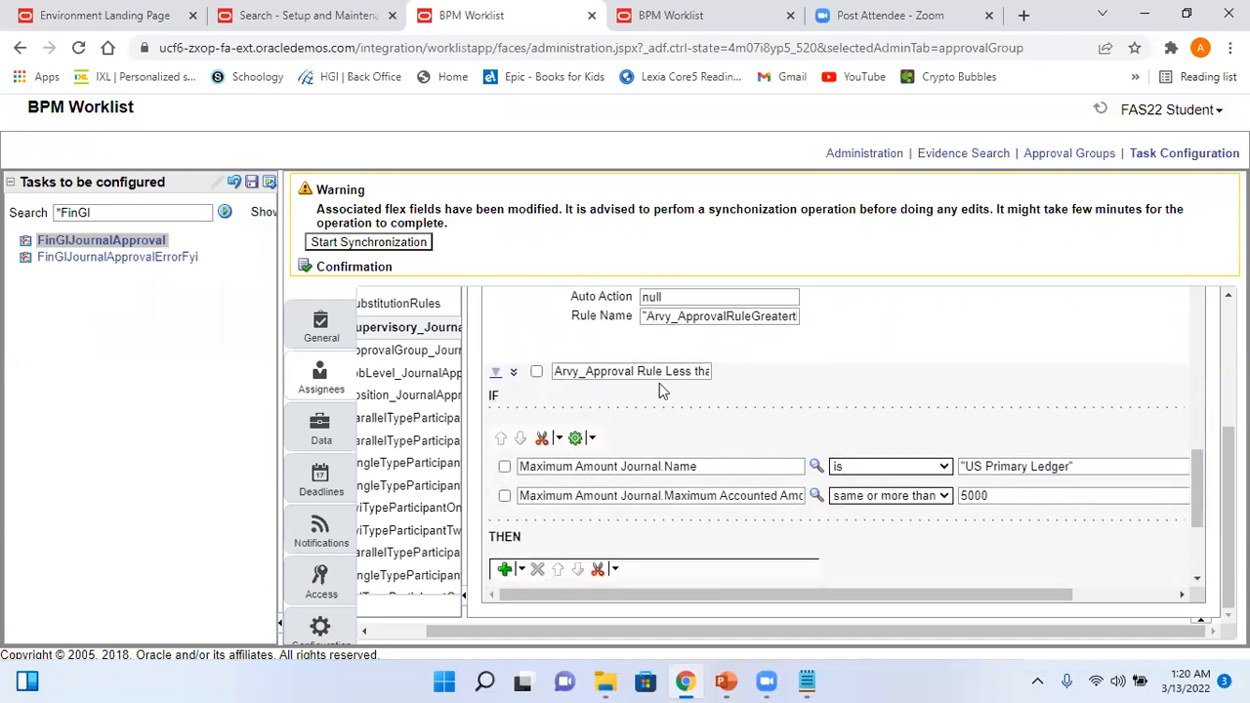
# - Expand the Arvy rule's advanced settings and scroll through its full name, priority and levels
pyautogui.moveTo(656, 374); pyautogui.dragTo(744, 395)
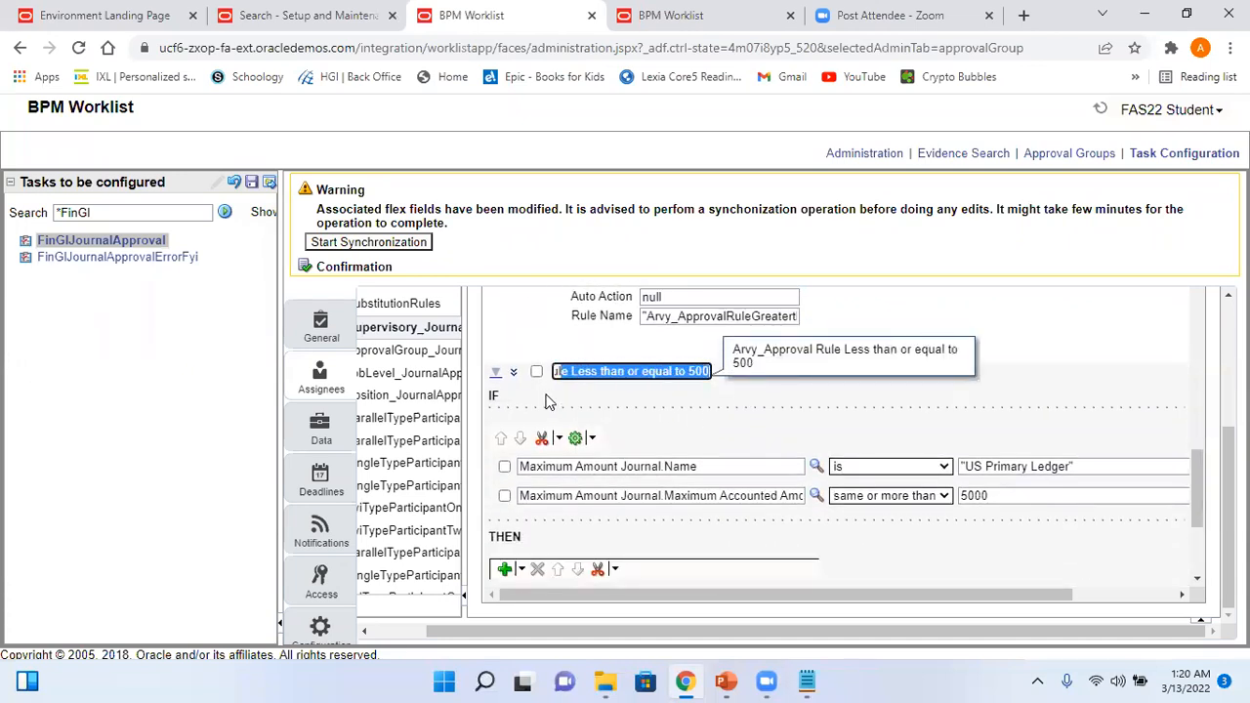
pyautogui.click(512, 373)
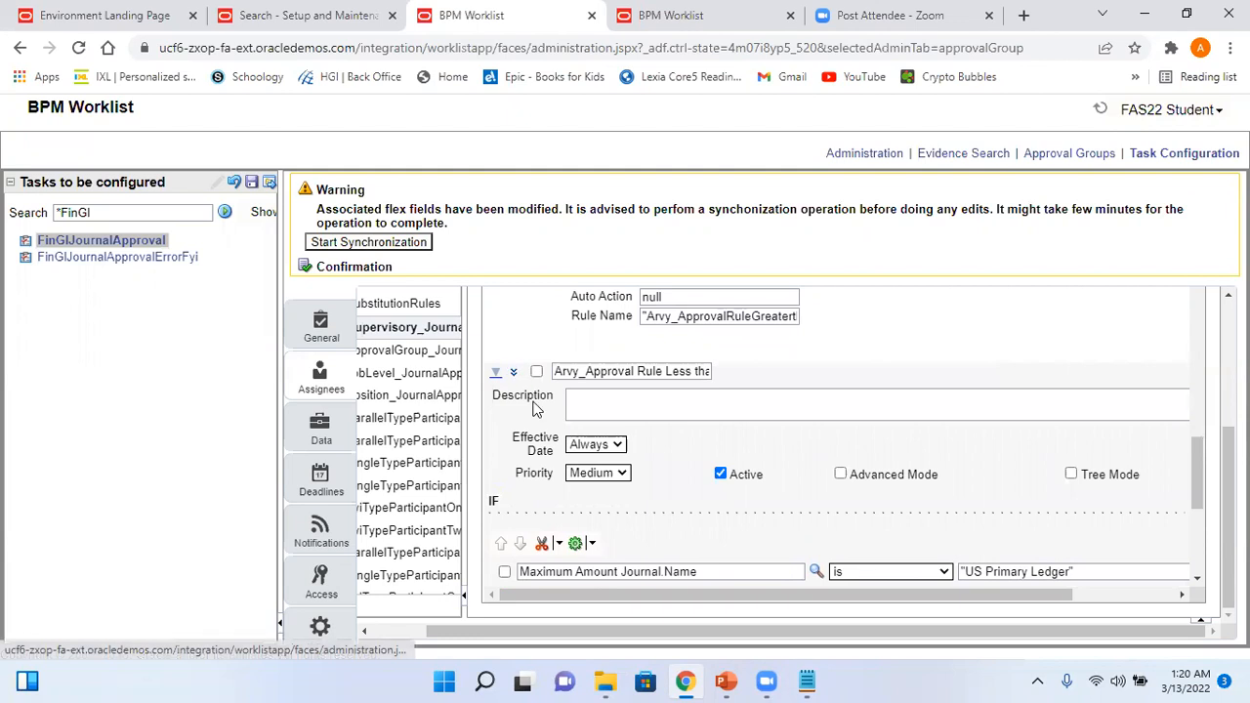
pyautogui.moveTo(1198, 452)
pyautogui.mouseDown()
pyautogui.moveTo(1204, 488)
pyautogui.moveTo(1204, 456)
pyautogui.mouseUp()
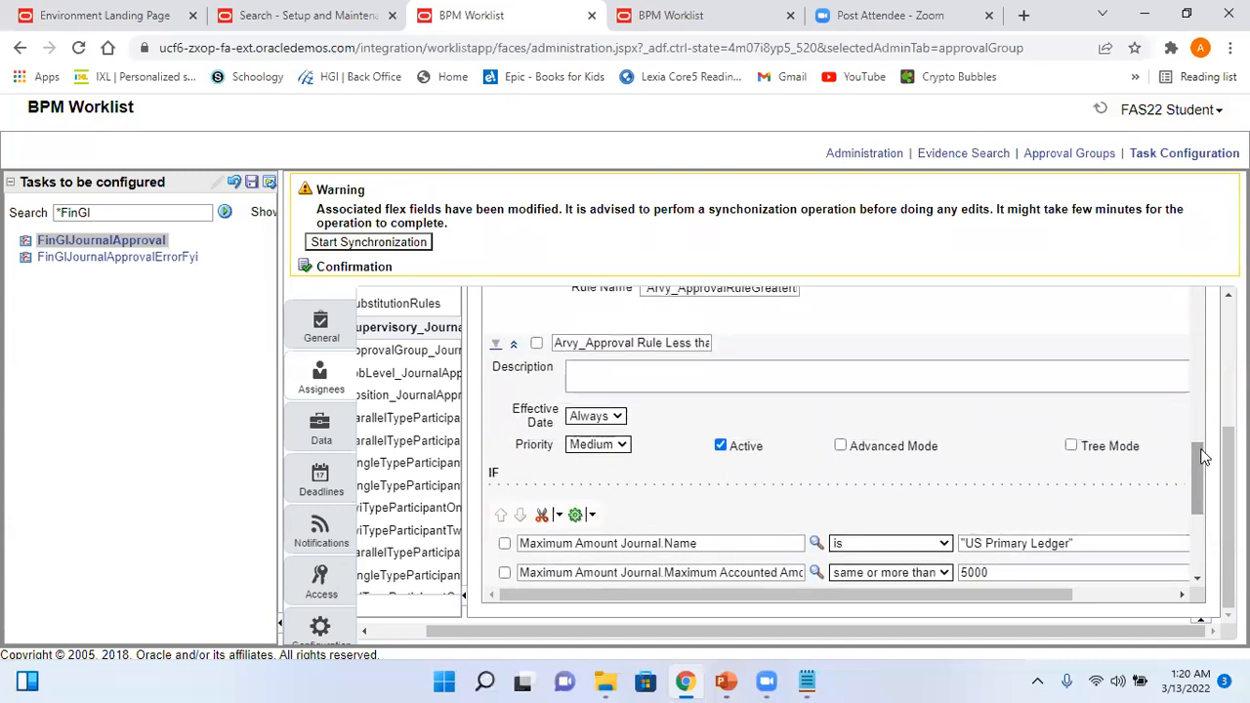
pyautogui.click(693, 343)
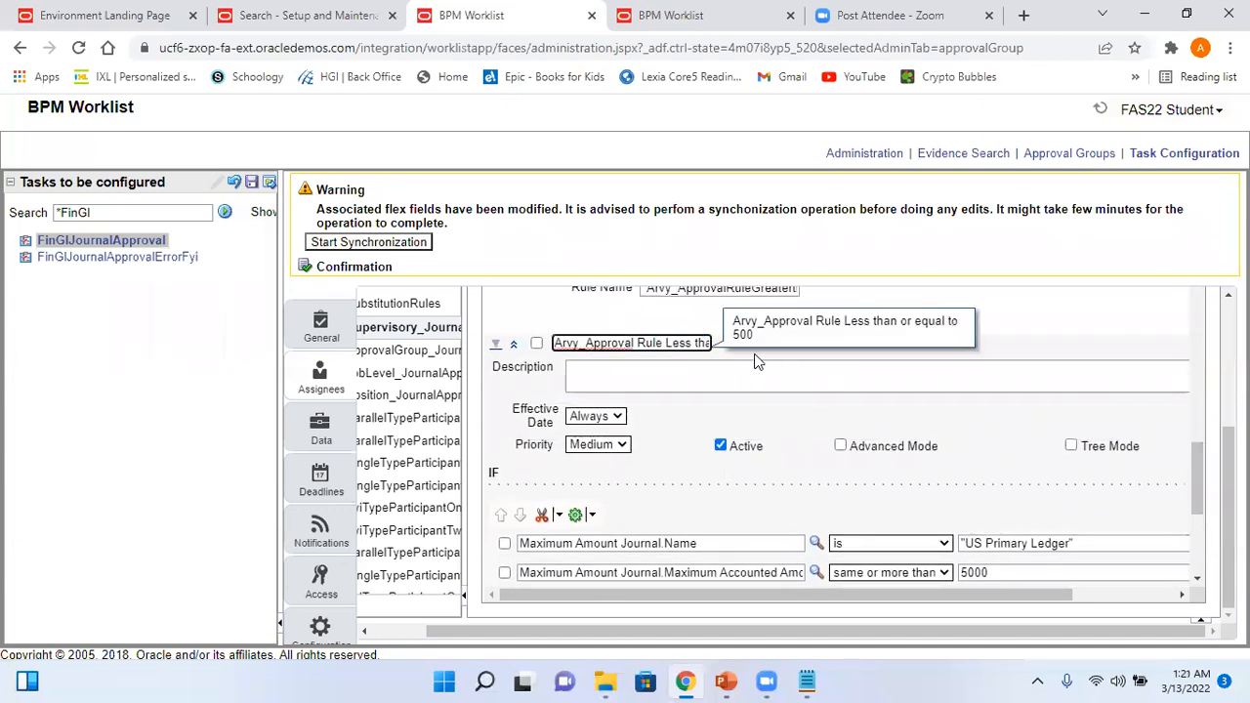
pyautogui.moveTo(676, 341); pyautogui.dragTo(726, 351)
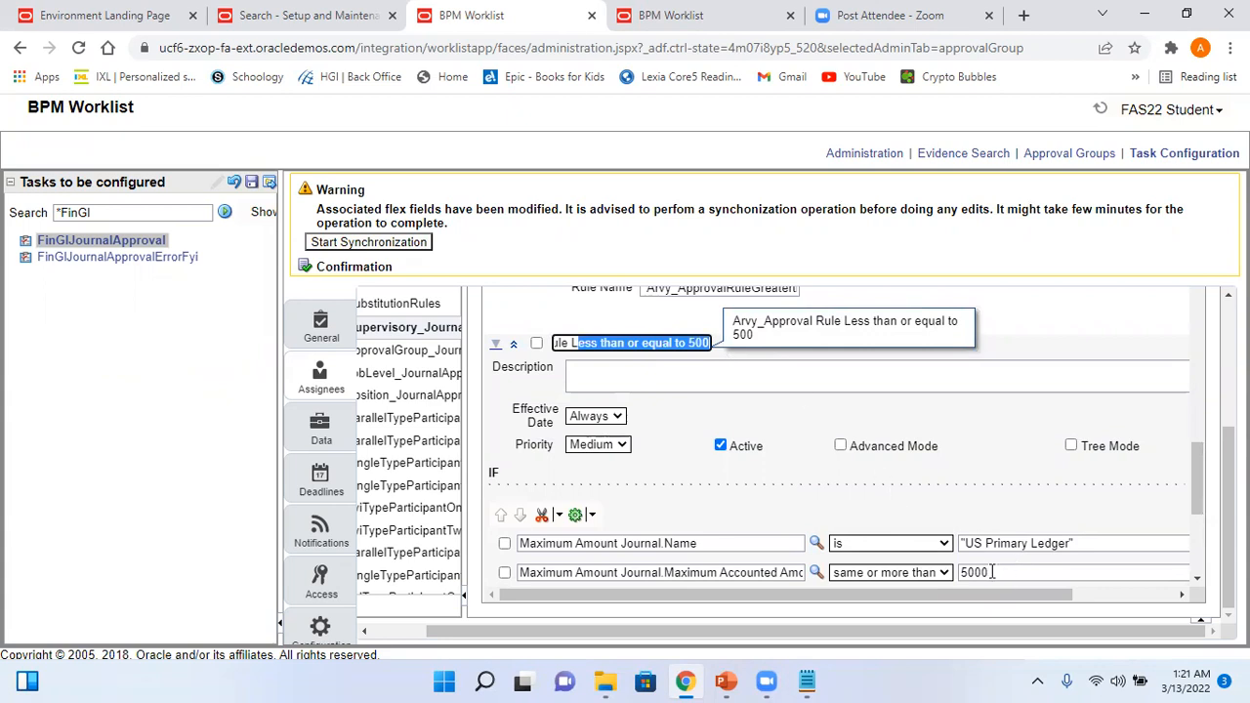
pyautogui.moveTo(1197, 500); pyautogui.dragTo(1197, 472)
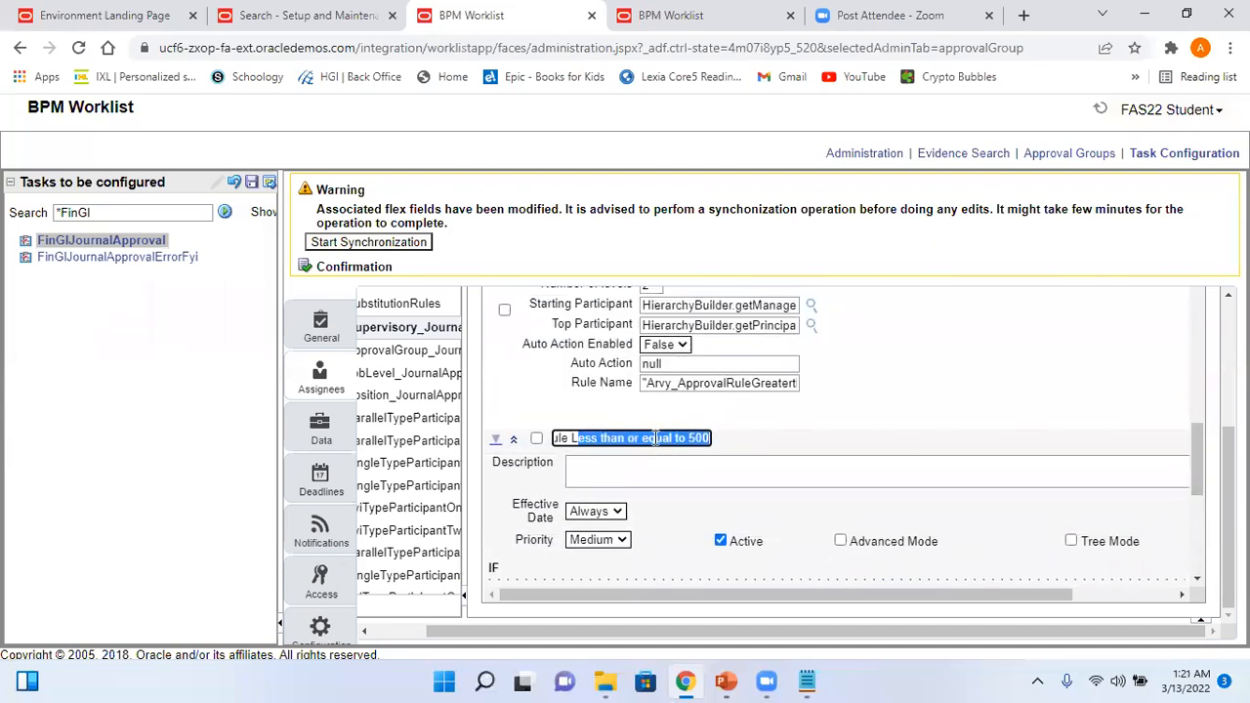
pyautogui.moveTo(1211, 476); pyautogui.dragTo(1203, 446)
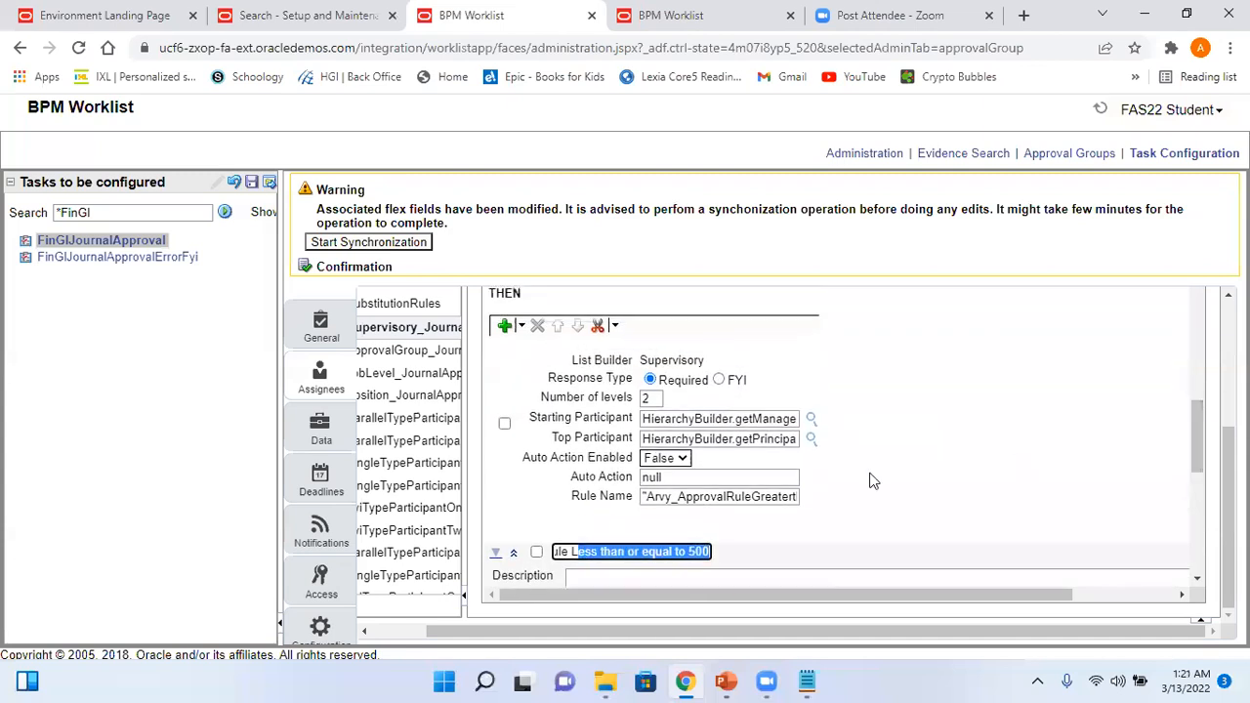
pyautogui.click(514, 556)
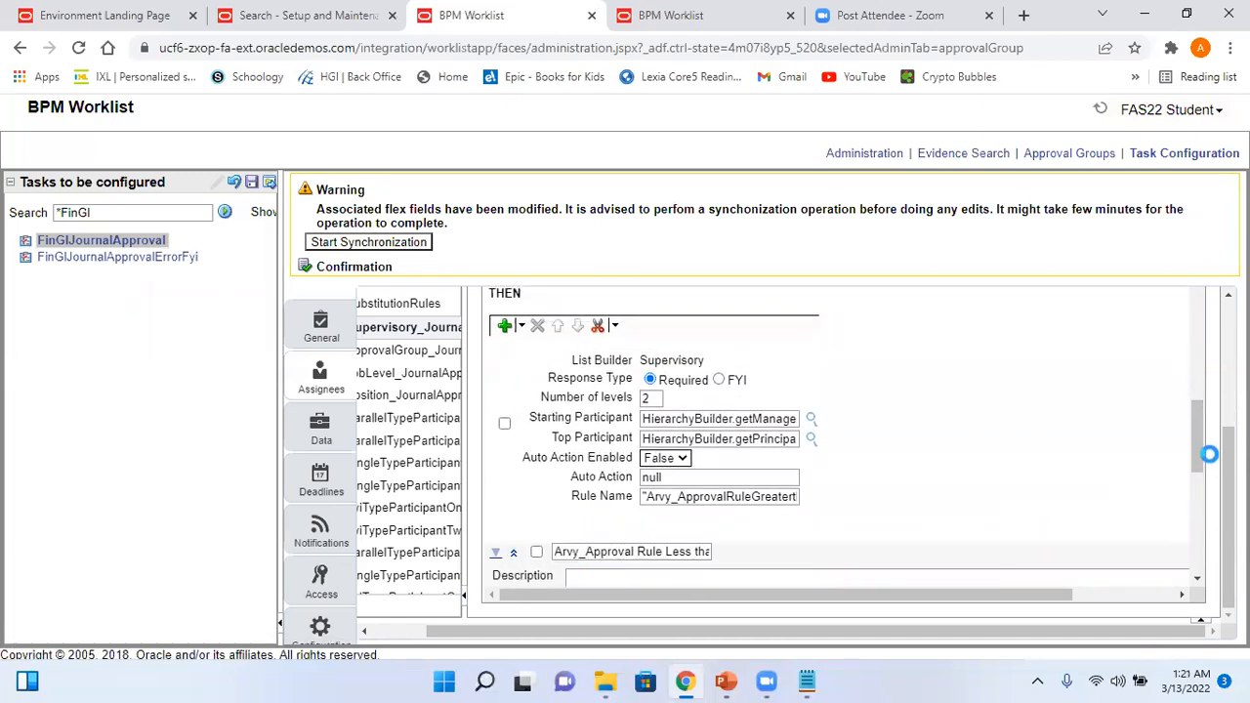
pyautogui.moveTo(1195, 443); pyautogui.dragTo(1193, 399)
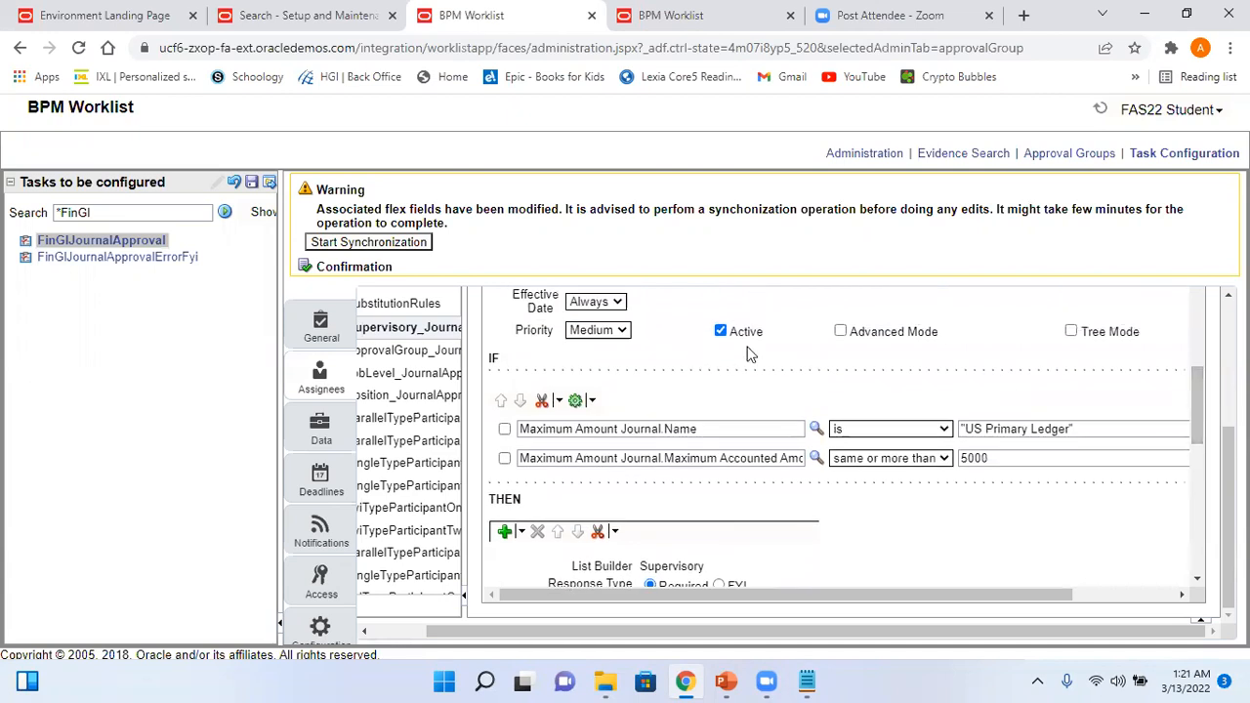
pyautogui.moveTo(1197, 339); pyautogui.dragTo(1188, 282)
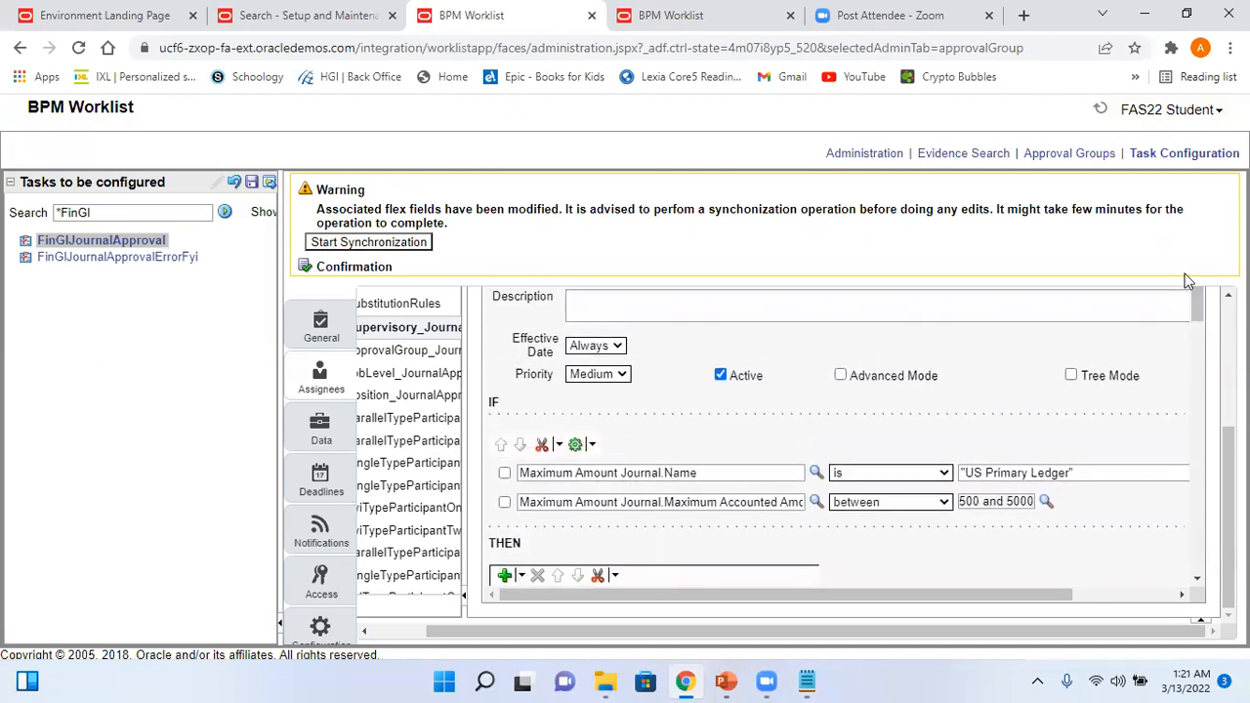
pyautogui.moveTo(1228, 508); pyautogui.dragTo(1228, 424)
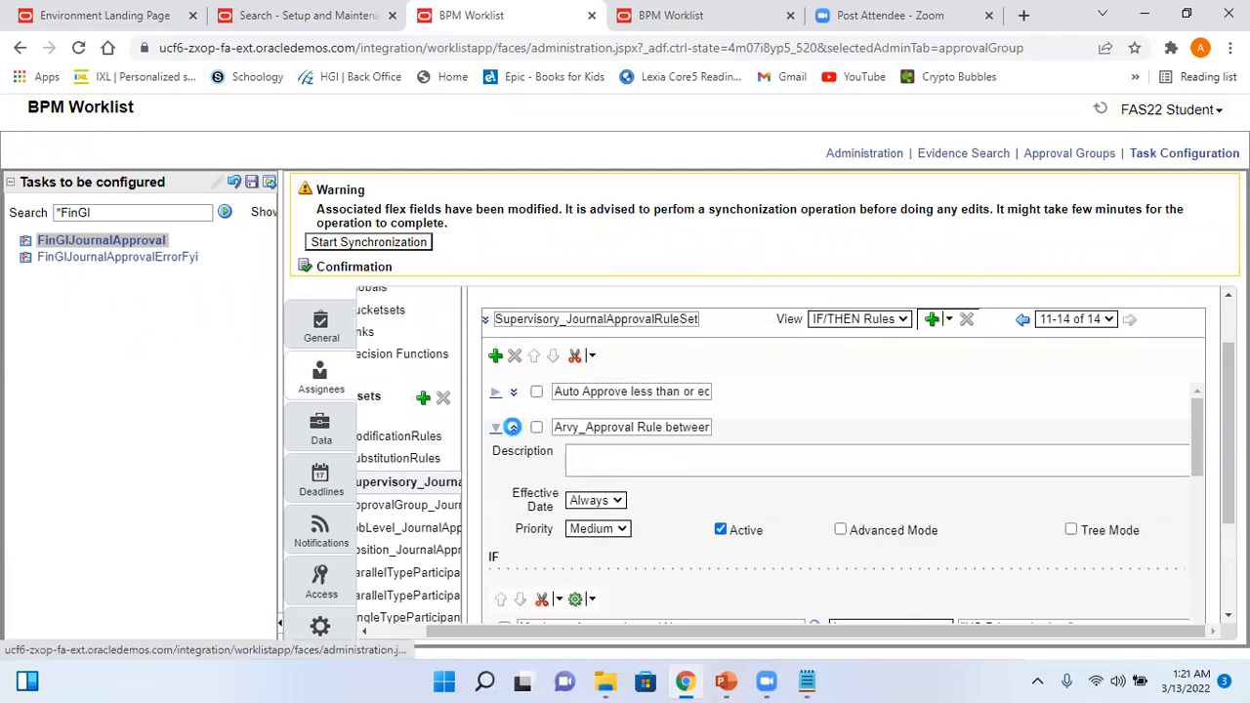
# - Collapse the between 500 and 5000 and Greater than 5000 rules to reach the Less than or equal to 500 rule
pyautogui.click(512, 427)
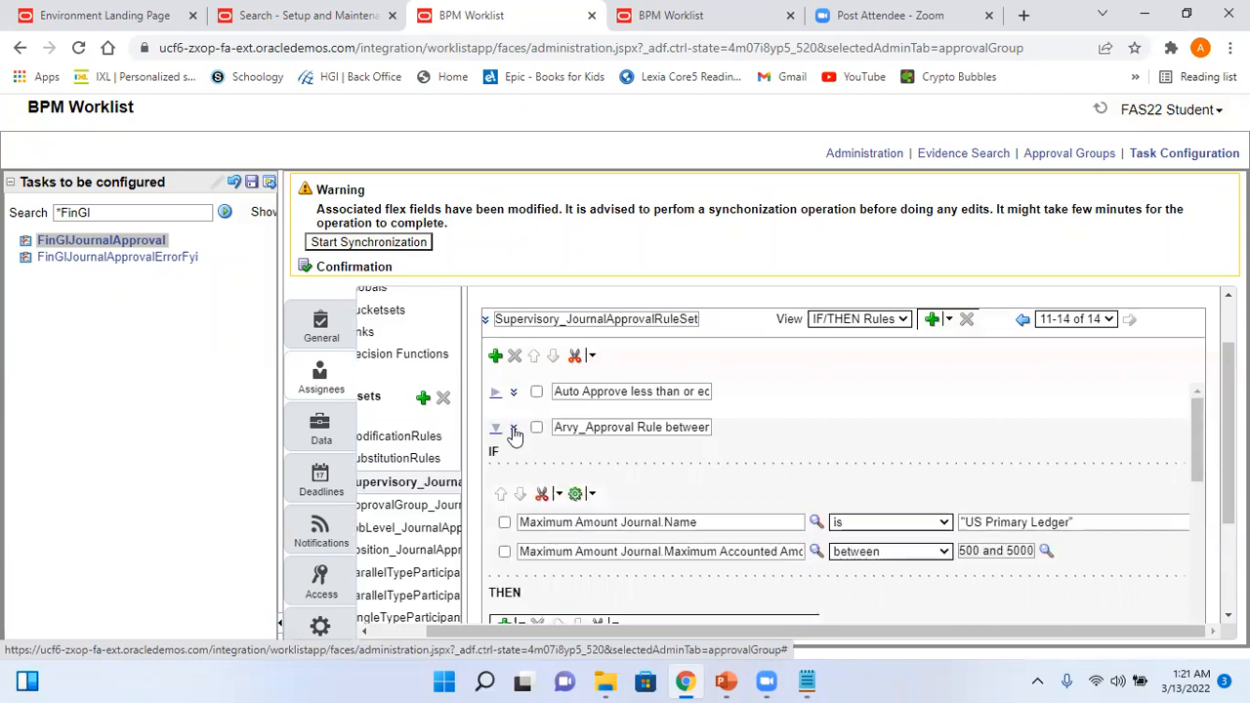
pyautogui.click(496, 431)
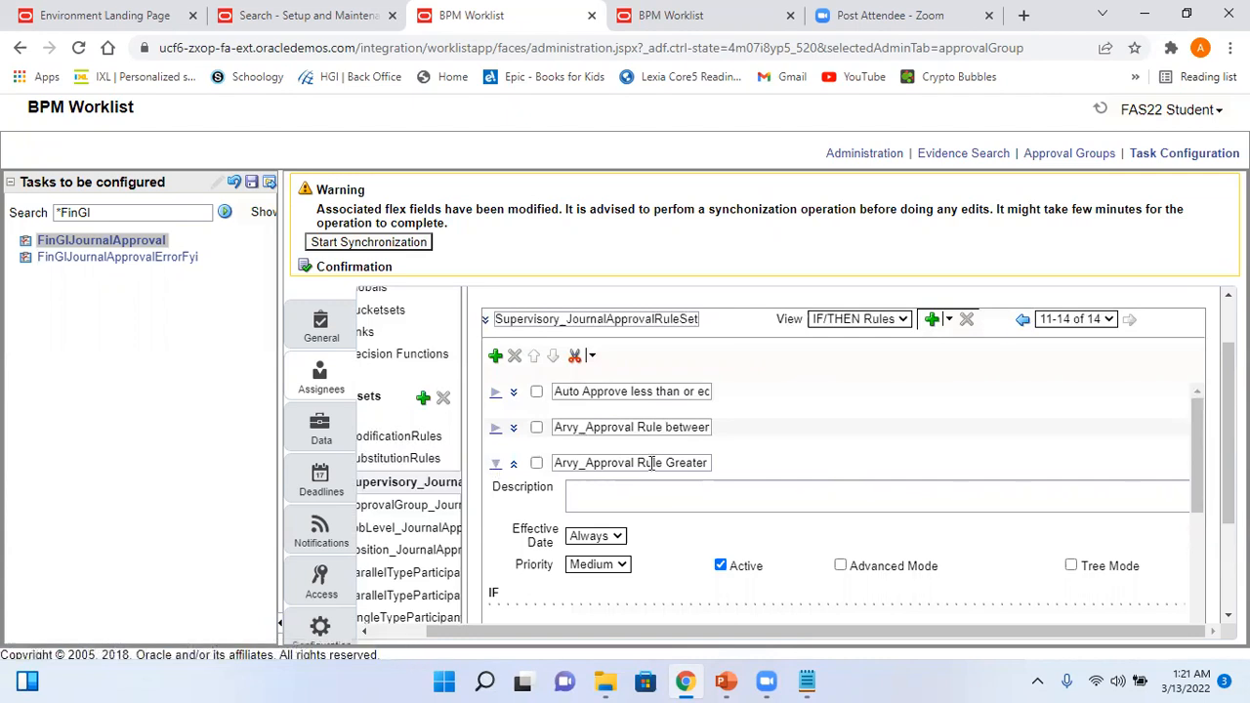
pyautogui.moveTo(648, 463); pyautogui.dragTo(732, 475)
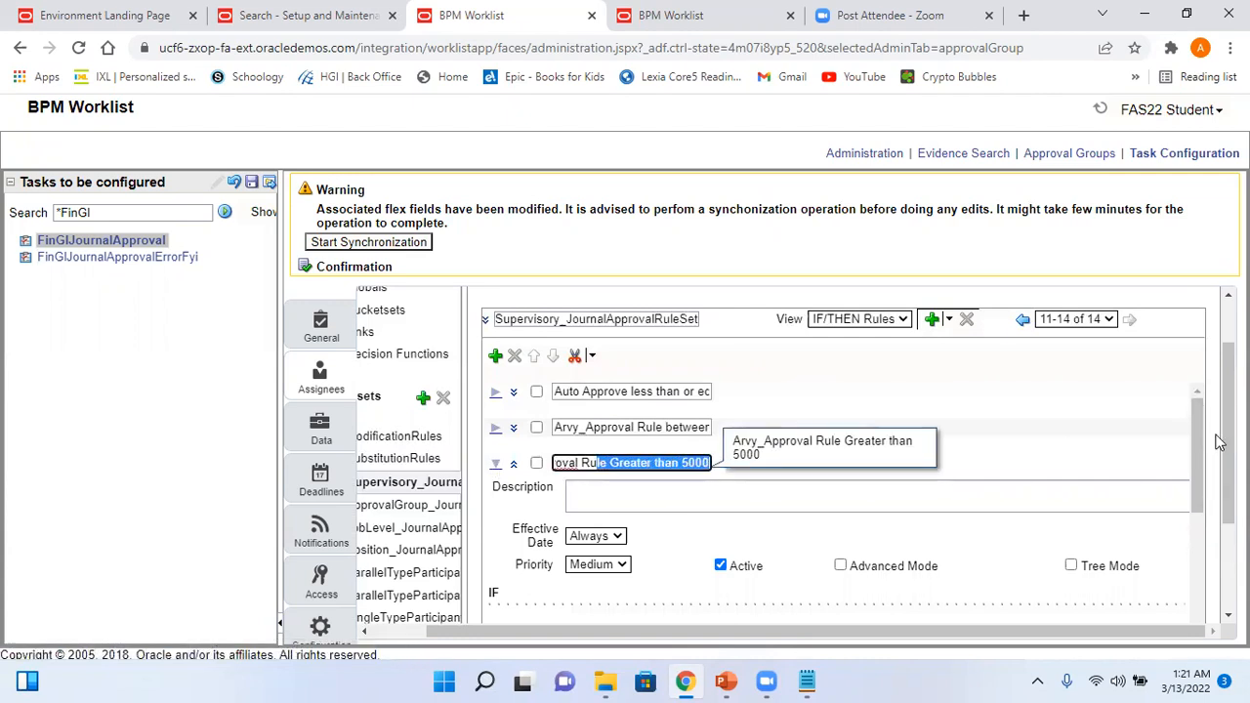
pyautogui.moveTo(1204, 440)
pyautogui.mouseDown()
pyautogui.moveTo(1208, 488)
pyautogui.moveTo(1204, 420)
pyautogui.mouseUp()
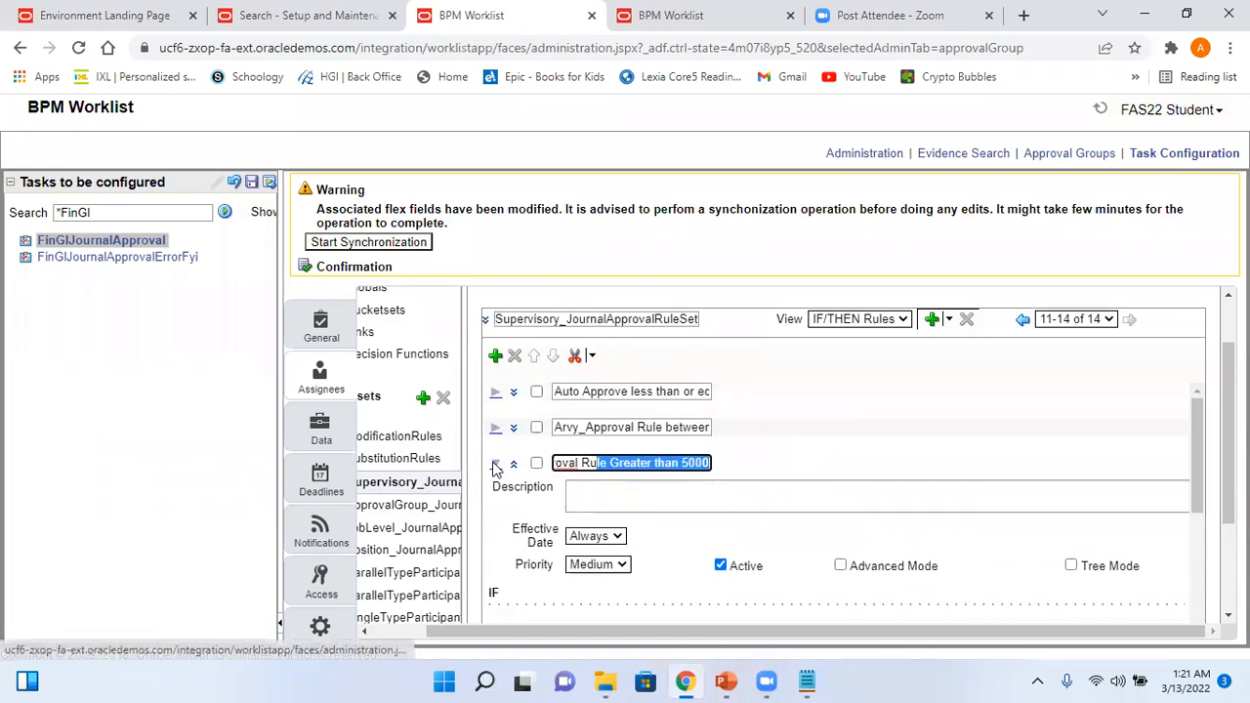
pyautogui.click(494, 465)
pyautogui.moveTo(618, 499); pyautogui.dragTo(740, 527)
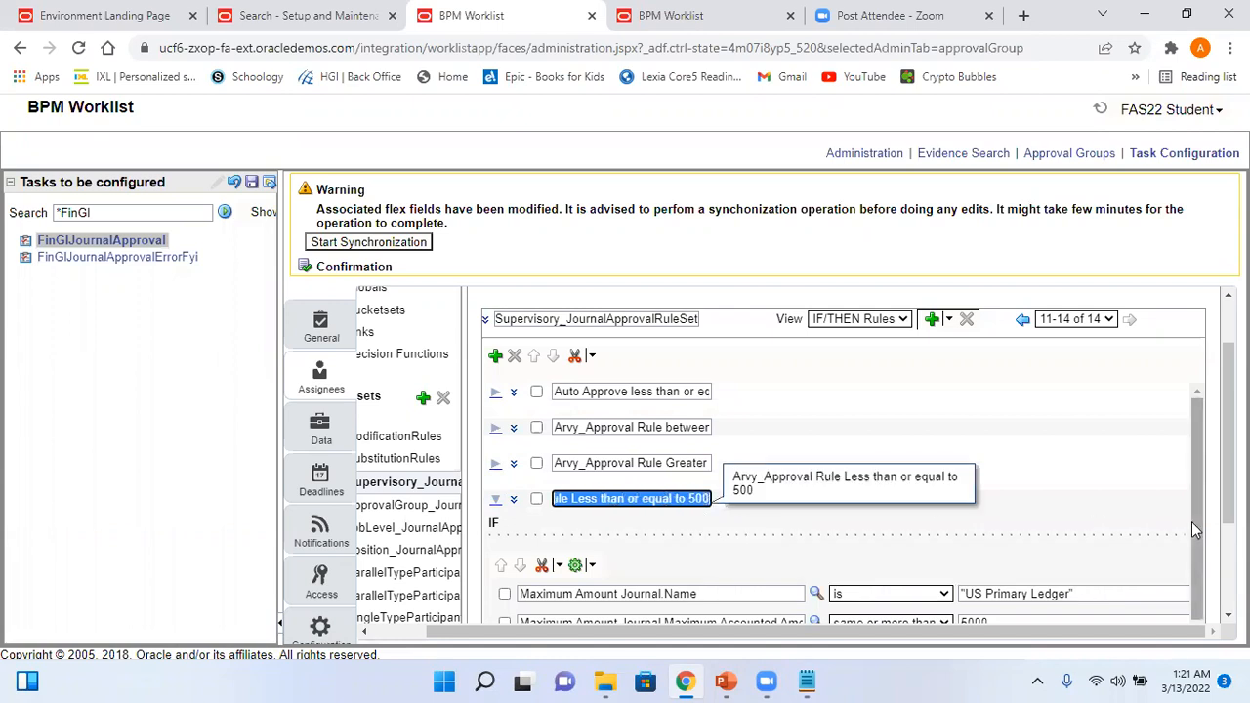
pyautogui.moveTo(1228, 466); pyautogui.dragTo(1228, 524)
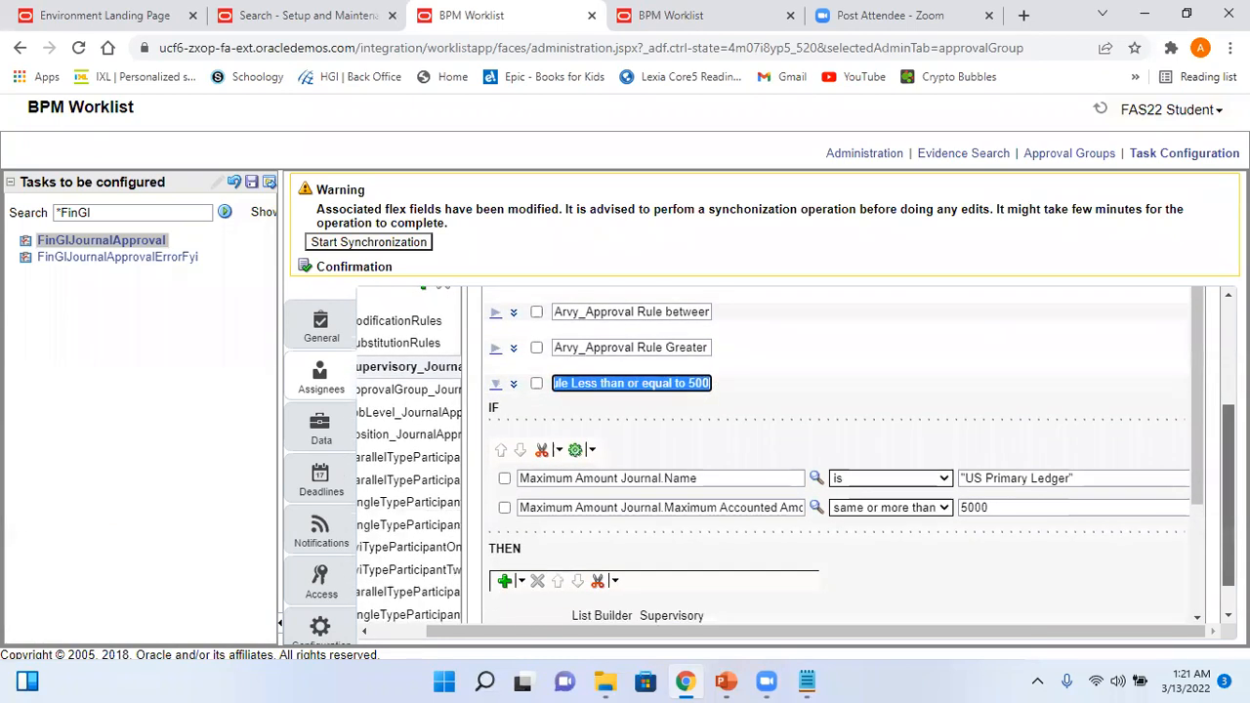
# - Change the rule's amount condition from 5000 or more to same or less than 500
pyautogui.click(944, 508)
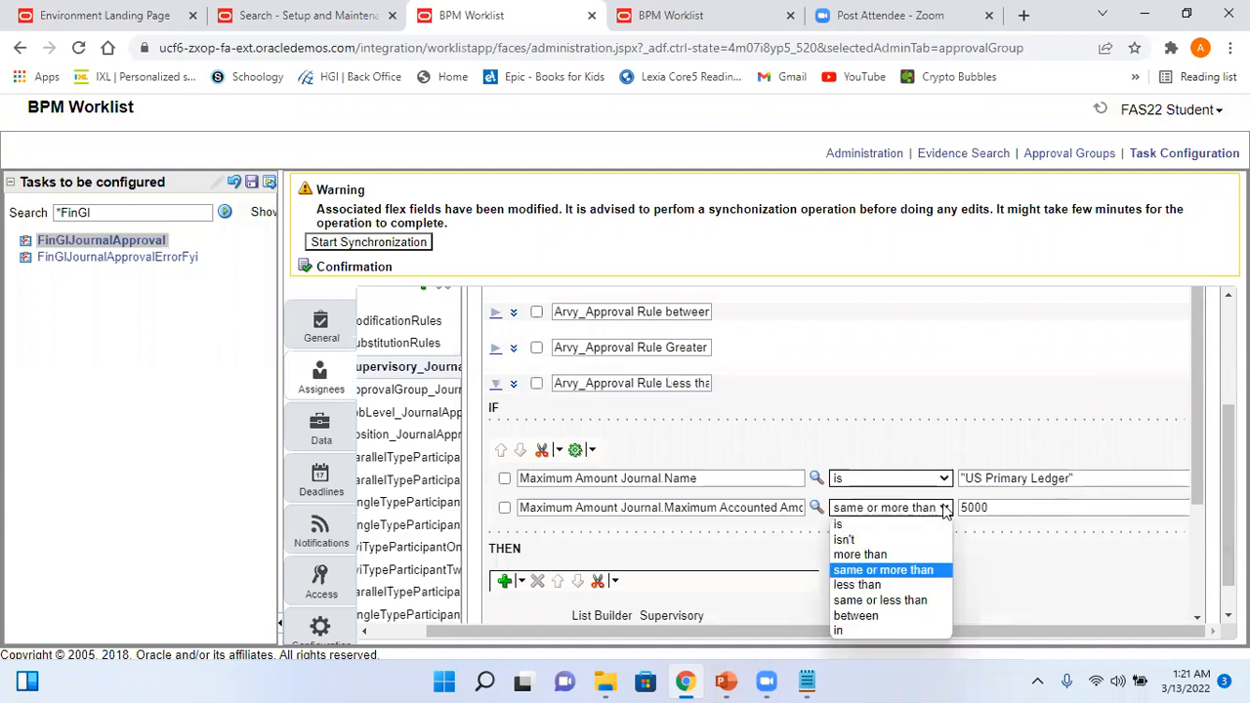
pyautogui.click(909, 600)
pyautogui.click(998, 508)
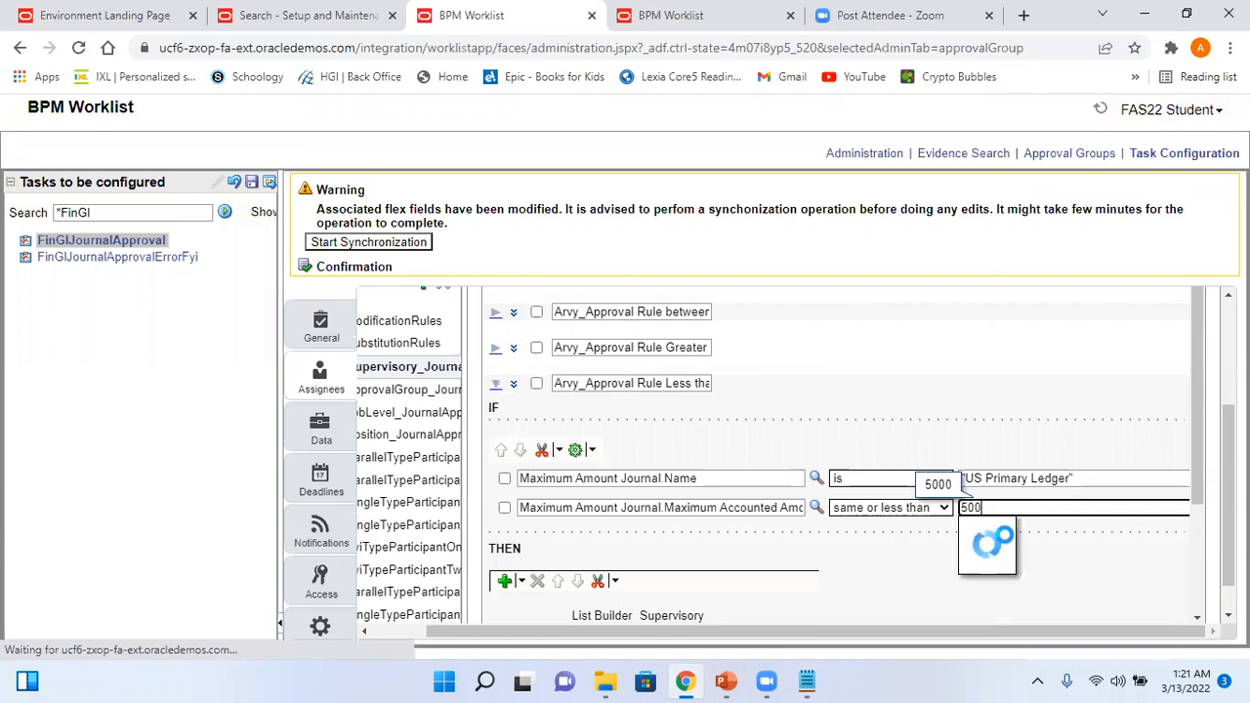
pyautogui.click(1049, 560)
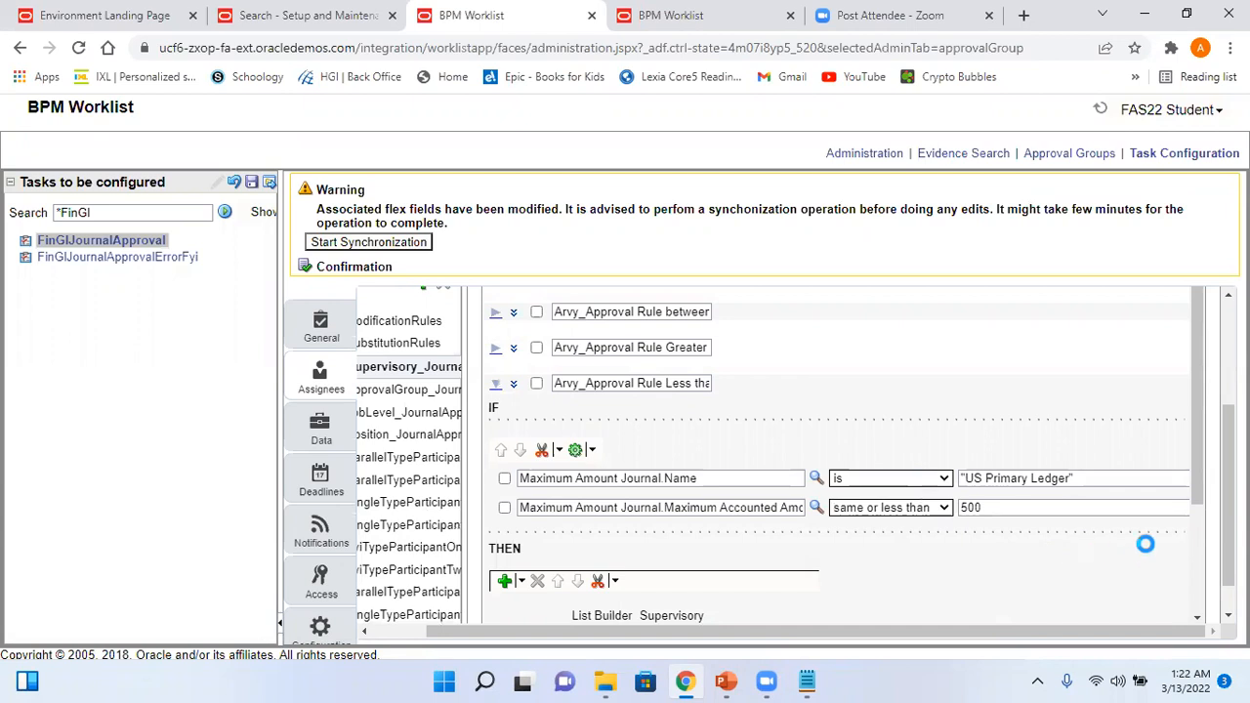
# - Check the IF conditions and copy the rule name 'Arvy_Approval Rule Less than or equal to 500'
pyautogui.moveTo(1197, 480); pyautogui.dragTo(1216, 590)
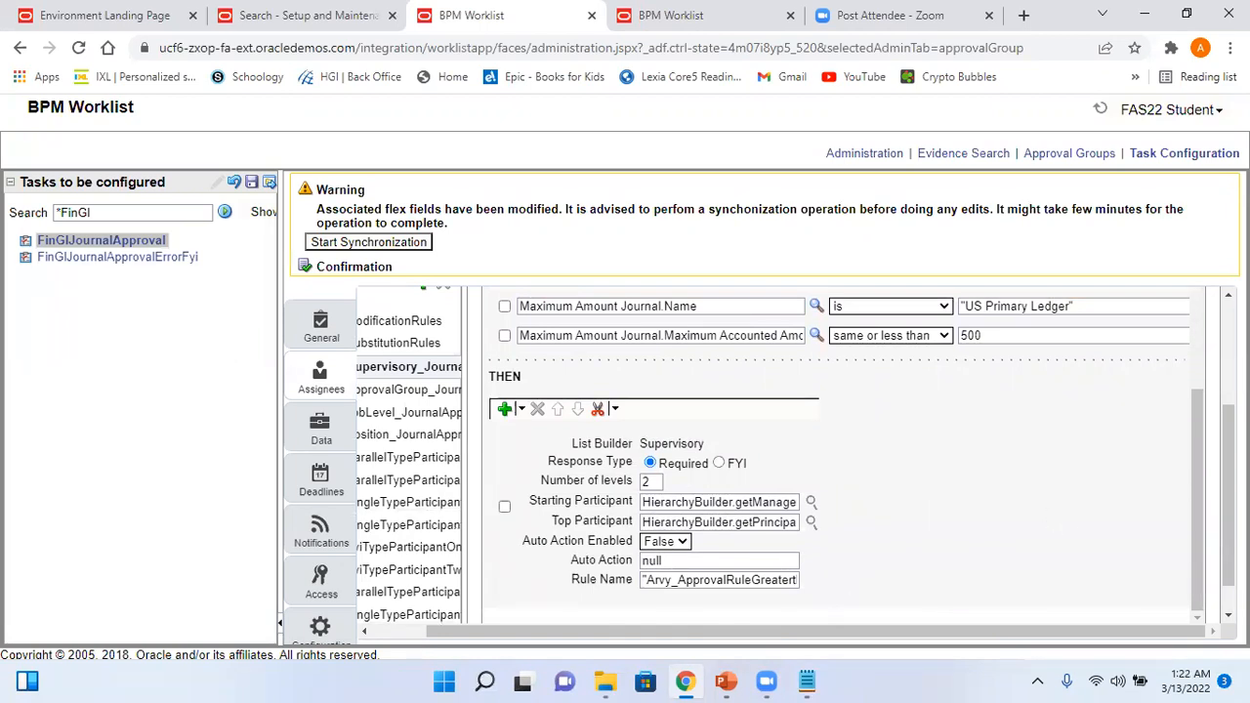
pyautogui.scroll(3, 839, 459)
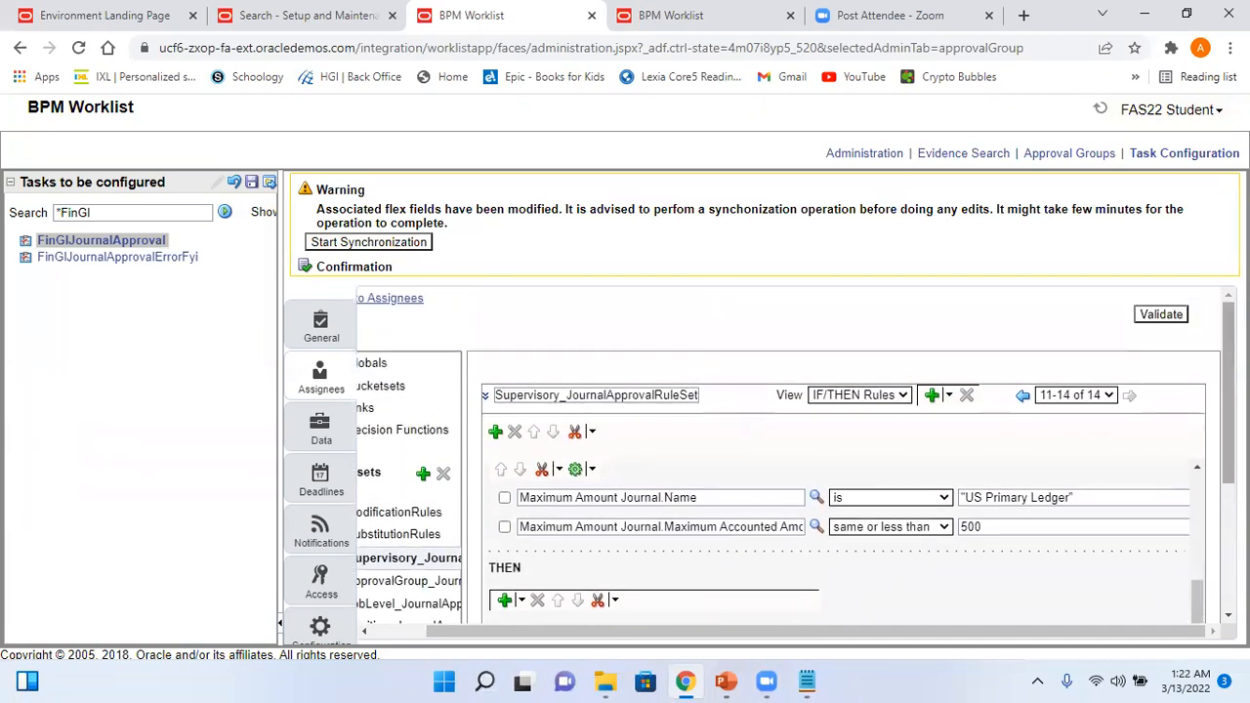
pyautogui.scroll(-3, 840, 459)
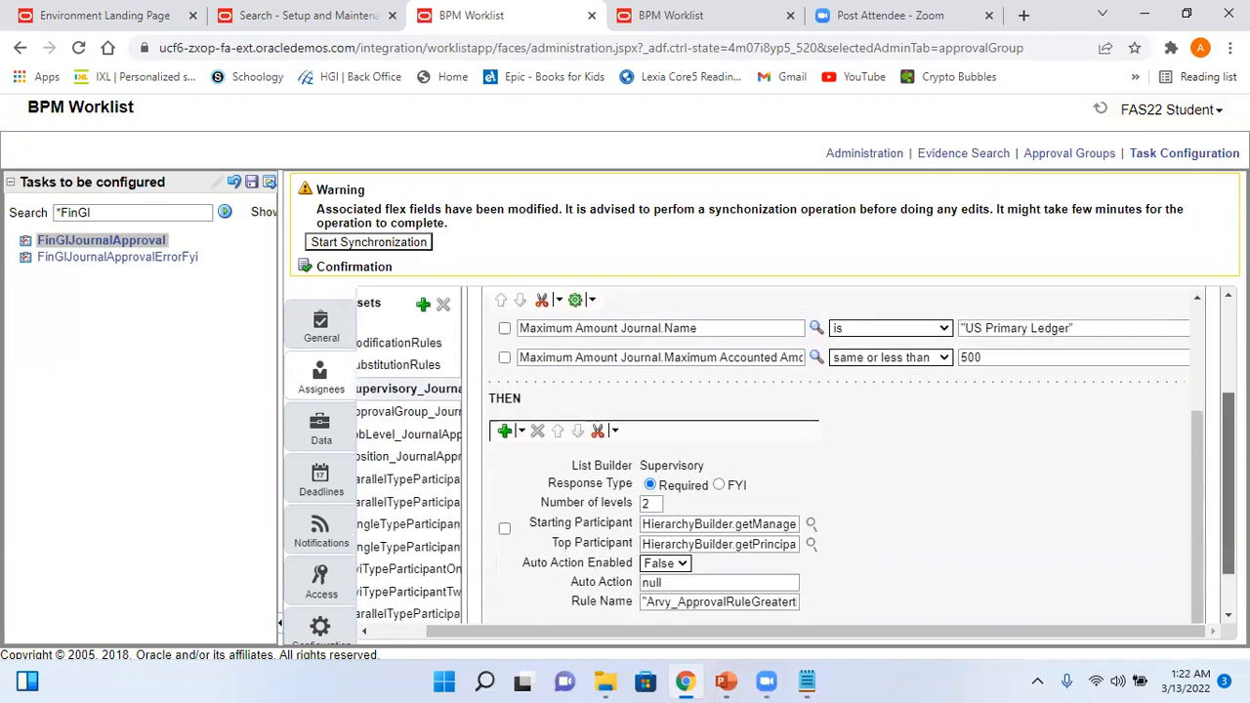
pyautogui.moveTo(1197, 501); pyautogui.dragTo(1199, 422)
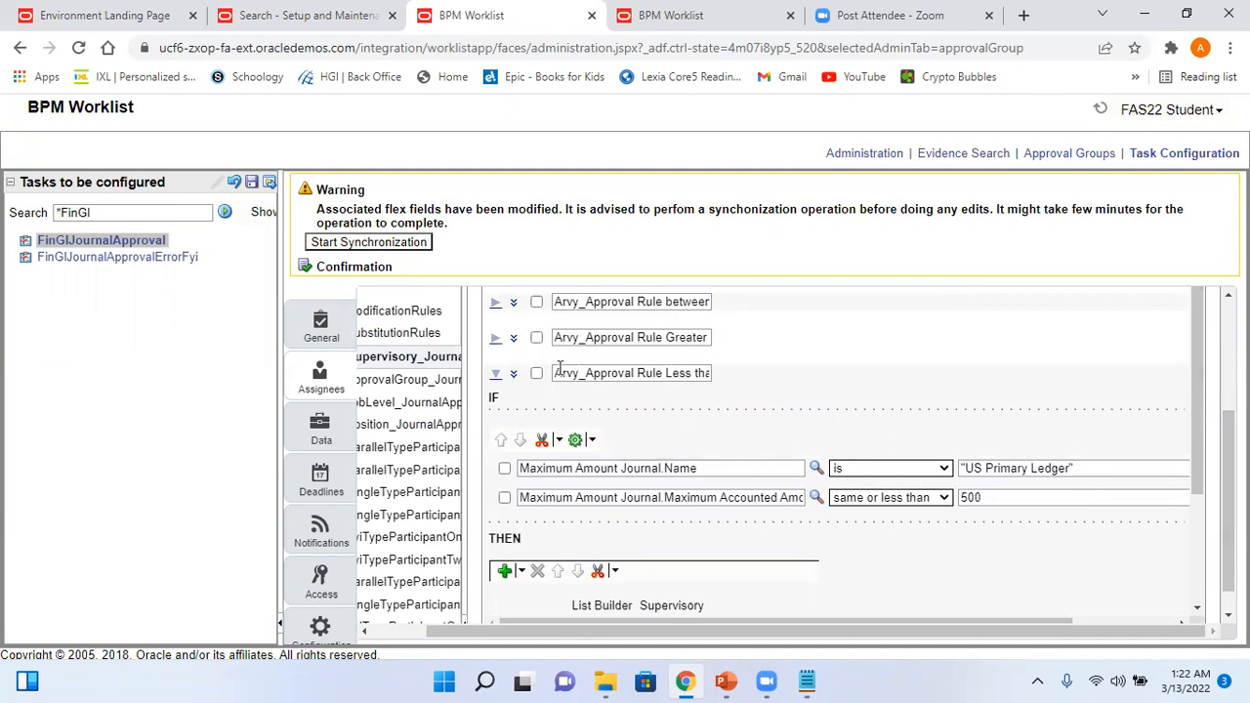
pyautogui.moveTo(553, 369); pyautogui.dragTo(789, 392)
pyautogui.hotkey('ctrl', 'c')
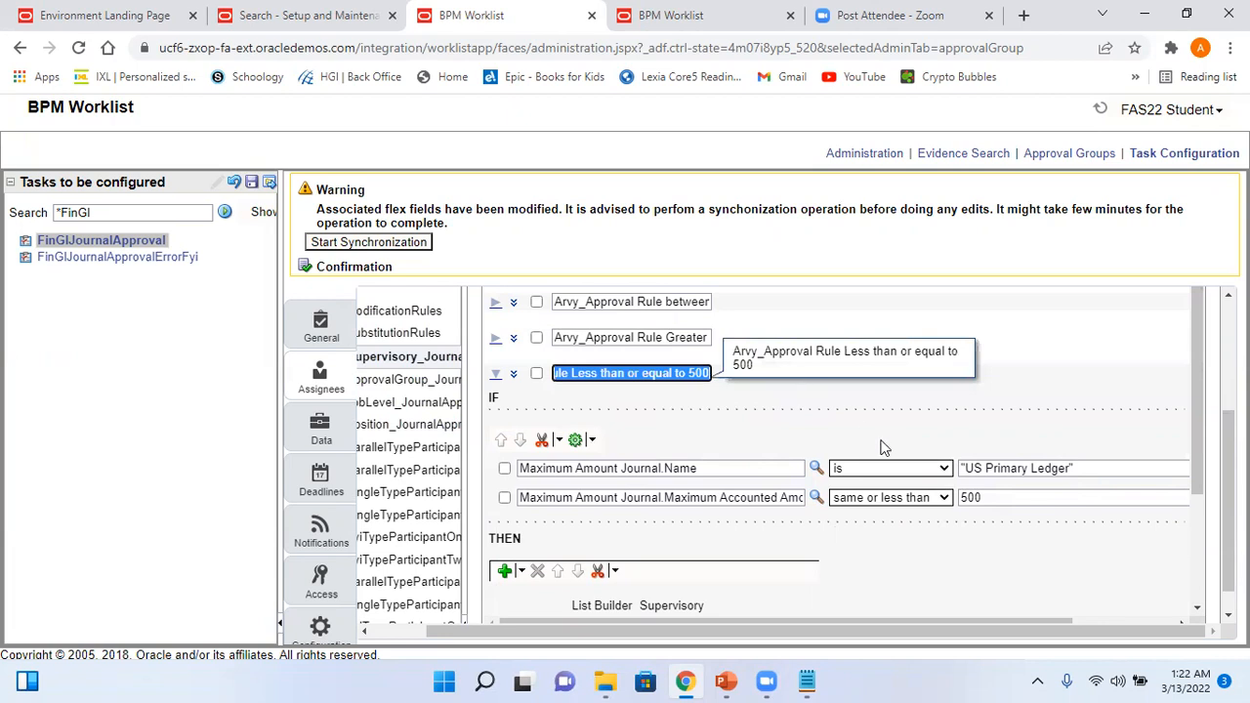
# - Paste the rule name into Notepad, strip its spaces to Arvy_ApprovalRuleLessthanorequalto500, and select it
pyautogui.click(807, 681)
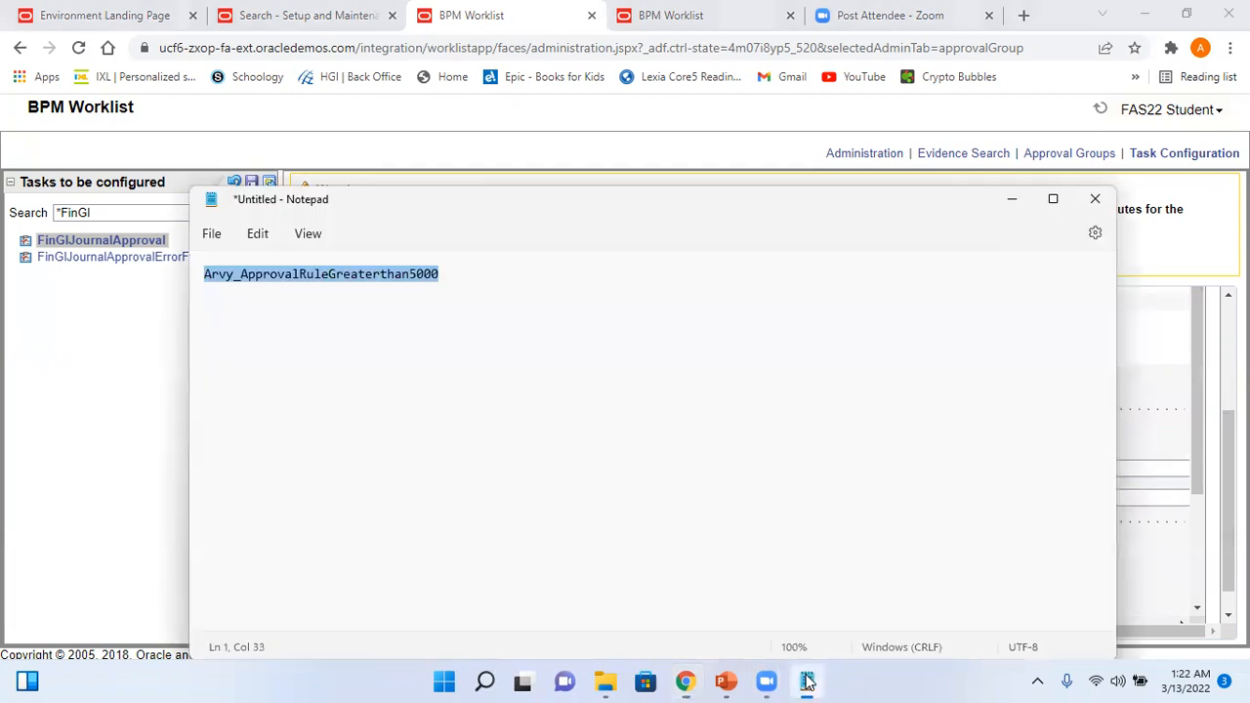
pyautogui.hotkey('ctrl', 'v')
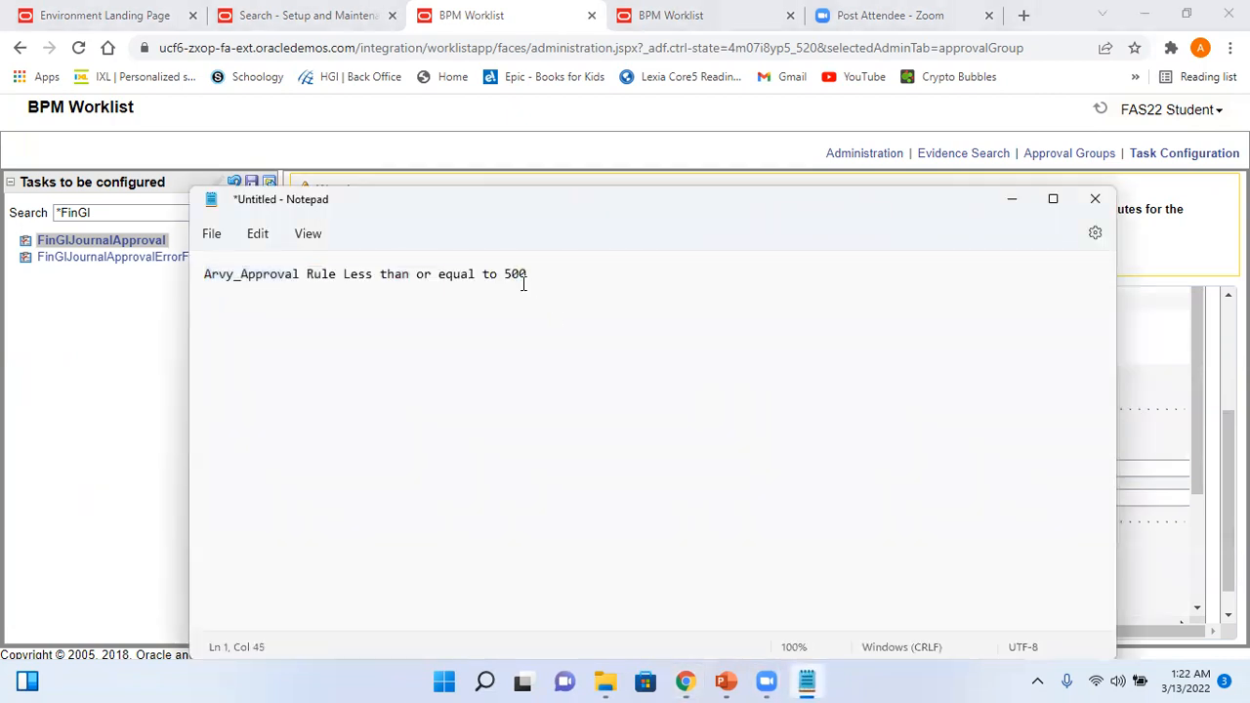
pyautogui.press('Left')
pyautogui.press('BackSpace')
pyautogui.press('Left')
pyautogui.press('BackSpace')
pyautogui.press('Left')
pyautogui.press('BackSpace')
pyautogui.press('BackSpace')
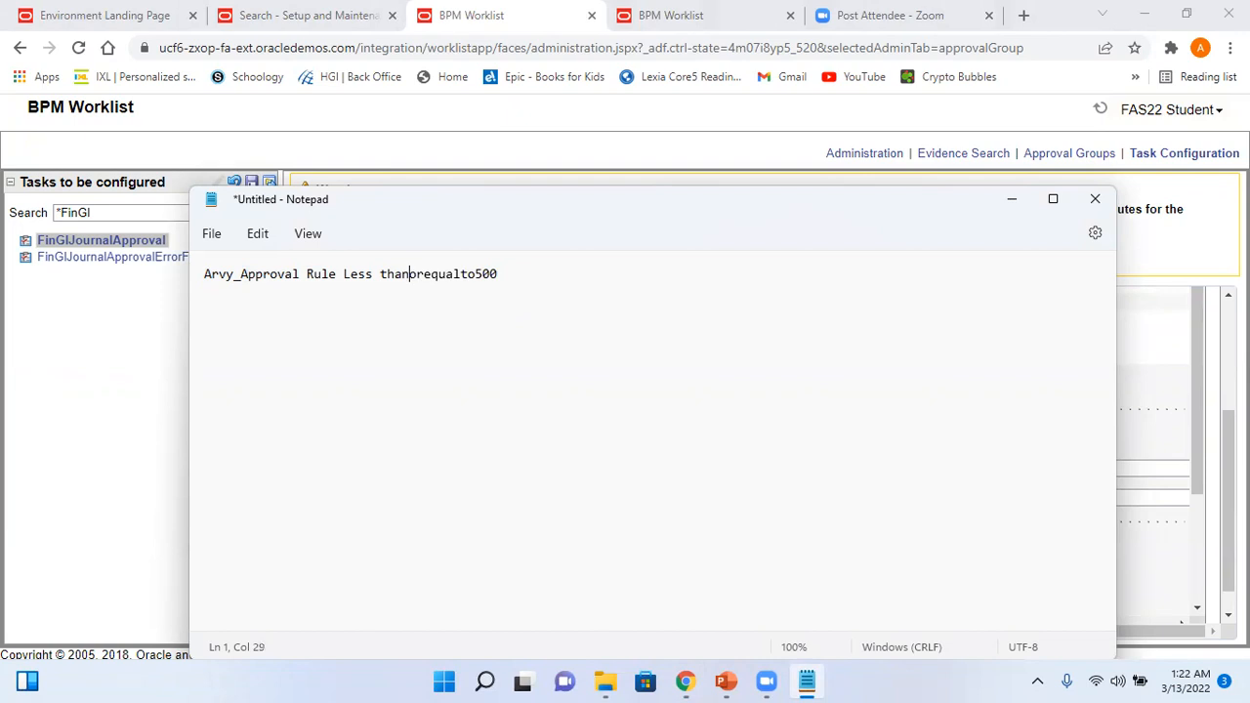
pyautogui.press('BackSpace')
pyautogui.press('Left')
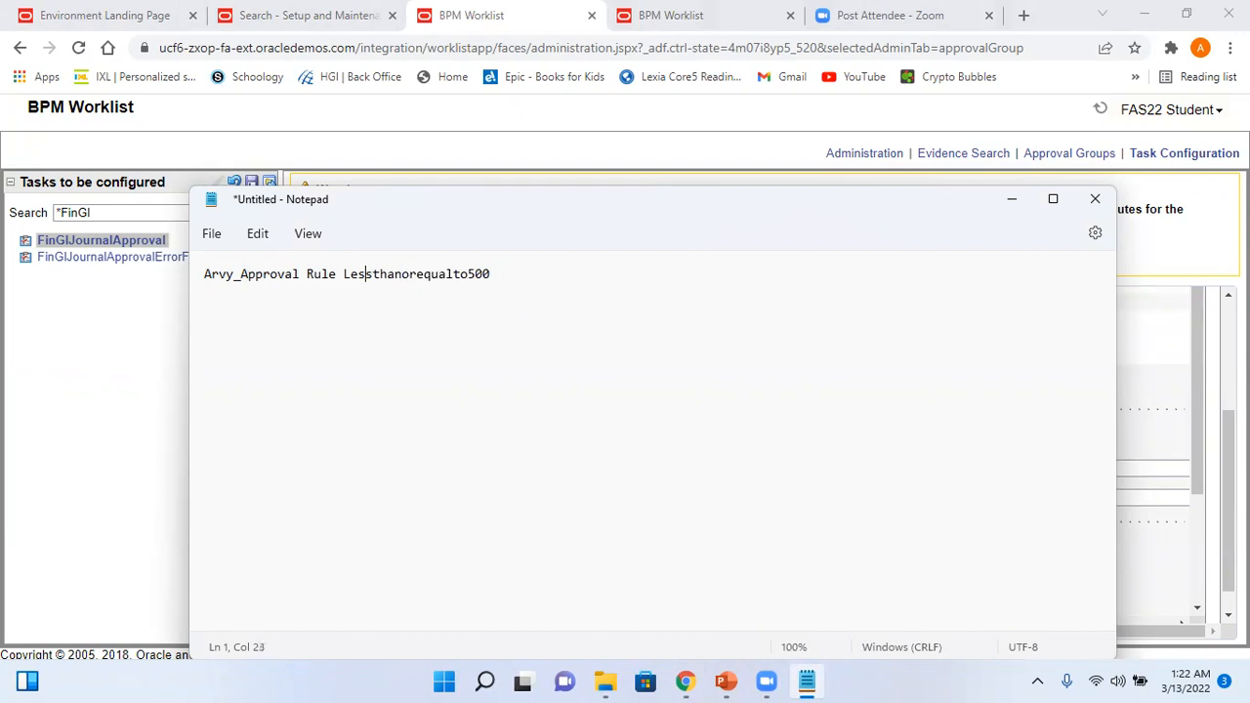
pyautogui.press('BackSpace')
pyautogui.press('BackSpace')
pyautogui.moveTo(487, 272); pyautogui.dragTo(195, 272)
# - In the THEN section set Number of levels to 1, Auto Action Enabled True, Auto Action "APPROVE"
pyautogui.hotkey('alt', 'Tab')
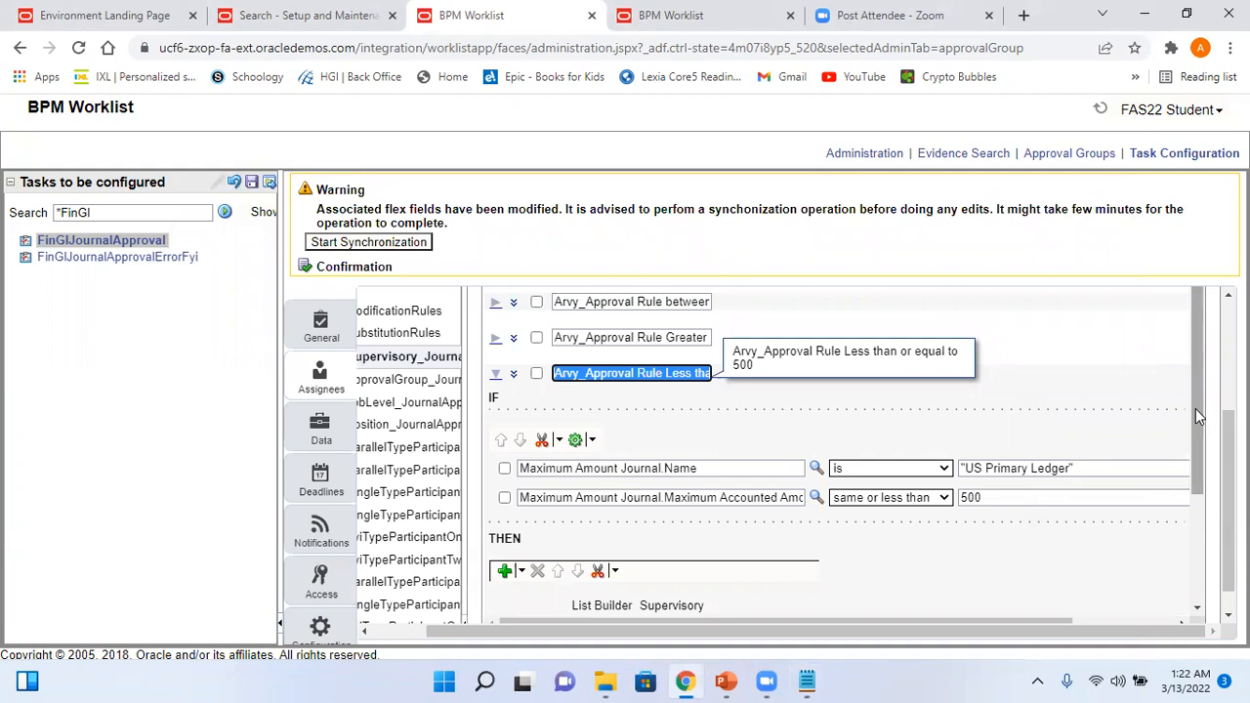
pyautogui.scroll(-3, 1195, 408)
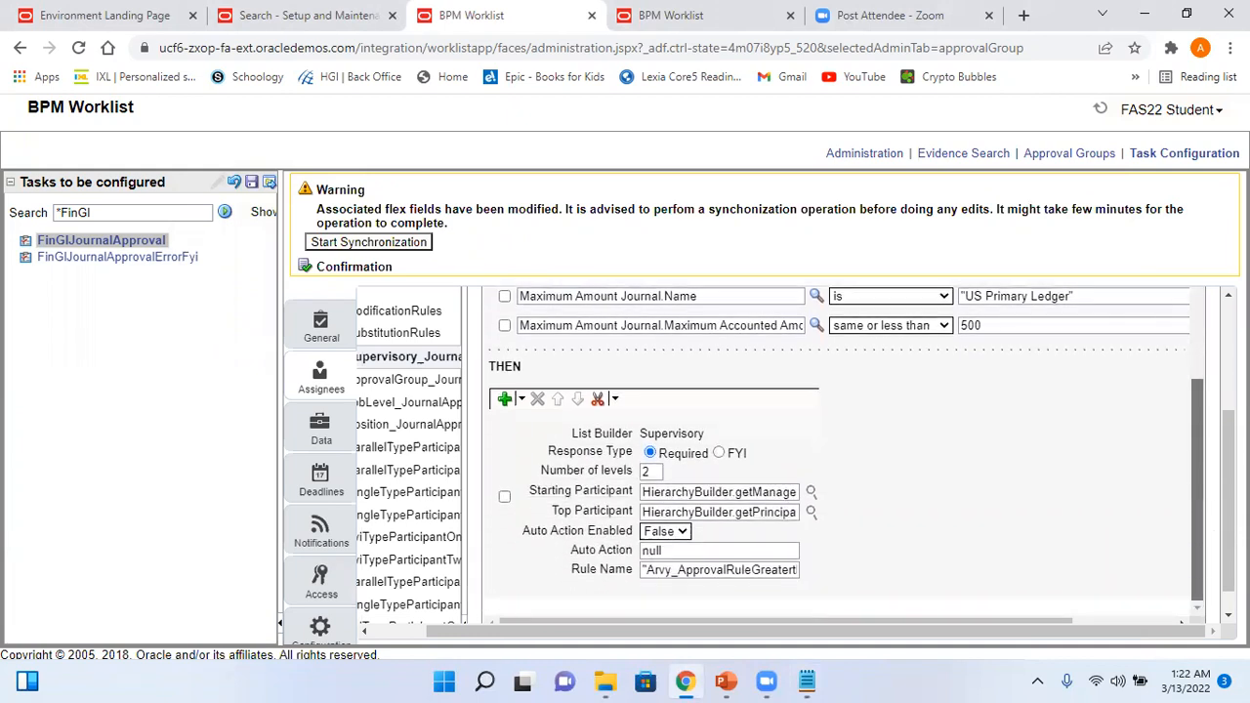
pyautogui.doubleClick(651, 472)
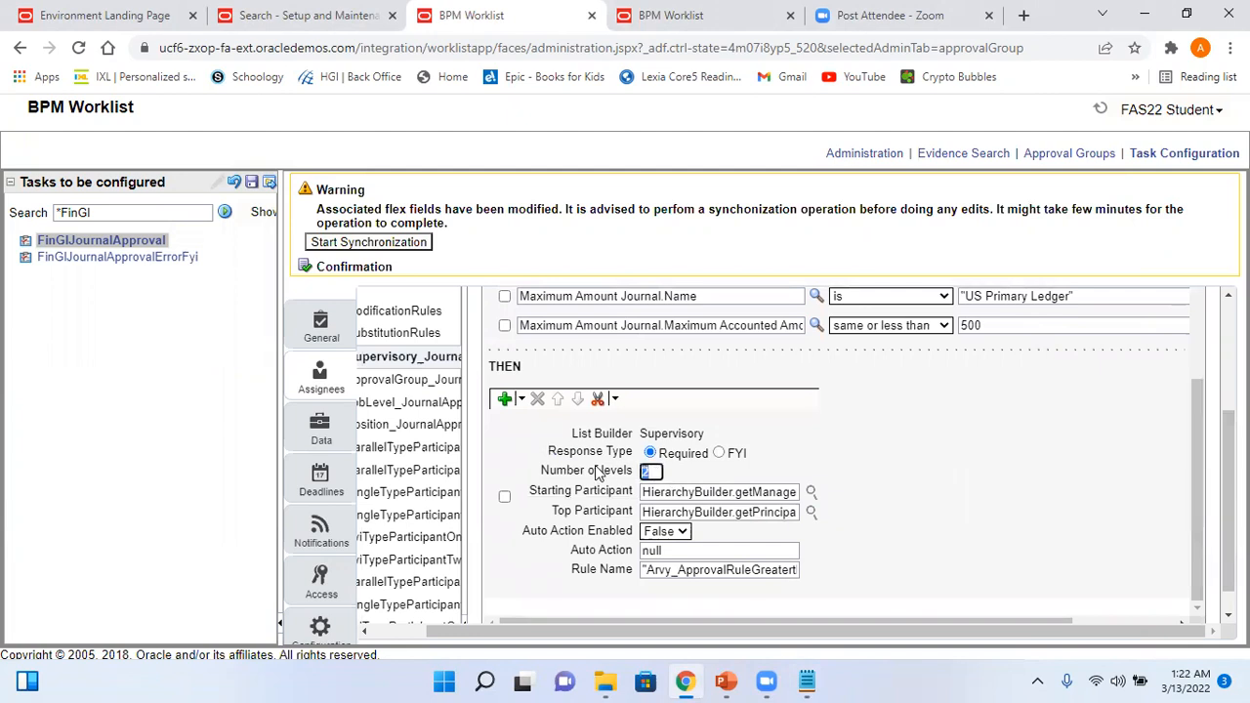
pyautogui.click(680, 532)
pyautogui.click(675, 549)
pyautogui.press('Tab')
pyautogui.write('"A')
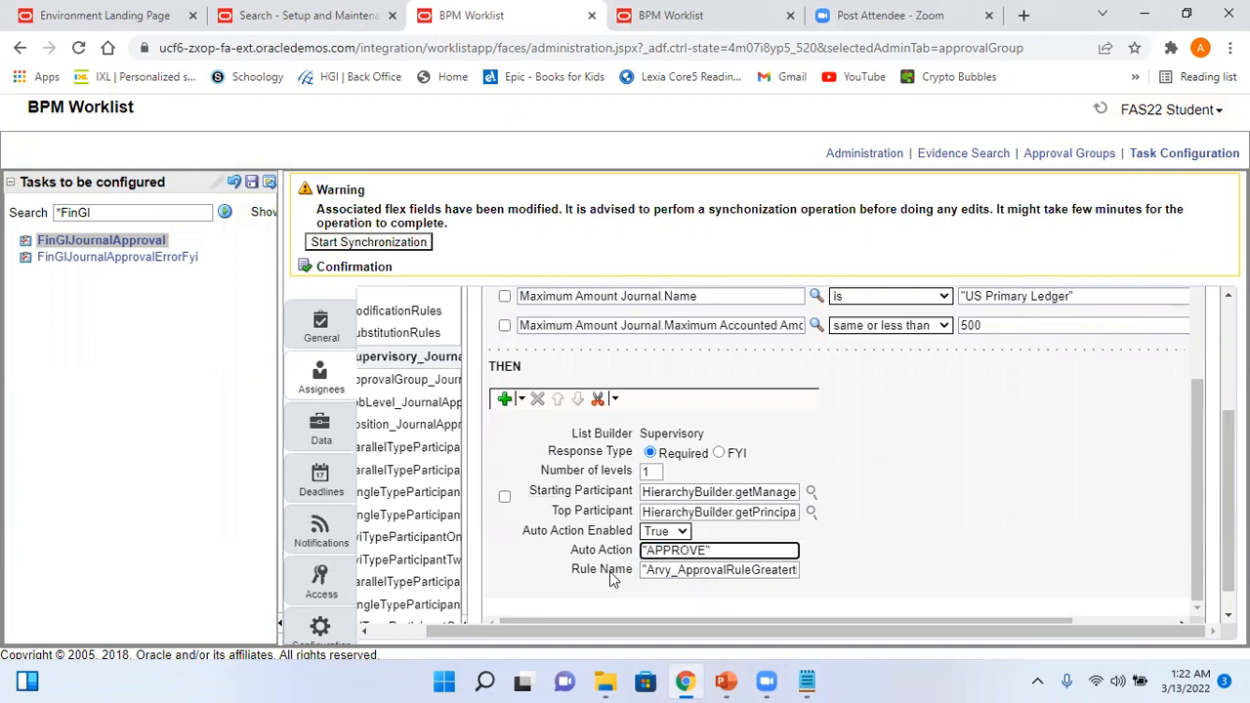
# - Replace the Rule Name with Arvy_ApprovalRuleLessthanorequalto500
pyautogui.click(646, 569)
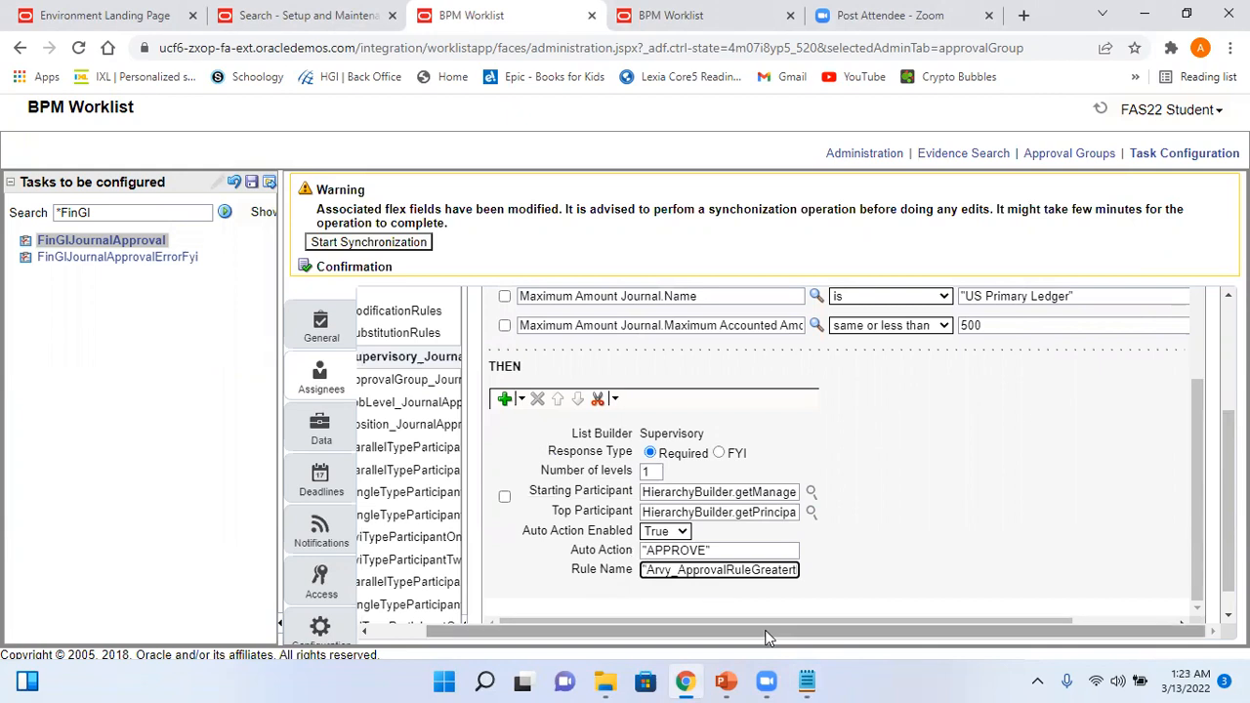
pyautogui.hotkey('shift', 'Right')
pyautogui.hotkey('shift', 'Right')
pyautogui.hotkey('shift', 'Right')
pyautogui.hotkey('shift', 'Right')
pyautogui.hotkey('shift', 'Right')
pyautogui.hotkey('shift', 'Right')
pyautogui.hotkey('shift', 'Right')
pyautogui.hotkey('shift', 'Right')
pyautogui.hotkey('shift', 'Right')
pyautogui.hotkey('shift', 'Right')
pyautogui.hotkey('shift', 'Right')
pyautogui.hotkey('shift', 'Right')
pyautogui.hotkey('shift', 'Right')
pyautogui.hotkey('shift', 'Right')
pyautogui.hotkey('shift', 'Right')
pyautogui.hotkey('shift', 'Right')
pyautogui.hotkey('shift', 'Right')
pyautogui.hotkey('shift', 'Right')
pyautogui.hotkey('shift', 'Right')
pyautogui.hotkey('shift', 'Right')
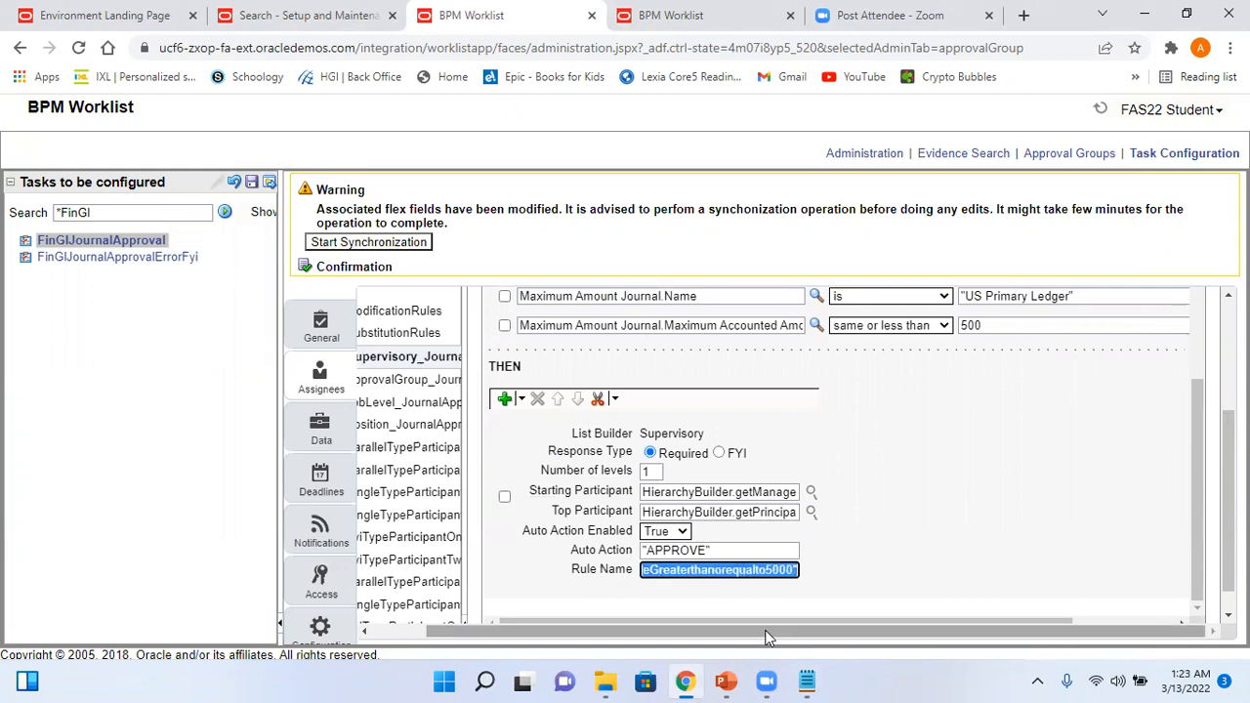
pyautogui.hotkey('ctrl', 'v')
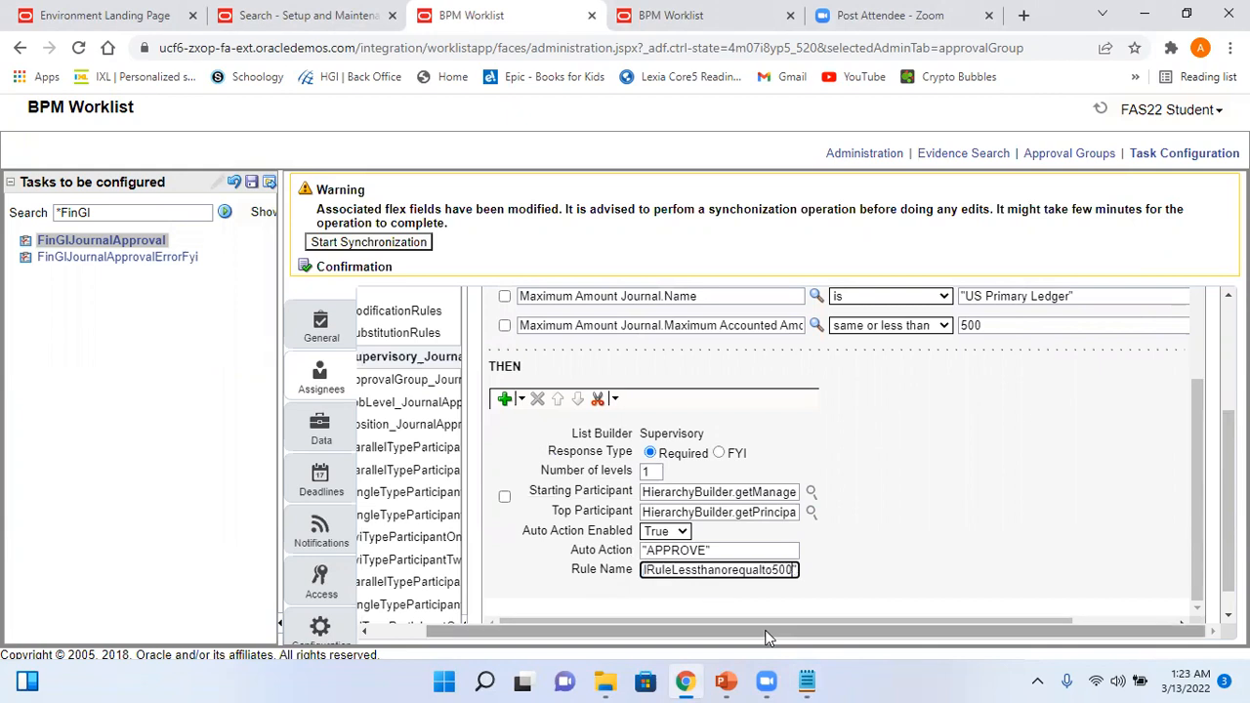
pyautogui.scroll(-1, 1030, 586)
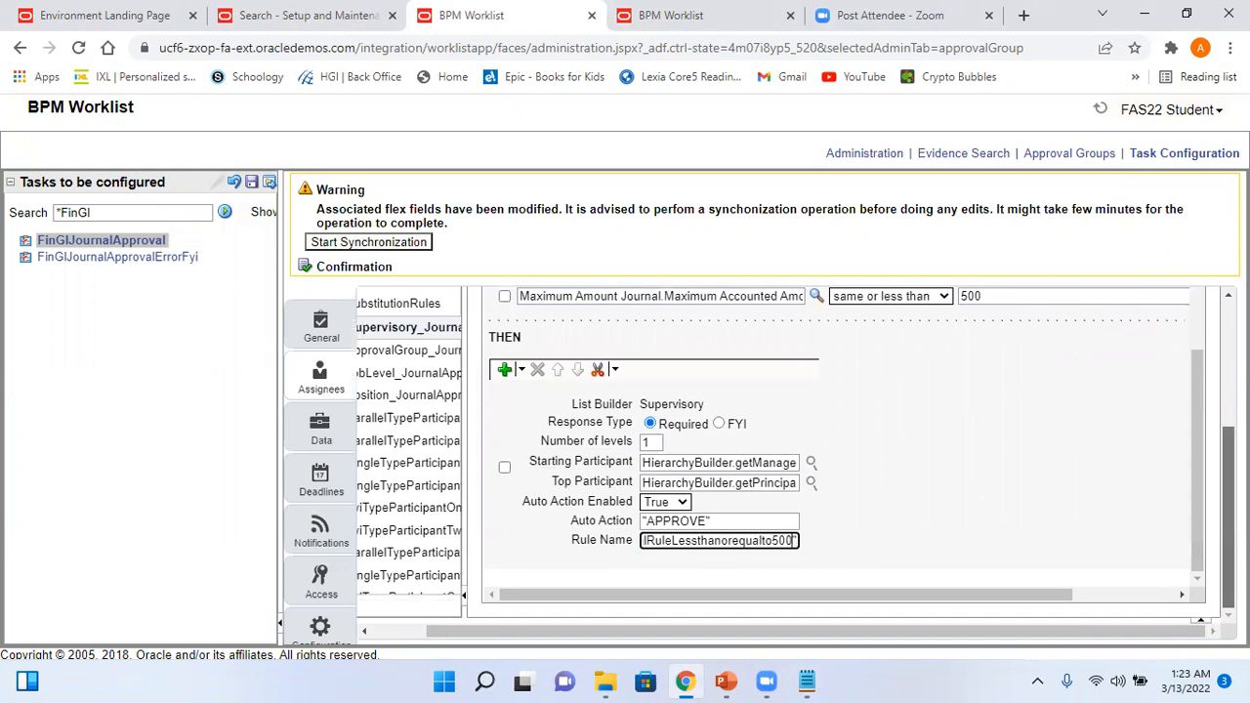
pyautogui.click(1030, 592)
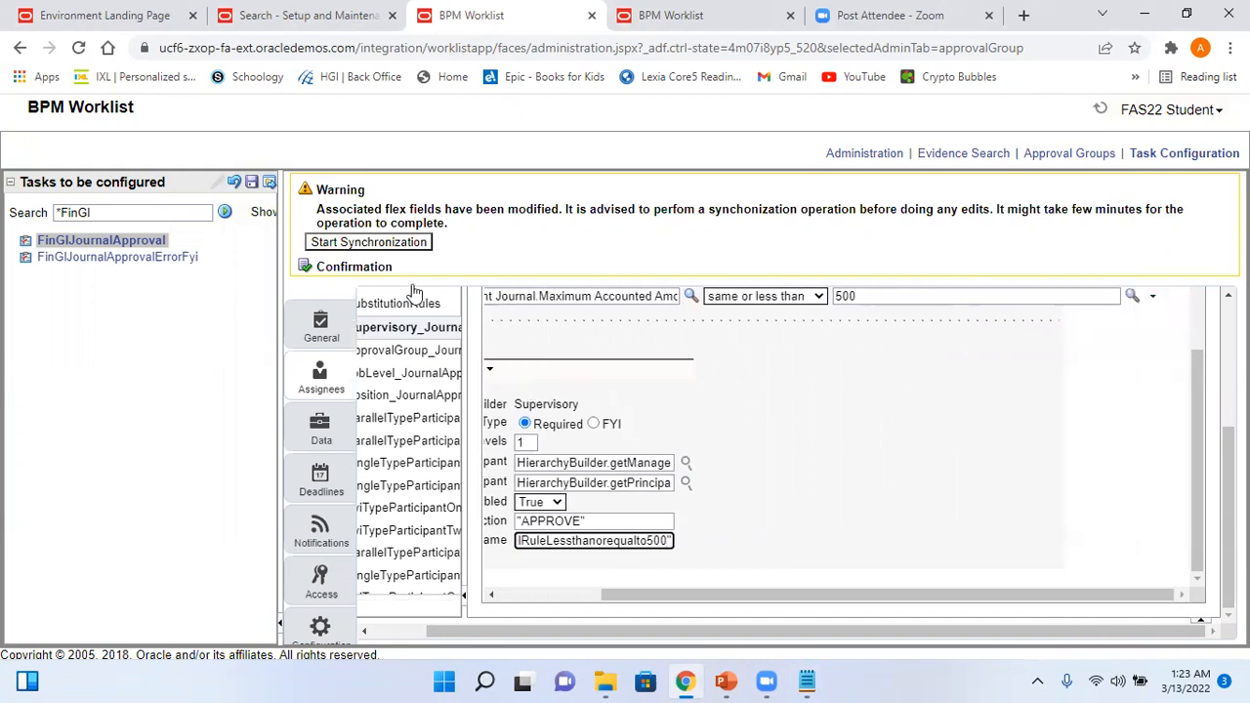
# - Save the FinGlJournalApproval task configuration changes
pyautogui.click(250, 183)
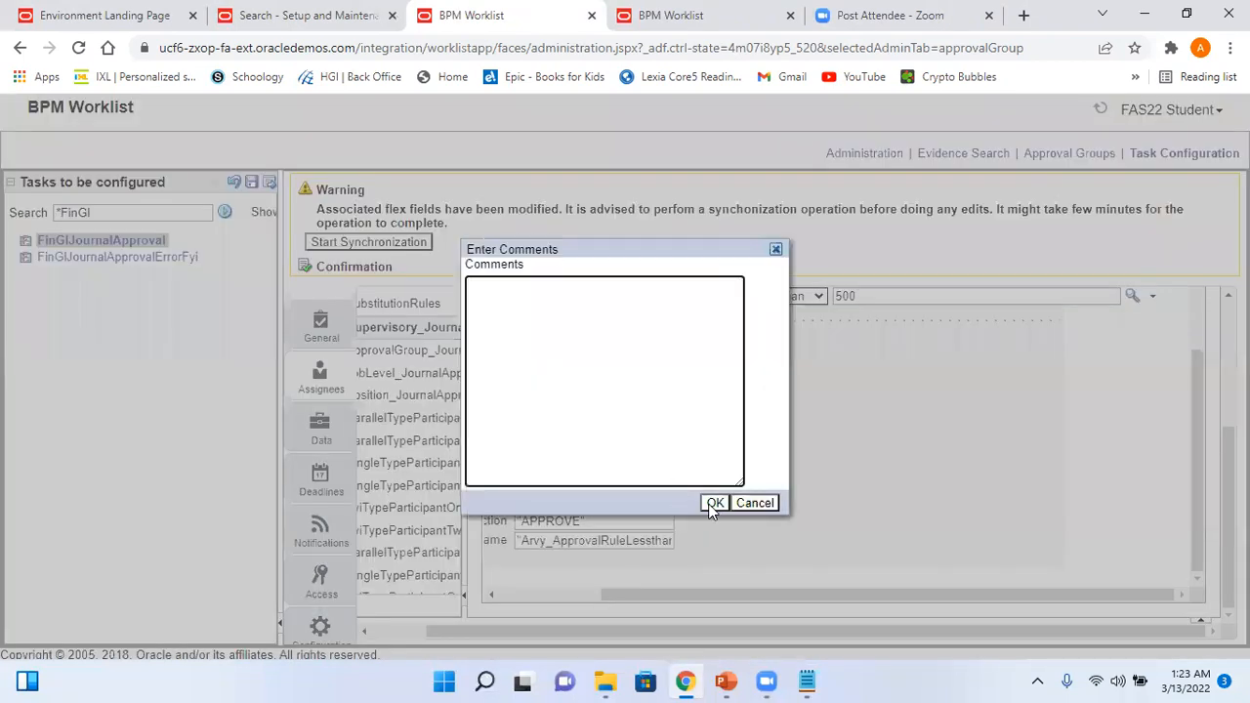
pyautogui.click(713, 503)
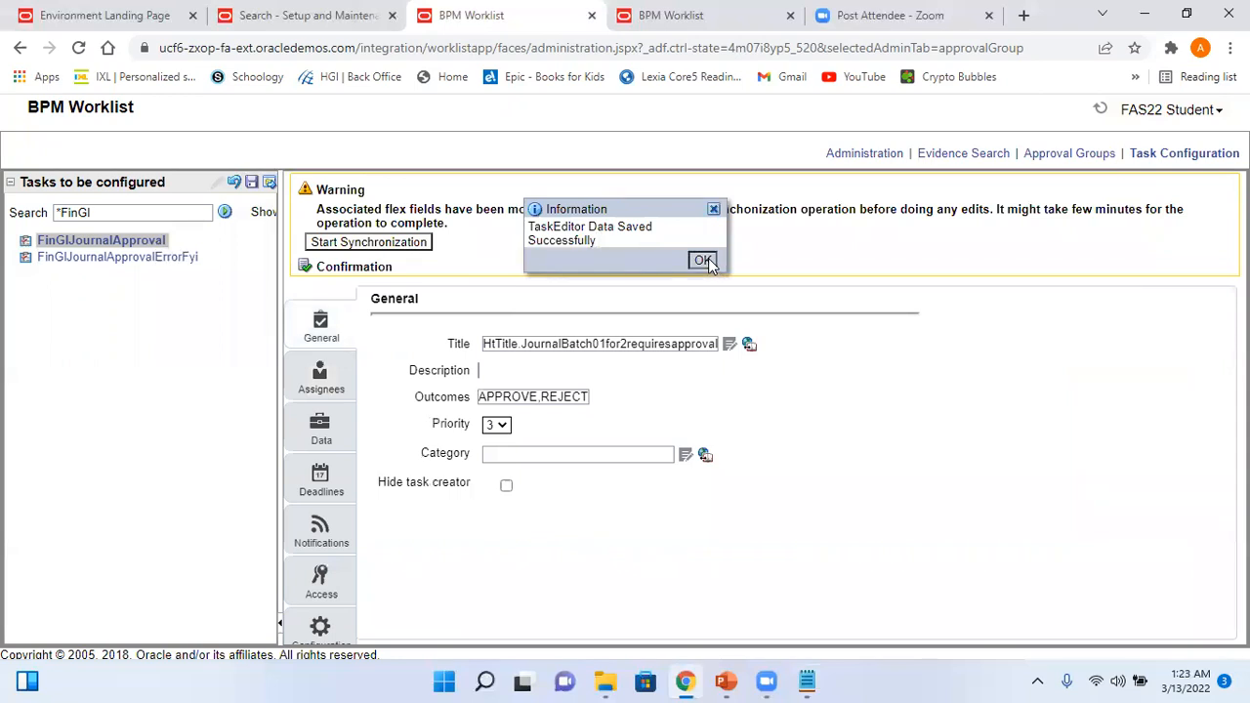
pyautogui.click(703, 260)
# - Commit the saved task changes and show the task's Assignees page
pyautogui.click(269, 184)
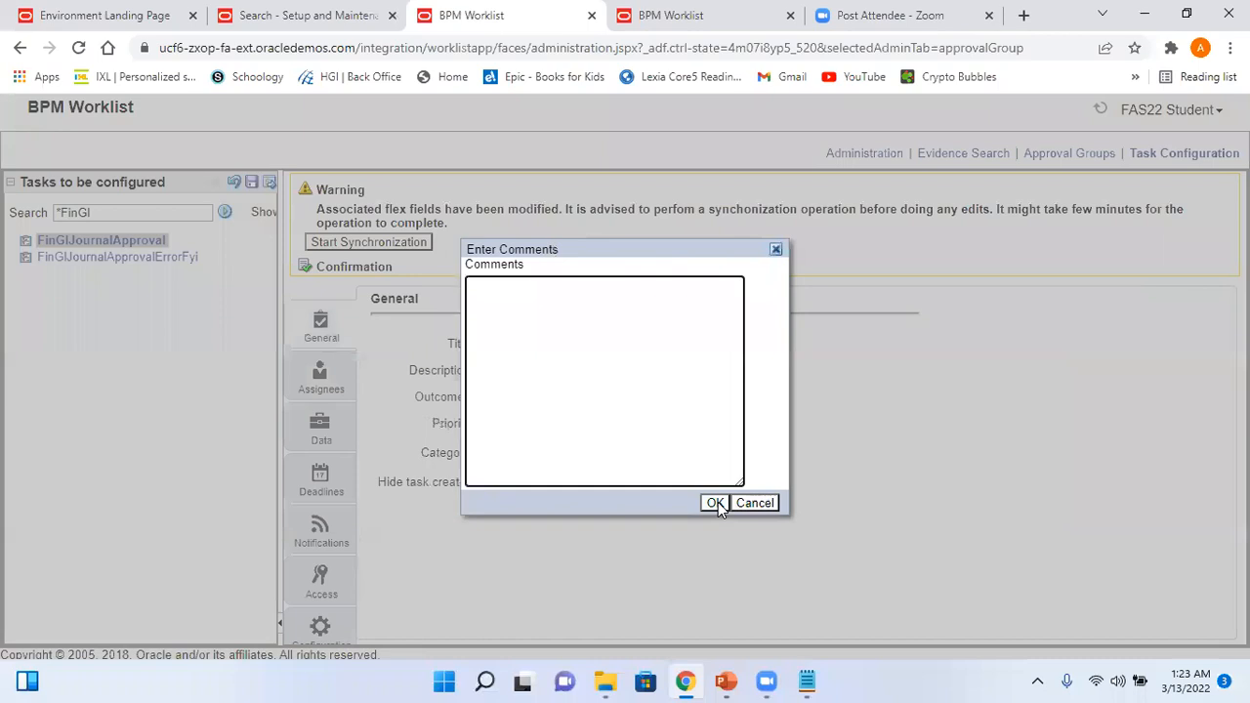
pyautogui.click(716, 503)
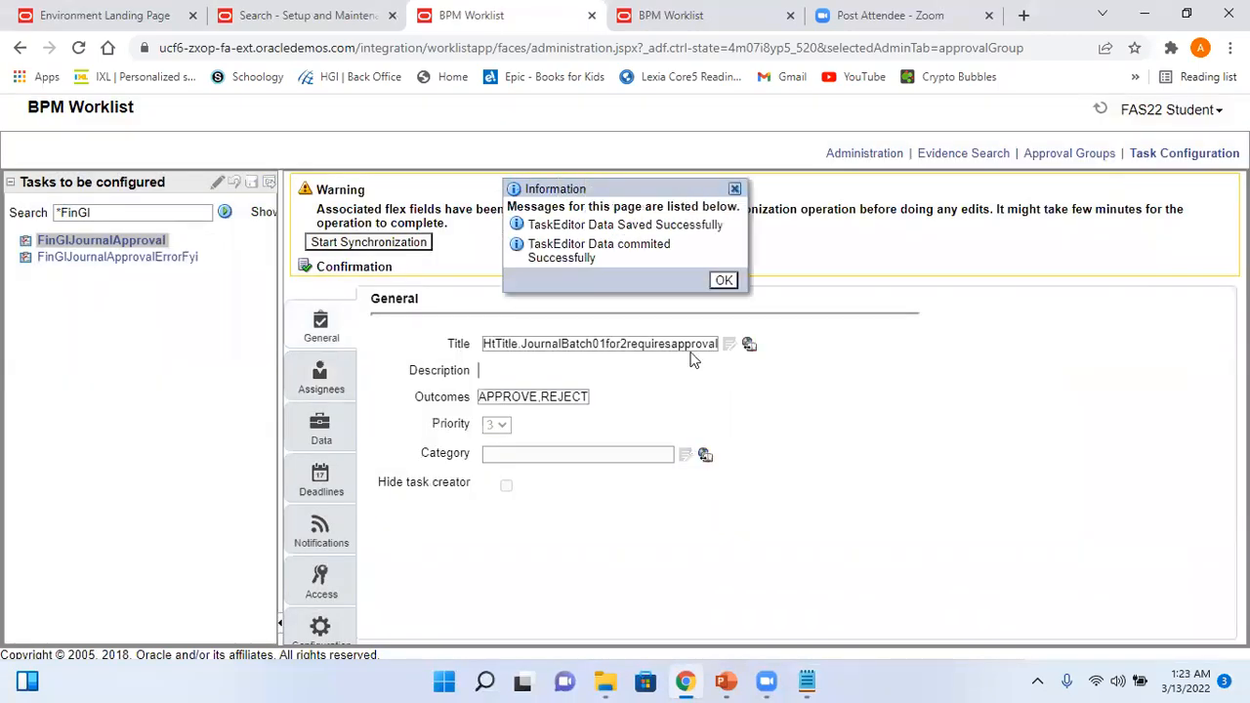
pyautogui.click(724, 280)
pyautogui.click(323, 379)
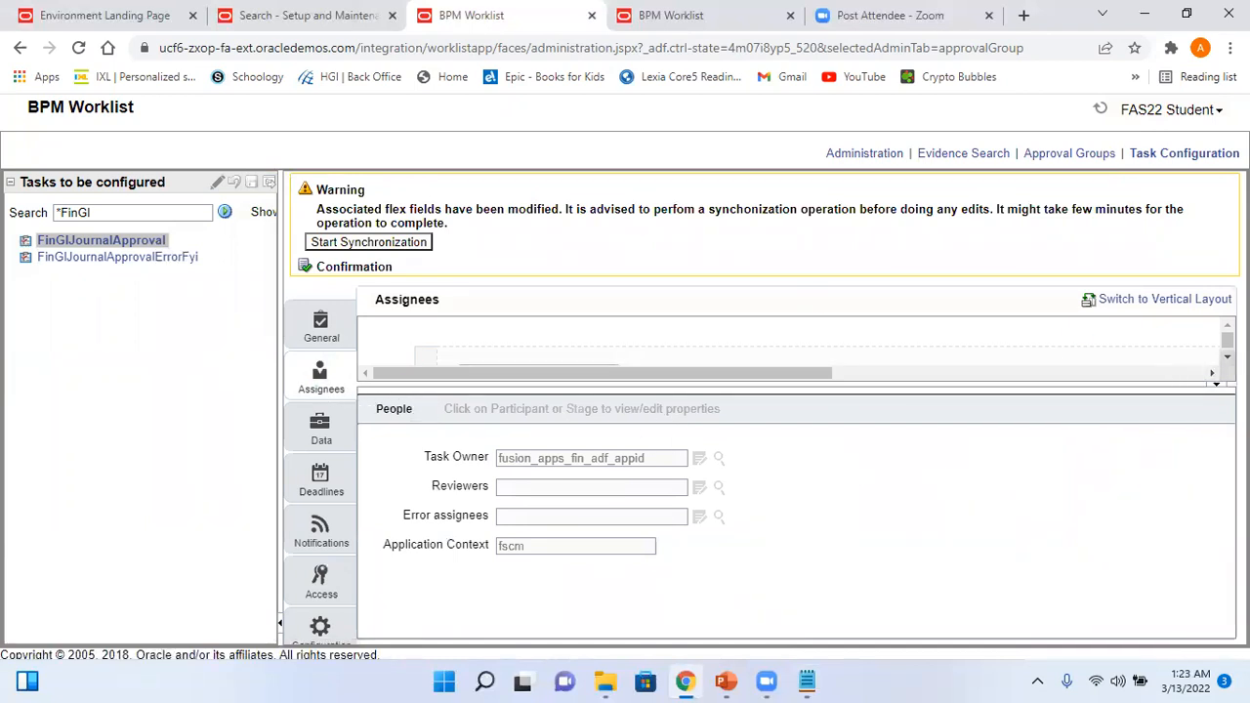
# - Go to rules 11 to 14 and expand the Arvy_Approval Rule between 500 and 5000
pyautogui.scroll(-3, 965, 338)
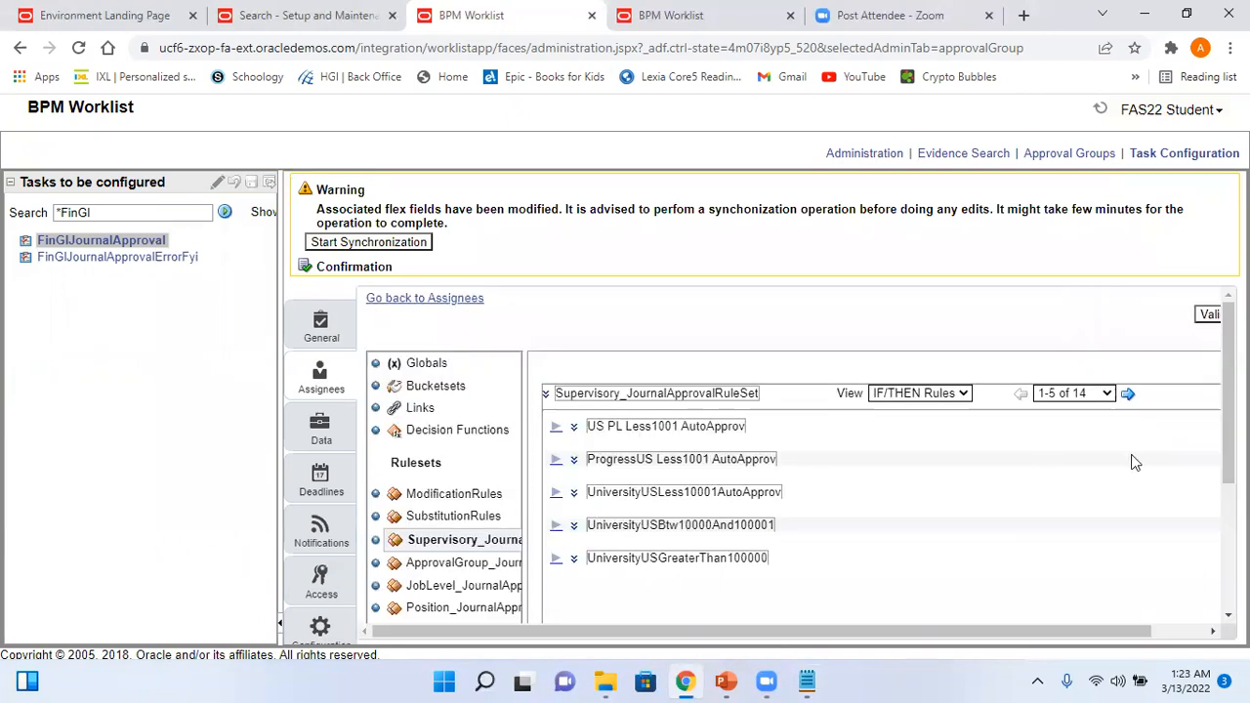
pyautogui.click(1107, 393)
pyautogui.click(1079, 438)
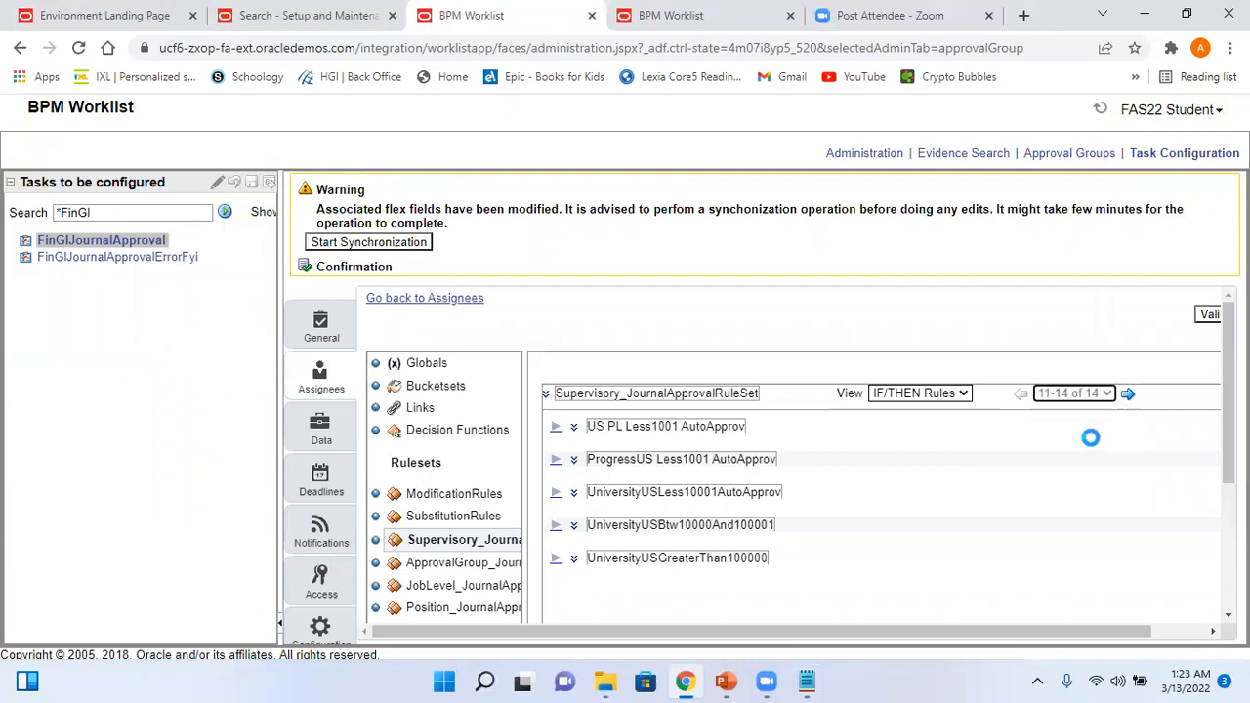
pyautogui.moveTo(1228, 410); pyautogui.dragTo(1228, 463)
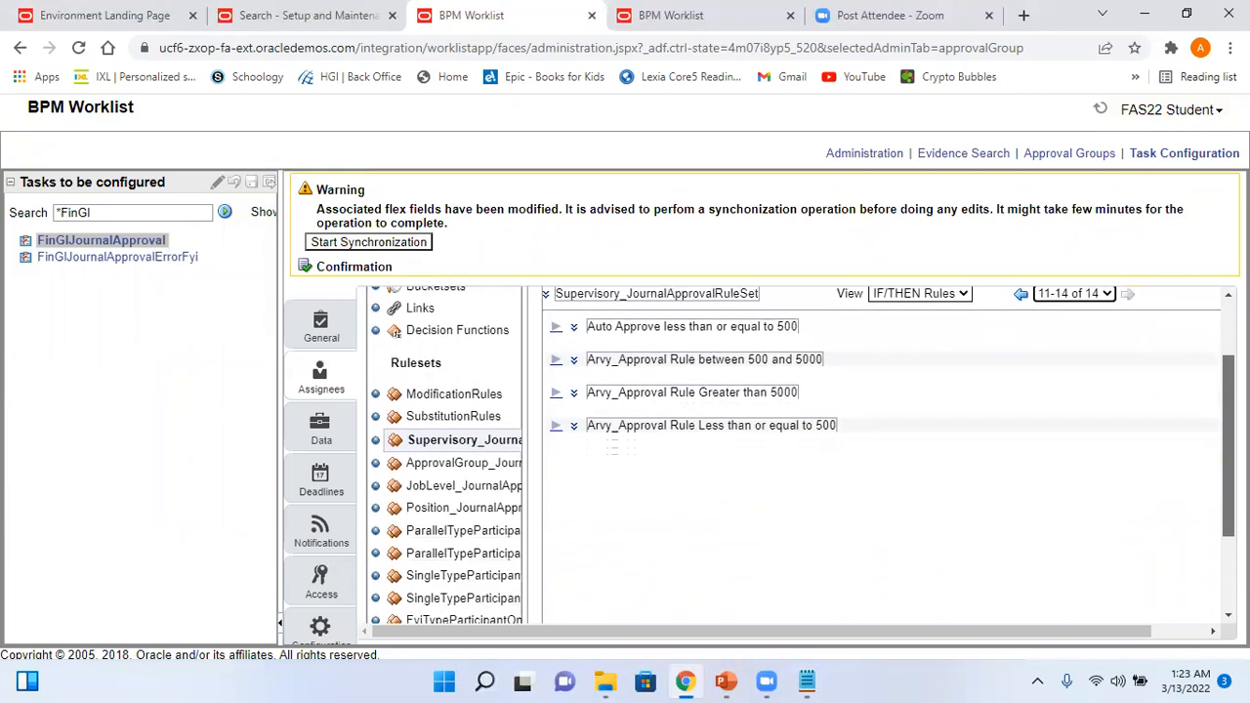
pyautogui.click(557, 361)
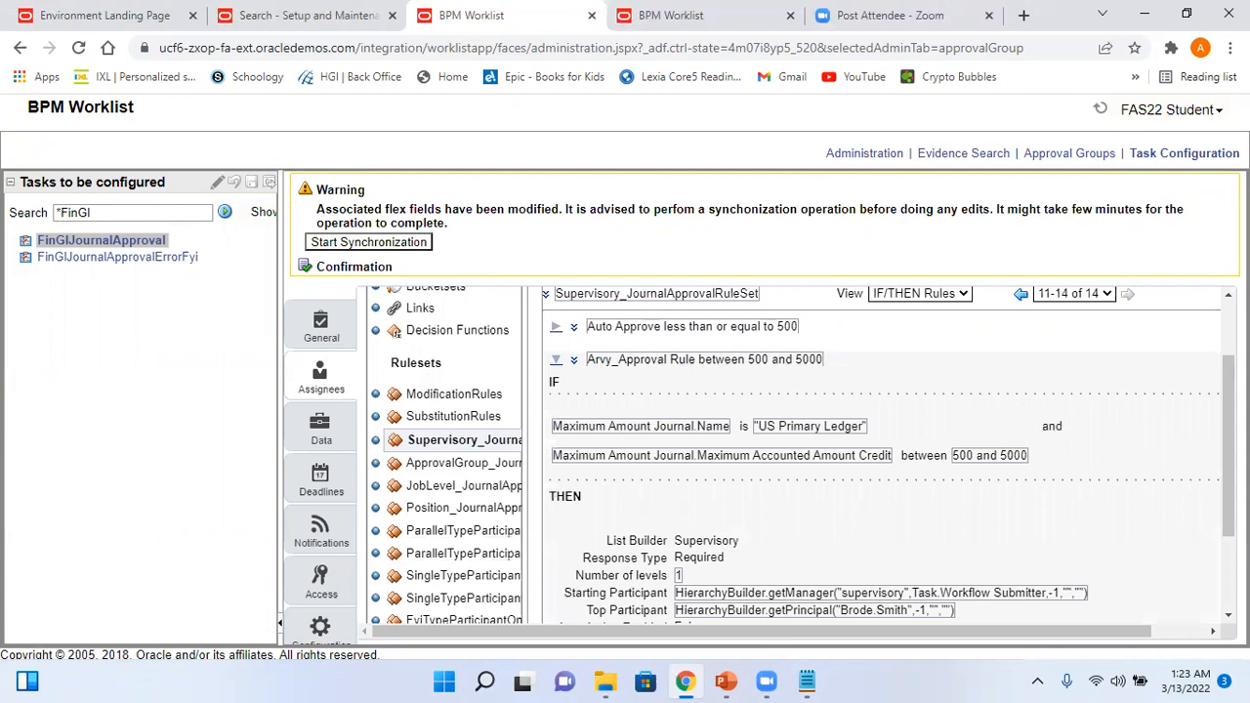
pyautogui.scroll(-2, 800, 455)
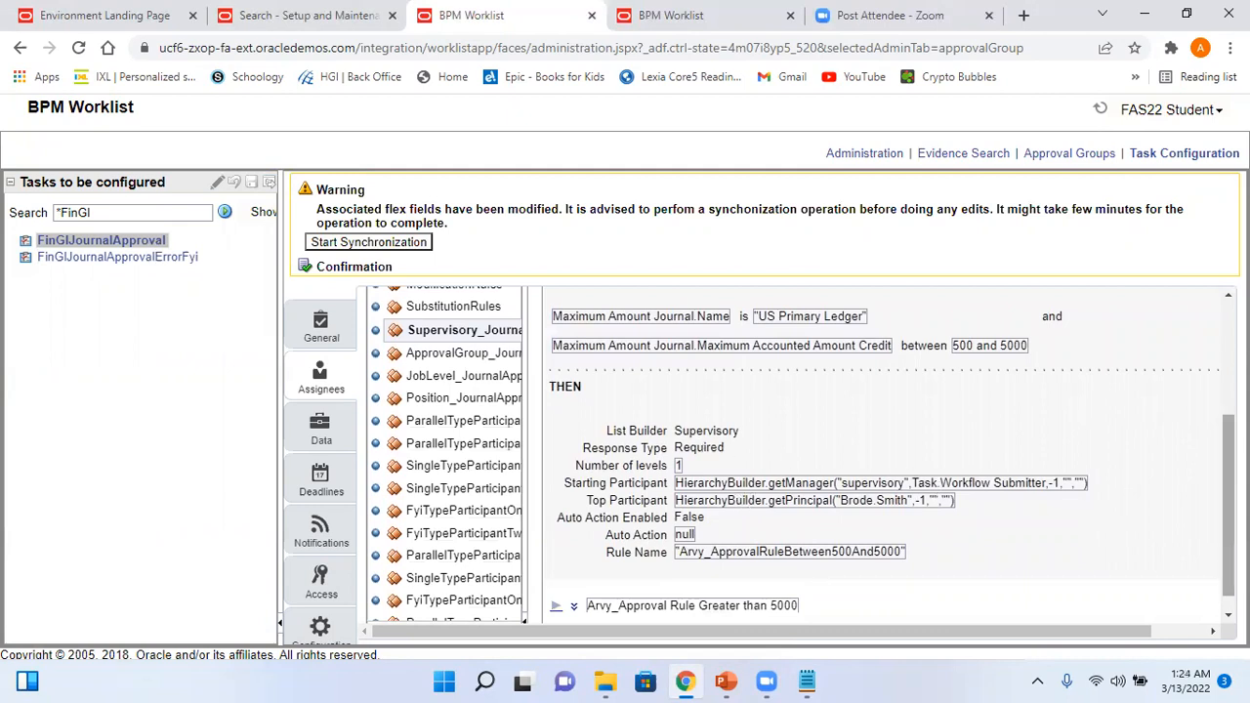
pyautogui.scroll(-1, 564, 596)
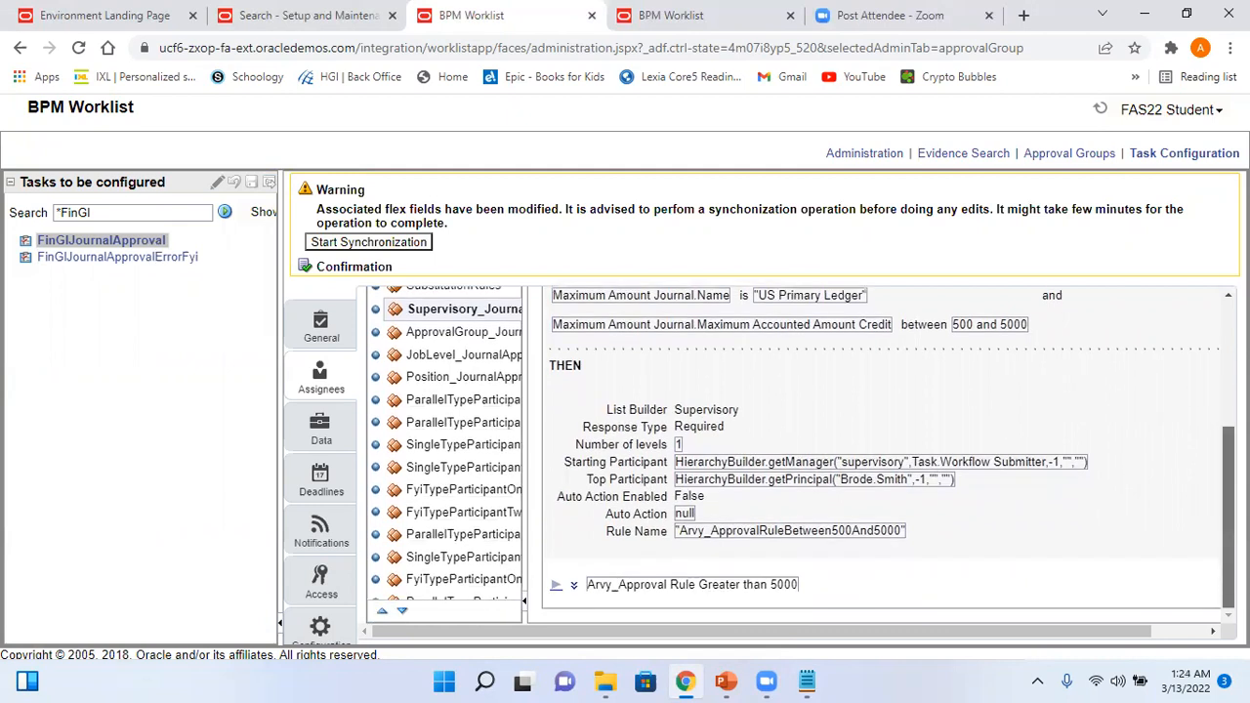
# - Review the Greater than 5000 and 500-or-less rules, then return to the Setup and Maintenance tab
pyautogui.click(554, 587)
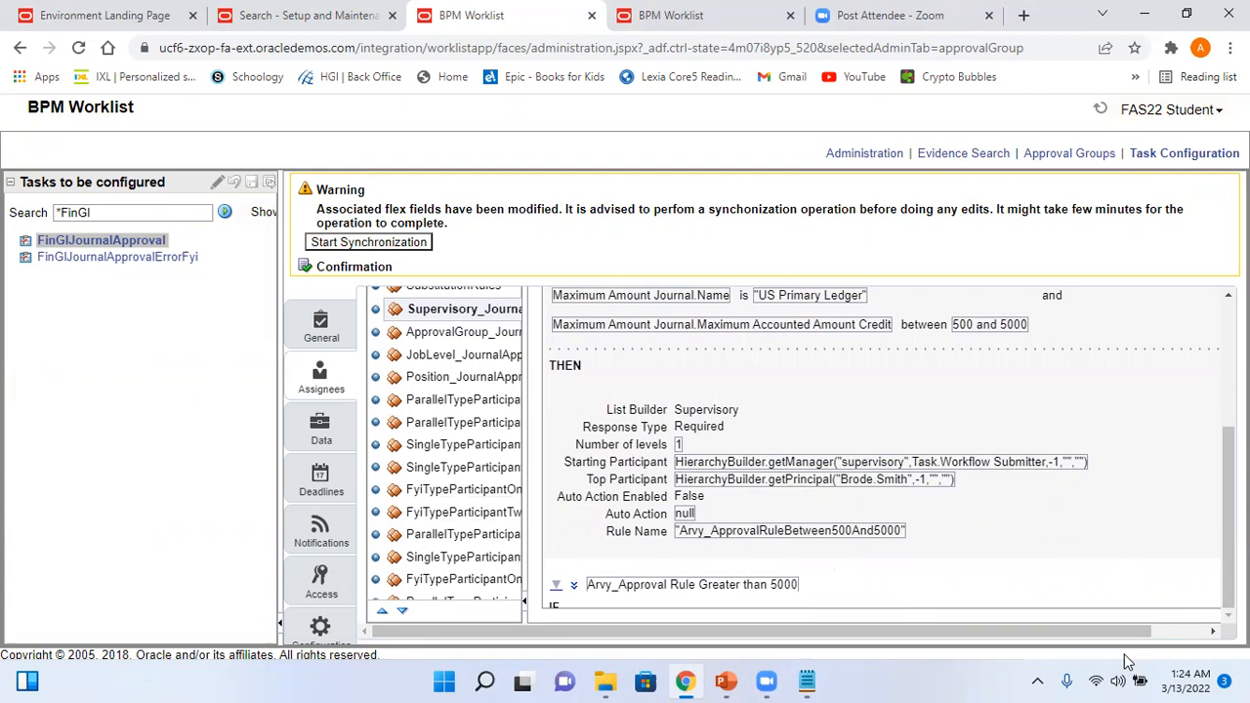
pyautogui.moveTo(1089, 632); pyautogui.dragTo(1146, 633)
pyautogui.moveTo(1198, 397); pyautogui.dragTo(1210, 625)
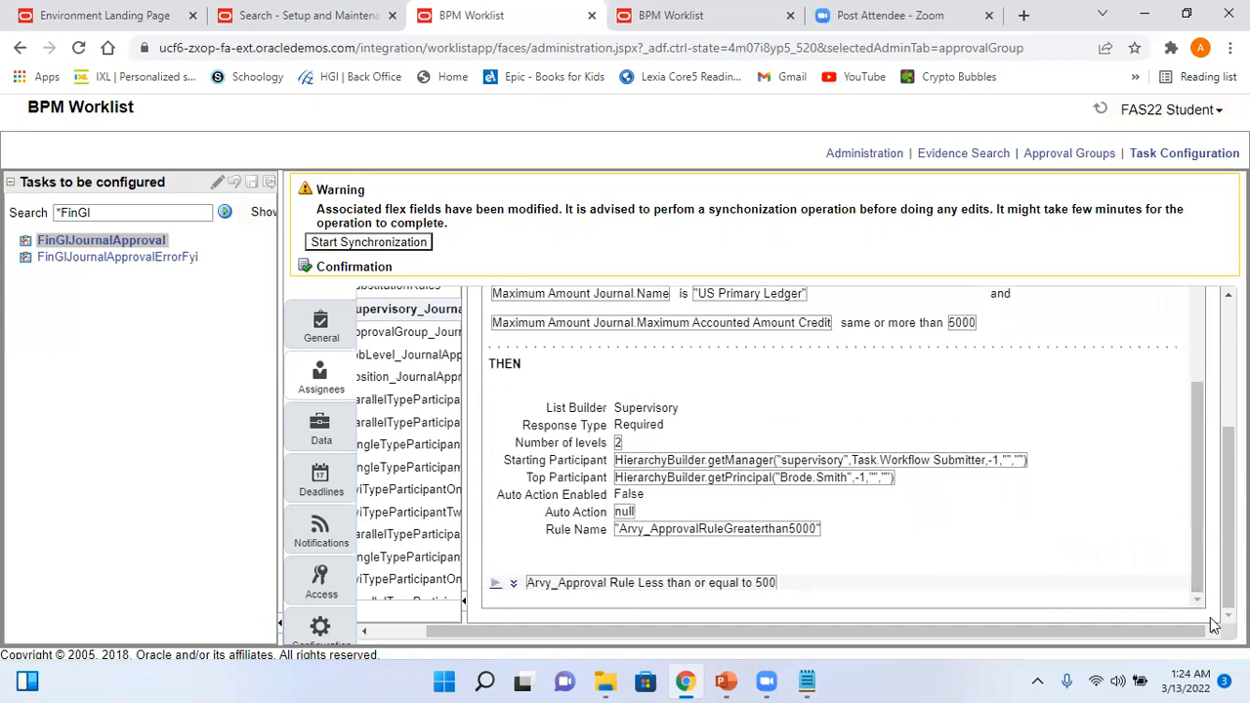
pyautogui.click(495, 584)
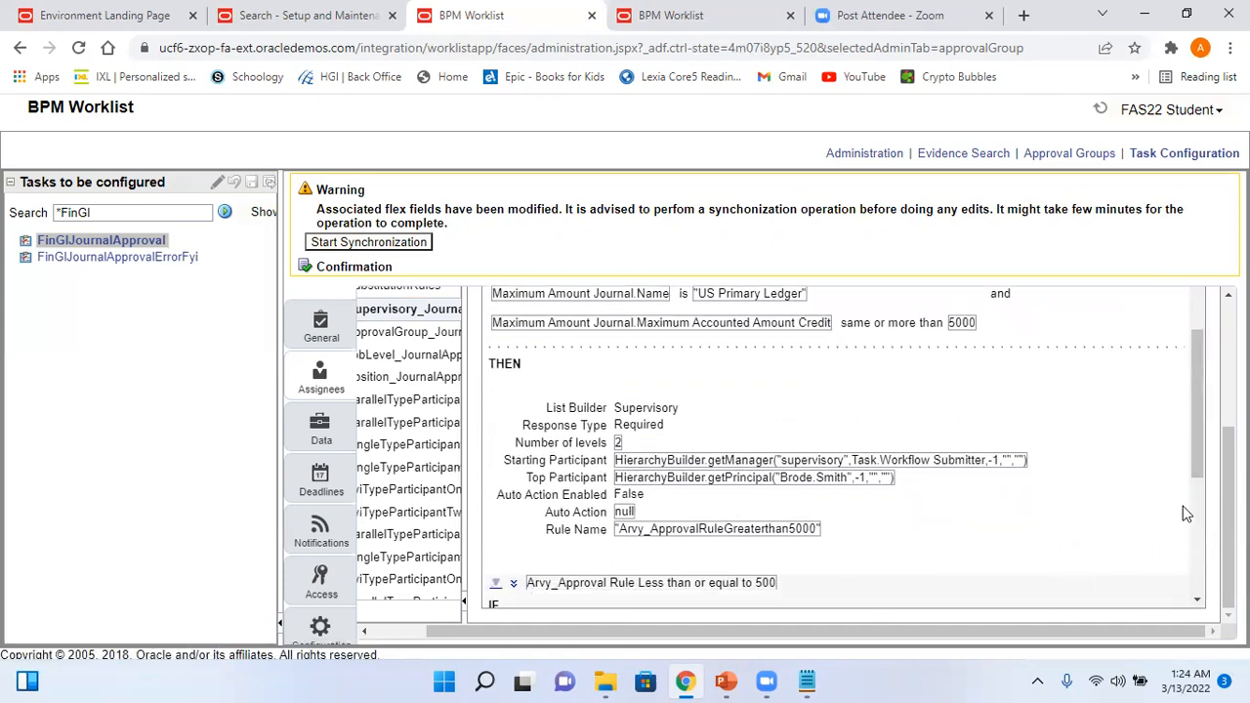
pyautogui.moveTo(1197, 456); pyautogui.dragTo(1209, 578)
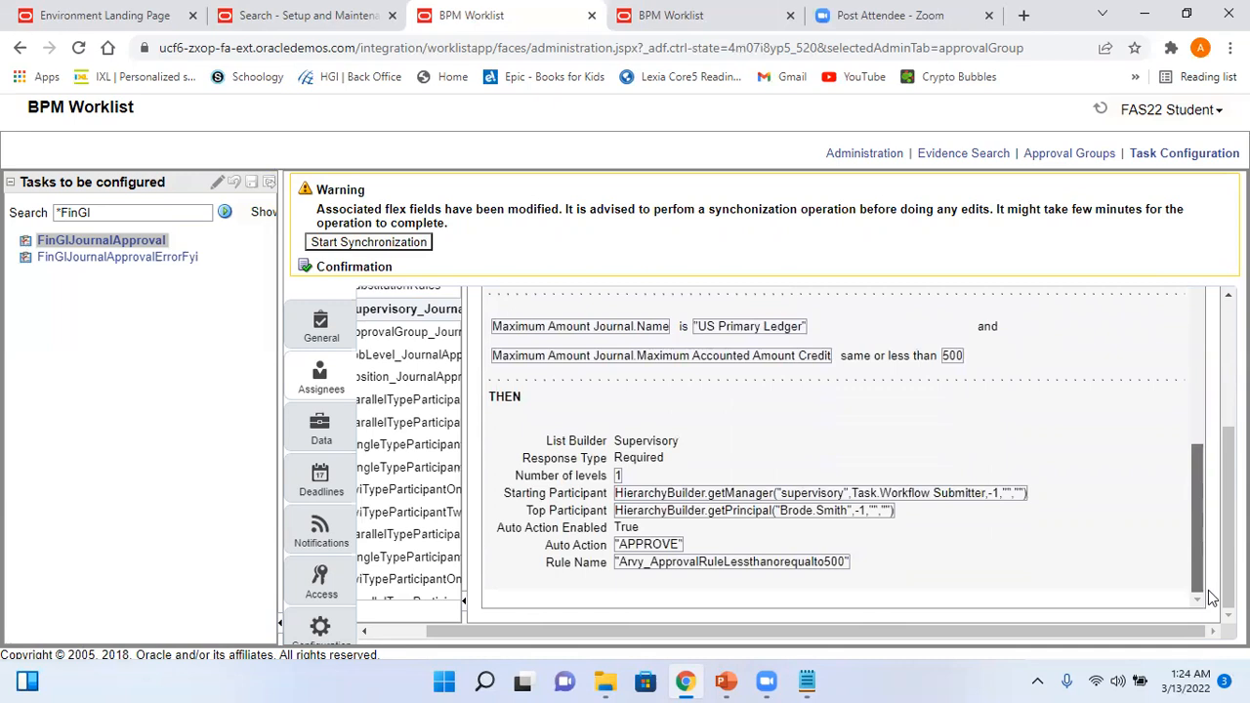
pyautogui.scroll(5, 705, 574)
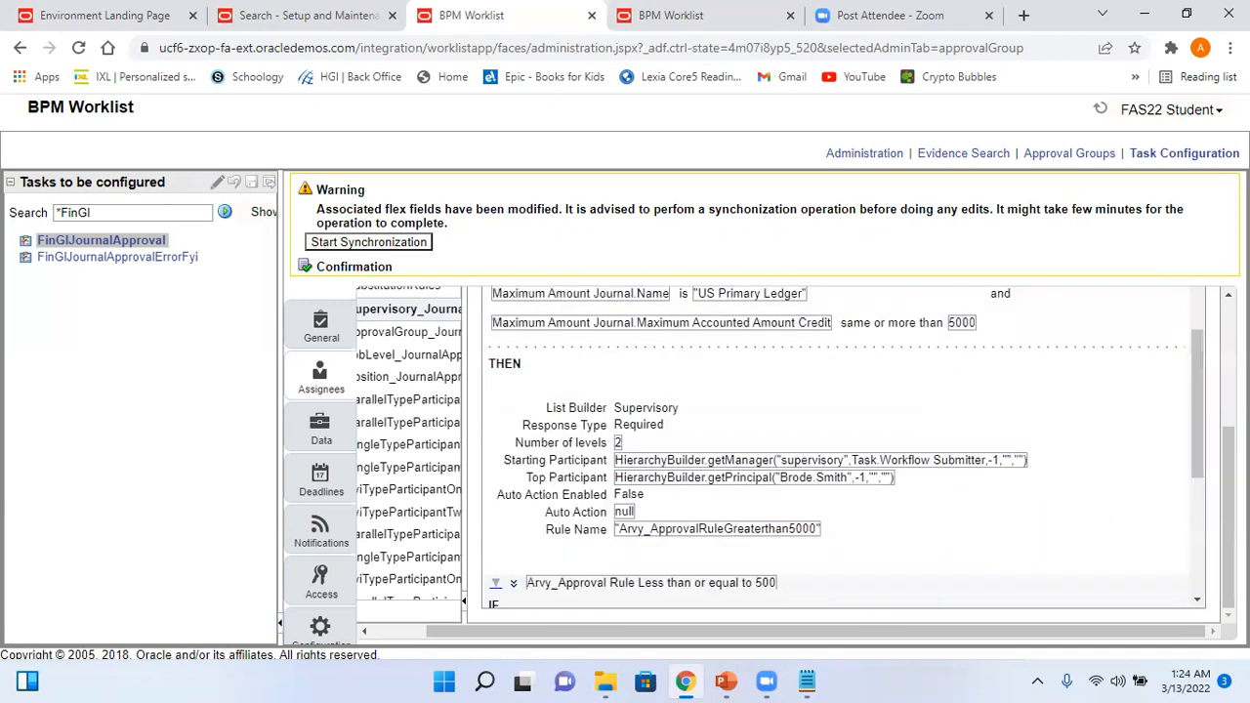
pyautogui.scroll(3, 742, 439)
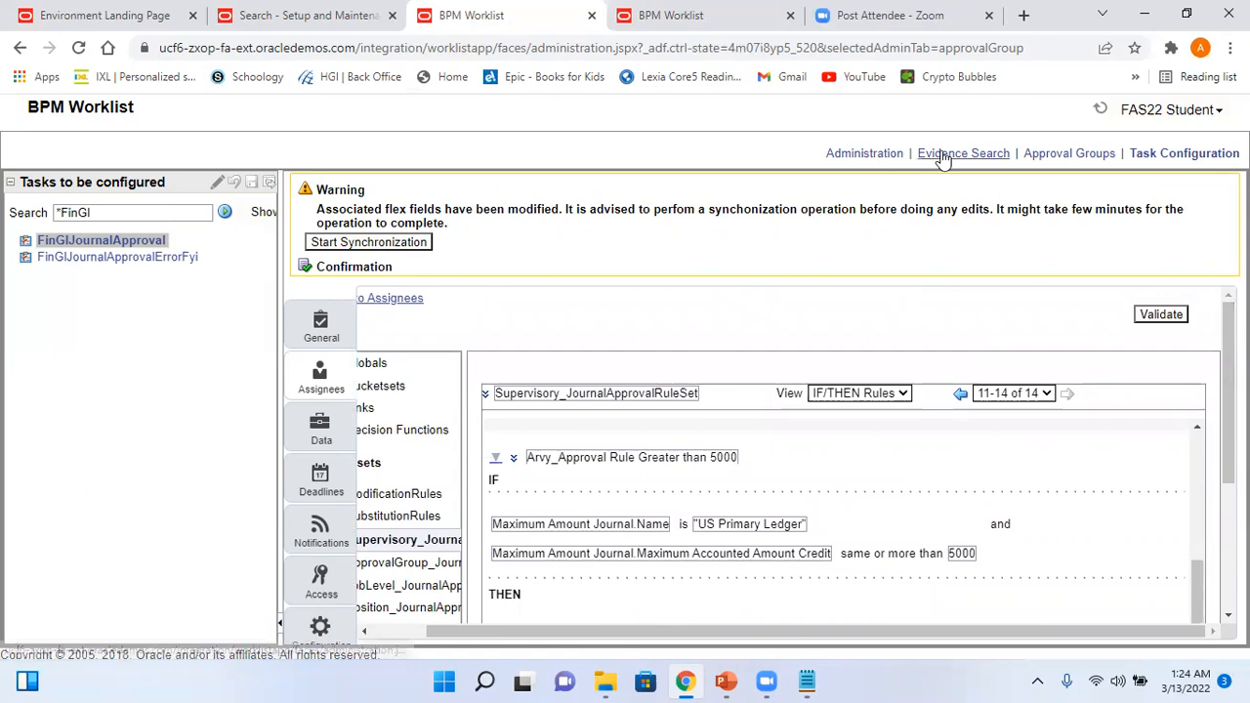
pyautogui.click(246, 19)
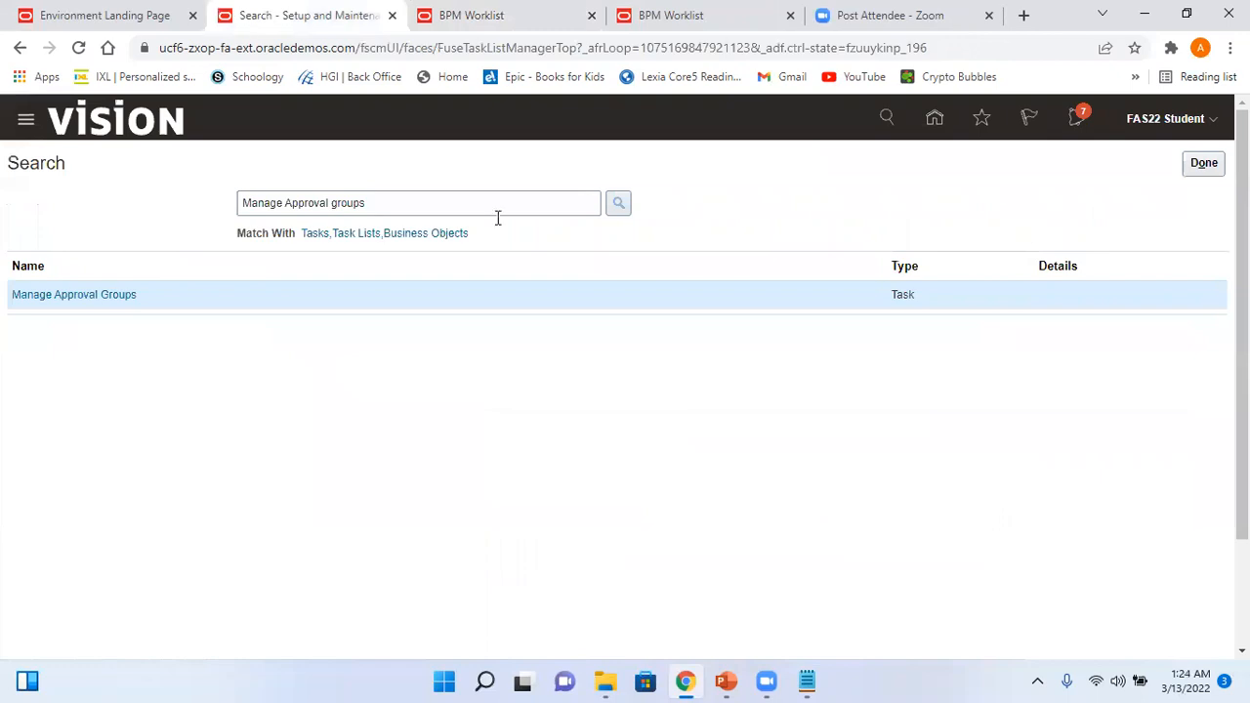
# - Leave the setup search, go Home, and reach Create Journal via General Accounting > Journals tasks
pyautogui.click(1206, 164)
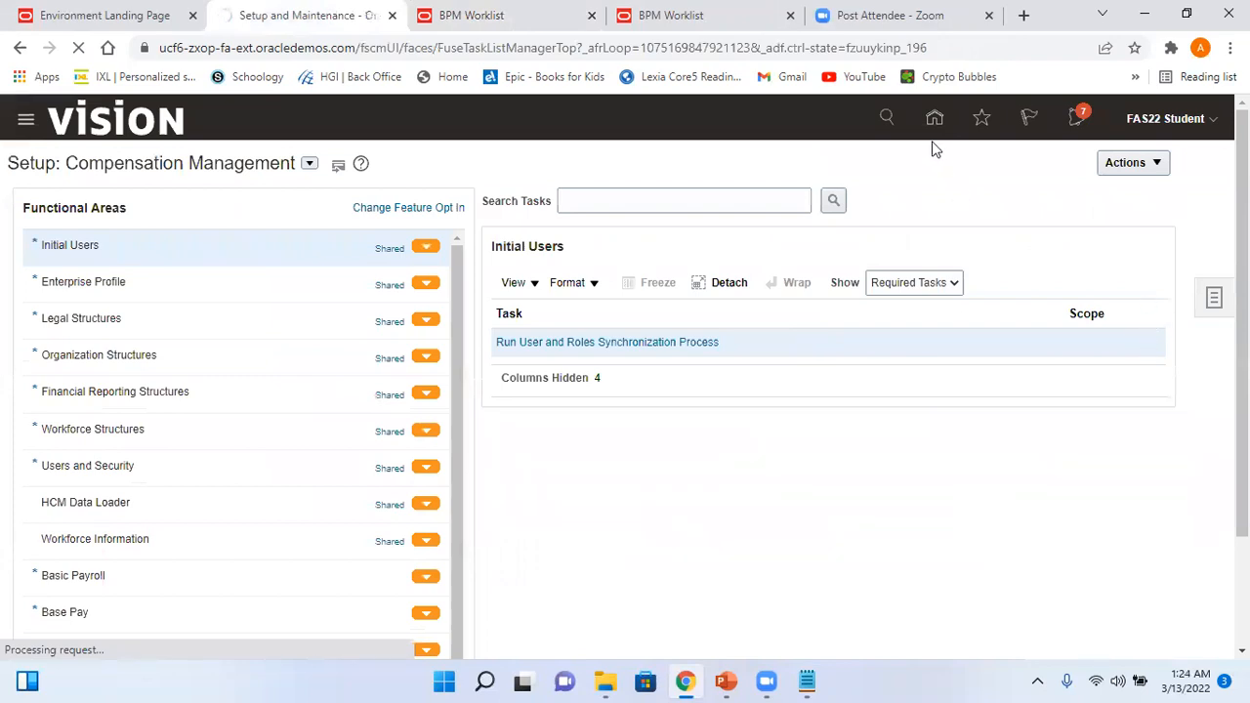
pyautogui.click(935, 119)
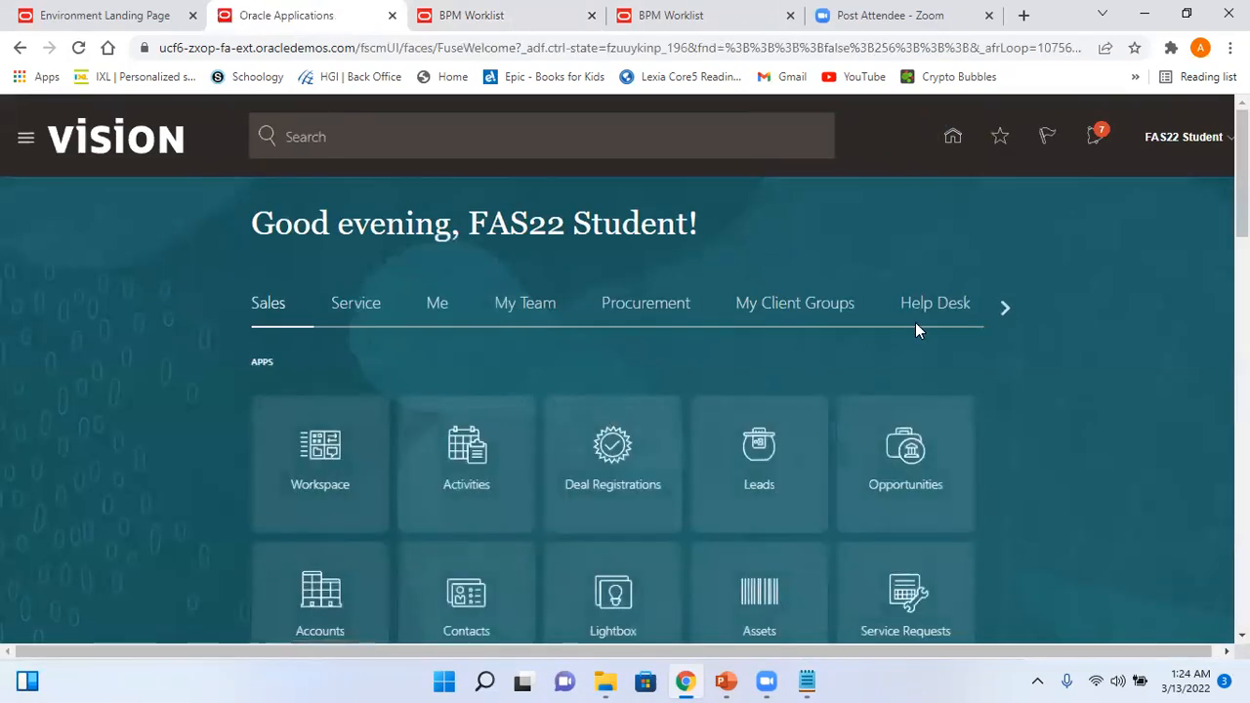
pyautogui.click(1001, 309)
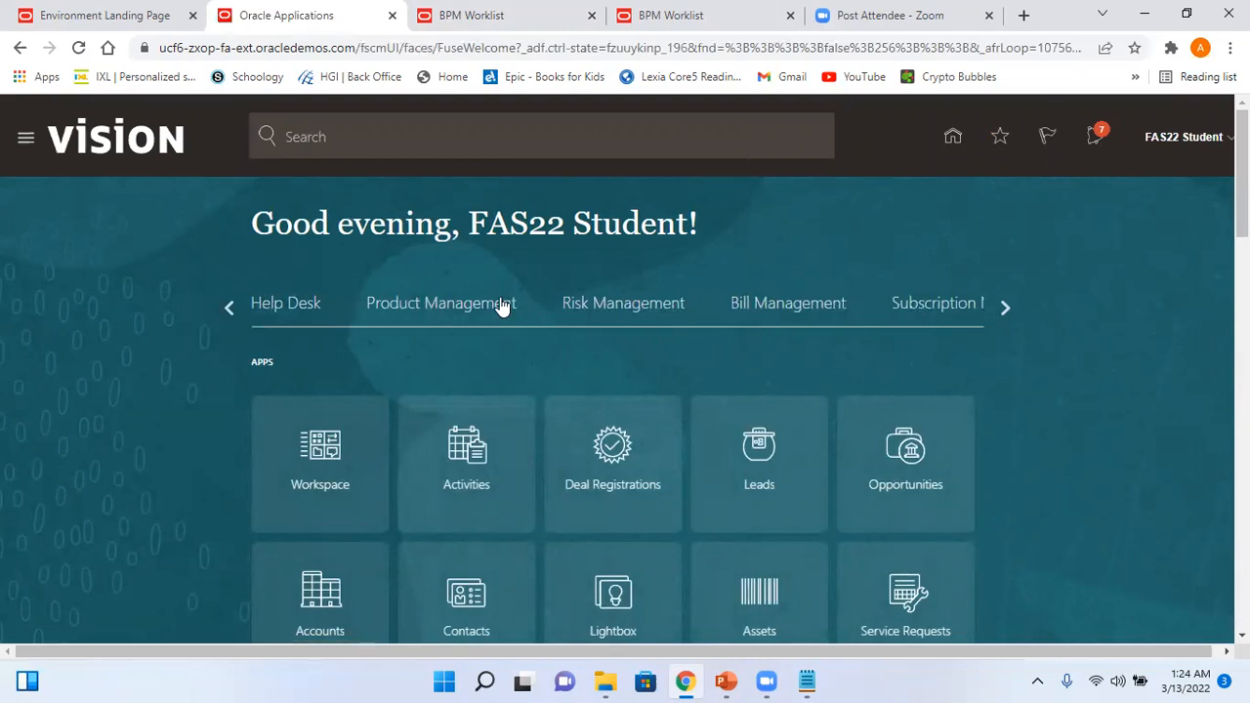
pyautogui.click(1003, 309)
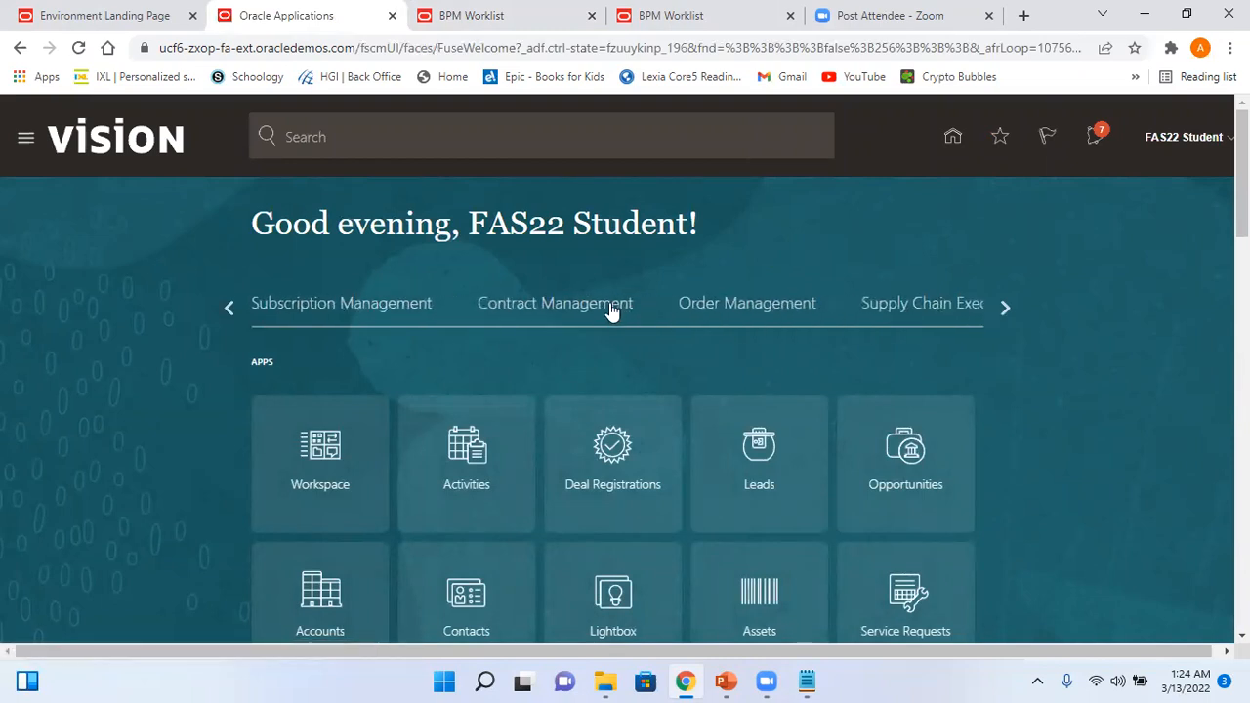
pyautogui.click(999, 308)
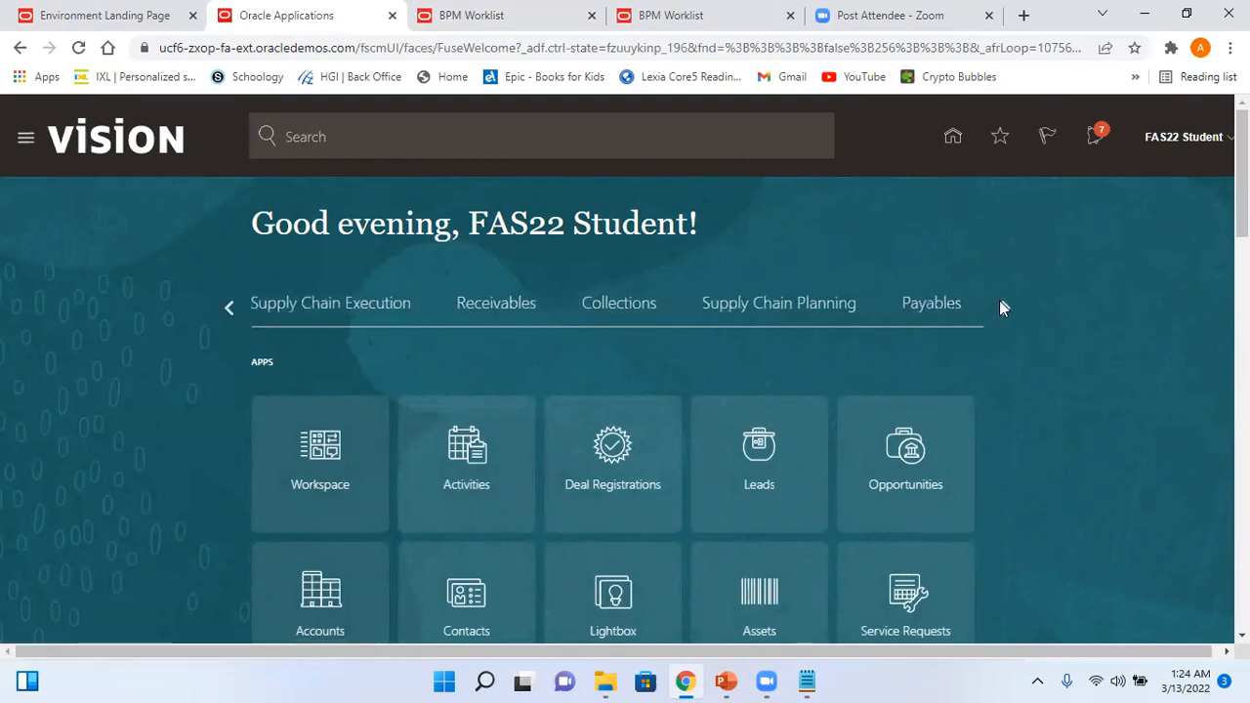
pyautogui.click(1000, 308)
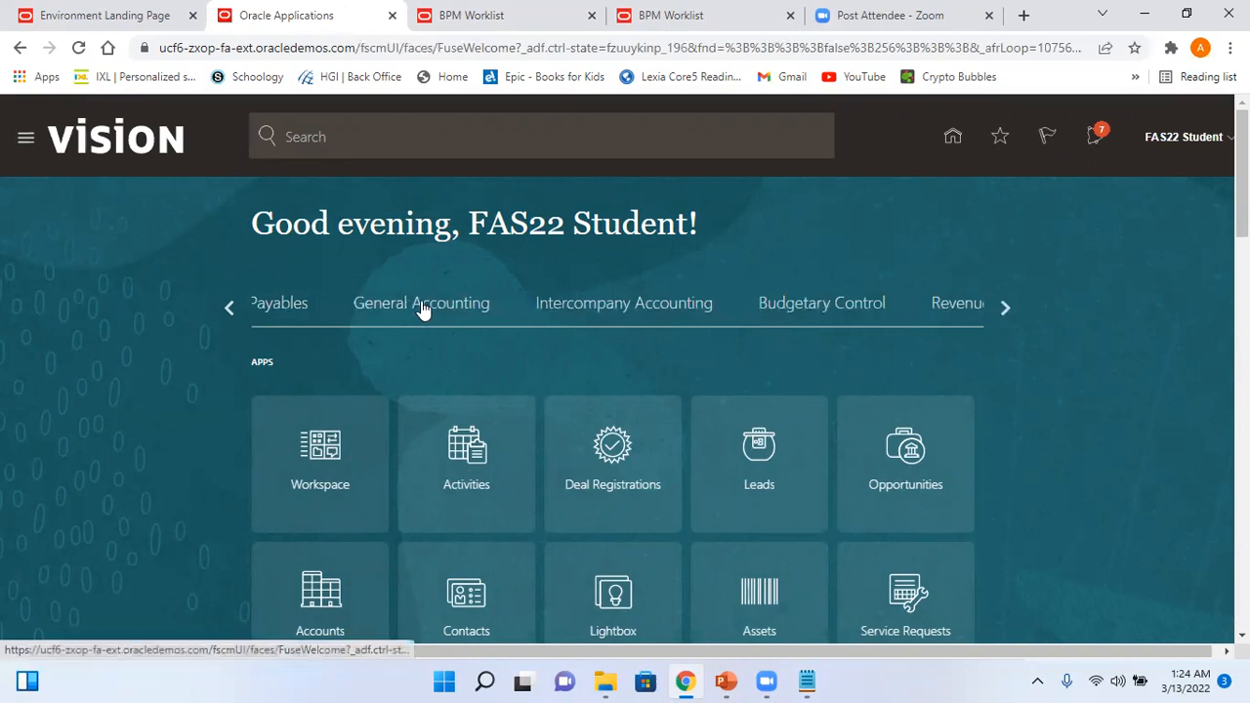
pyautogui.click(421, 307)
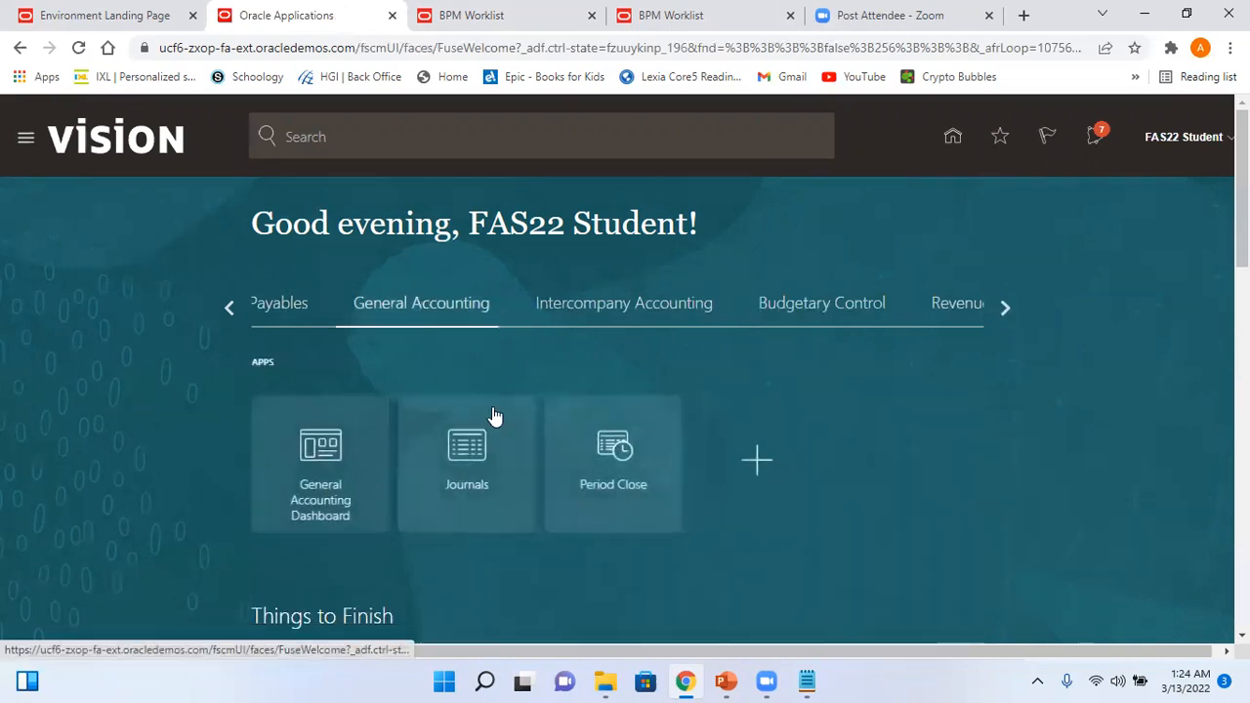
pyautogui.click(466, 459)
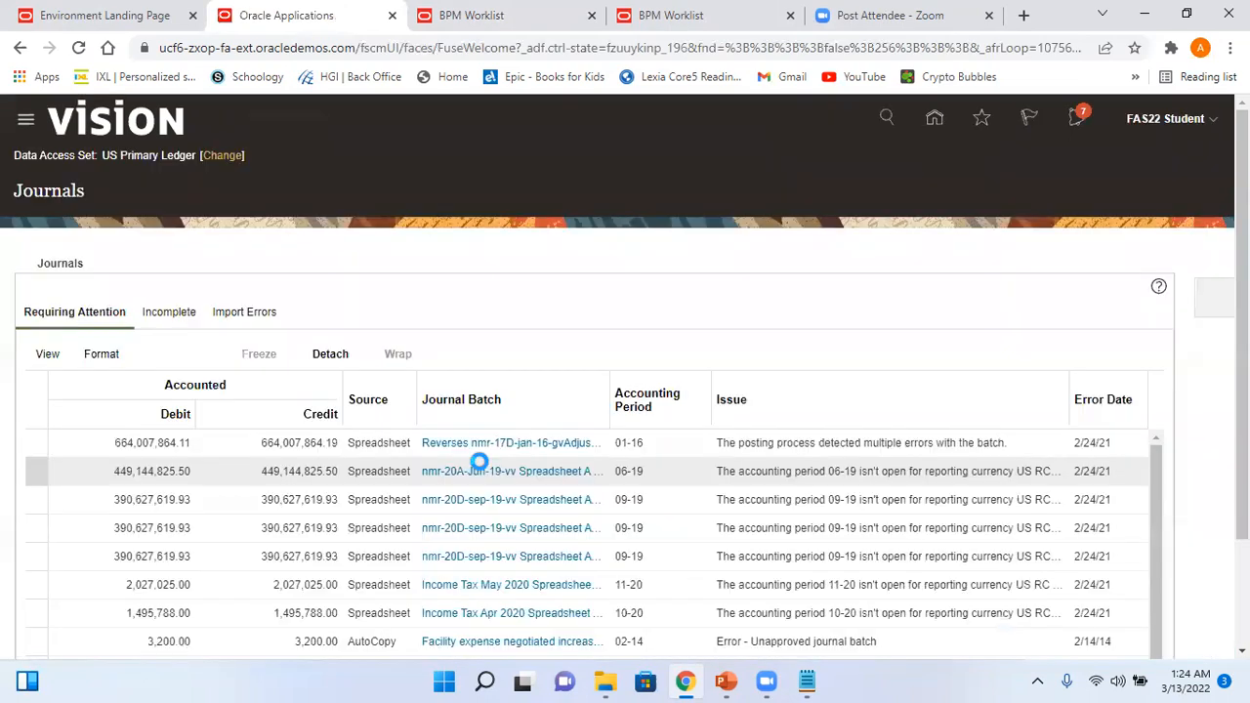
pyautogui.click(1216, 301)
pyautogui.click(1110, 203)
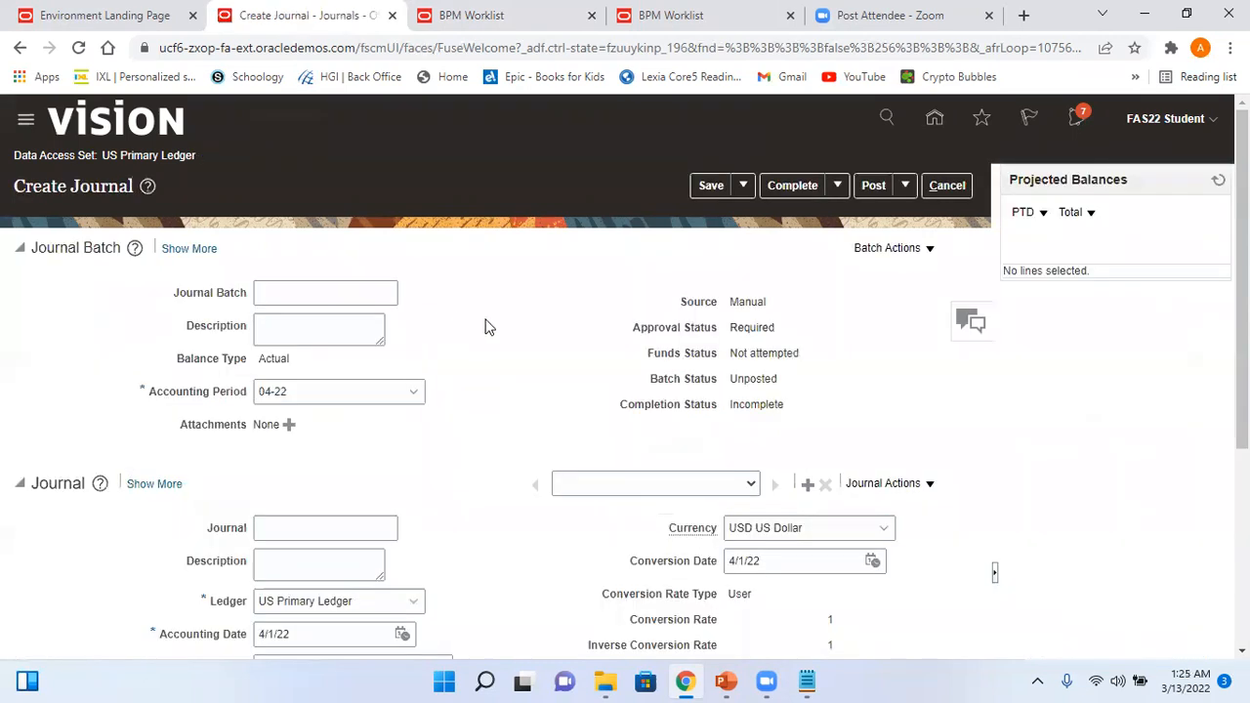
# - Name the batch Test_Arvy_Batch3 and set its accounting period to 03-22
pyautogui.click(349, 293)
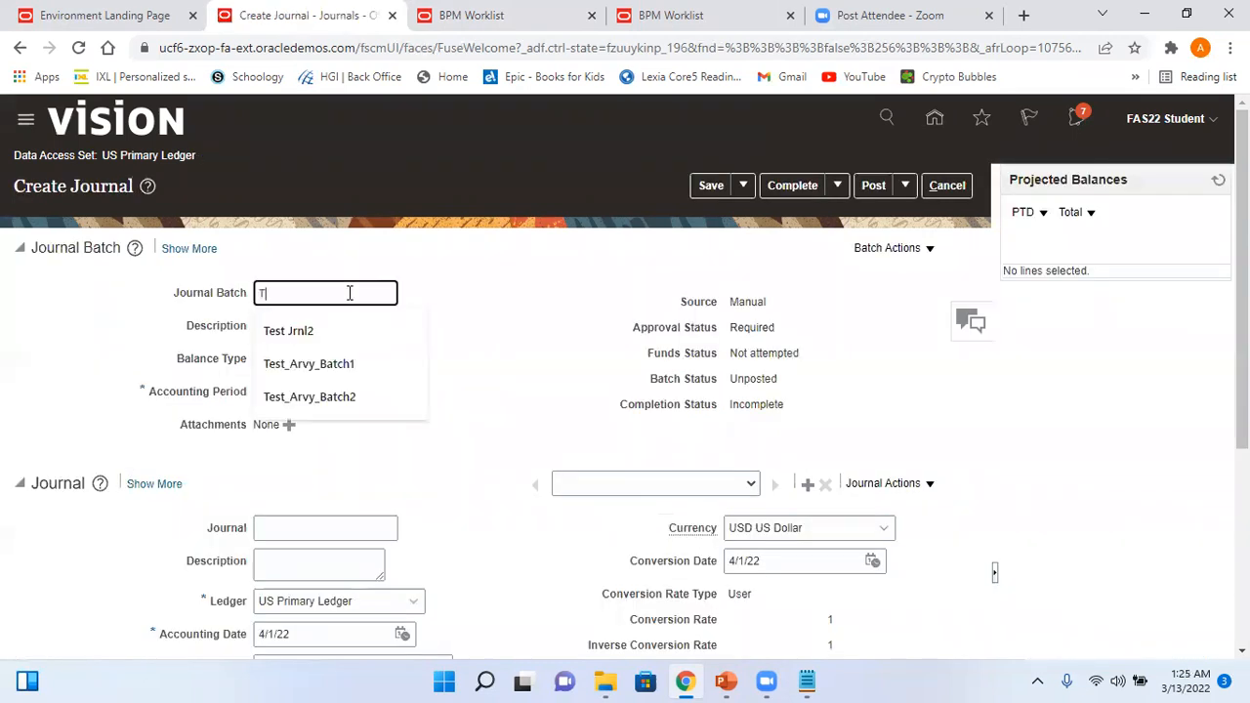
pyautogui.write('Test_Arvy')
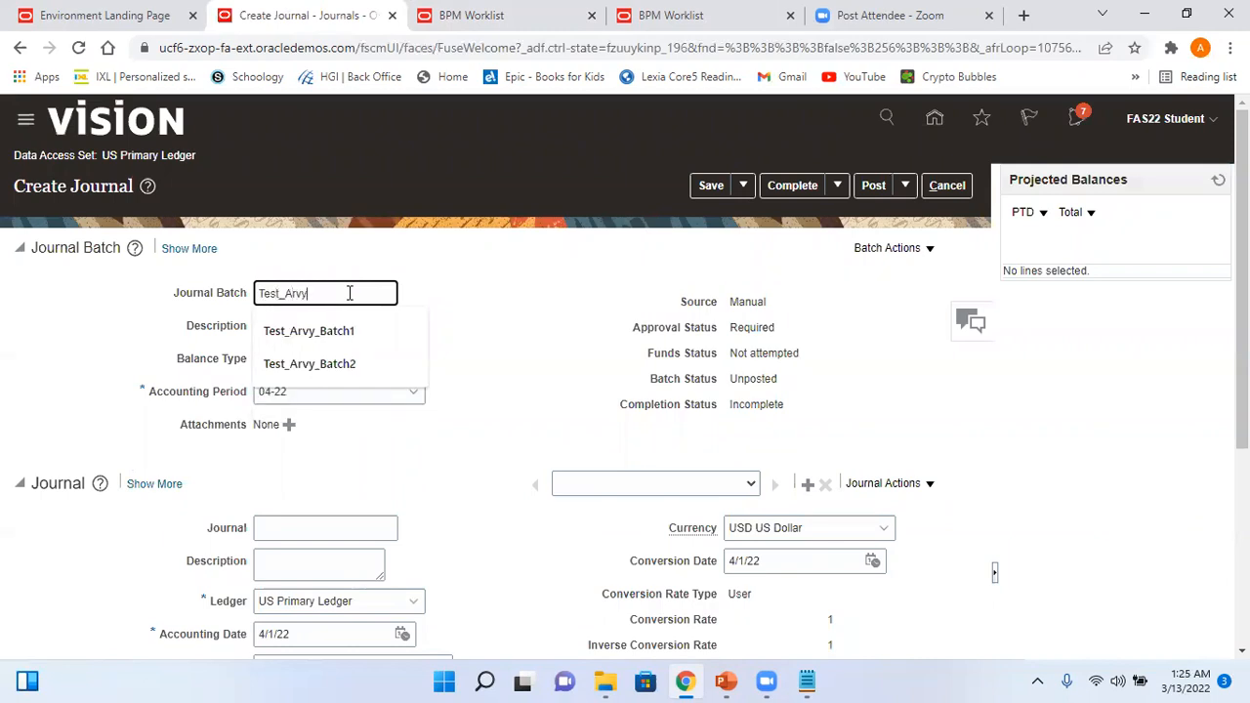
pyautogui.write('_Batch3')
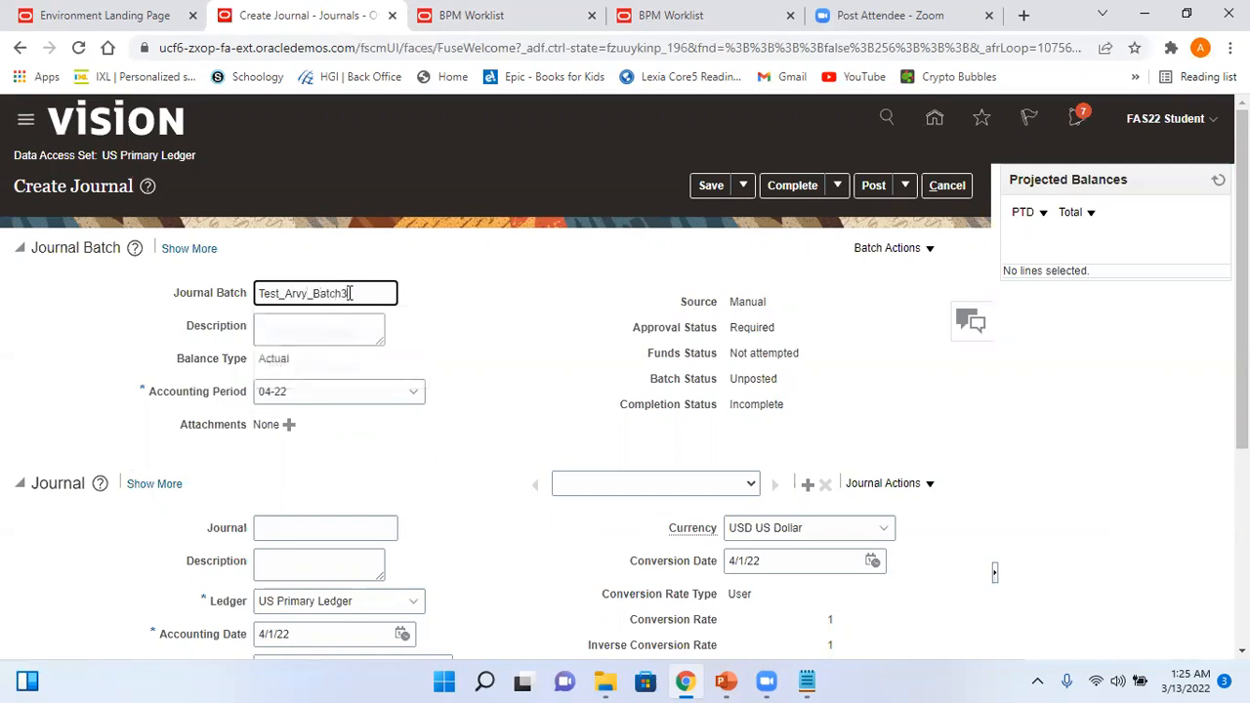
pyautogui.click(299, 391)
pyautogui.click(187, 394)
pyautogui.write('03-22')
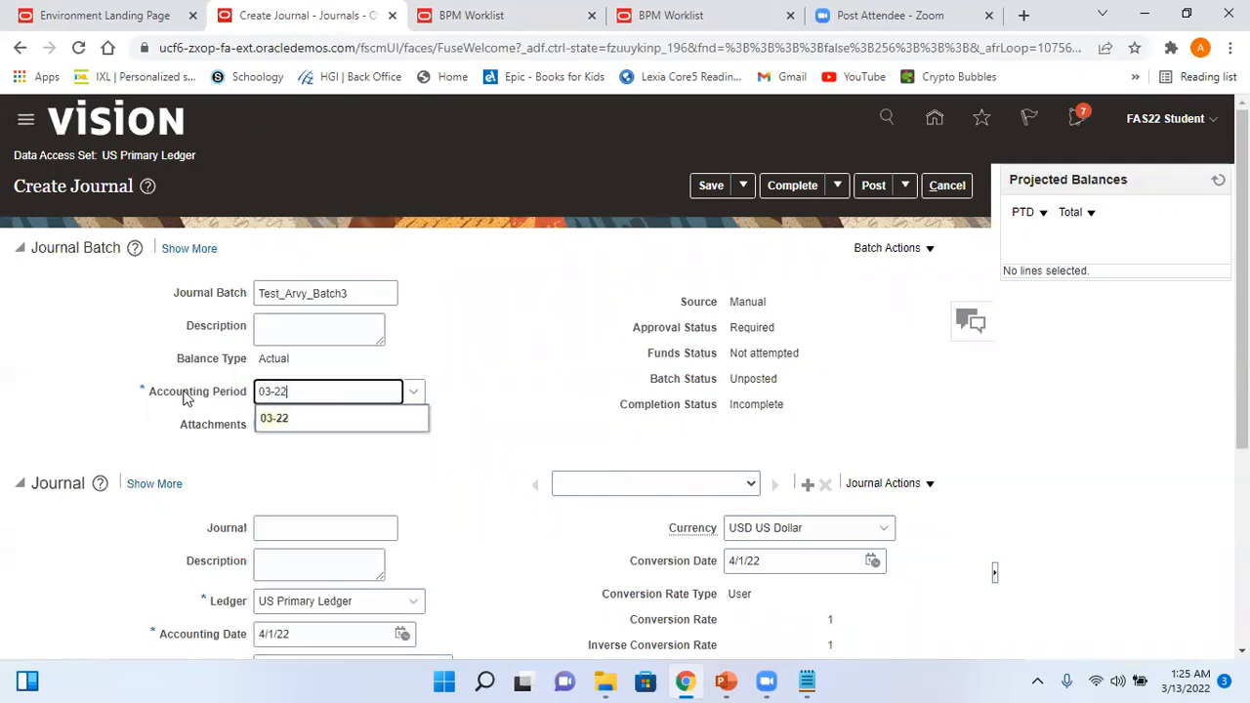
pyautogui.click(278, 427)
# - Name the journal Test_Arvy_Jrnl3 and set its category to Adjustment
pyautogui.click(292, 529)
pyautogui.write('Test_Arvy_Jrnl3')
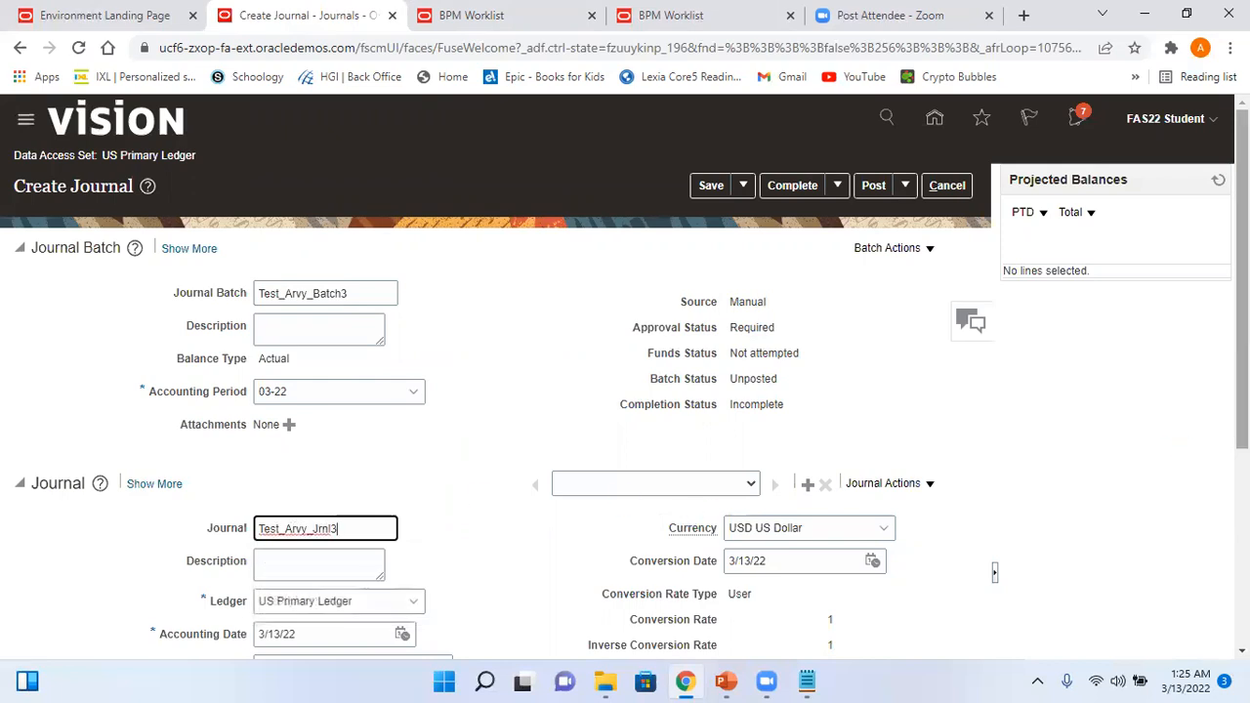
pyautogui.scroll(-2, 1184, 450)
pyautogui.click(292, 490)
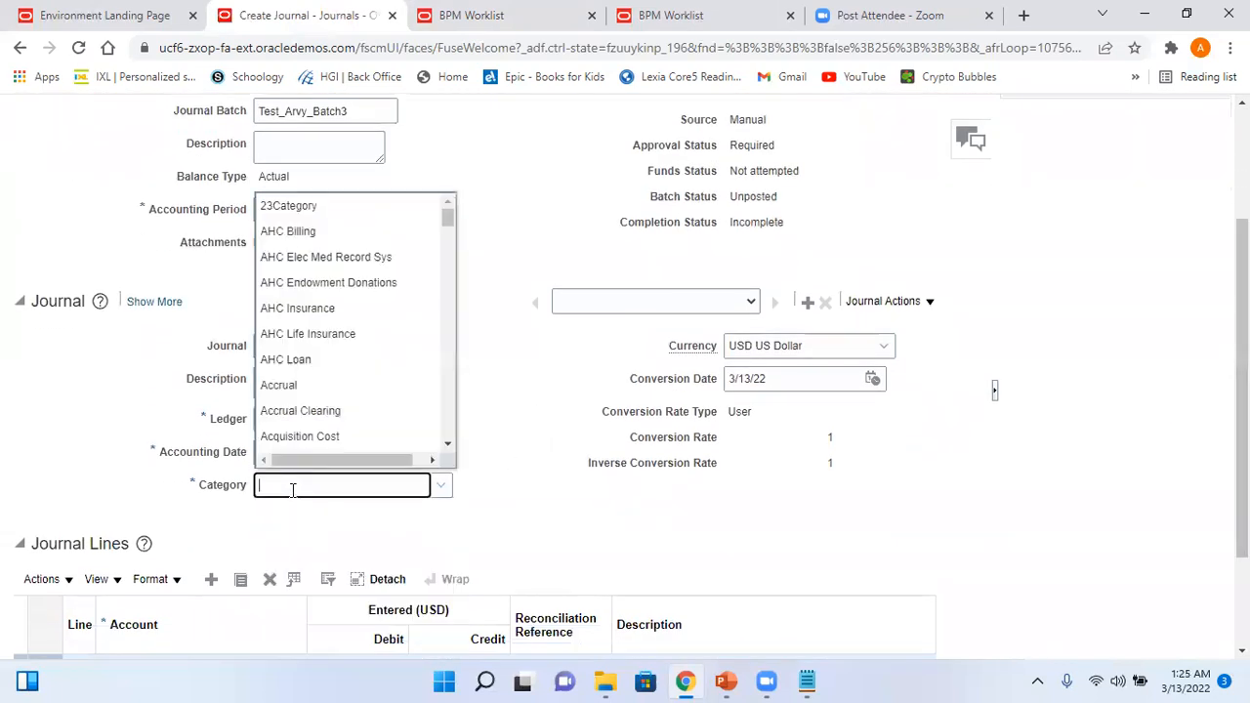
pyautogui.write('adju')
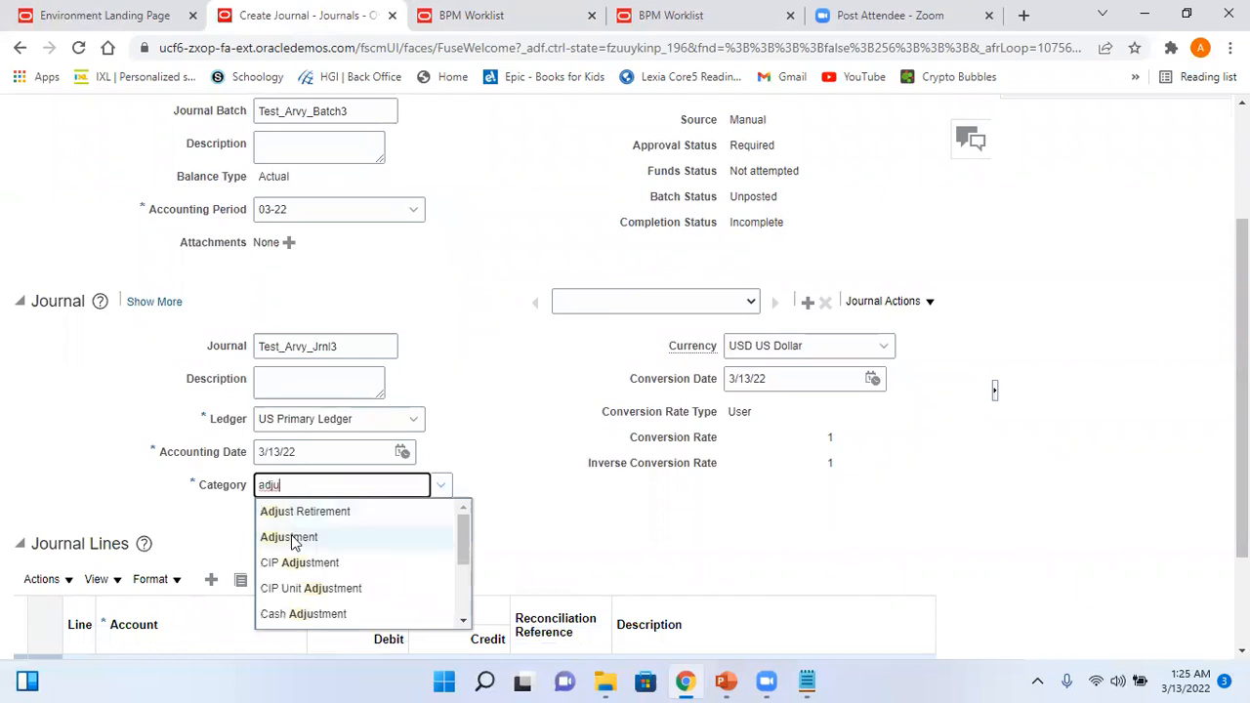
pyautogui.click(294, 539)
pyautogui.scroll(-2, 437, 566)
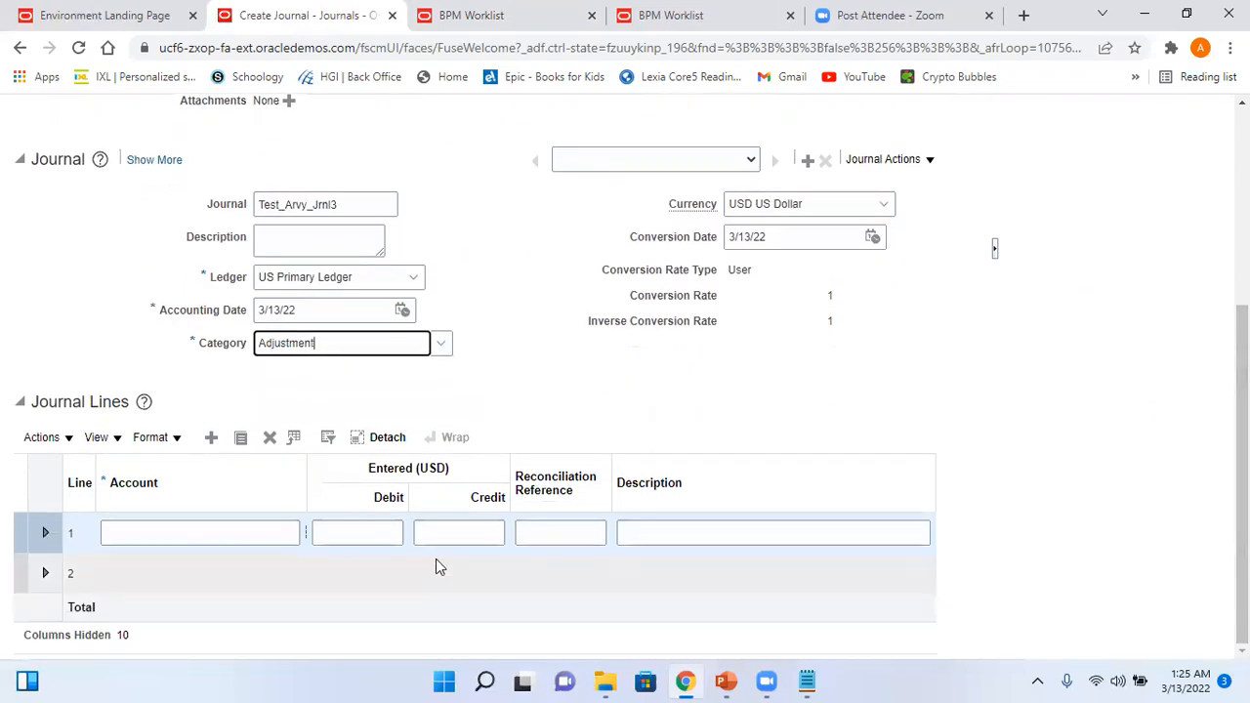
# - Set line 1 to account 101.10.11300.000.000.000 with a debit of 4500
pyautogui.click(305, 534)
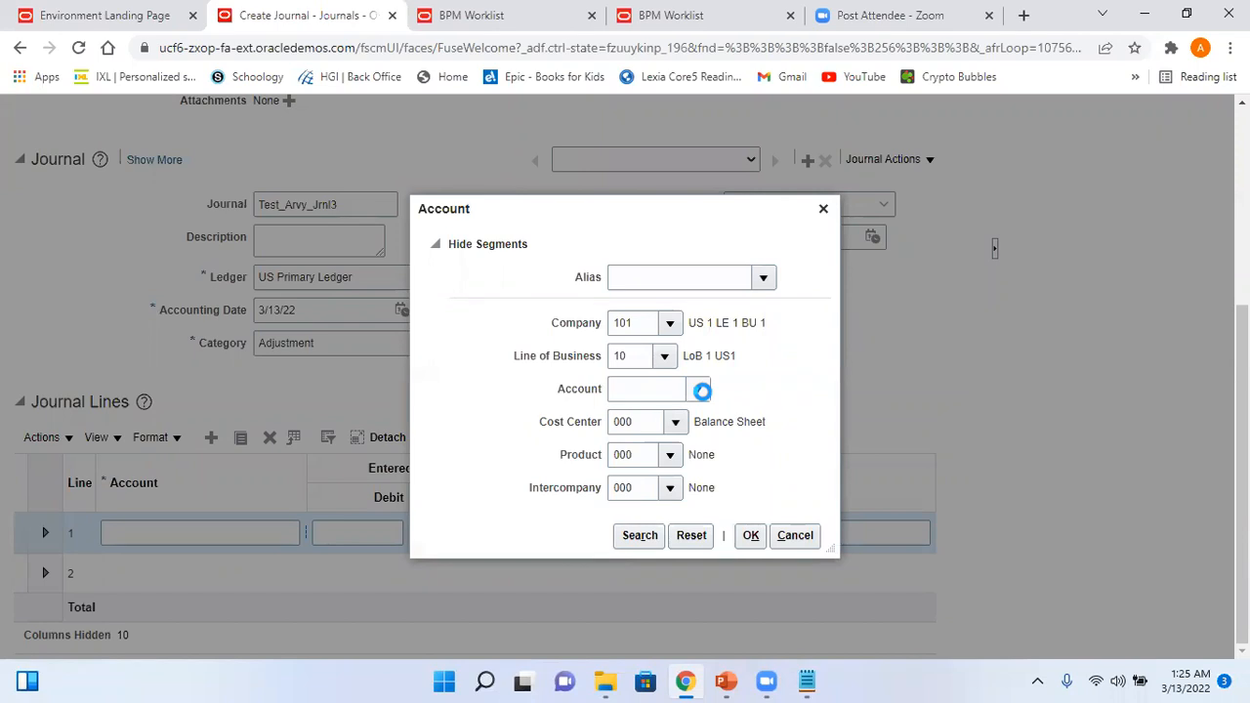
pyautogui.click(701, 390)
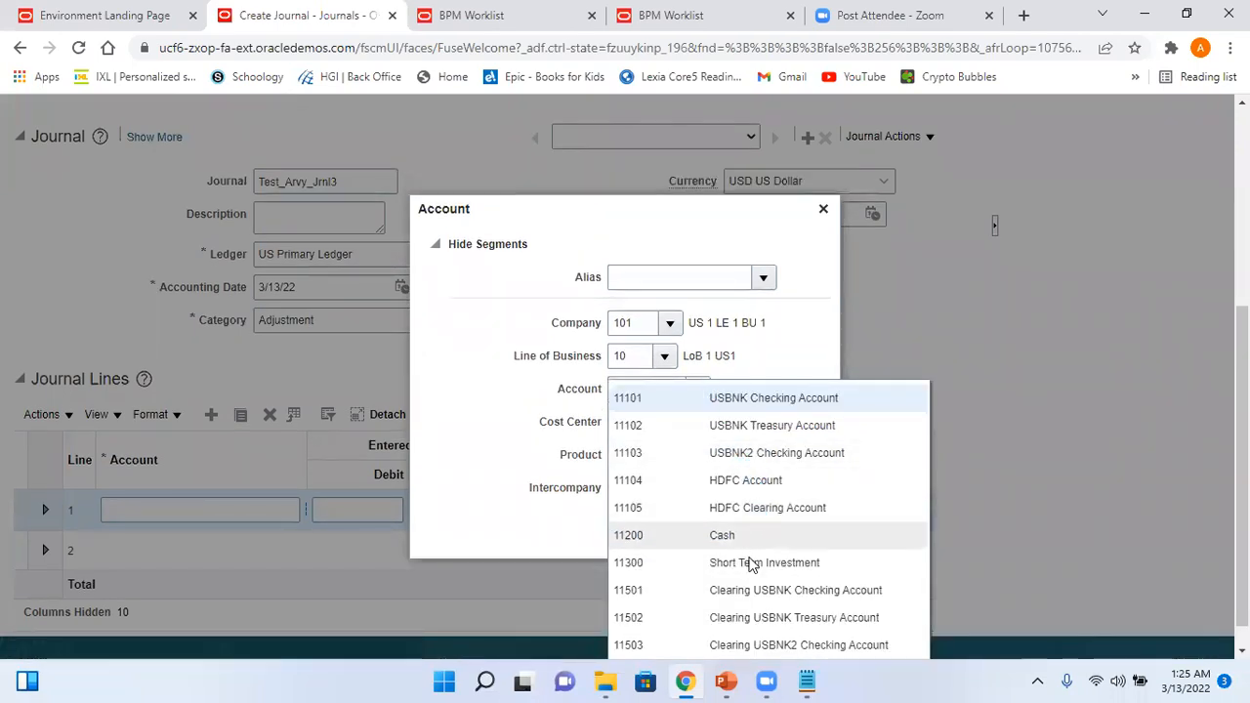
pyautogui.scroll(1, 781, 572)
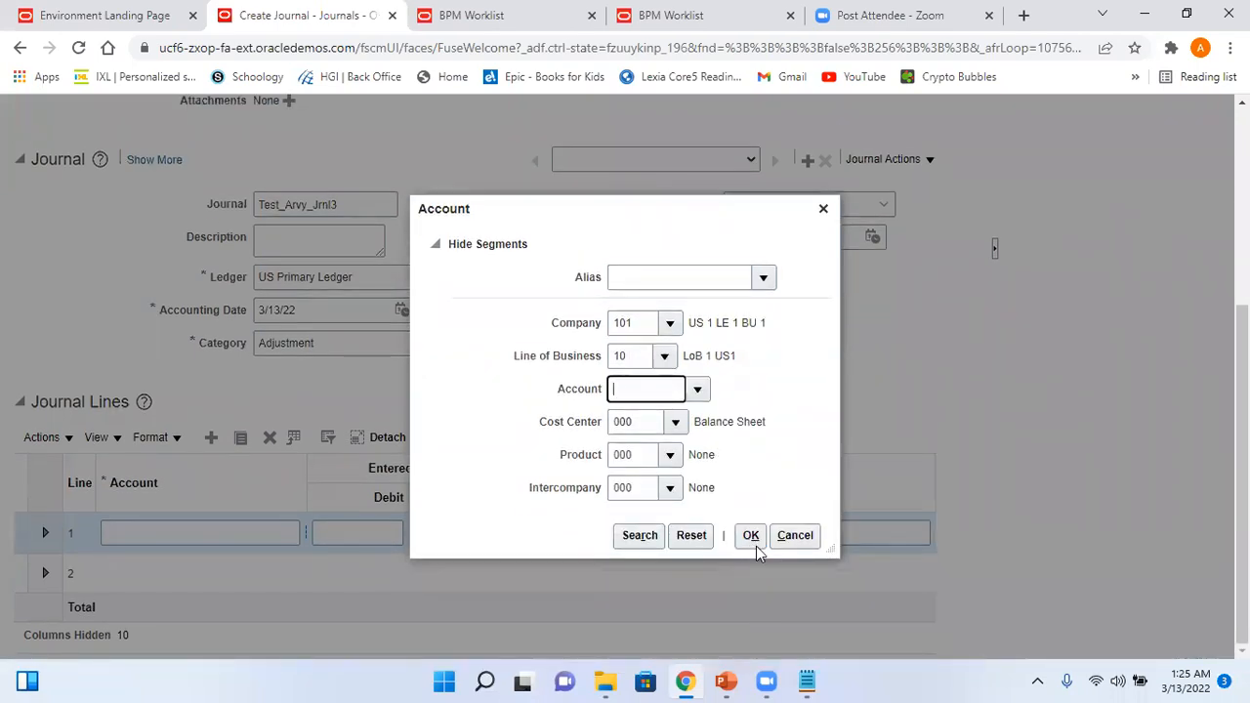
pyautogui.write('11300')
pyautogui.click(751, 536)
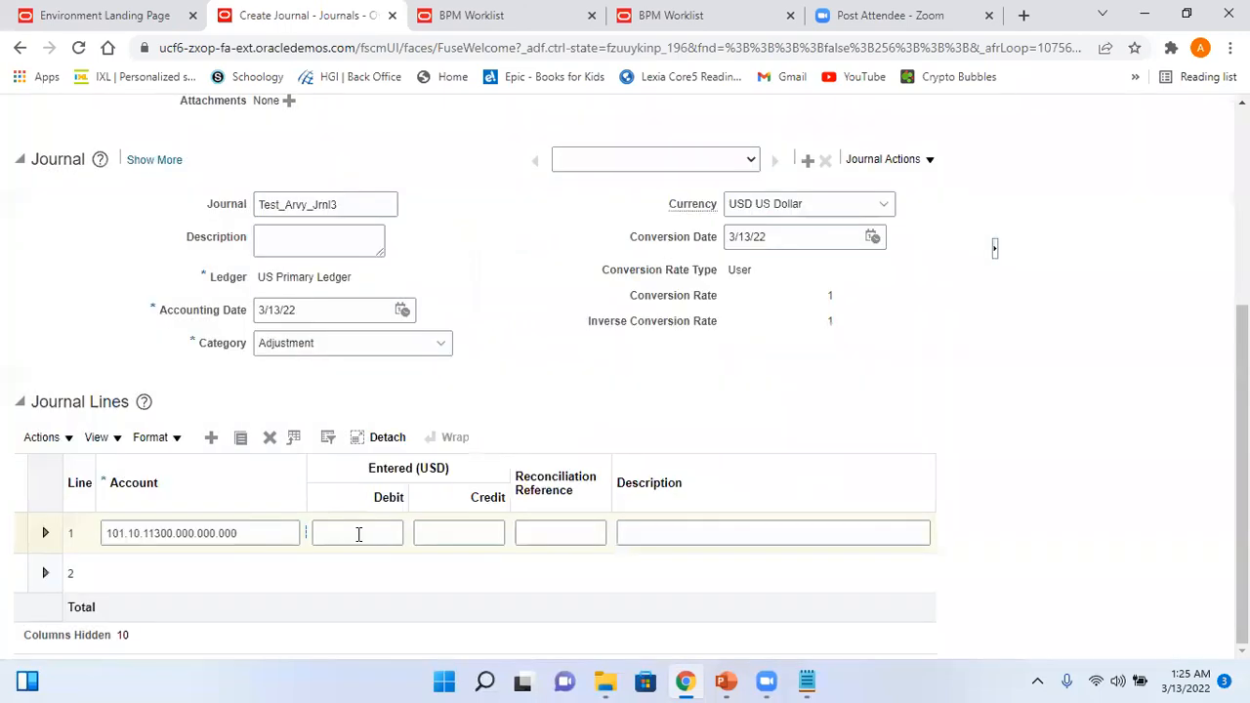
pyautogui.click(358, 533)
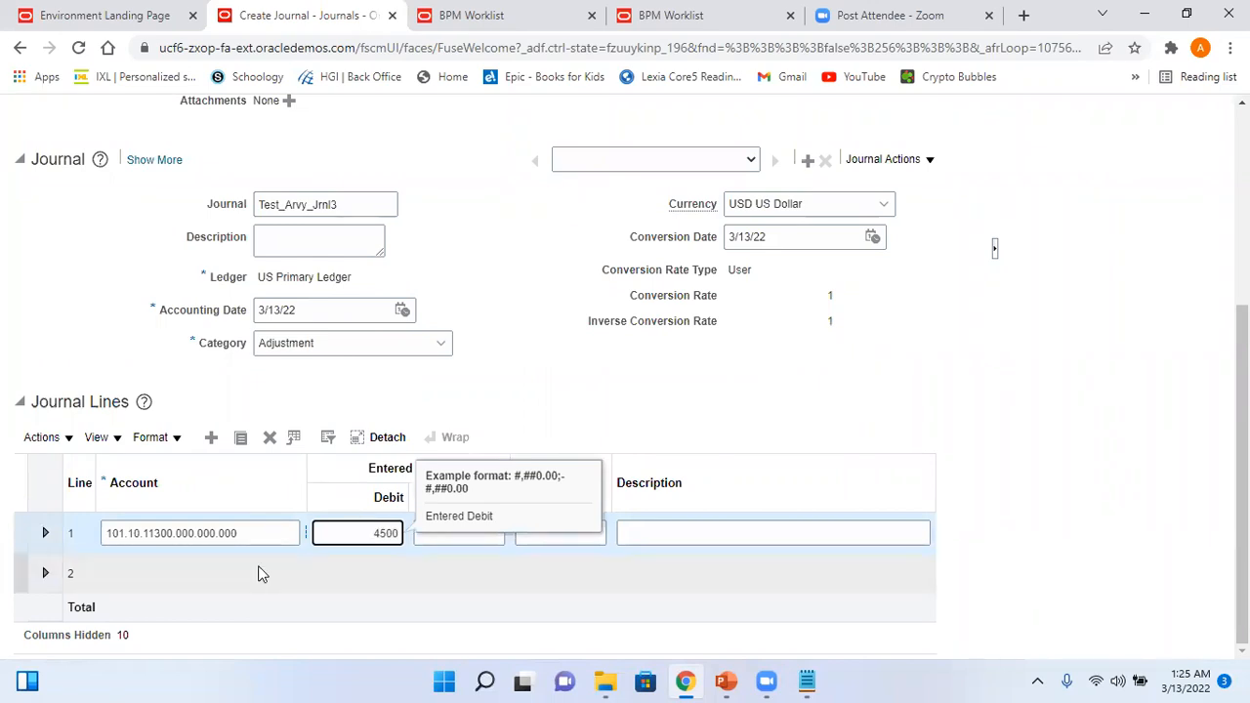
pyautogui.click(189, 565)
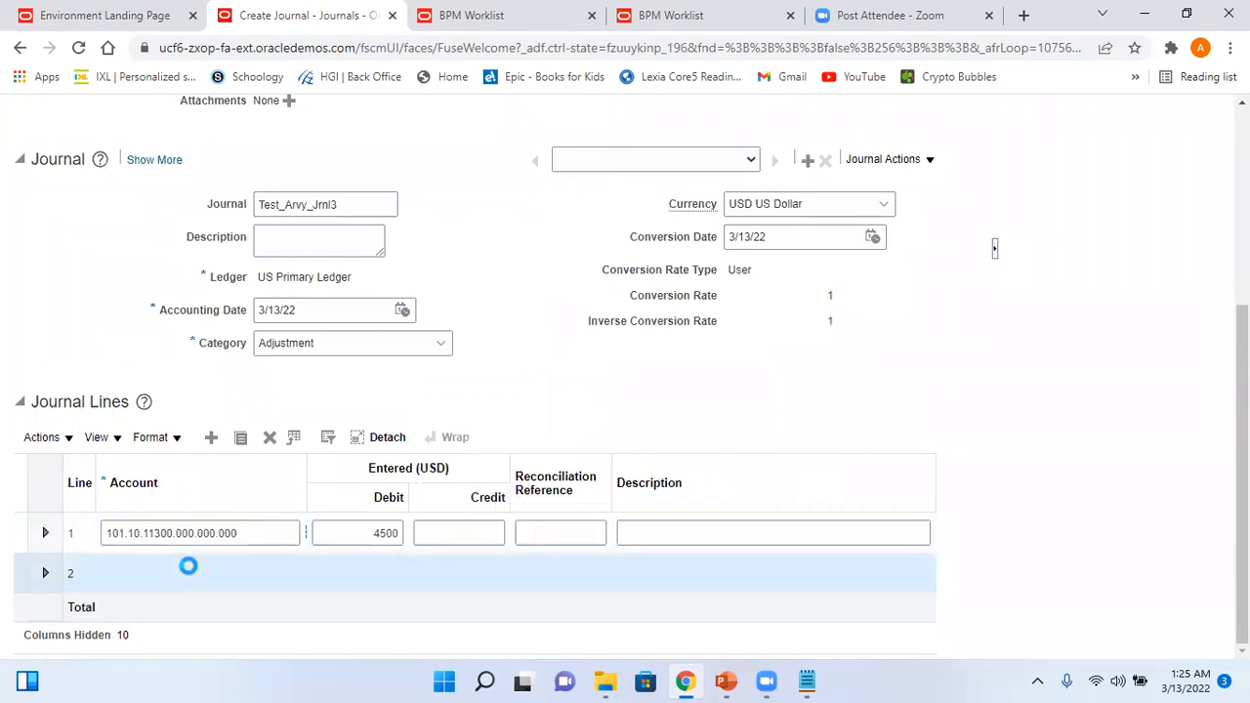
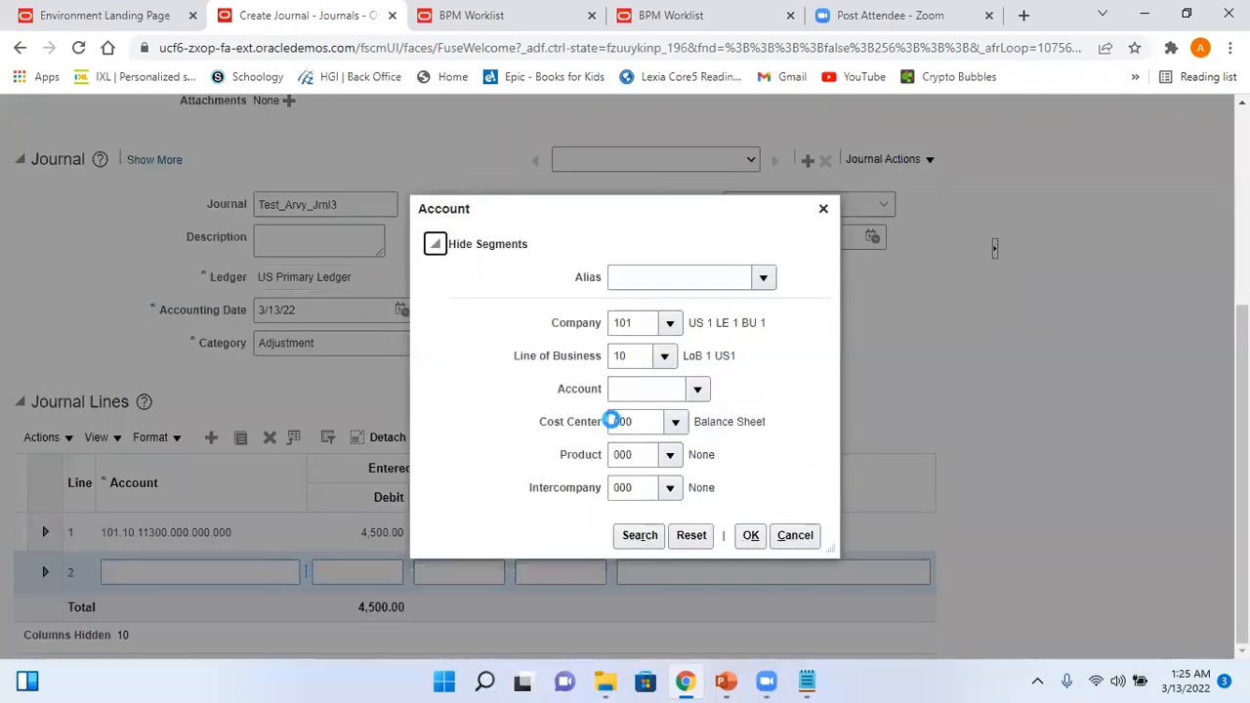
# - Set line 2 to the Cash account 11200 with a credit of 4500
pyautogui.click(699, 390)
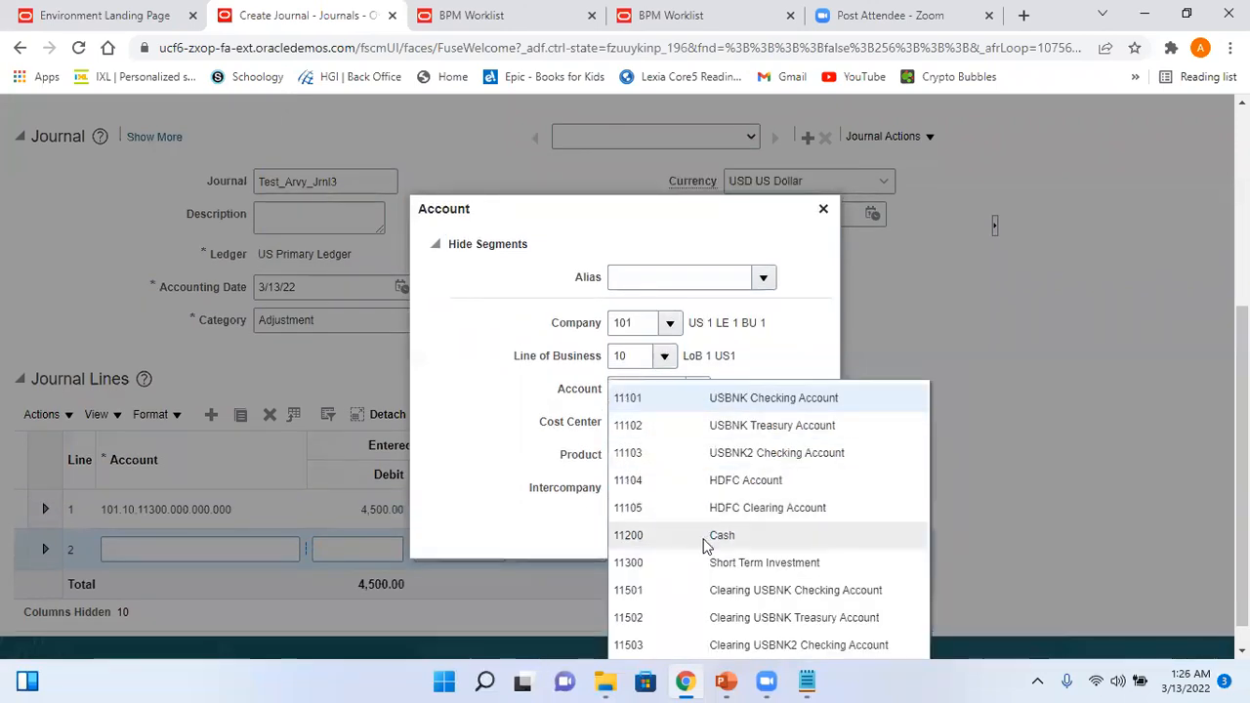
pyautogui.click(705, 544)
pyautogui.click(750, 537)
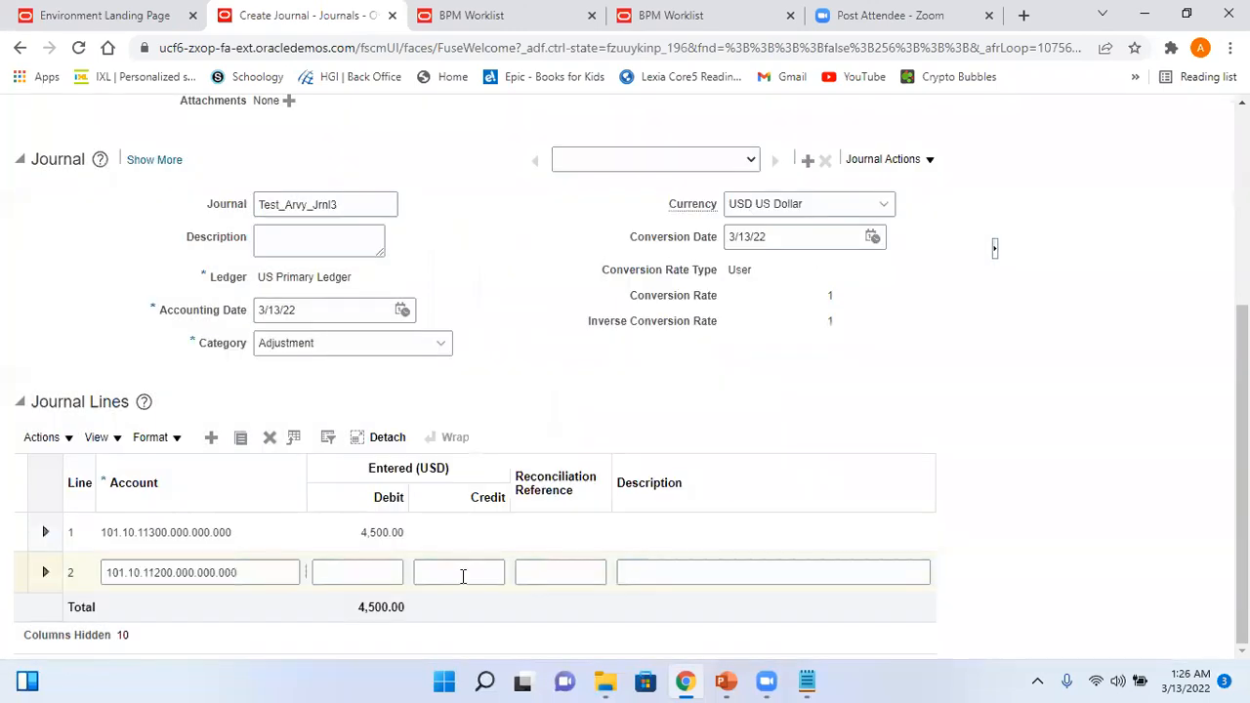
pyautogui.click(460, 574)
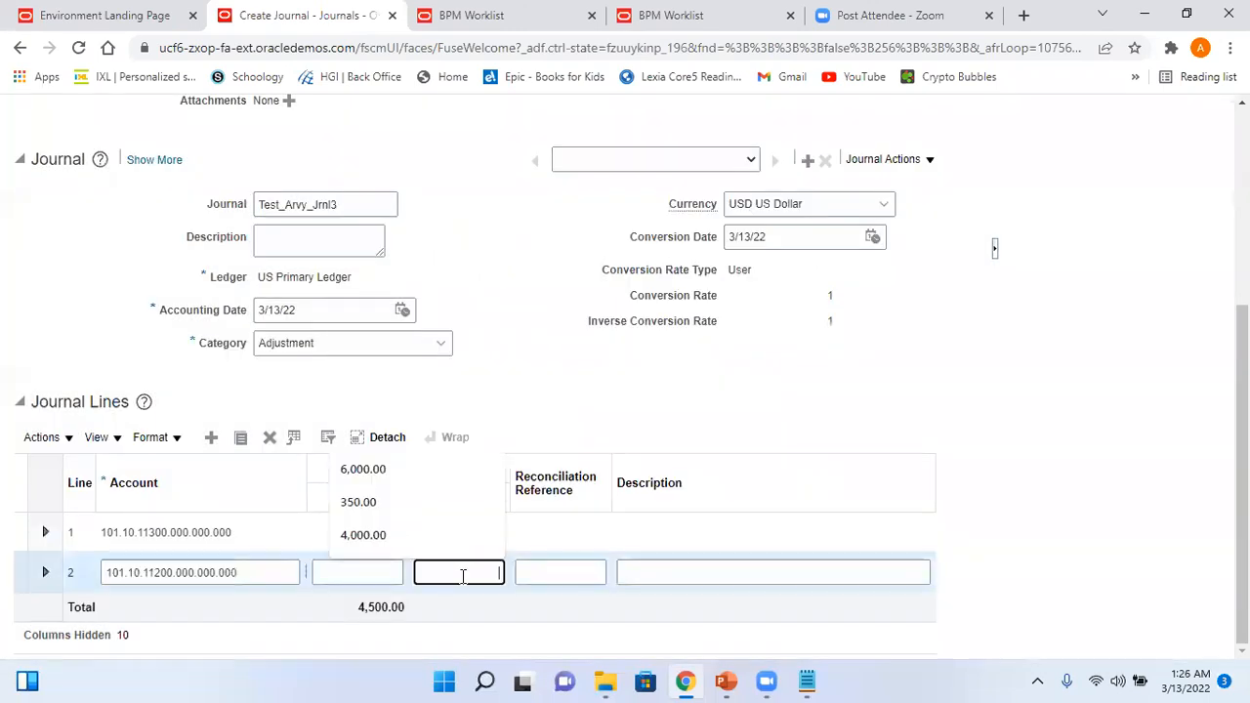
pyautogui.write('4500')
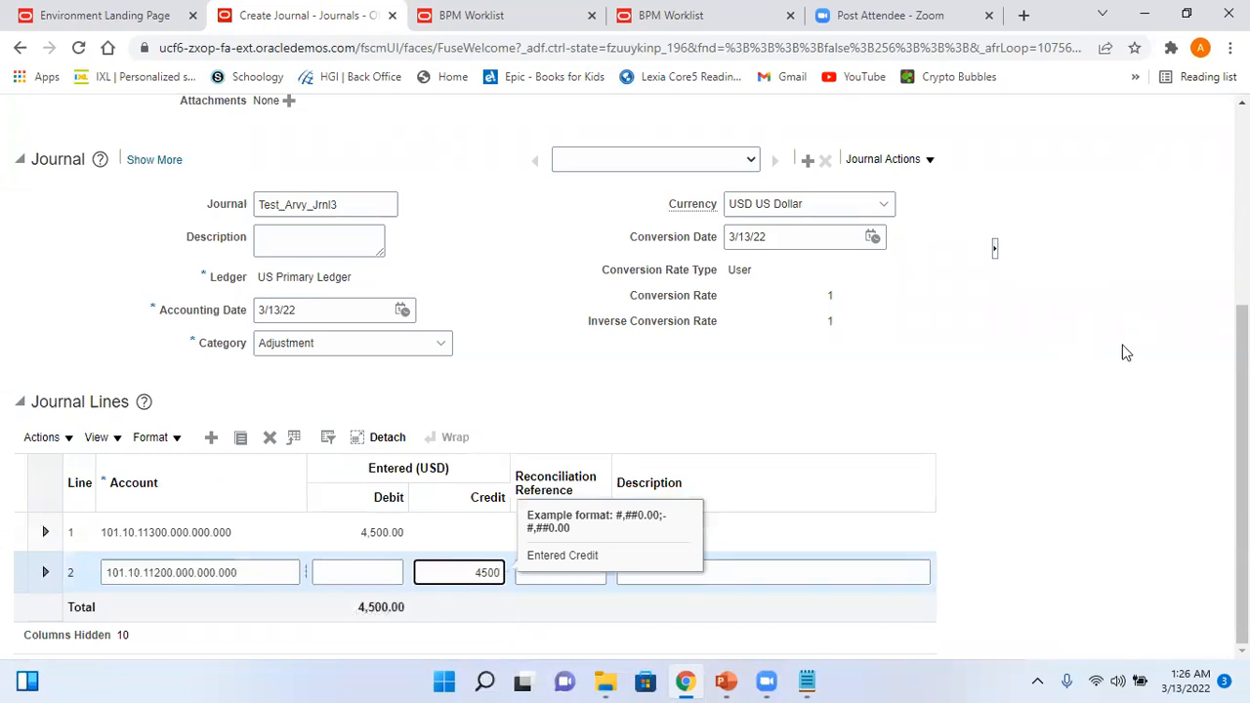
pyautogui.click(1122, 345)
# - Save and post Test_Arvy_Batch3, acknowledging that it goes for approval
pyautogui.moveTo(1241, 402); pyautogui.dragTo(1241, 202)
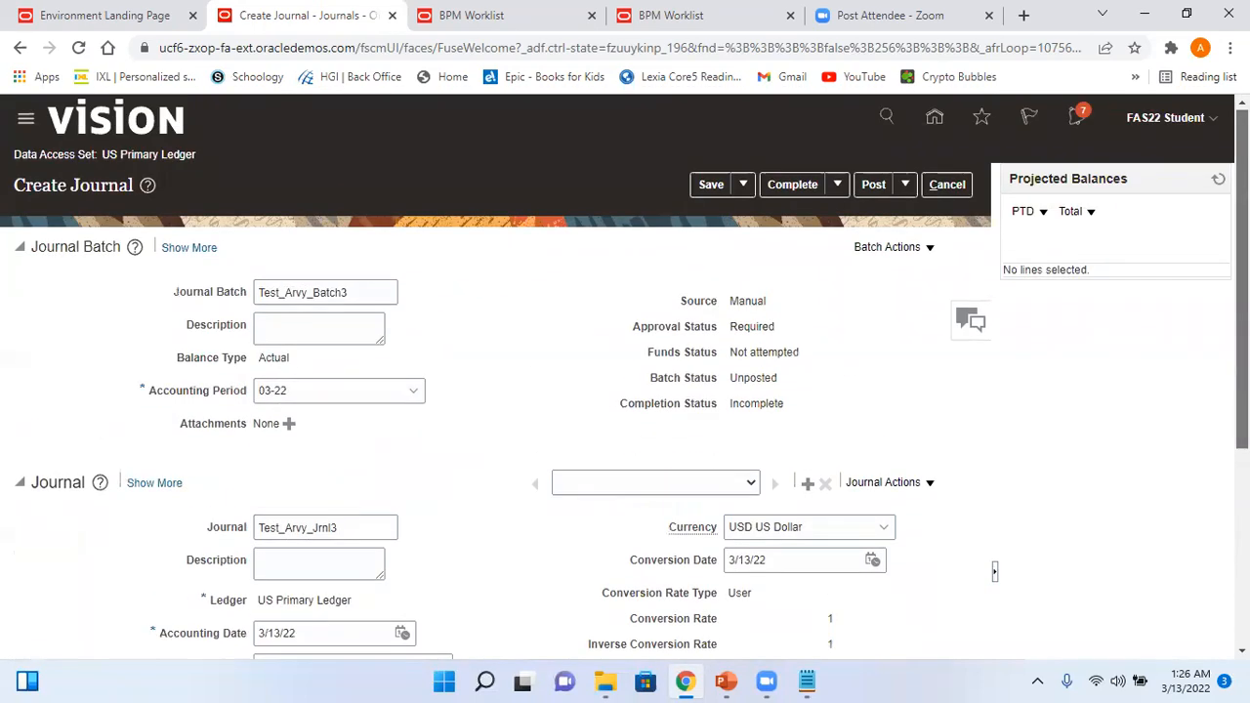
pyautogui.click(711, 186)
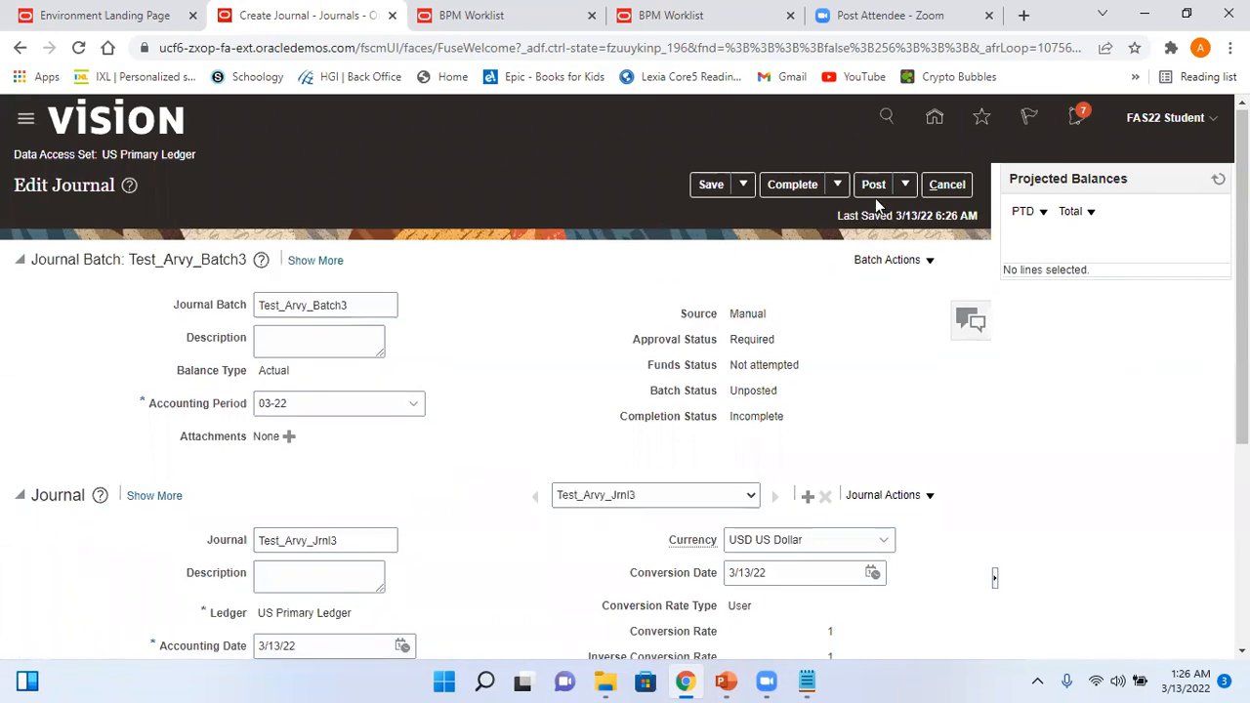
pyautogui.click(875, 184)
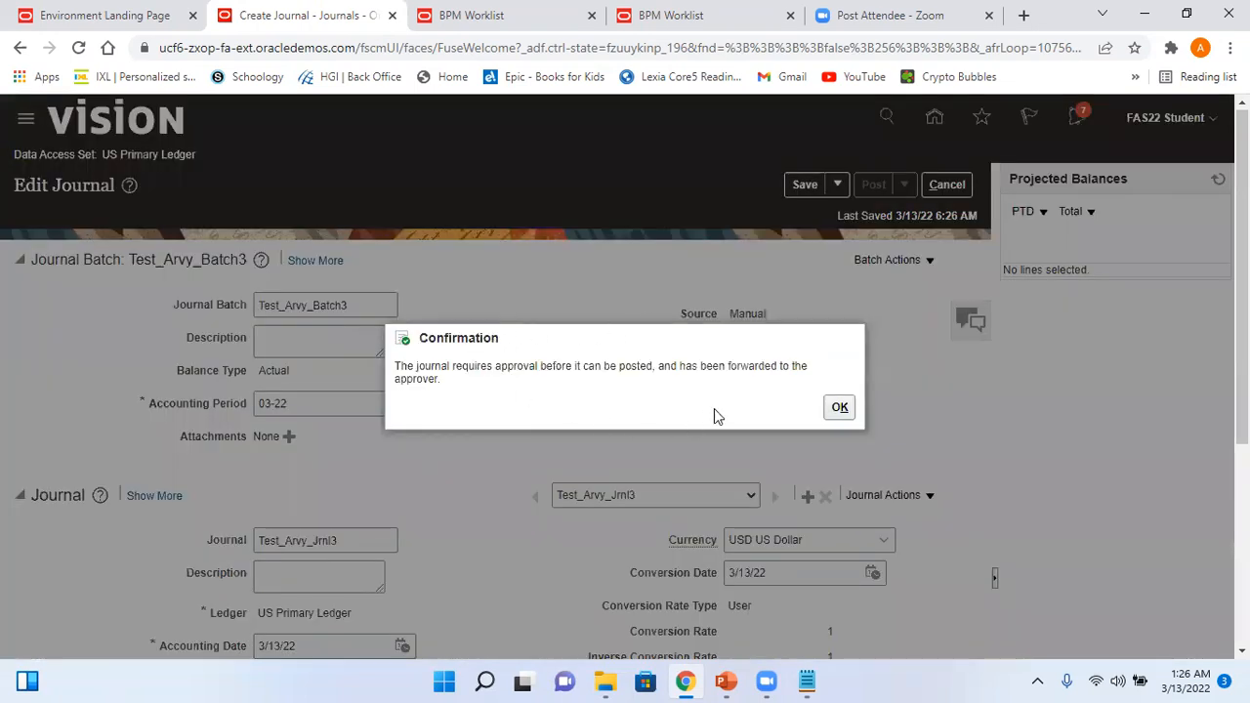
pyautogui.click(840, 407)
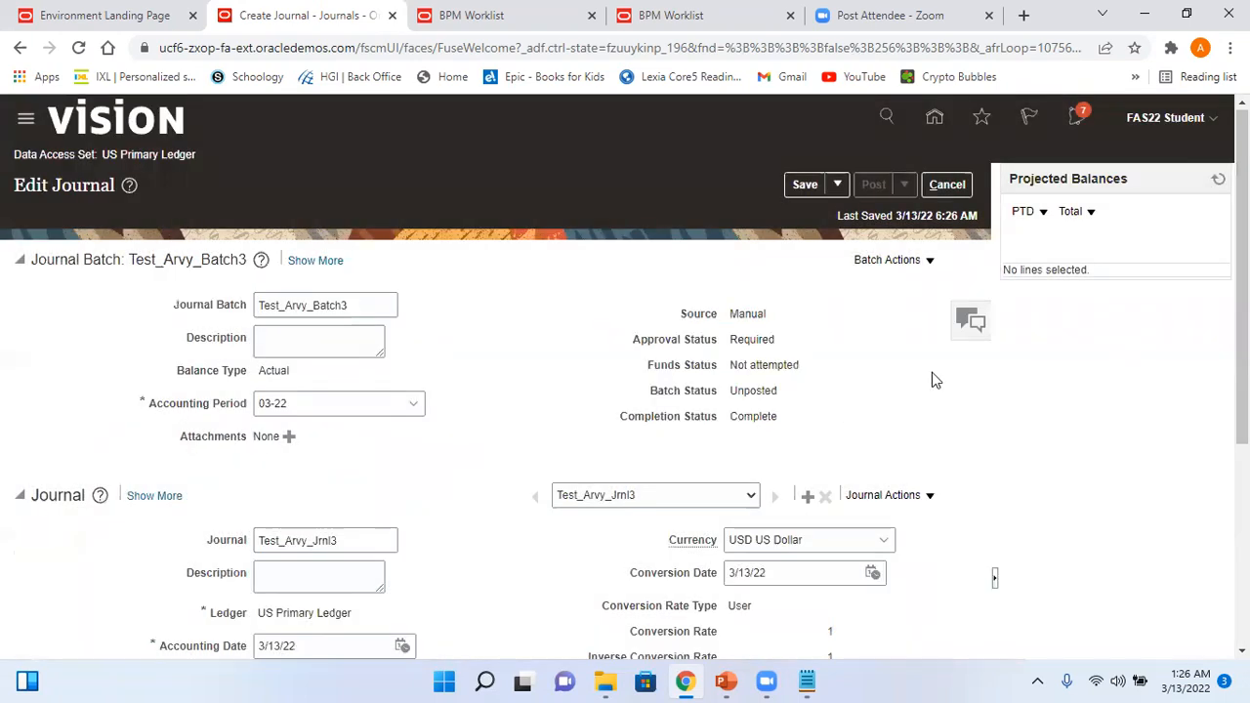
# - Sign out of the student account and sign in with the approver's saved login
pyautogui.click(1201, 122)
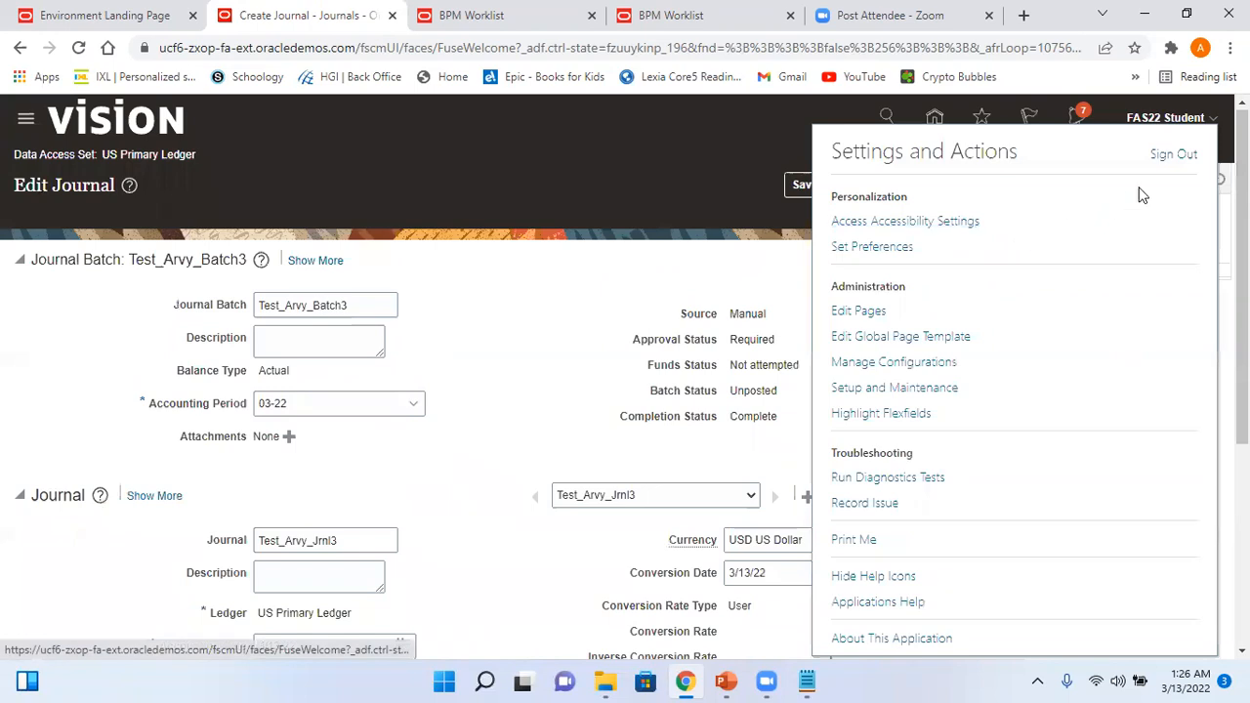
pyautogui.click(1172, 154)
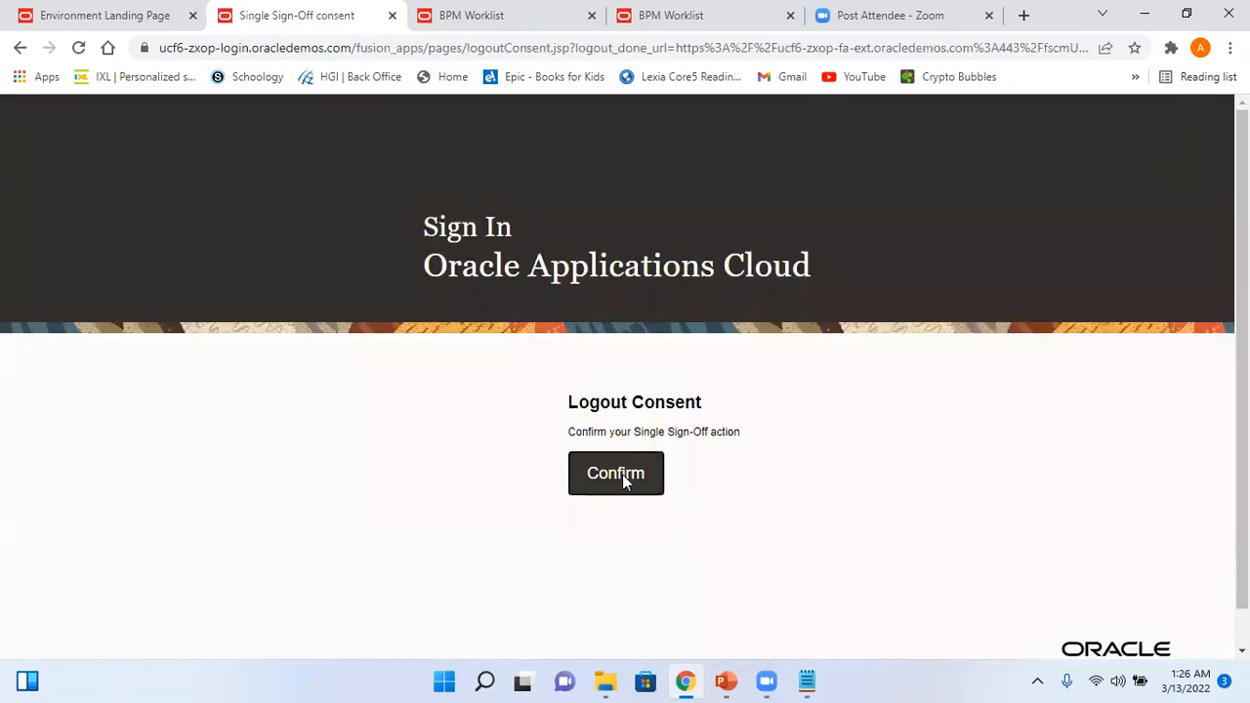
pyautogui.click(622, 474)
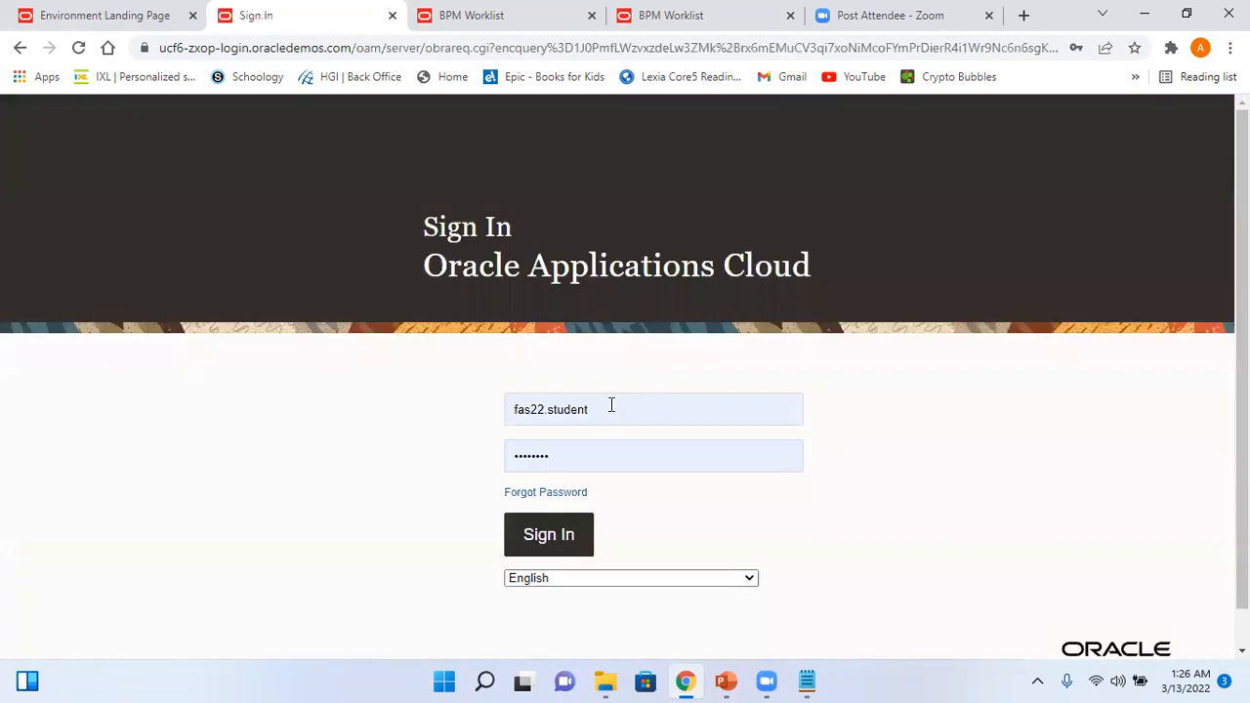
pyautogui.click(611, 405)
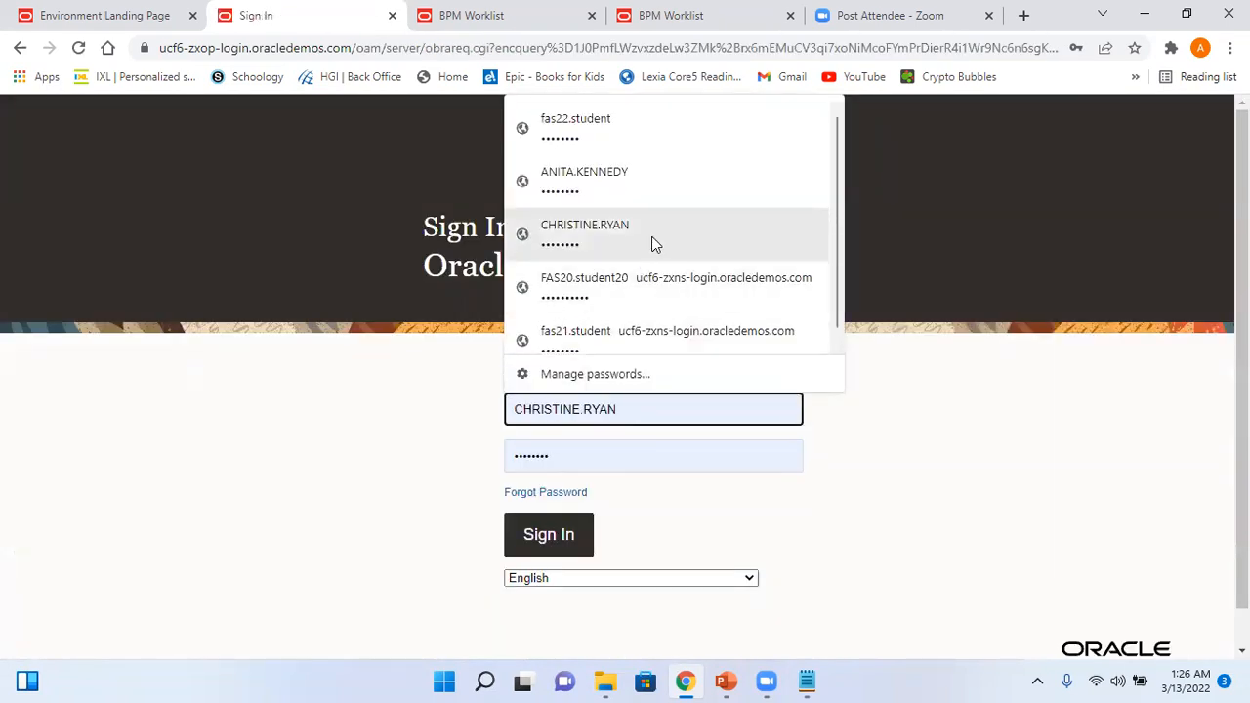
pyautogui.click(654, 244)
pyautogui.click(575, 543)
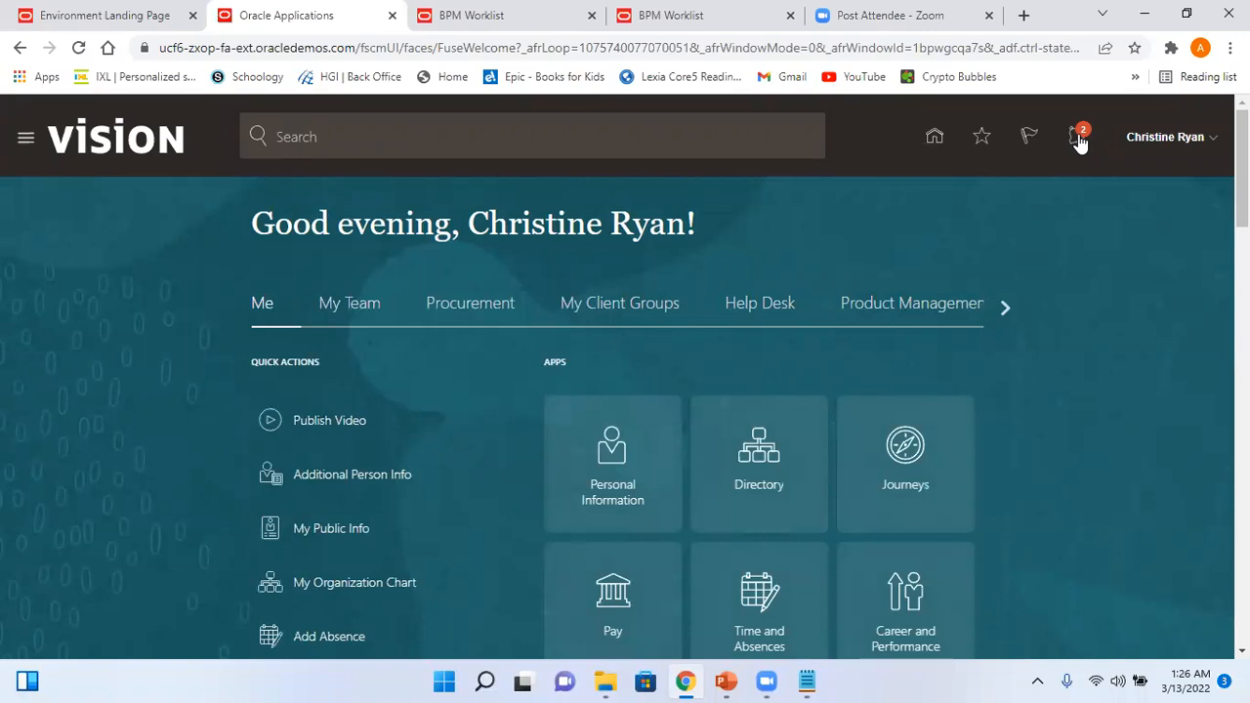
pyautogui.click(1077, 138)
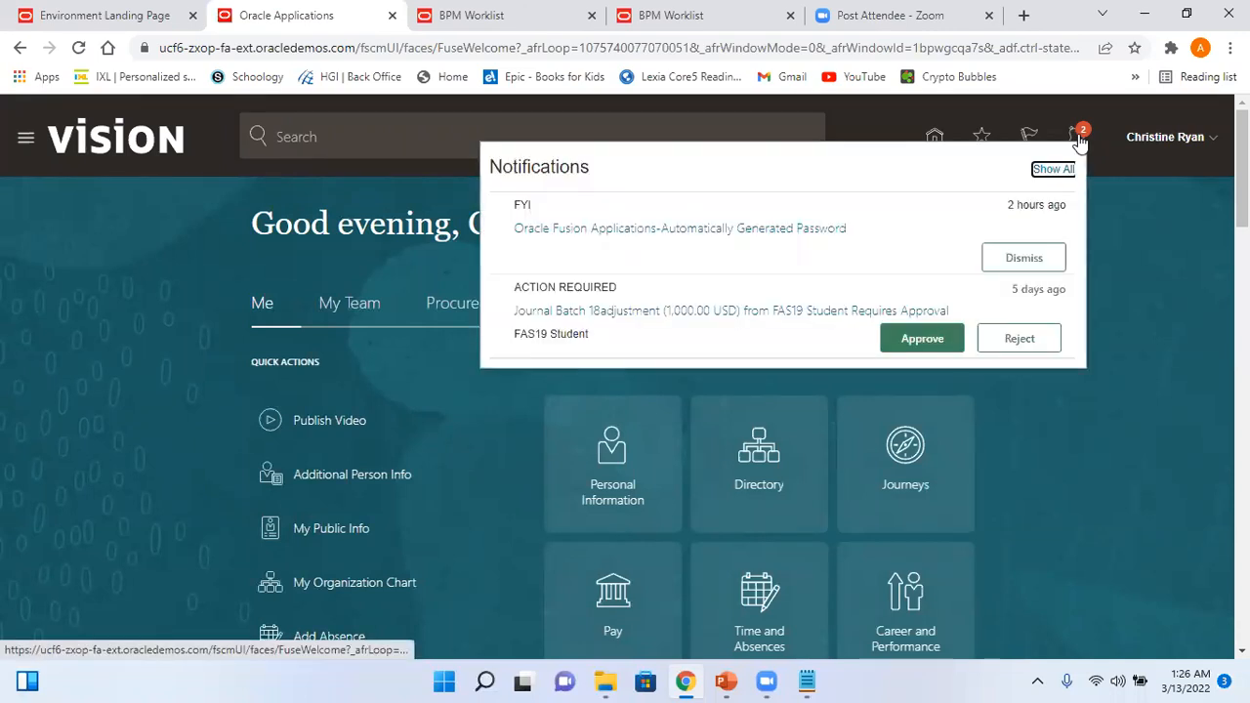
pyautogui.click(1148, 172)
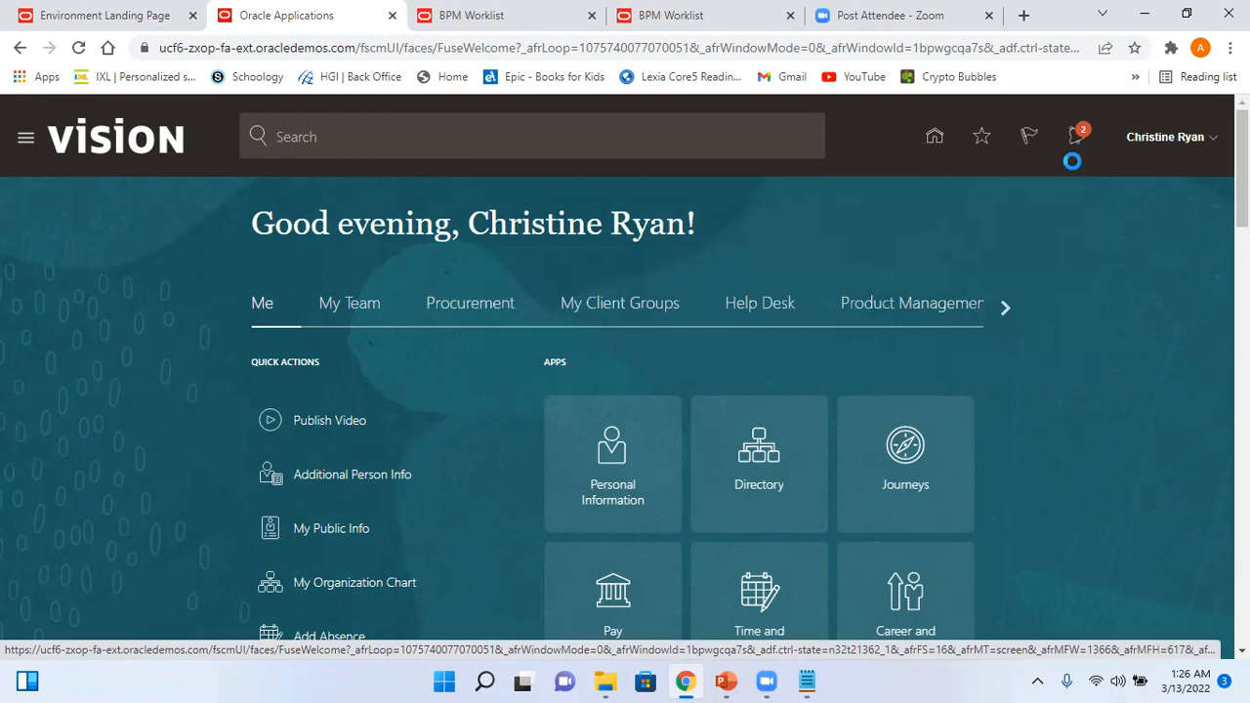
pyautogui.click(79, 48)
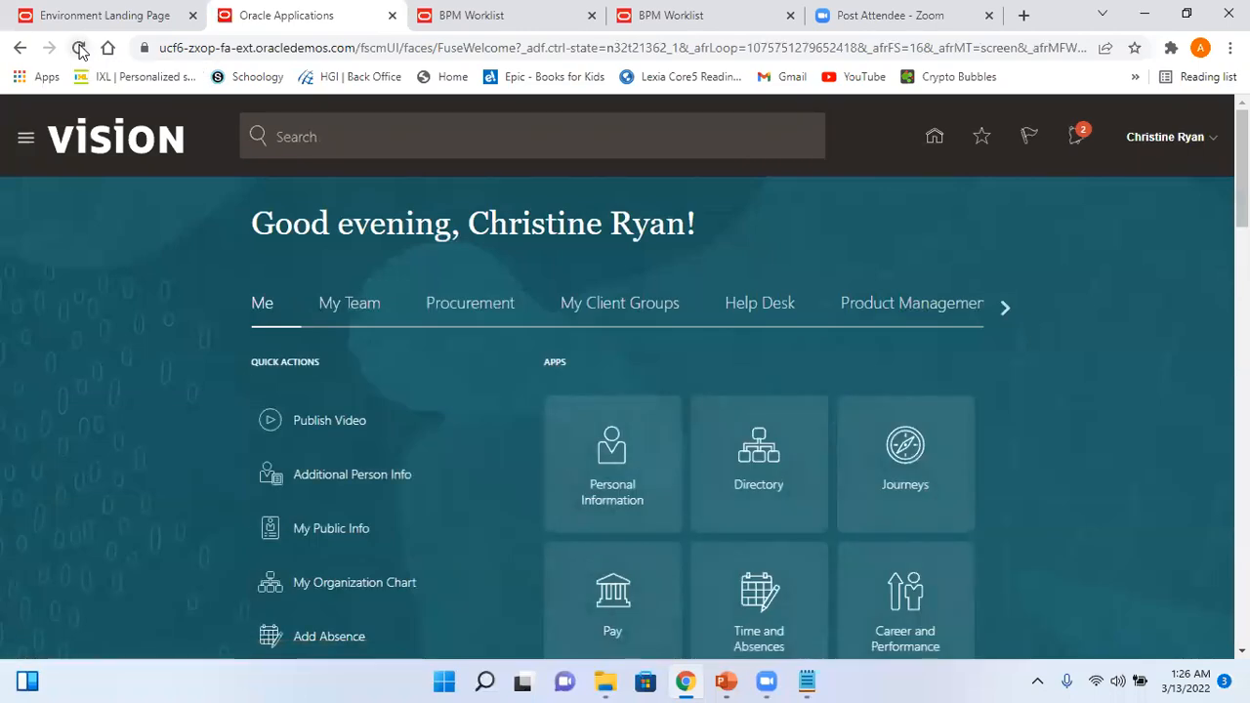
pyautogui.click(79, 48)
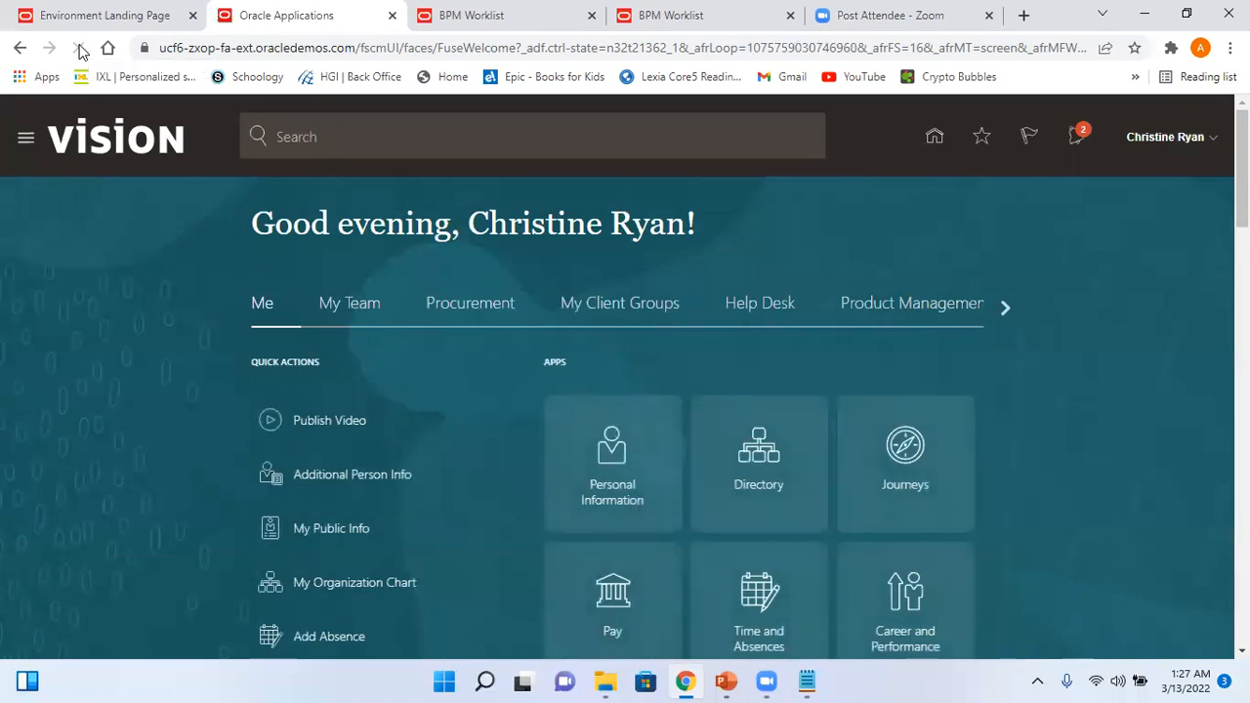
pyautogui.click(79, 48)
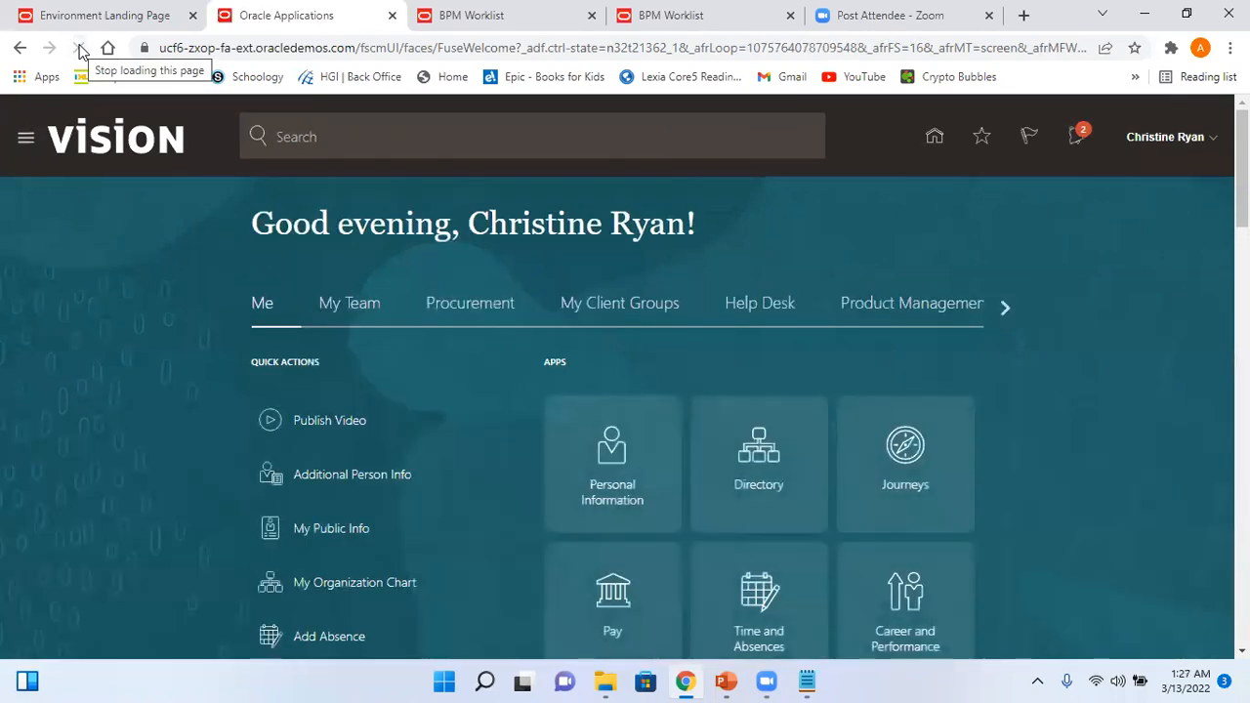
pyautogui.click(79, 48)
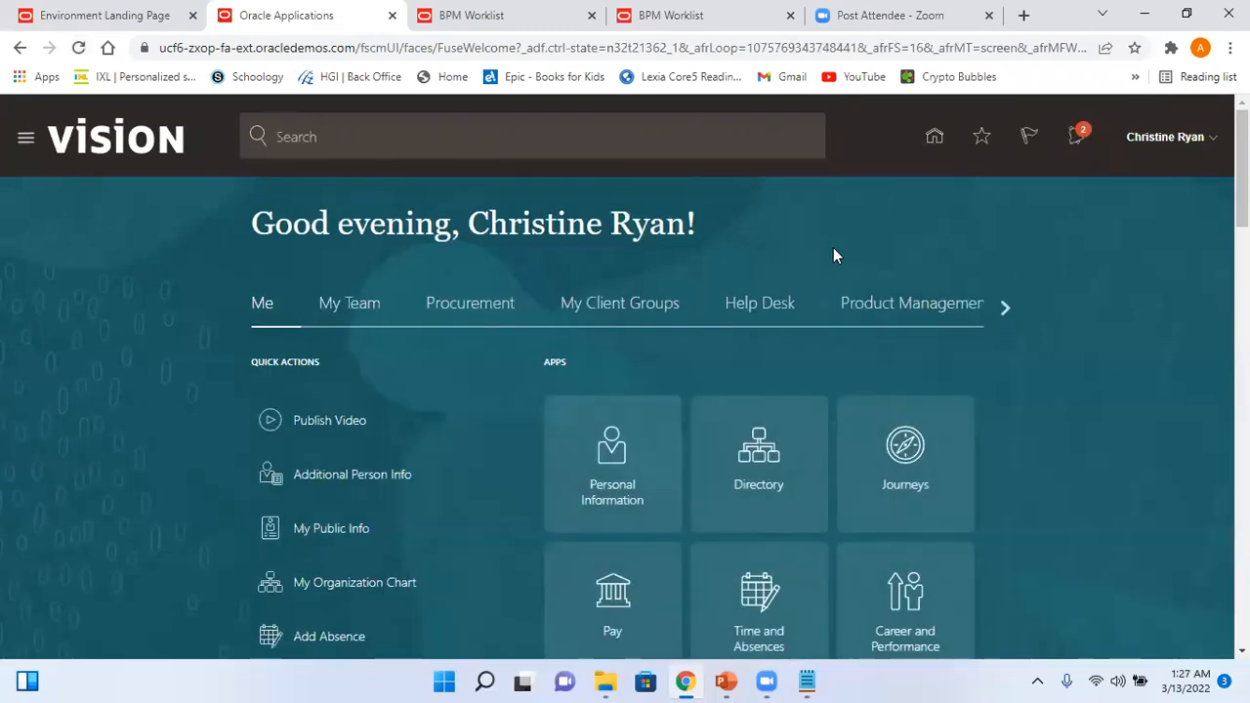
pyautogui.click(1078, 139)
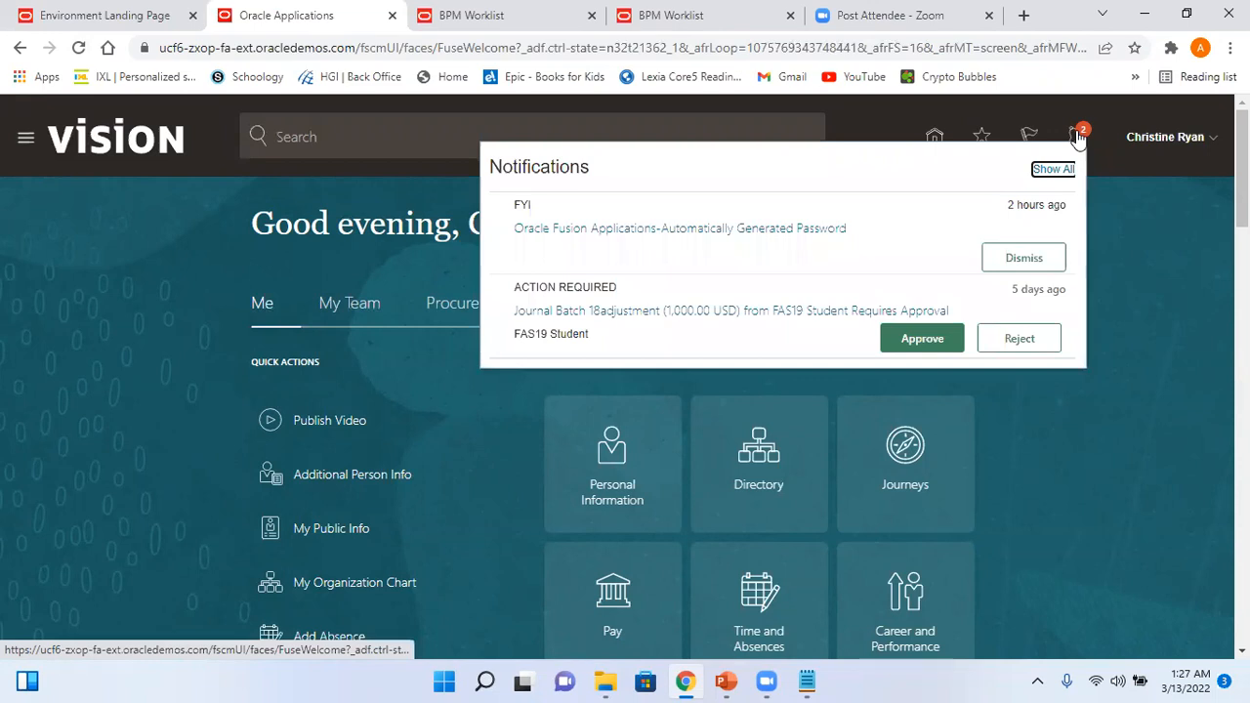
pyautogui.click(1168, 282)
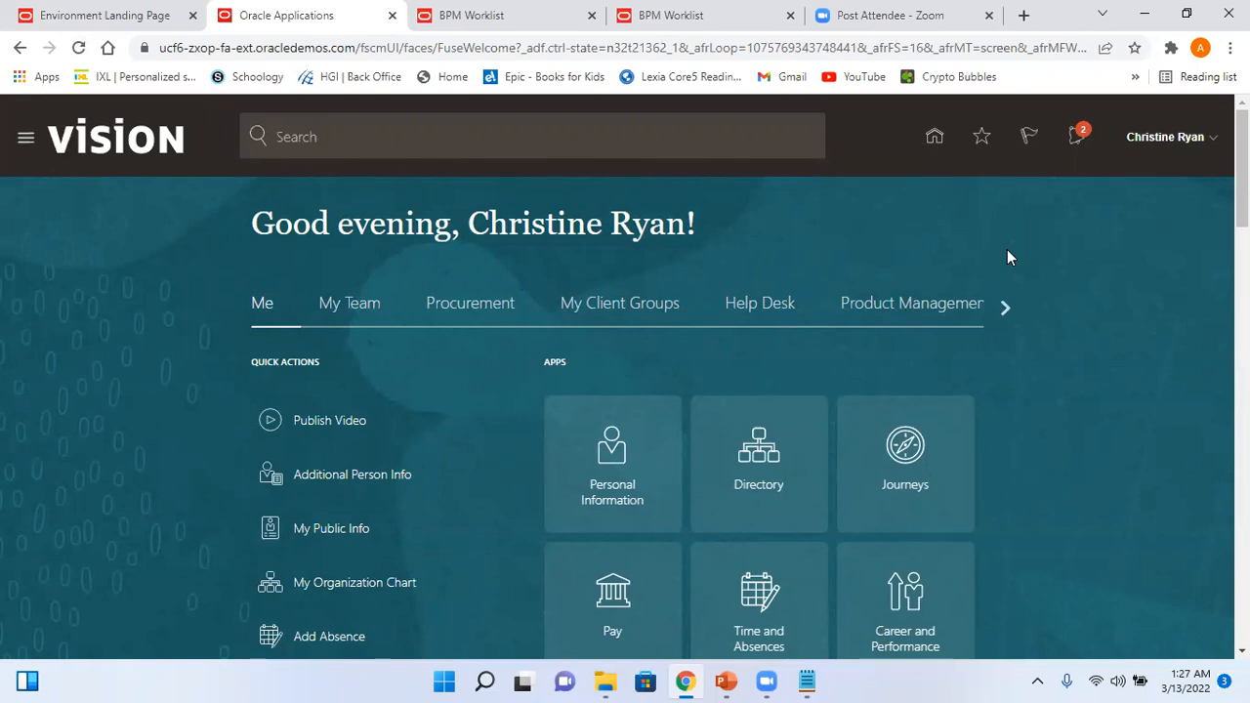
pyautogui.click(79, 47)
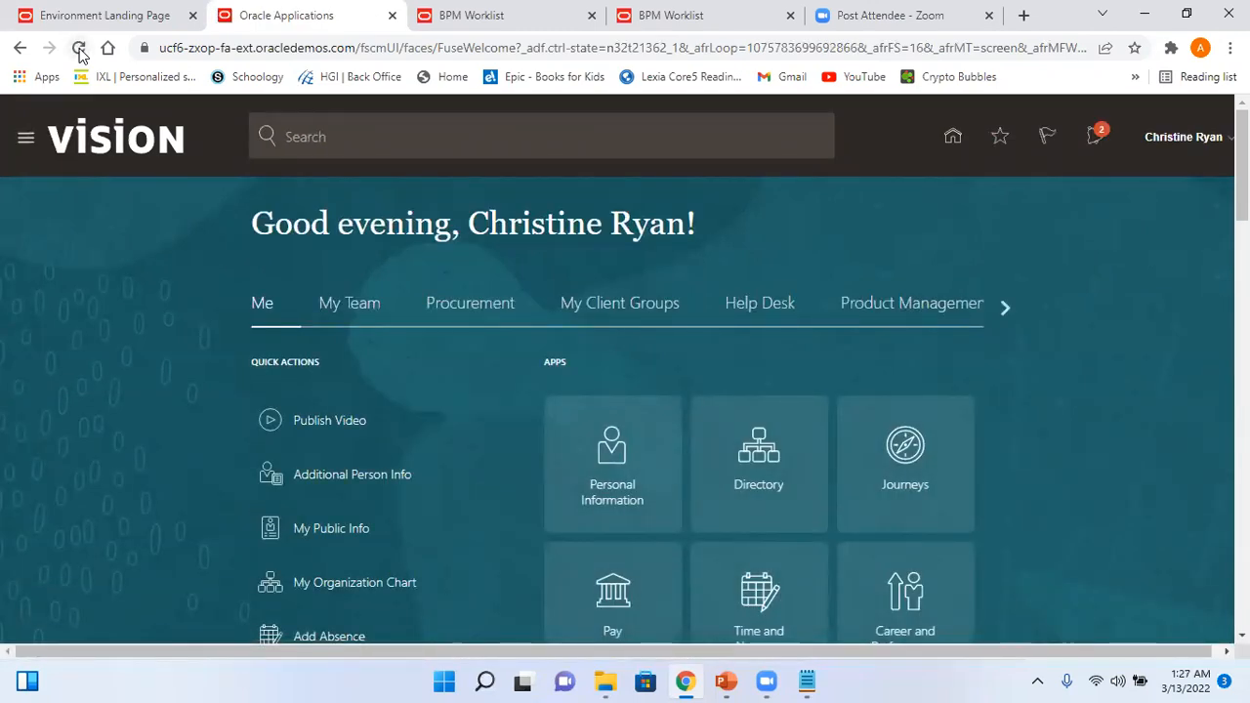
pyautogui.click(79, 48)
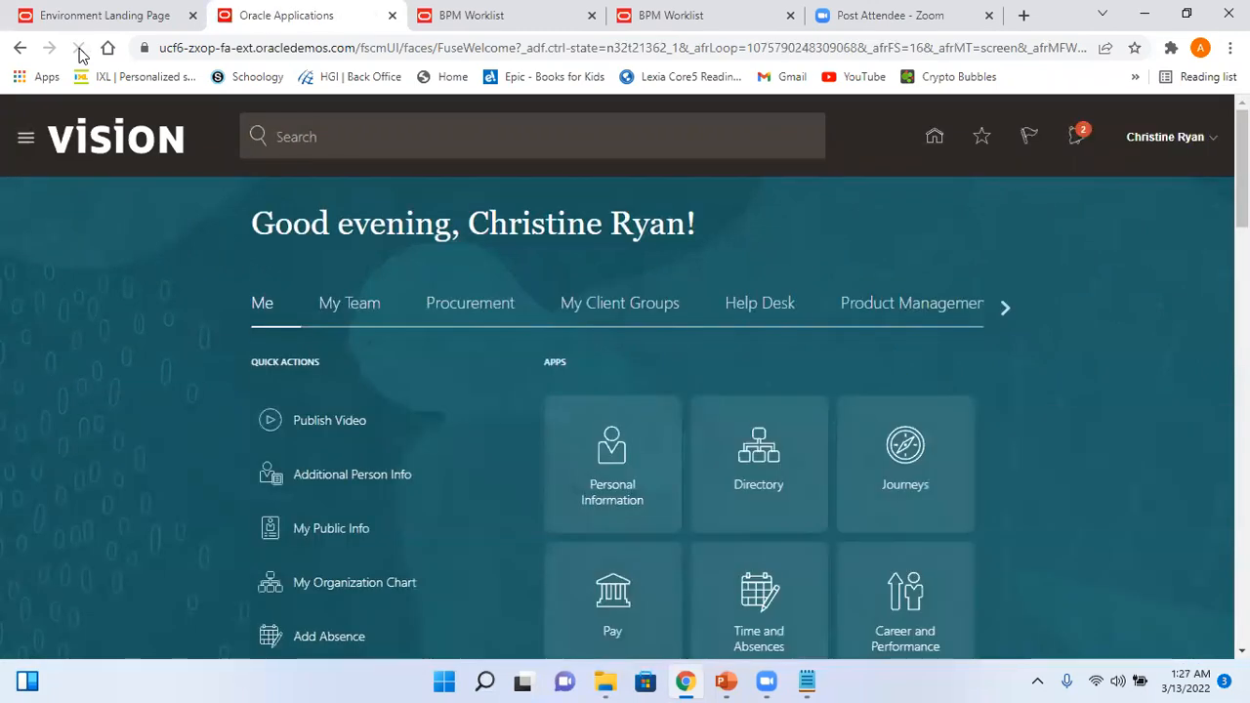
pyautogui.click(79, 49)
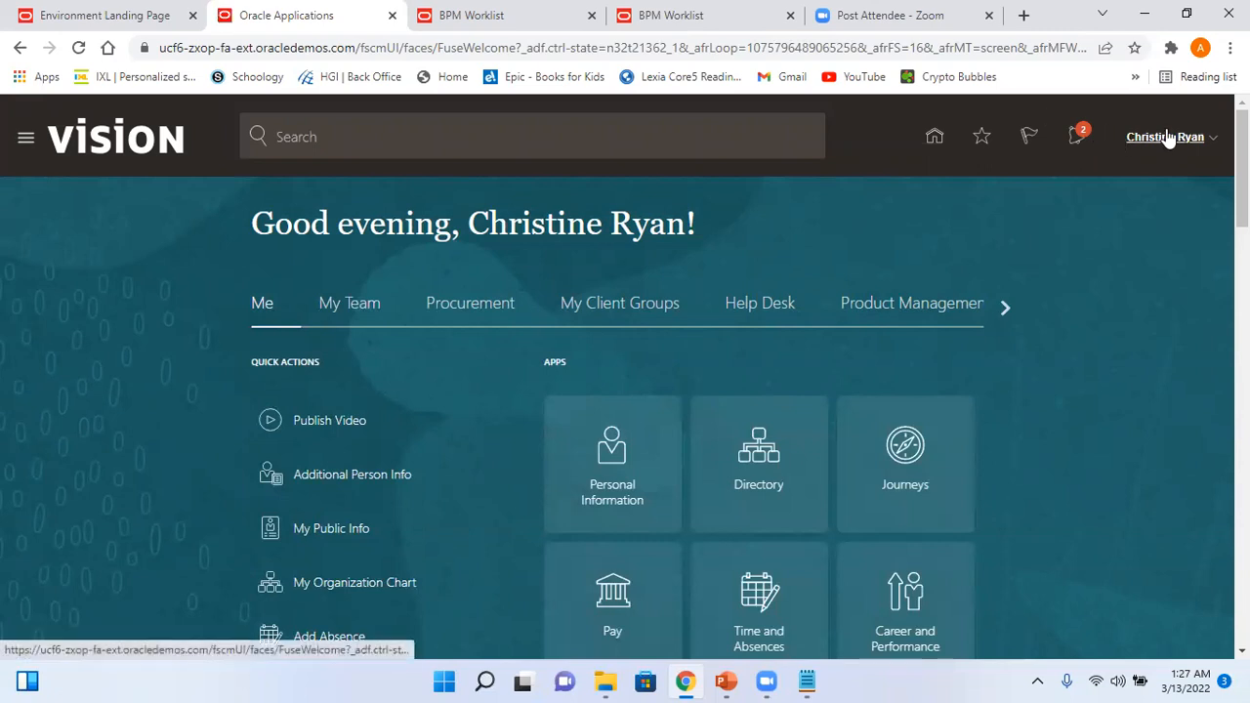
pyautogui.click(1167, 140)
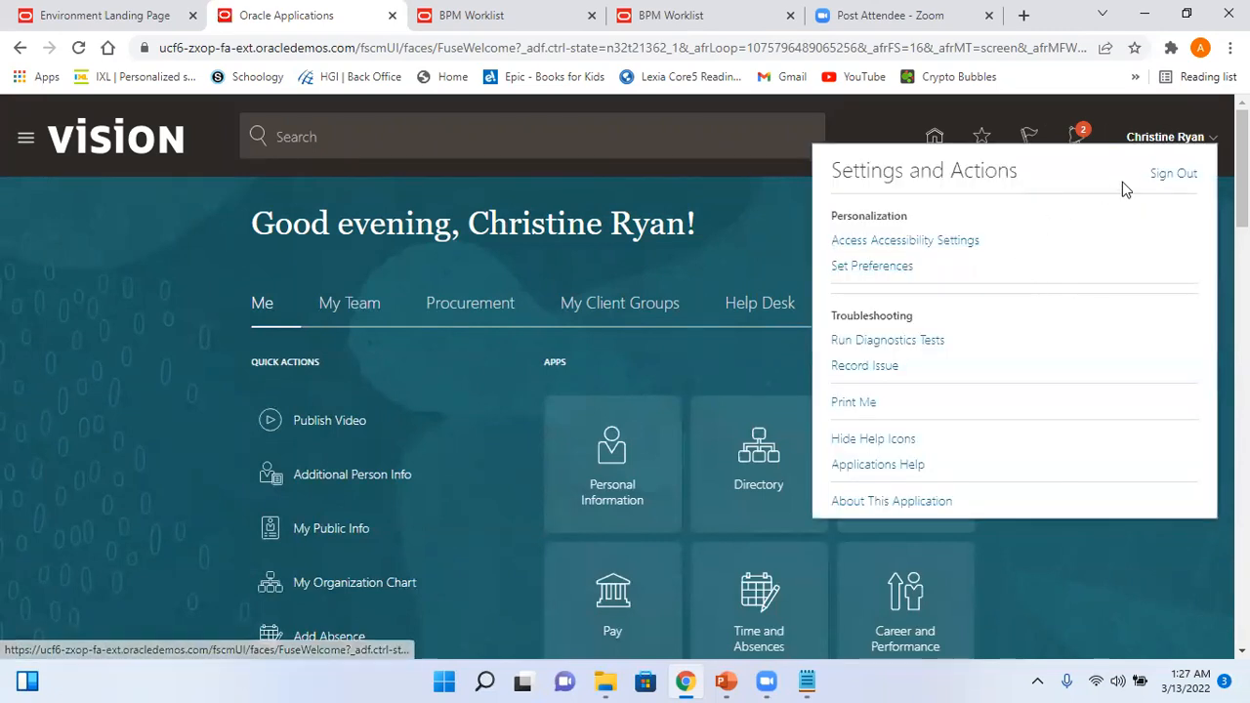
# - Sign out of the approver account and sign back in with the student's saved login
pyautogui.click(1175, 176)
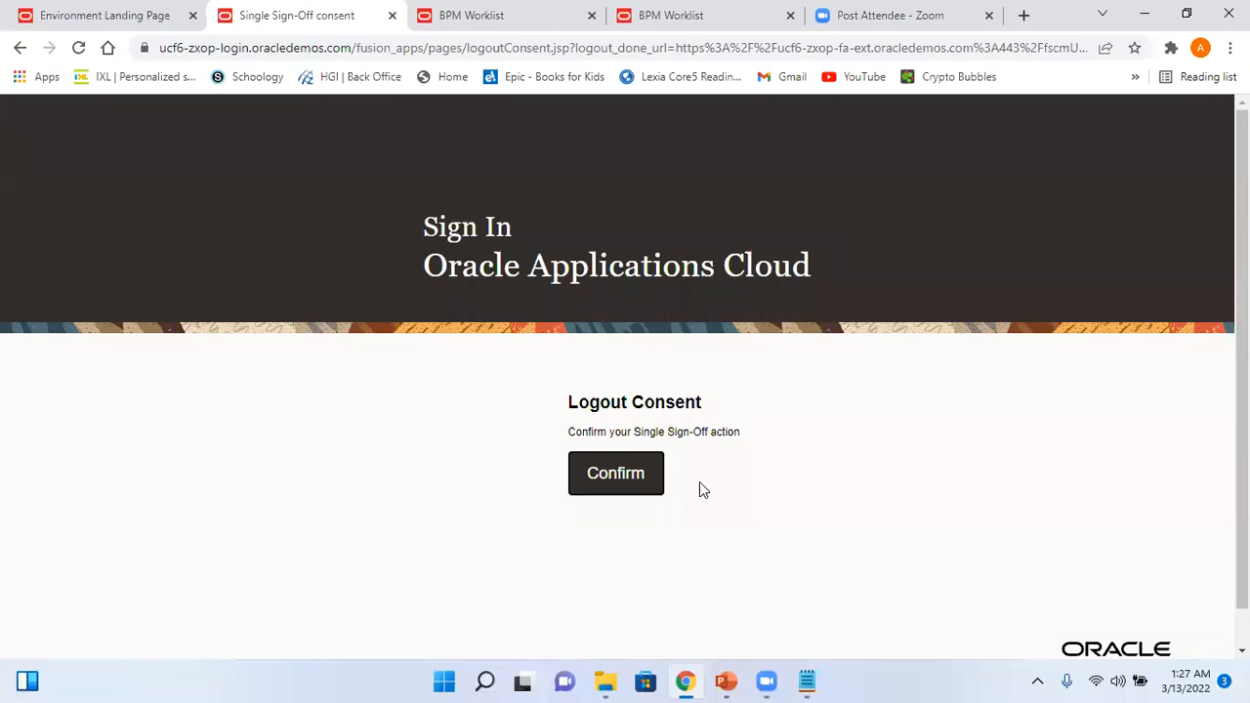
pyautogui.click(630, 473)
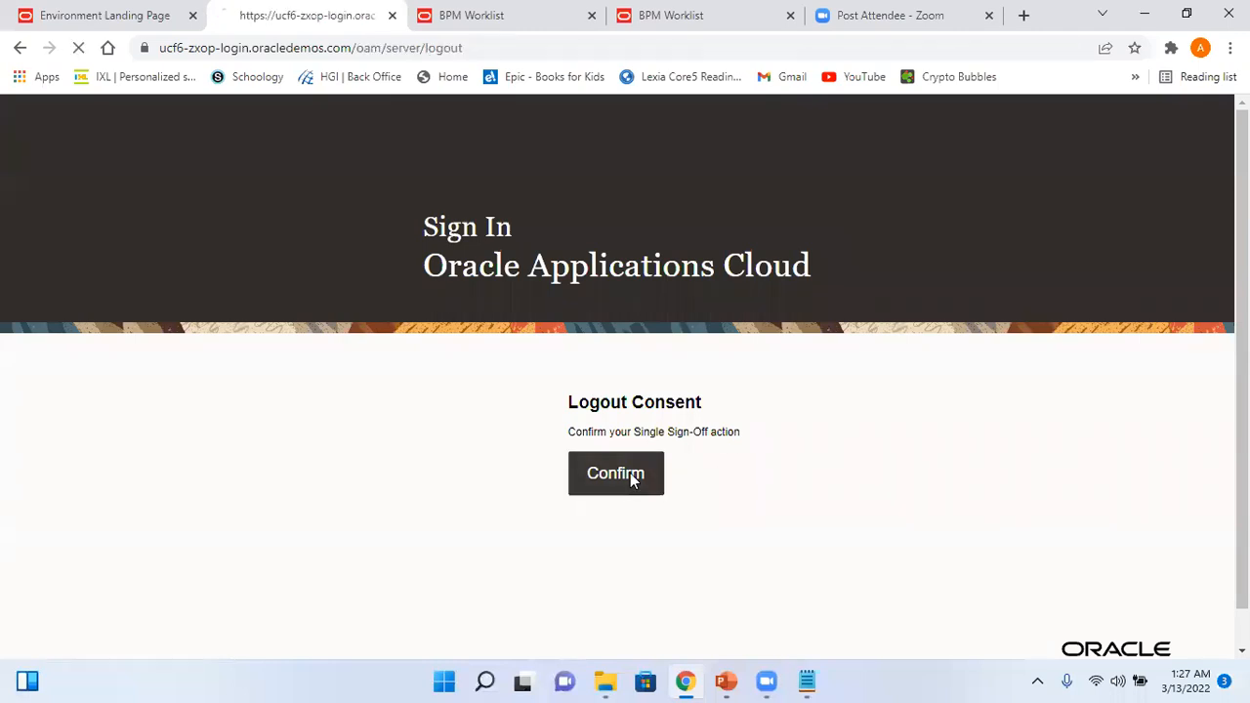
pyautogui.click(628, 410)
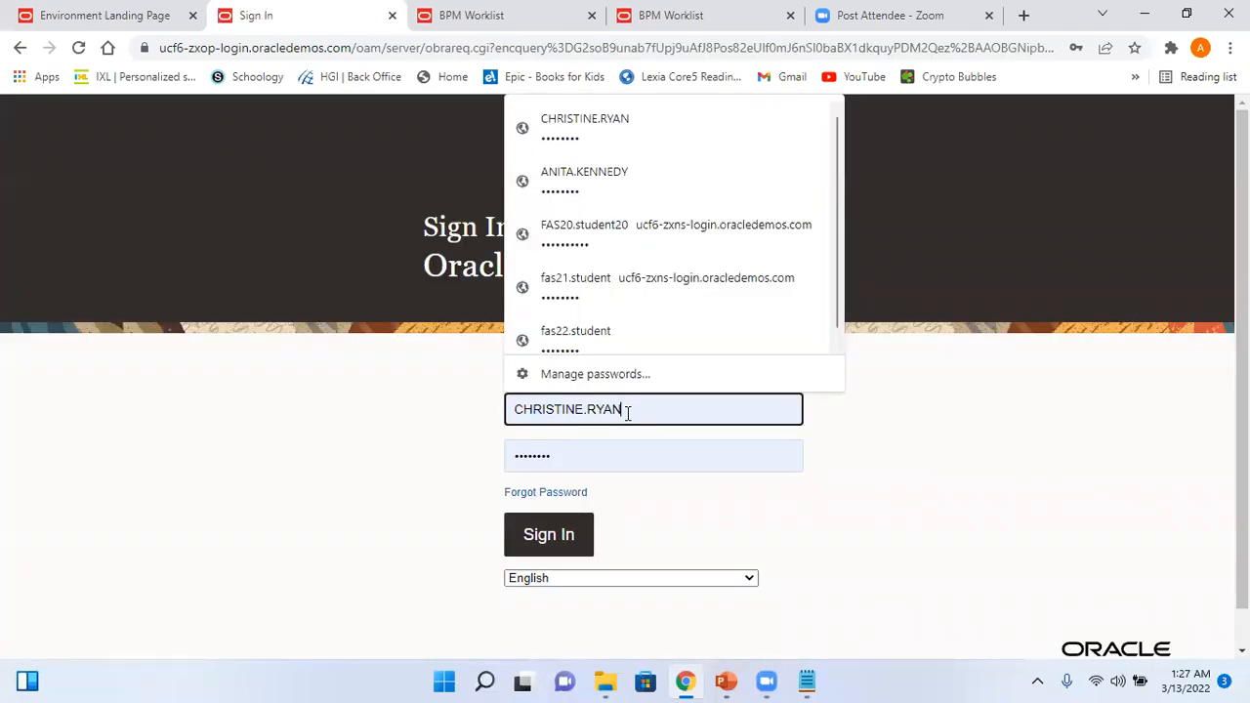
pyautogui.click(615, 331)
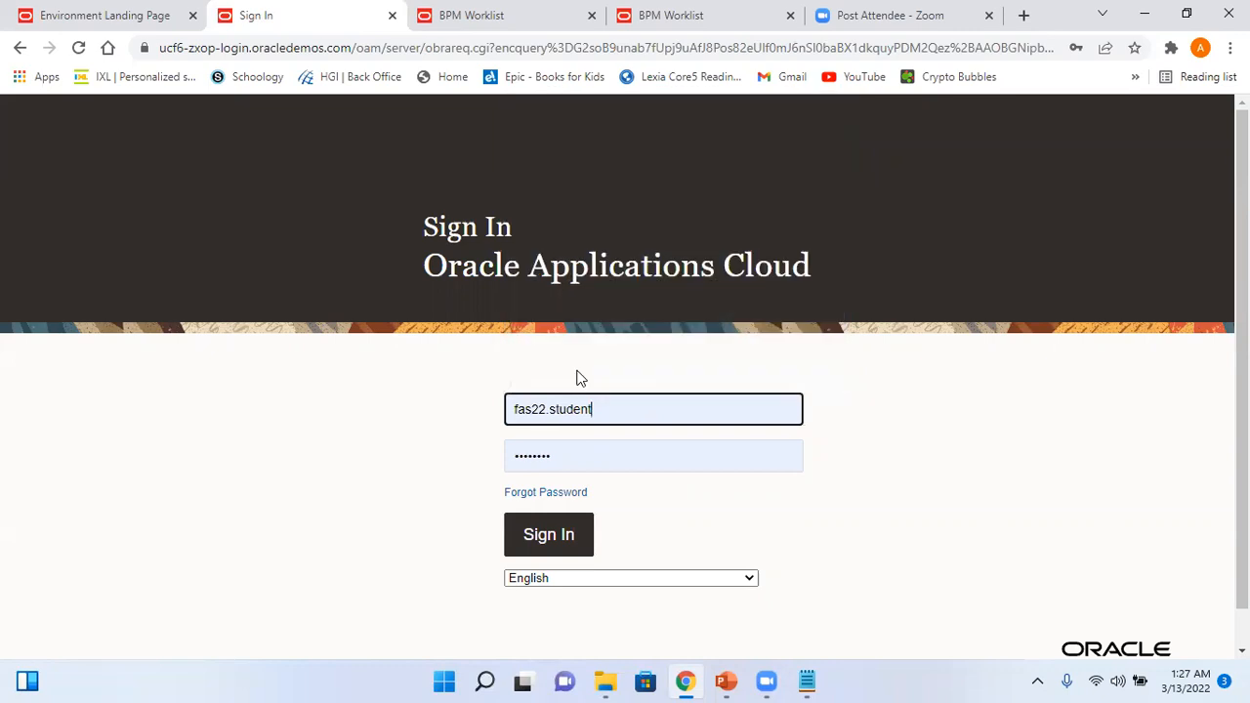
pyautogui.click(557, 537)
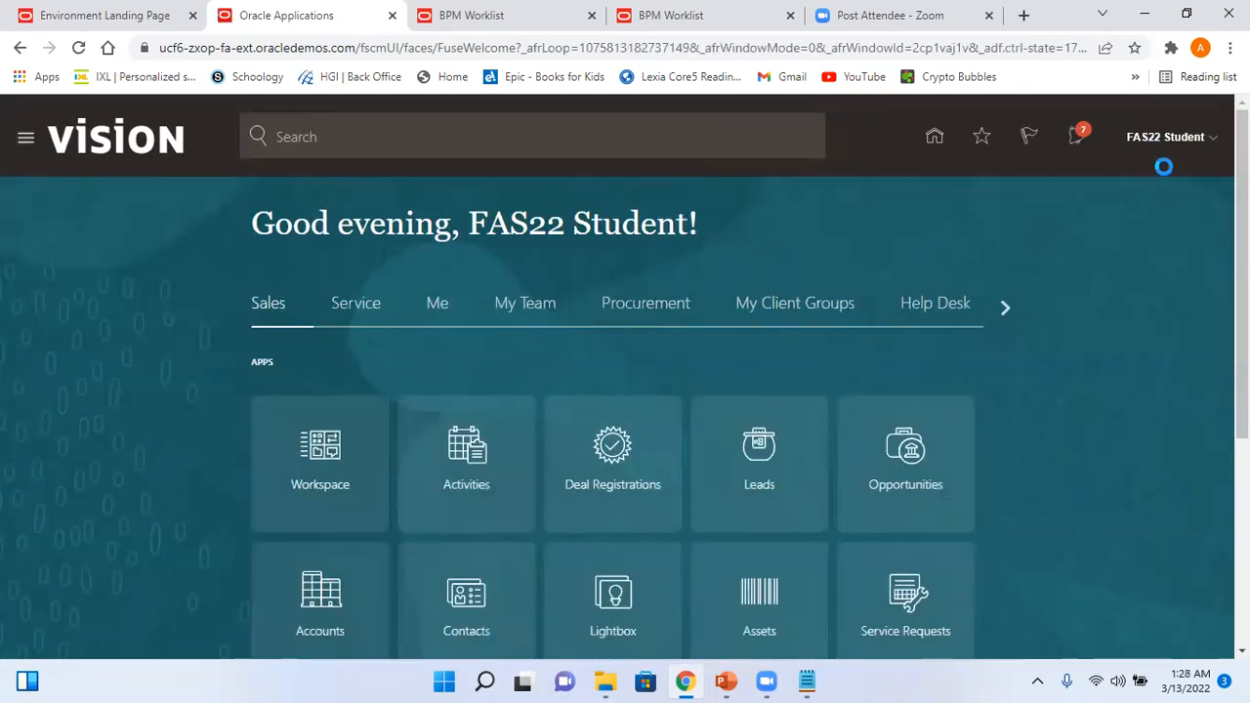
# - Glance at the notifications list and account settings, then dismiss them
pyautogui.click(1077, 138)
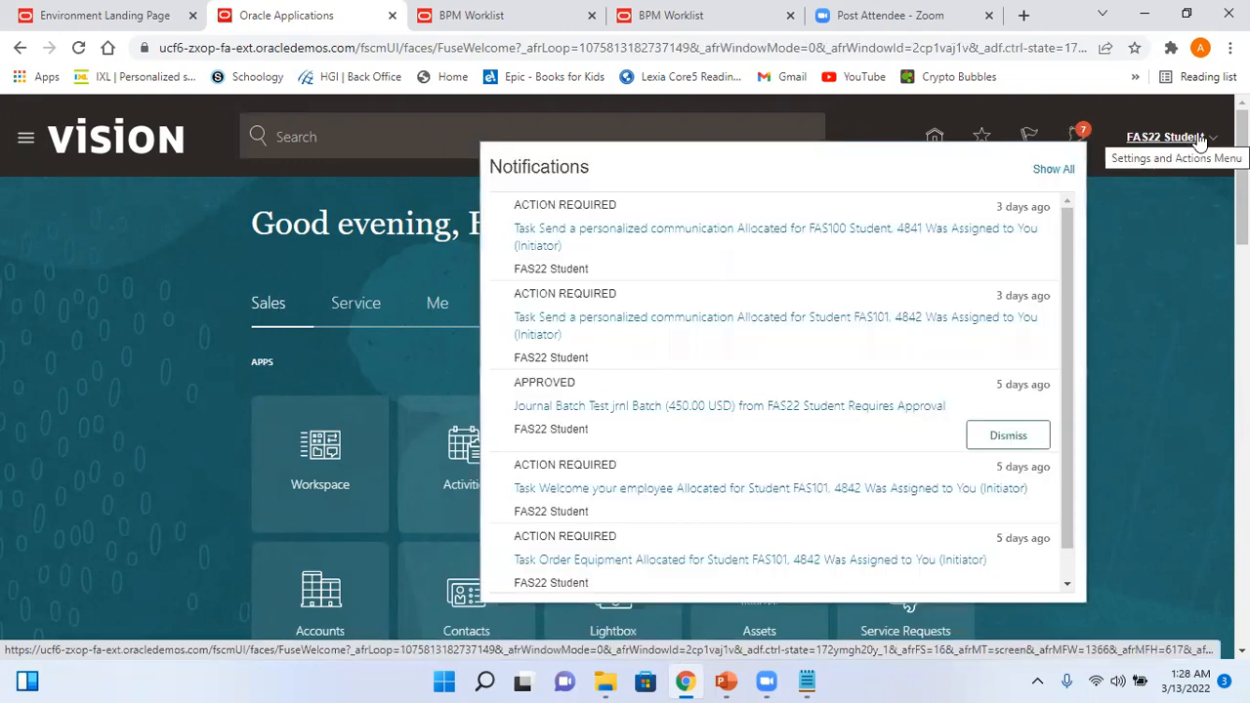
pyautogui.click(1200, 139)
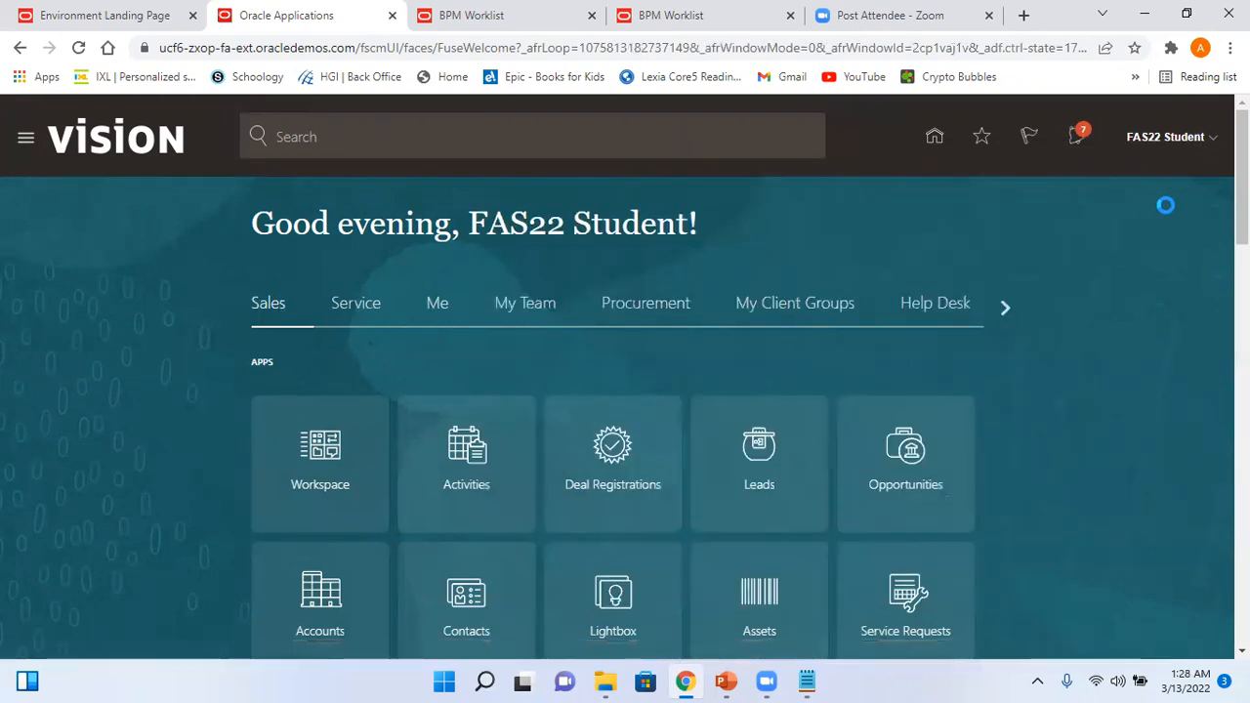
pyautogui.click(1178, 144)
pyautogui.click(705, 276)
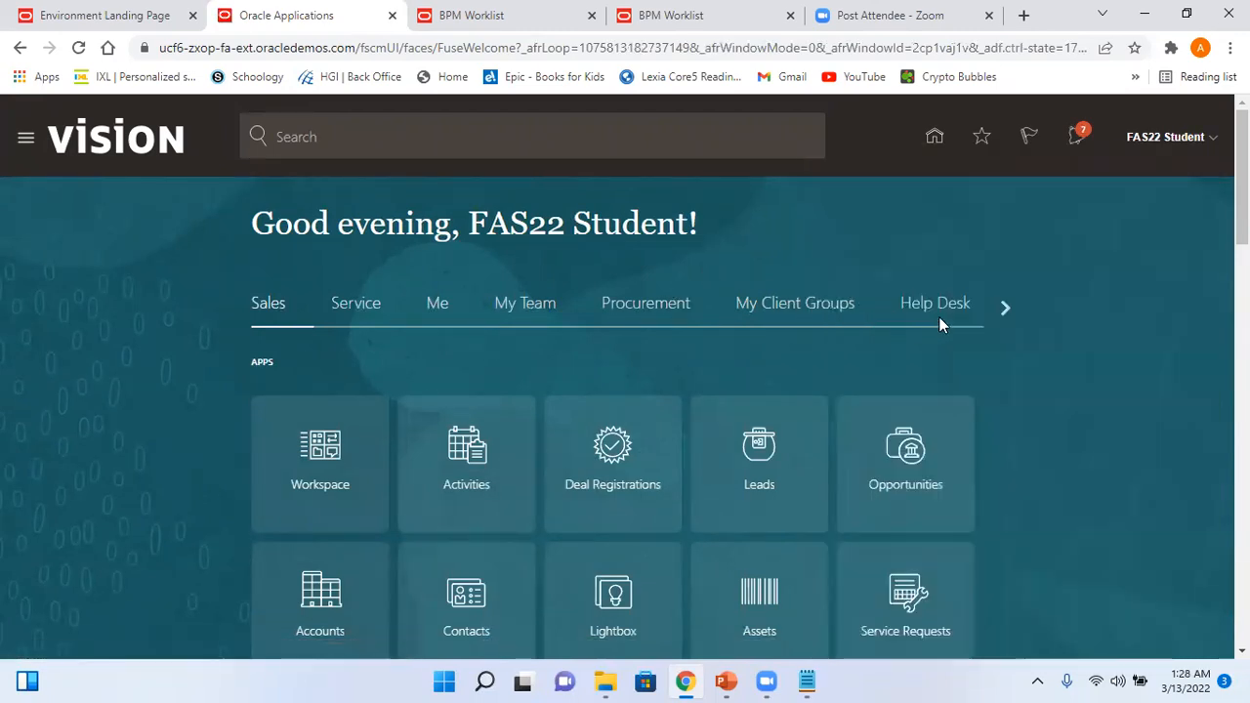
# - Switch the home page to the General Accounting apps and open Journals
pyautogui.click(1002, 307)
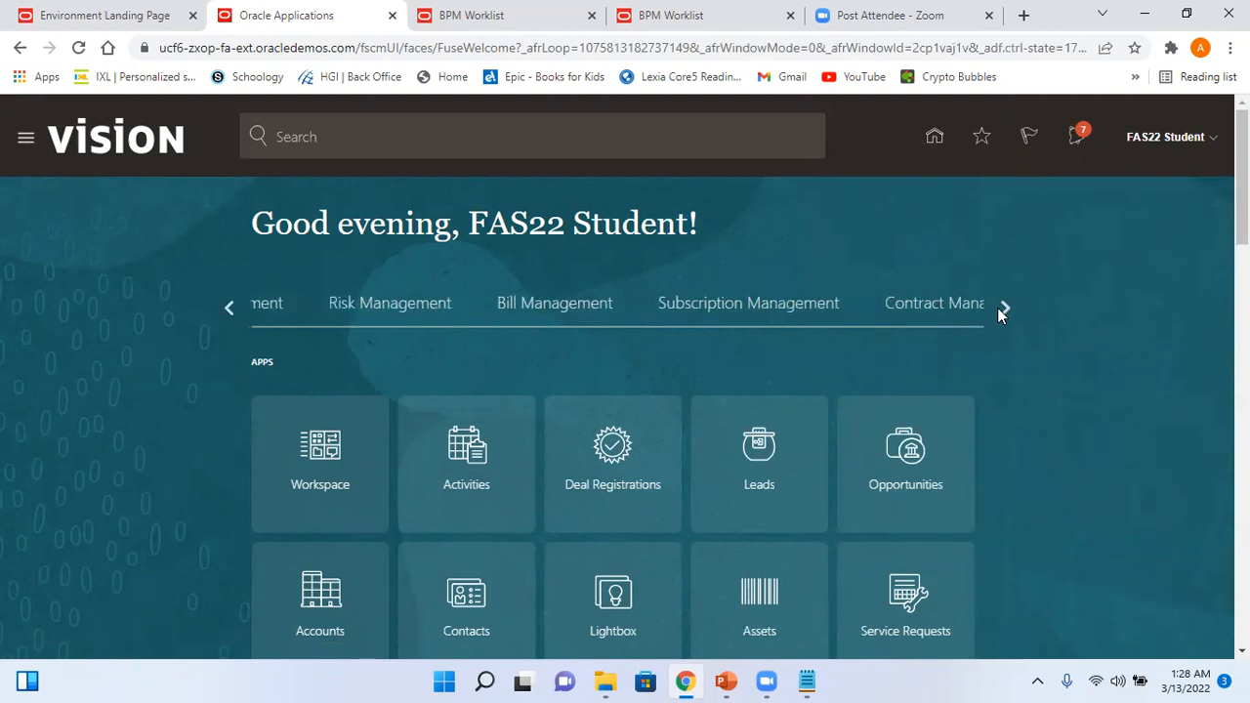
pyautogui.click(1003, 307)
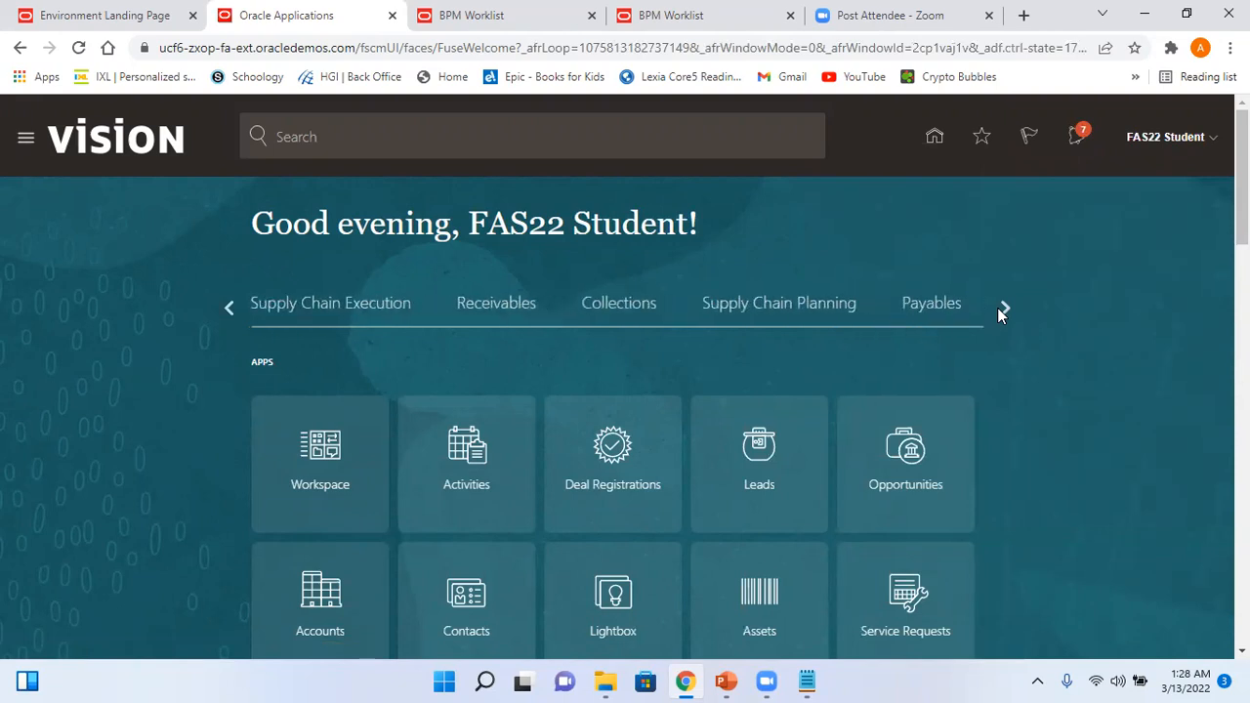
pyautogui.click(998, 308)
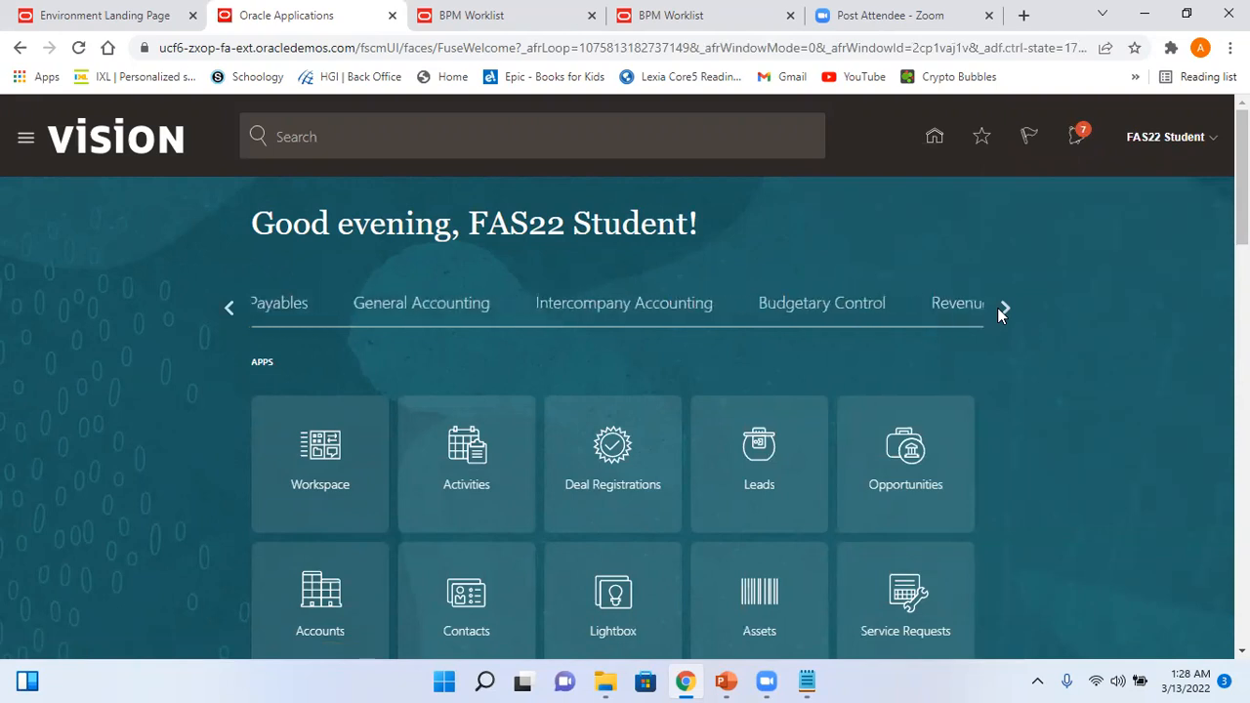
pyautogui.click(426, 310)
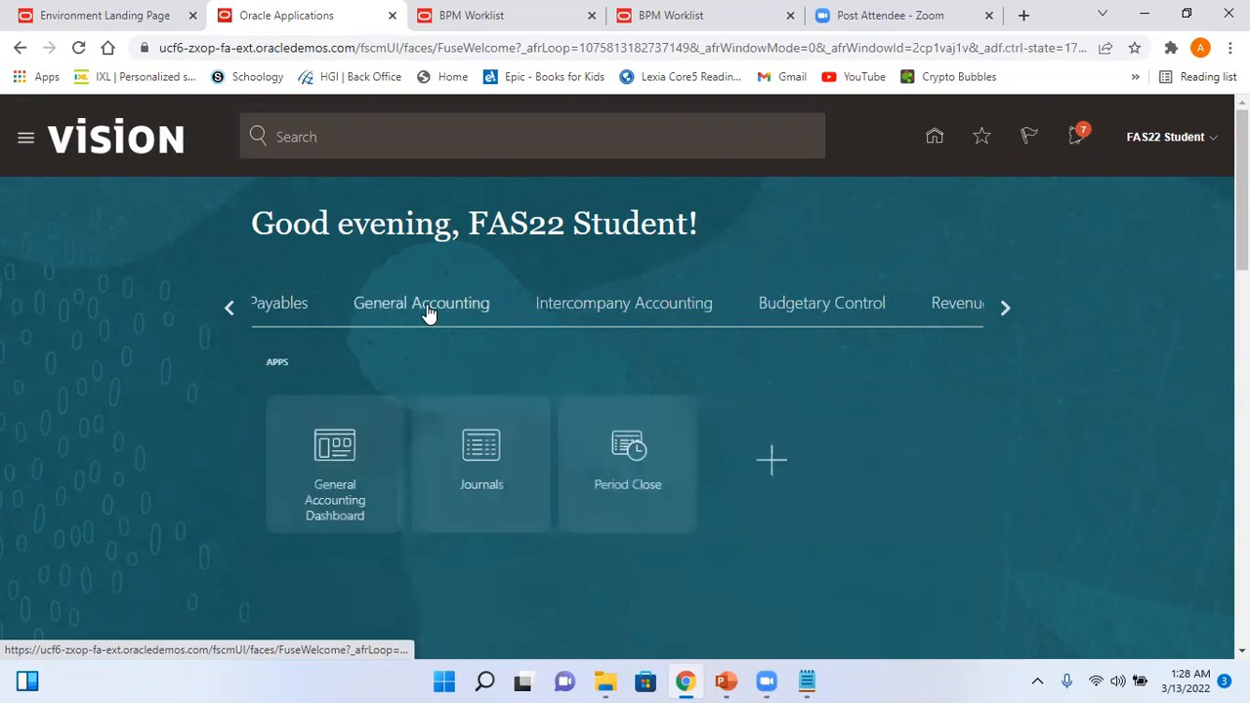
pyautogui.click(467, 451)
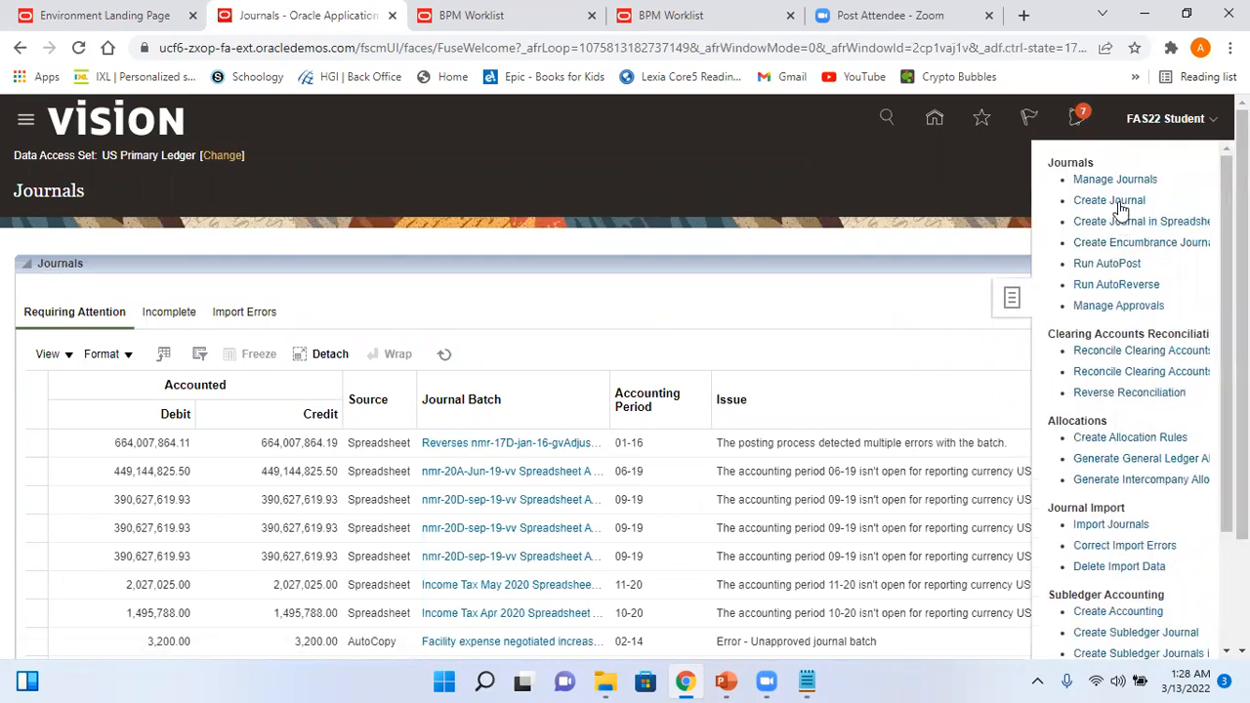
# - In Manage Journals, search for batch Test_Arvy_Batch3 with accounting period 03-22
pyautogui.click(1113, 179)
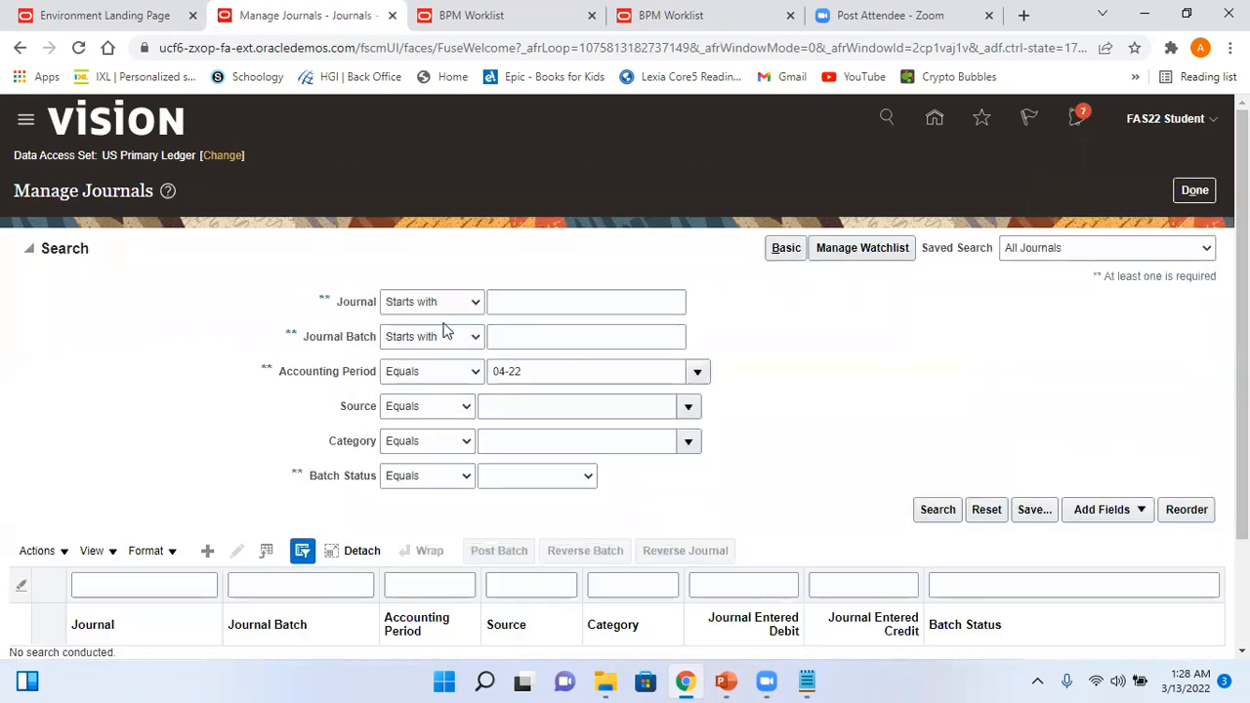
pyautogui.click(520, 334)
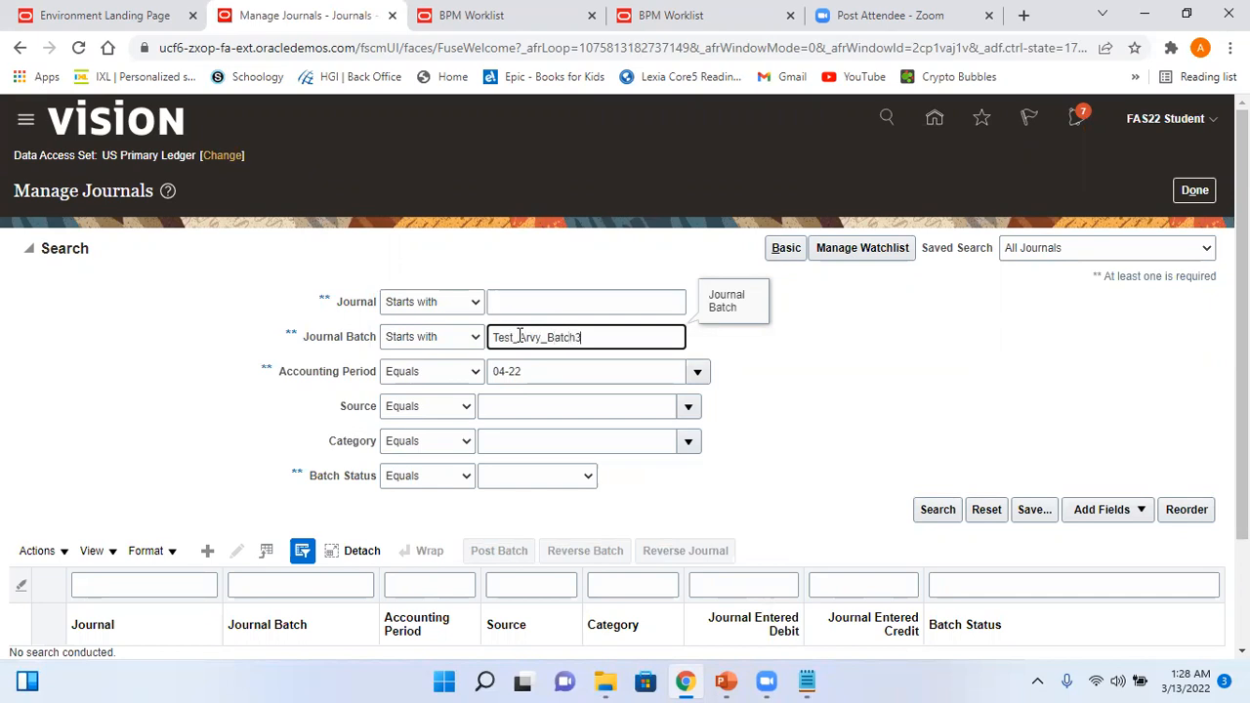
pyautogui.moveTo(532, 371); pyautogui.dragTo(454, 364)
pyautogui.write('03-')
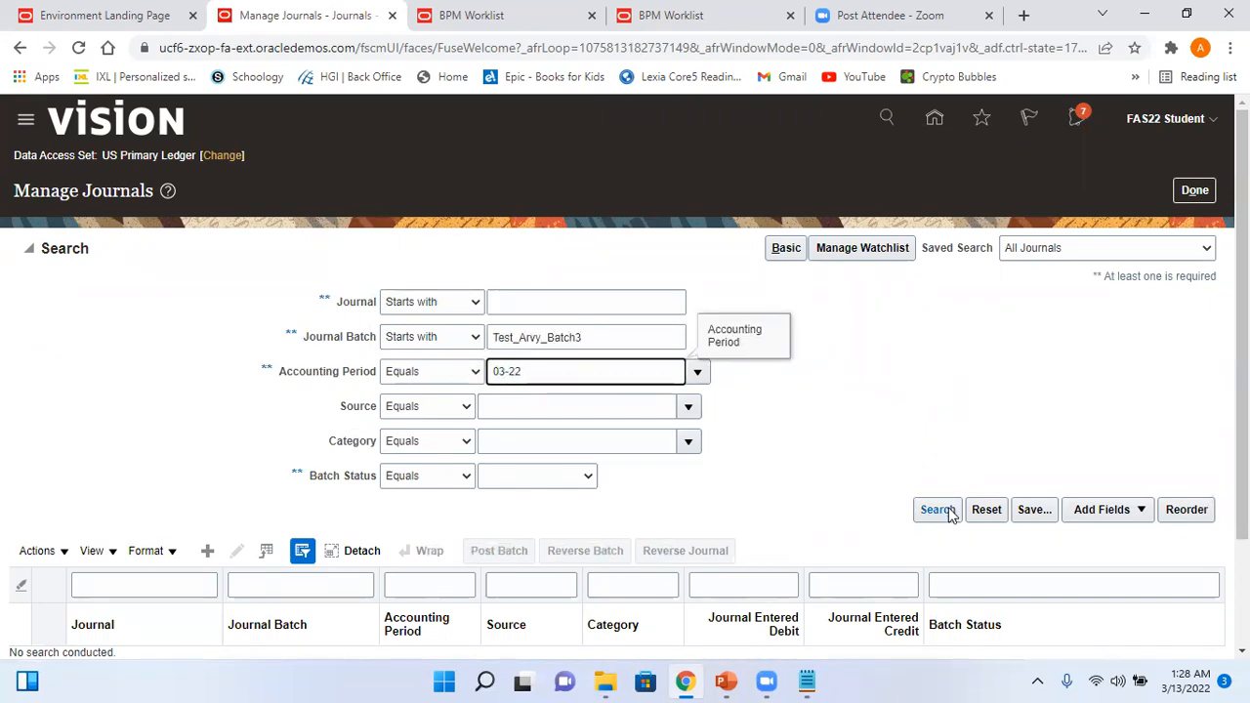
pyautogui.click(942, 510)
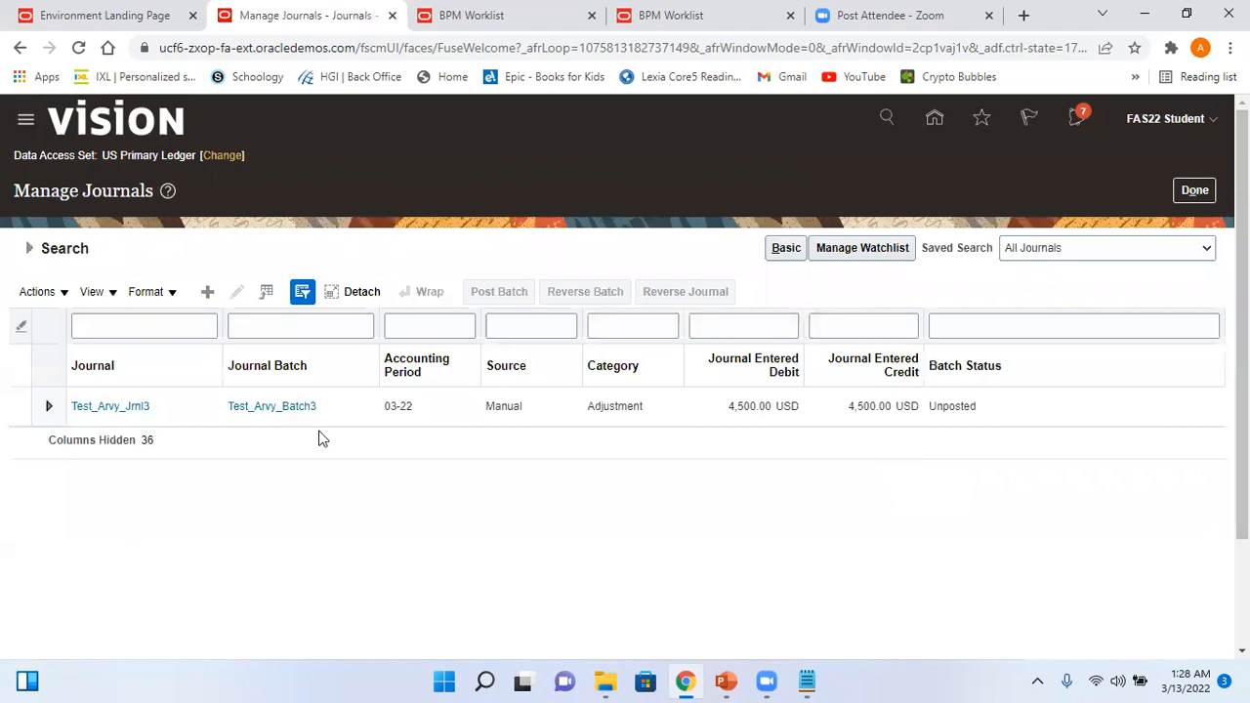
# - Open Test_Arvy_Jrnl3 to confirm its approval is in process, then go back to the home page
pyautogui.click(129, 408)
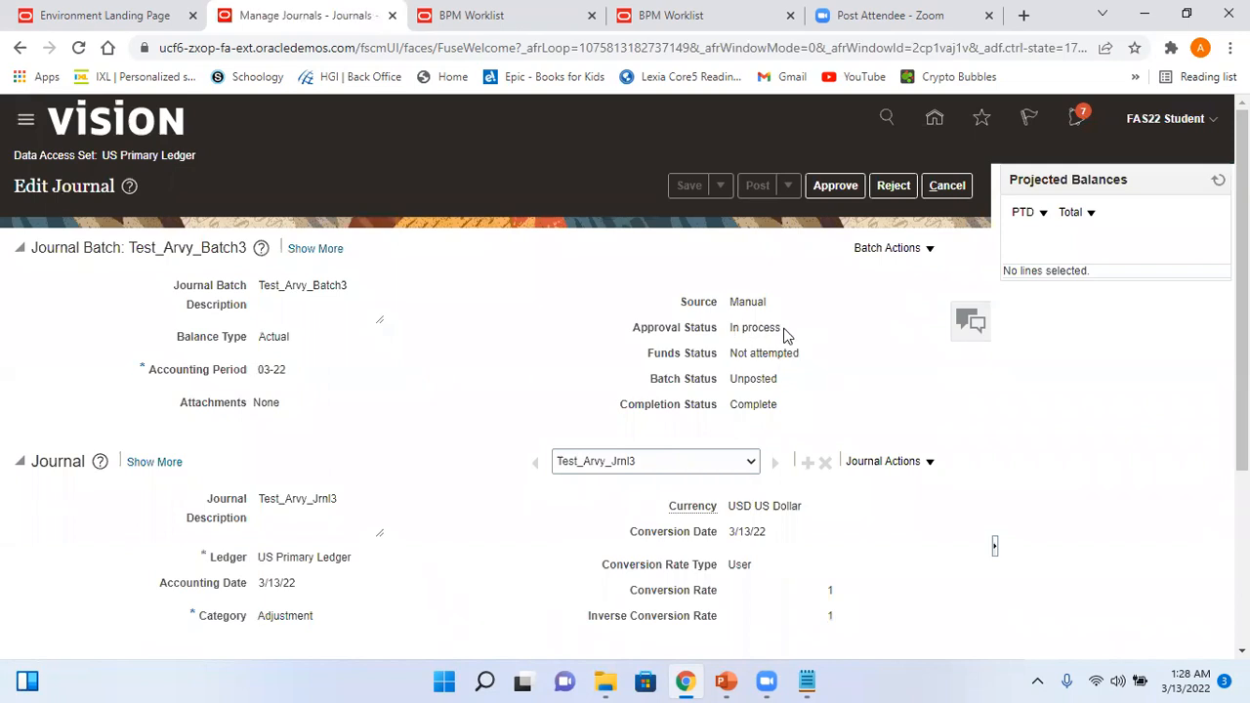
pyautogui.click(929, 250)
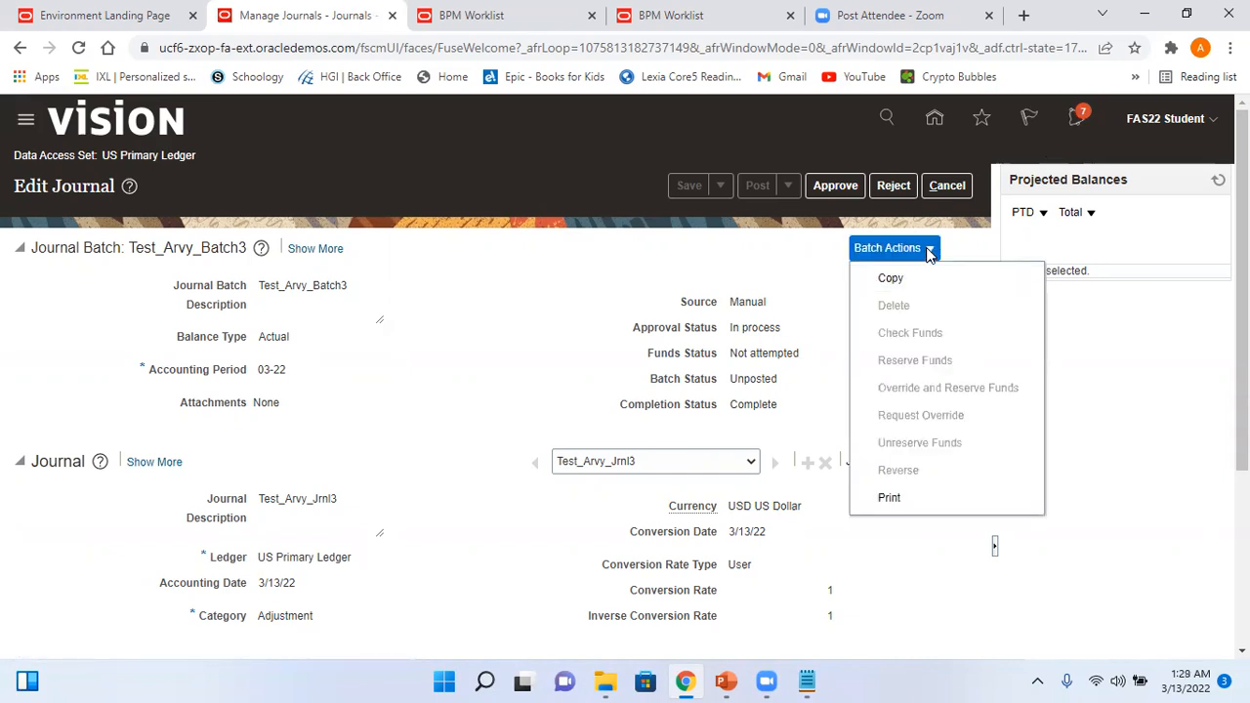
pyautogui.click(802, 276)
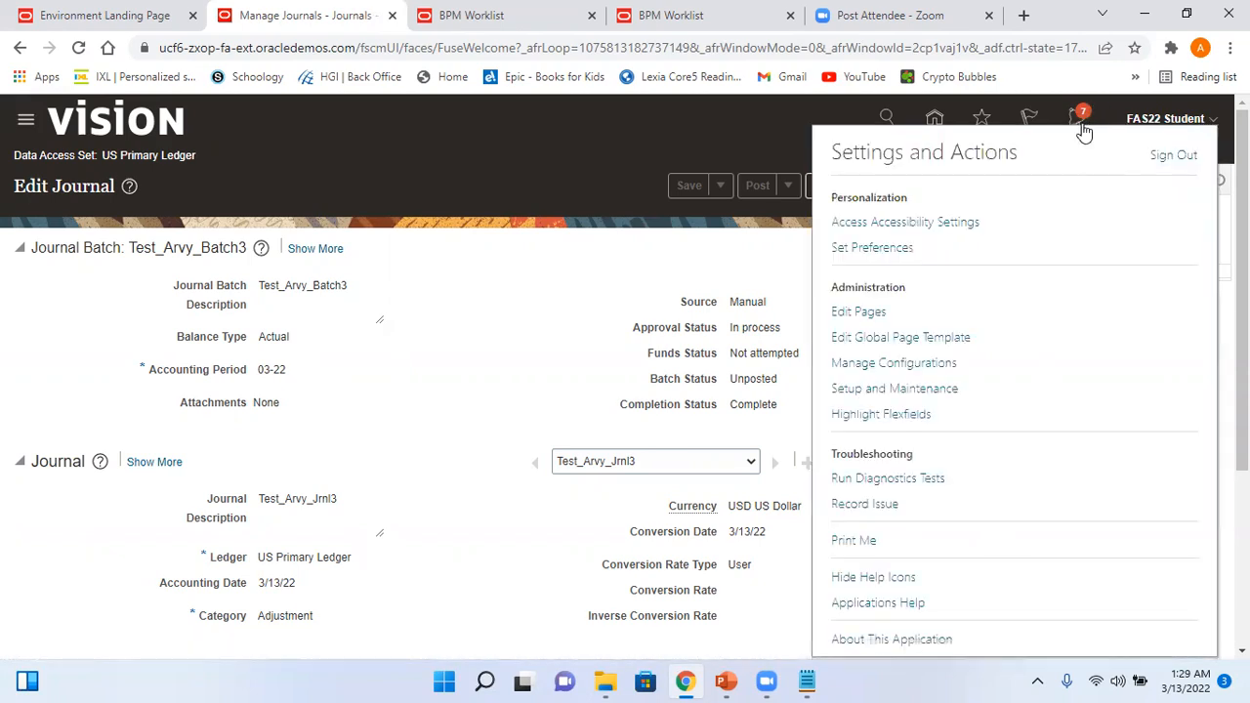
pyautogui.click(944, 388)
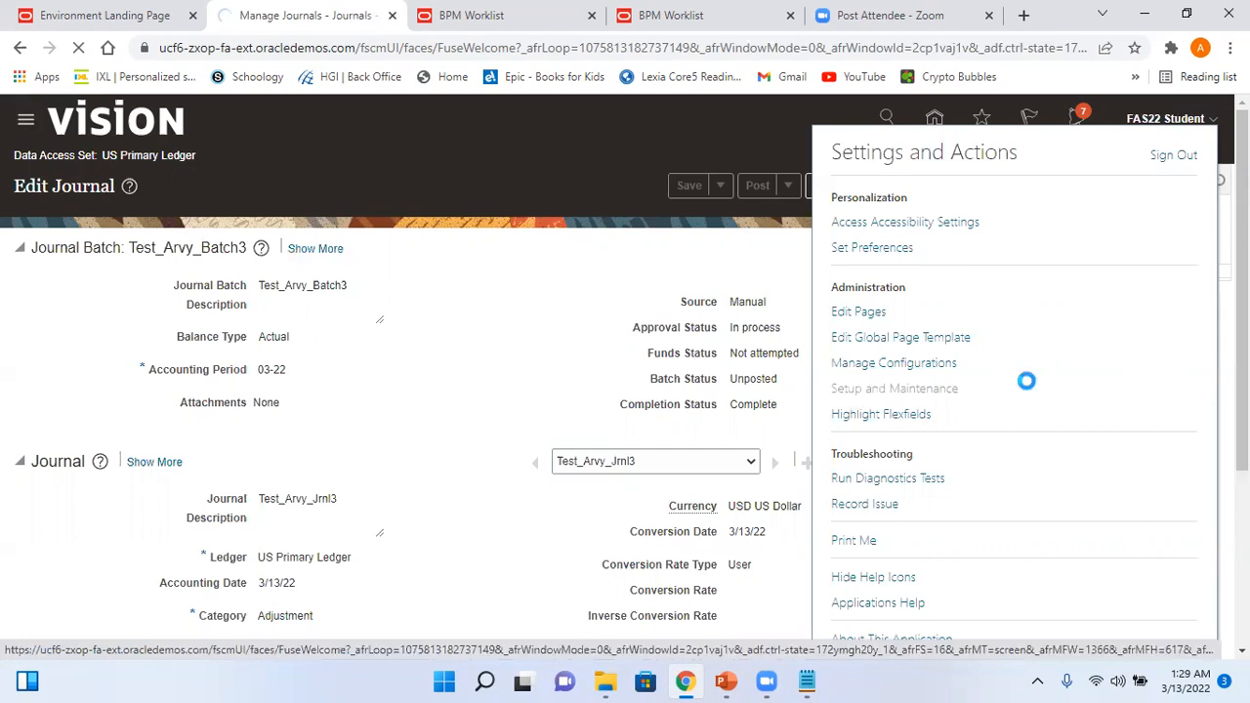
pyautogui.click(21, 49)
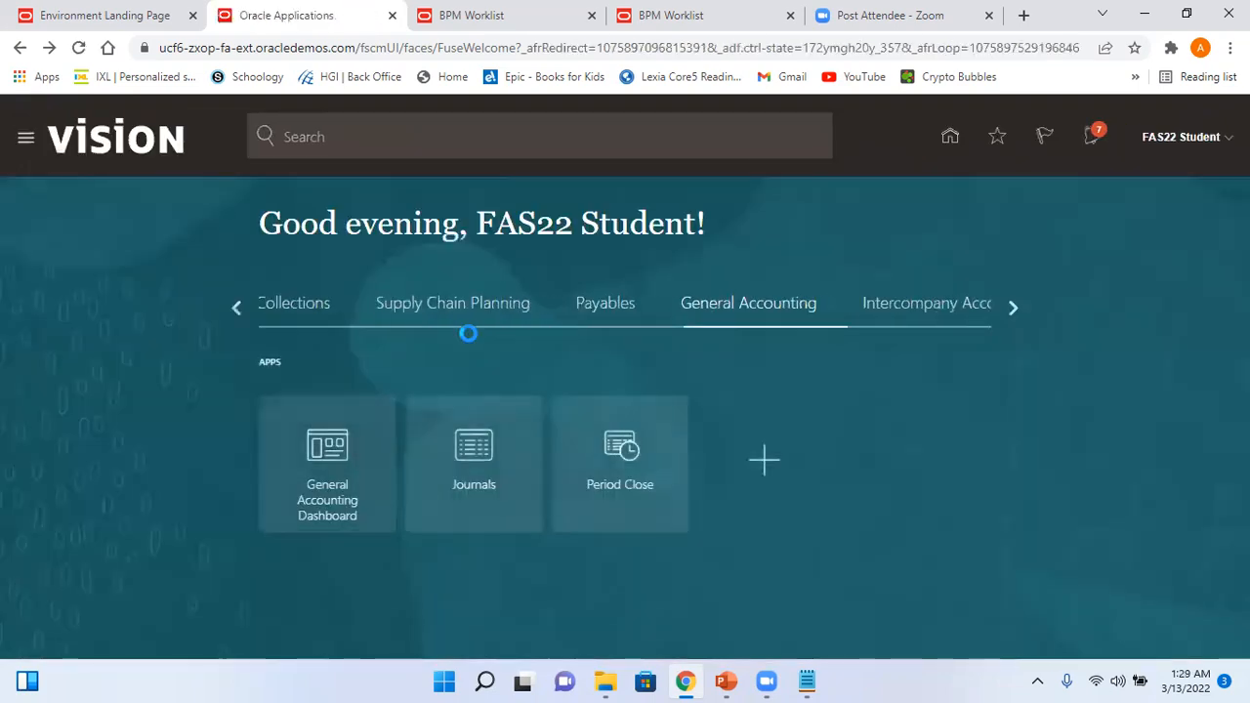
# - Open the Journals work area, start a new journal, and cancel it
pyautogui.click(479, 448)
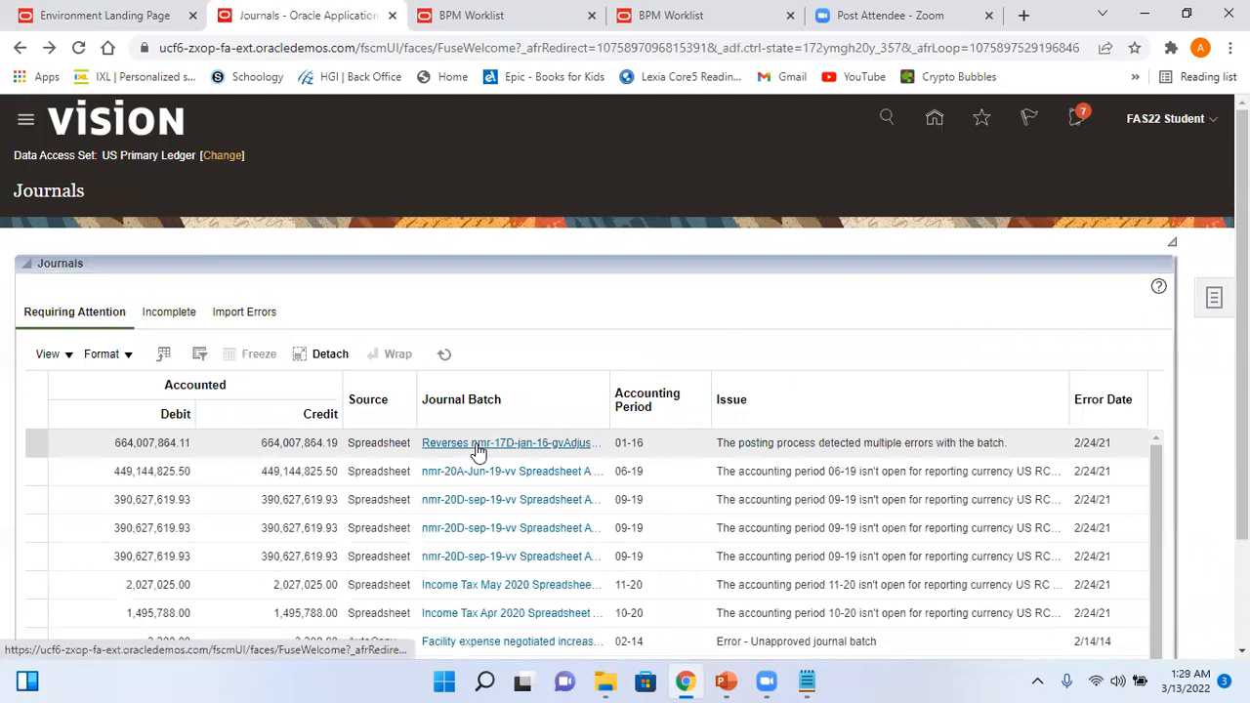
pyautogui.click(1211, 300)
pyautogui.click(1085, 199)
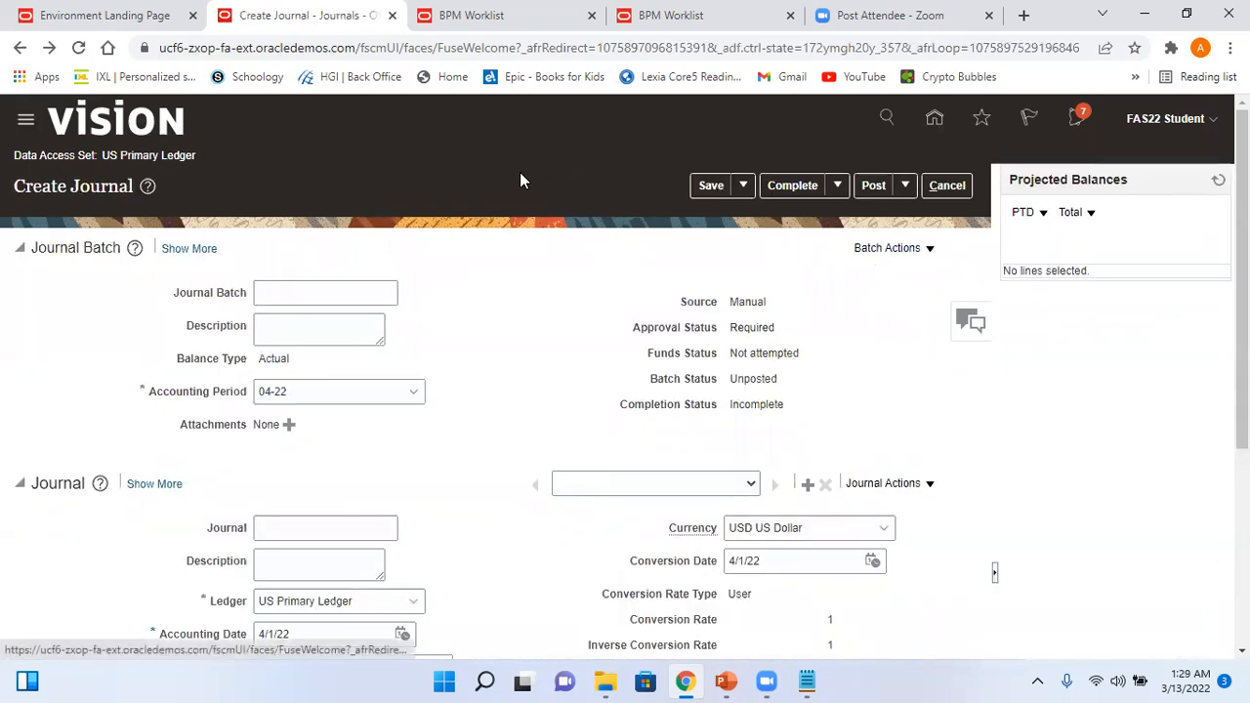
pyautogui.click(946, 187)
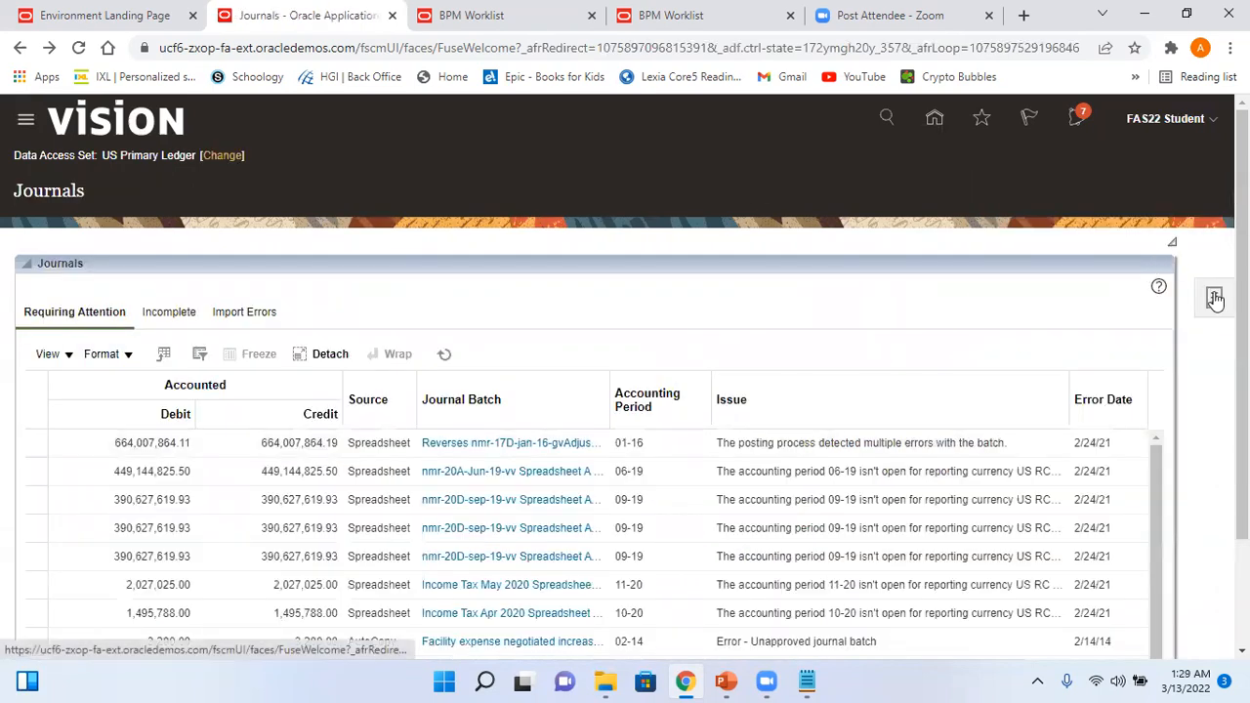
# - Search journals for Test_Arvy_Batch3 in period 03-22, then go to Setup and Maintenance
pyautogui.click(1214, 299)
pyautogui.click(1114, 179)
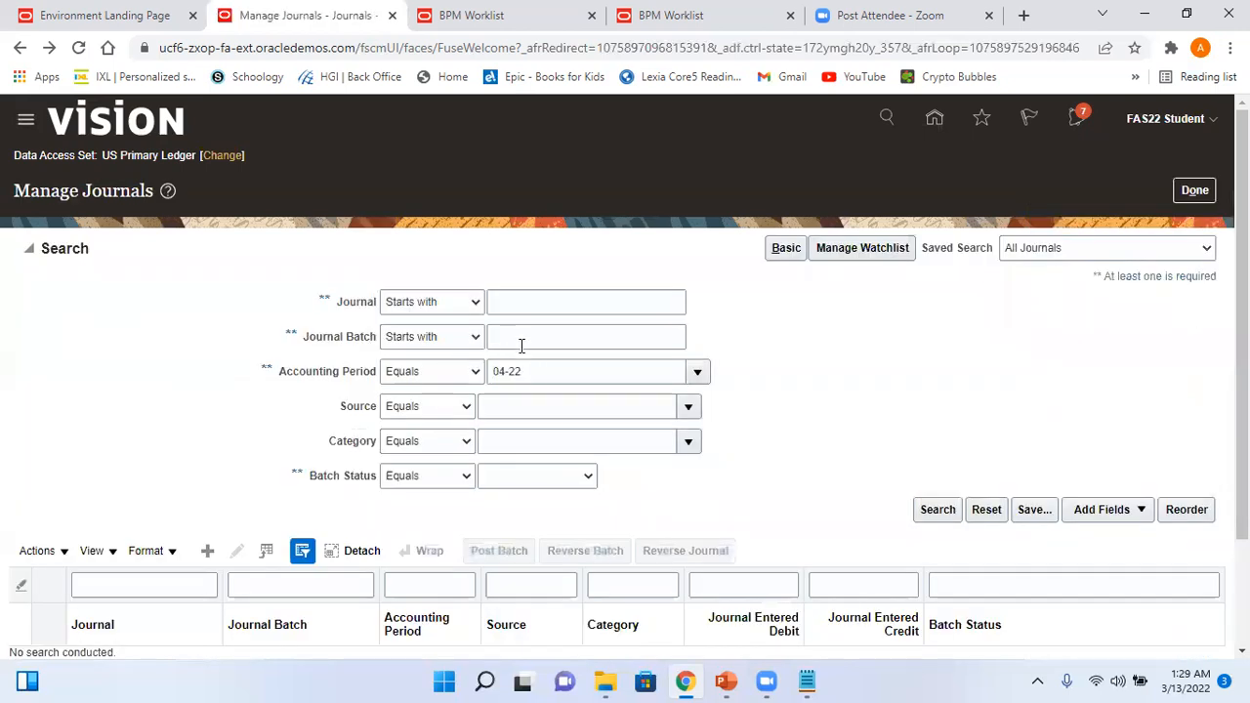
pyautogui.click(534, 338)
pyautogui.write('Test_Arvy_Batch3')
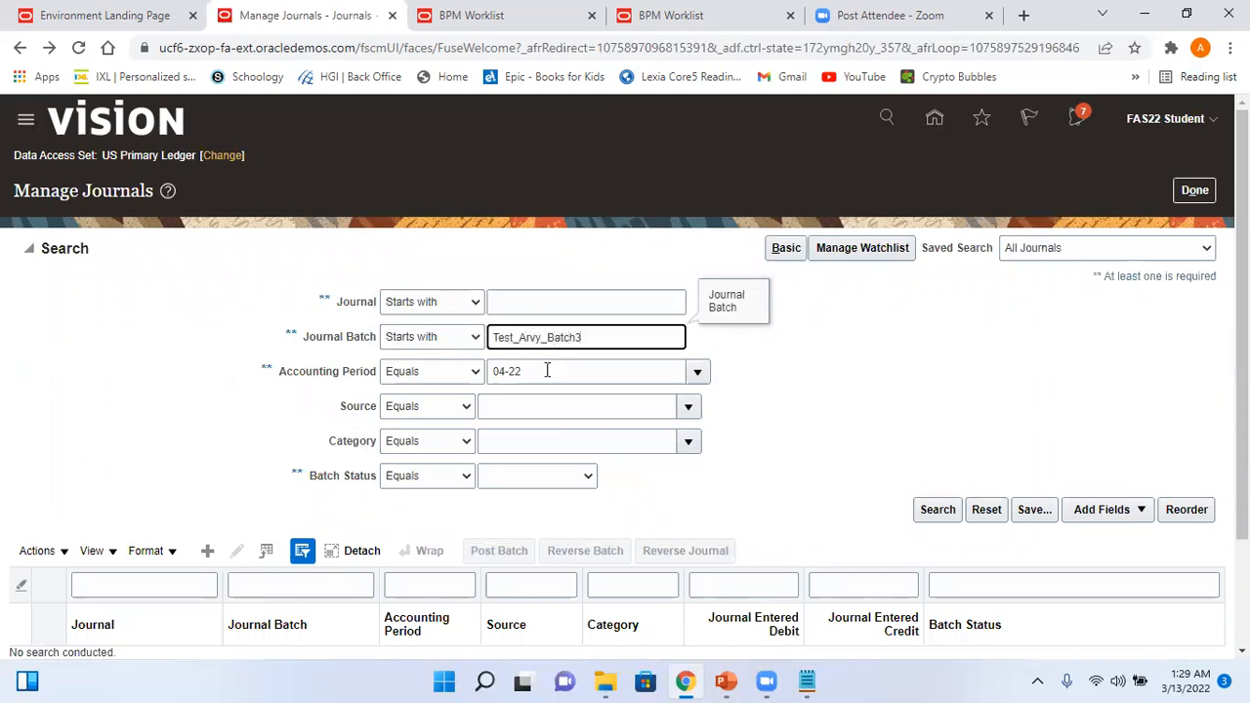
pyautogui.click(547, 371)
pyautogui.write('0')
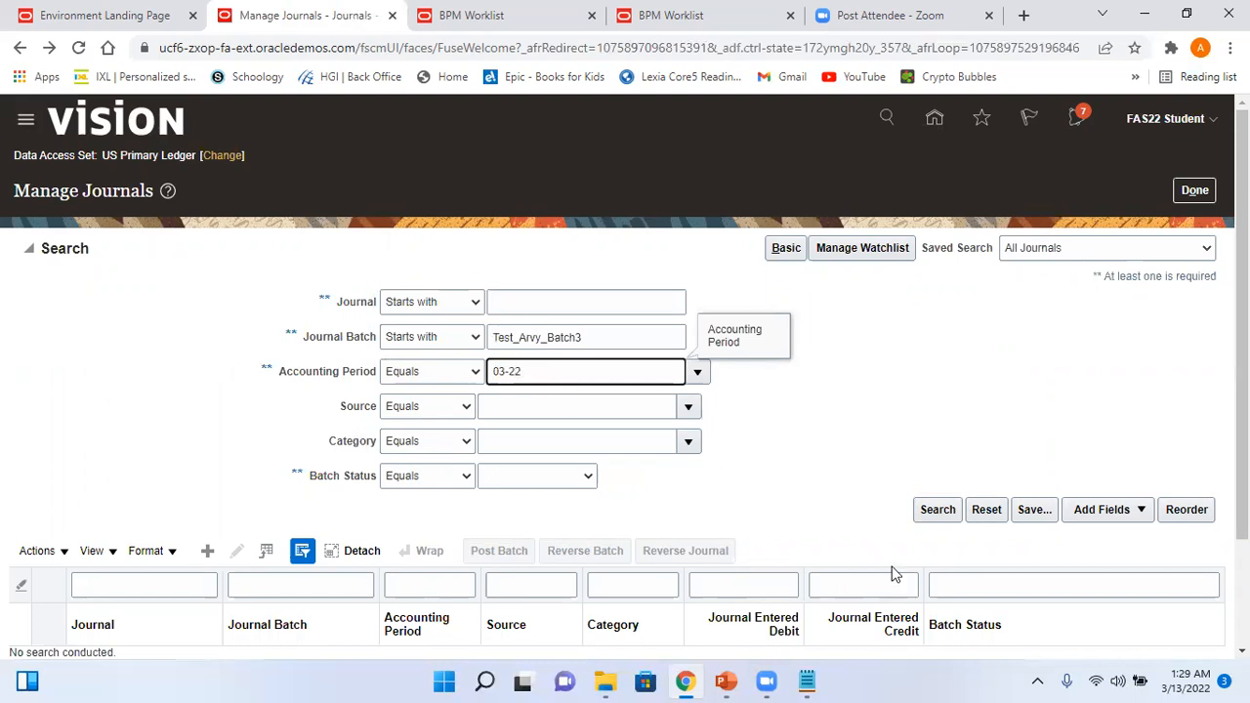
pyautogui.click(933, 510)
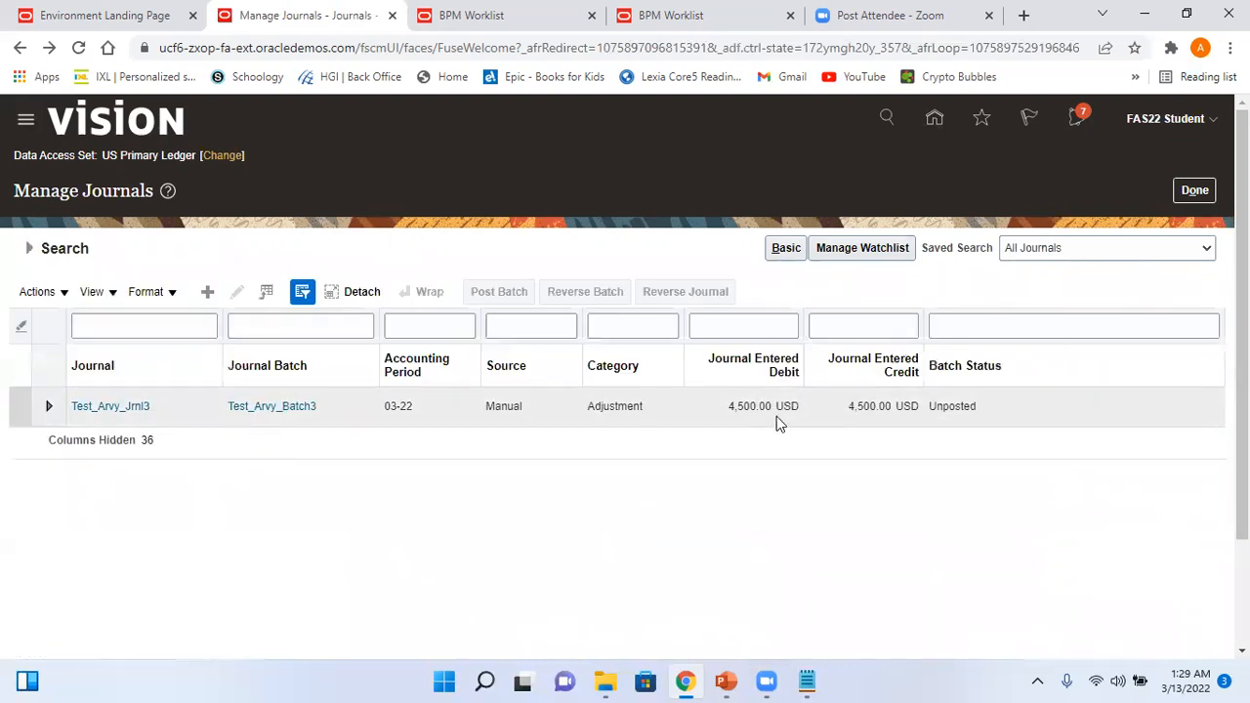
pyautogui.click(1189, 191)
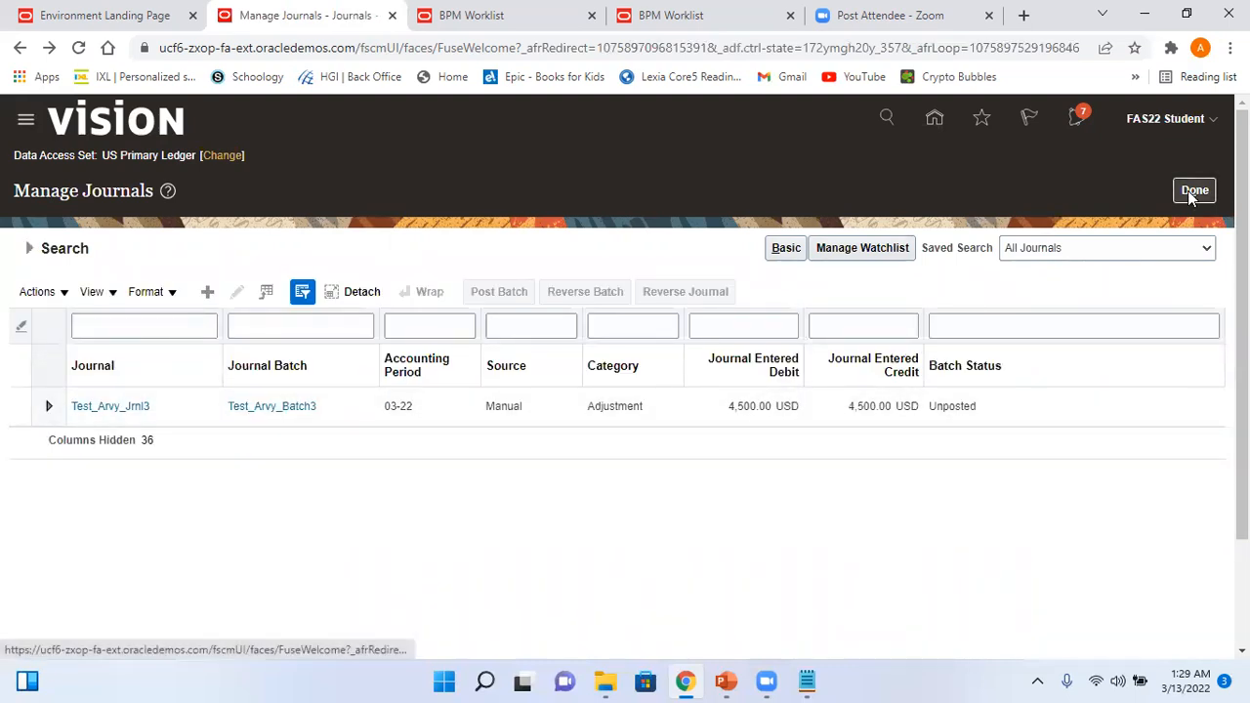
pyautogui.click(1197, 125)
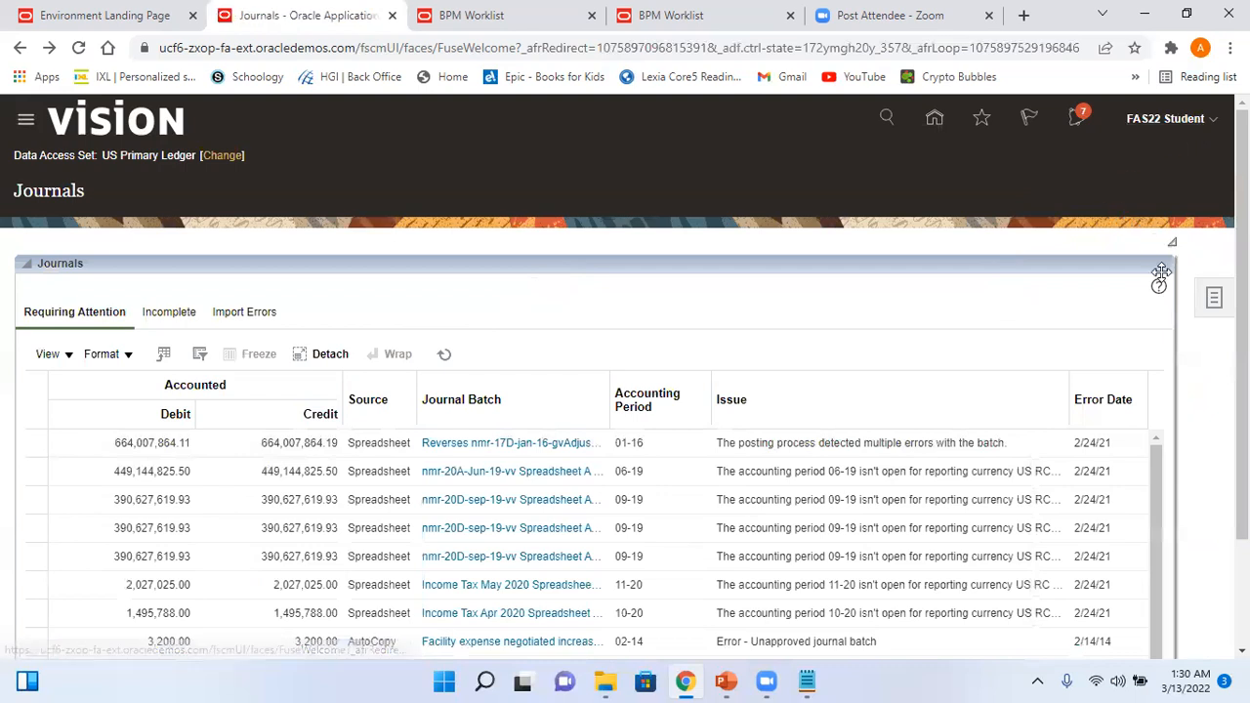
pyautogui.click(923, 390)
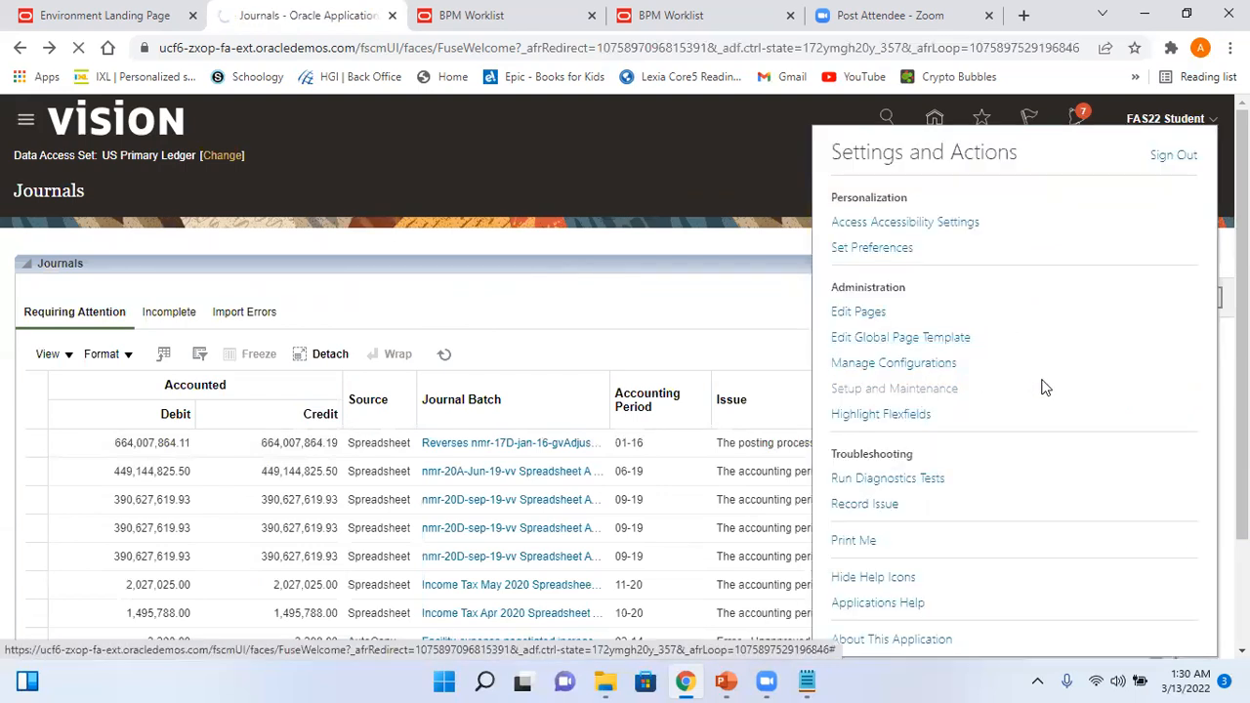
# - Search the setup tasks for Manage Approval Groups and open that task
pyautogui.click(1213, 298)
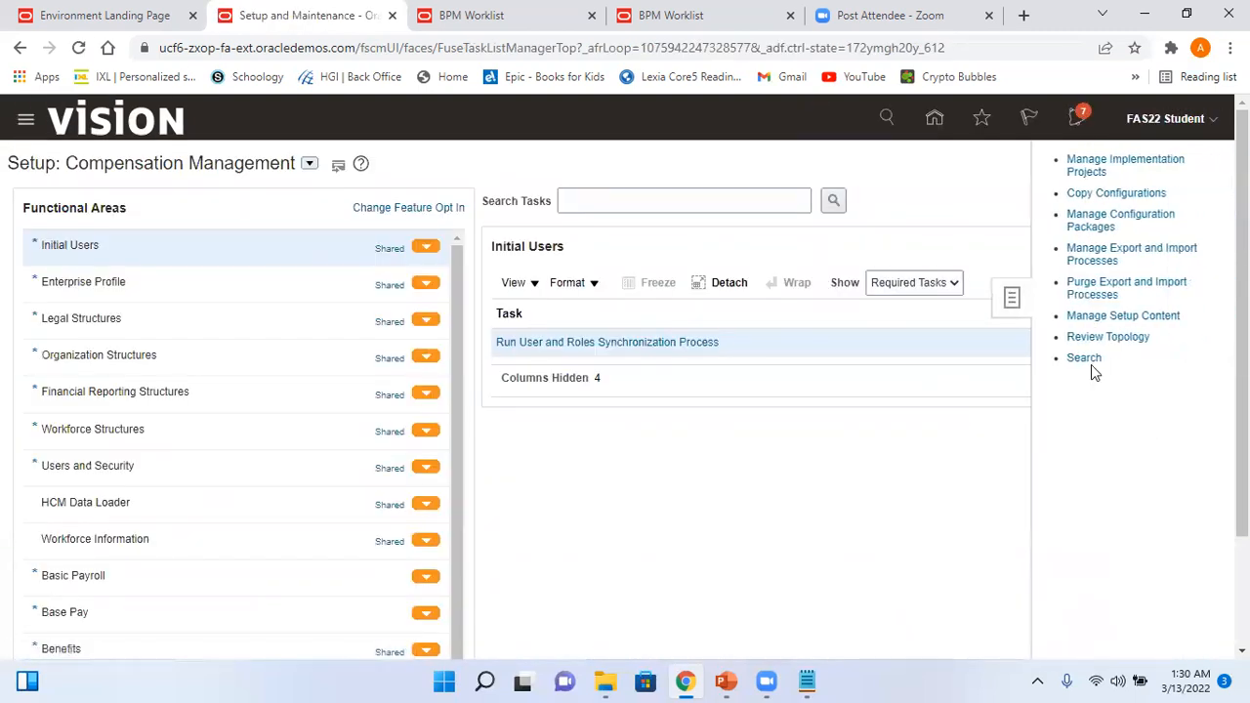
pyautogui.click(1083, 358)
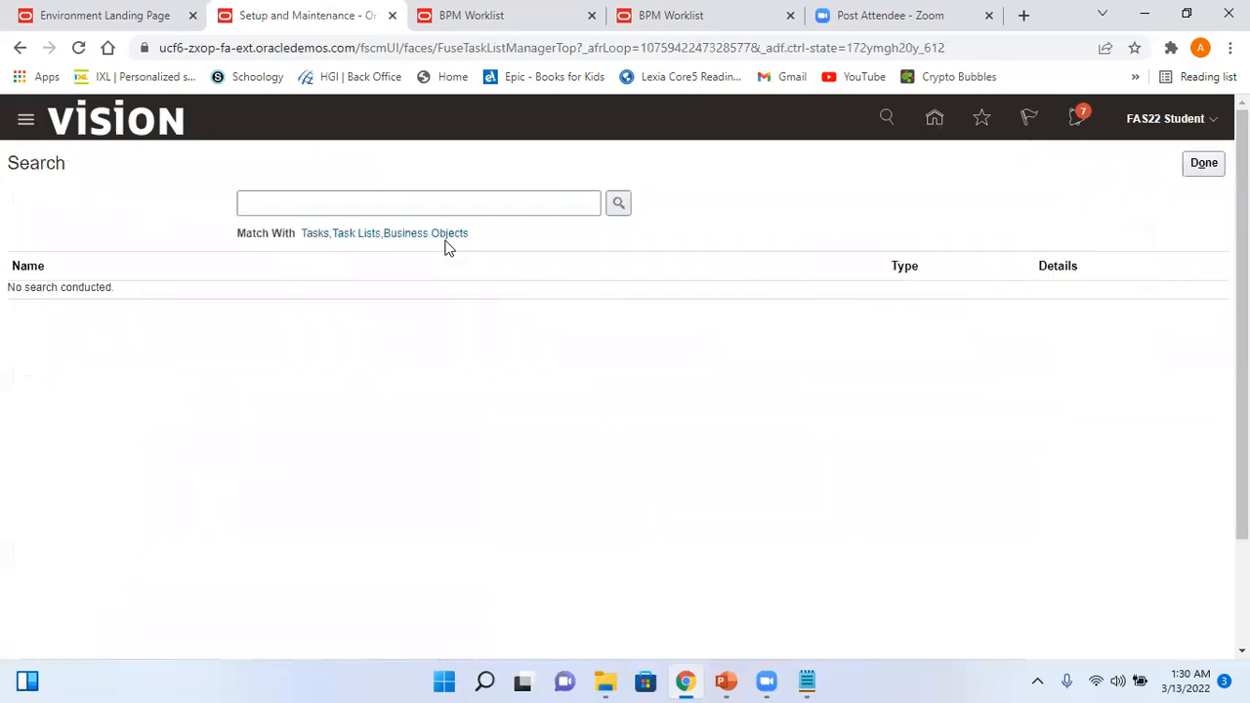
pyautogui.click(356, 201)
pyautogui.click(359, 241)
pyautogui.click(614, 207)
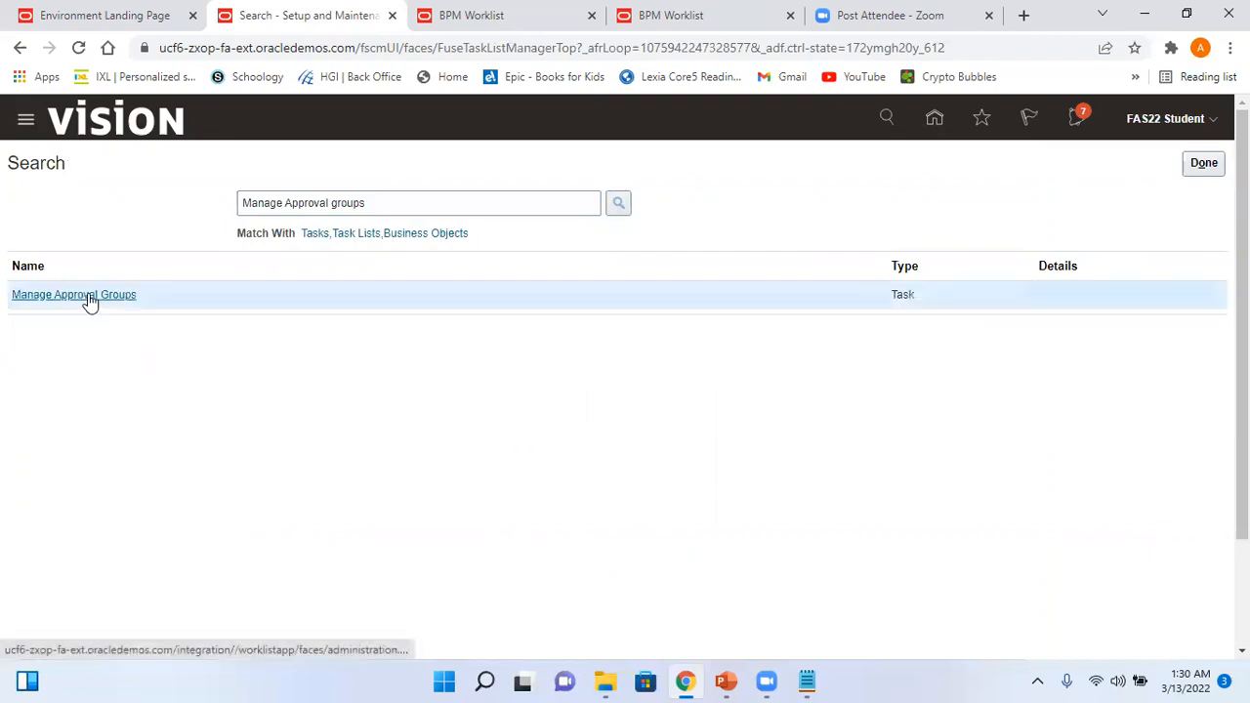
pyautogui.click(88, 298)
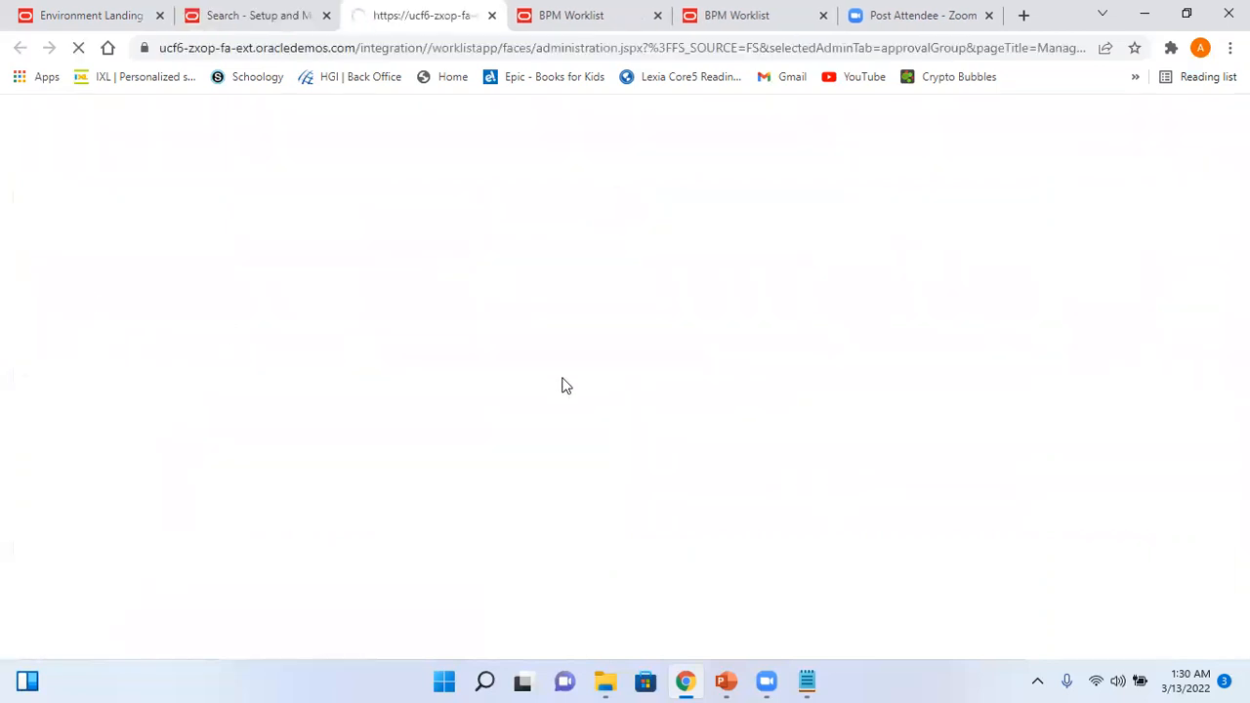
# - Filter Task Configuration by *FinGl, open FinGlJournalApproval, and view its supervisory approver assignee
pyautogui.click(1152, 153)
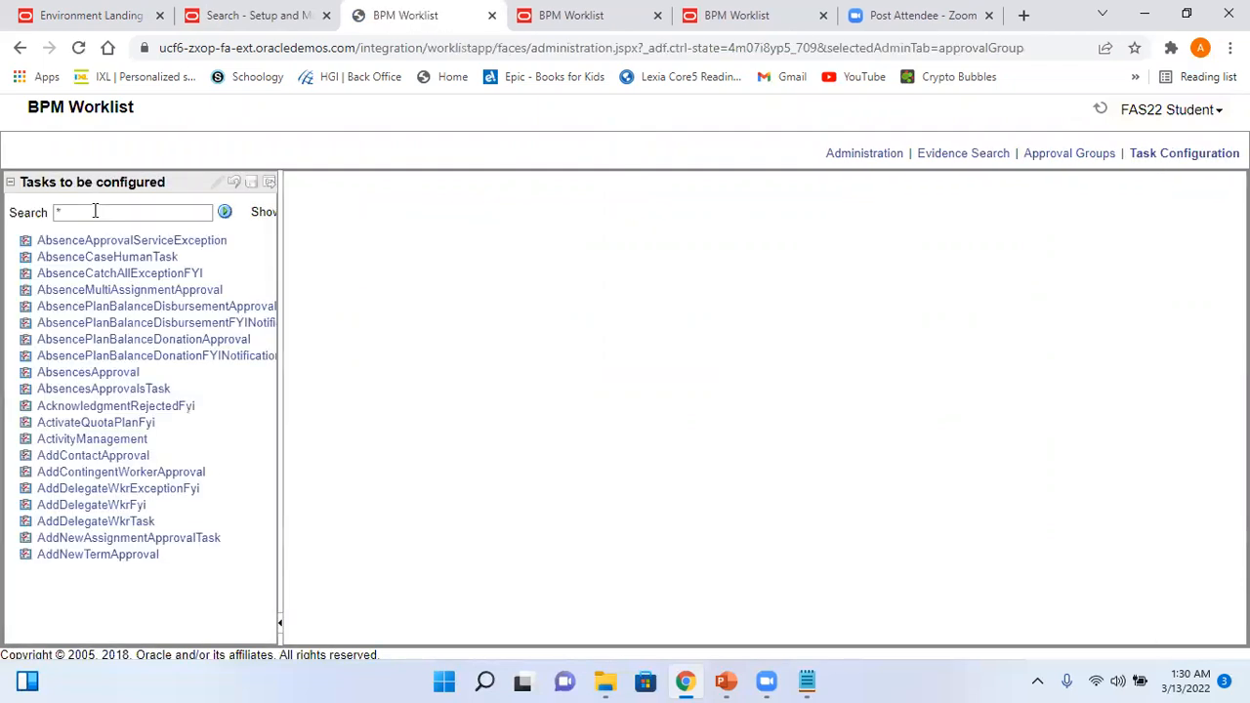
pyautogui.click(95, 211)
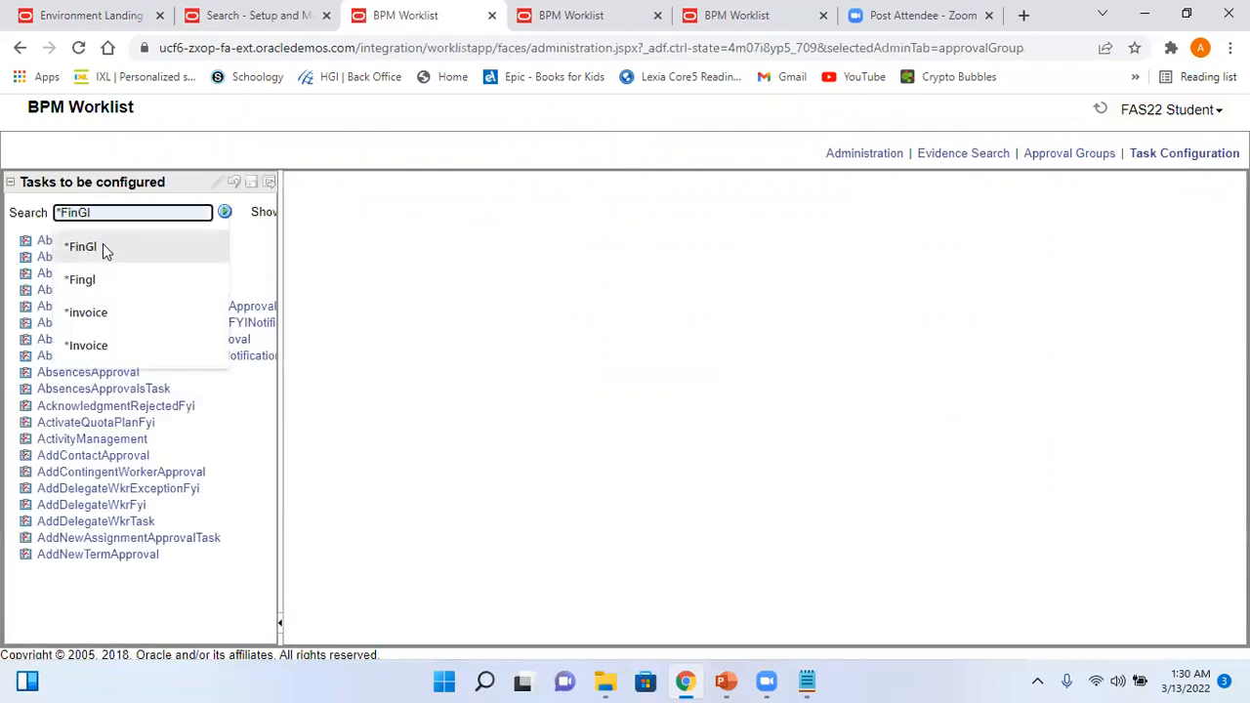
pyautogui.click(102, 243)
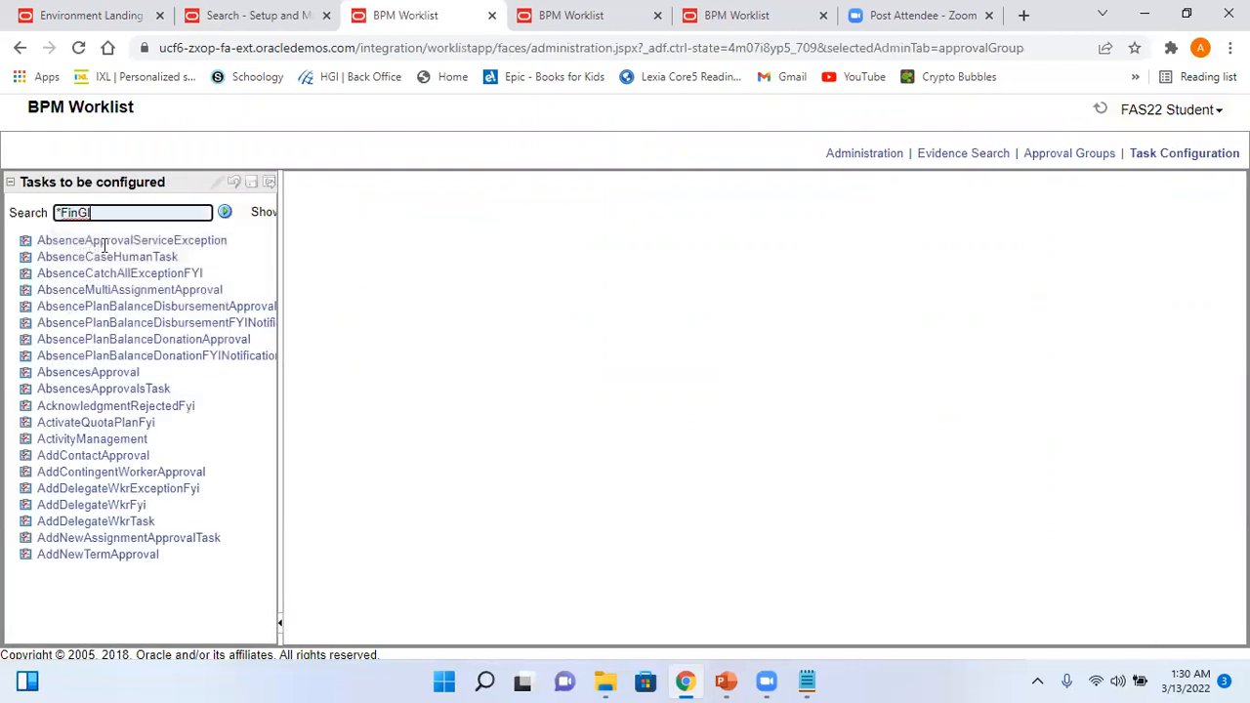
pyautogui.click(224, 213)
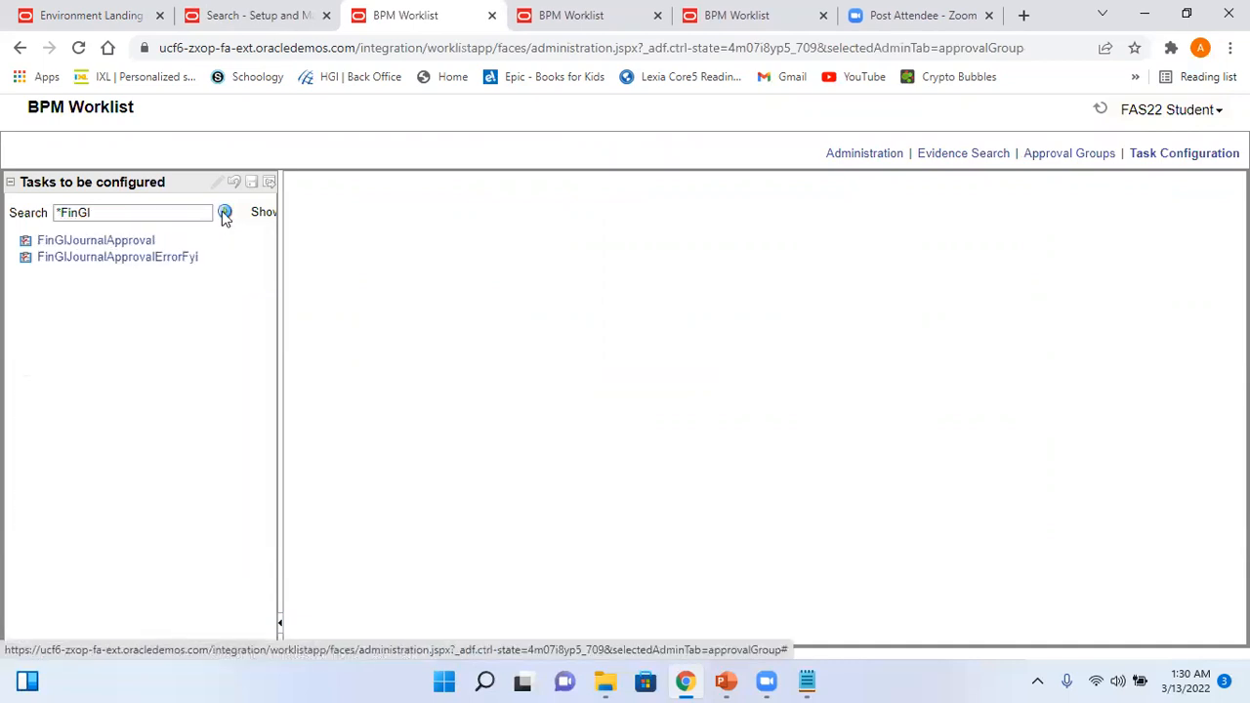
pyautogui.click(132, 241)
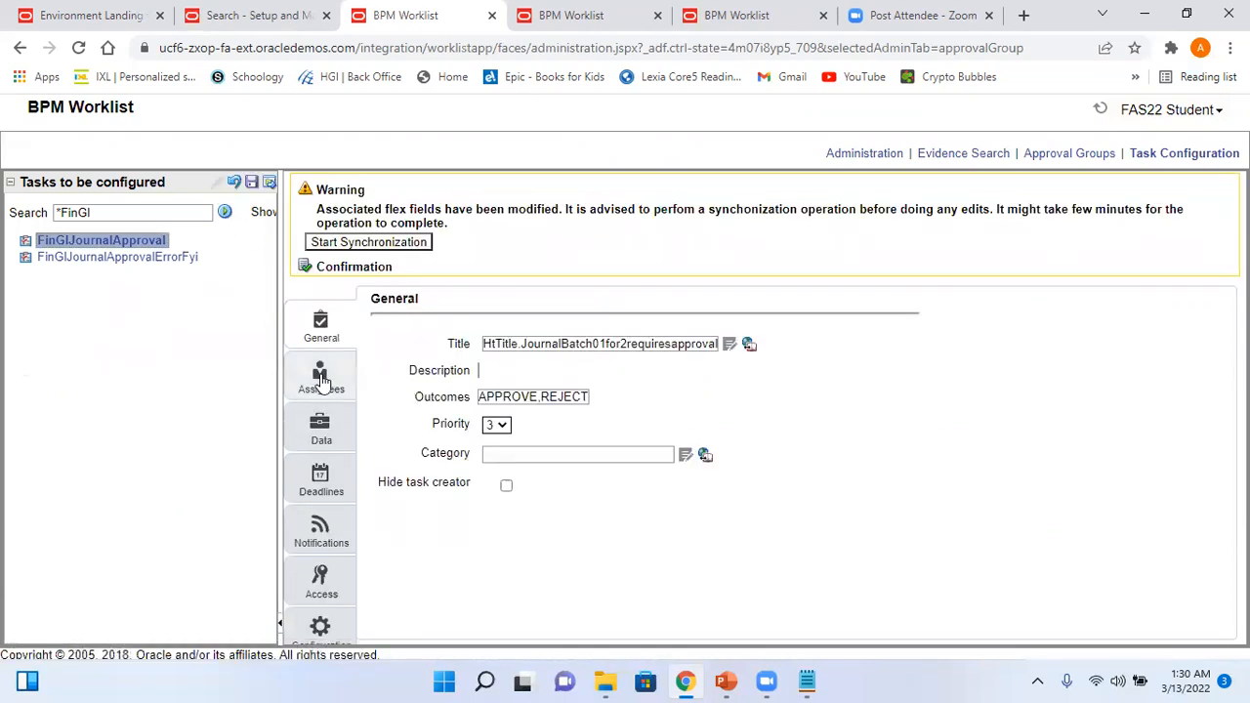
pyautogui.click(321, 376)
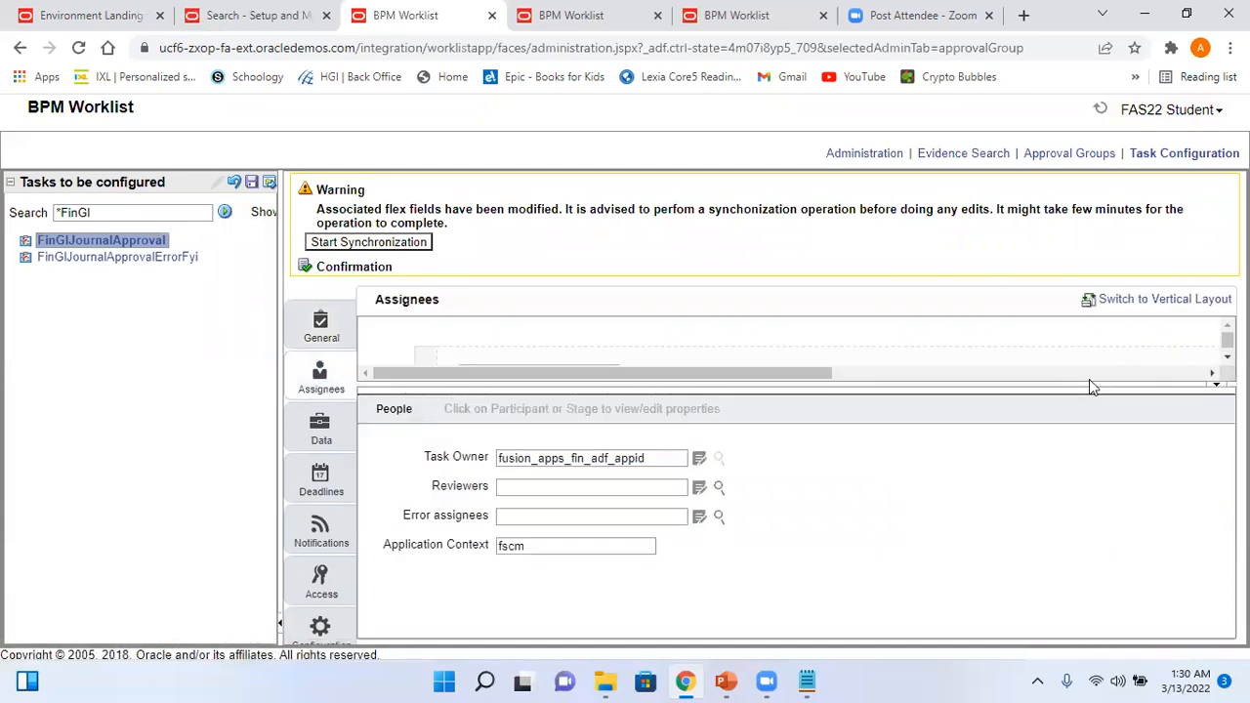
pyautogui.moveTo(1092, 384); pyautogui.dragTo(1101, 408)
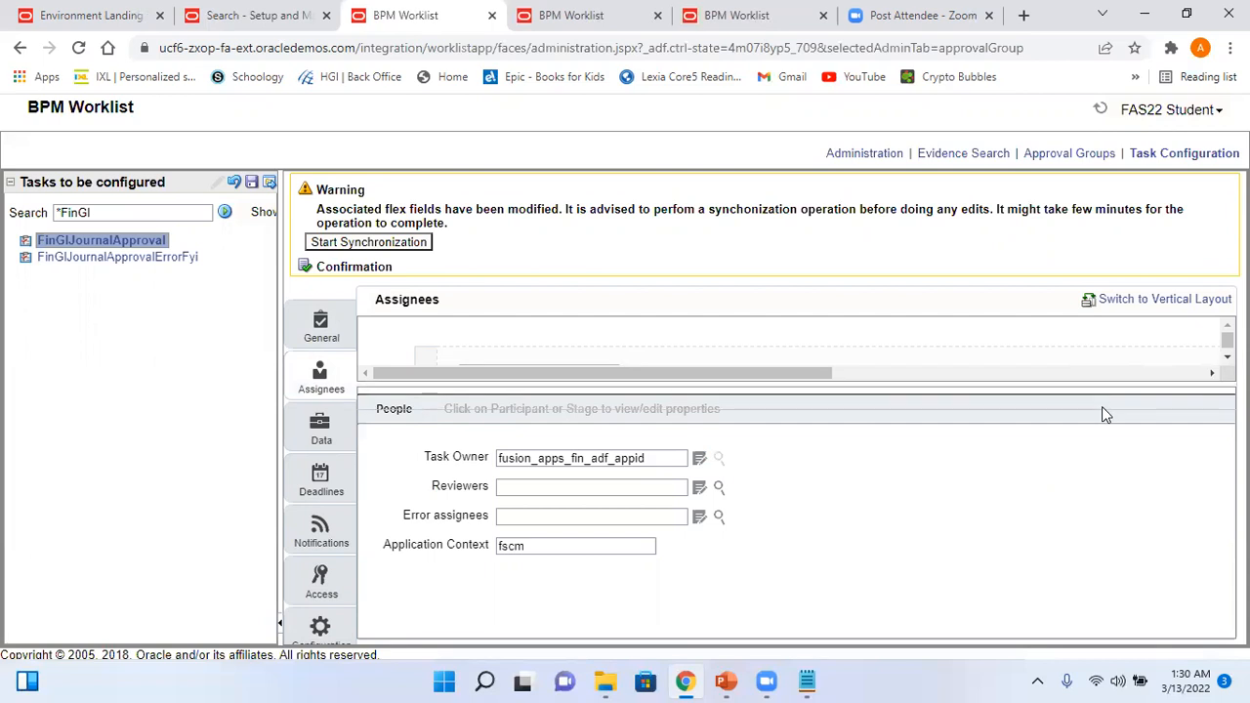
pyautogui.click(585, 381)
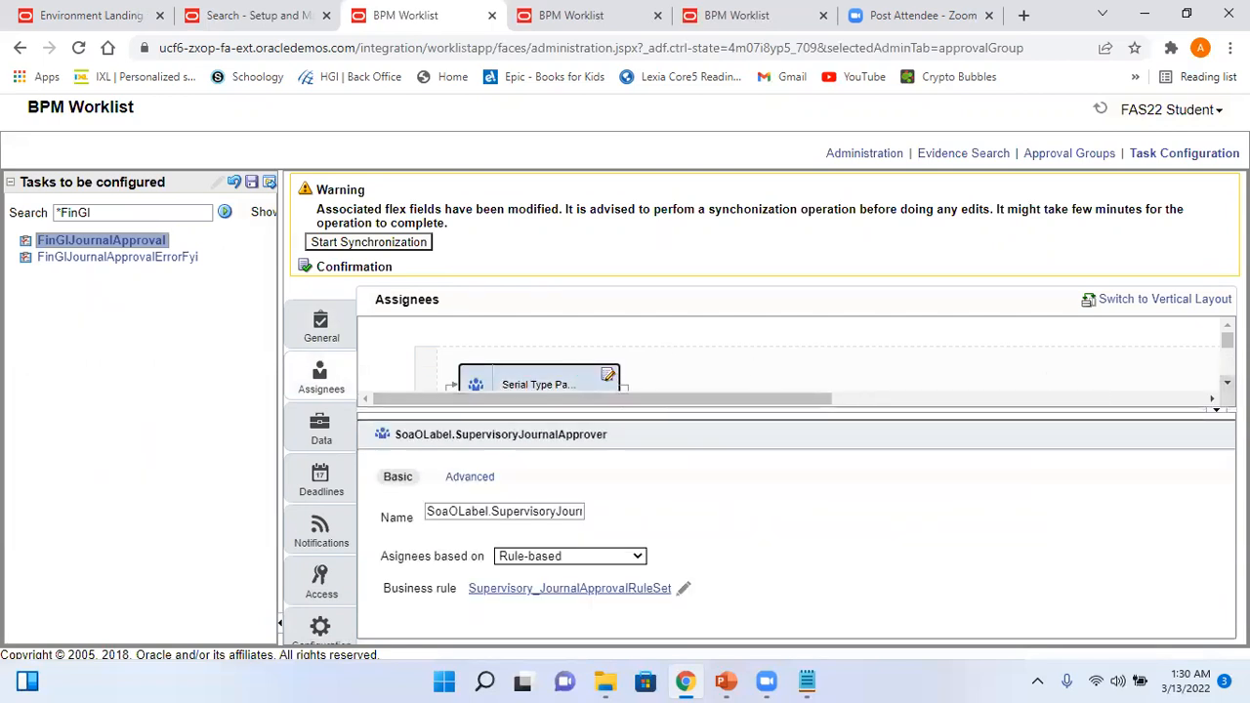
pyautogui.click(1226, 382)
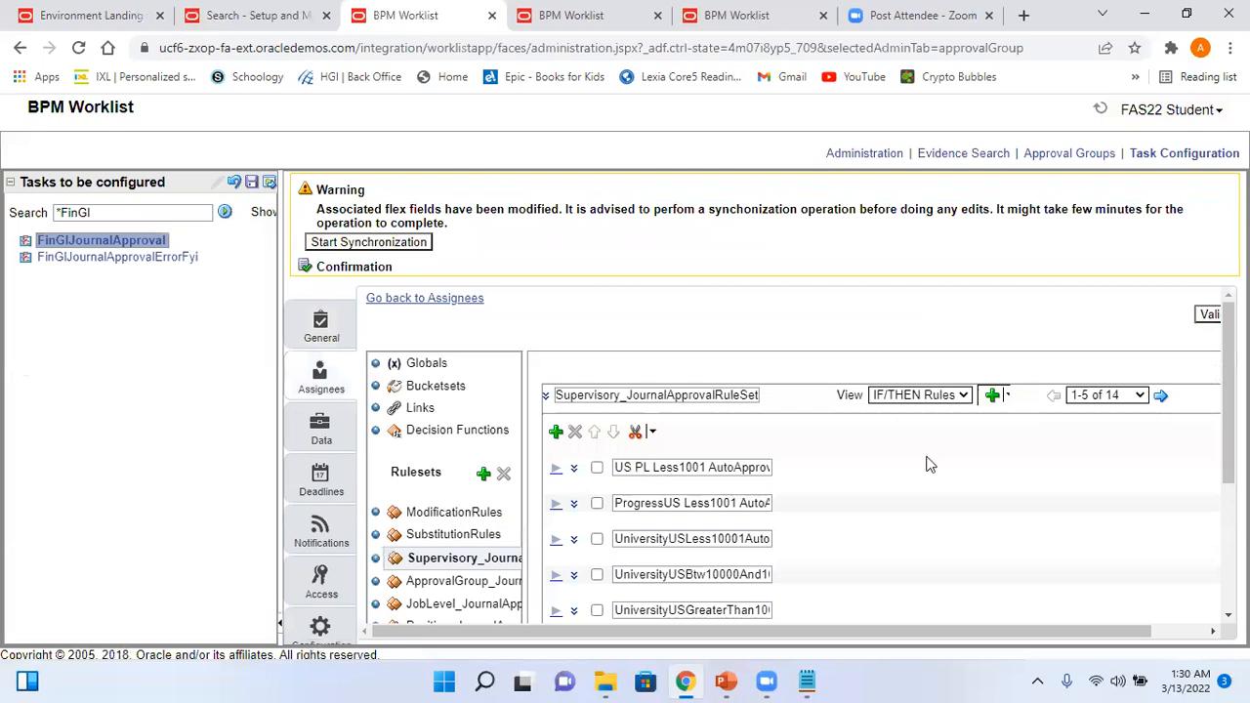
# - Go to rules 11-14 and expand the Arvy rule for amounts between 500 and 5000
pyautogui.click(1138, 396)
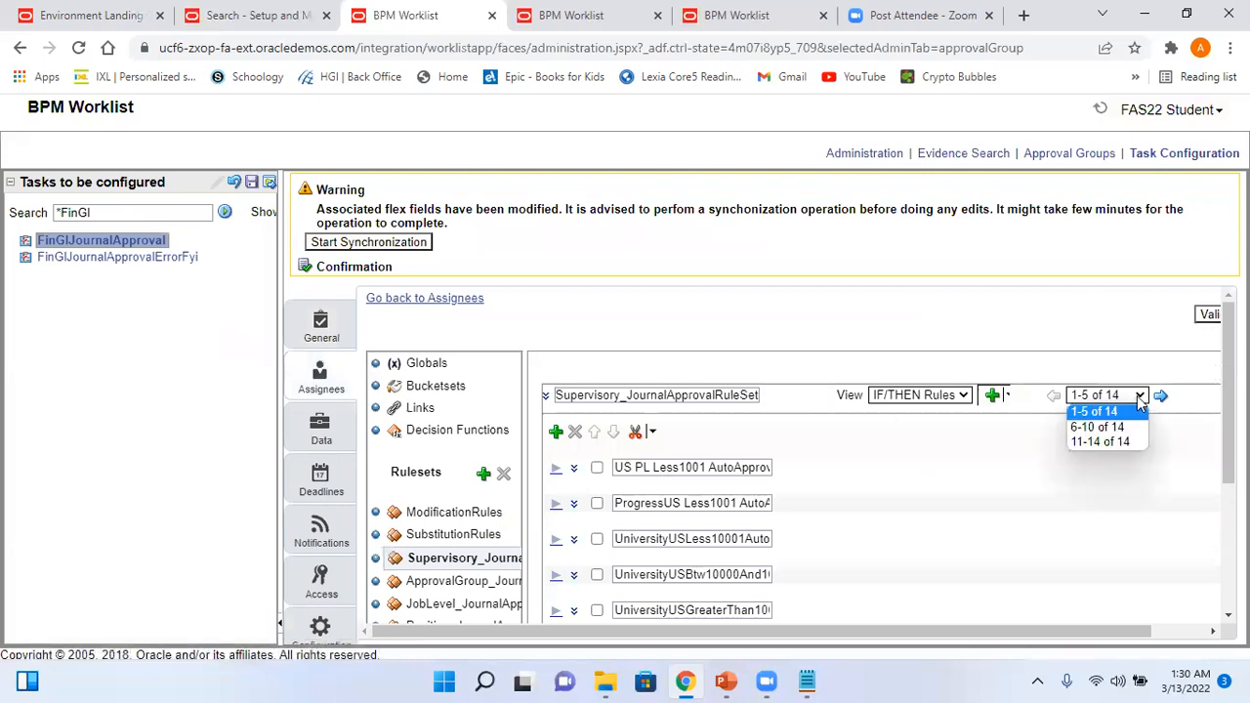
pyautogui.click(1129, 438)
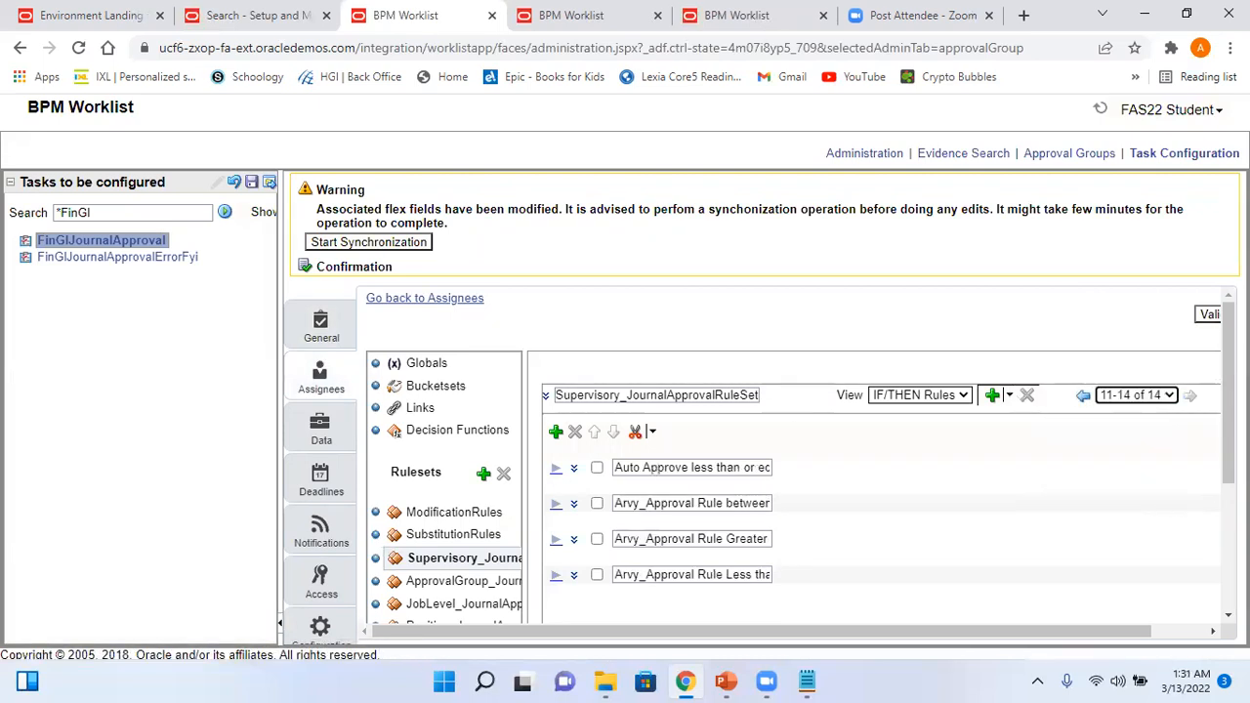
pyautogui.scroll(-1, 1129, 436)
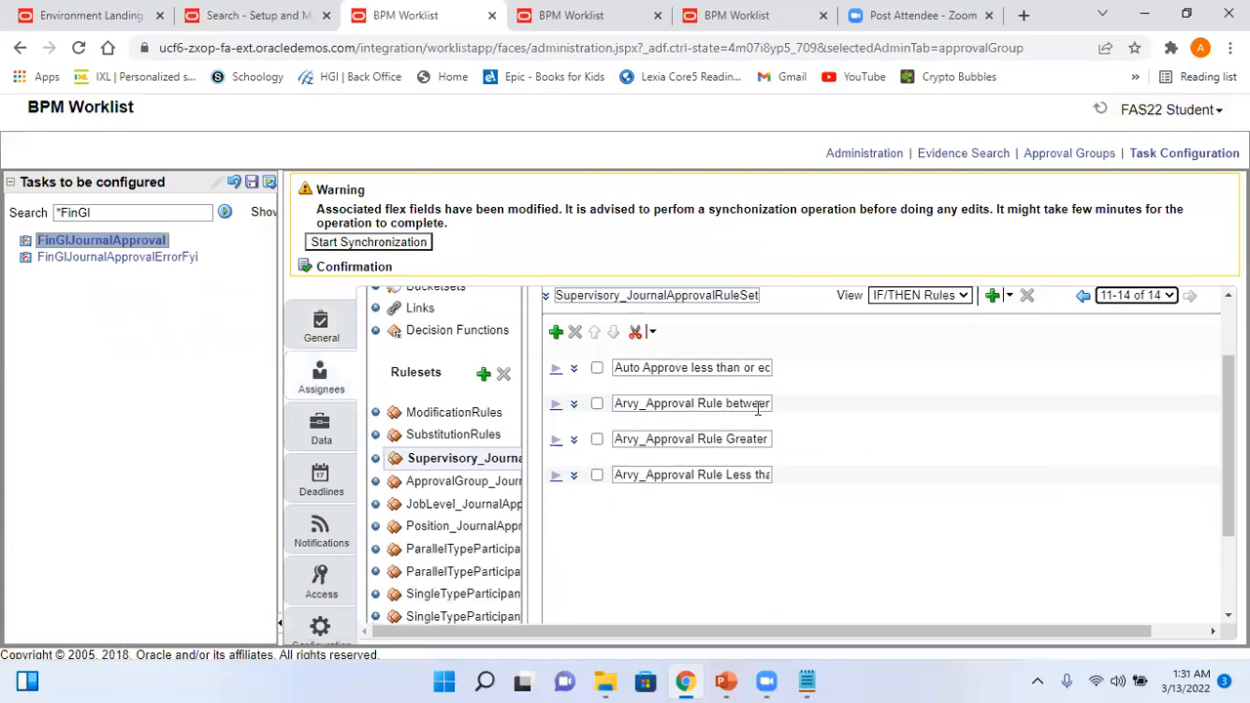
pyautogui.moveTo(758, 408); pyautogui.dragTo(817, 424)
pyautogui.moveTo(741, 438); pyautogui.dragTo(820, 487)
pyautogui.moveTo(703, 405); pyautogui.dragTo(817, 424)
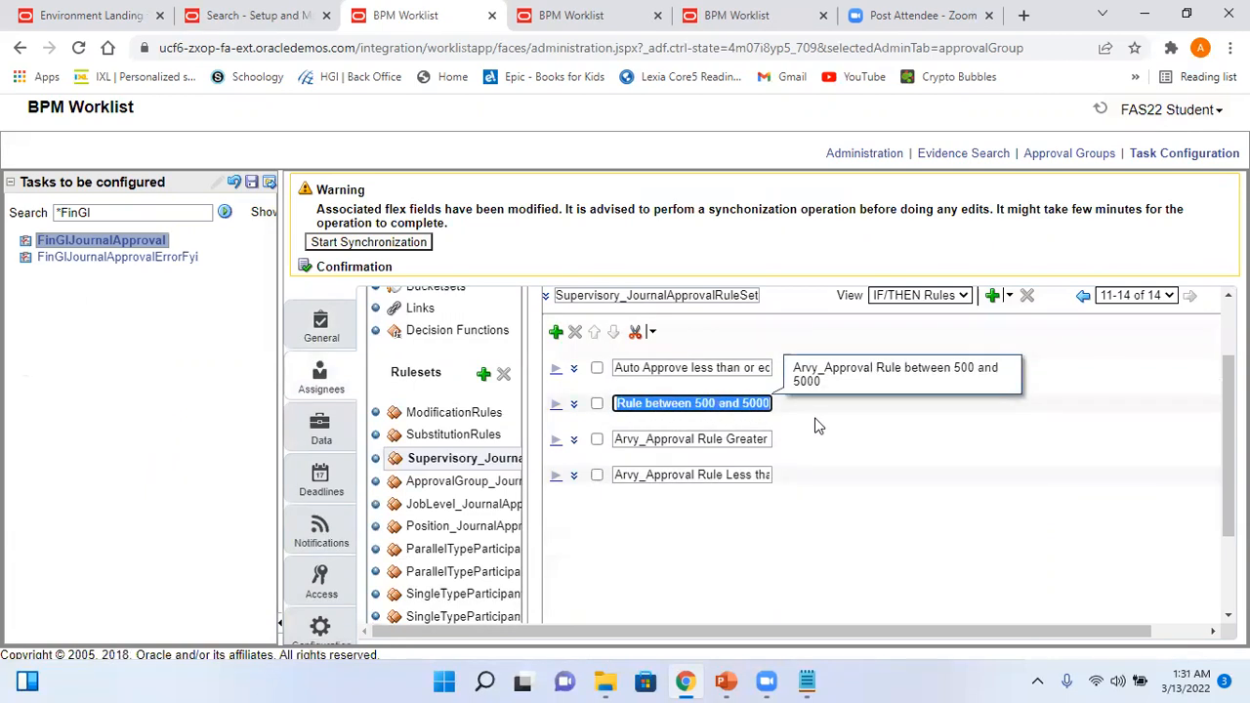
pyautogui.click(556, 410)
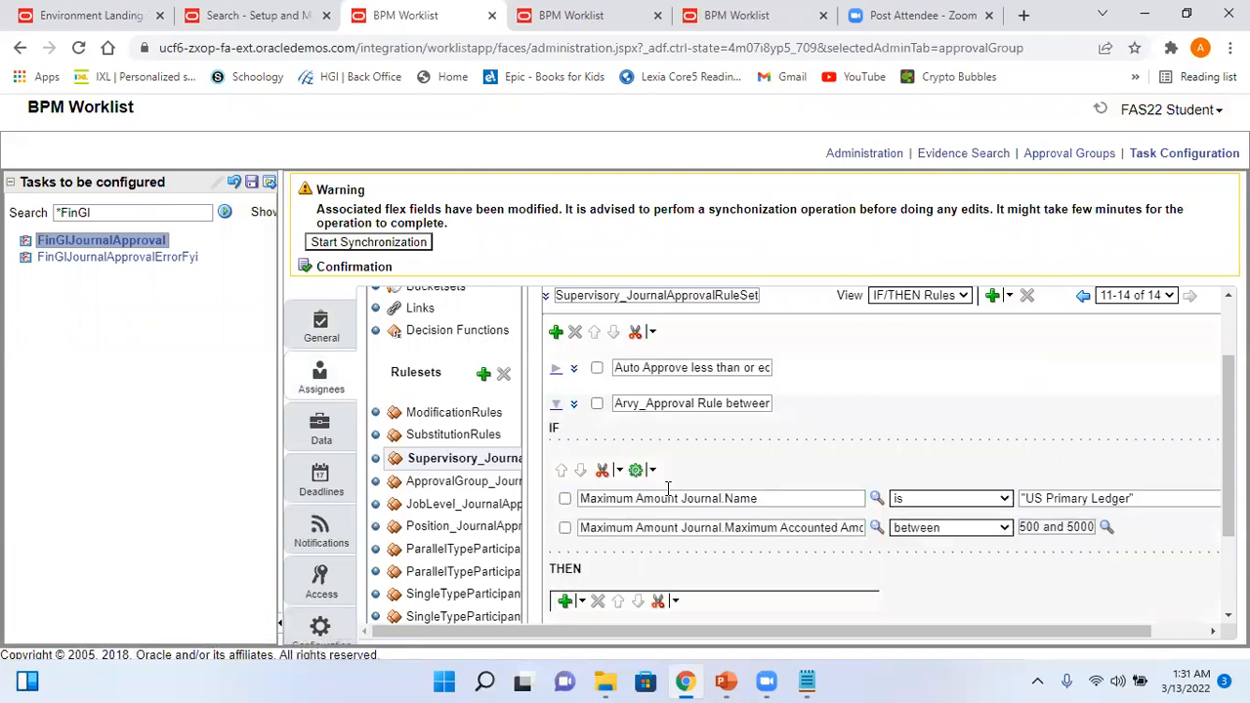
pyautogui.click(573, 403)
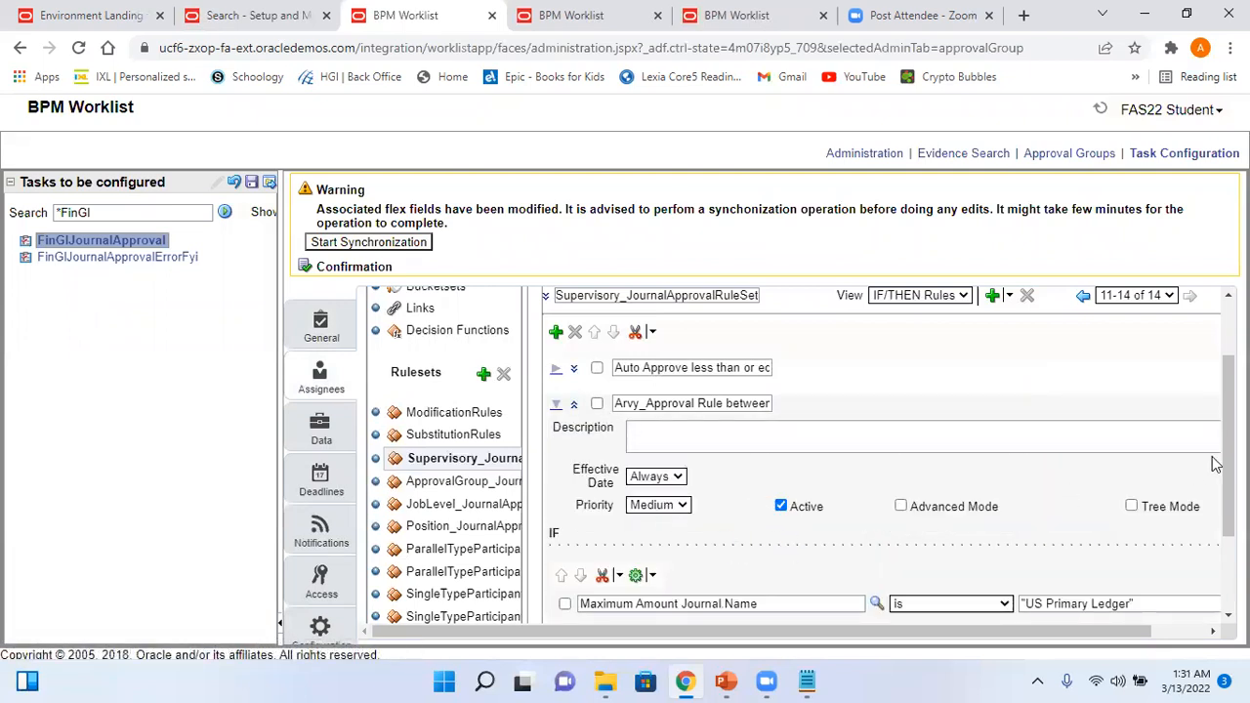
# - Review the rule's IF/THEN conditions and its supervisory hierarchy starting participant without changes
pyautogui.scroll(-3, 1228, 450)
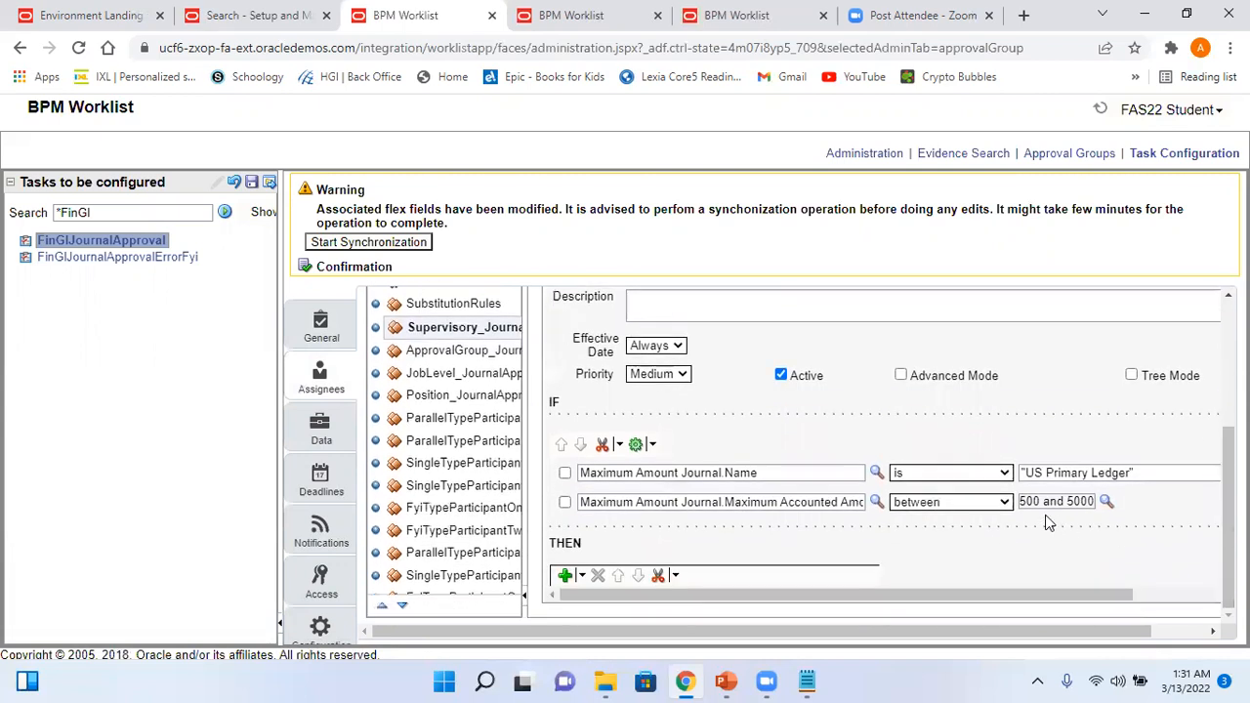
pyautogui.click(1172, 593)
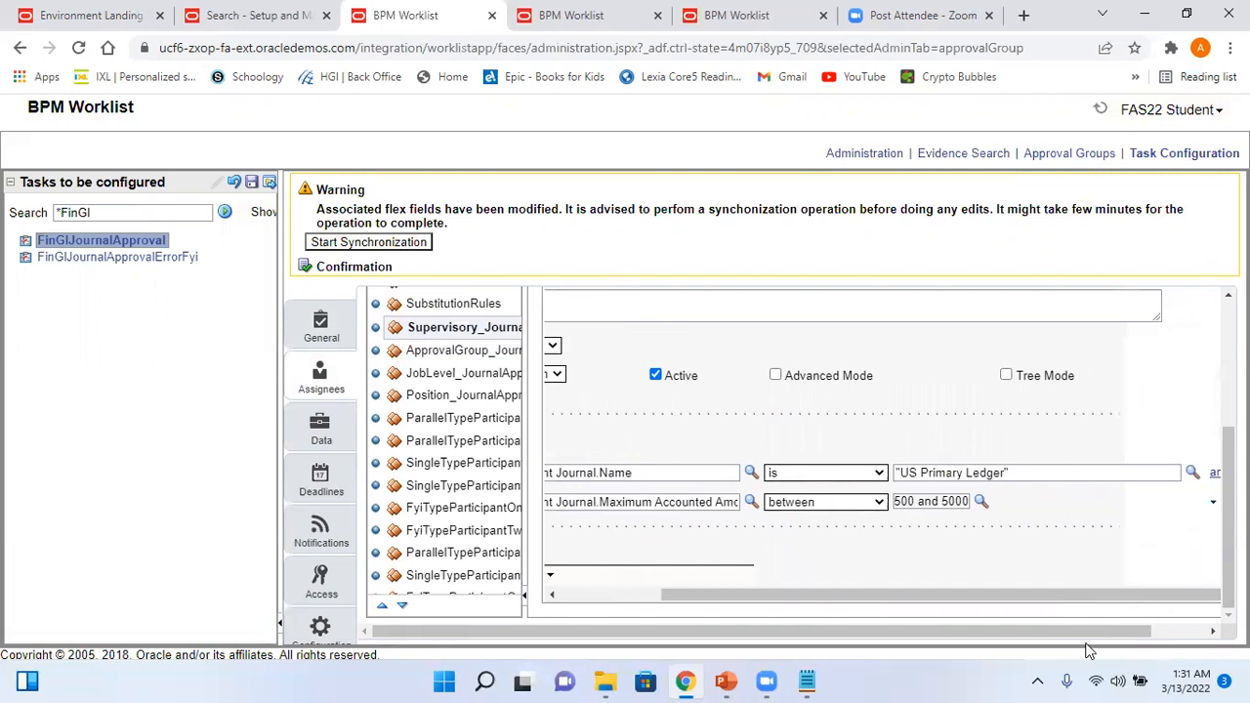
pyautogui.moveTo(1078, 632); pyautogui.dragTo(1135, 632)
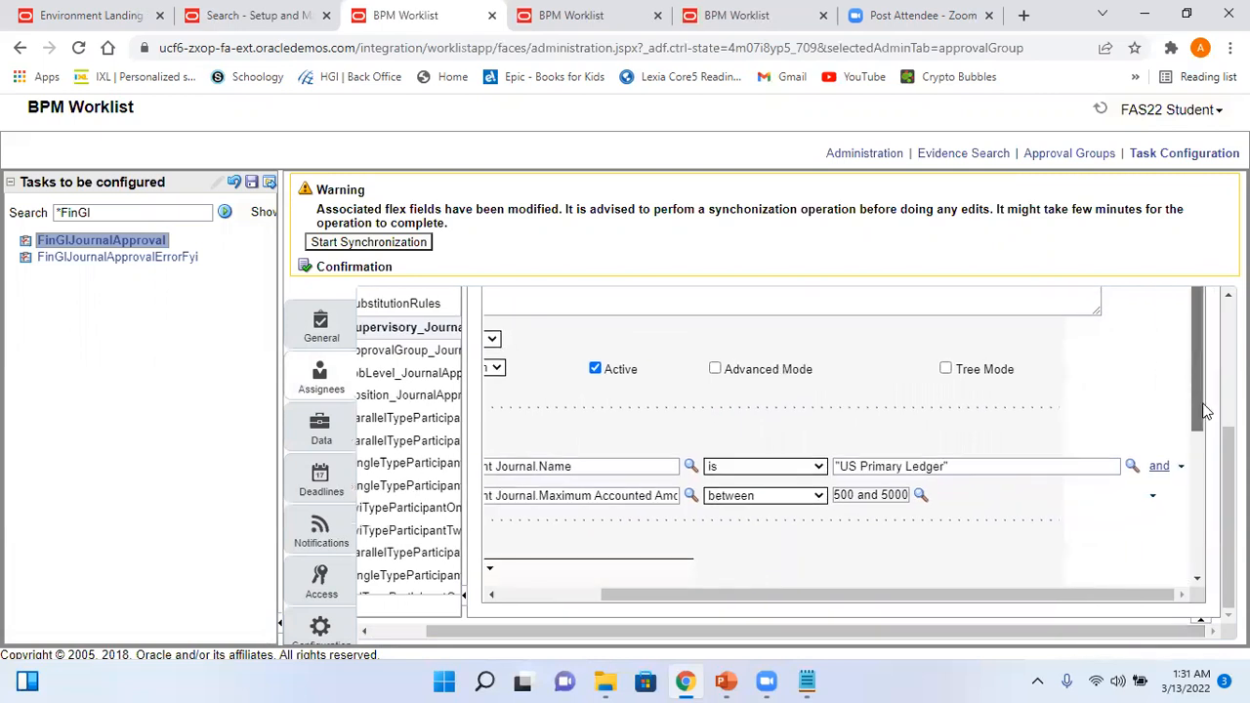
pyautogui.scroll(-2, 1211, 393)
pyautogui.moveTo(885, 595); pyautogui.dragTo(697, 594)
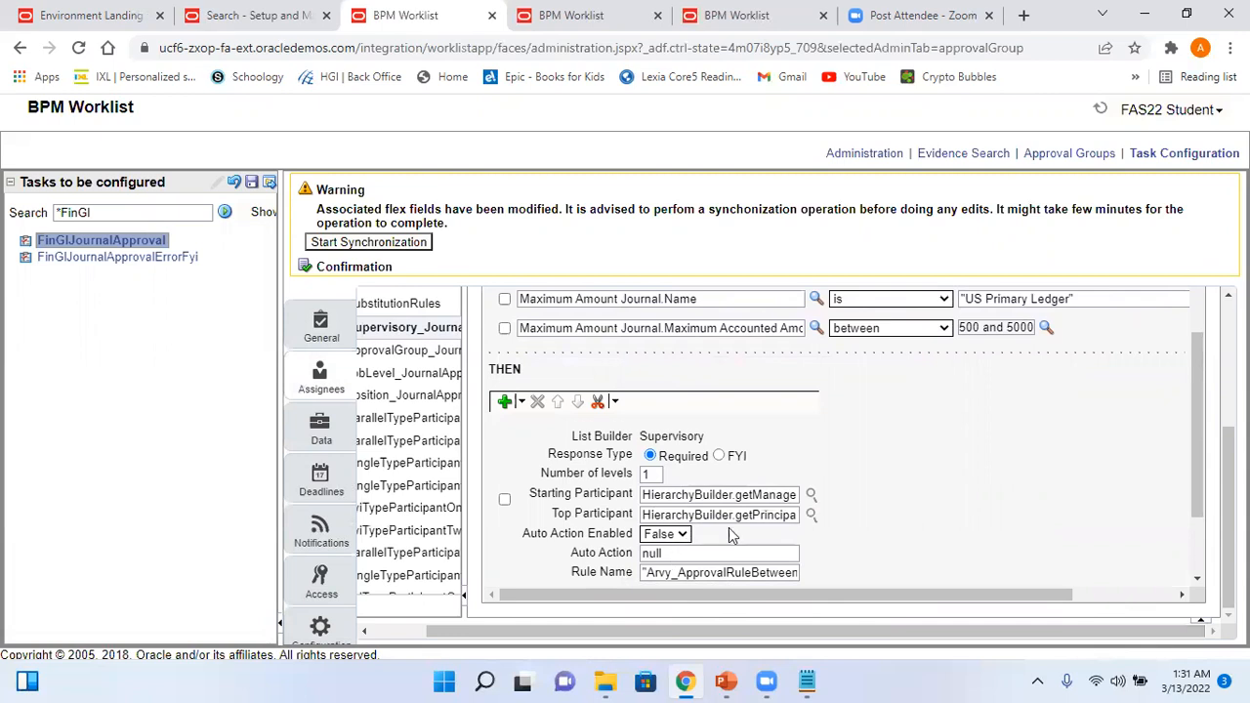
pyautogui.click(810, 494)
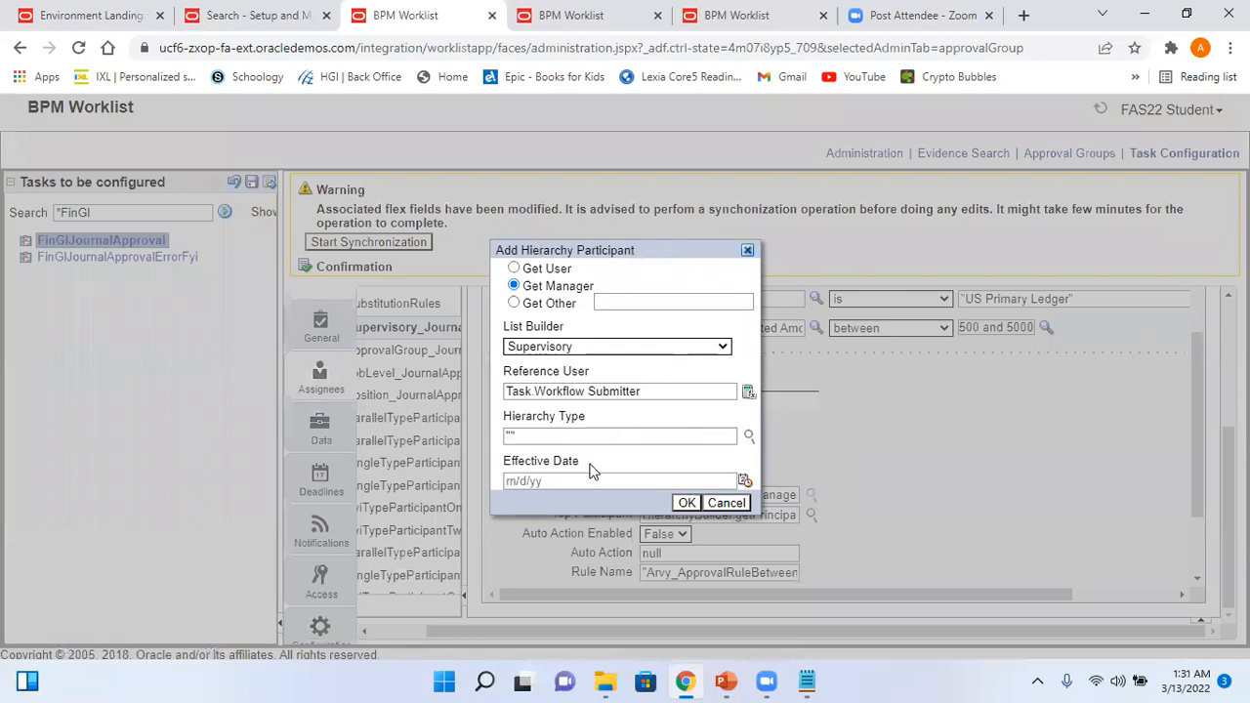
pyautogui.click(726, 502)
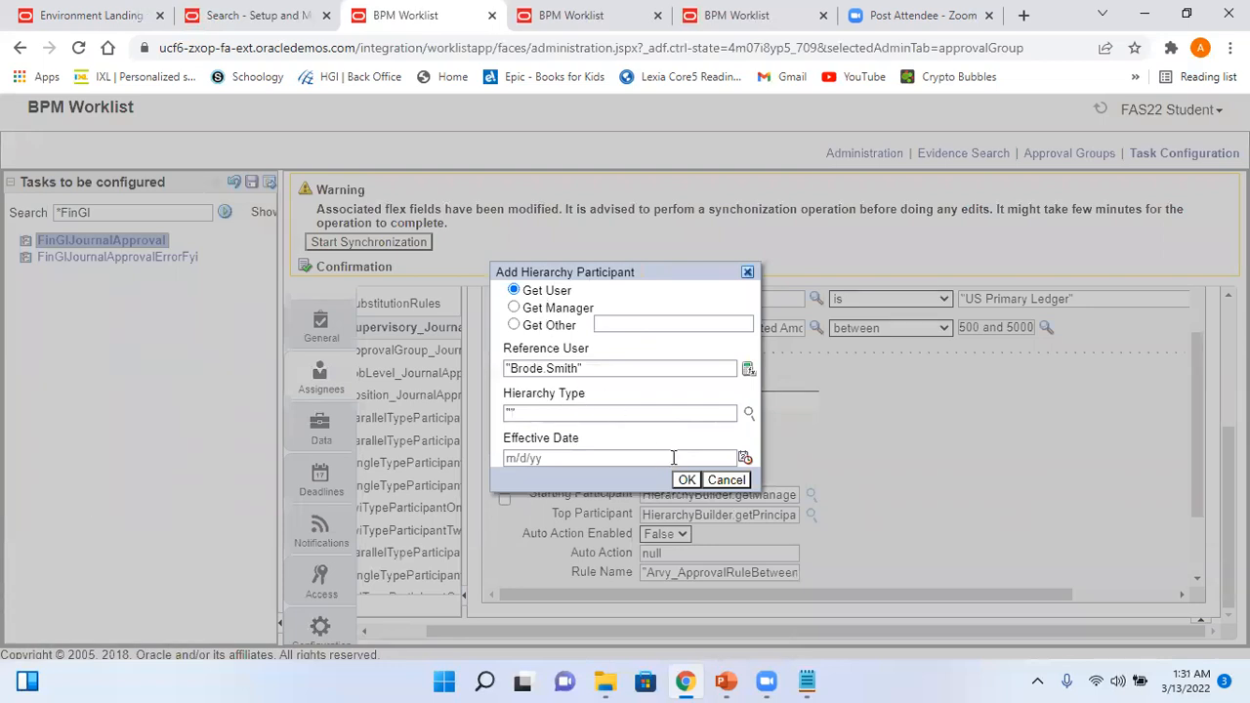
pyautogui.click(727, 480)
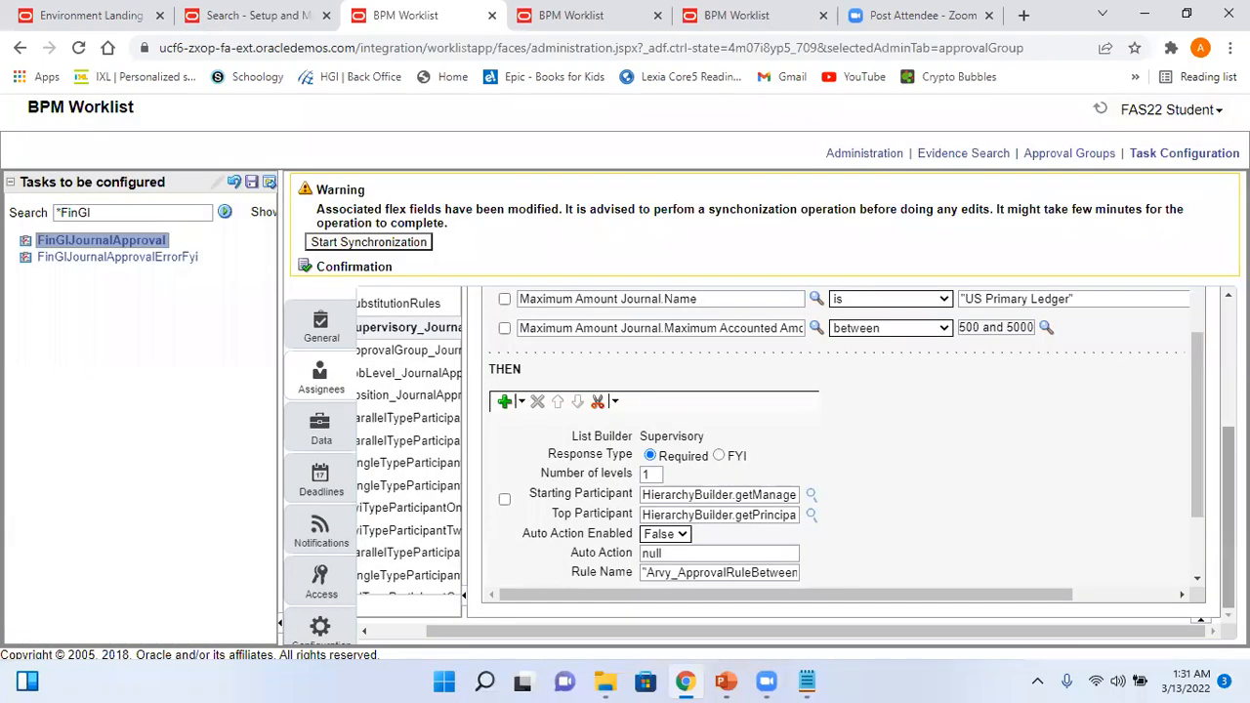
pyautogui.scroll(-2, 1210, 581)
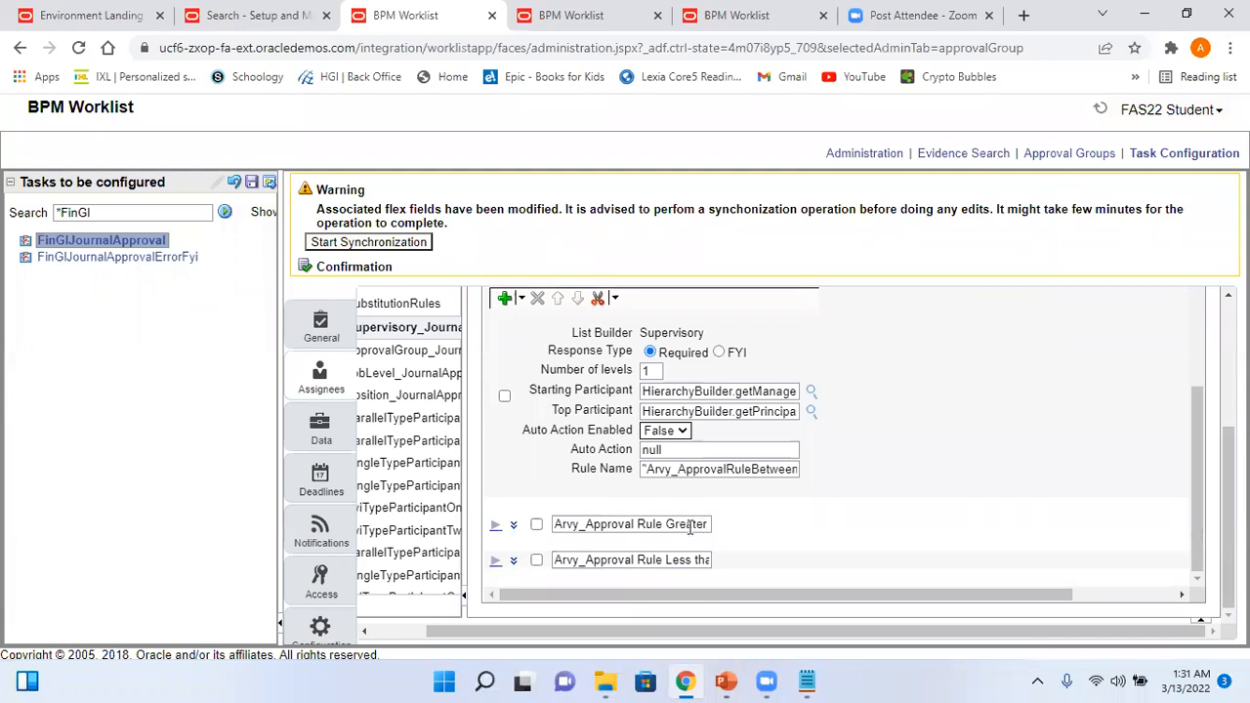
# - Review the Arvy greater-amount rule, then validate Supervisory_JournalApprovalRuleSet, which reports no errors
pyautogui.click(495, 526)
pyautogui.scroll(-2, 1211, 476)
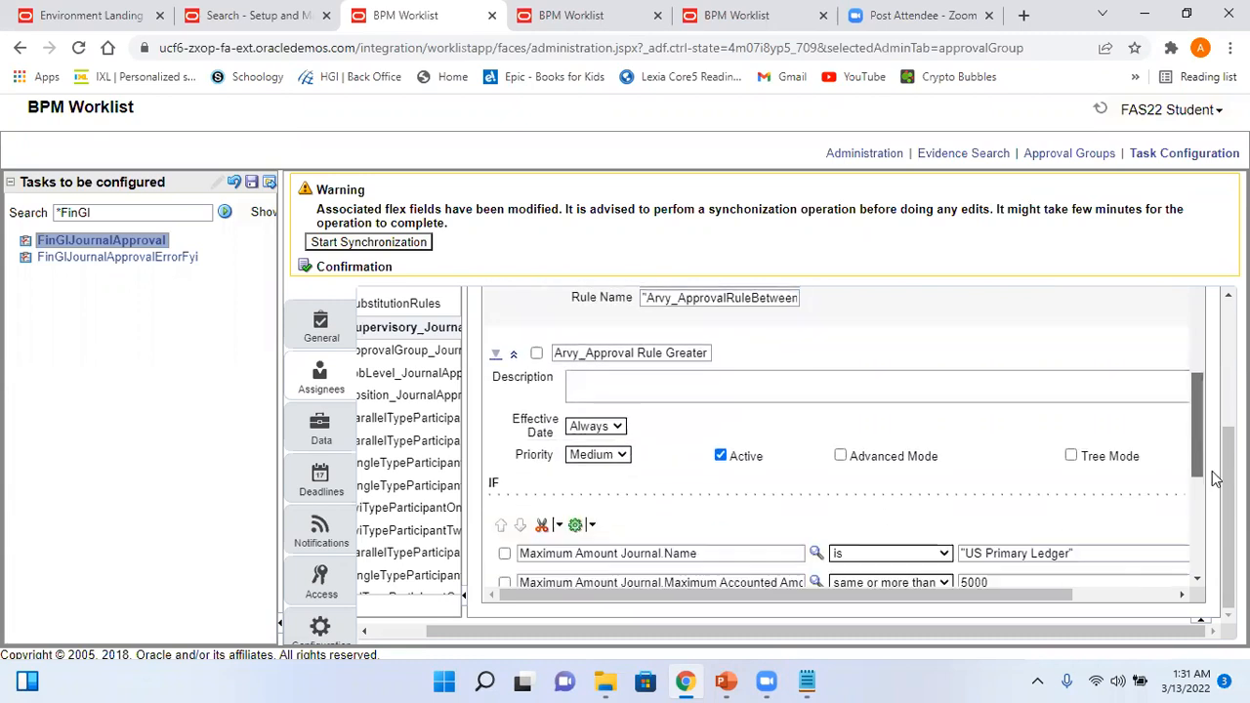
pyautogui.scroll(-1, 1213, 478)
pyautogui.scroll(-3, 1216, 528)
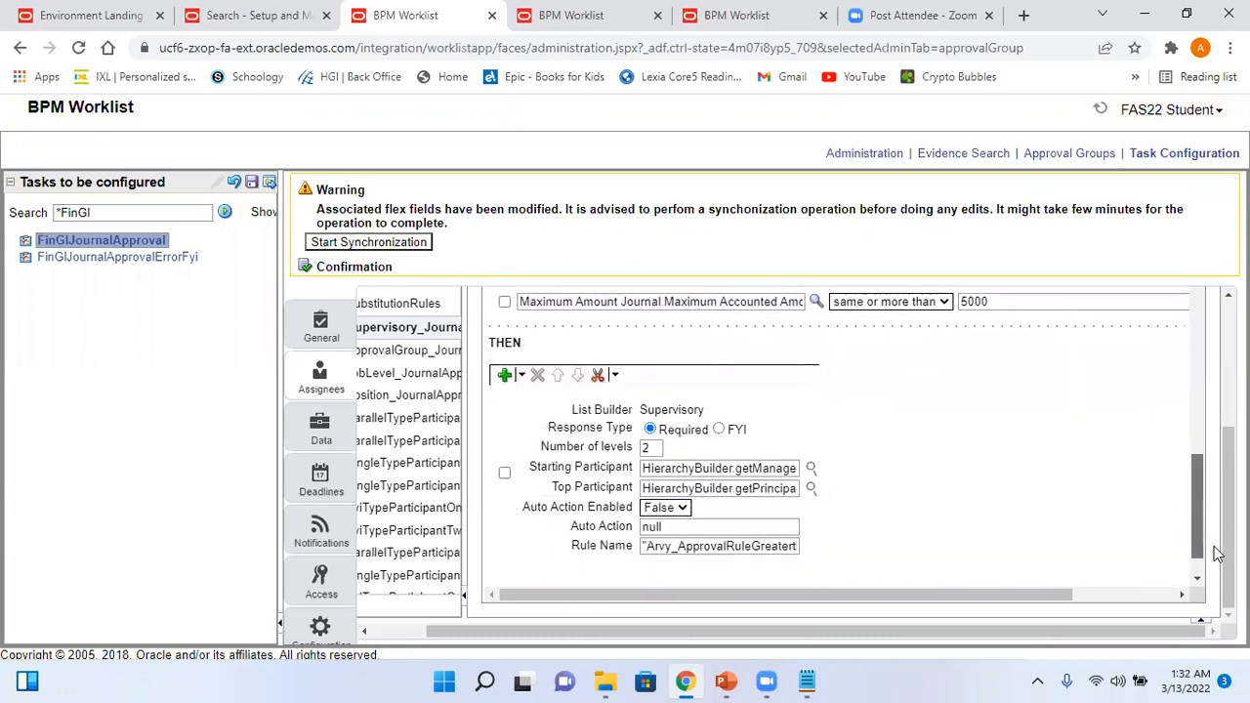
pyautogui.scroll(-1, 1215, 554)
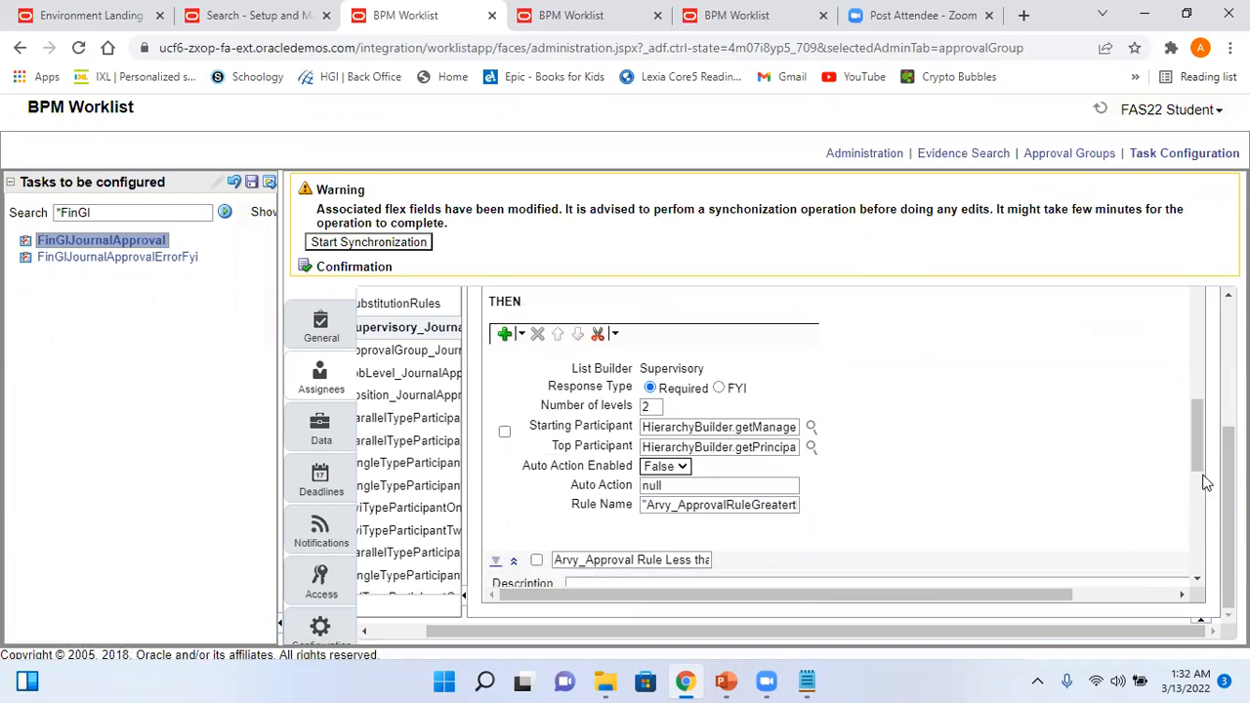
pyautogui.scroll(4, 1206, 498)
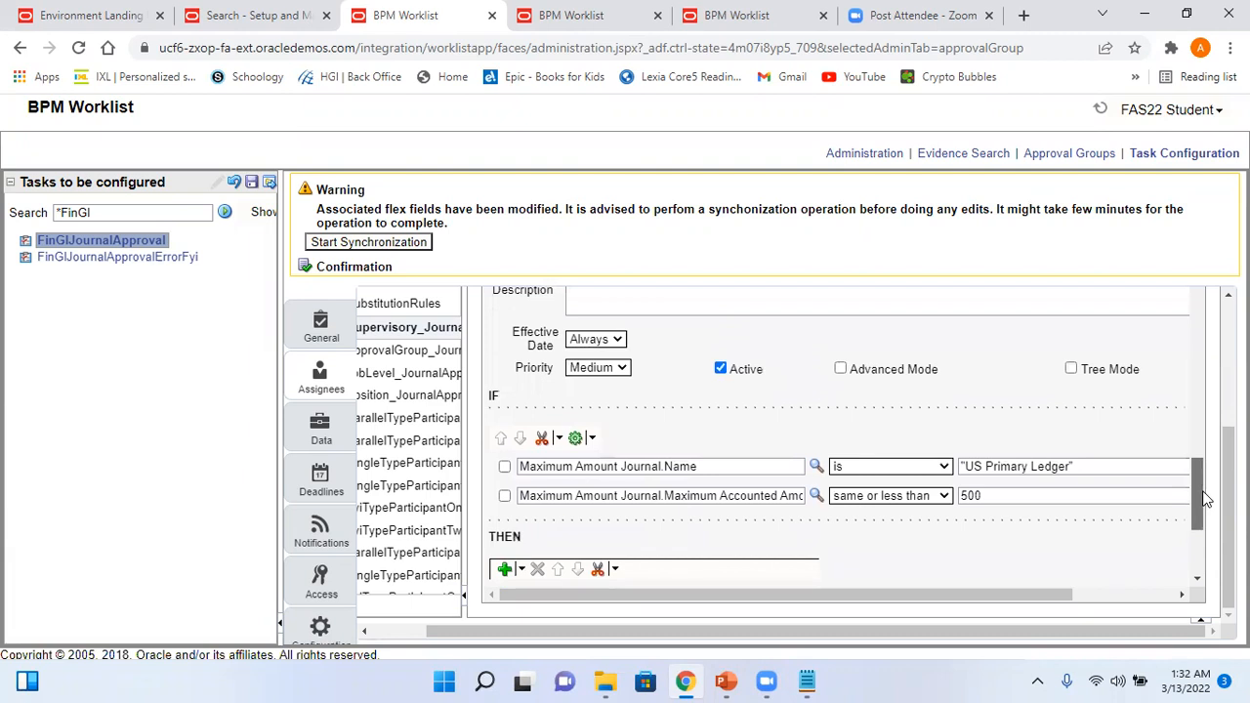
pyautogui.moveTo(1205, 497); pyautogui.dragTo(1208, 532)
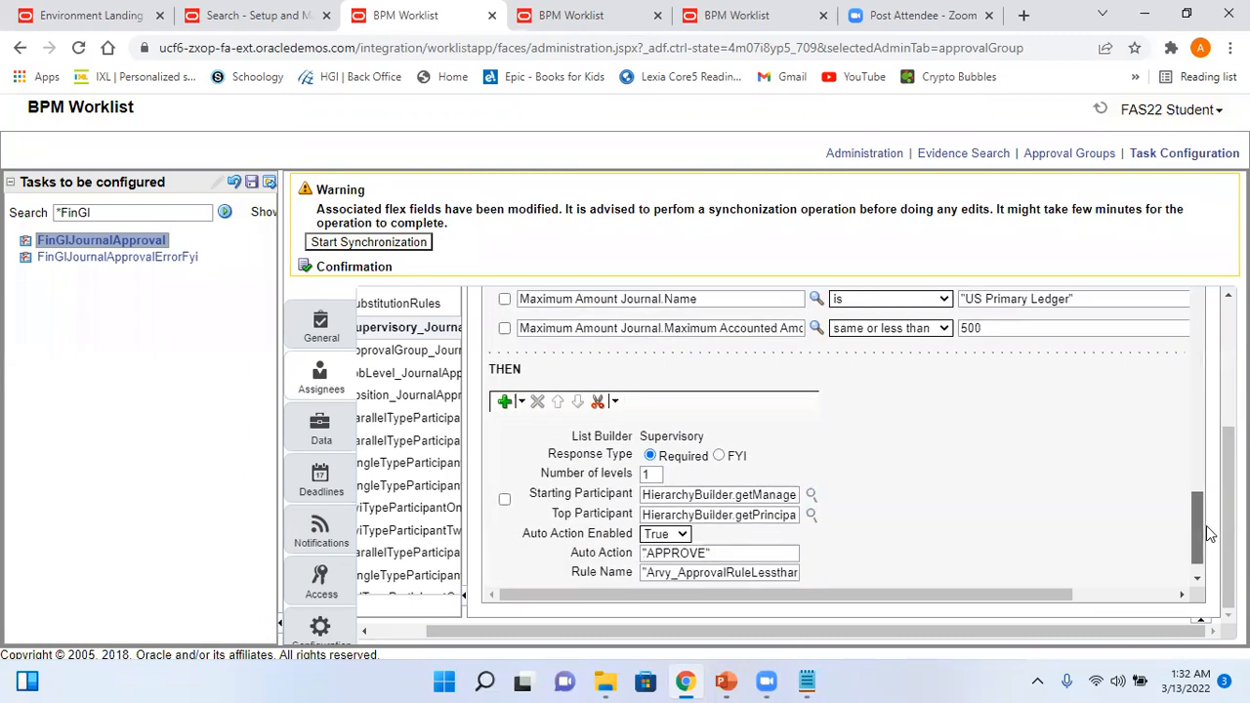
pyautogui.scroll(-1, 1208, 532)
pyautogui.scroll(5, 1209, 532)
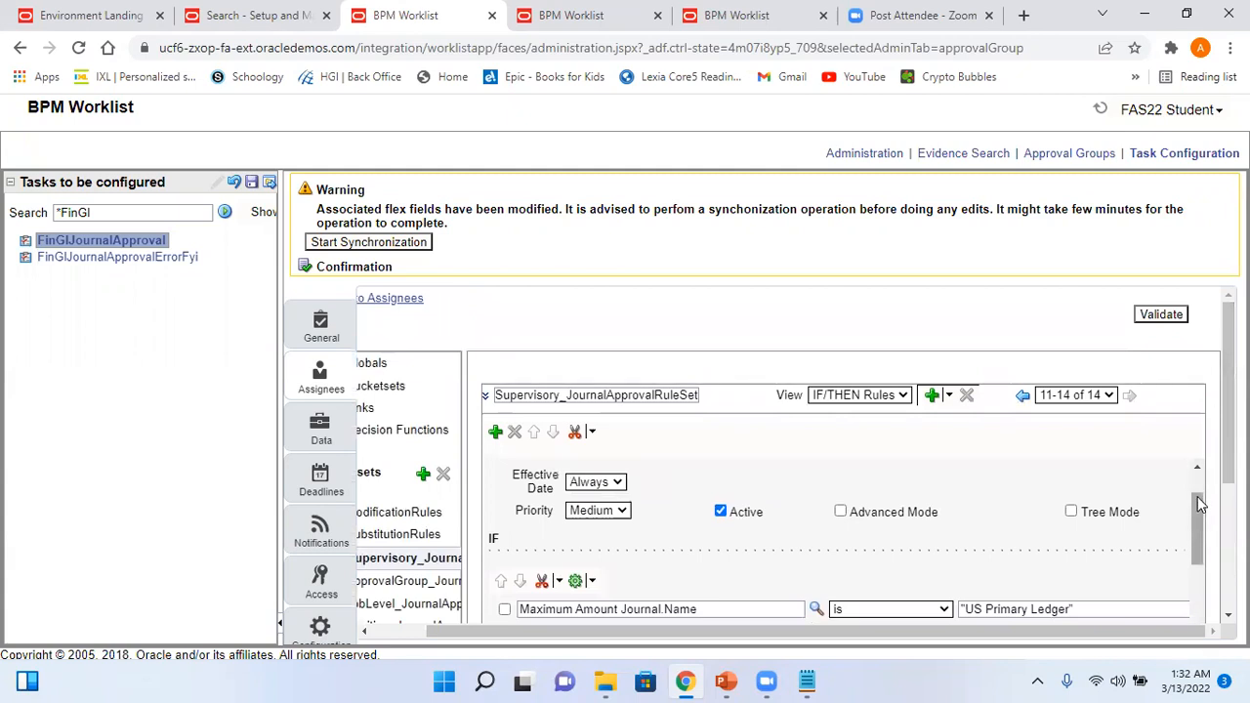
pyautogui.click(1161, 318)
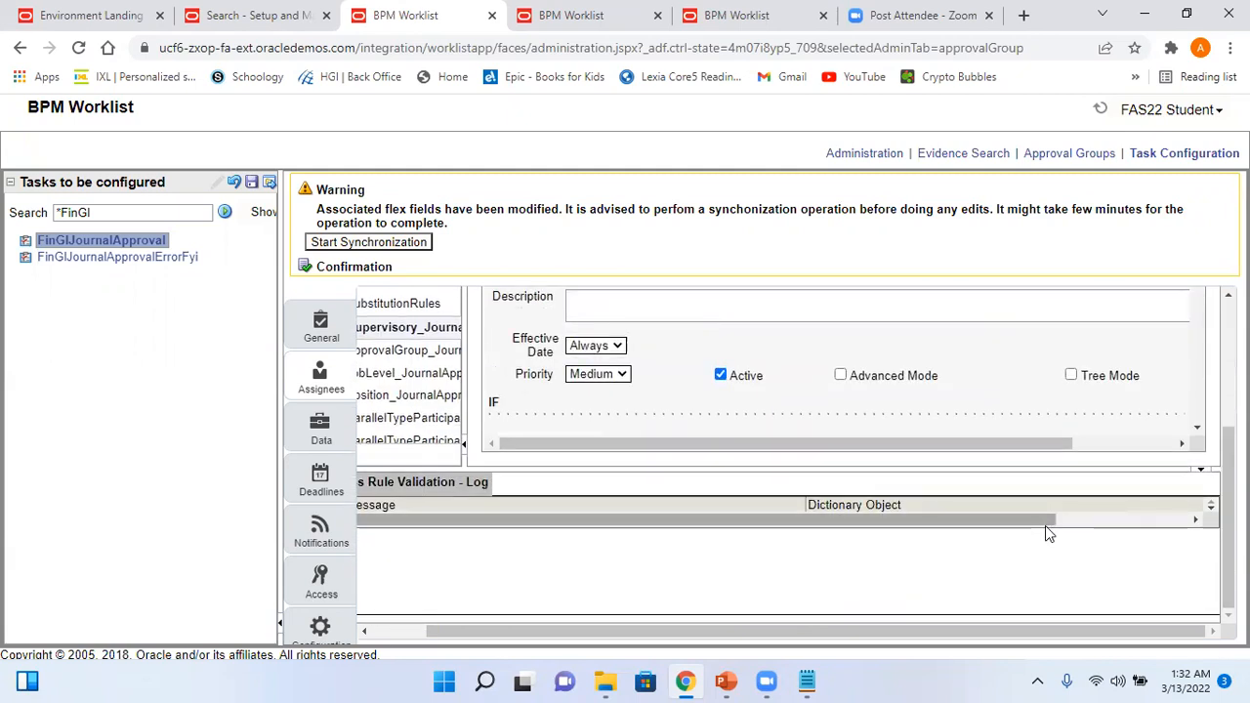
# - Commit the FinGlJournalApproval task changes without comments, then return to the Fusion home page
pyautogui.click(271, 184)
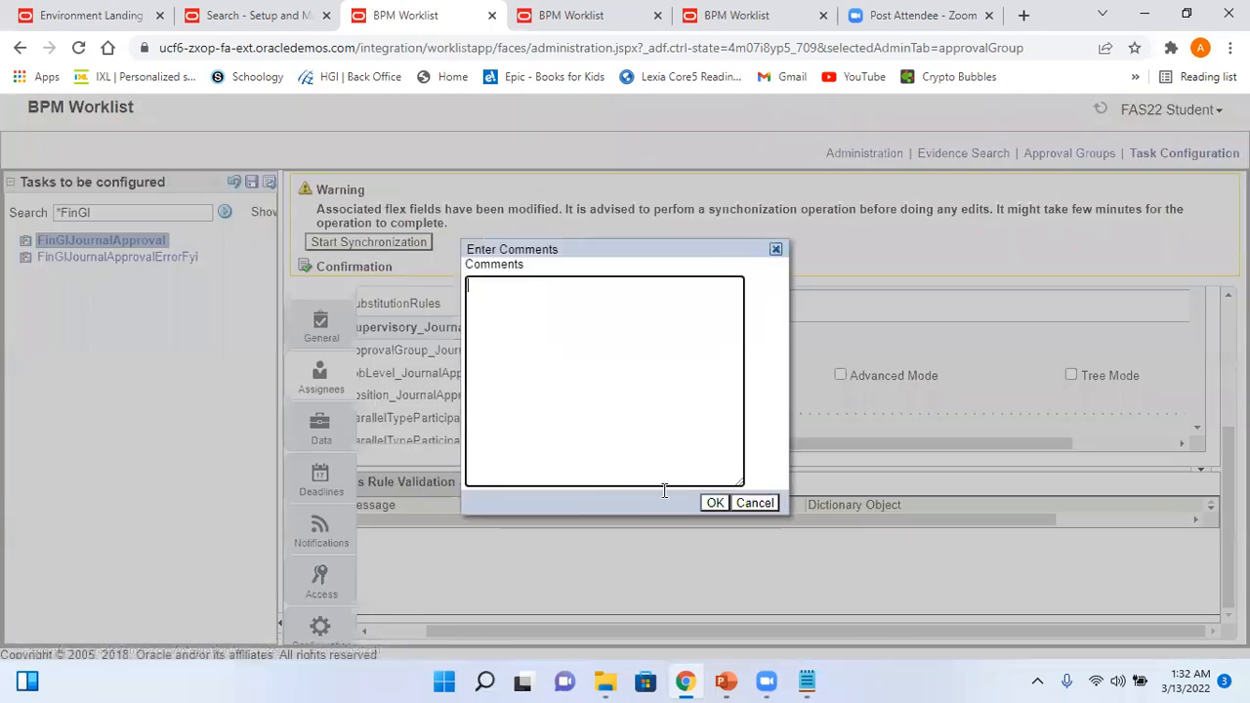
pyautogui.click(716, 503)
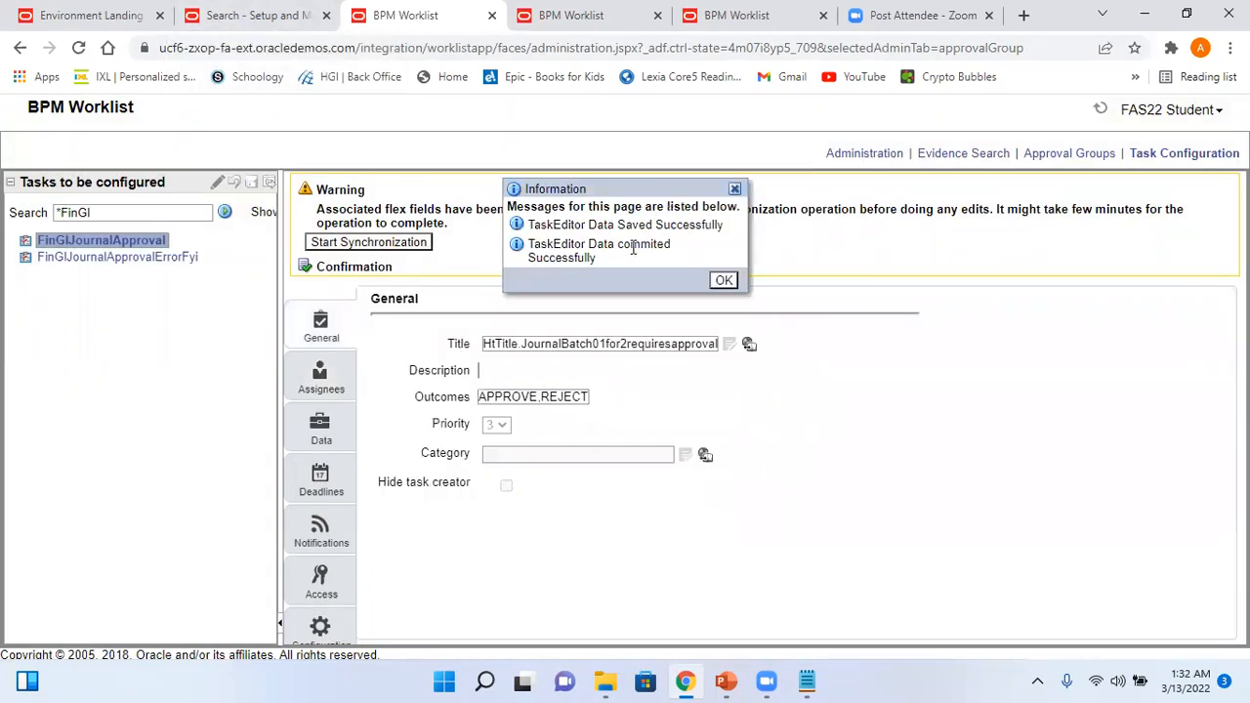
pyautogui.click(724, 281)
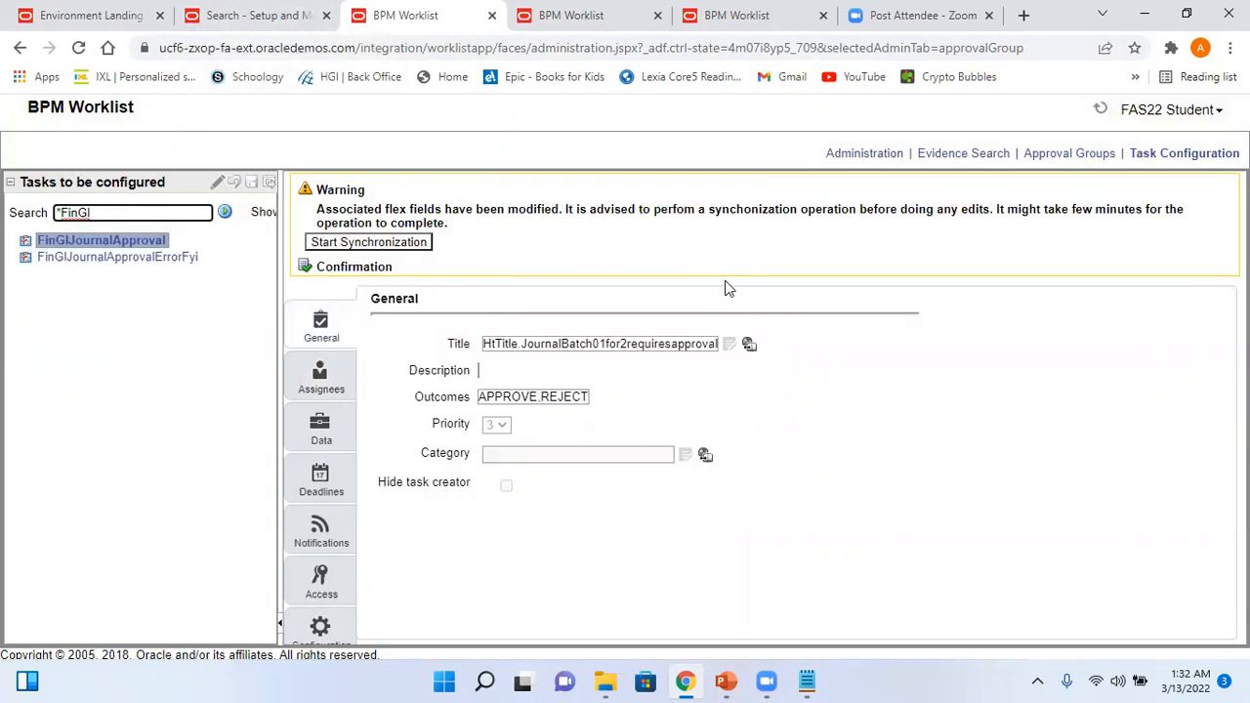
pyautogui.click(229, 17)
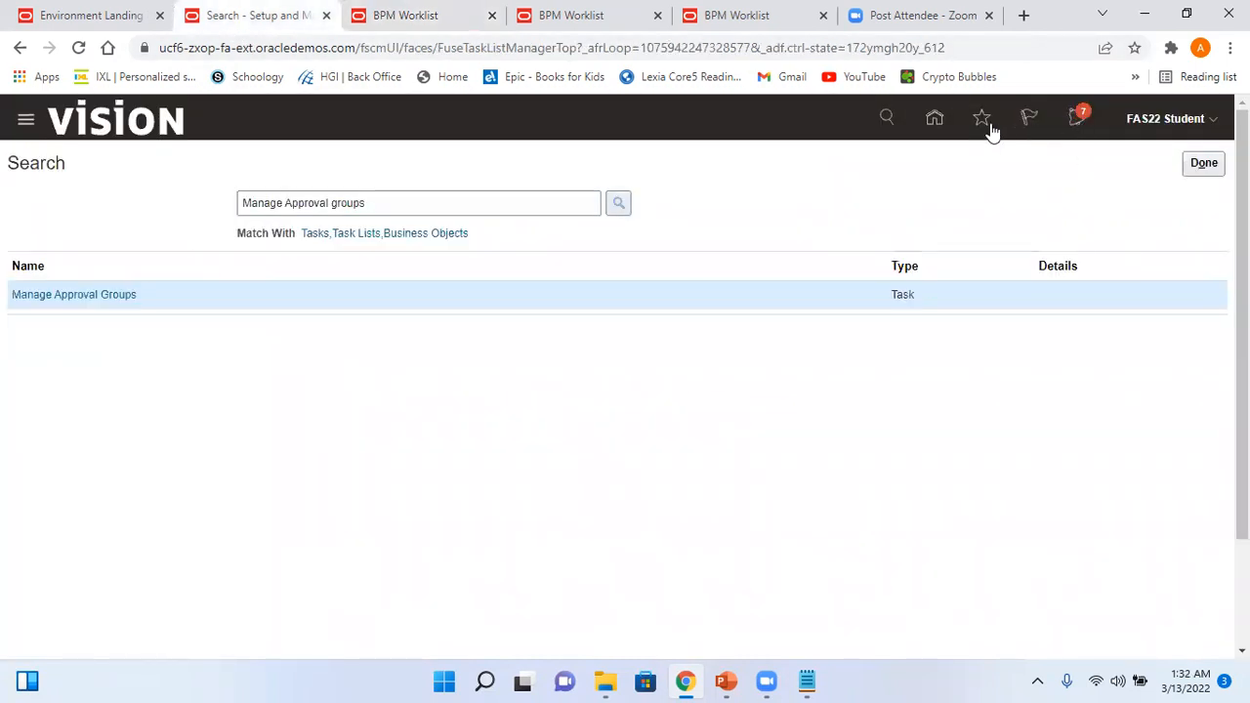
pyautogui.click(933, 117)
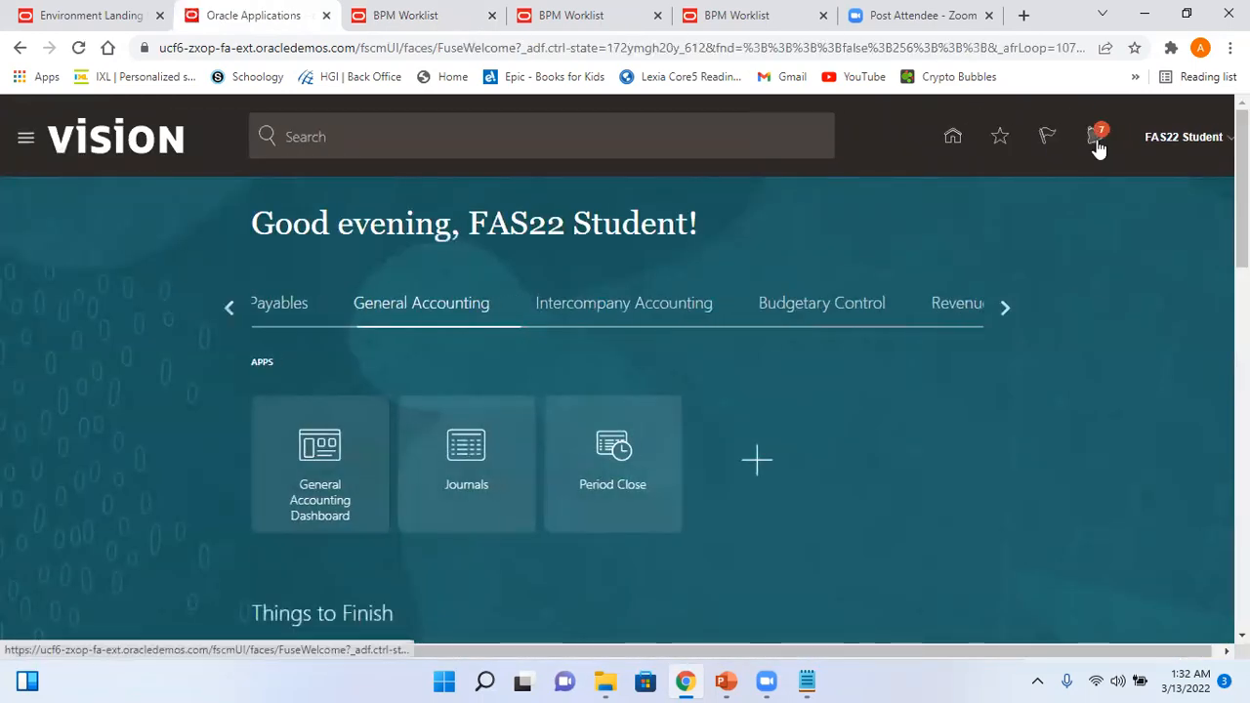
# - Check notifications, then start a new journal via Create Journal in the Journals work area
pyautogui.click(1095, 136)
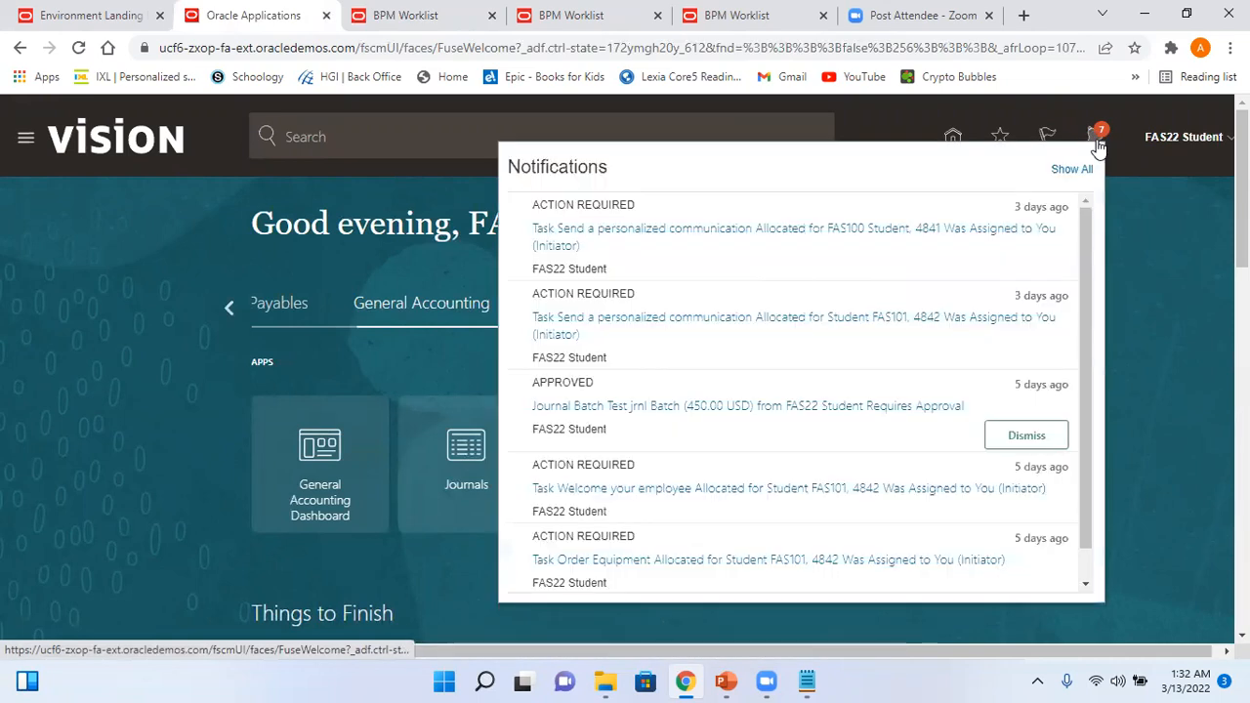
pyautogui.click(1148, 188)
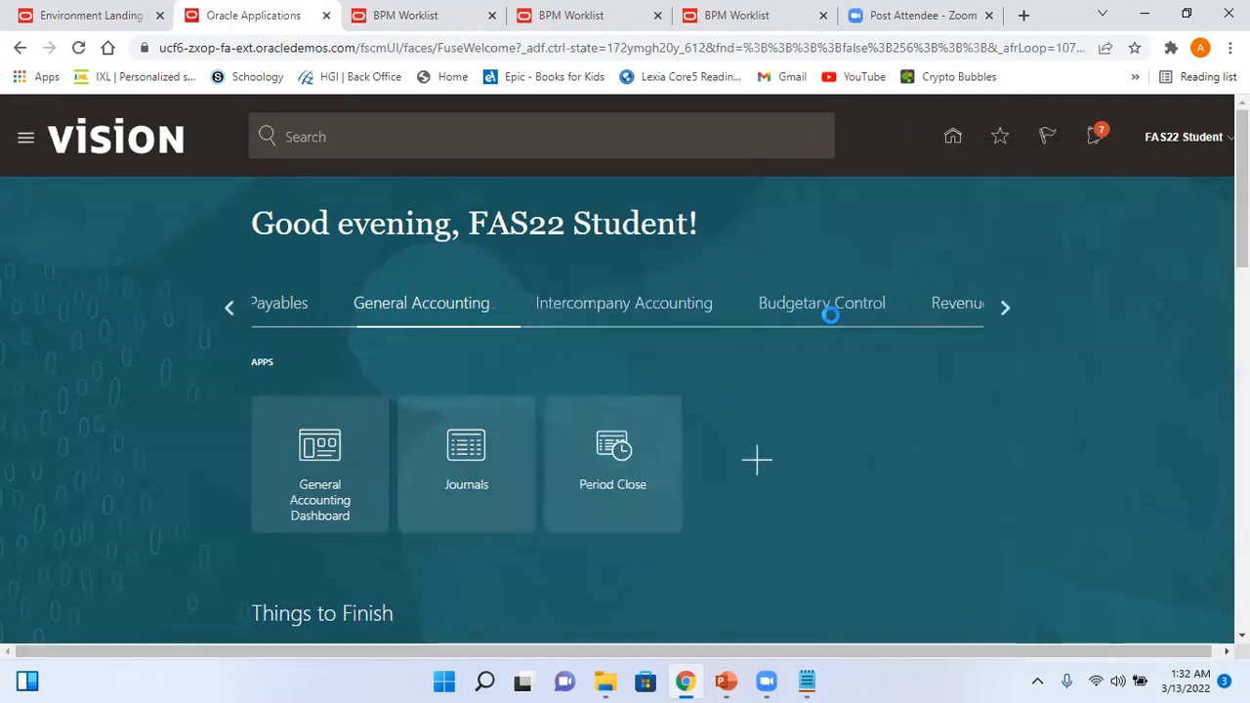
pyautogui.click(460, 459)
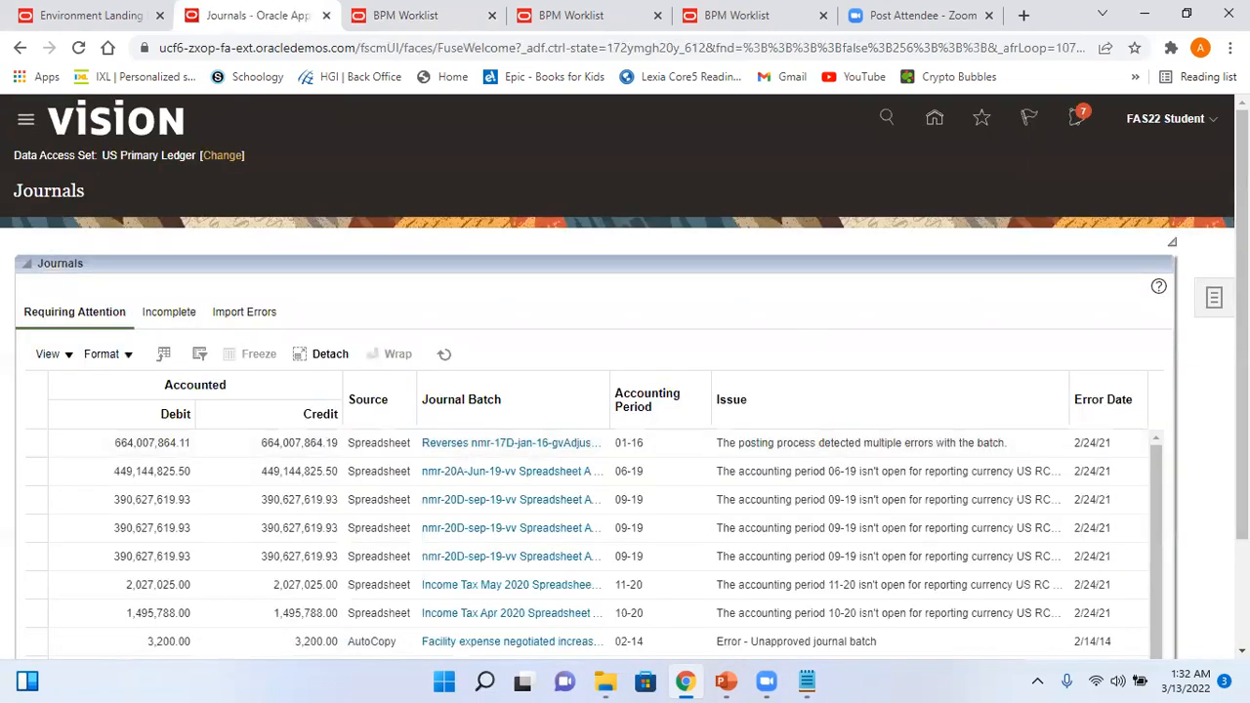
pyautogui.click(1213, 303)
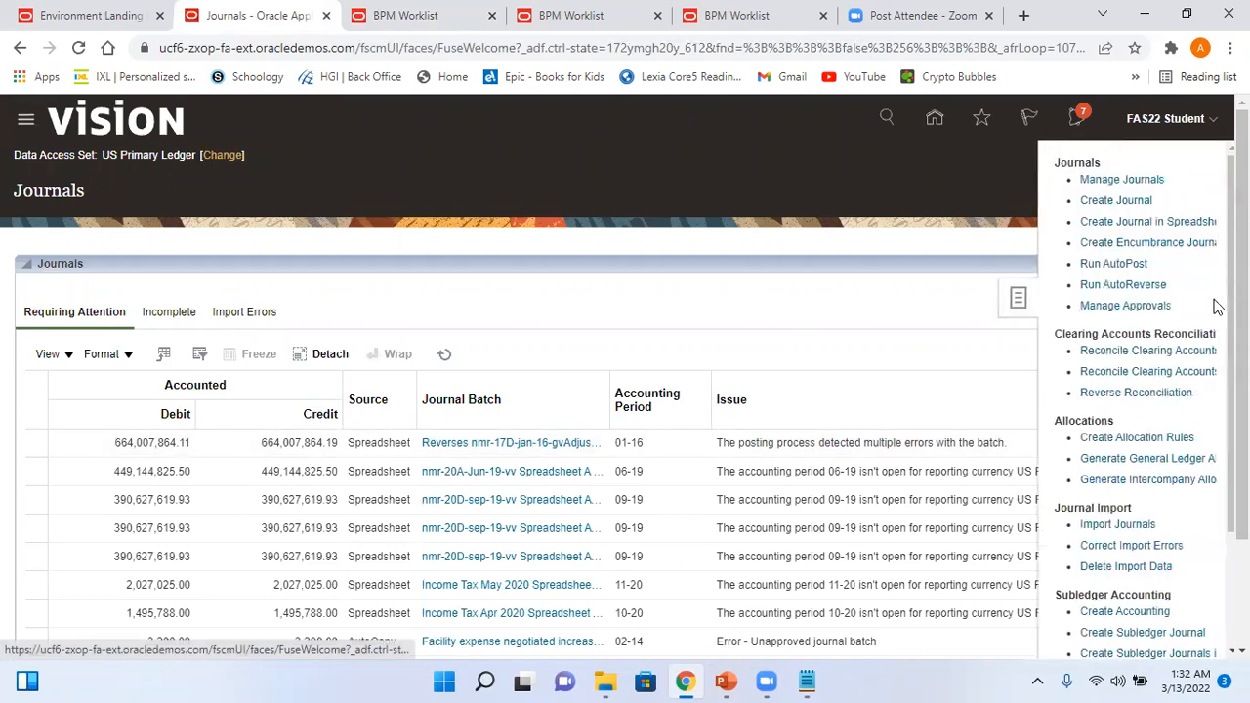
pyautogui.click(1128, 202)
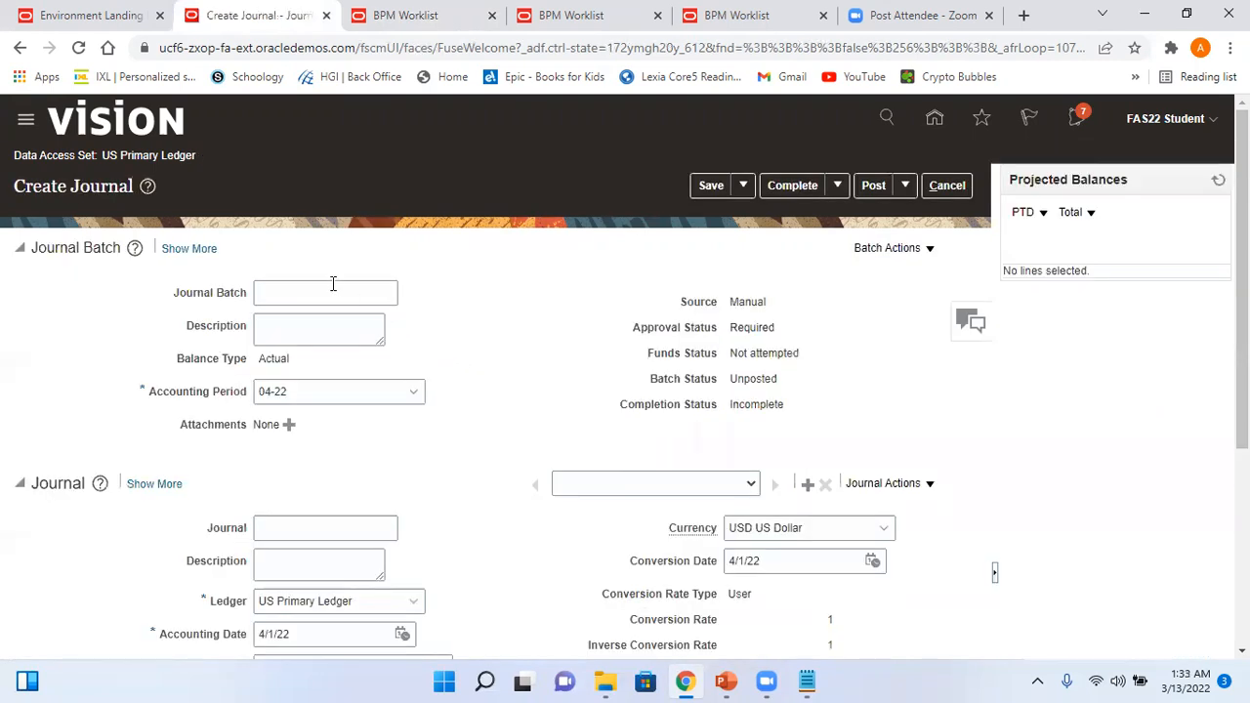
# - Enter batch name Test_Arvy_Batch4 and change the accounting period to 03-22
pyautogui.click(328, 291)
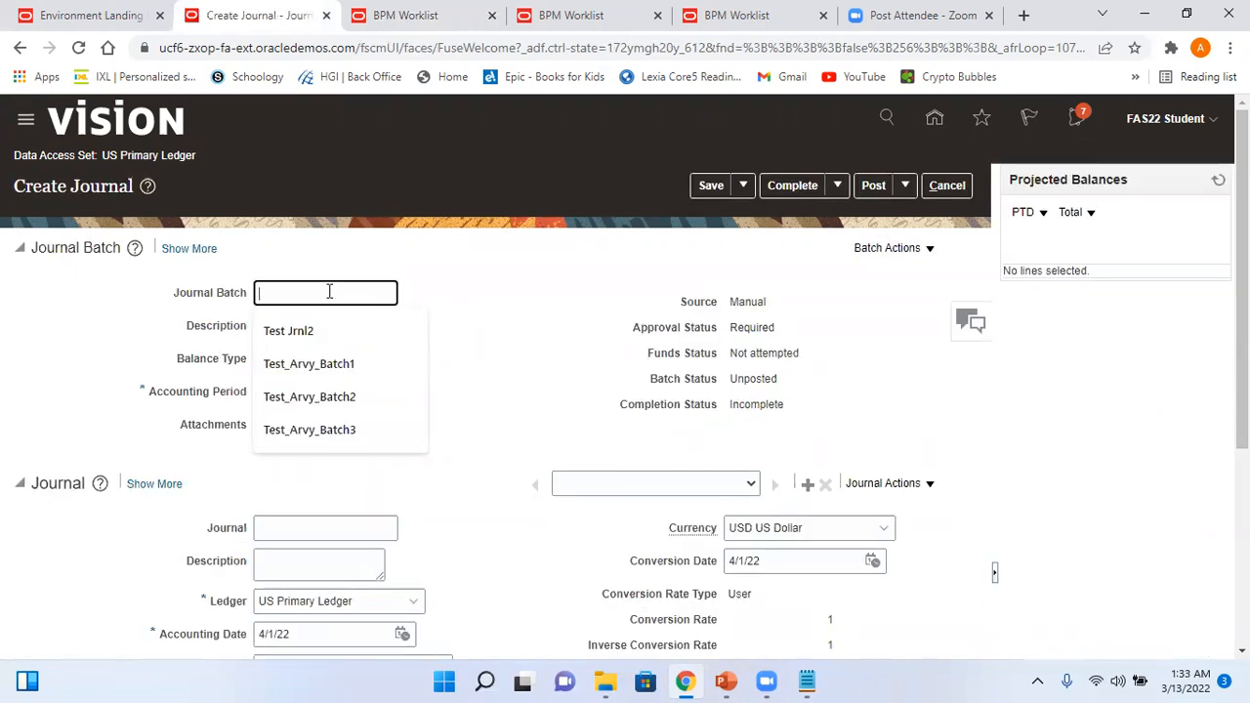
pyautogui.write('Test_')
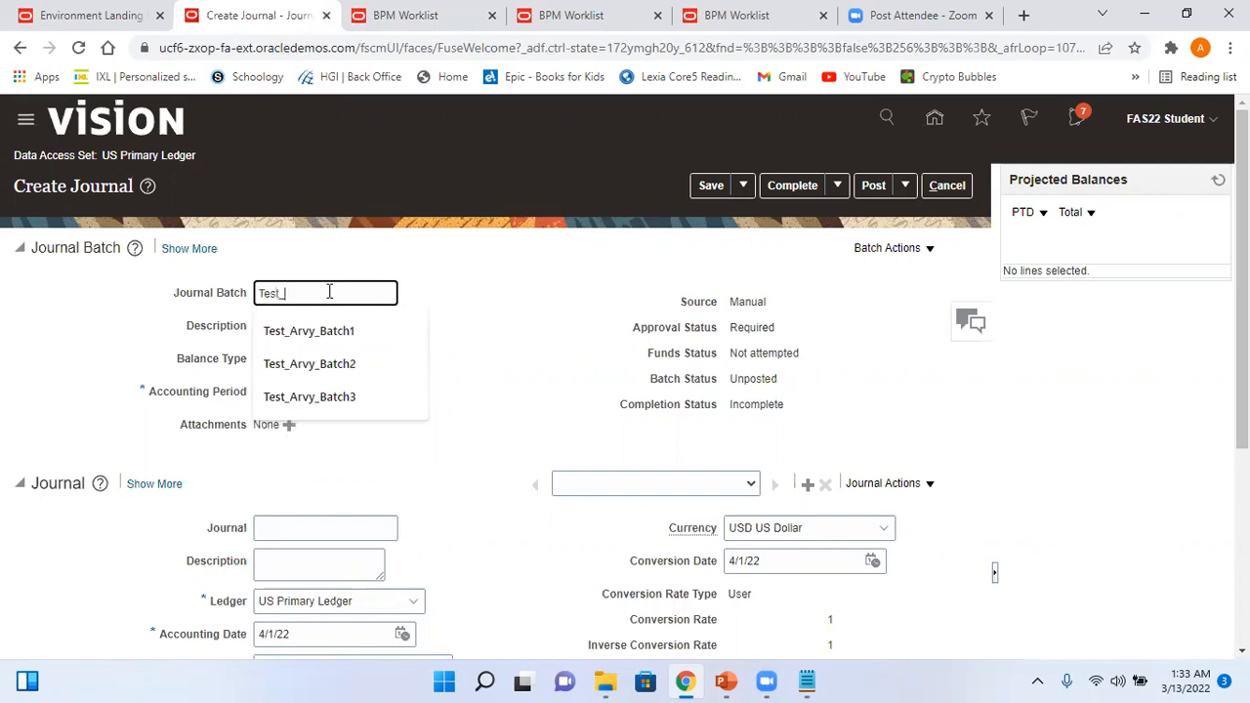
pyautogui.write('Arvy_Batch4')
pyautogui.click(289, 391)
pyautogui.moveTo(289, 391); pyautogui.dragTo(224, 390)
pyautogui.write('03-22')
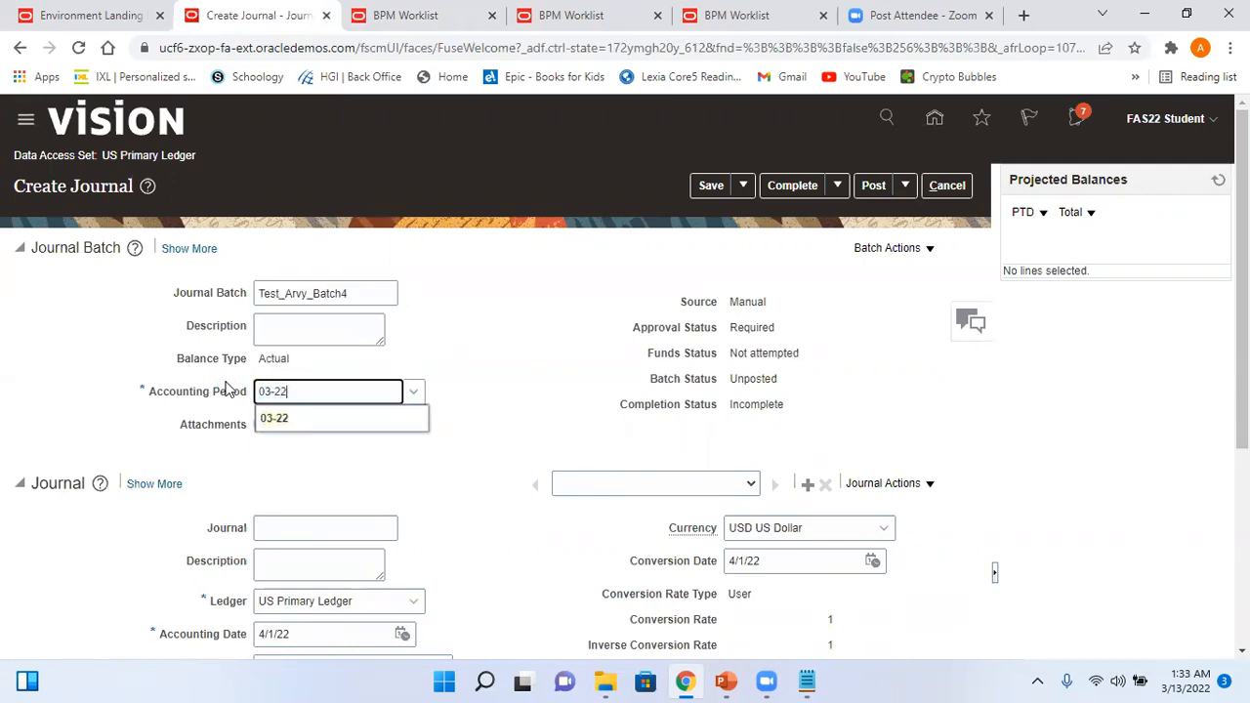
# - Name the journal Test_Arvy_Jrnl4 and set its category to Adjustment
pyautogui.click(324, 528)
pyautogui.write('Tes')
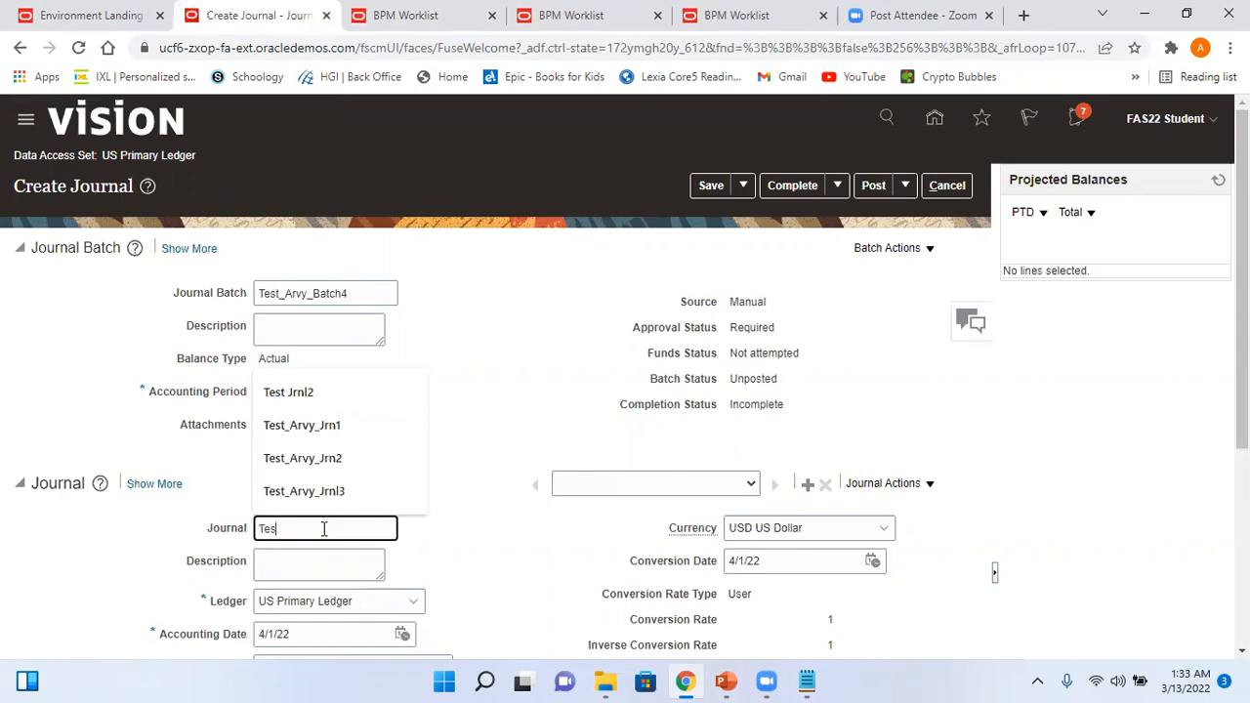
pyautogui.write('t_Arvy_Jrnl4')
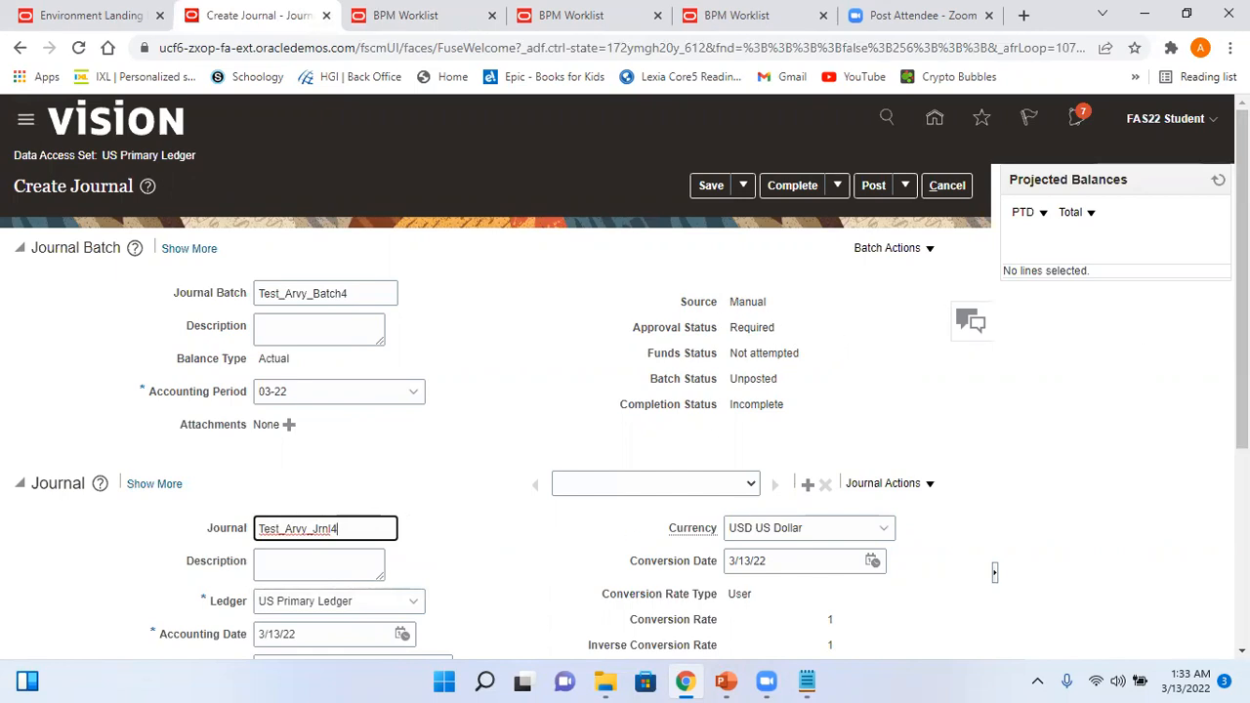
pyautogui.scroll(-3, 461, 438)
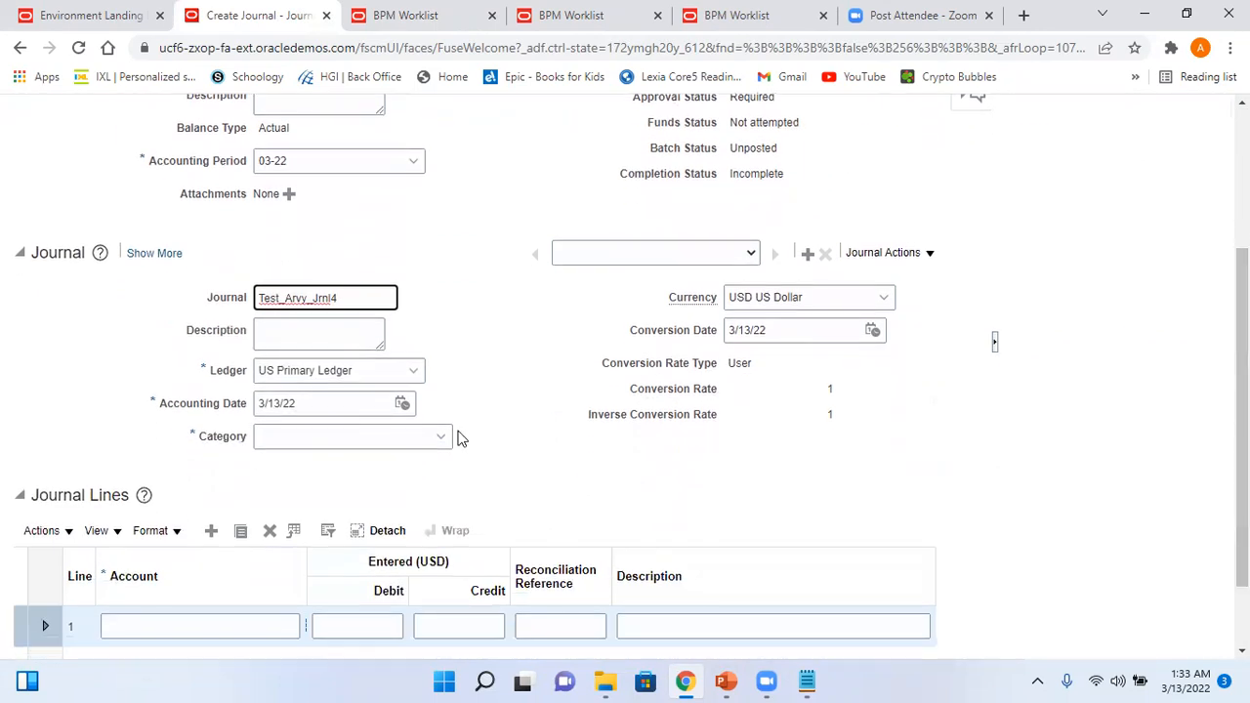
pyautogui.click(321, 436)
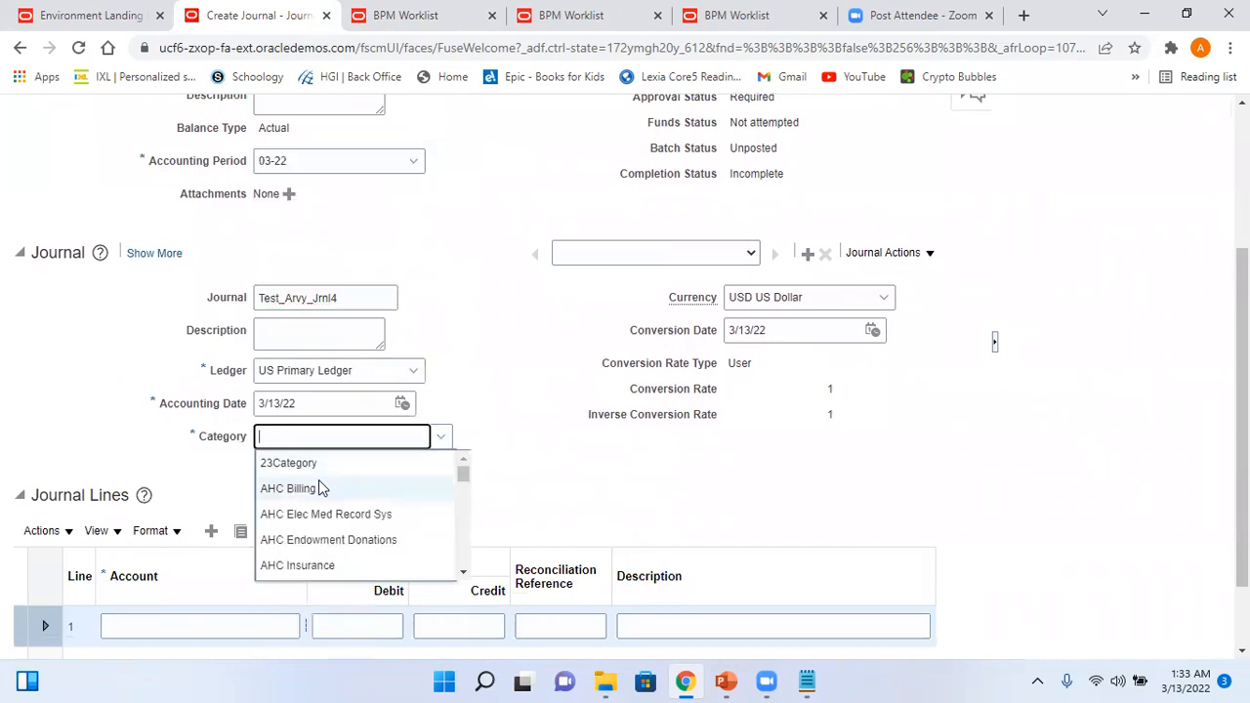
pyautogui.write('adju')
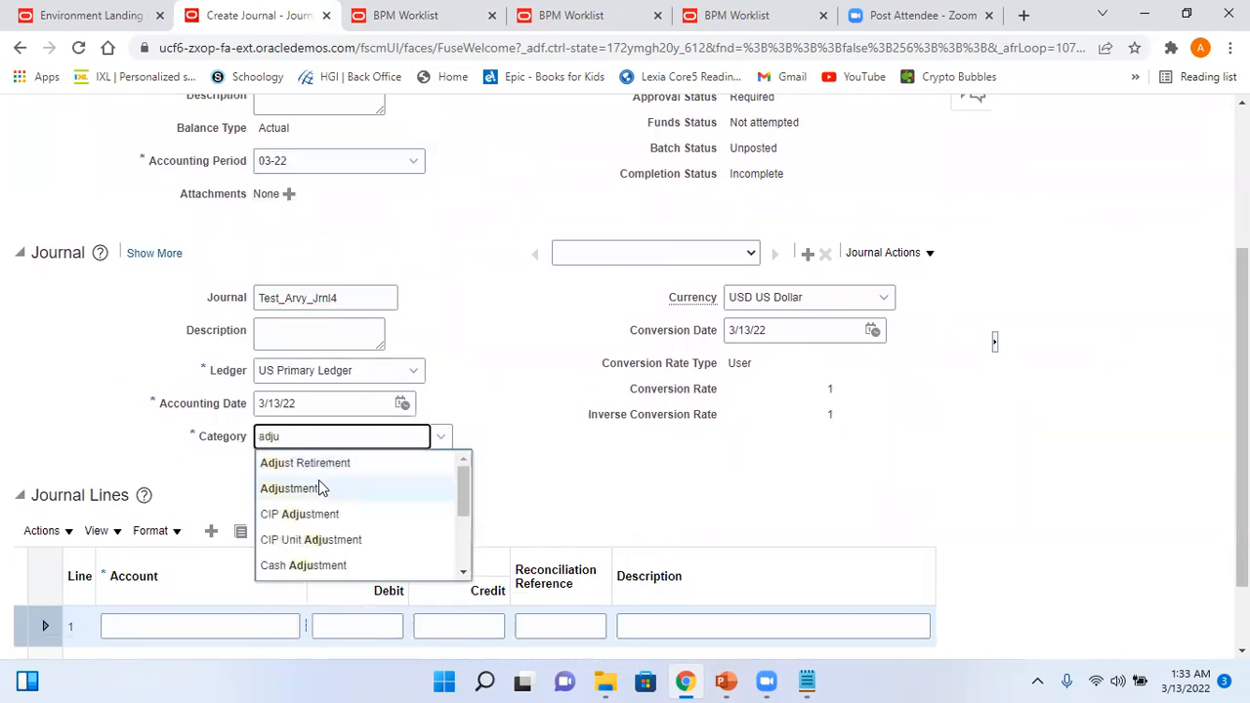
pyautogui.click(321, 488)
pyautogui.click(271, 625)
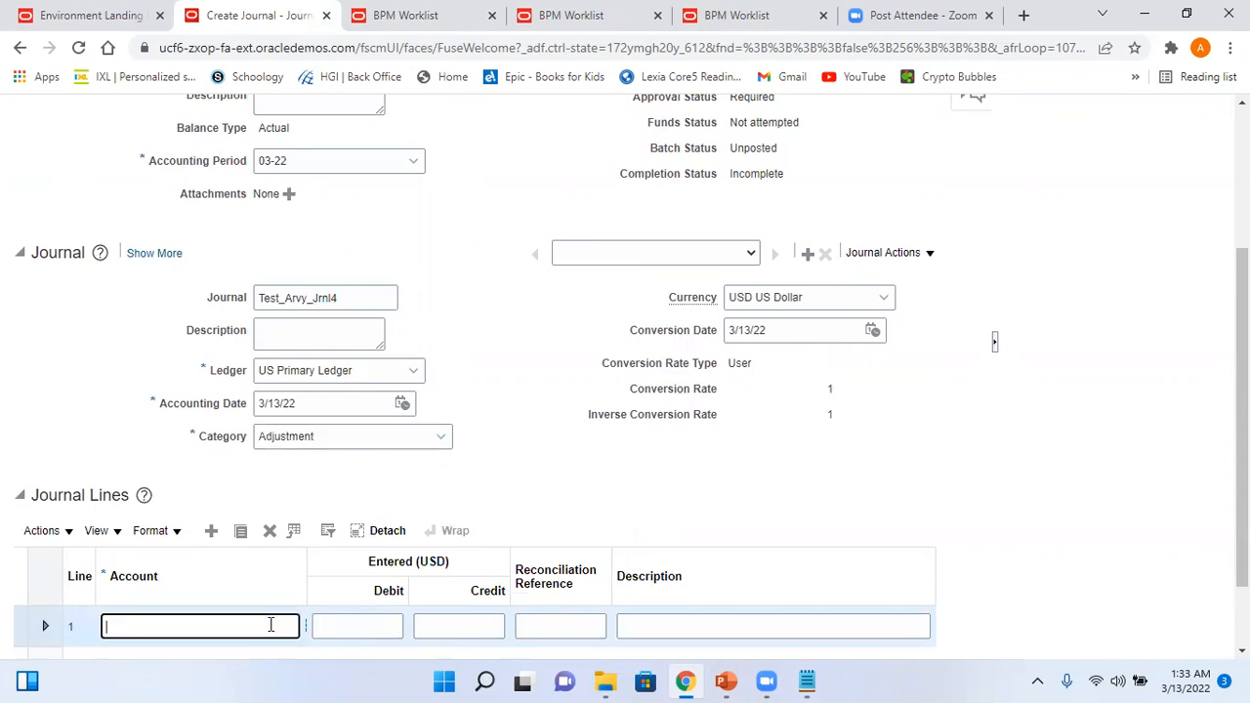
# - Debit 4,800.00 on line 1 to Short Term Investment account 101.10.11300.000.000.000
pyautogui.scroll(-1, 454, 544)
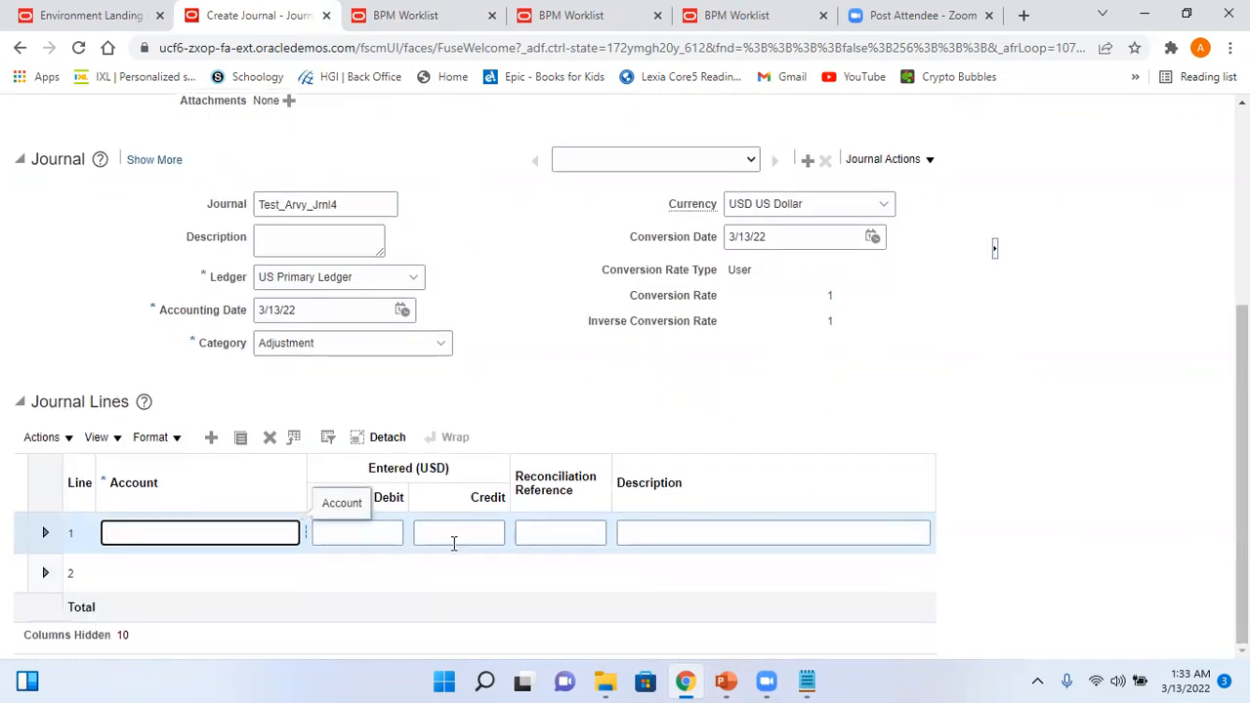
pyautogui.click(307, 536)
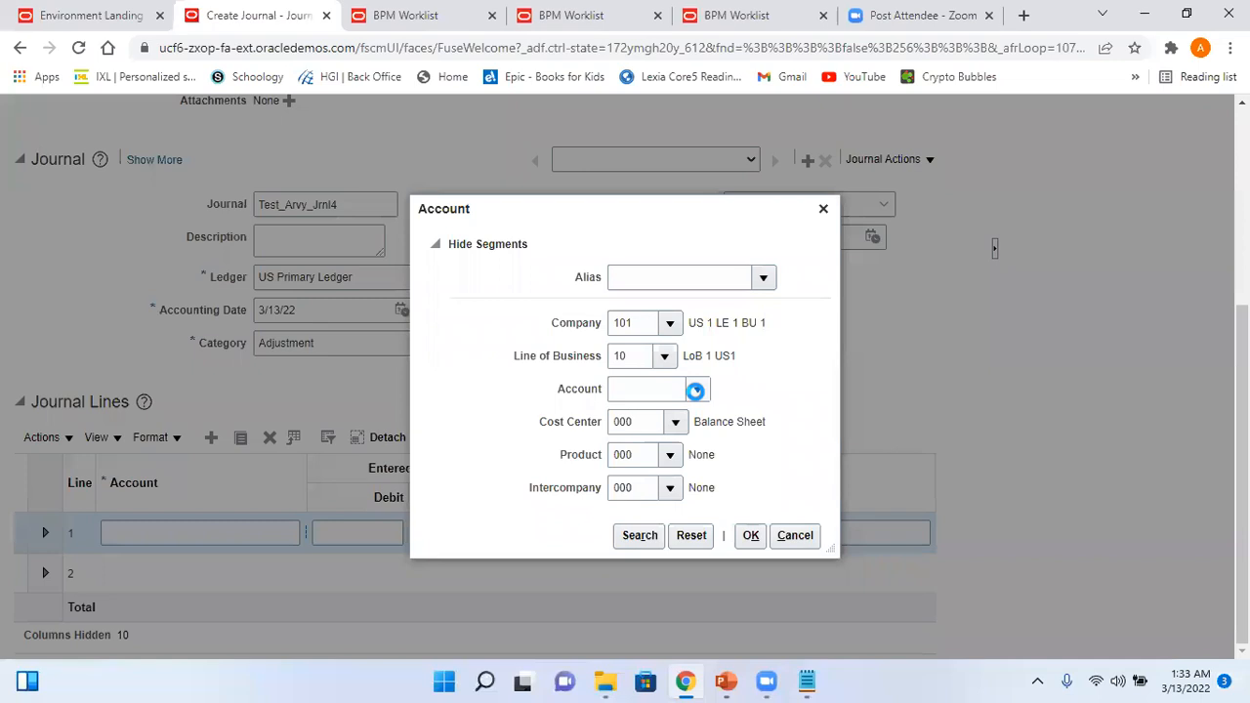
pyautogui.click(695, 390)
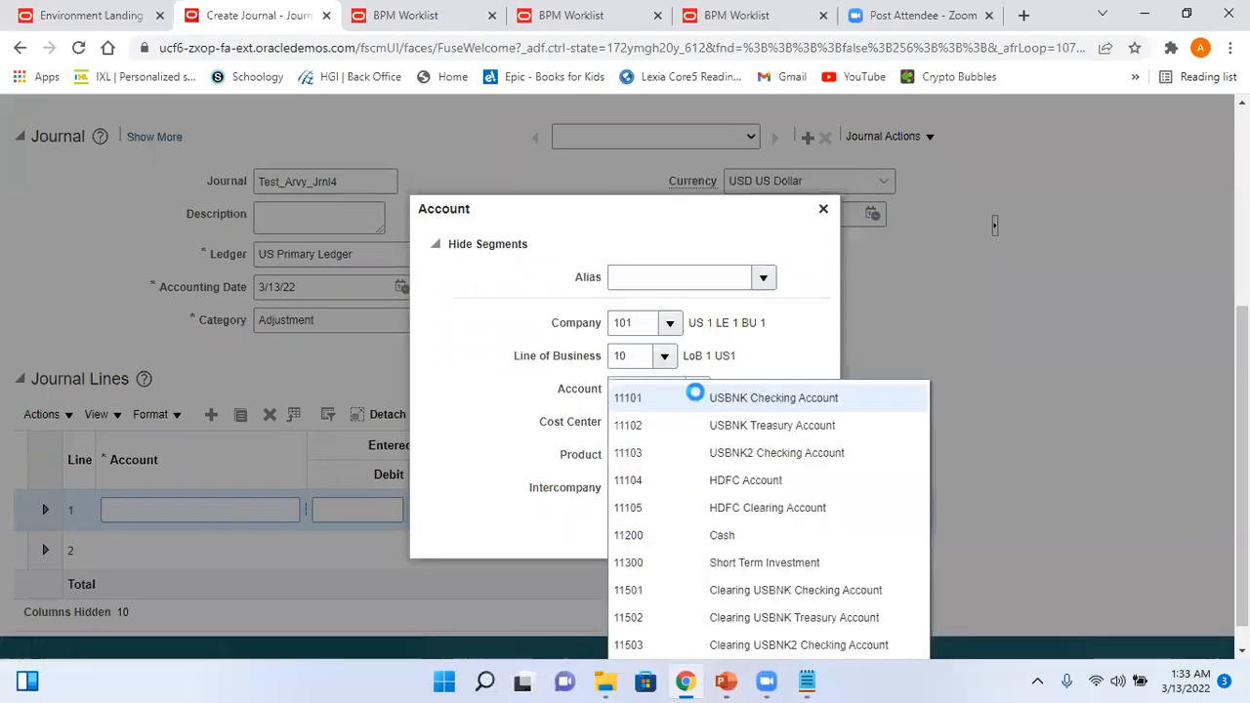
pyautogui.click(750, 537)
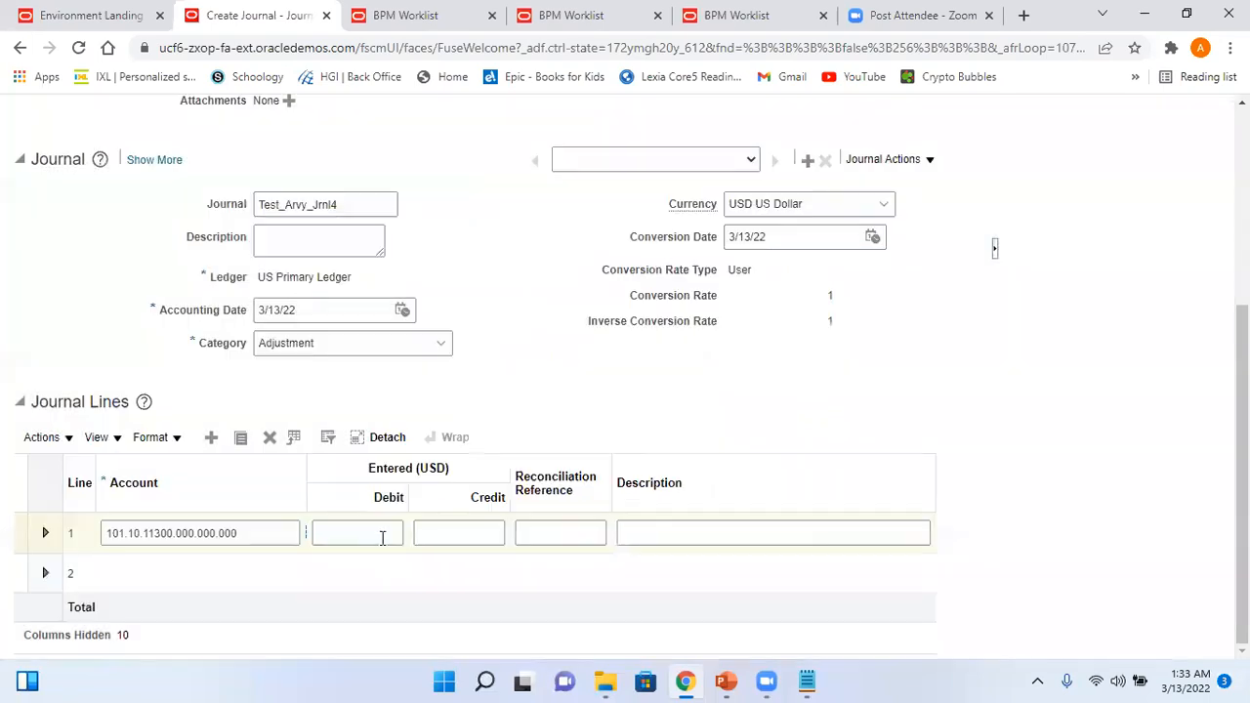
pyautogui.click(381, 536)
pyautogui.write('4')
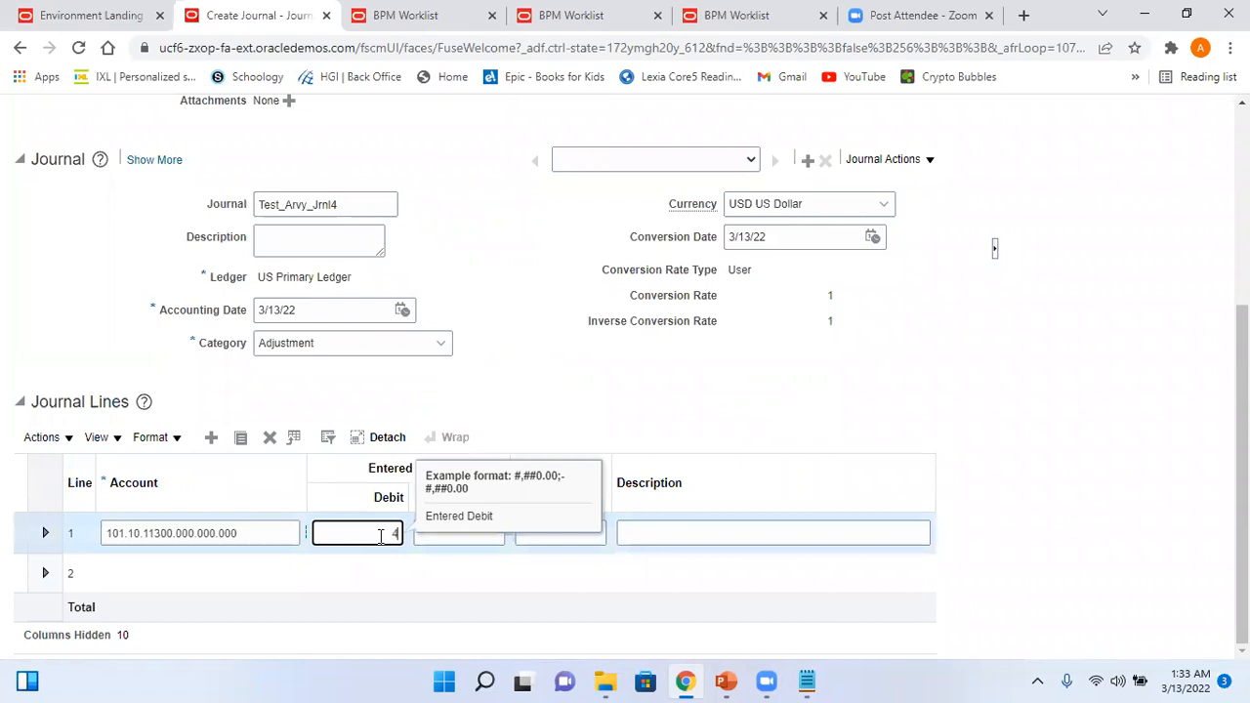
pyautogui.write('800')
pyautogui.click(680, 434)
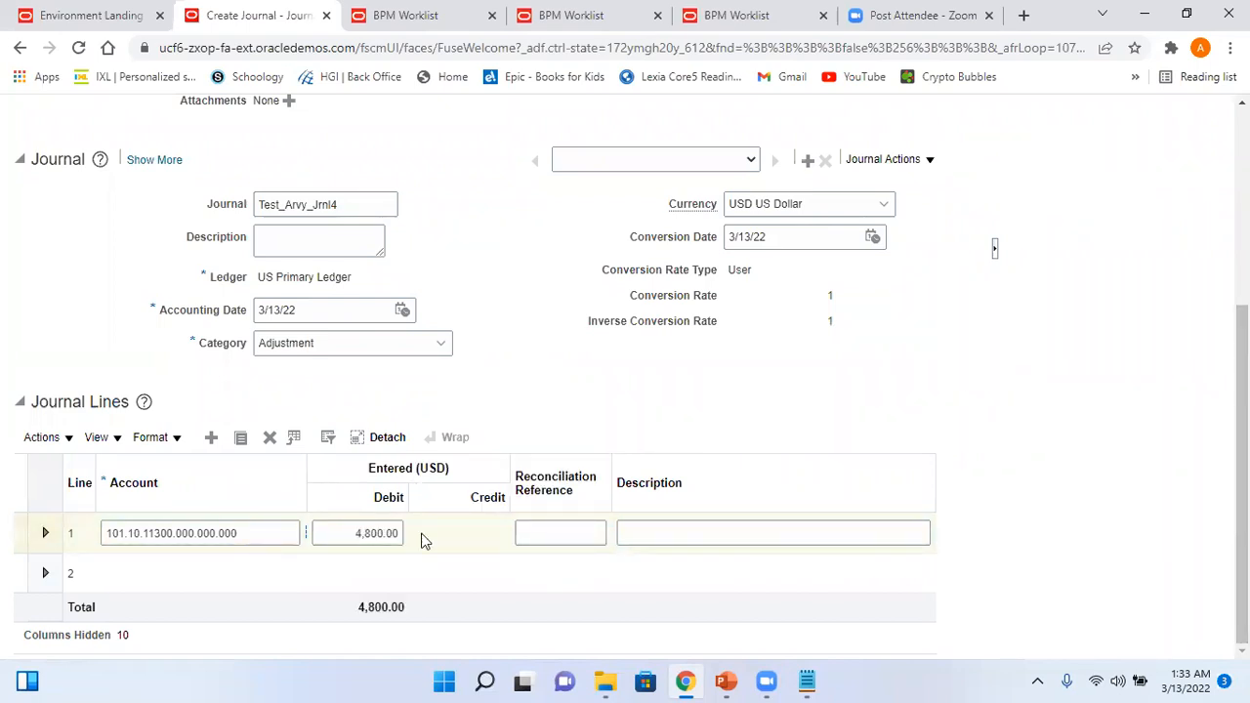
# - Credit 4800 on line 2 to Cash account 101.10.11200.000.000.000
pyautogui.click(256, 576)
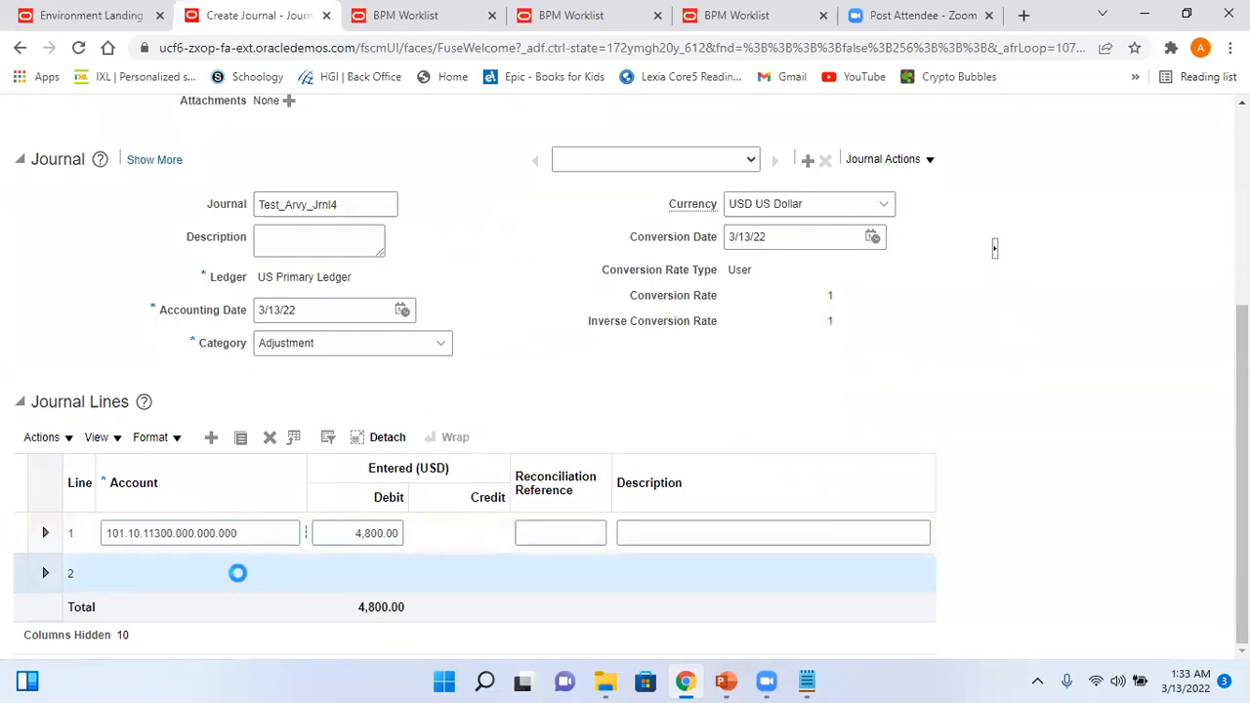
pyautogui.click(304, 571)
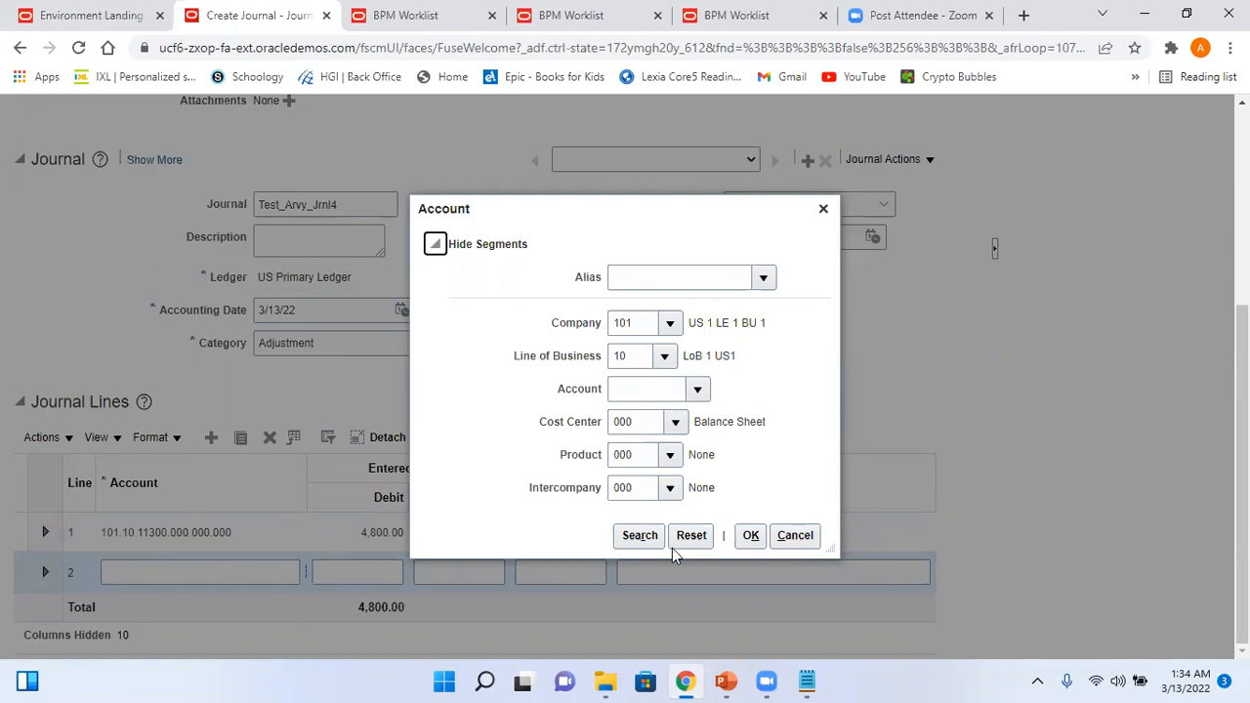
pyautogui.click(697, 391)
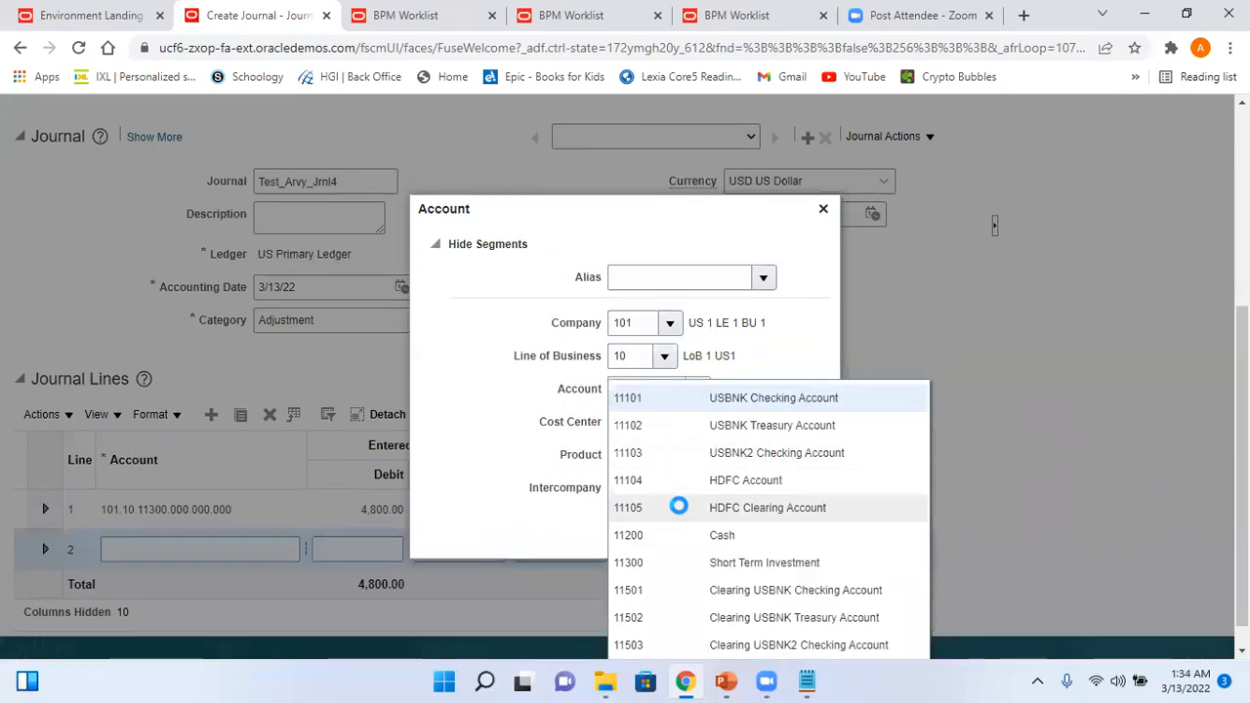
pyautogui.click(673, 537)
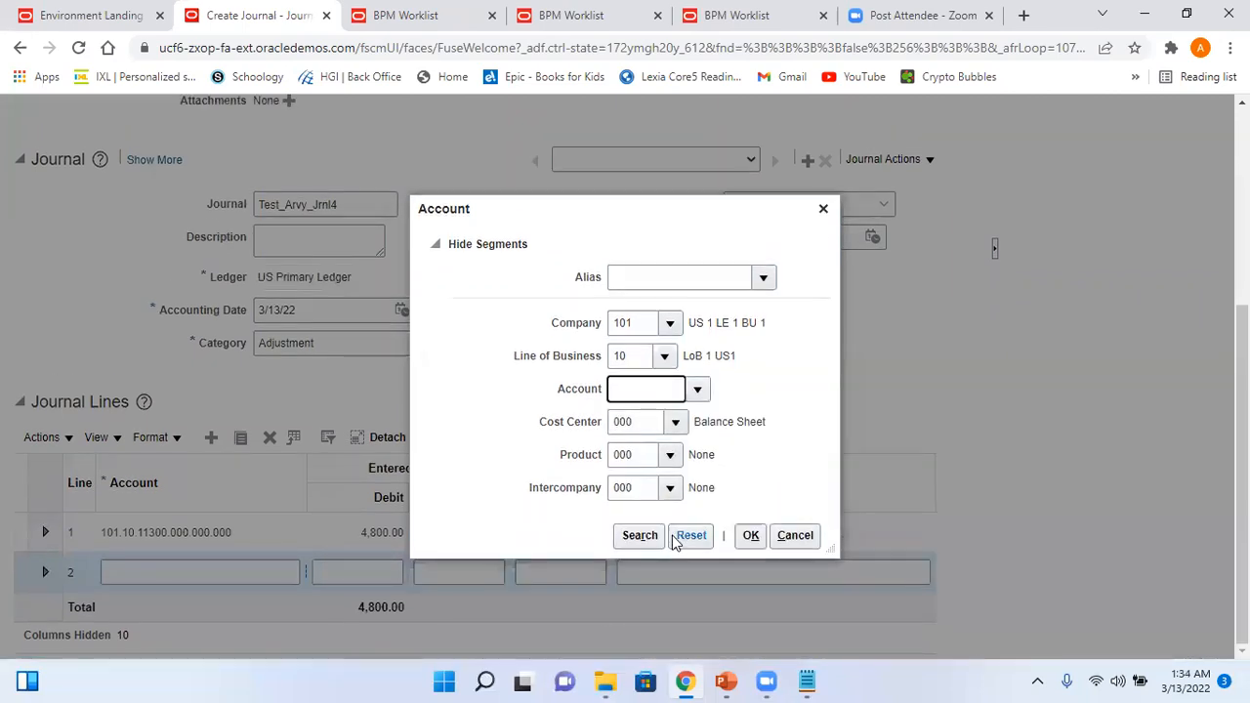
pyautogui.click(750, 536)
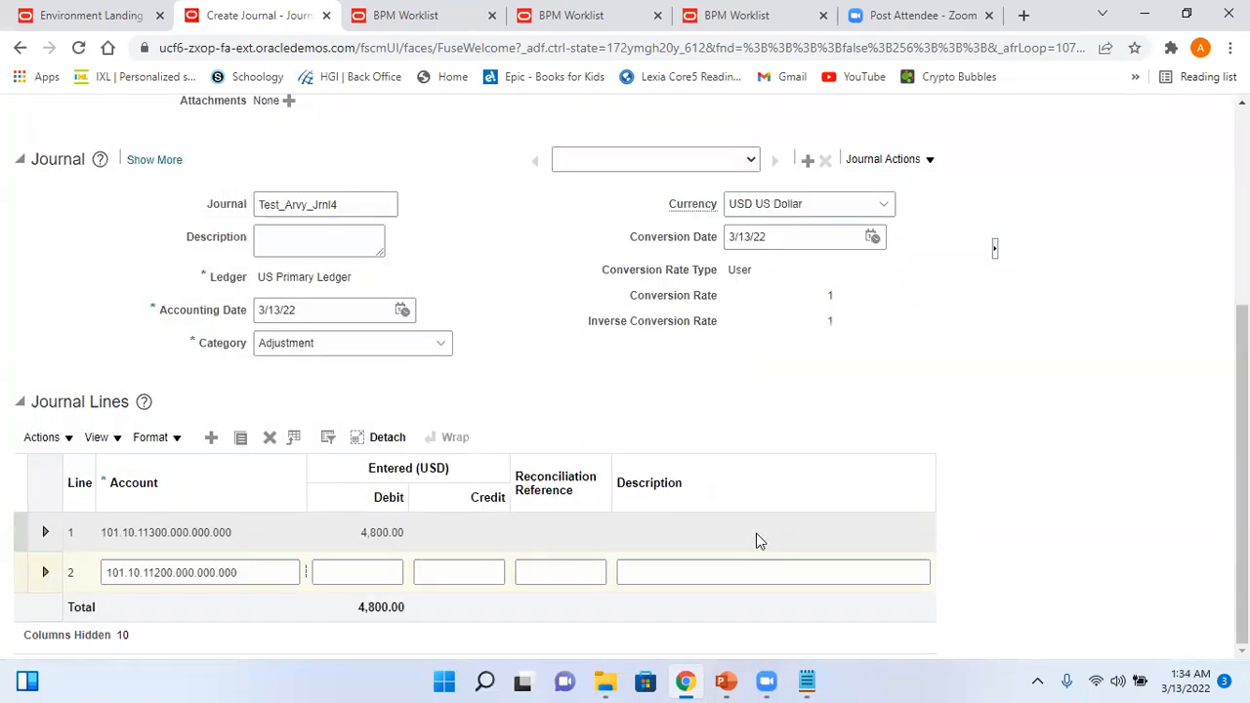
pyautogui.click(482, 573)
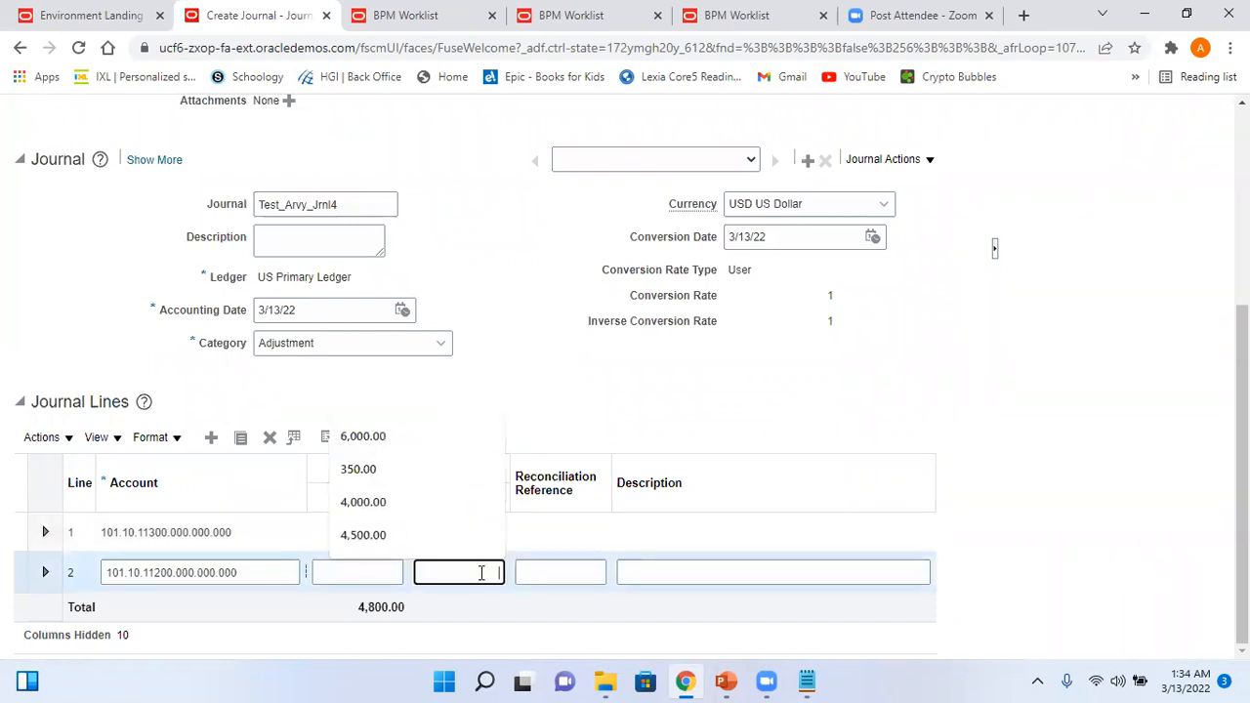
pyautogui.write('4800')
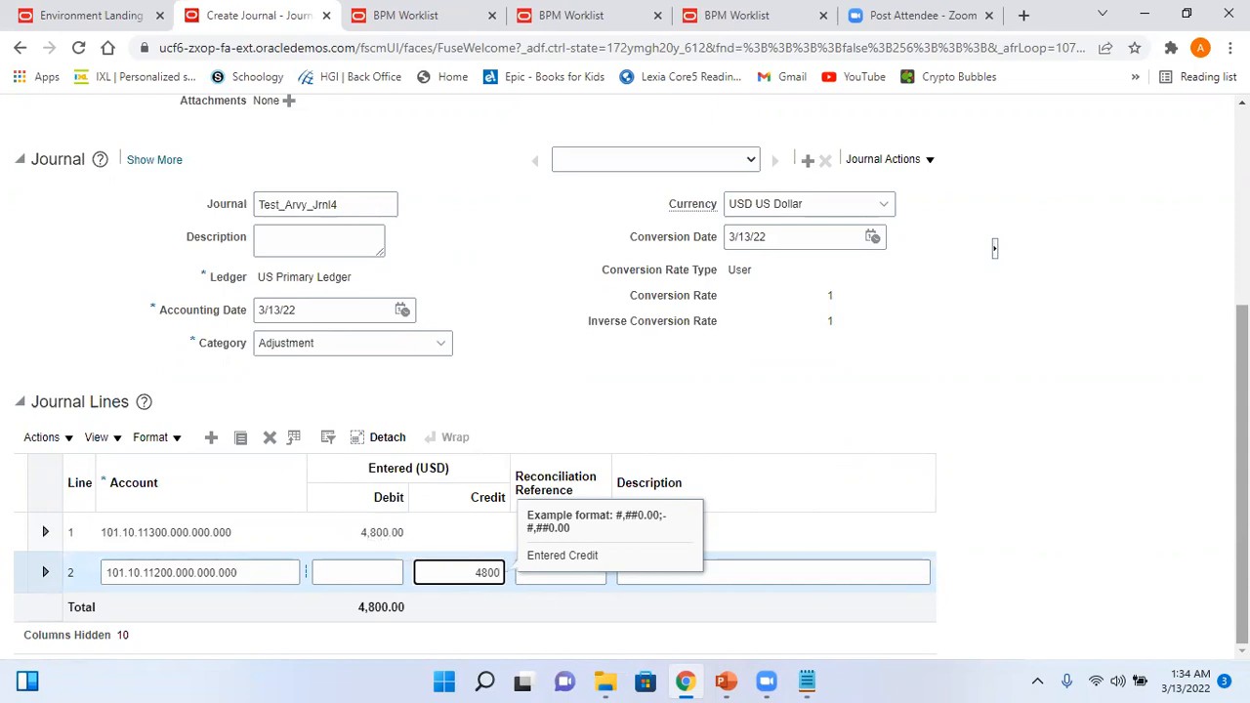
pyautogui.click(1176, 324)
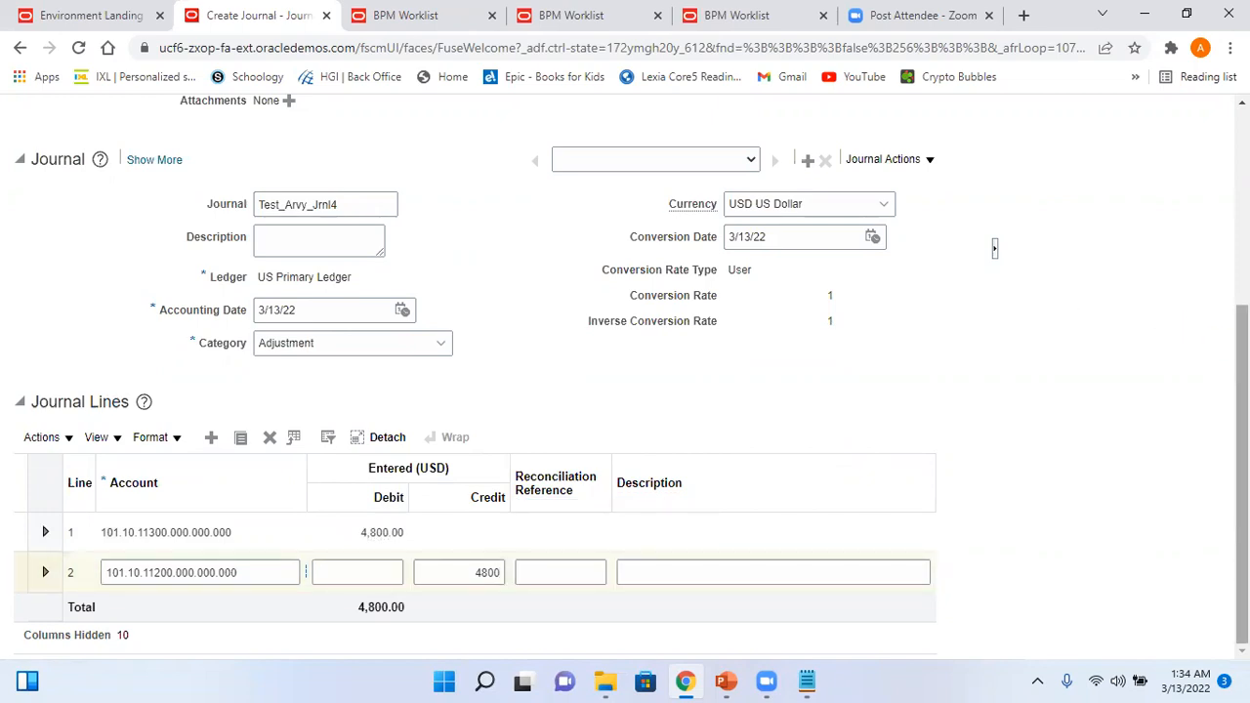
pyautogui.scroll(4, 625, 380)
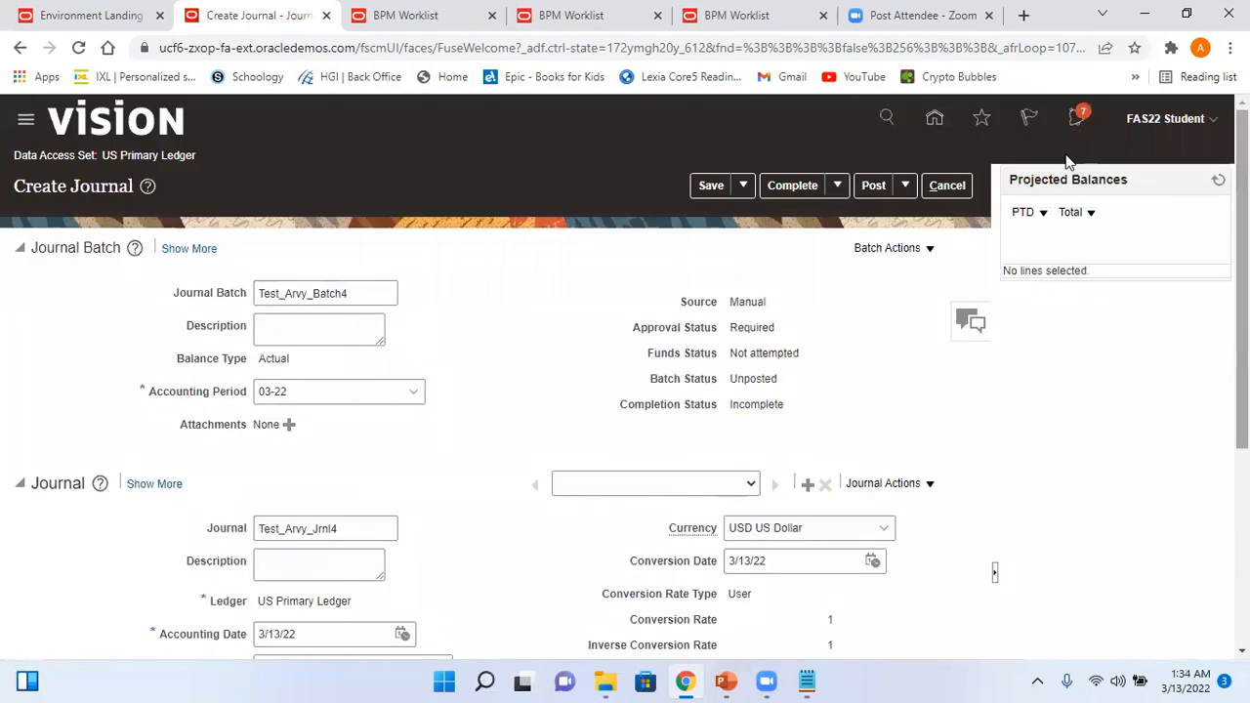
# - Save and post Test_Arvy_Batch4, acknowledge it went for approval, then sign out
pyautogui.click(710, 188)
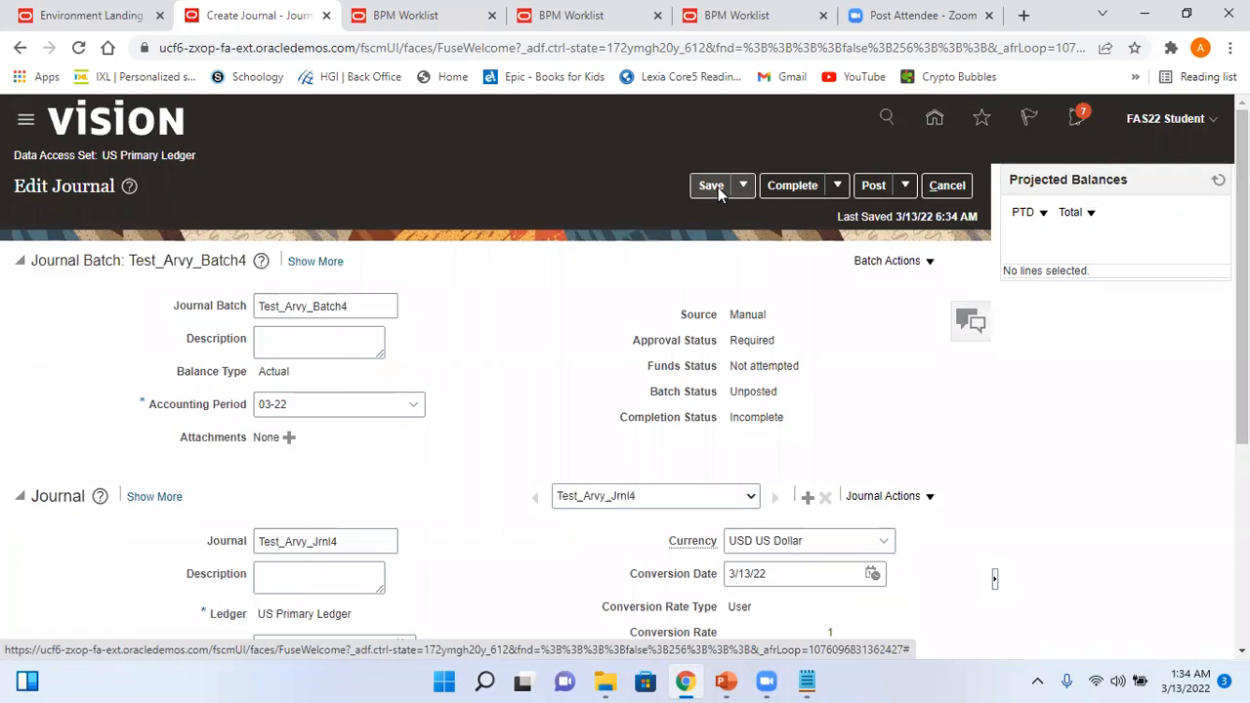
pyautogui.click(876, 188)
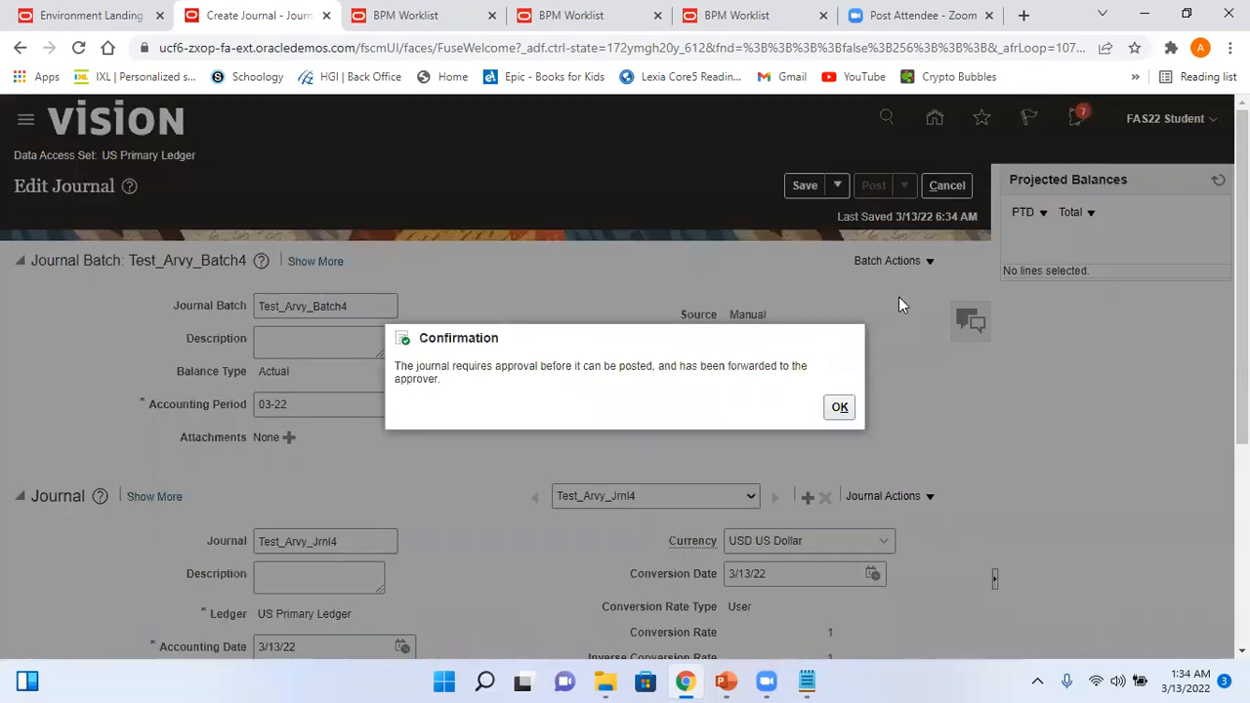
pyautogui.click(840, 408)
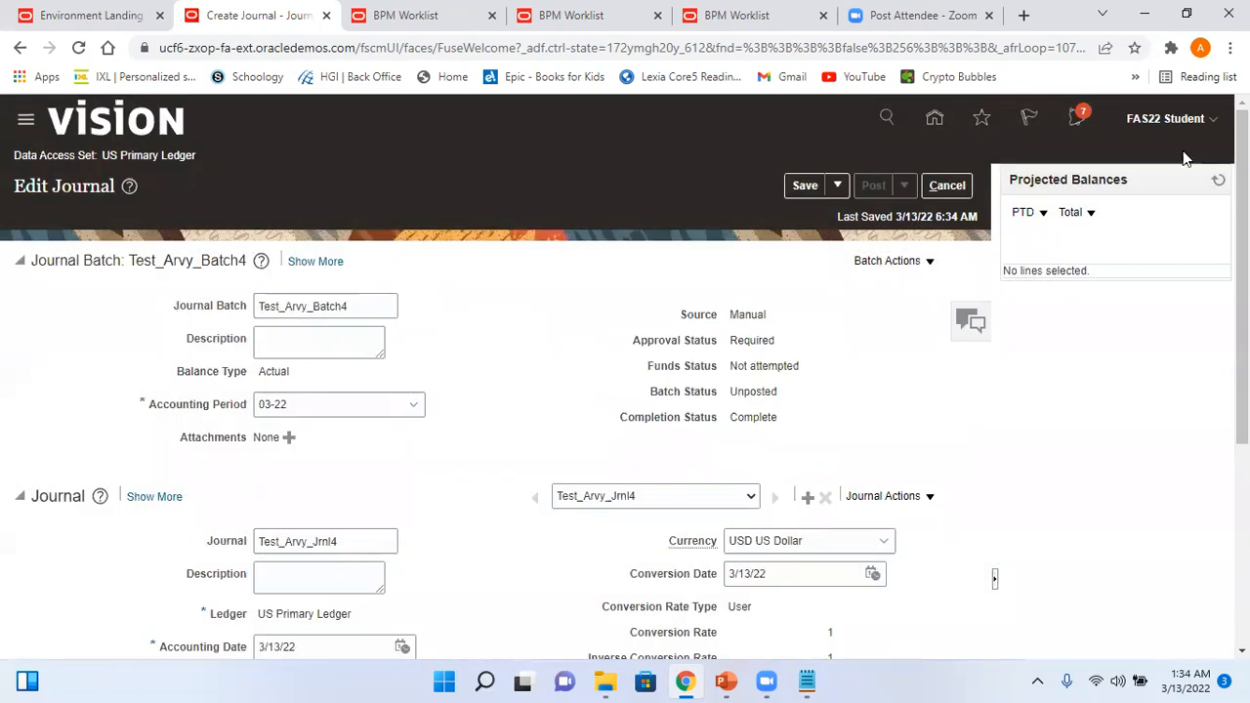
pyautogui.click(1193, 125)
pyautogui.click(1178, 156)
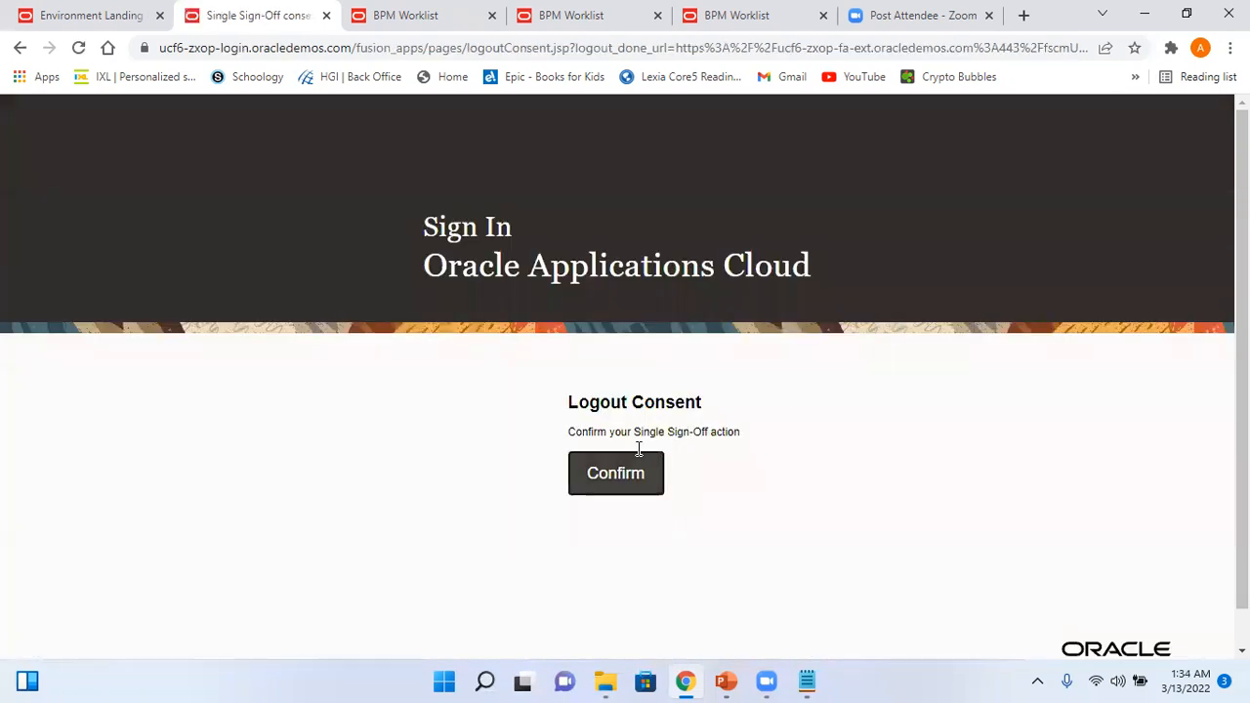
# - Sign in with the approver's saved login and open the Test_Arvy_Batch3 4,500.00 USD request
pyautogui.click(636, 464)
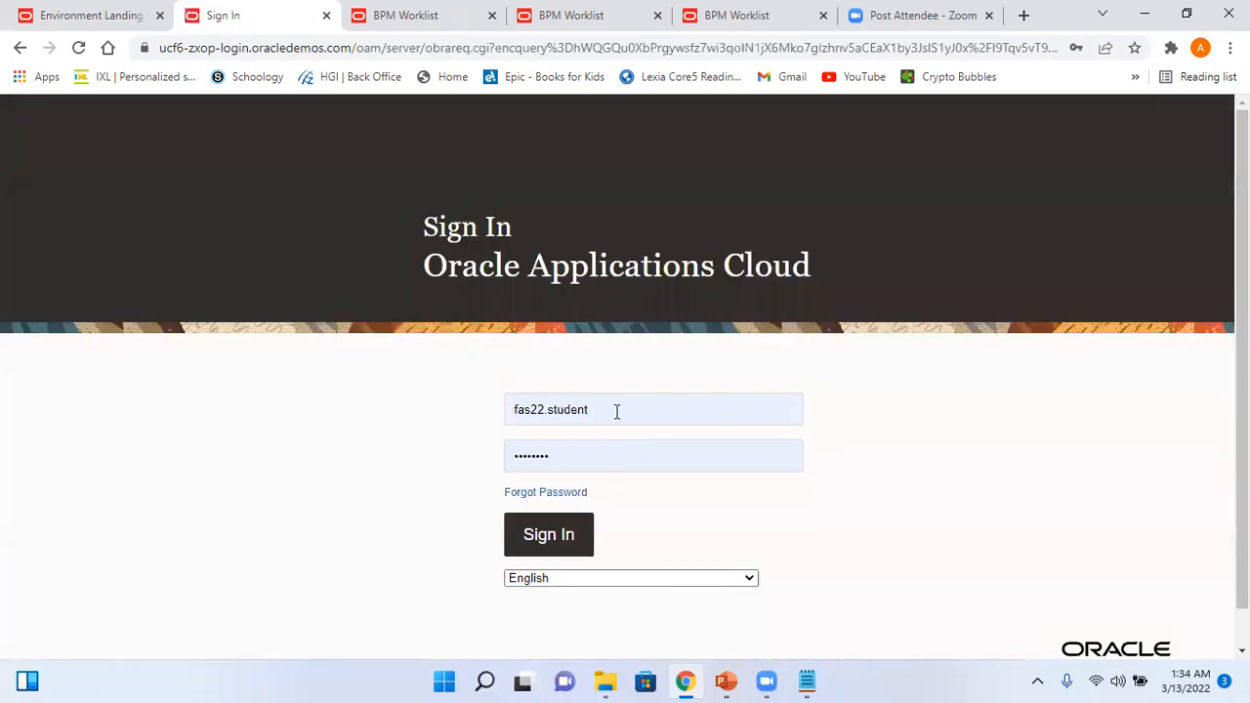
pyautogui.click(616, 411)
pyautogui.click(646, 236)
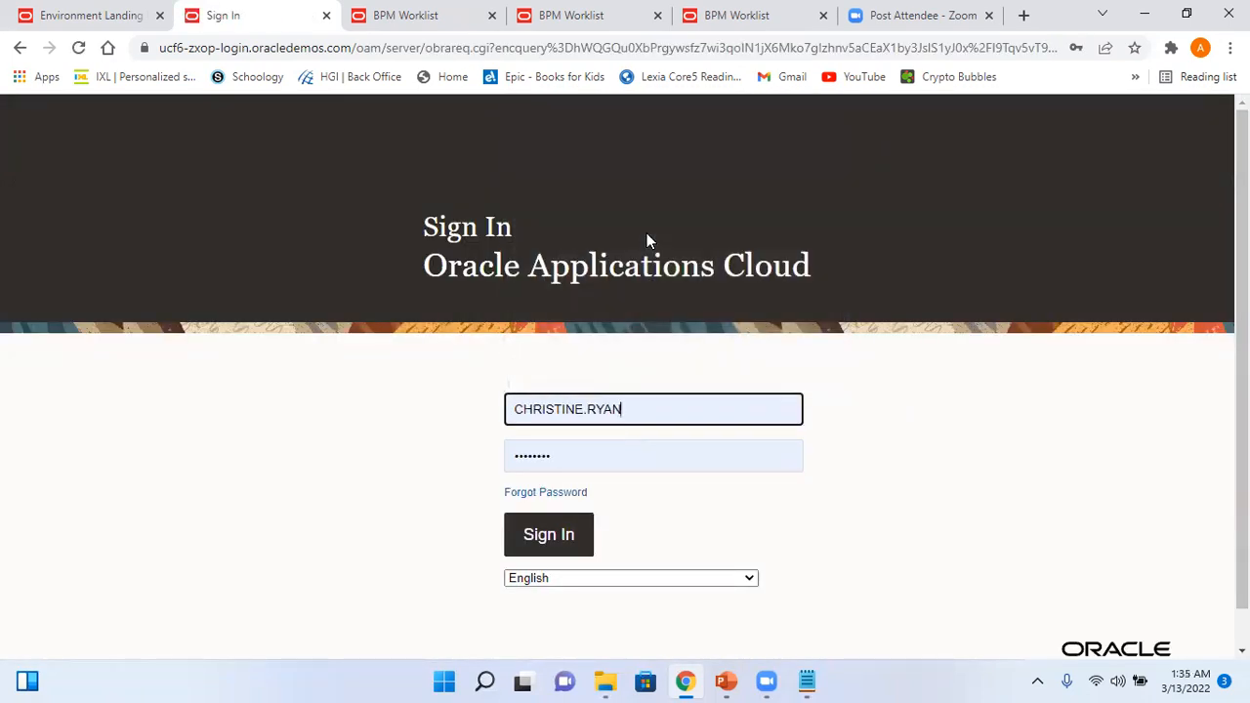
pyautogui.click(558, 535)
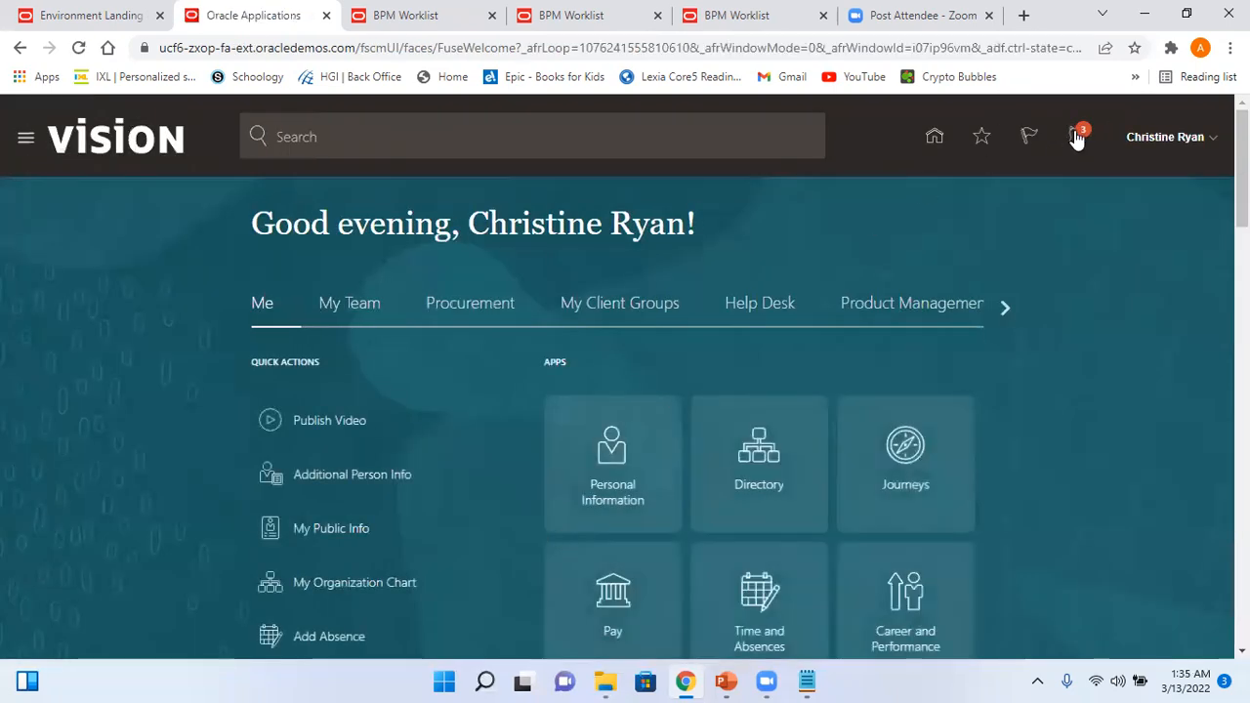
pyautogui.click(1077, 137)
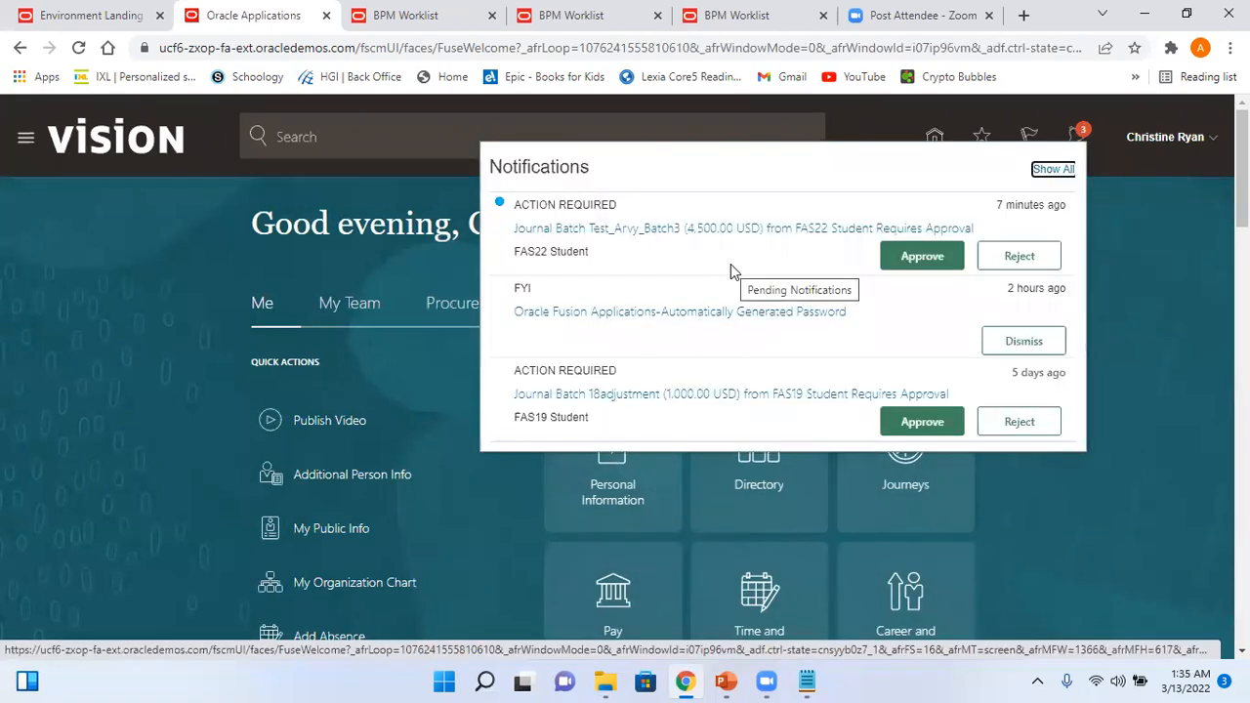
pyautogui.click(687, 231)
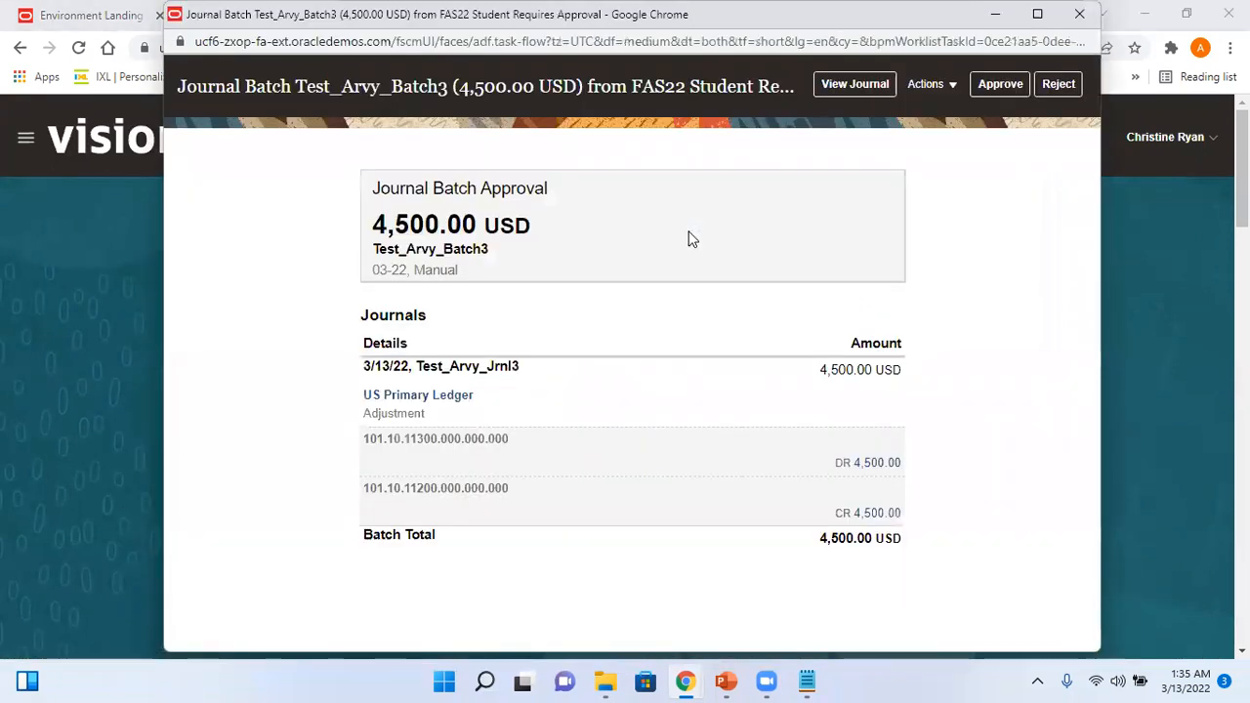
# - View the Test_Arvy_Batch3 journal without editing, then approve it from the notifications list
pyautogui.click(872, 88)
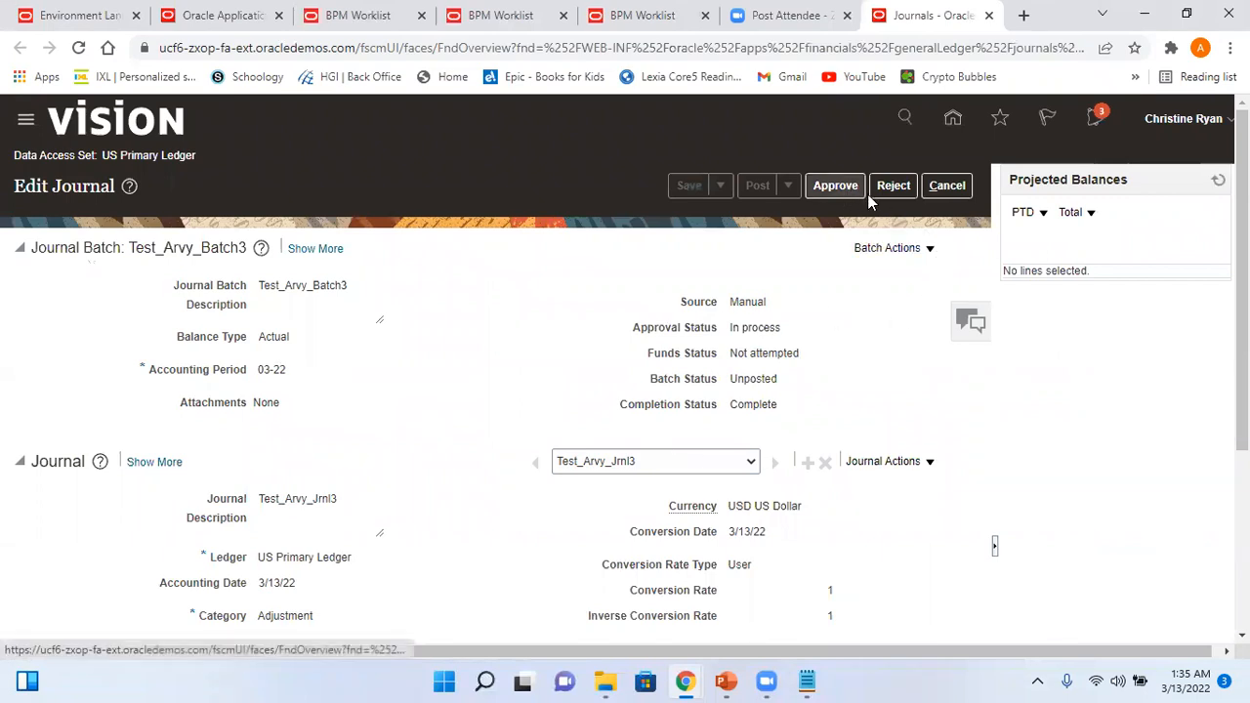
pyautogui.click(957, 193)
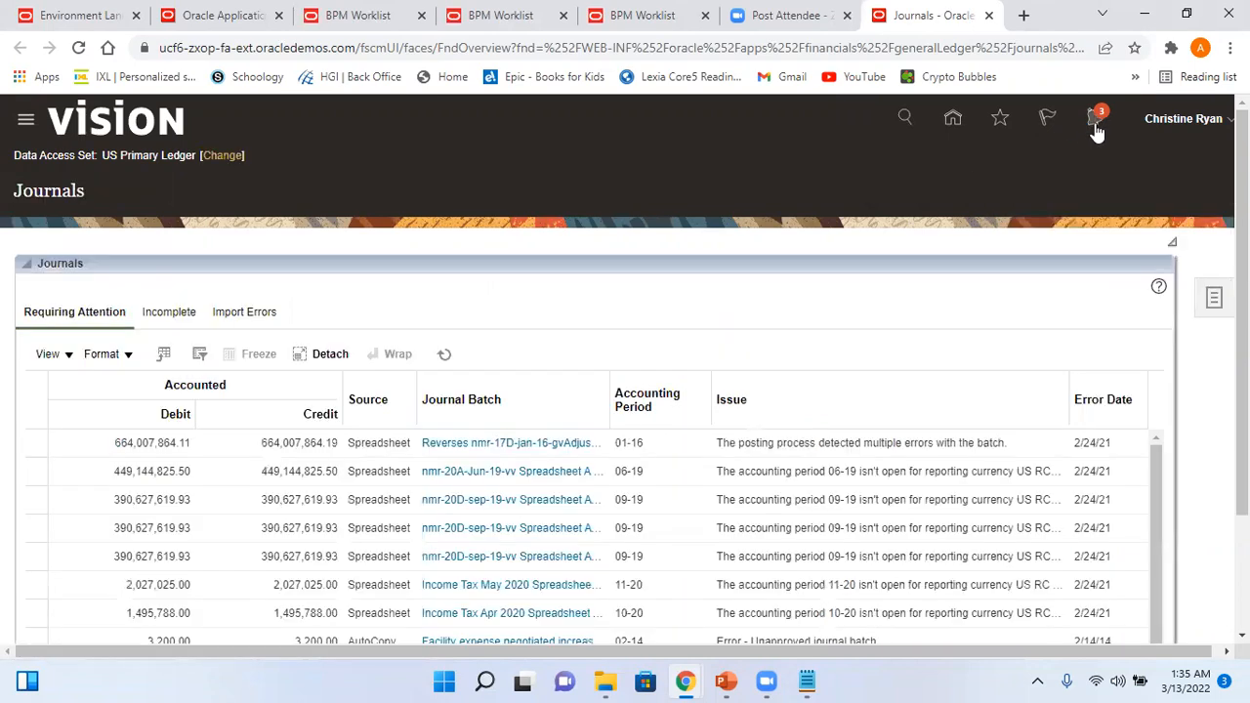
pyautogui.click(1096, 119)
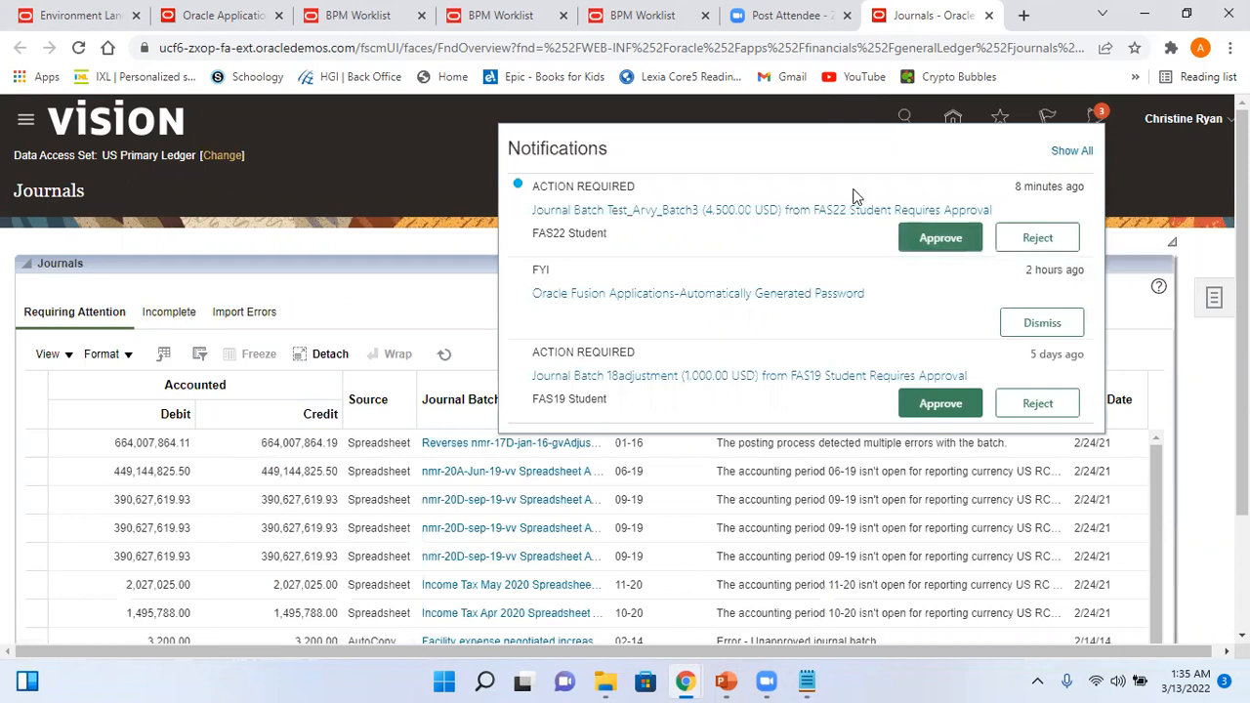
pyautogui.click(930, 240)
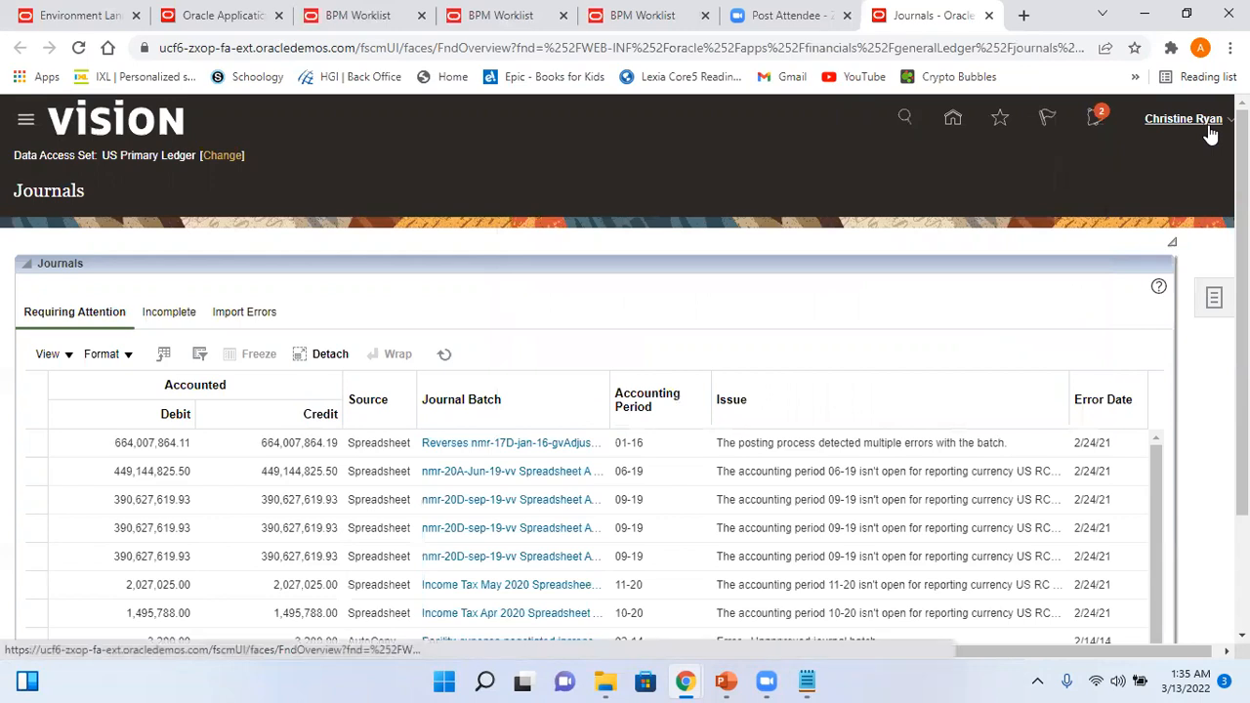
# - Sign the approver out, then return to the Vision home page tab and close notifications
pyautogui.click(1210, 134)
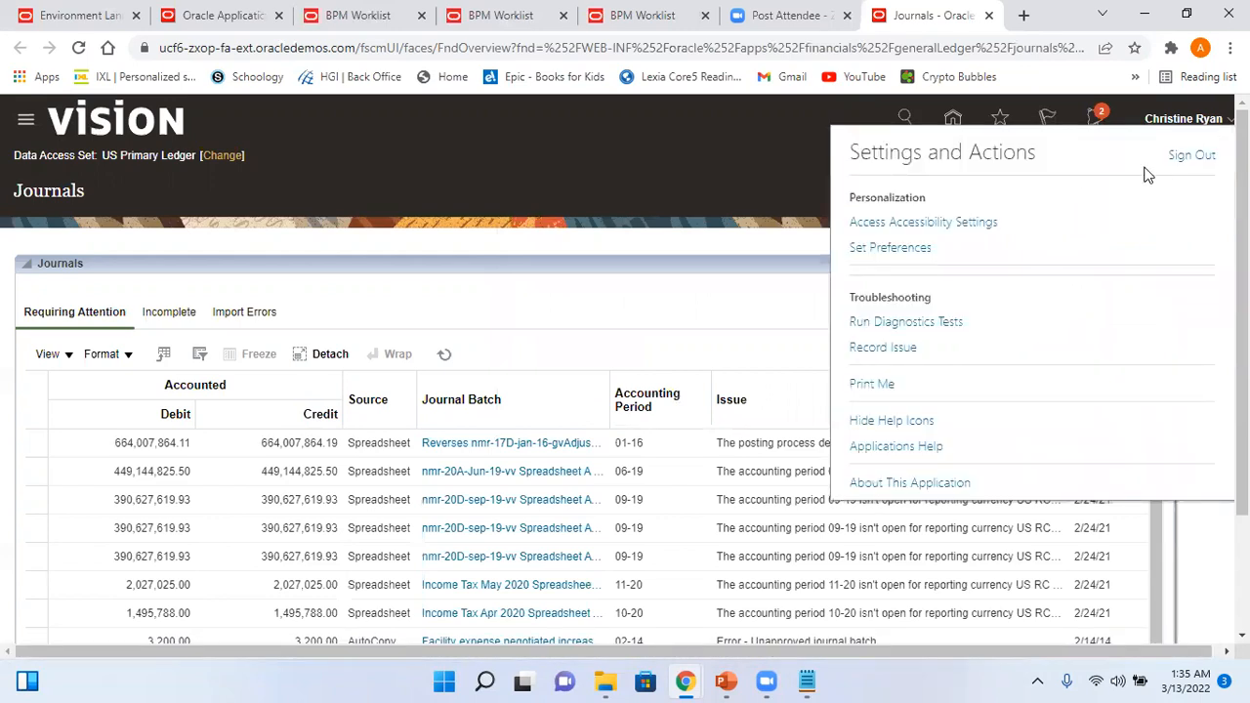
pyautogui.click(1185, 160)
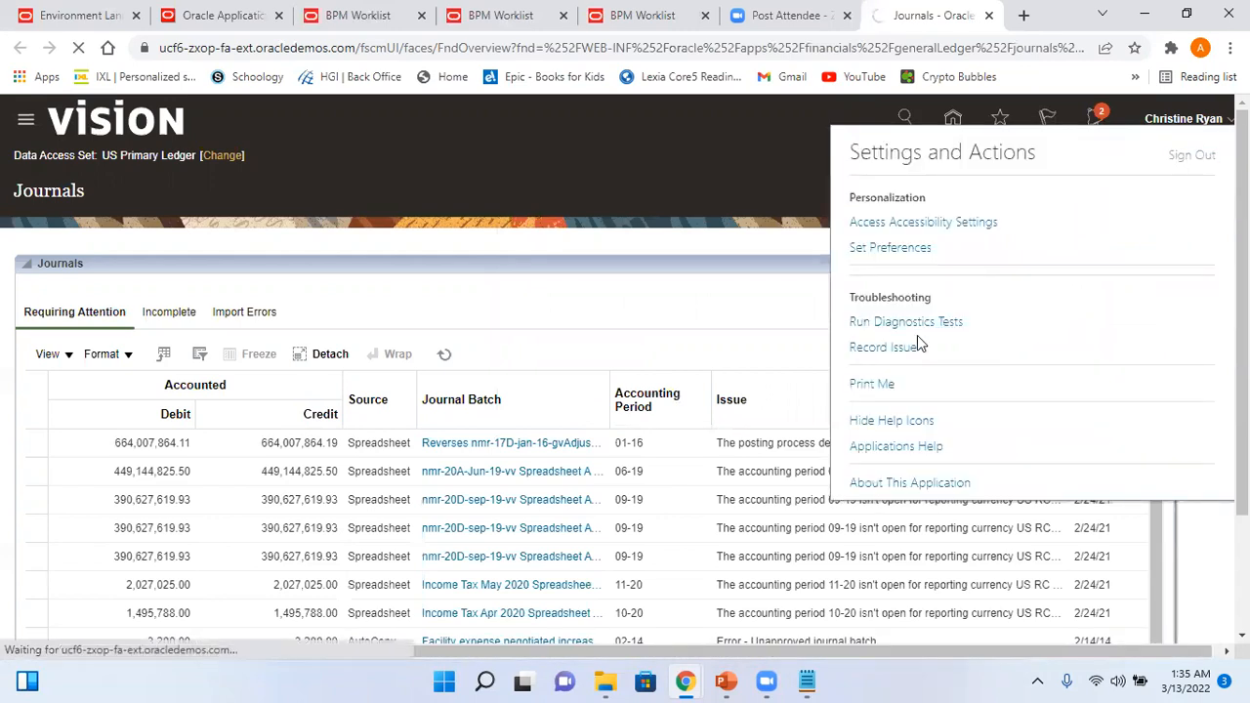
pyautogui.click(647, 474)
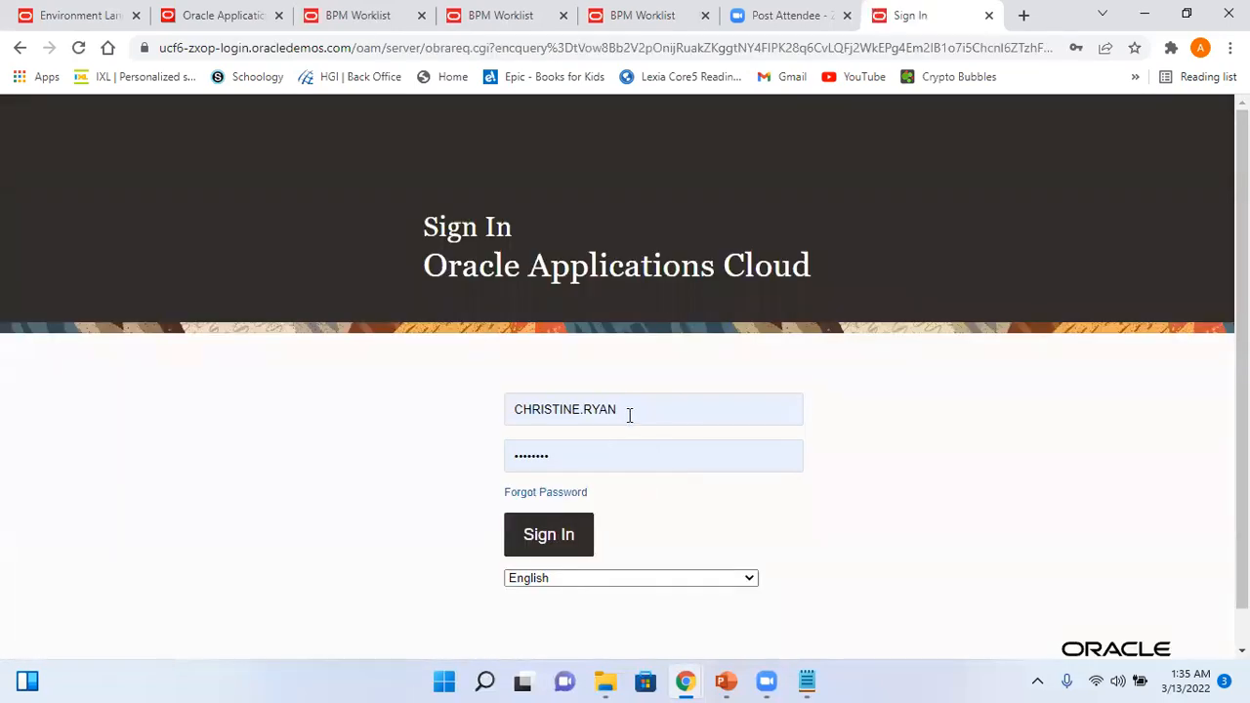
pyautogui.click(629, 415)
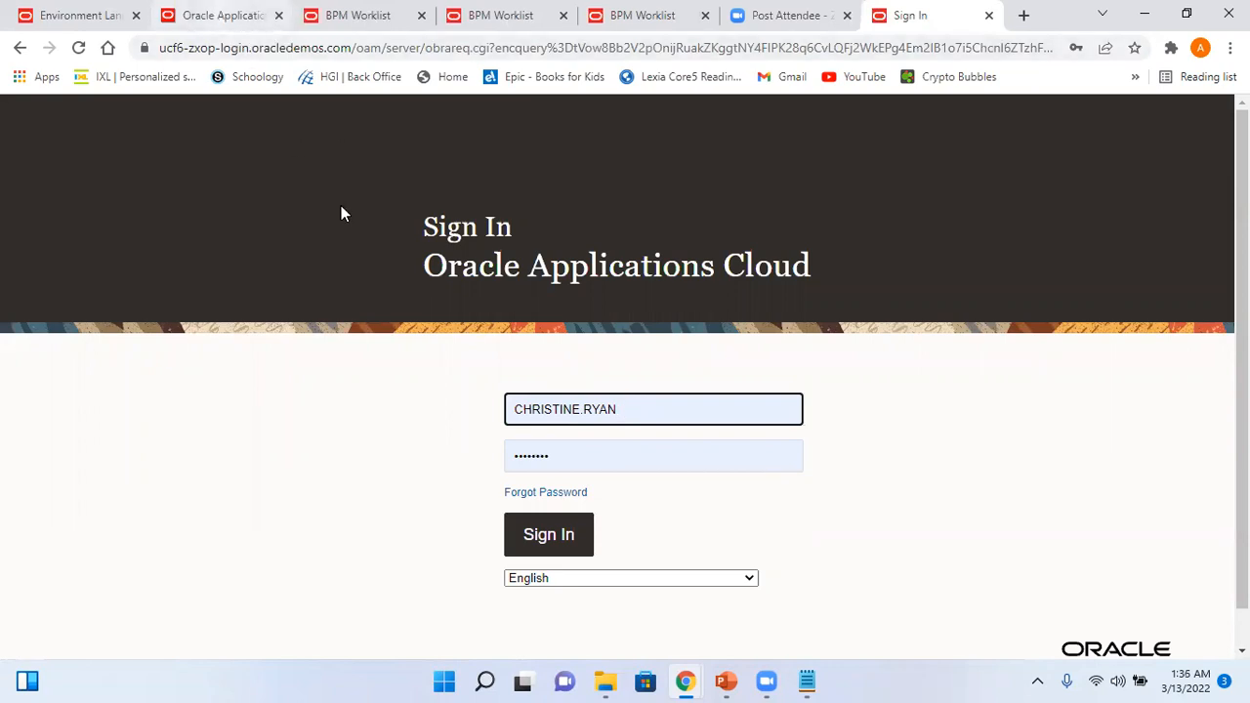
pyautogui.click(230, 18)
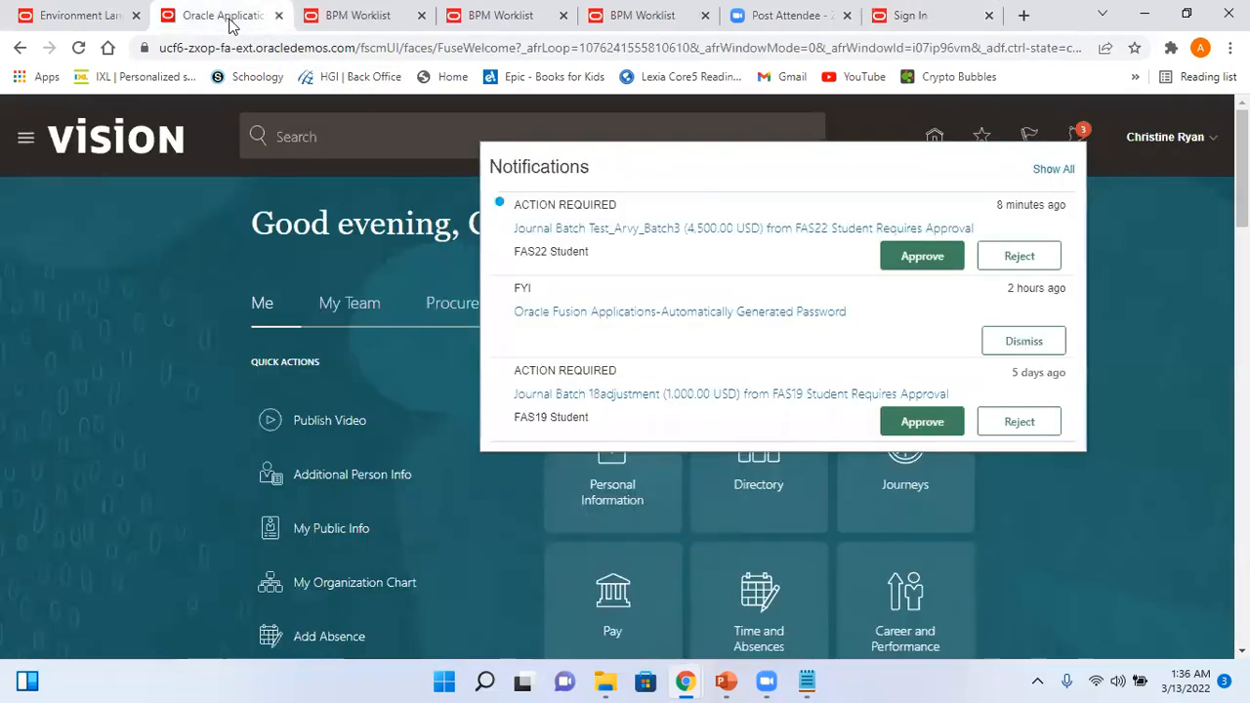
pyautogui.click(1181, 142)
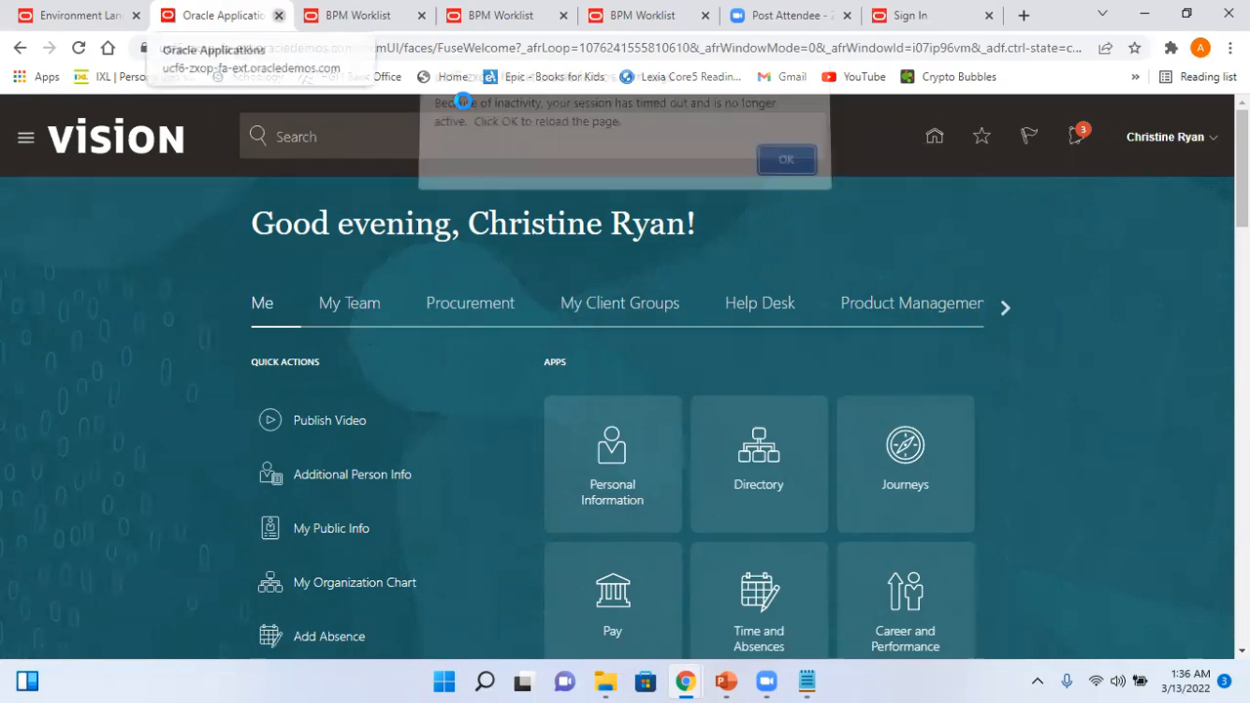
# - Close the Oracle Applications, both BPM Worklist, Zoom and old sign-in browser tabs
pyautogui.hotkey('ctrl', 'w')
pyautogui.hotkey('ctrl', 'w')
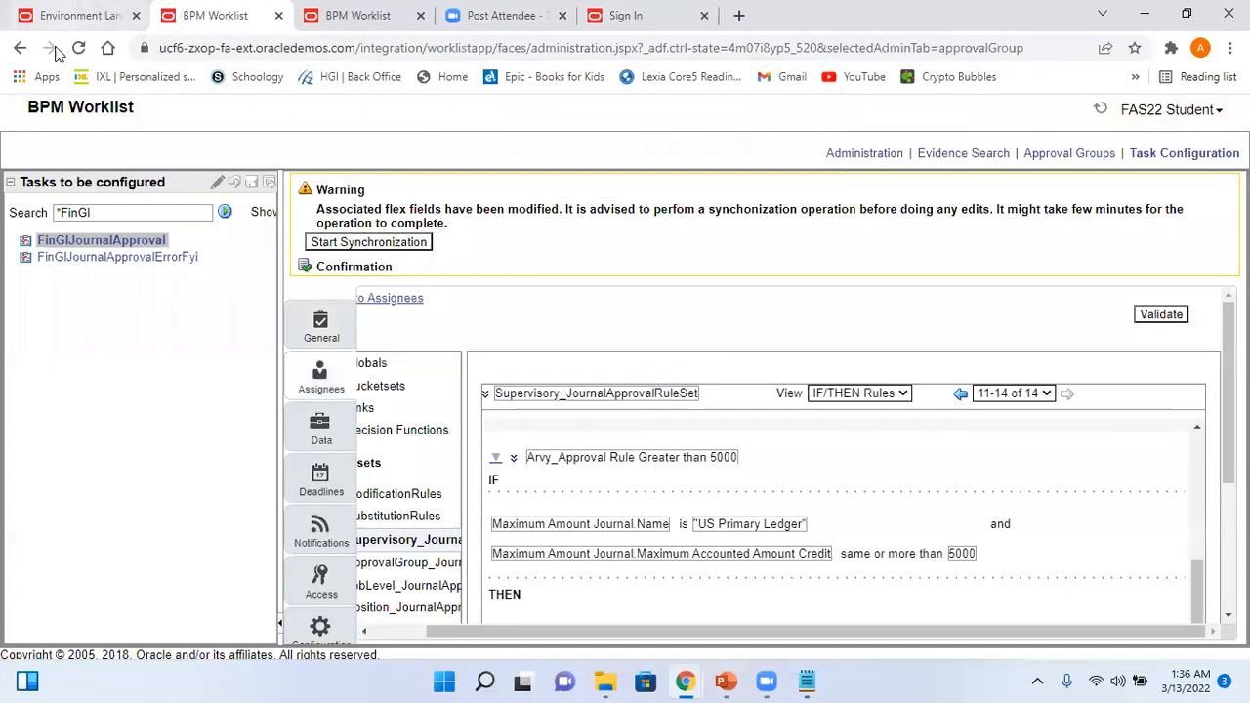
pyautogui.click(275, 15)
pyautogui.click(275, 15)
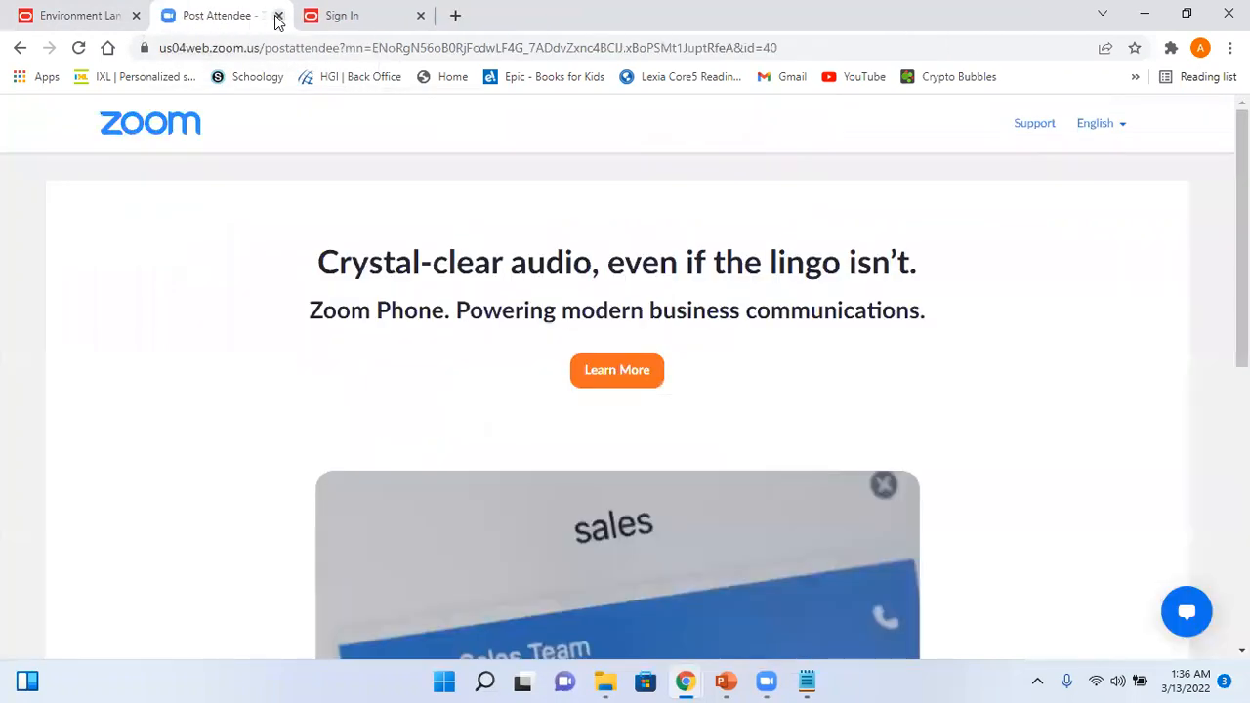
pyautogui.click(276, 16)
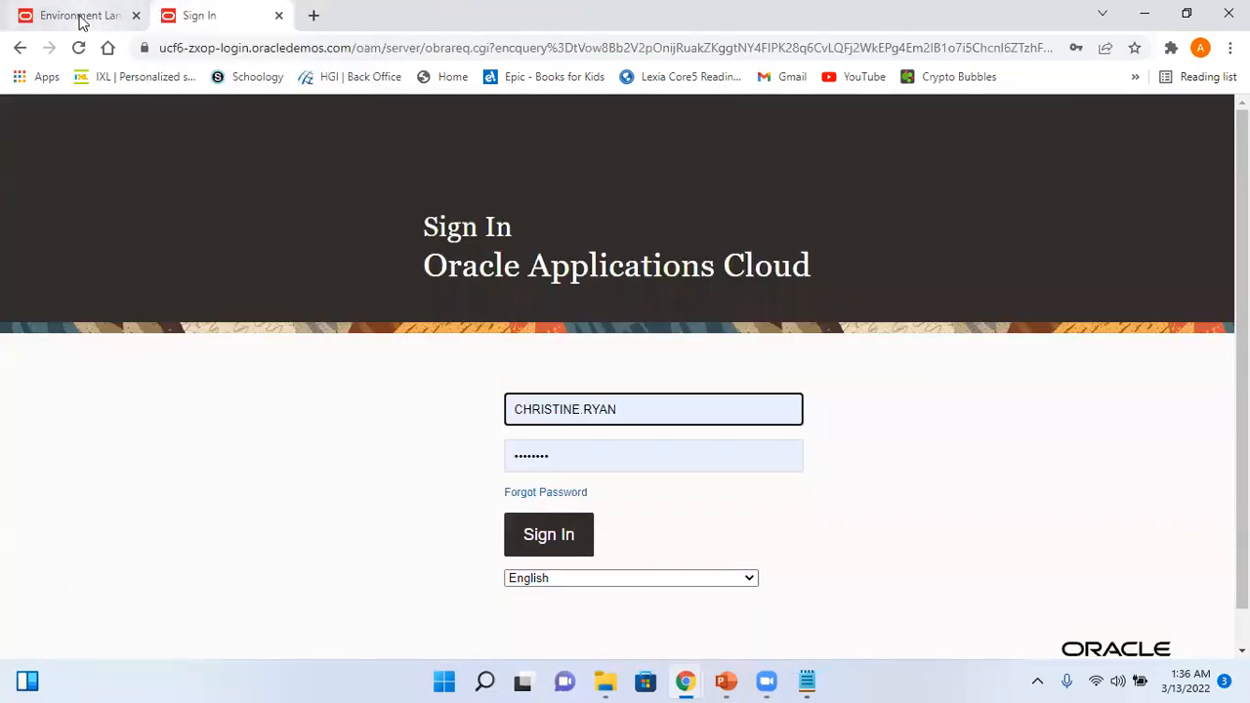
pyautogui.click(277, 16)
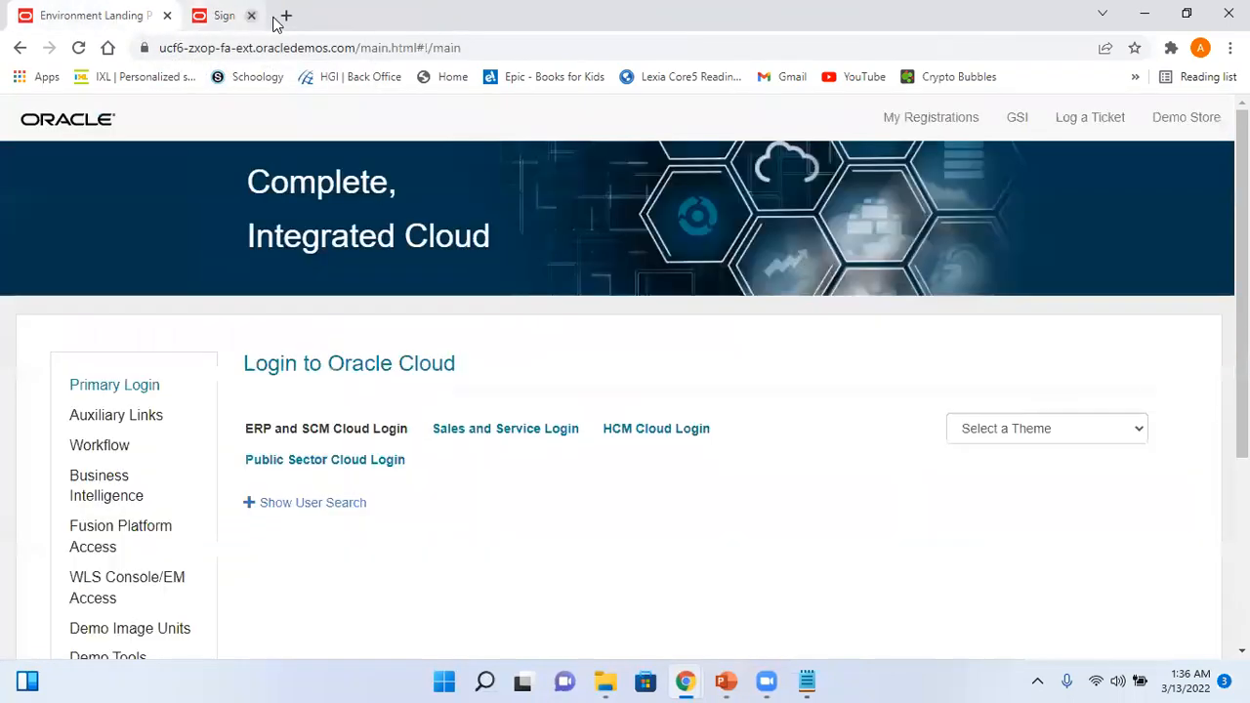
# - Sign in to ERP and SCM with the saved student login and view notifications
pyautogui.click(383, 430)
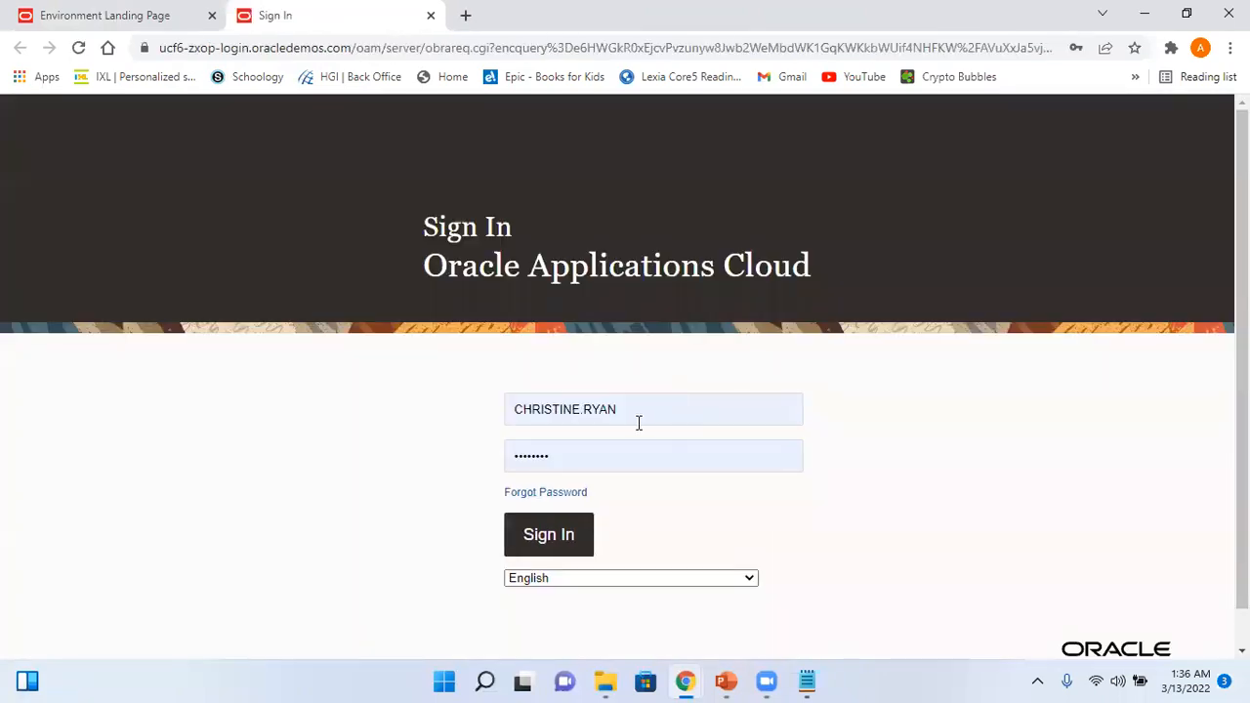
pyautogui.click(639, 423)
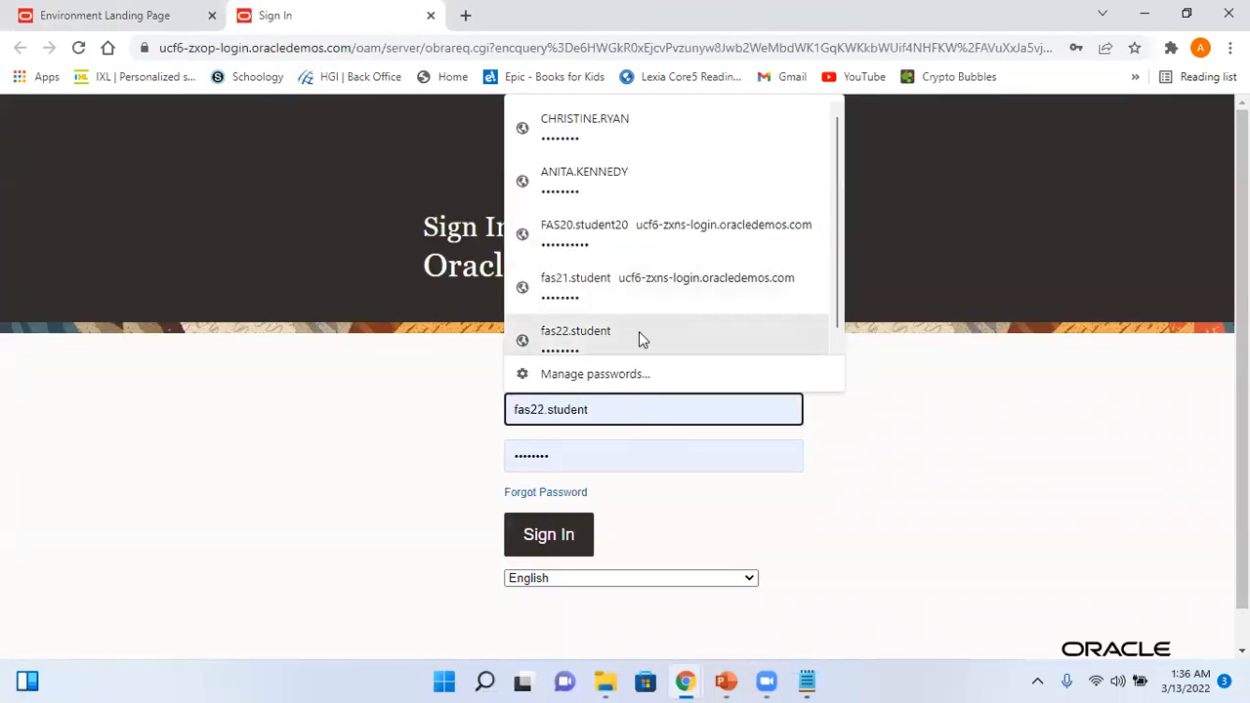
pyautogui.click(638, 330)
pyautogui.click(566, 536)
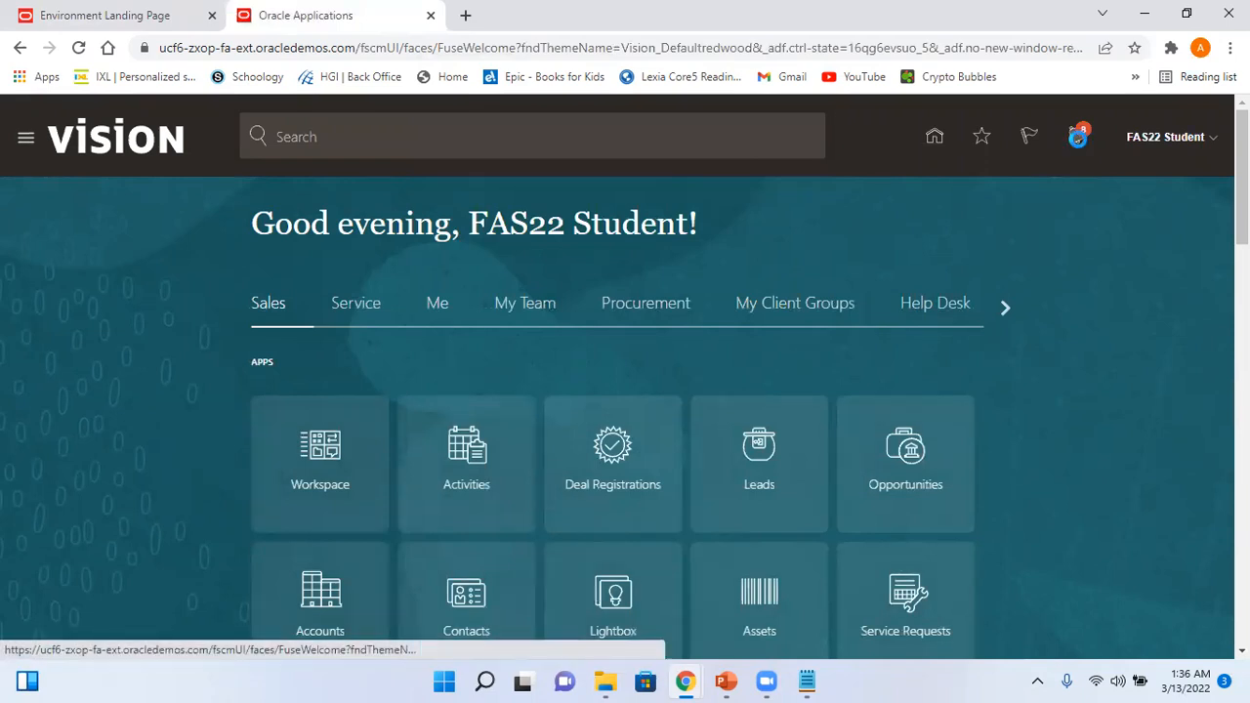
pyautogui.click(1078, 145)
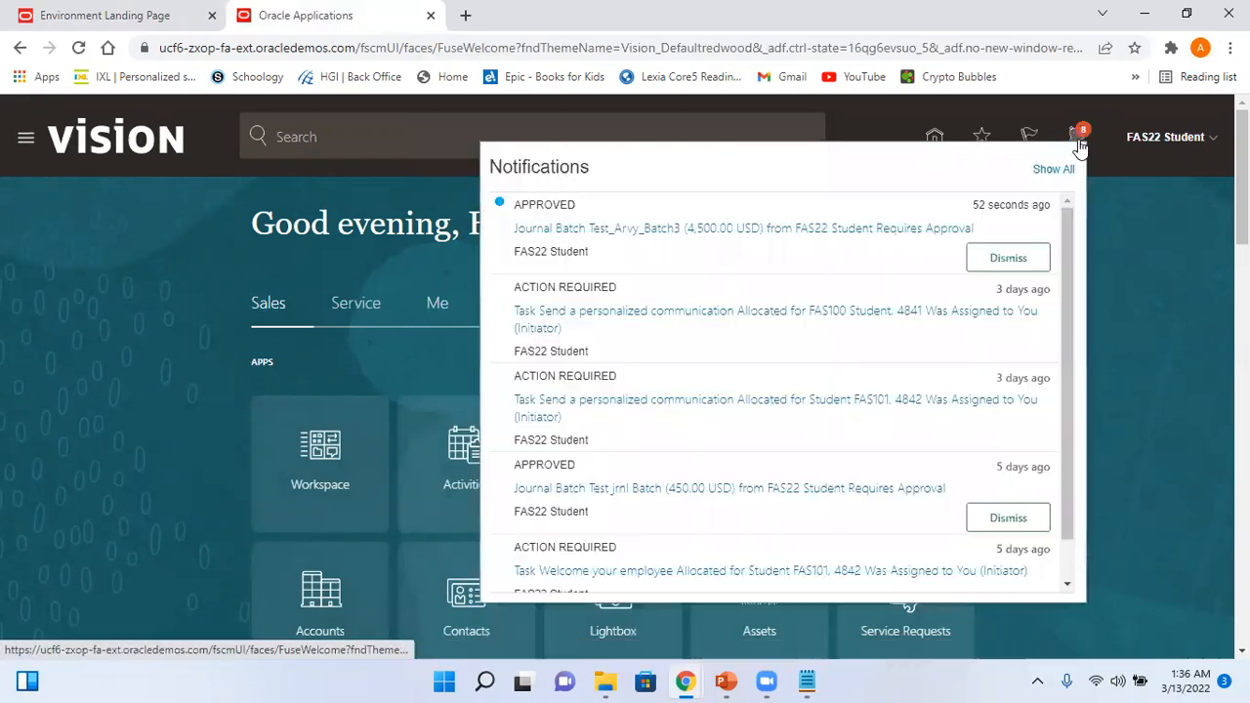
# - Open the approved Test_Arvy_Batch3 notification, review who approved it, then close the window
pyautogui.click(701, 237)
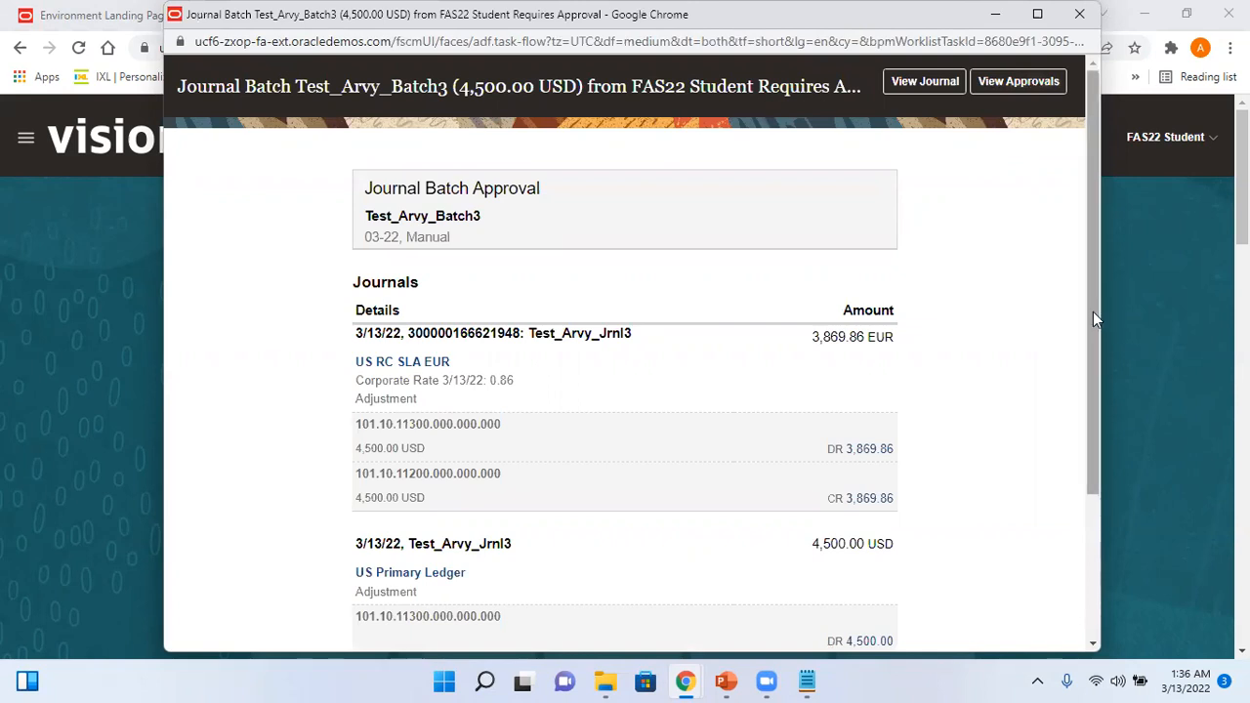
pyautogui.moveTo(1092, 312); pyautogui.dragTo(1117, 423)
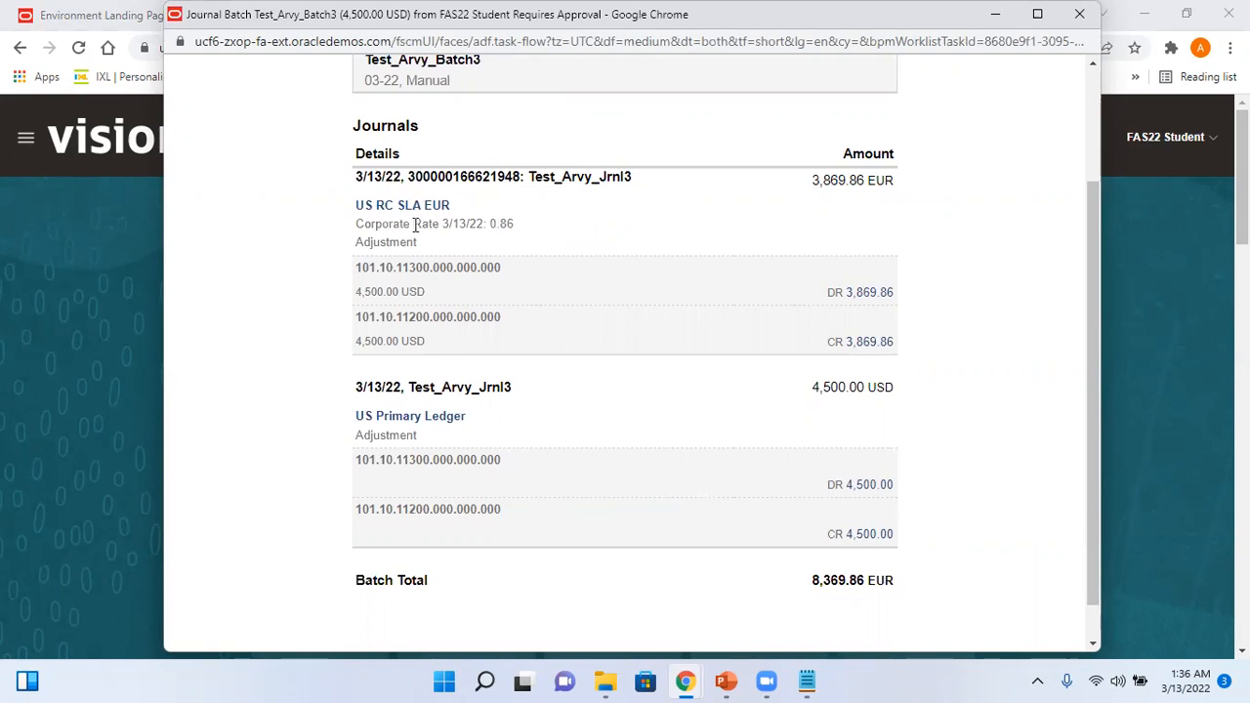
pyautogui.moveTo(1090, 348); pyautogui.dragTo(1088, 180)
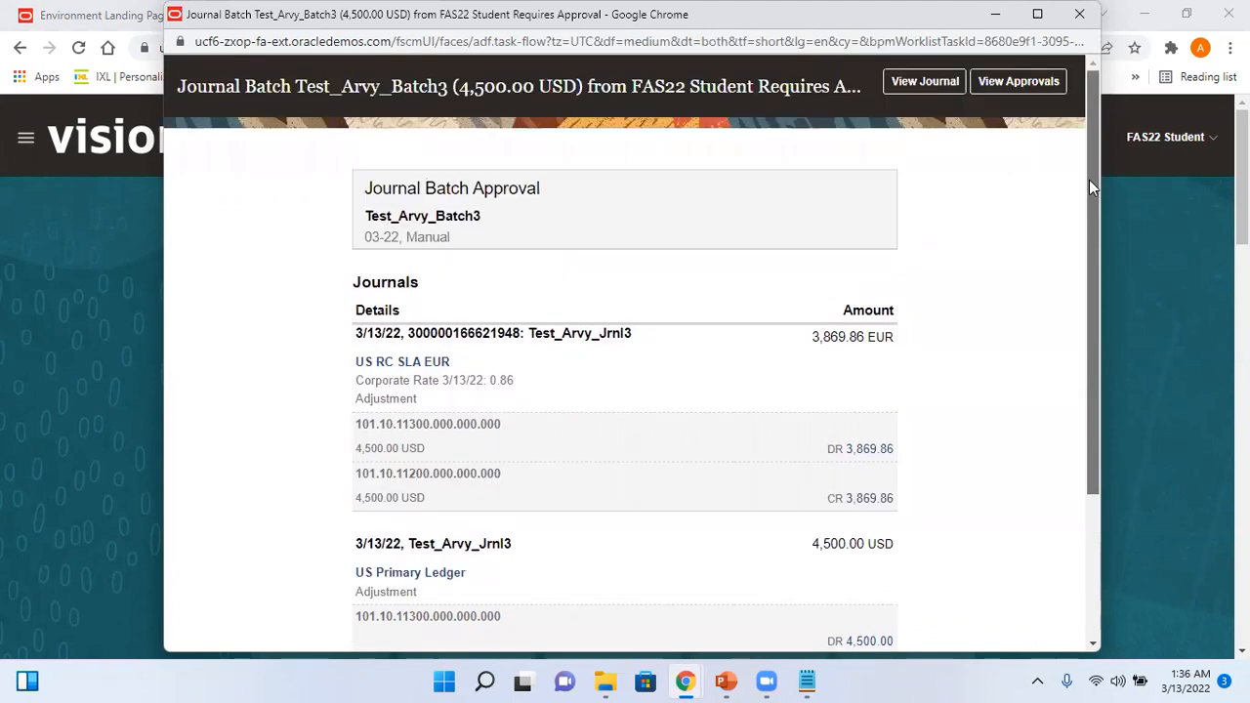
pyautogui.click(1021, 82)
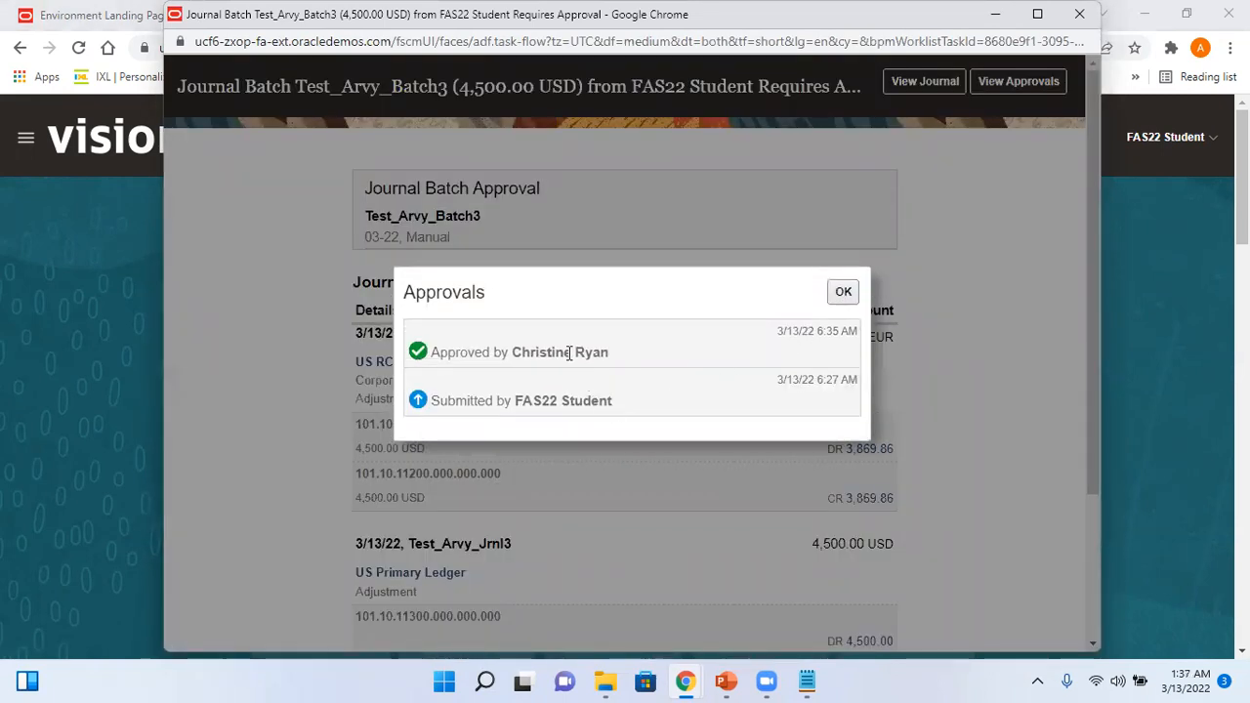
pyautogui.click(843, 291)
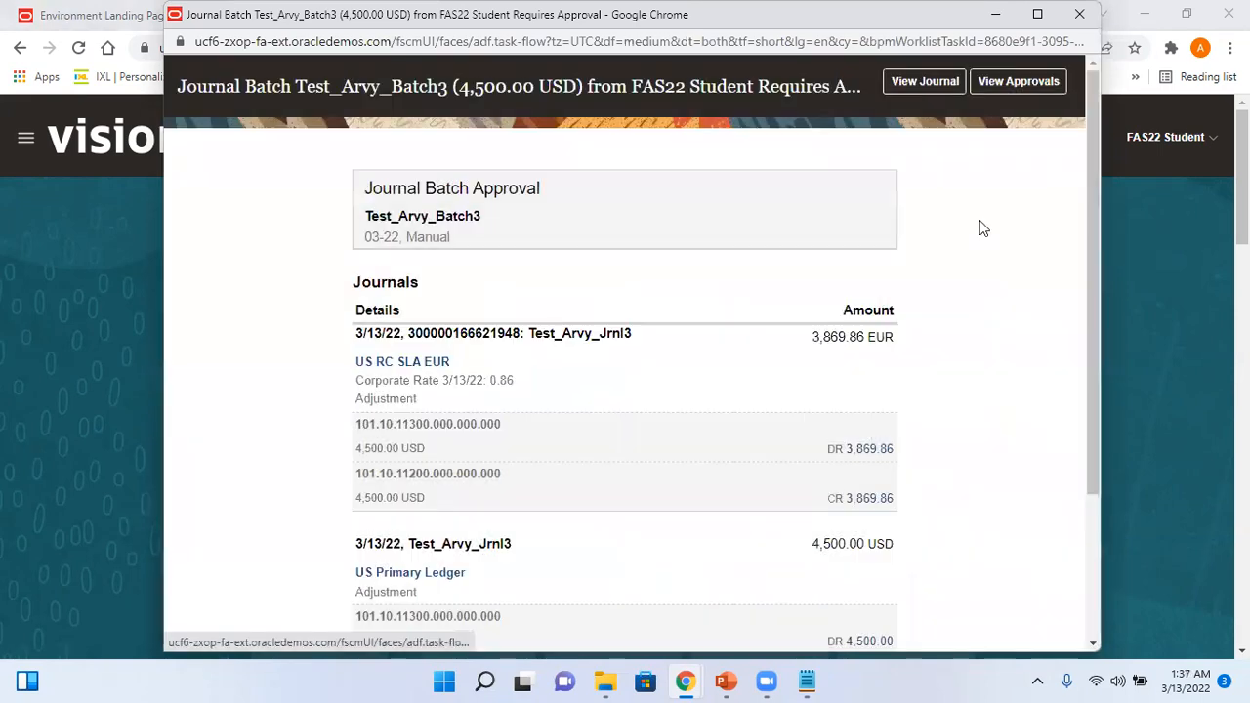
pyautogui.click(1081, 16)
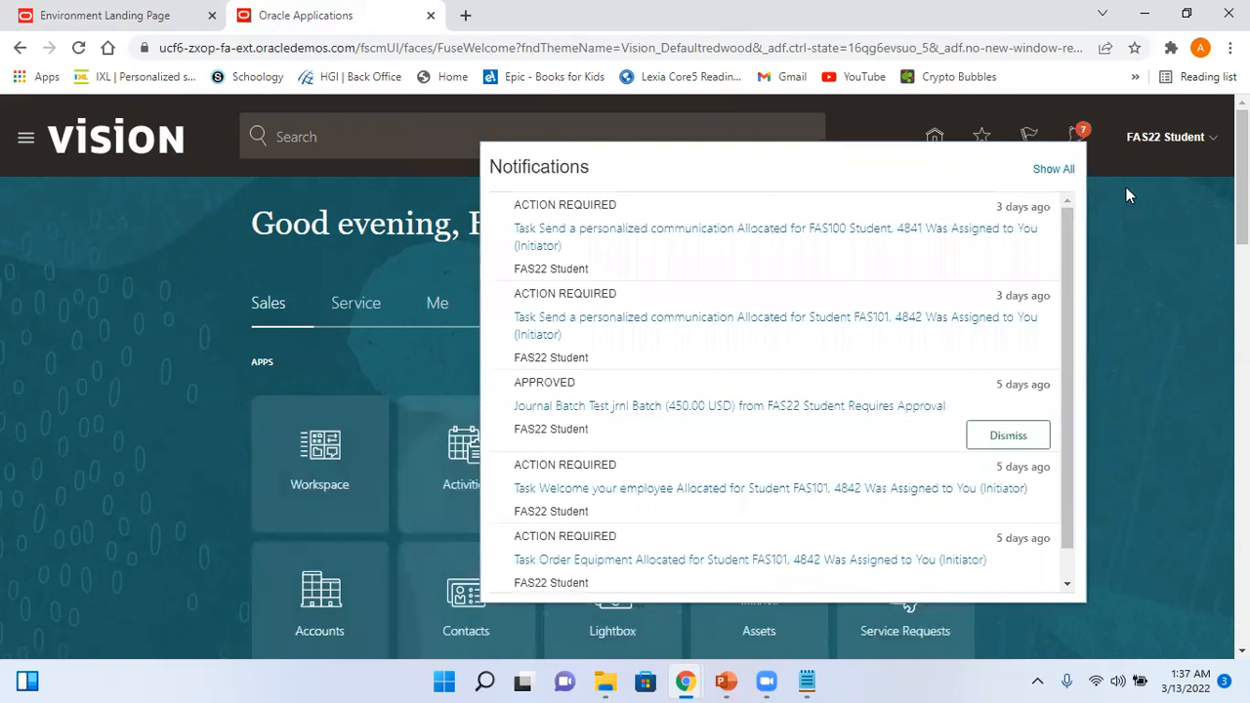
# - Close the notifications, return home and bring up the General Accounting apps
pyautogui.click(1129, 192)
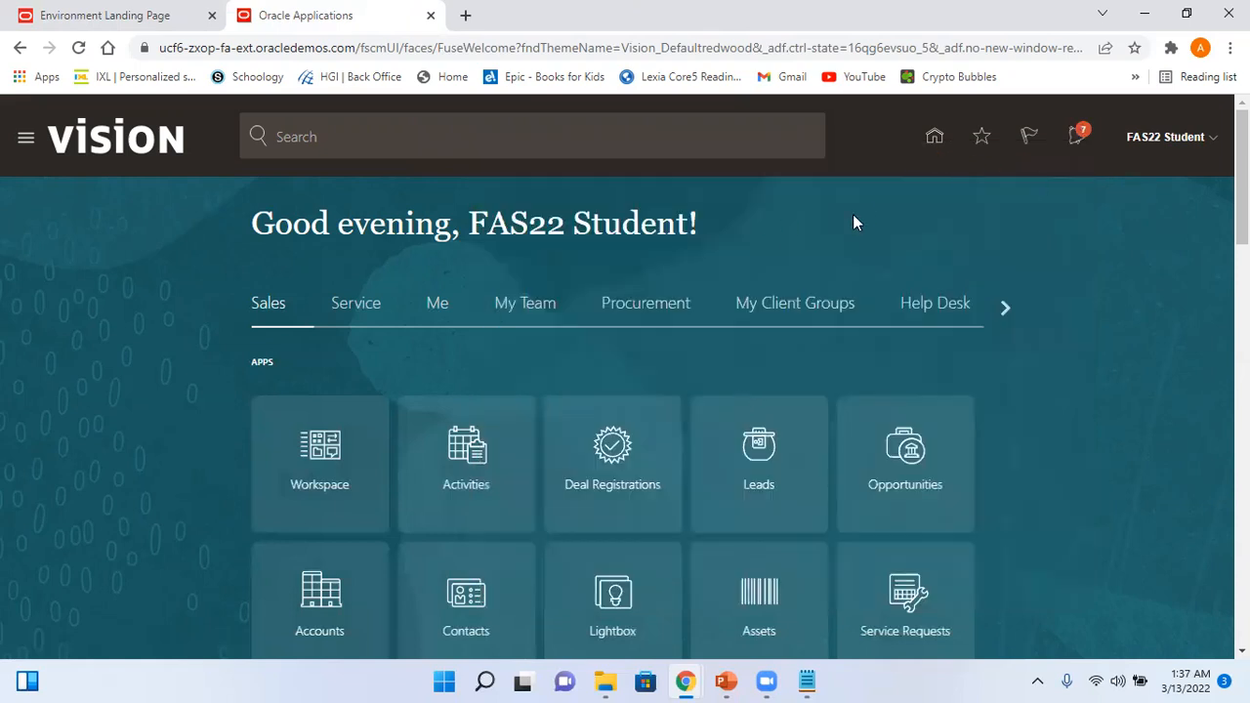
pyautogui.click(934, 140)
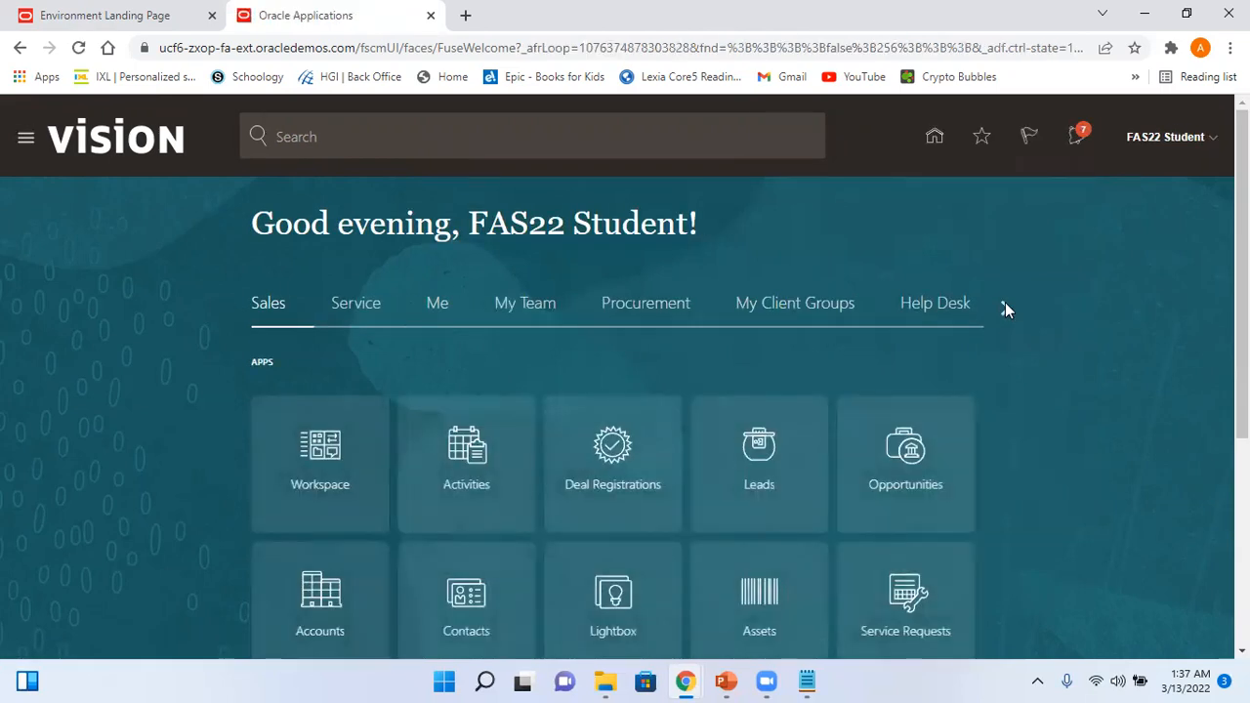
pyautogui.click(1004, 307)
pyautogui.click(1004, 306)
pyautogui.click(1004, 307)
pyautogui.click(1004, 306)
pyautogui.click(1005, 307)
pyautogui.click(1005, 306)
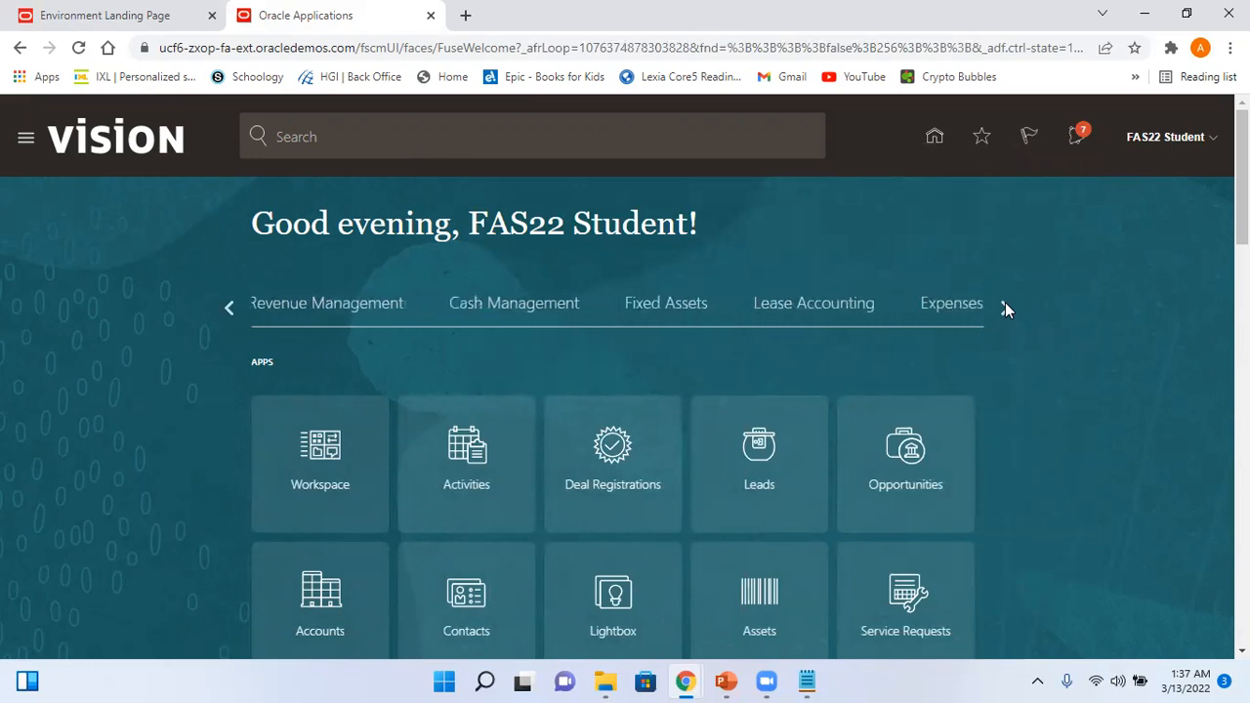
pyautogui.click(230, 308)
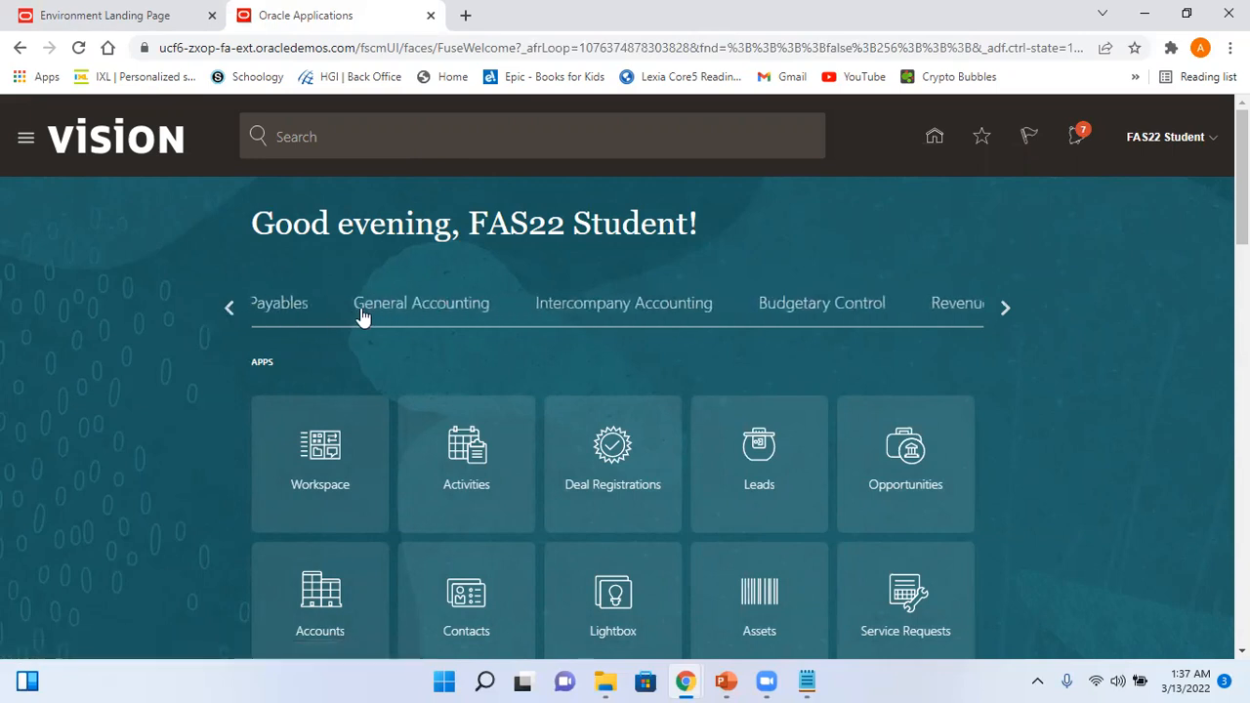
pyautogui.click(407, 316)
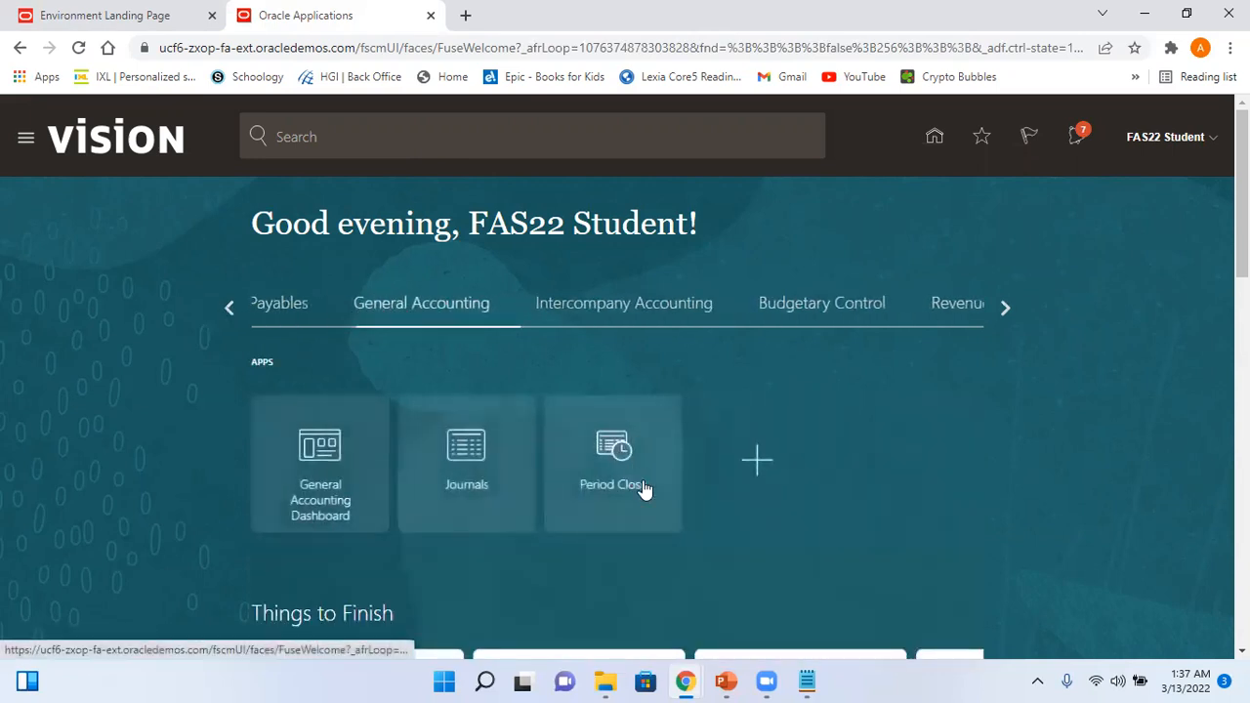
# - Open the Journals work area and start a new journal via Create Journal
pyautogui.click(477, 455)
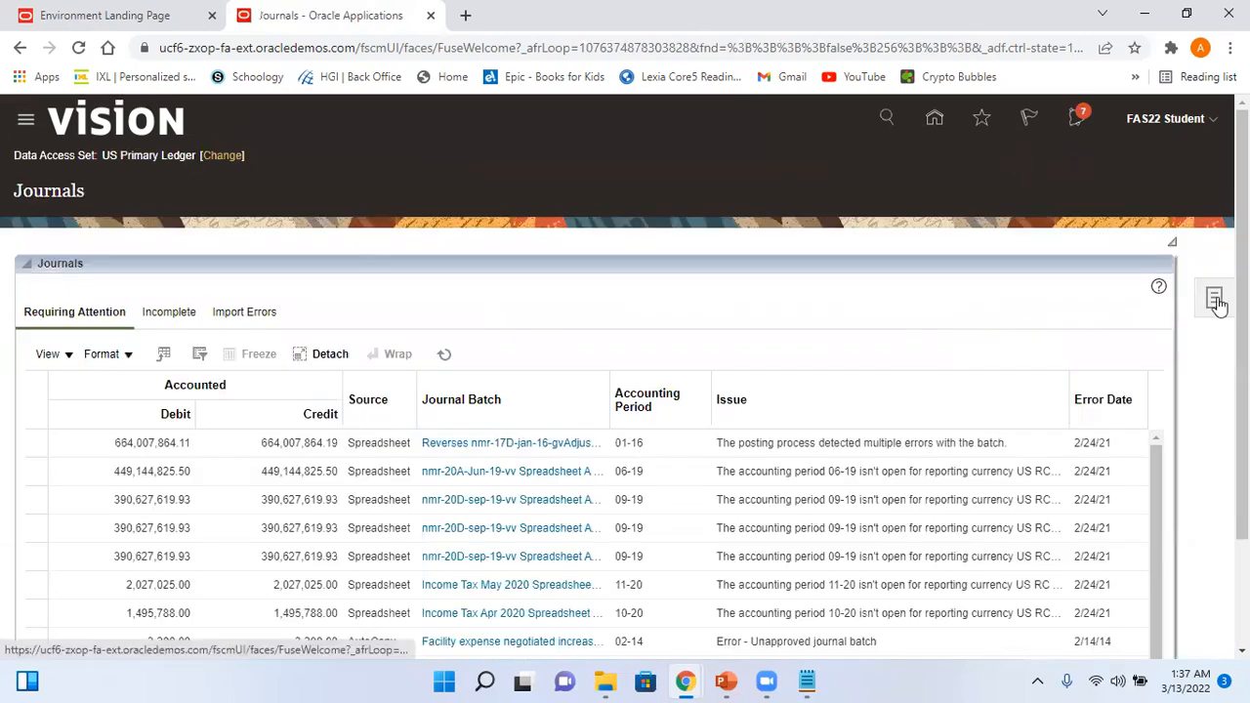
pyautogui.click(1216, 300)
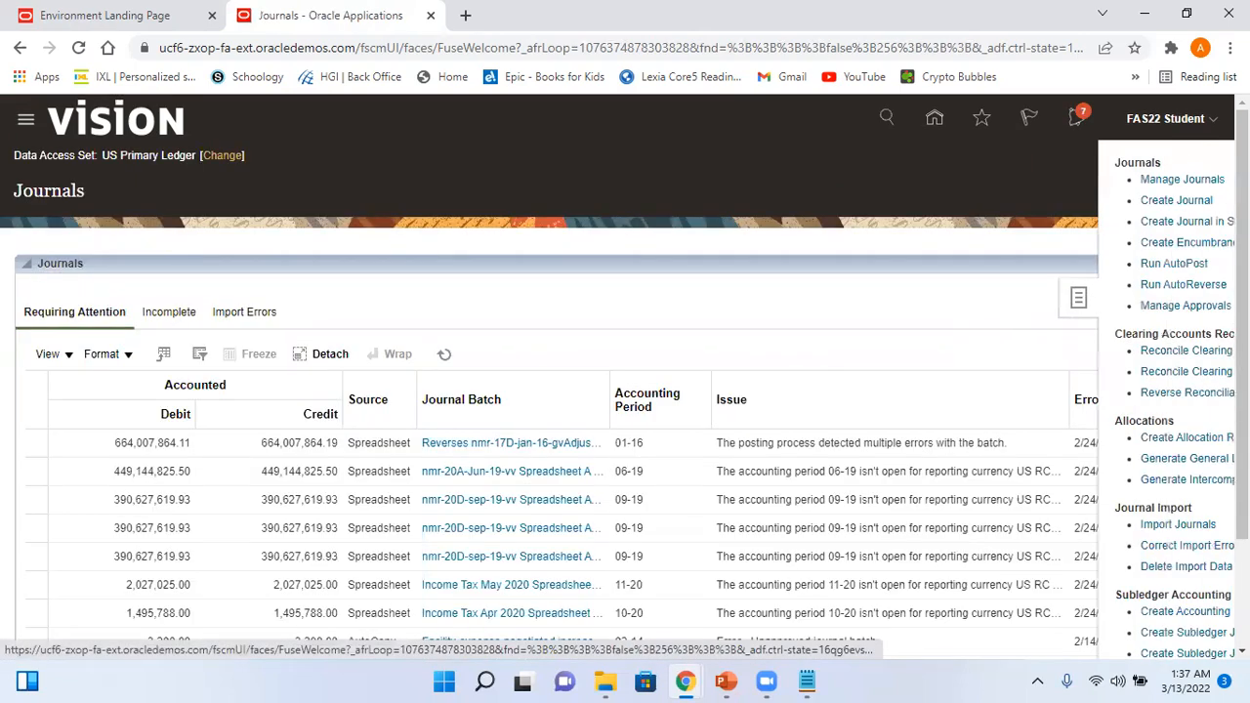
pyautogui.click(1132, 201)
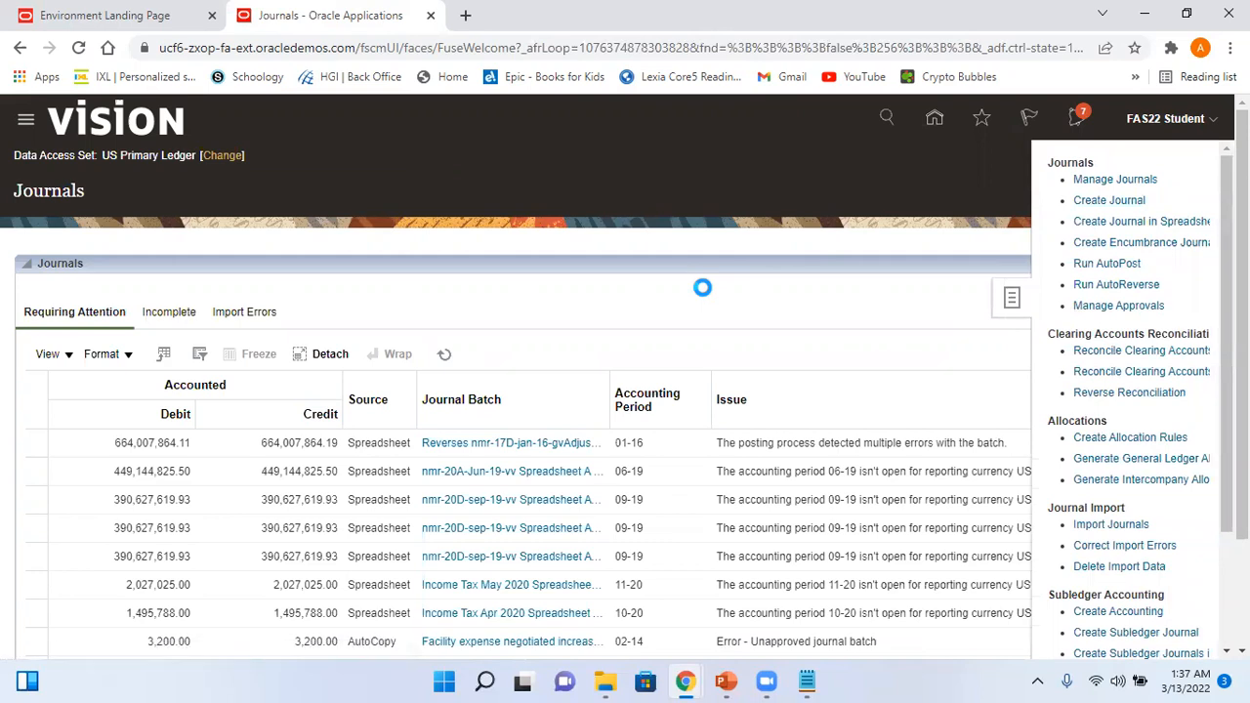
pyautogui.click(365, 291)
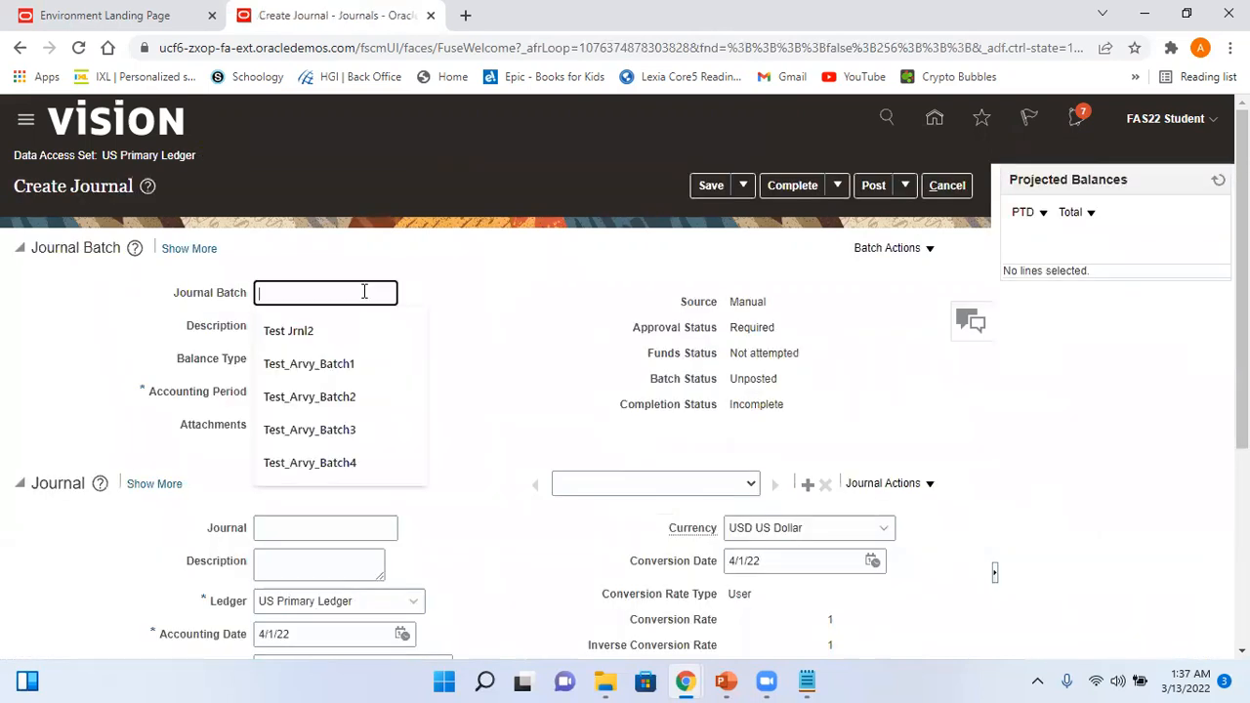
# - Name the batch Test_Arvy_Batch5 and set its accounting period to 03-22
pyautogui.write('Test_Arvy')
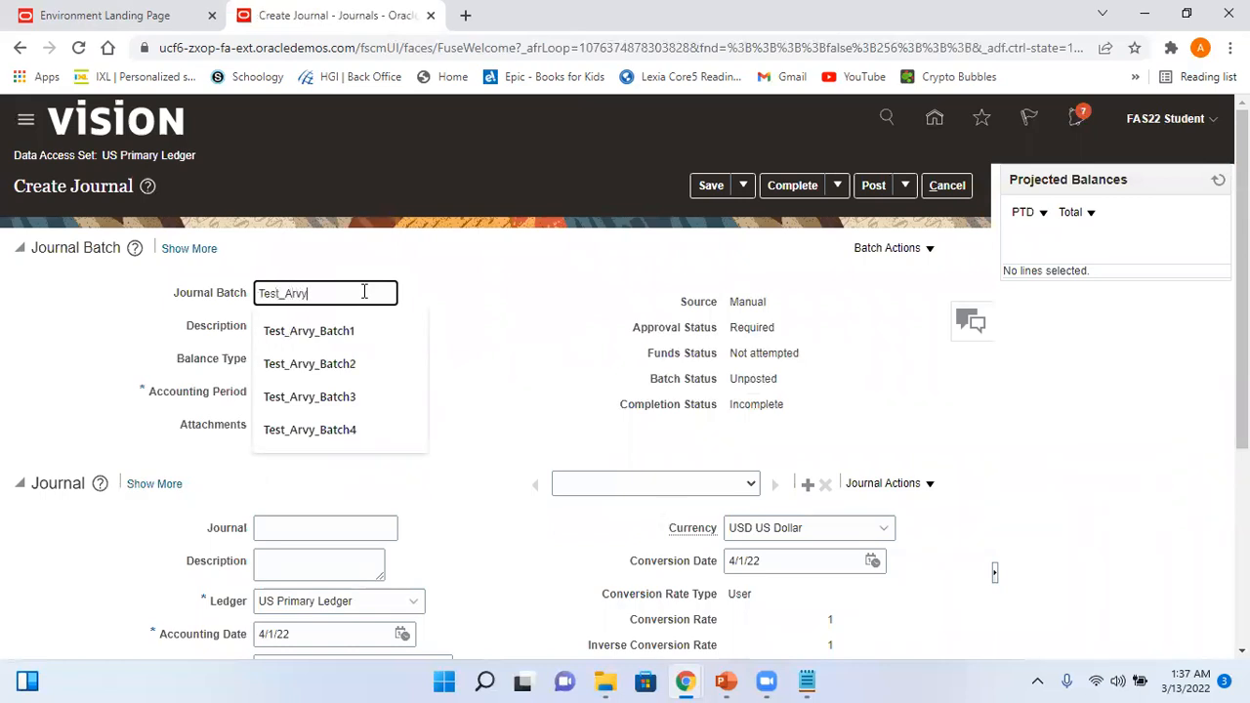
pyautogui.write('_Batch5')
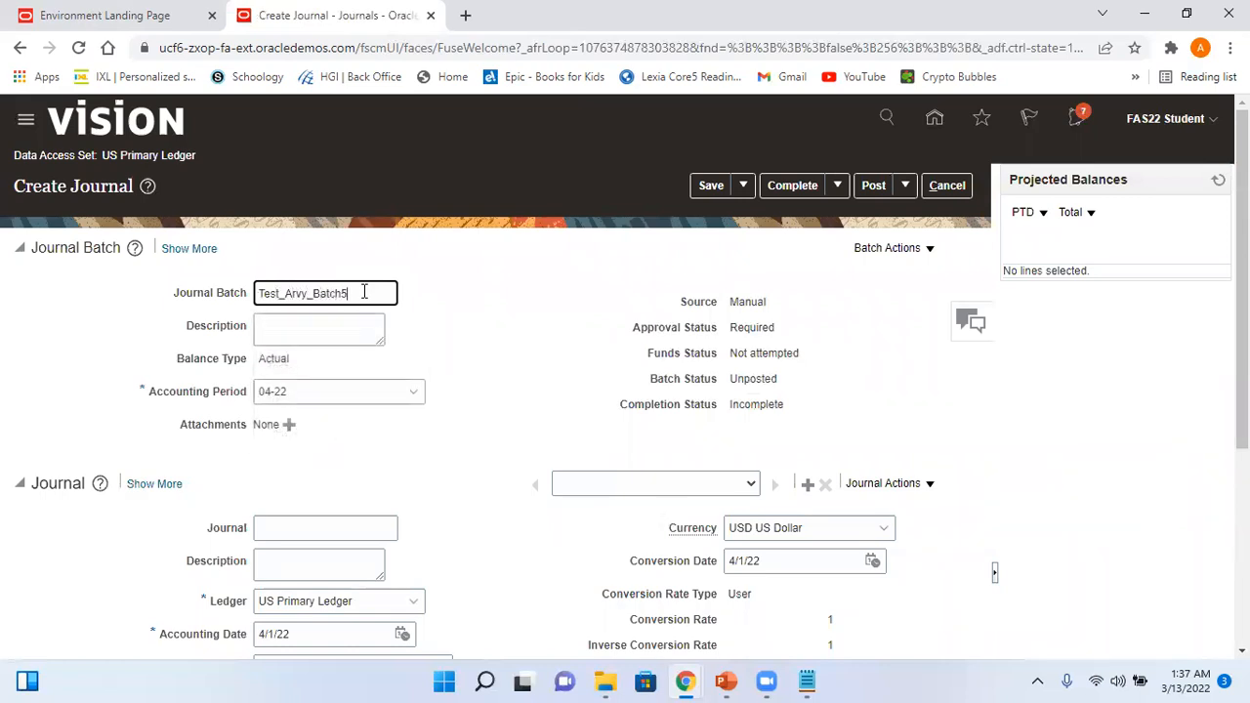
pyautogui.click(291, 391)
pyautogui.write('03-22')
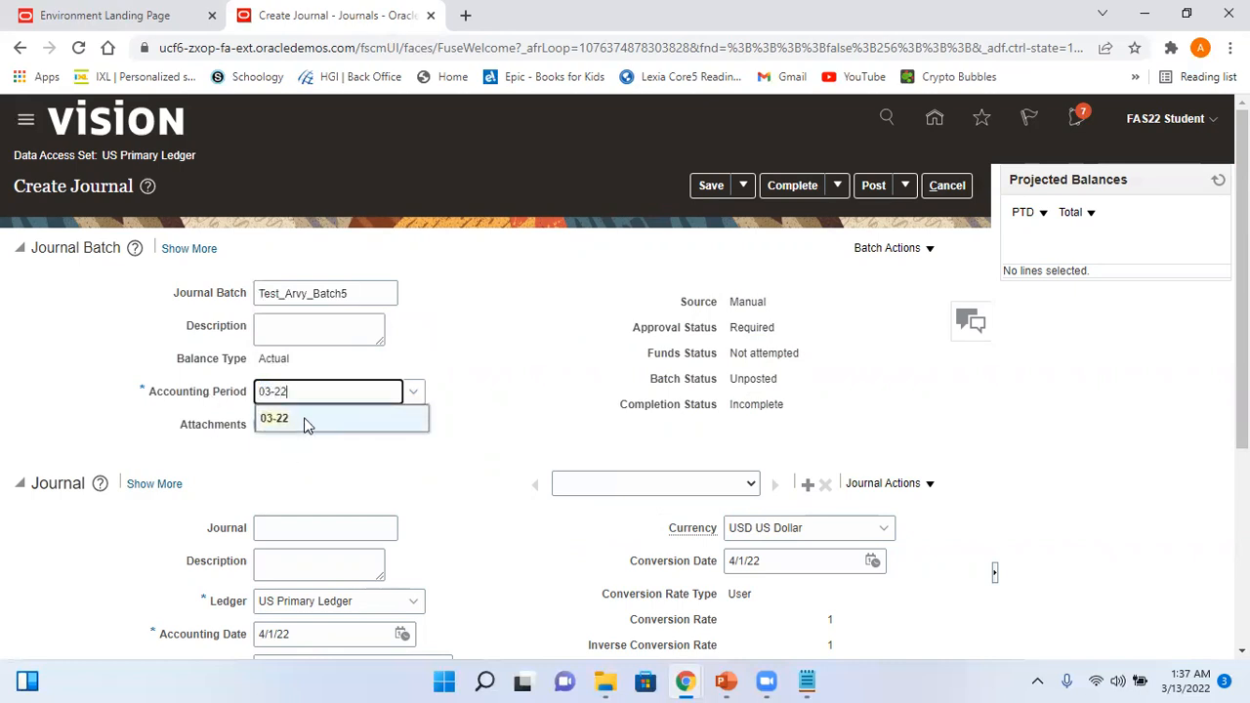
pyautogui.click(305, 420)
# - Name the journal Test_Arvy_Jrnl5 and choose the Adjustment category
pyautogui.click(304, 529)
pyautogui.write('T')
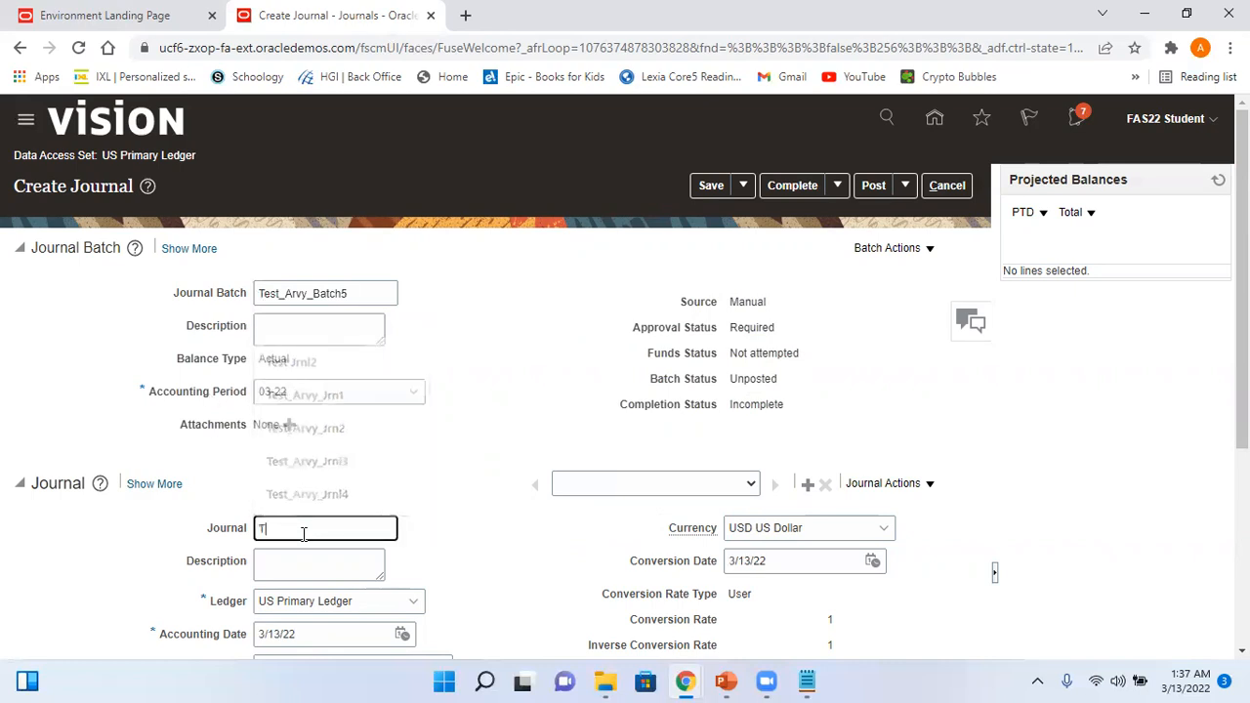
pyautogui.write('est_Arvy_Jrnl')
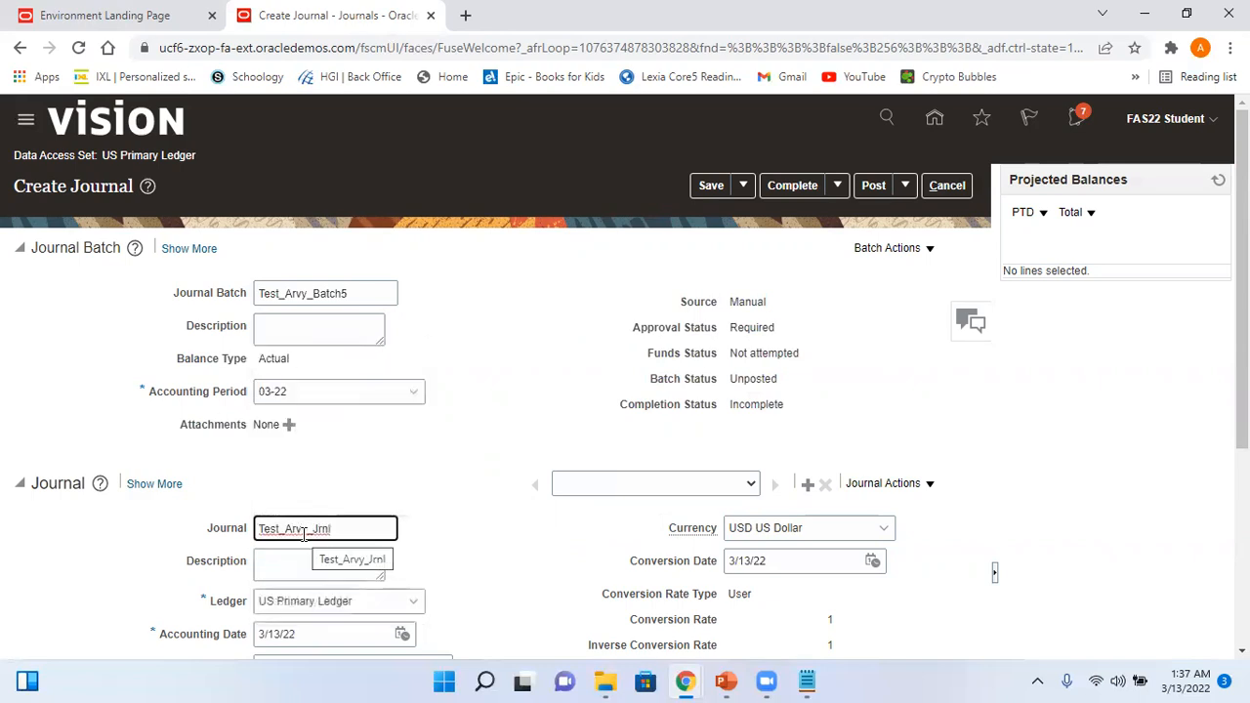
pyautogui.write('5')
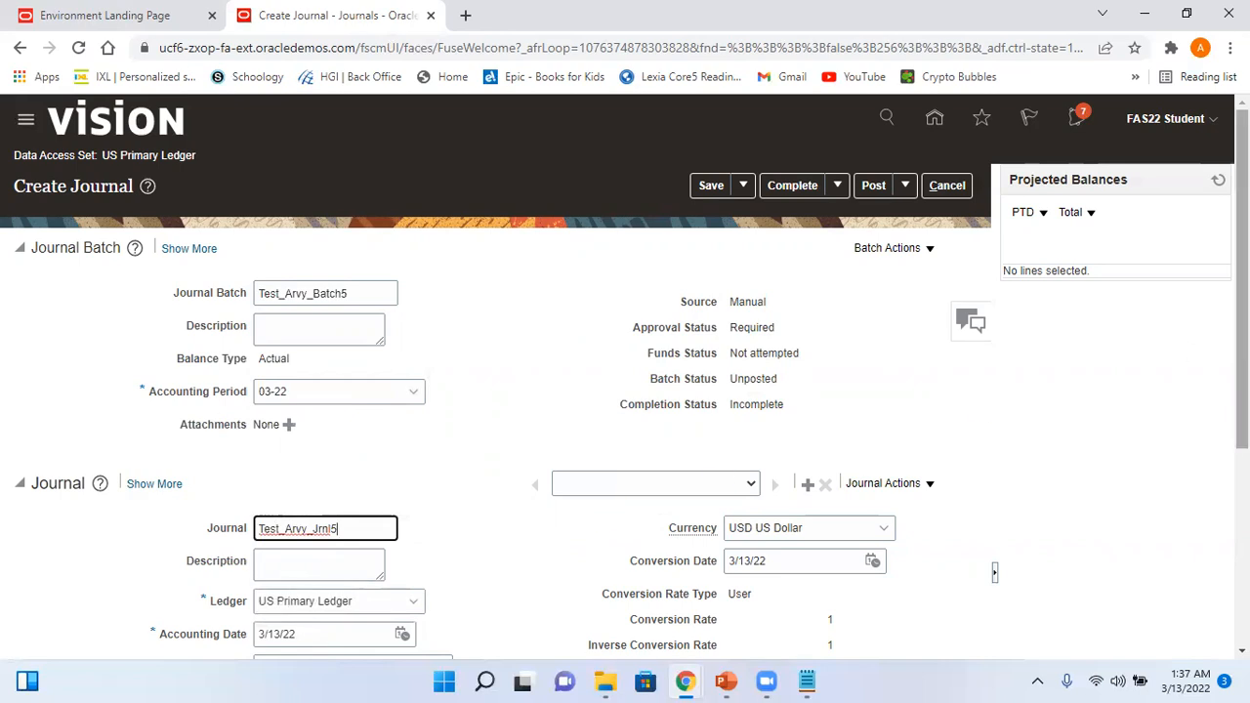
pyautogui.scroll(-2, 1113, 310)
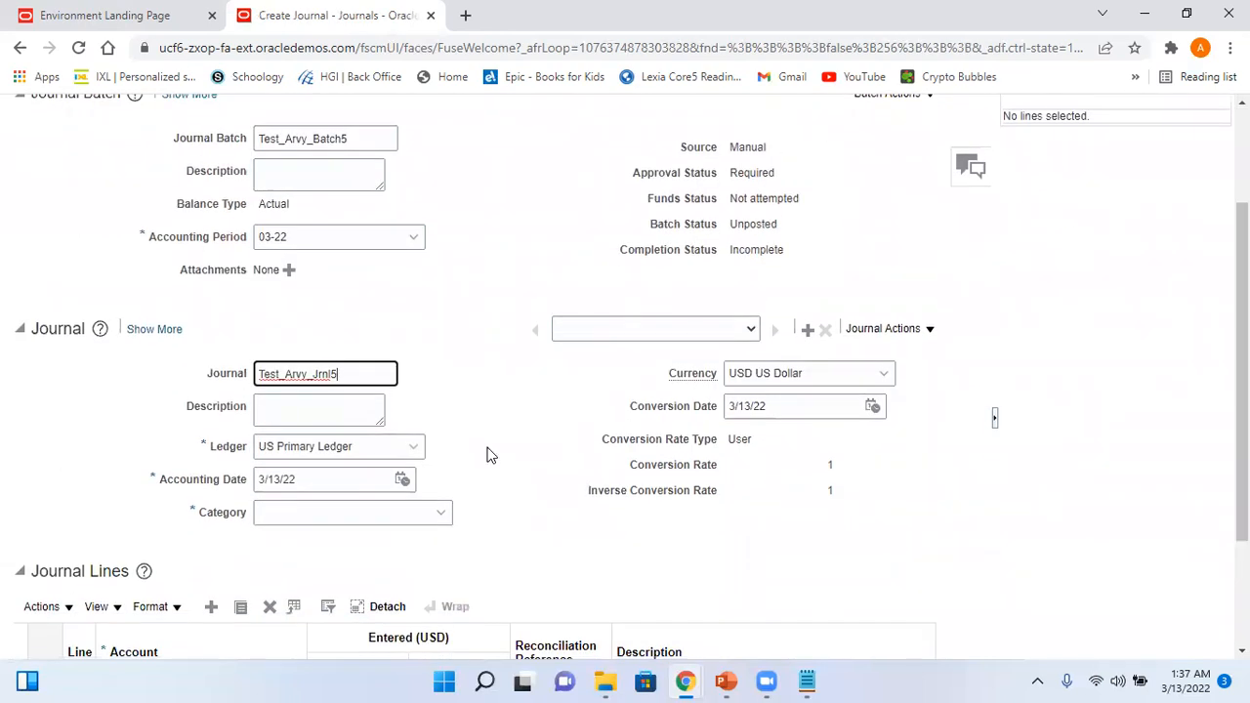
pyautogui.click(294, 519)
pyautogui.write('Adju')
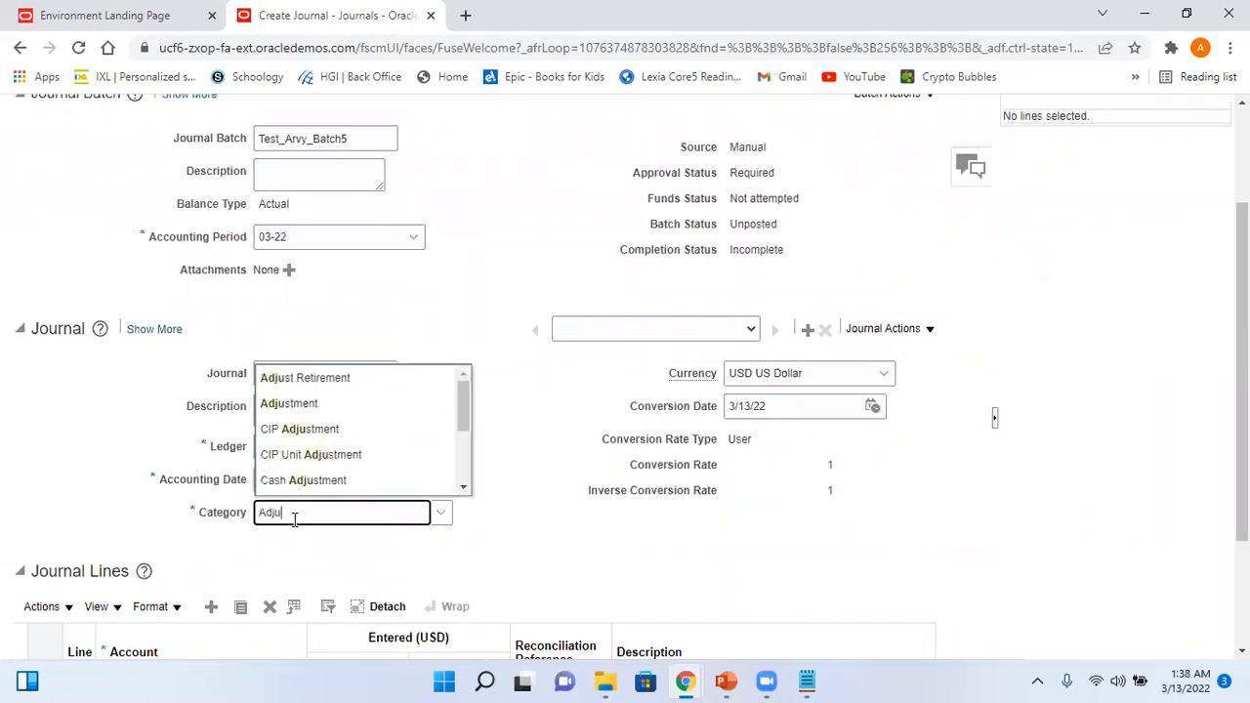
pyautogui.click(318, 403)
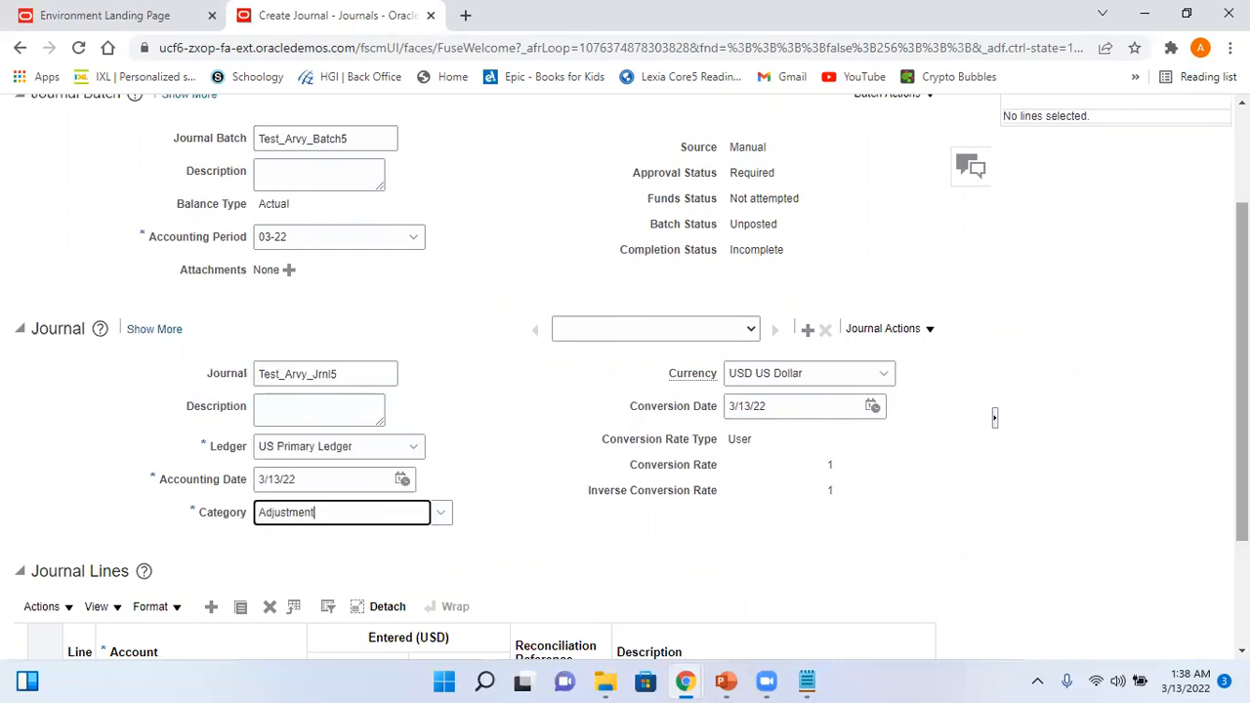
pyautogui.scroll(-2, 475, 390)
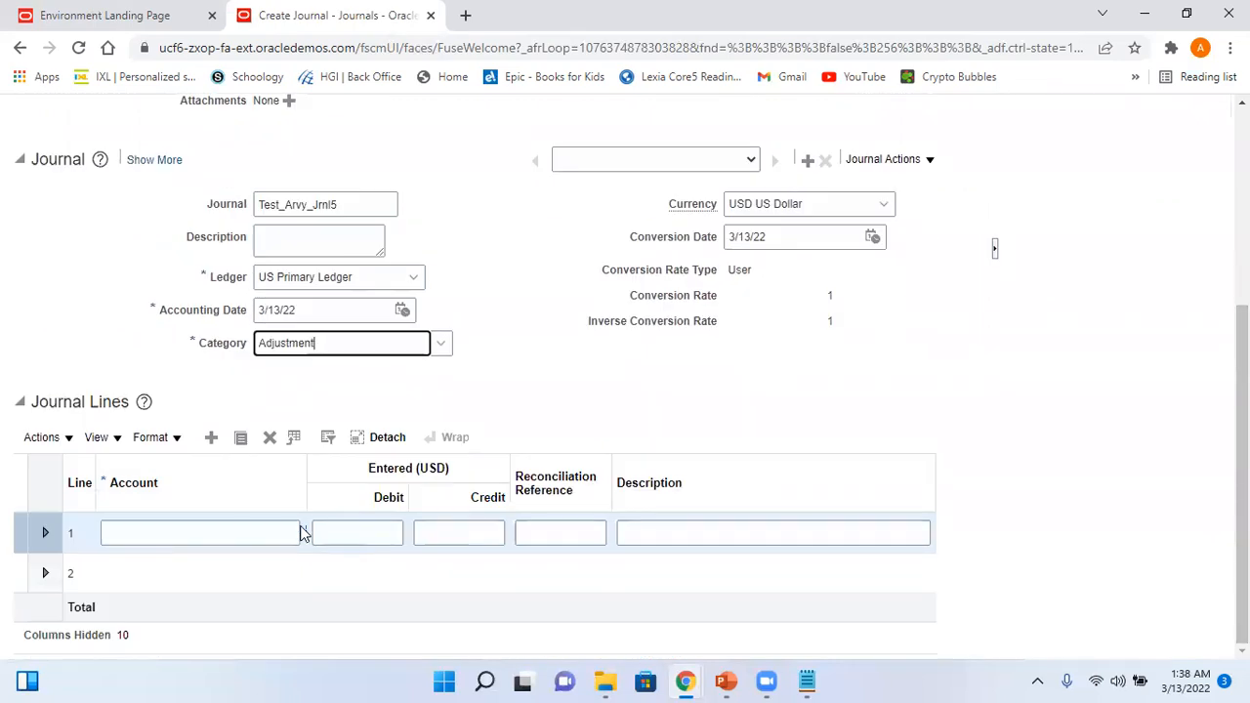
# - Set line 1's account to 101.10.11300.000.000.000 with natural account 11300
pyautogui.click(304, 536)
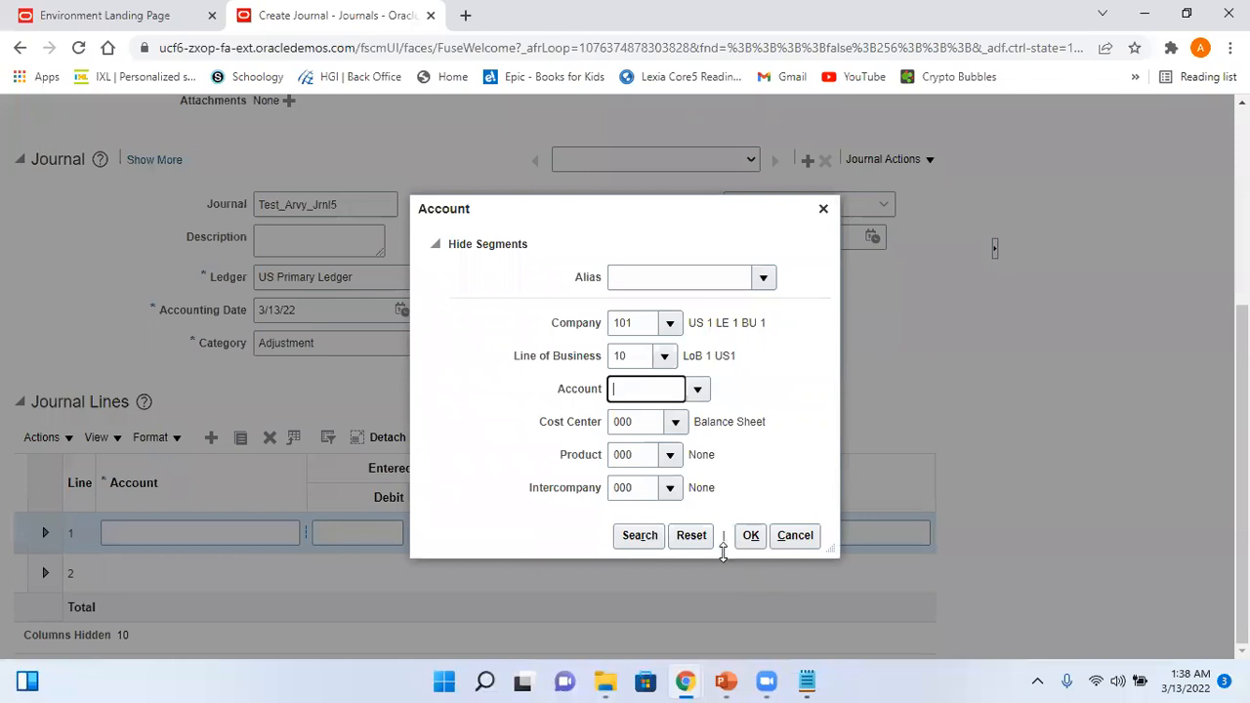
pyautogui.click(634, 542)
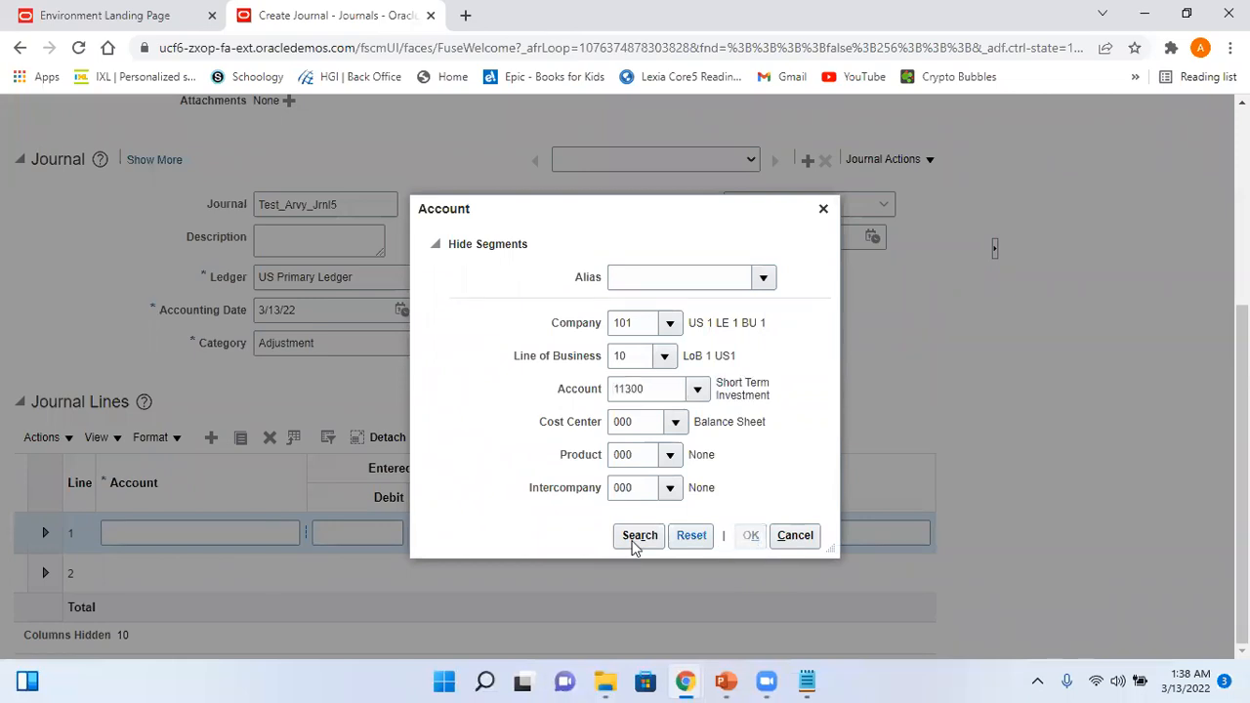
pyautogui.click(379, 536)
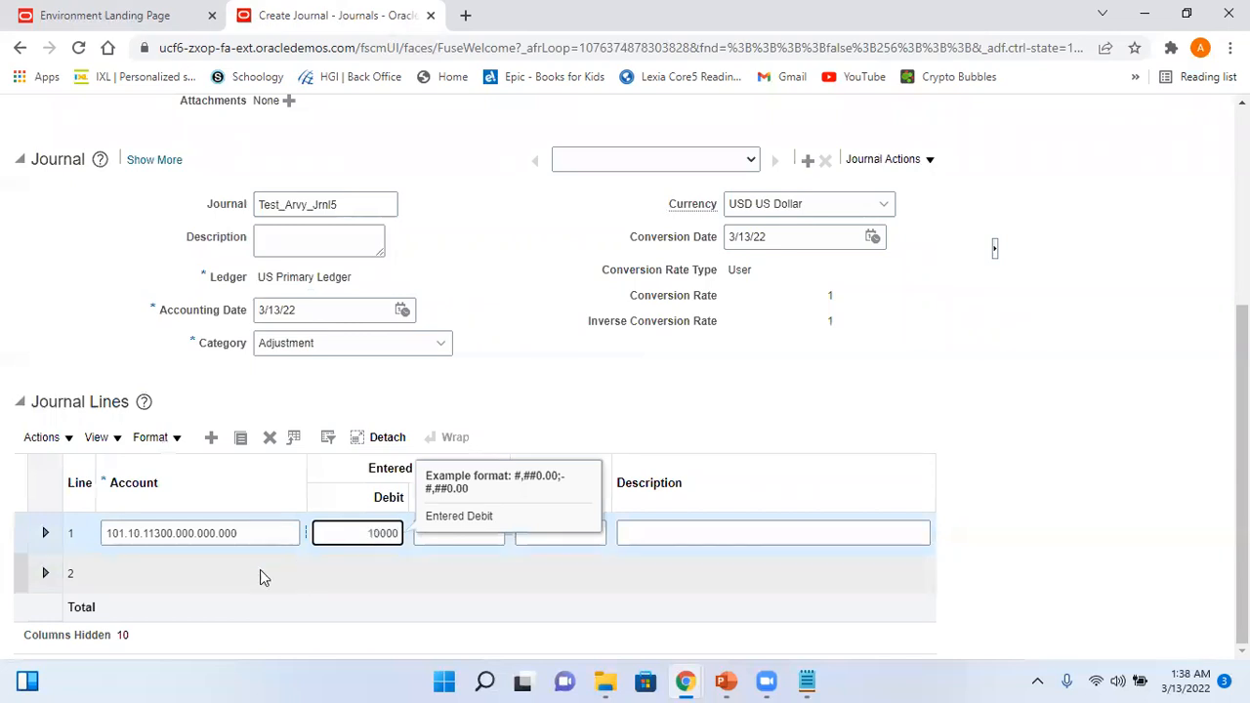
# - Add line 2 crediting 10000 to Cash account 101.10.11200.000.000.000
pyautogui.click(199, 575)
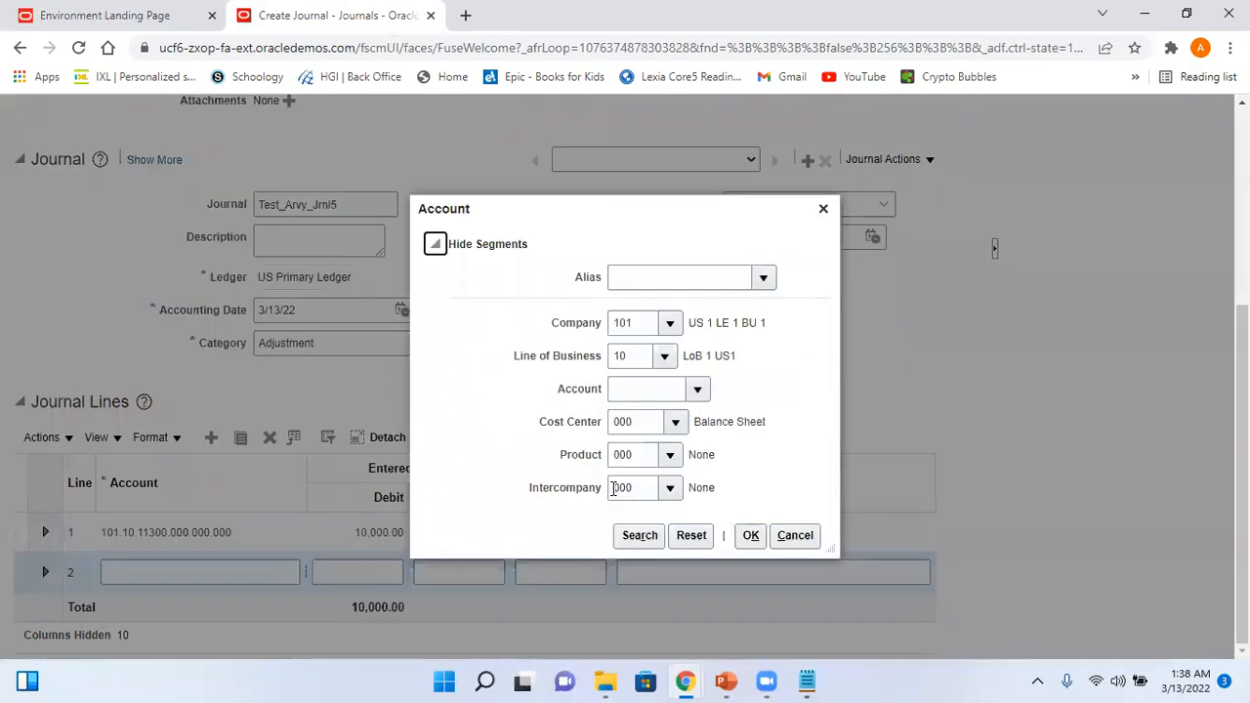
pyautogui.click(699, 389)
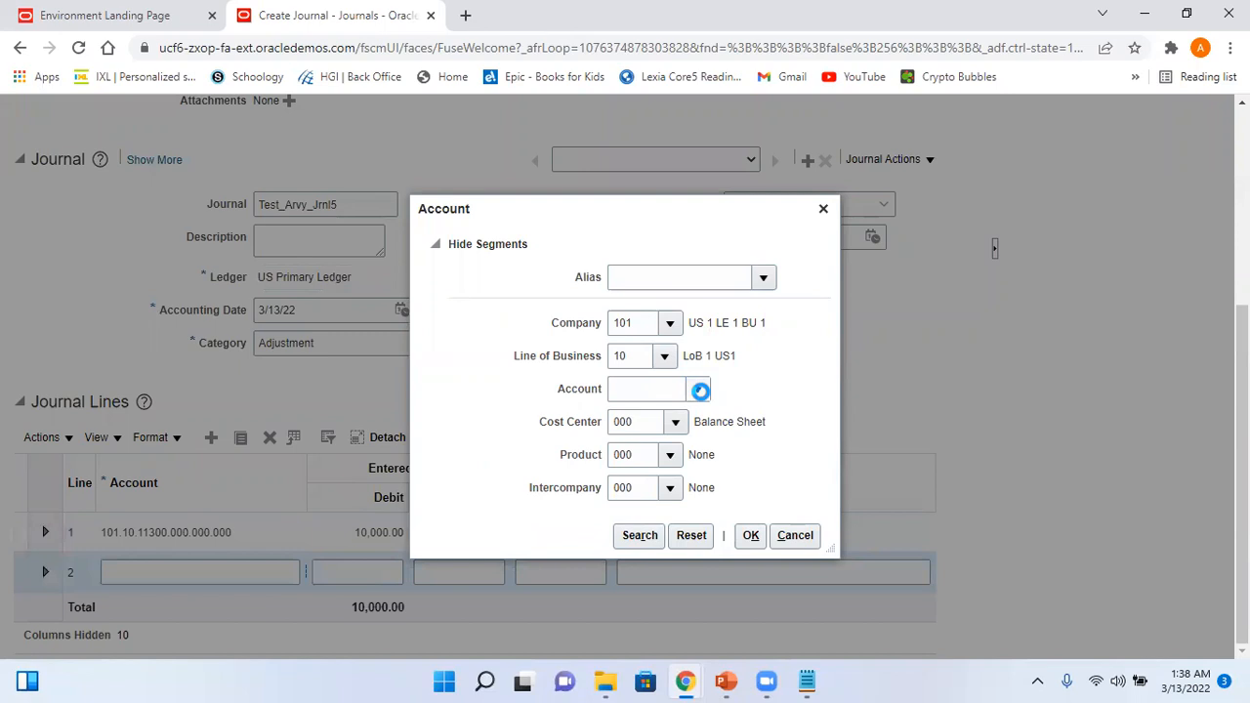
pyautogui.click(706, 531)
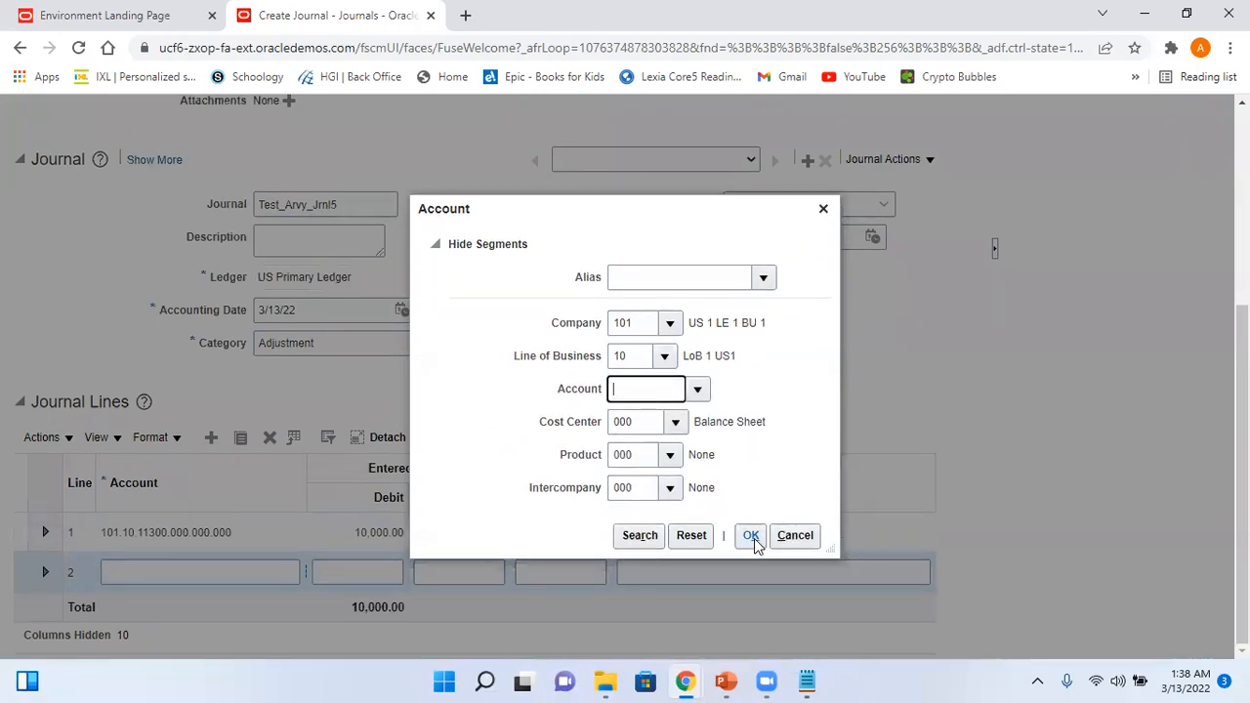
pyautogui.click(751, 536)
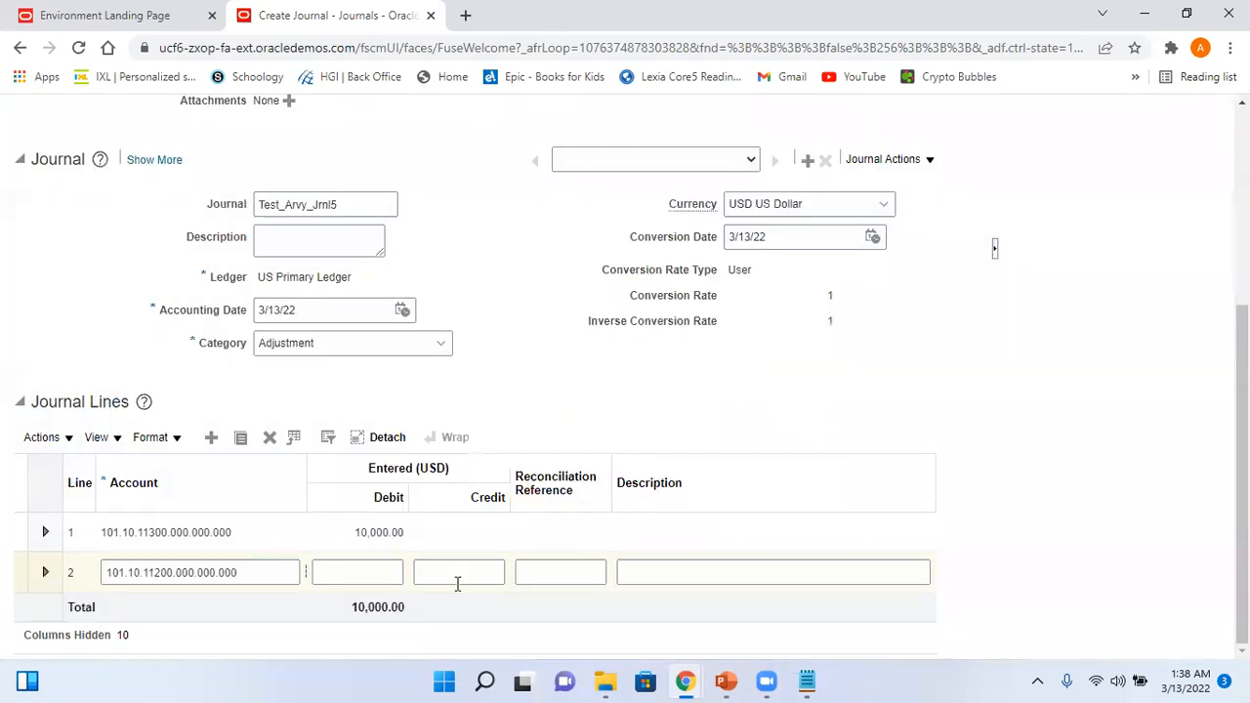
pyautogui.click(457, 572)
pyautogui.write('10000')
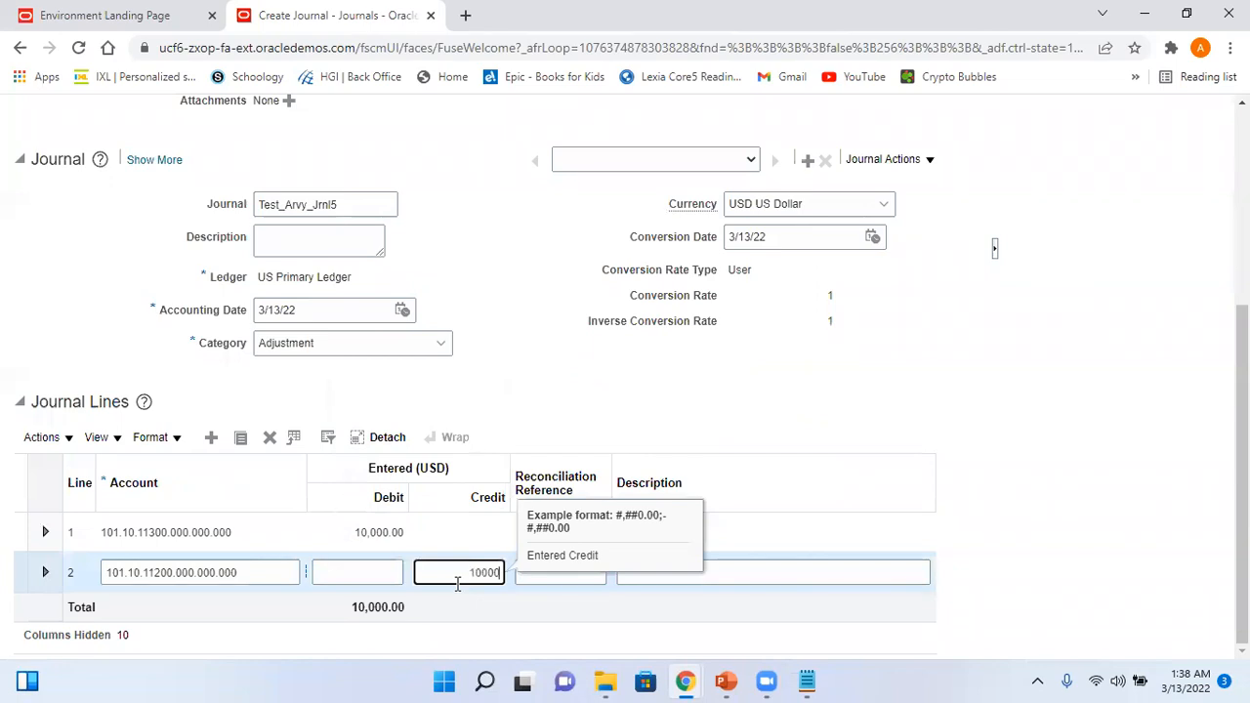
pyautogui.click(1130, 380)
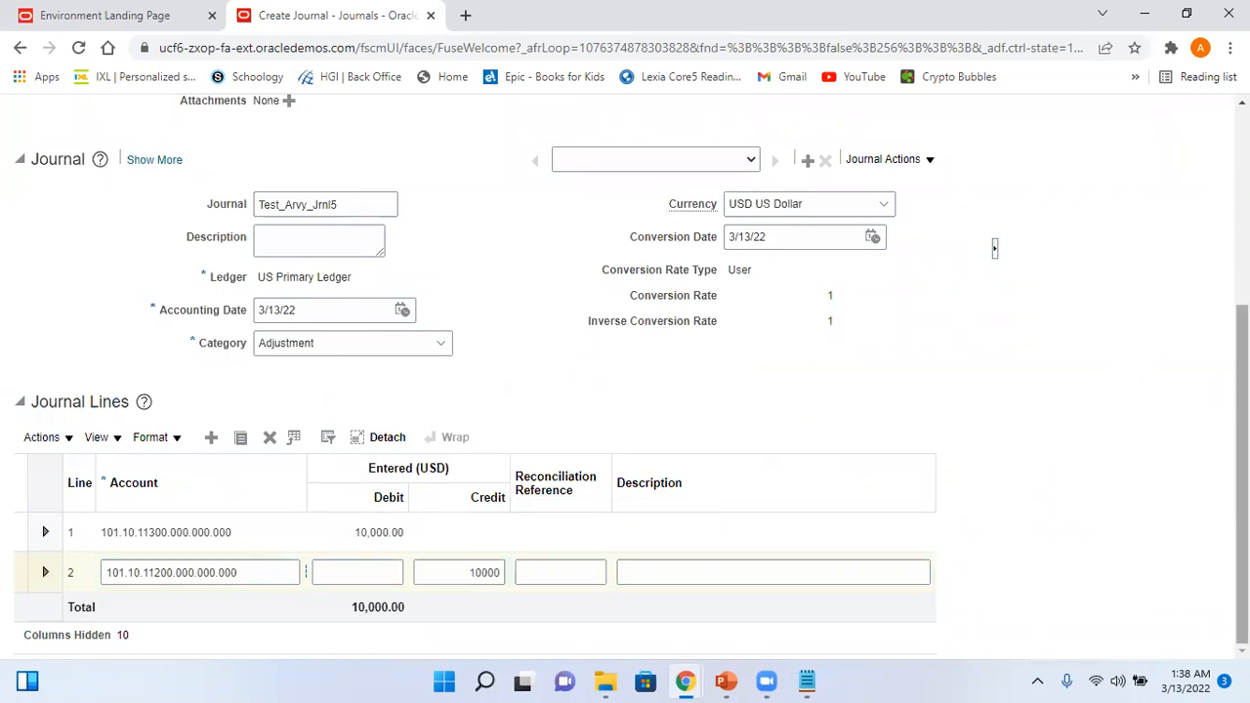
pyautogui.moveTo(1240, 390); pyautogui.dragTo(1241, 195)
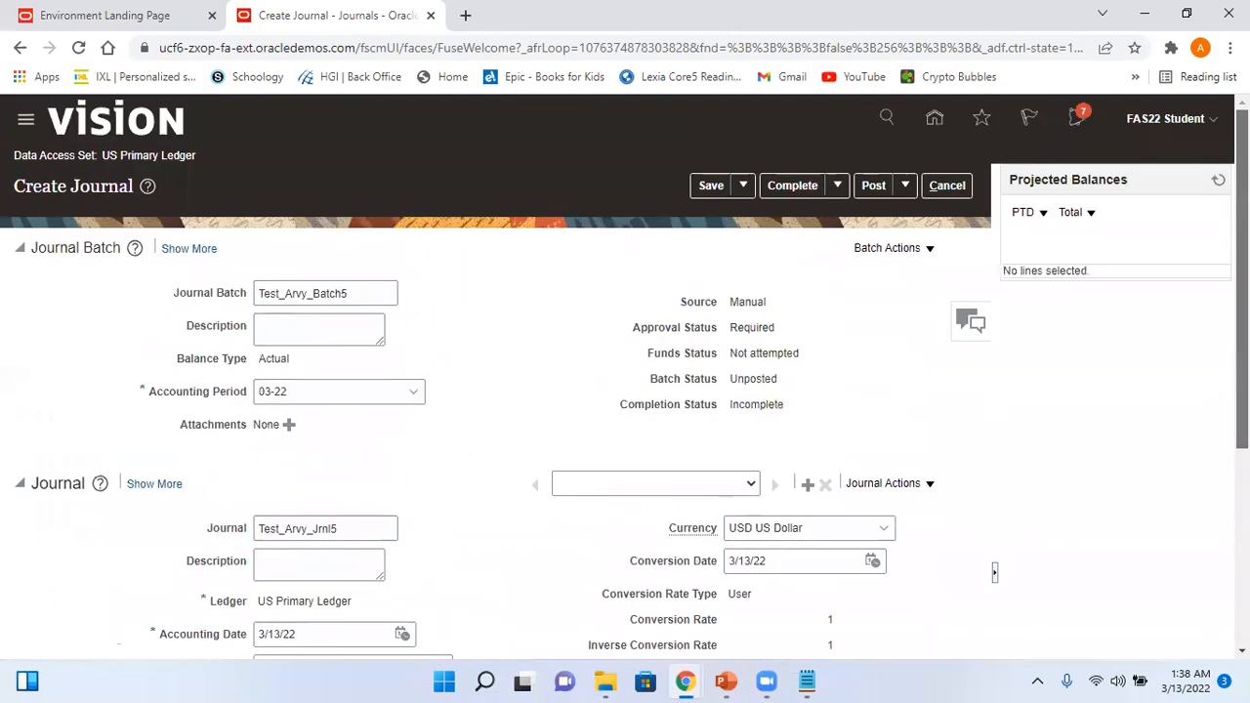
# - Save and post Test_Arvy_Batch5, acknowledge it was sent for approval, then sign out
pyautogui.click(712, 186)
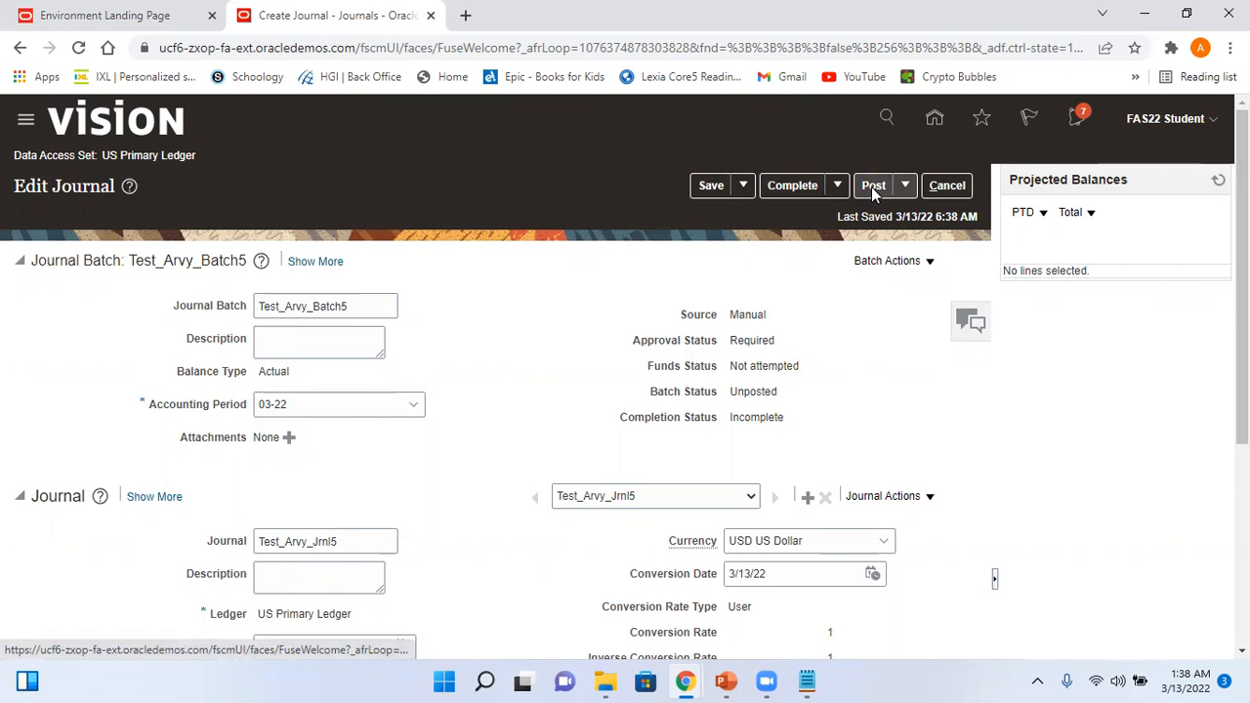
pyautogui.click(722, 186)
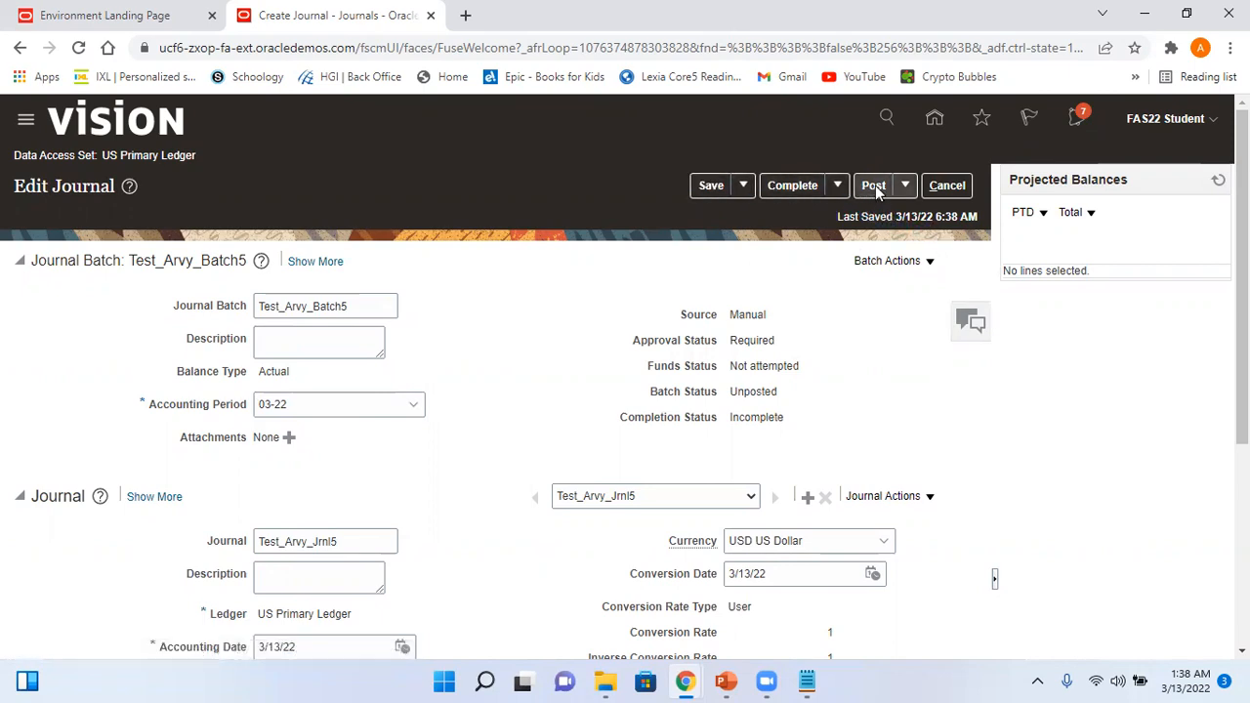
pyautogui.click(875, 186)
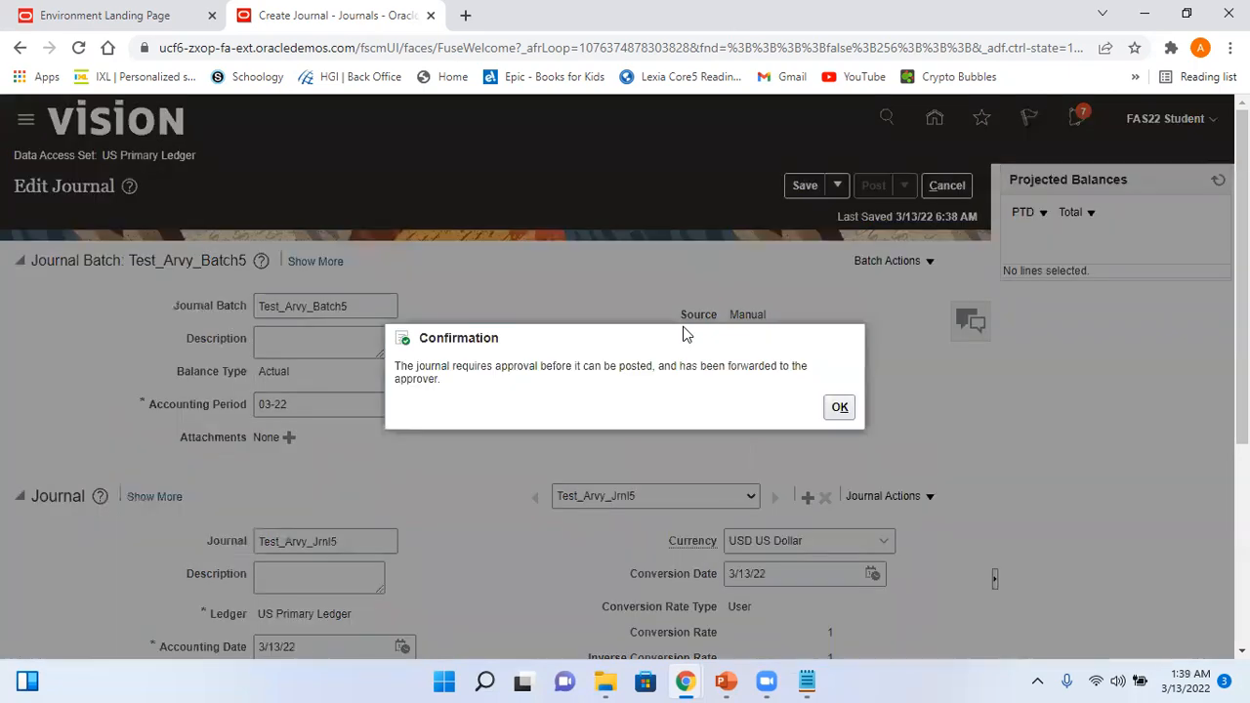
pyautogui.click(840, 408)
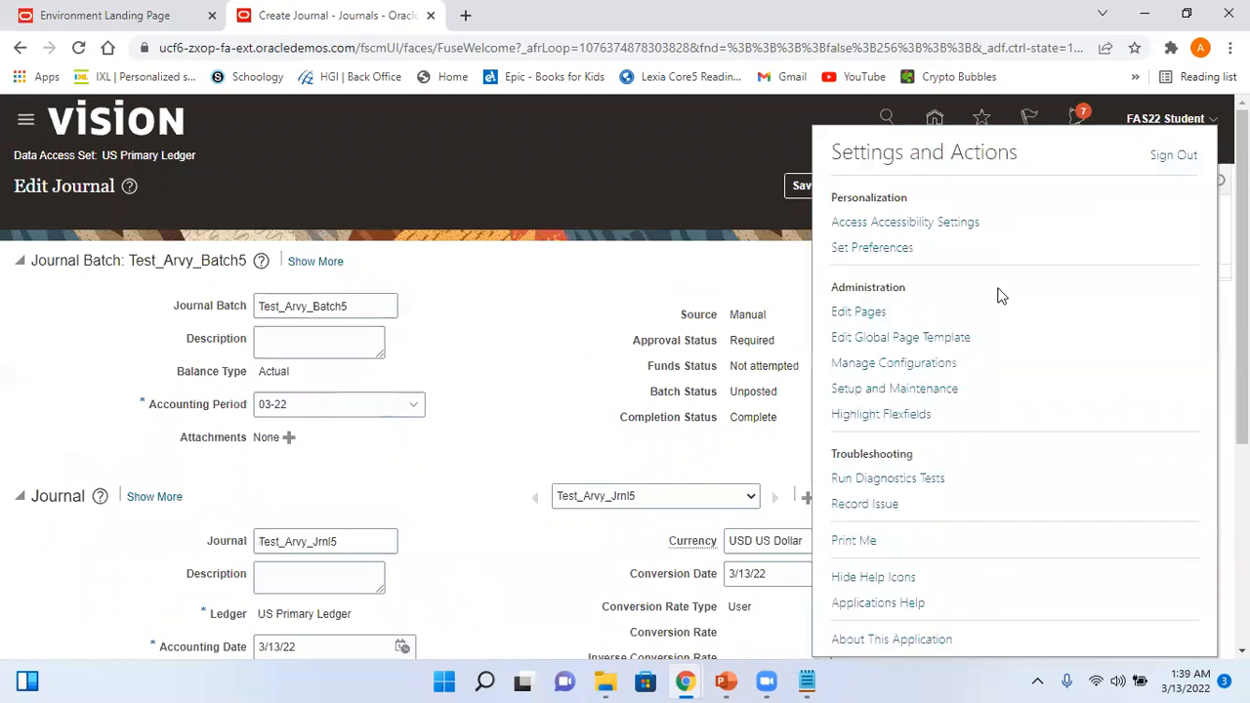
pyautogui.click(1173, 156)
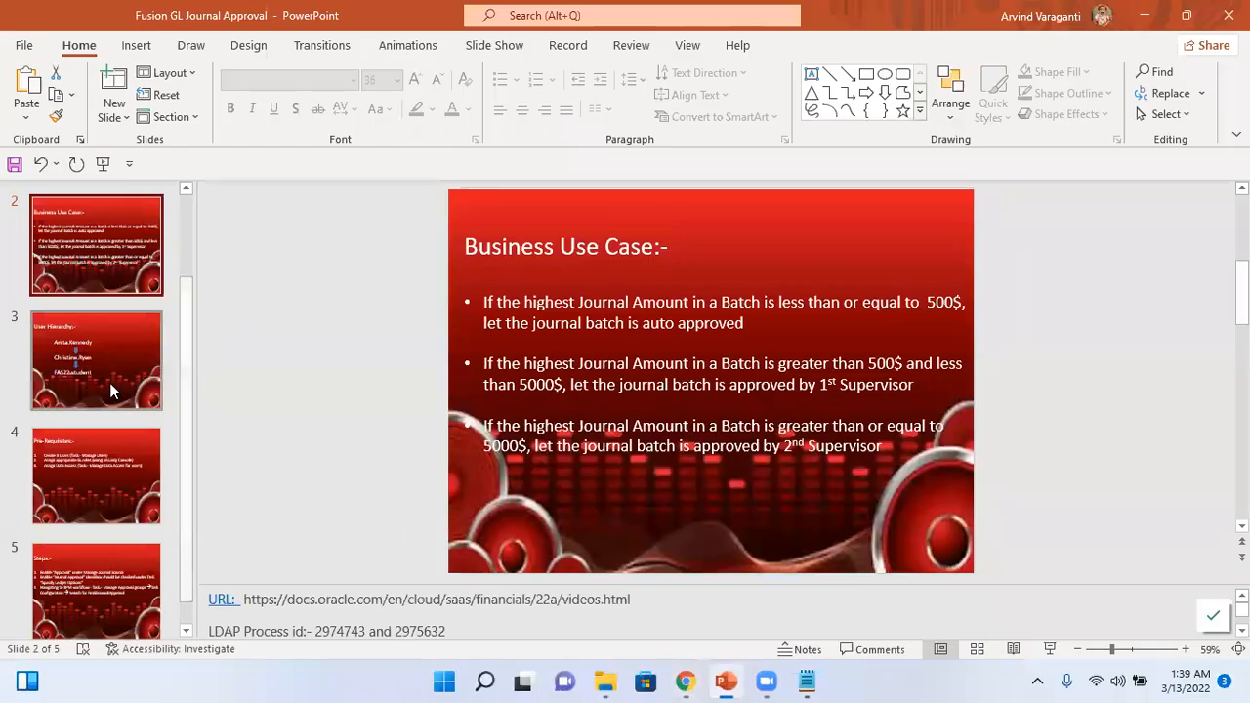
pyautogui.click(111, 390)
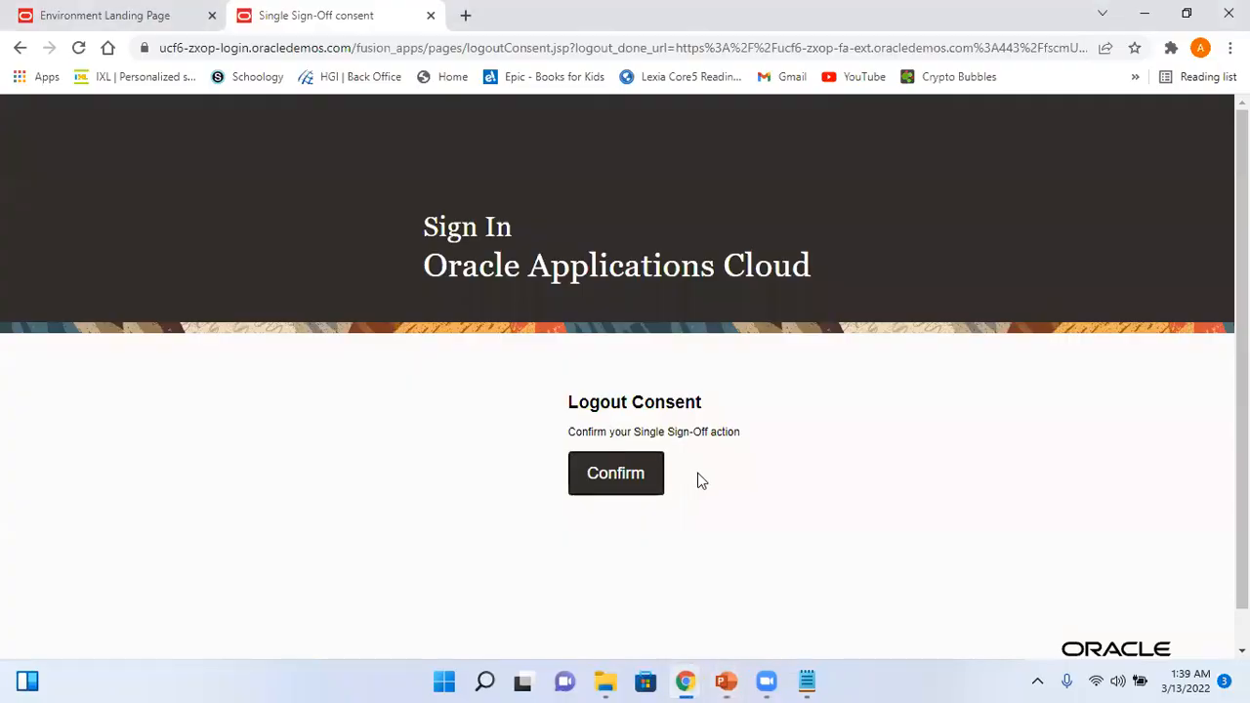
# - Confirm sign-out and sign in as the first approver using the saved login
pyautogui.click(631, 485)
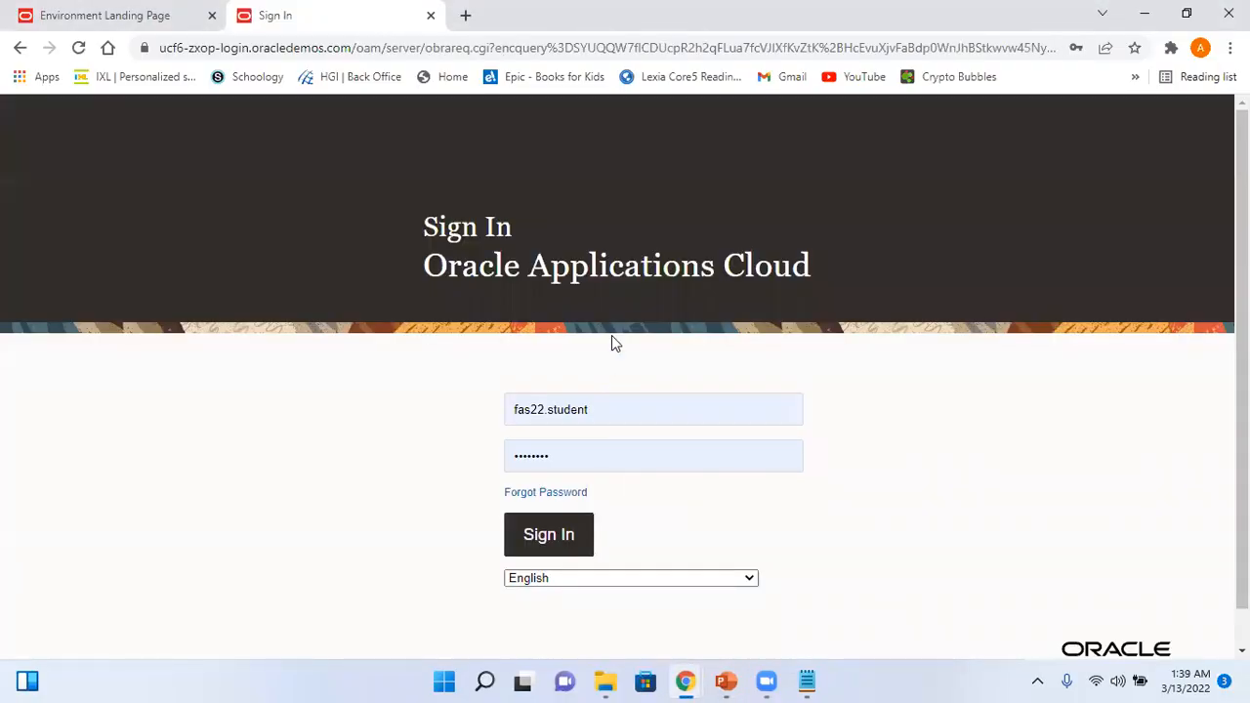
pyautogui.click(602, 405)
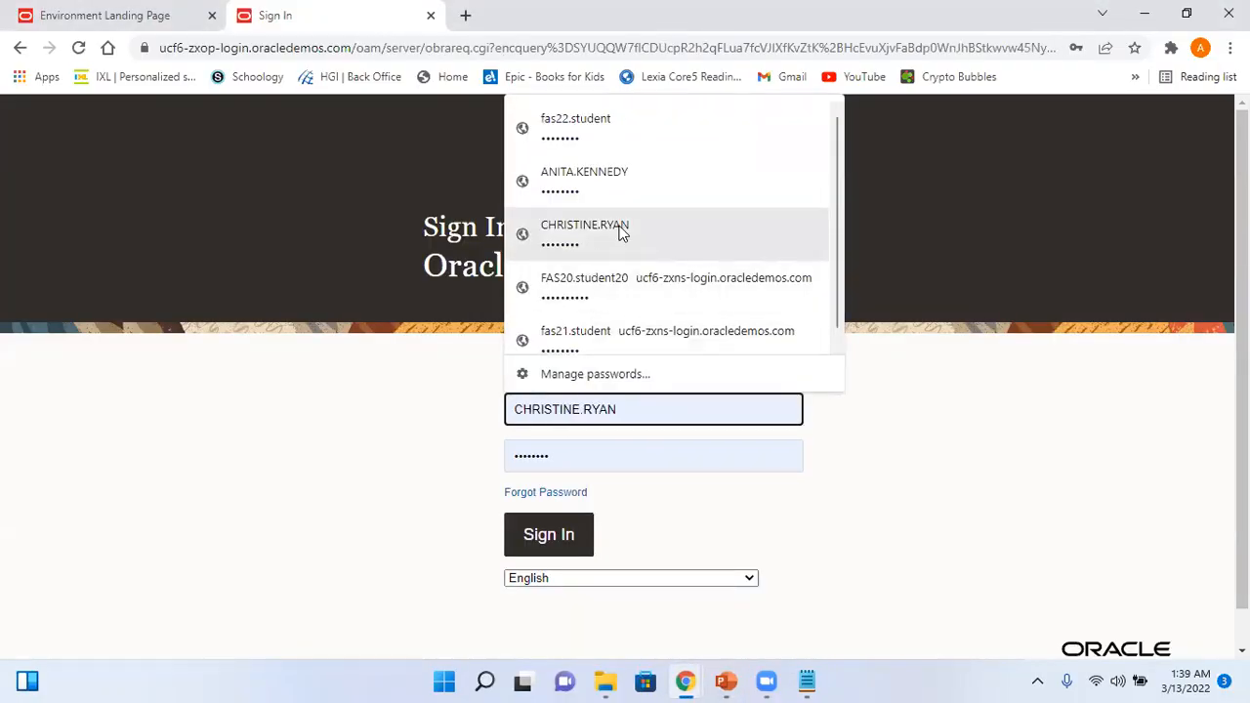
pyautogui.click(619, 231)
pyautogui.click(573, 528)
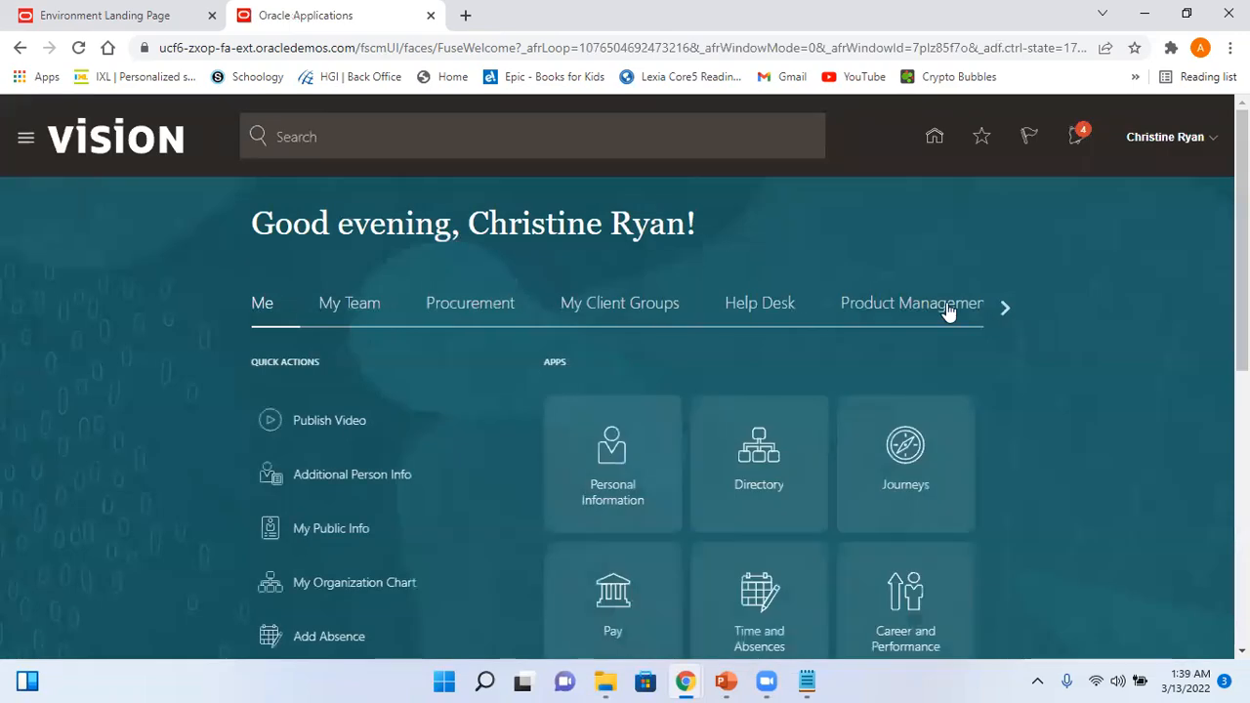
# - Approve the Test_Arvy_Batch5 request from Notifications with the comment 'Approved'
pyautogui.click(1080, 140)
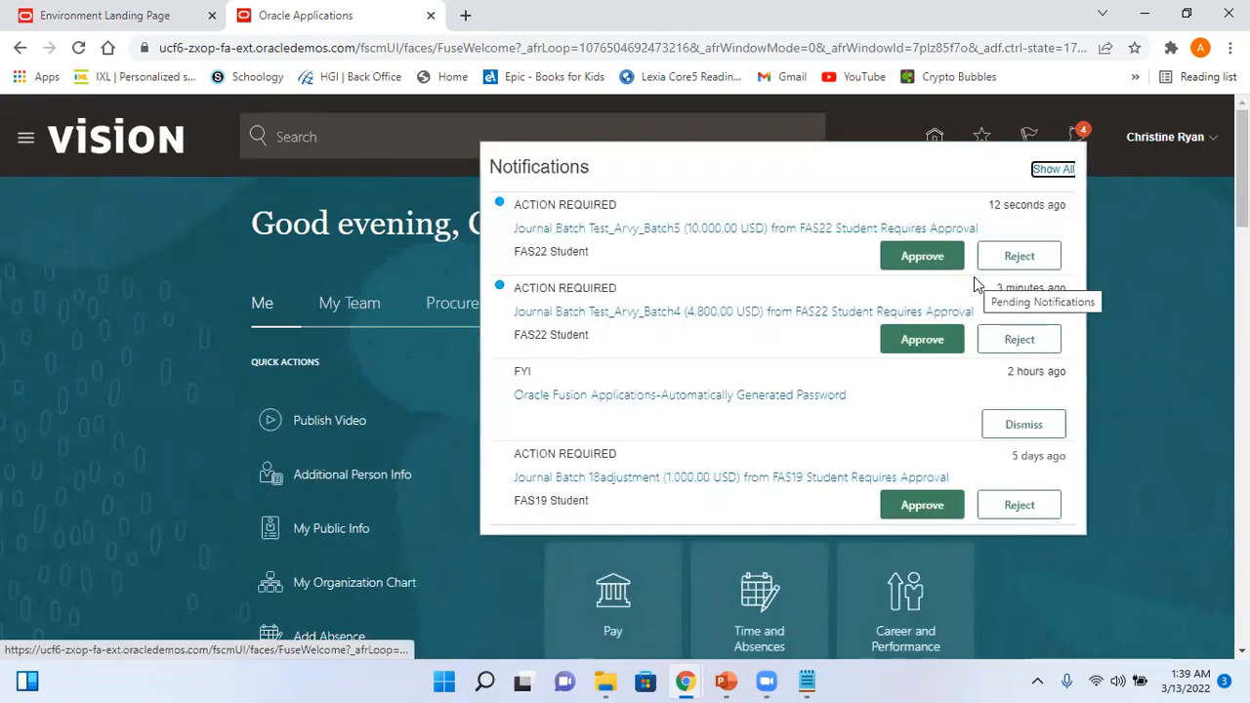
pyautogui.click(761, 228)
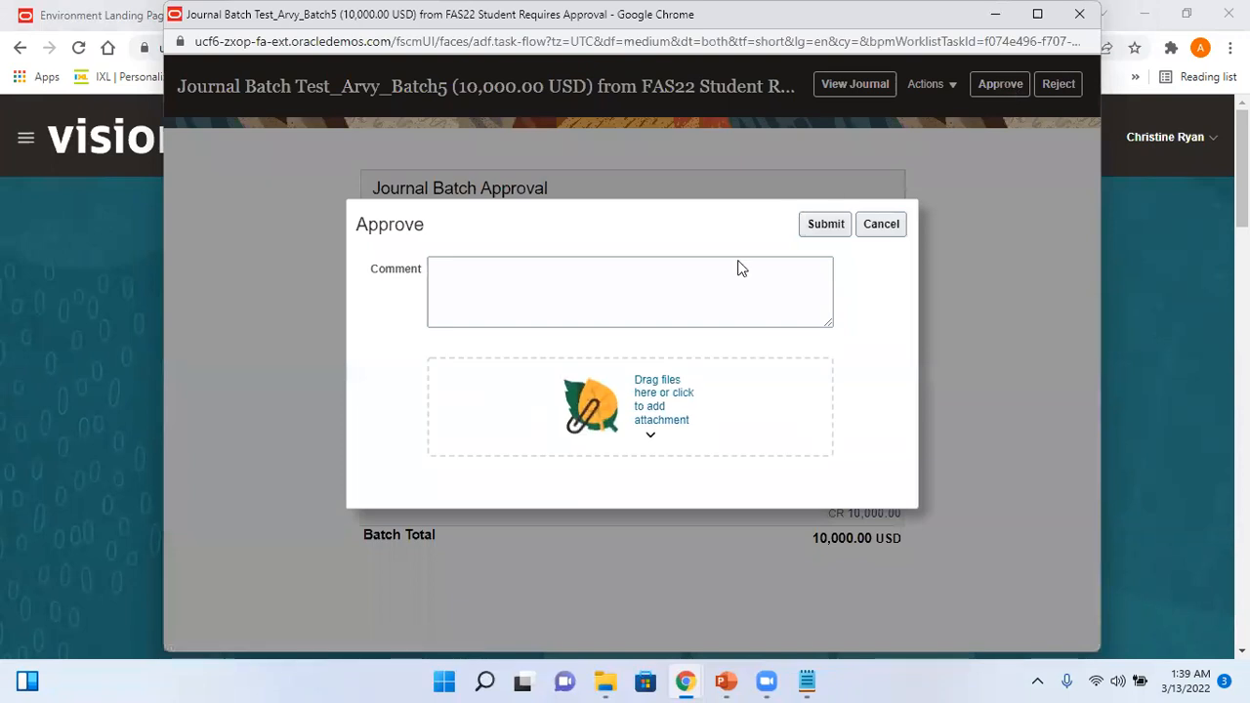
pyautogui.click(693, 296)
pyautogui.write('Approved')
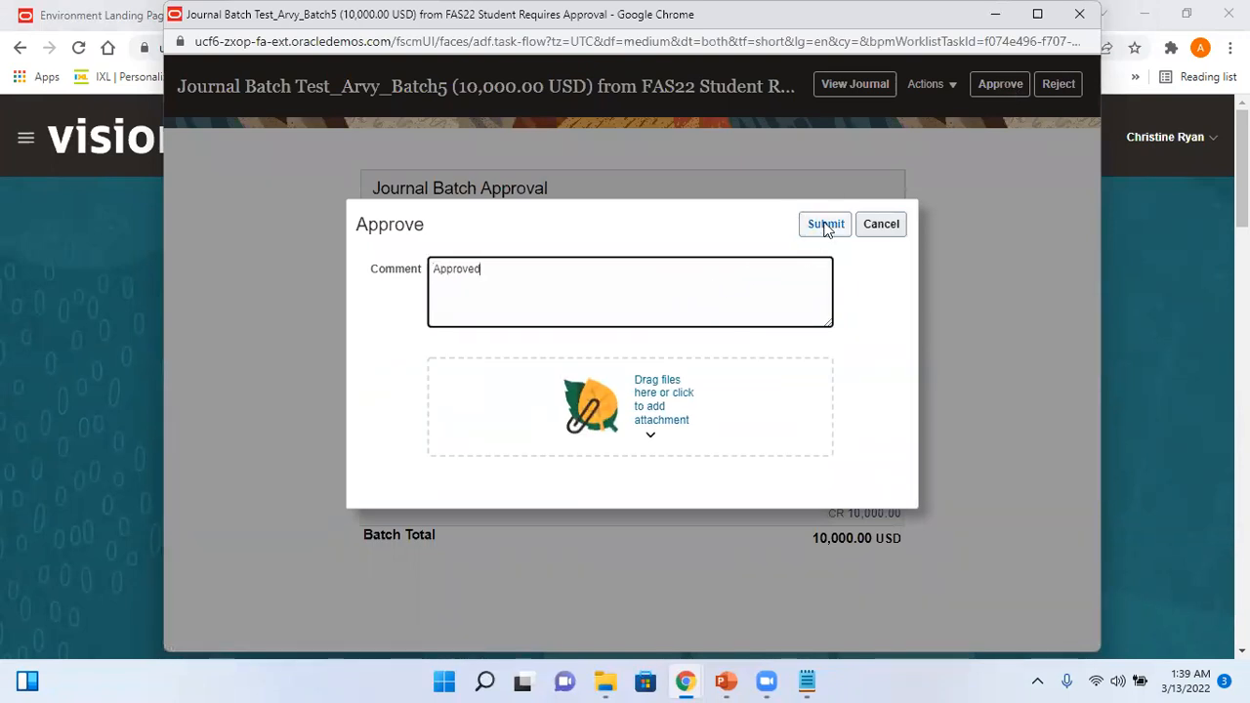
pyautogui.click(825, 224)
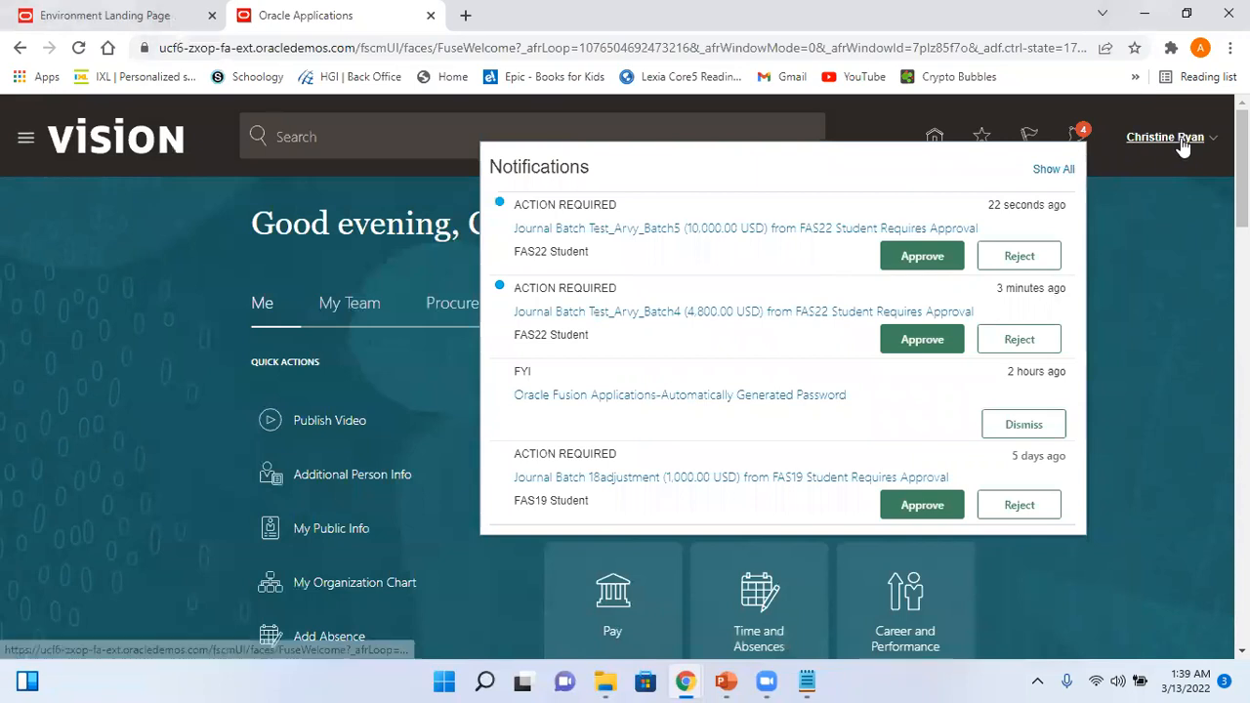
pyautogui.click(1183, 142)
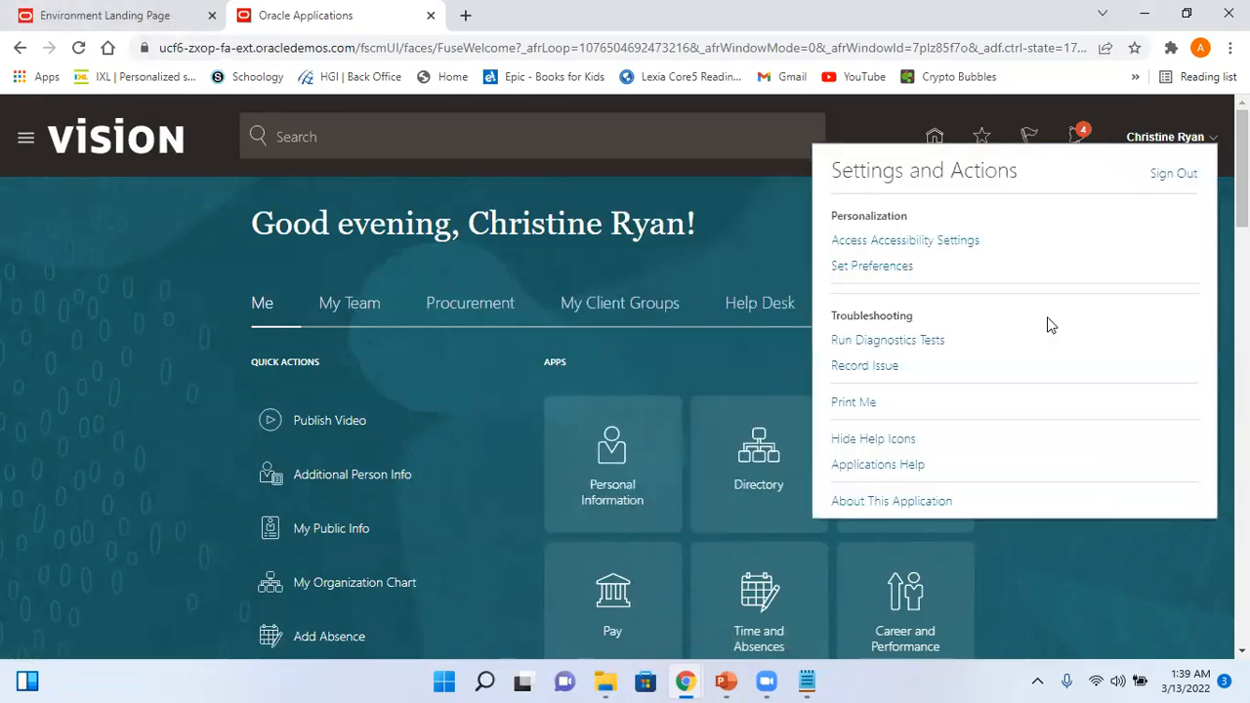
# - Log out the first approver and log in as the CFO via ERP and SCM Cloud Login
pyautogui.click(1181, 175)
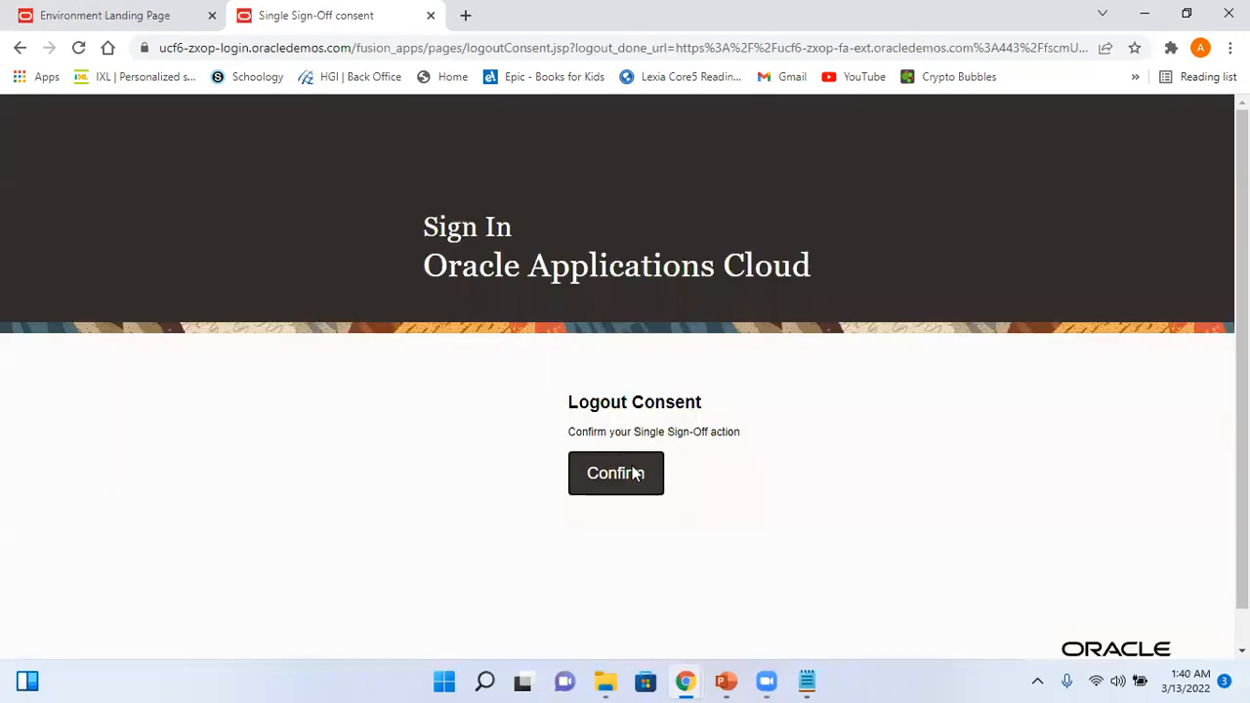
pyautogui.click(632, 473)
pyautogui.click(602, 414)
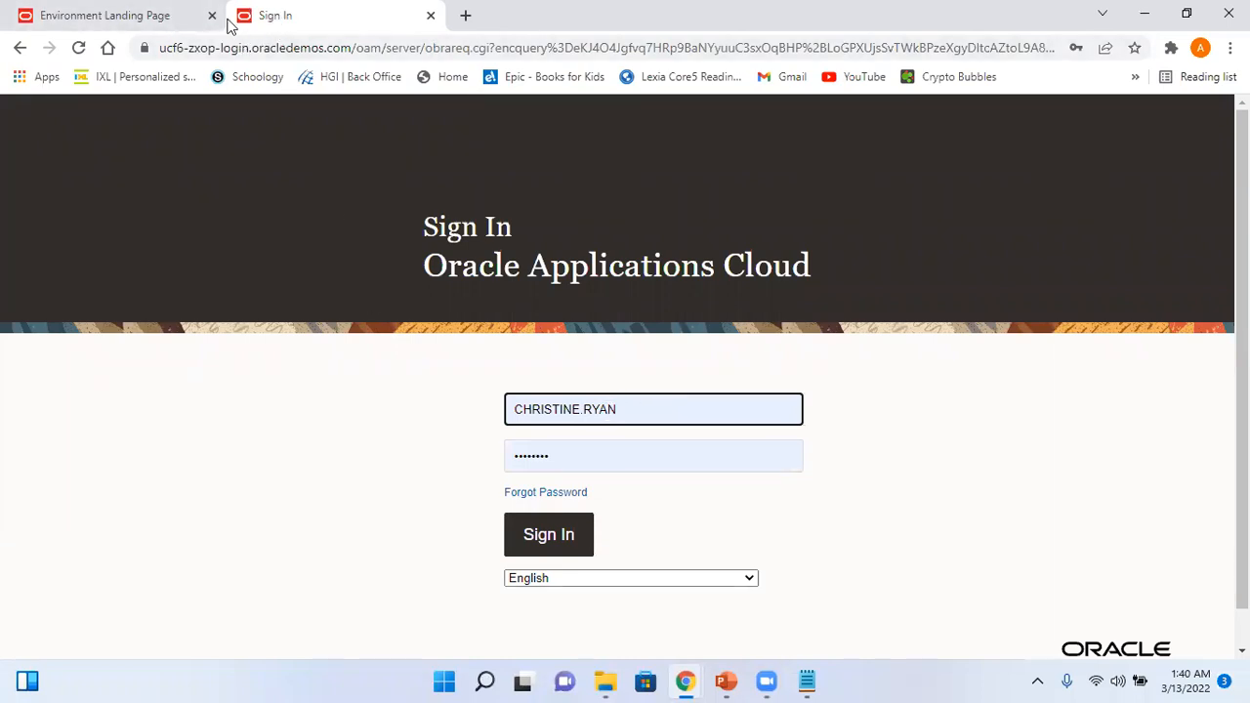
pyautogui.click(170, 17)
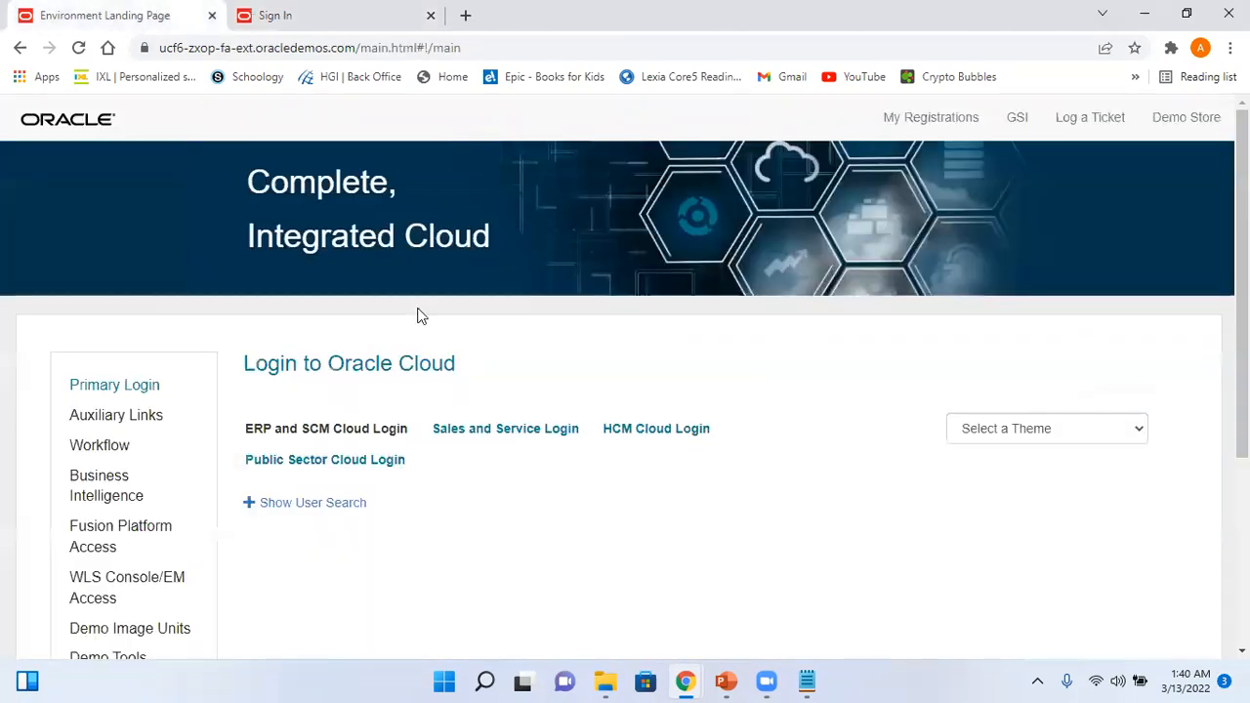
pyautogui.click(386, 429)
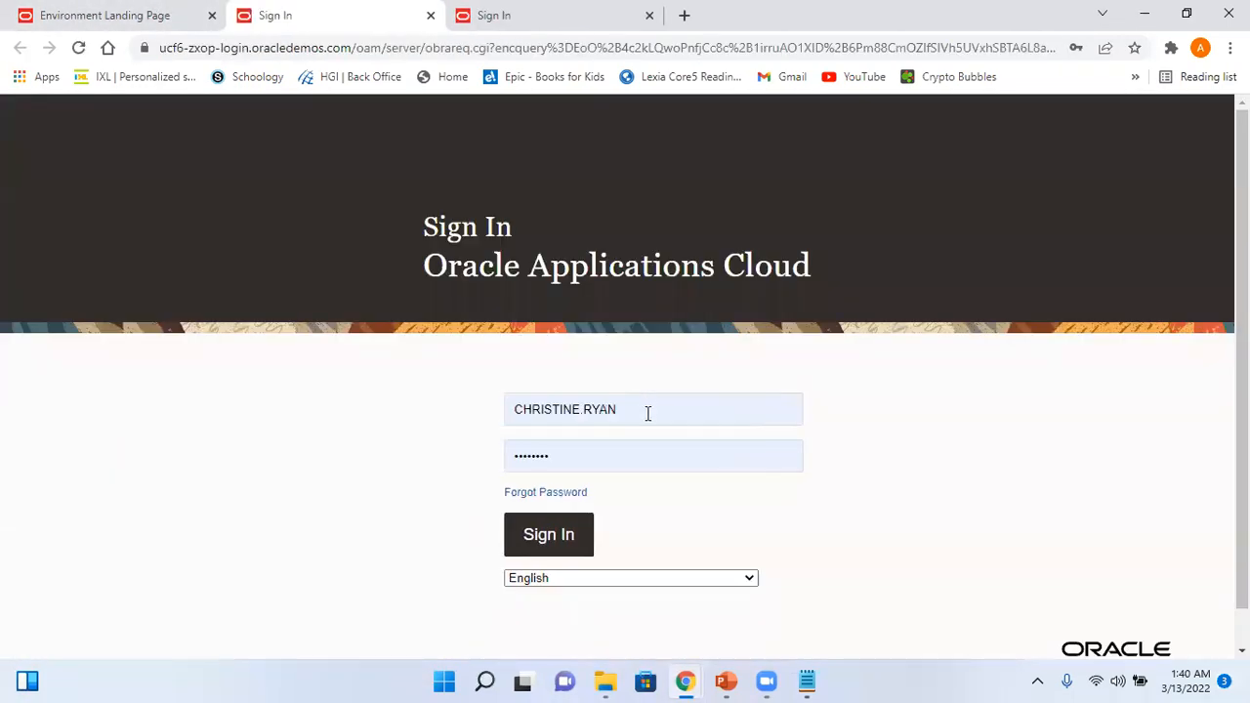
pyautogui.click(648, 413)
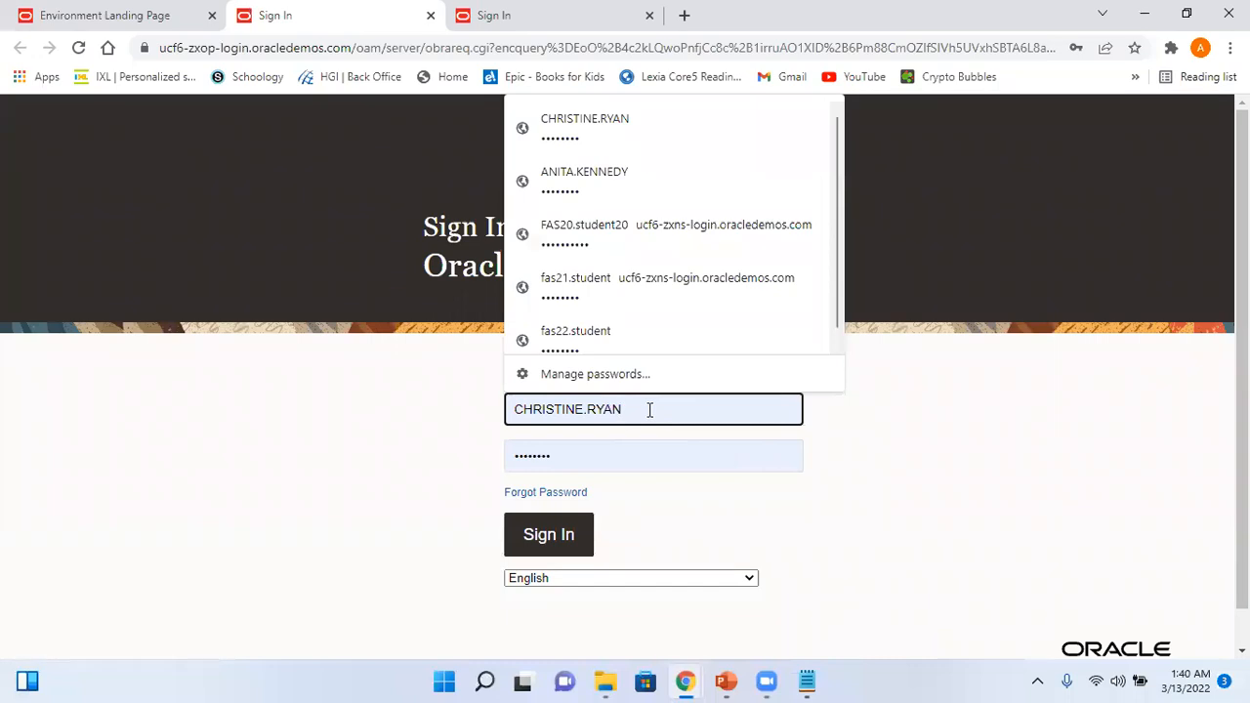
pyautogui.click(625, 182)
pyautogui.click(567, 534)
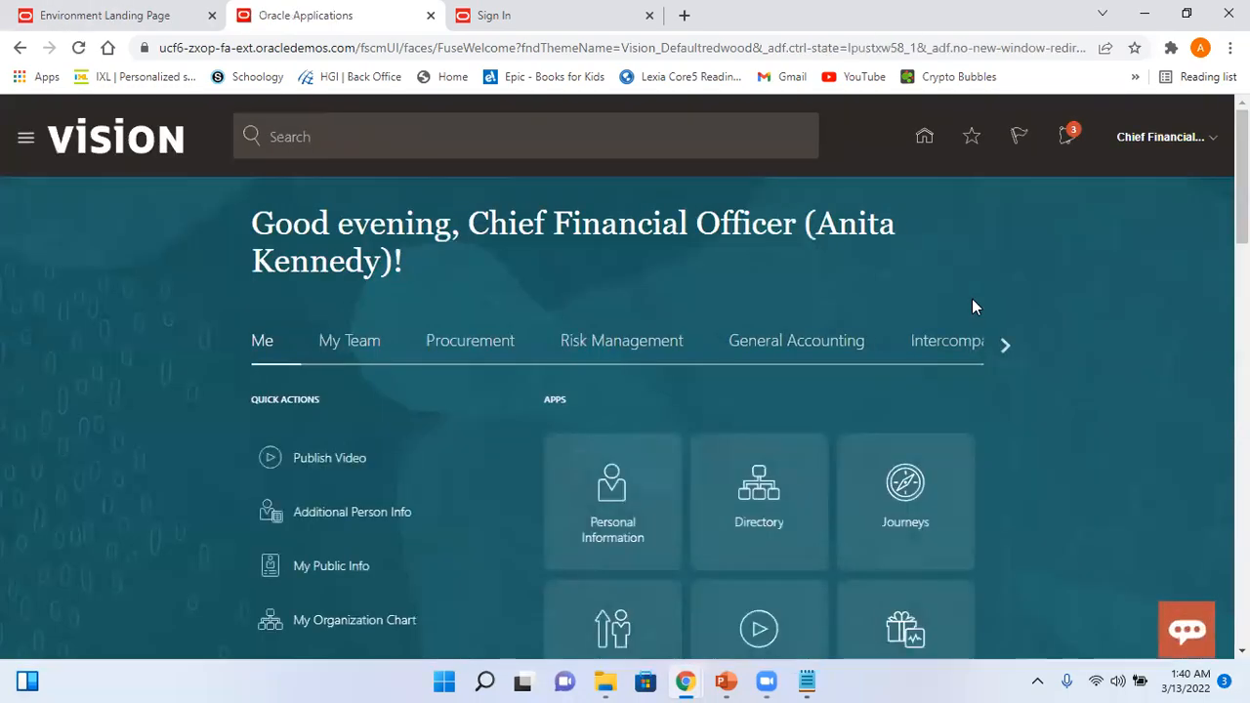
# - Approve Test_Arvy_Batch5 as the CFO from Notifications with the comment 'Approved'
pyautogui.click(1070, 136)
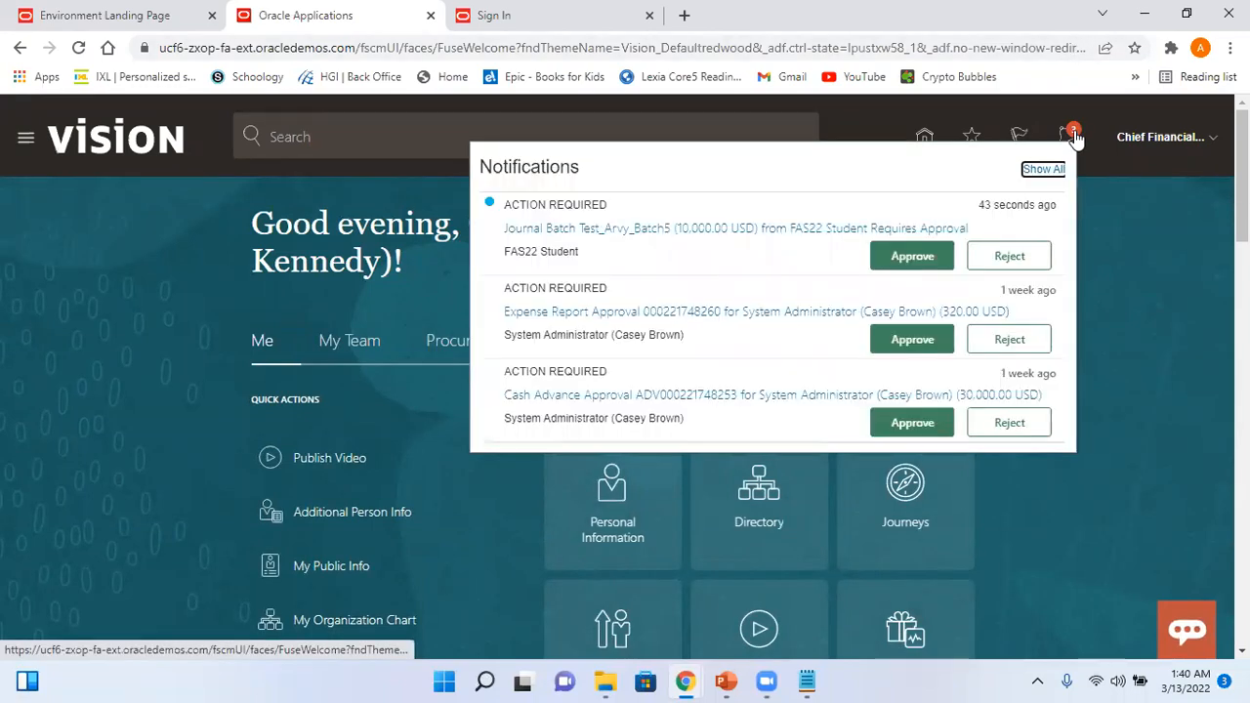
pyautogui.click(773, 228)
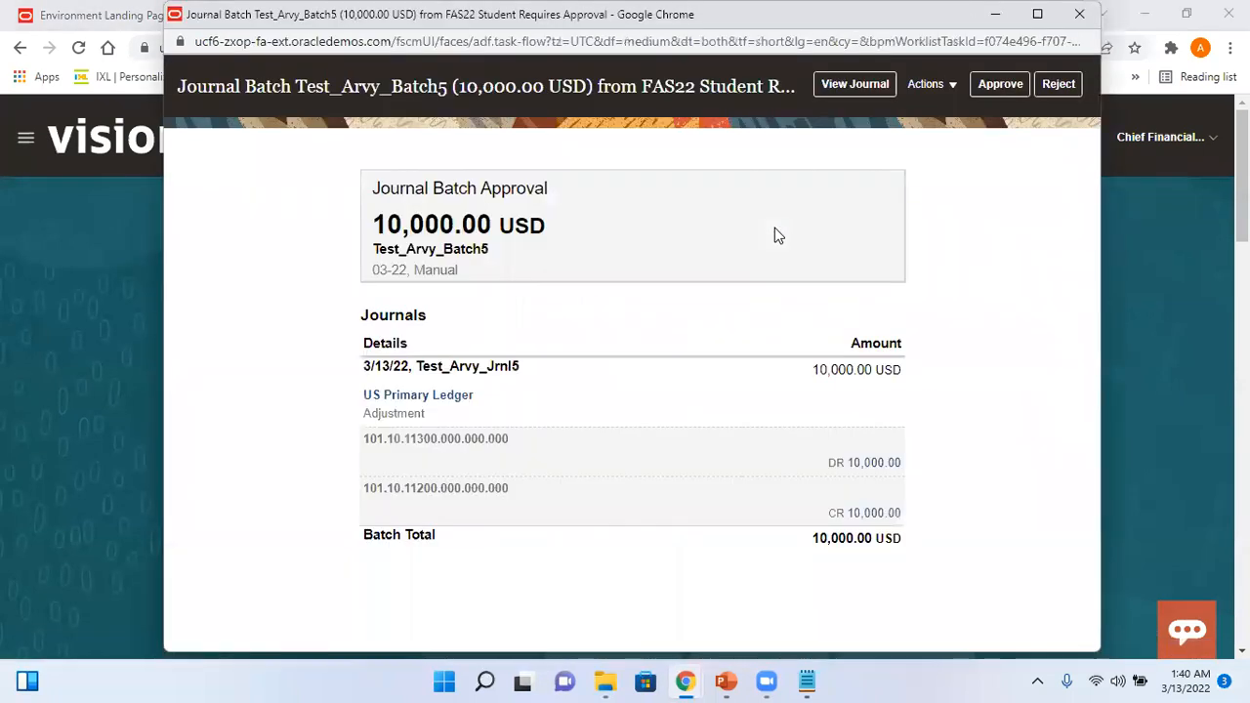
pyautogui.click(993, 88)
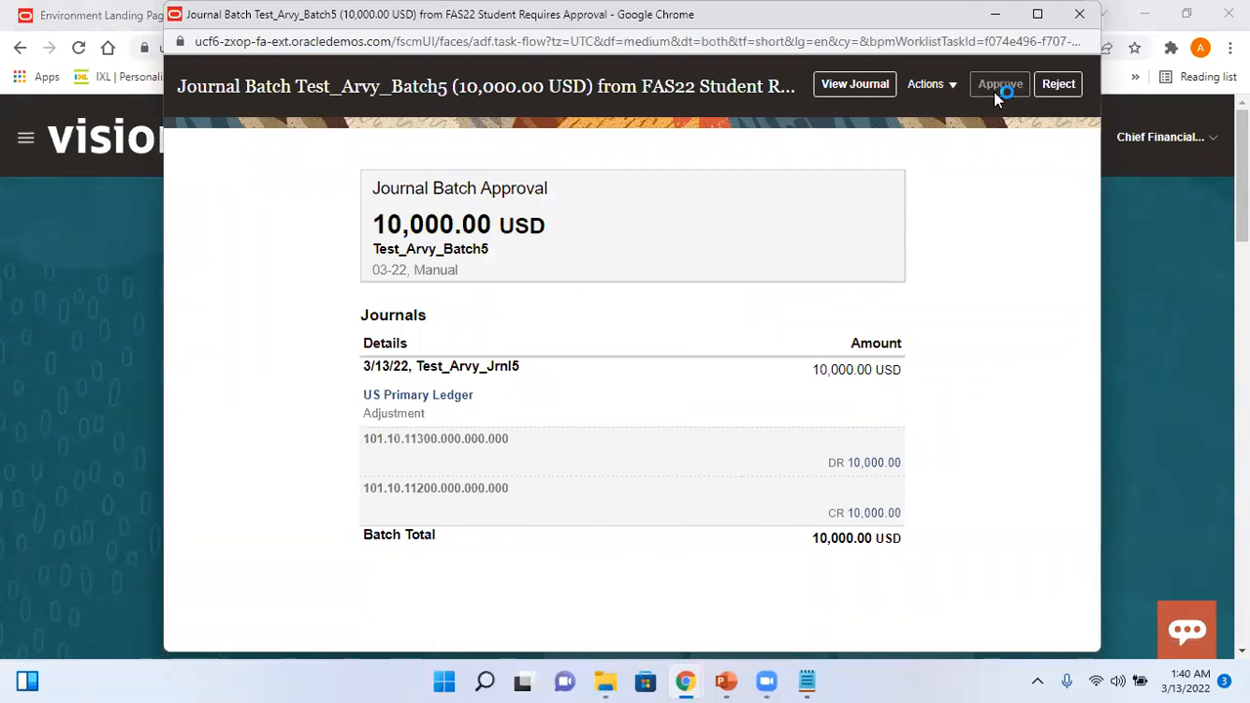
pyautogui.click(679, 275)
pyautogui.write('Approved')
pyautogui.click(825, 225)
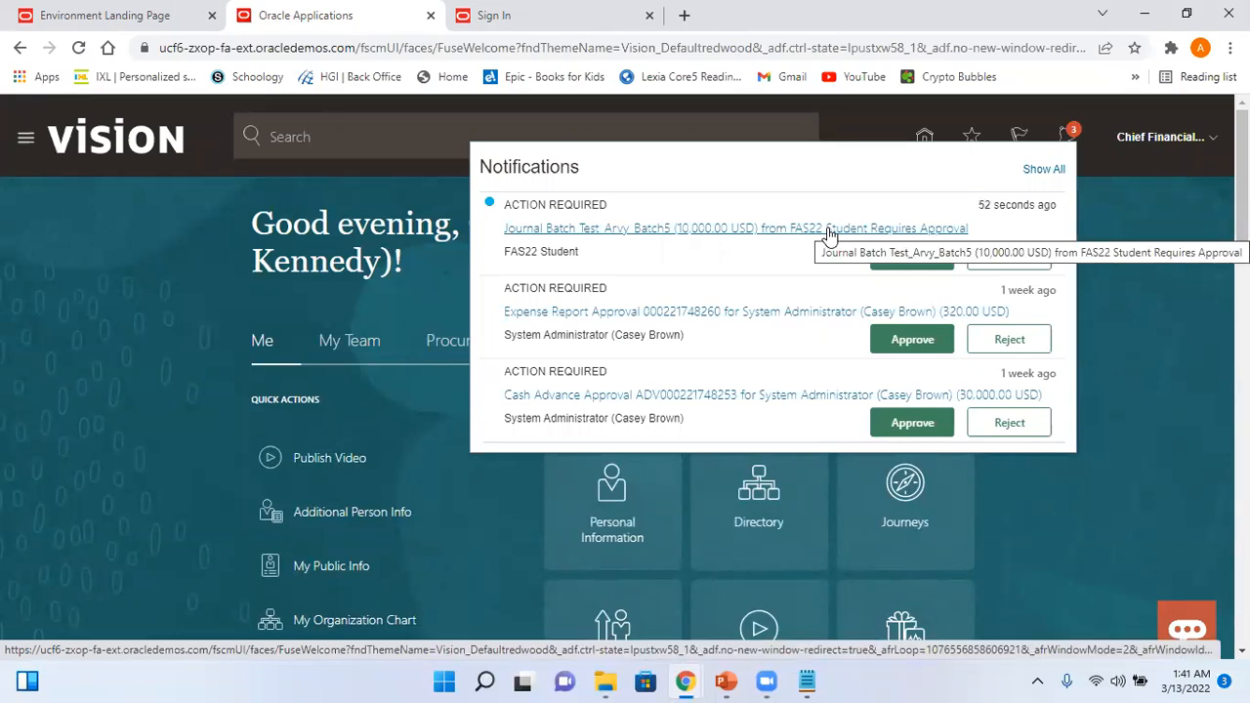
pyautogui.click(1169, 140)
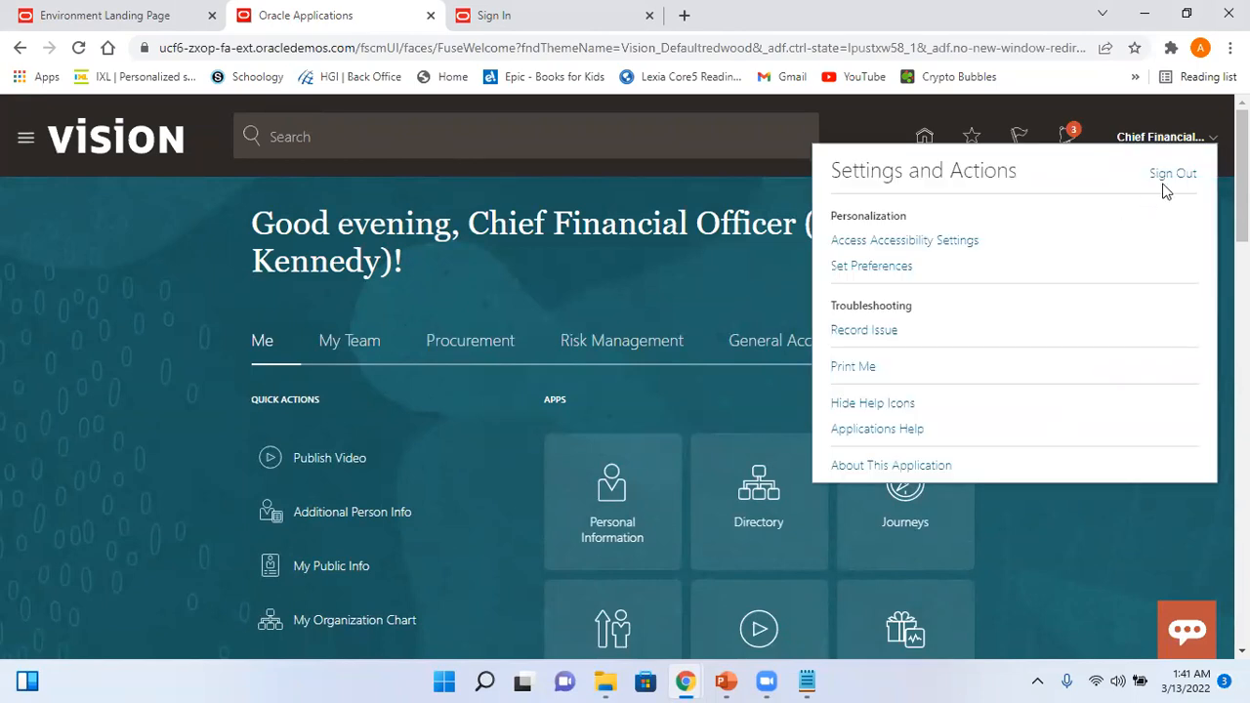
# - Sign out the CFO and sign in as the student user via ERP and SCM Cloud Login
pyautogui.click(1172, 176)
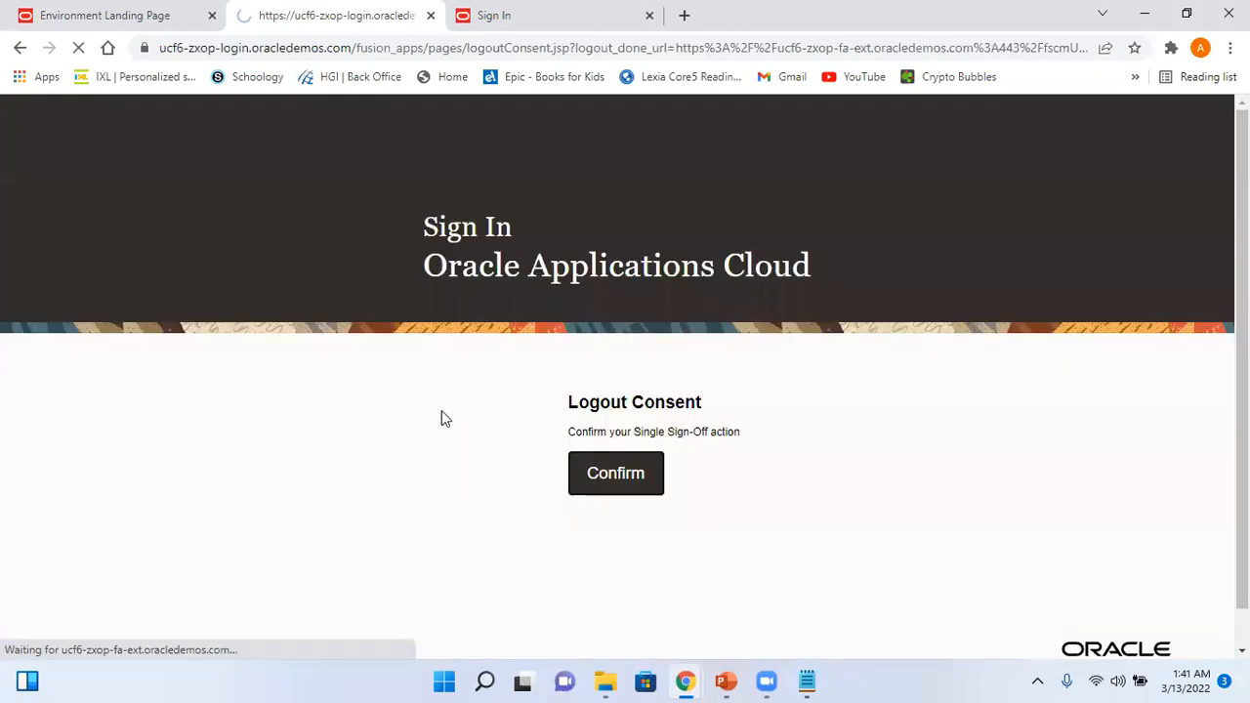
pyautogui.click(608, 476)
pyautogui.click(620, 402)
pyautogui.click(151, 24)
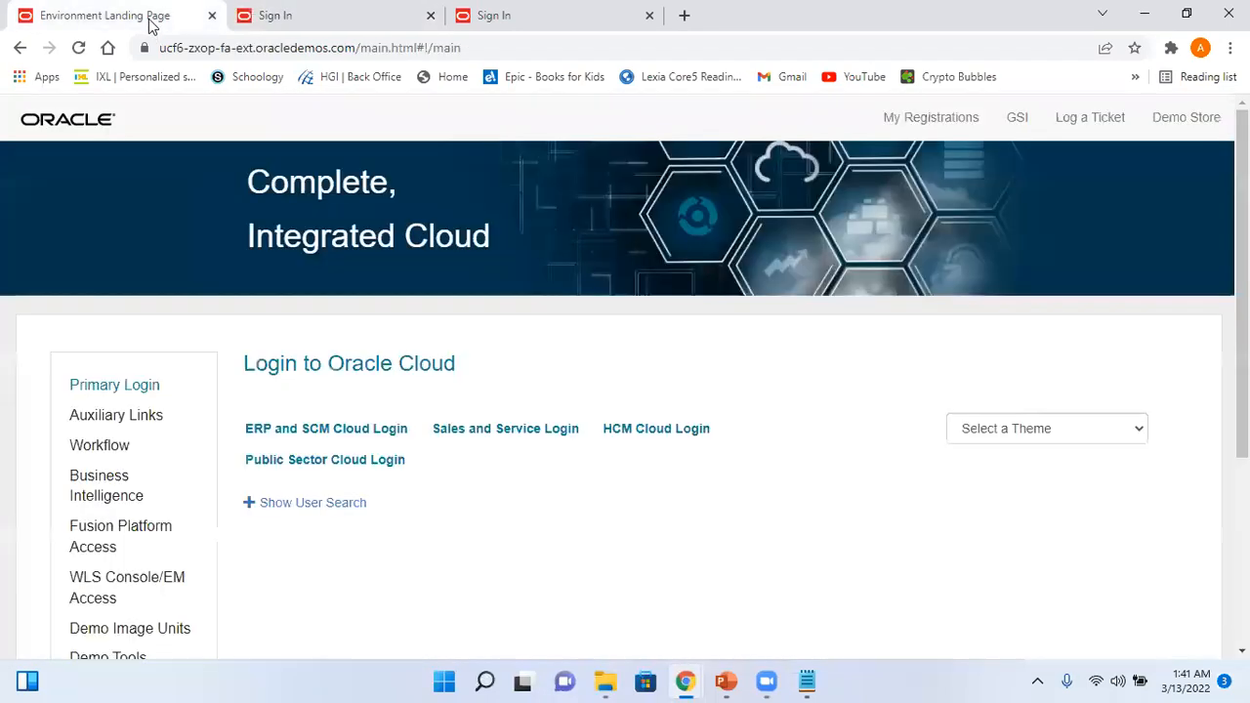
pyautogui.click(382, 428)
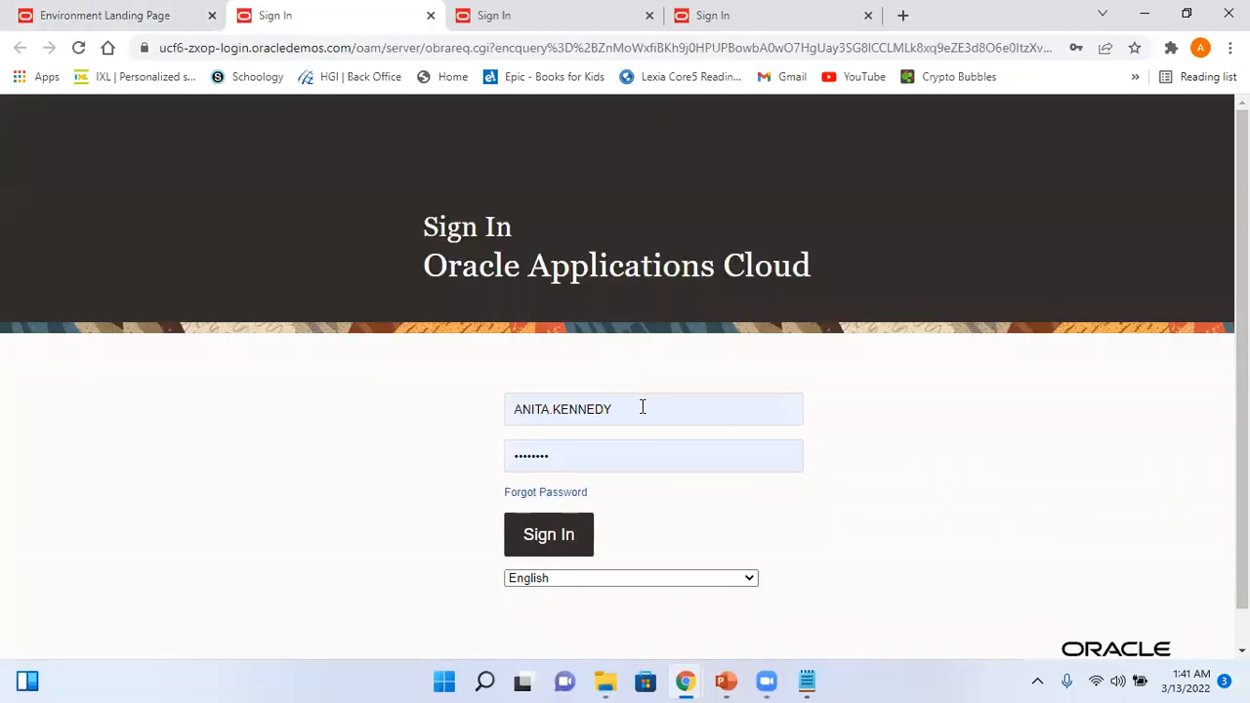
pyautogui.click(642, 407)
pyautogui.click(638, 335)
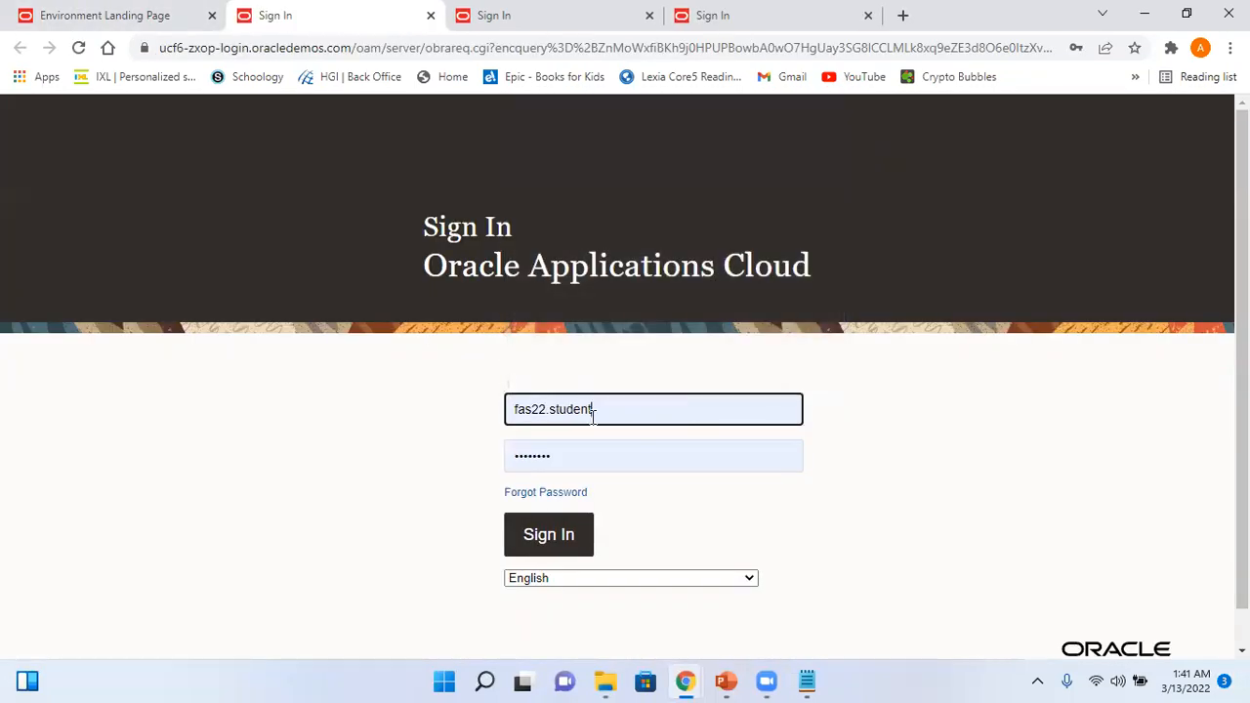
pyautogui.click(567, 538)
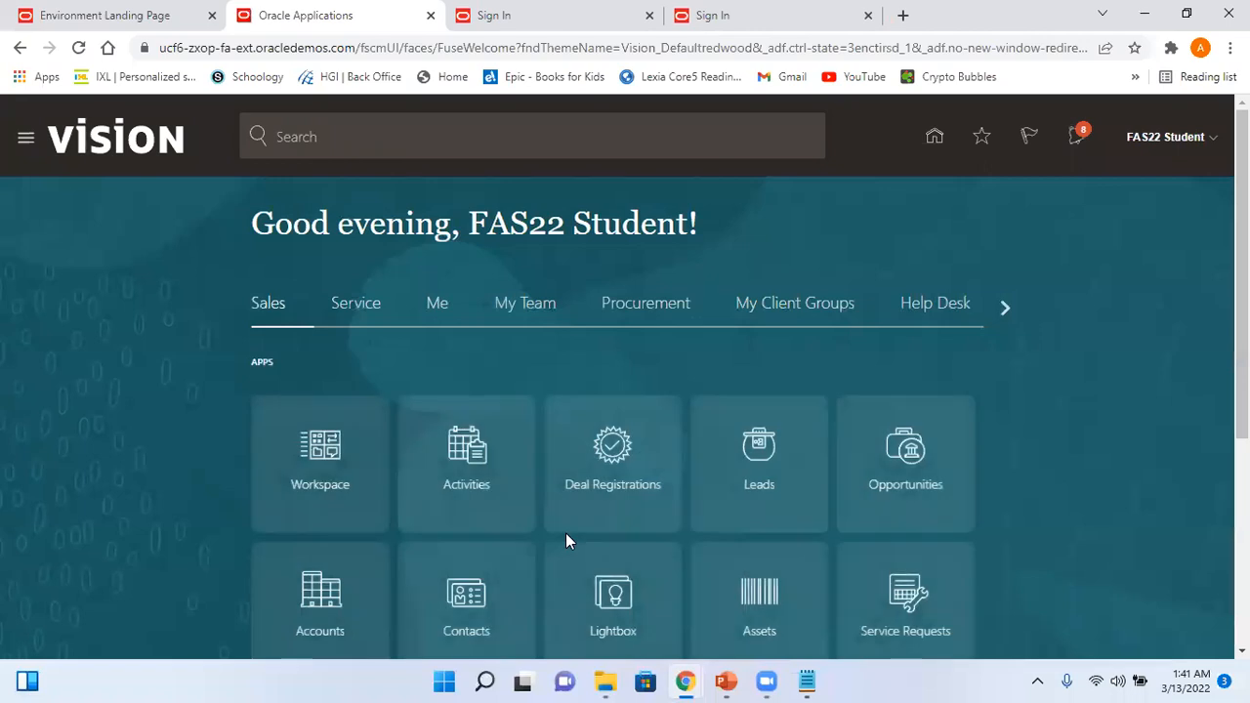
# - Check Test_Arvy_Batch5's two approvals and copy the journal name Test_Arvy_Jrnl5
pyautogui.click(1077, 137)
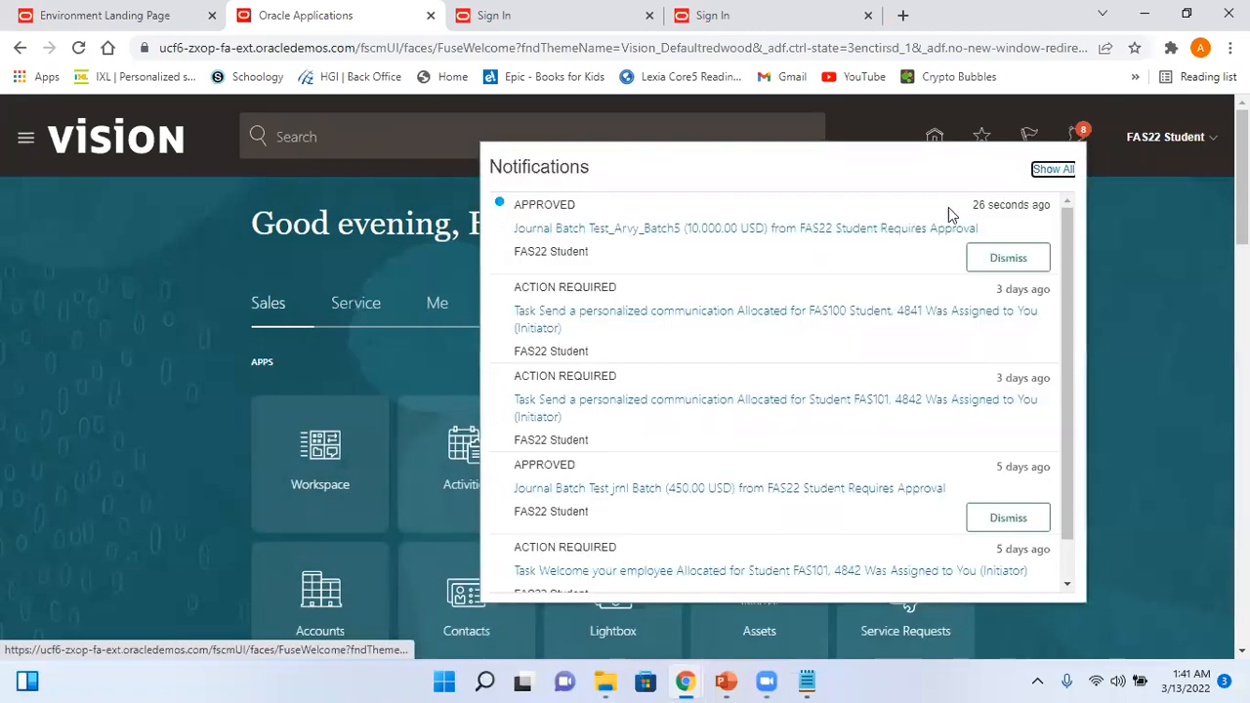
pyautogui.click(909, 224)
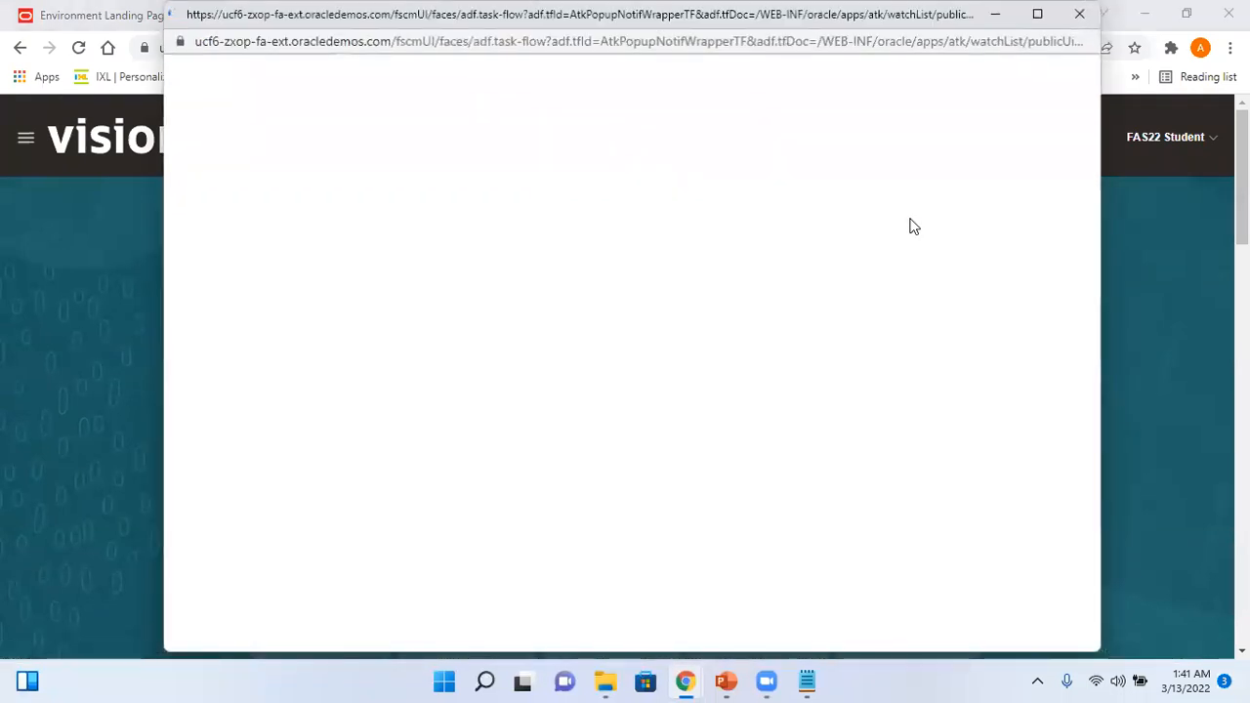
pyautogui.click(1030, 85)
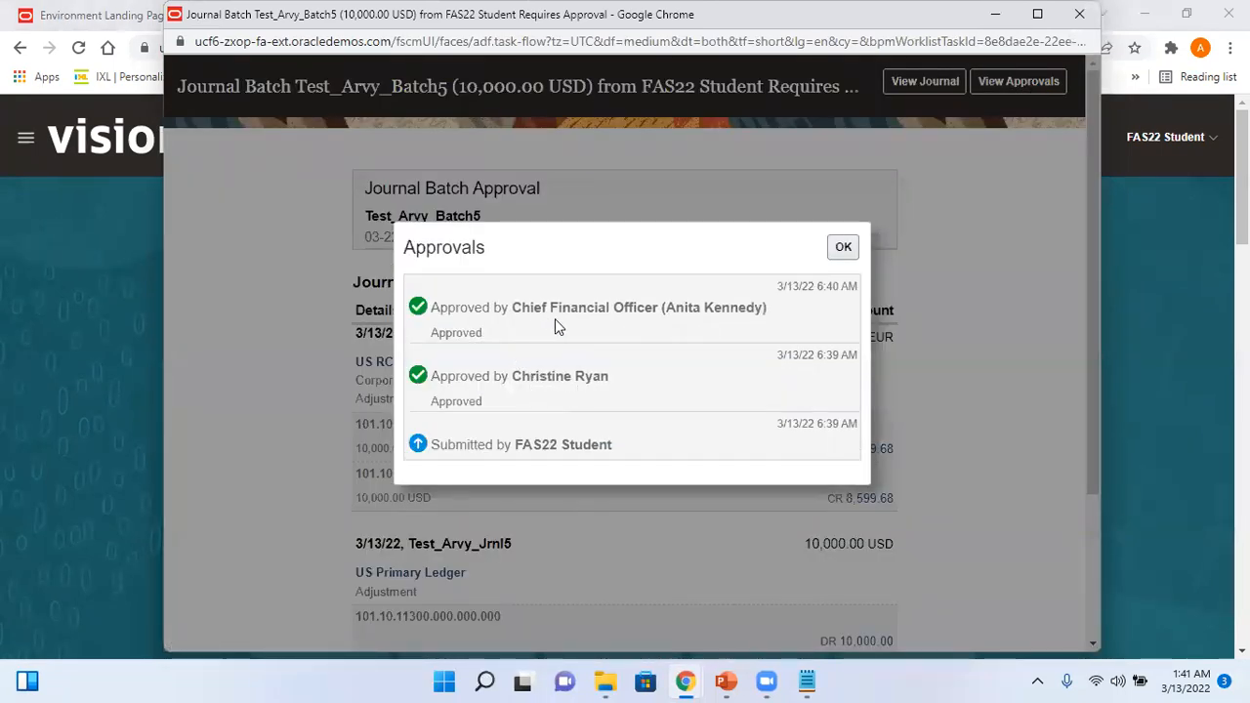
pyautogui.click(843, 247)
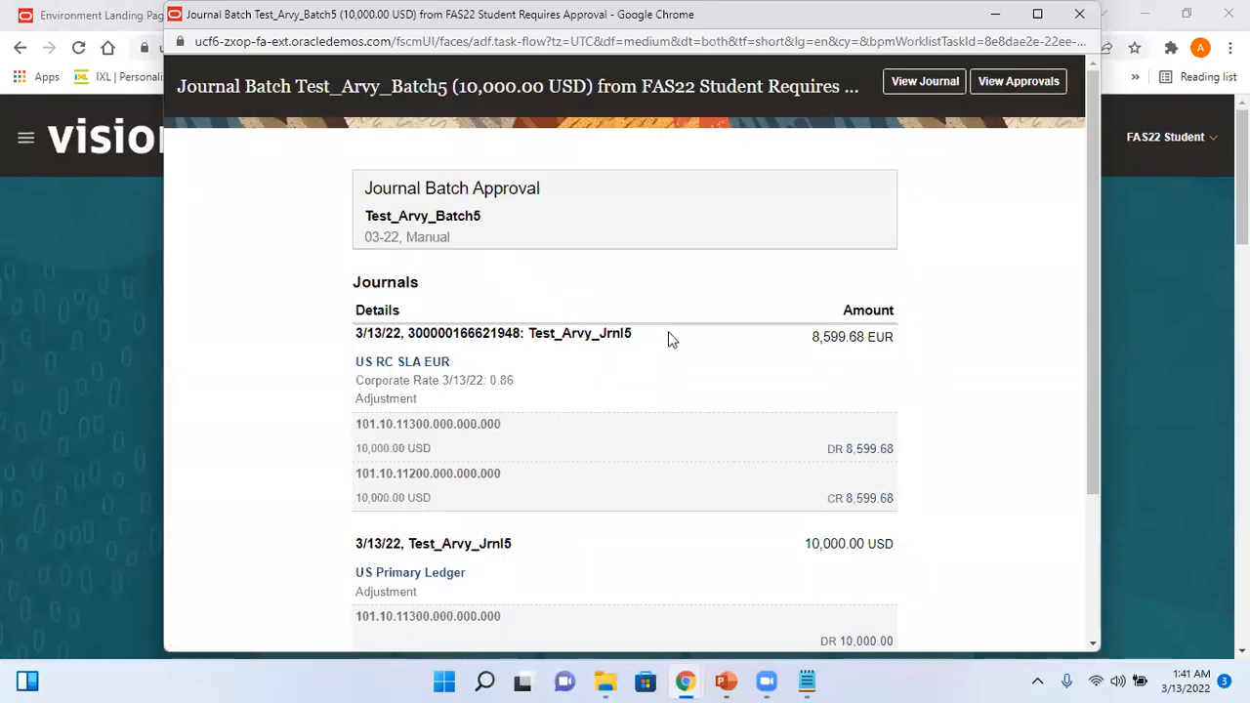
pyautogui.moveTo(633, 337); pyautogui.dragTo(528, 332)
pyautogui.hotkey('ctrl', 'c')
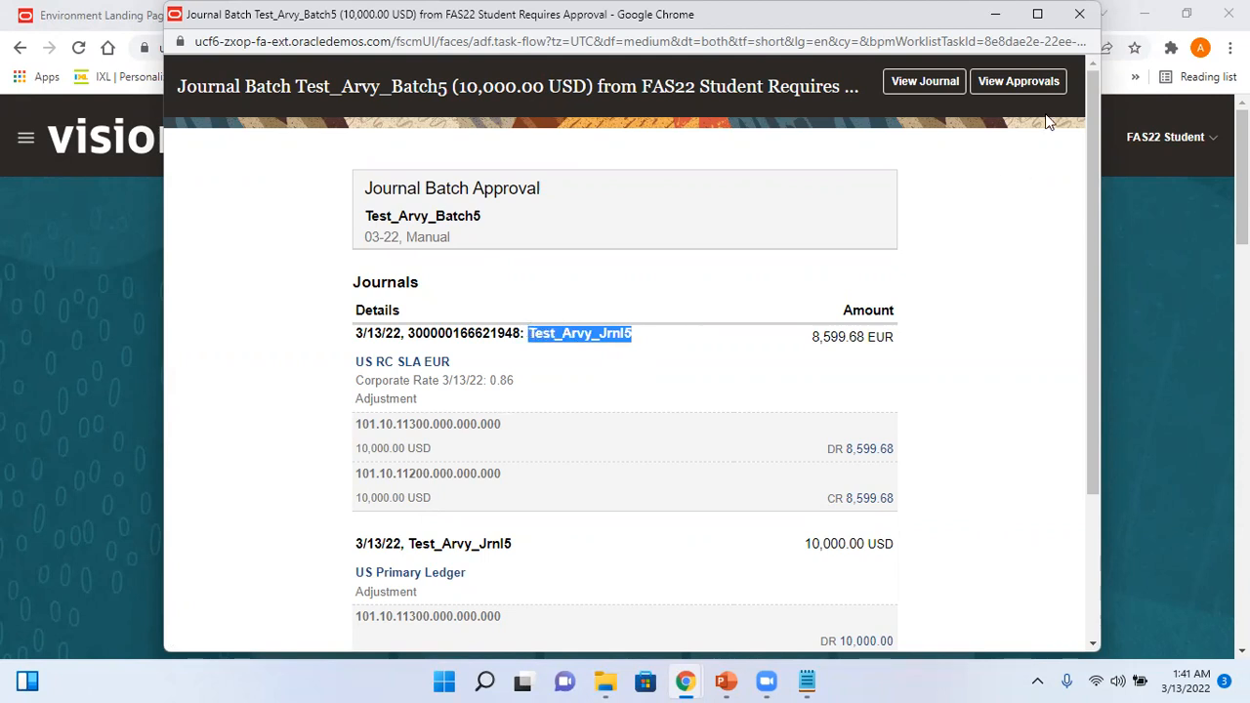
pyautogui.click(1079, 14)
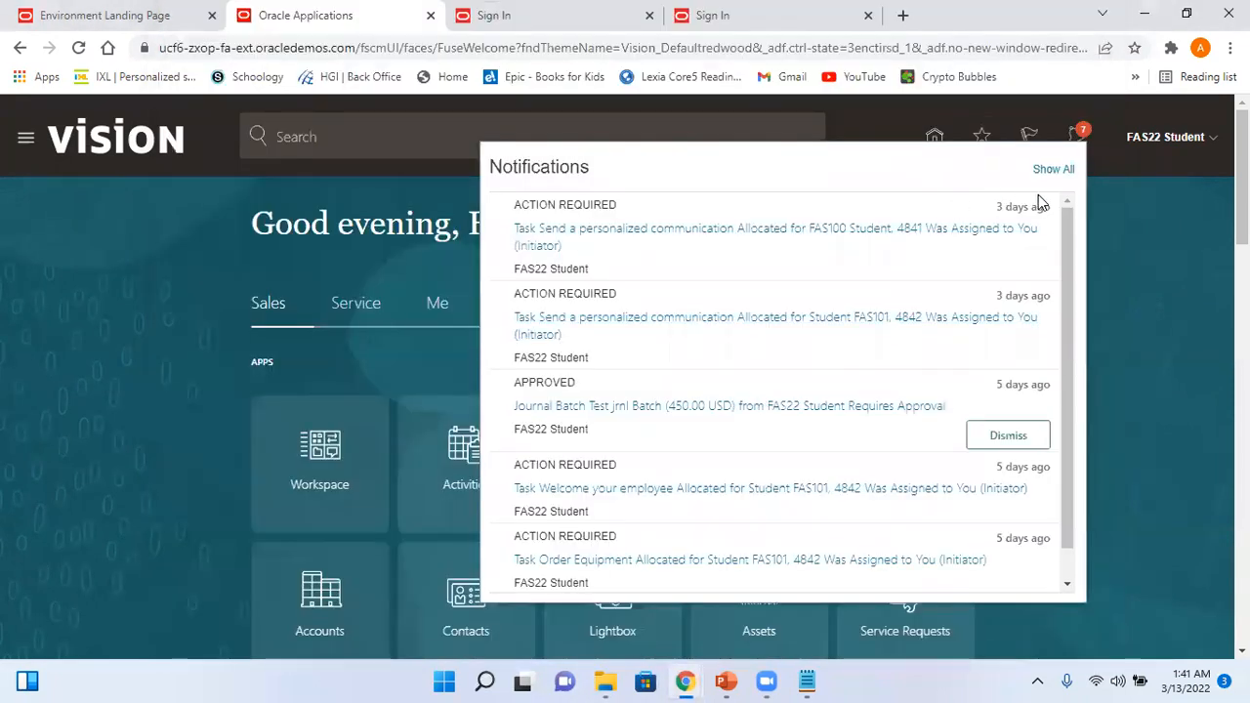
pyautogui.click(1131, 199)
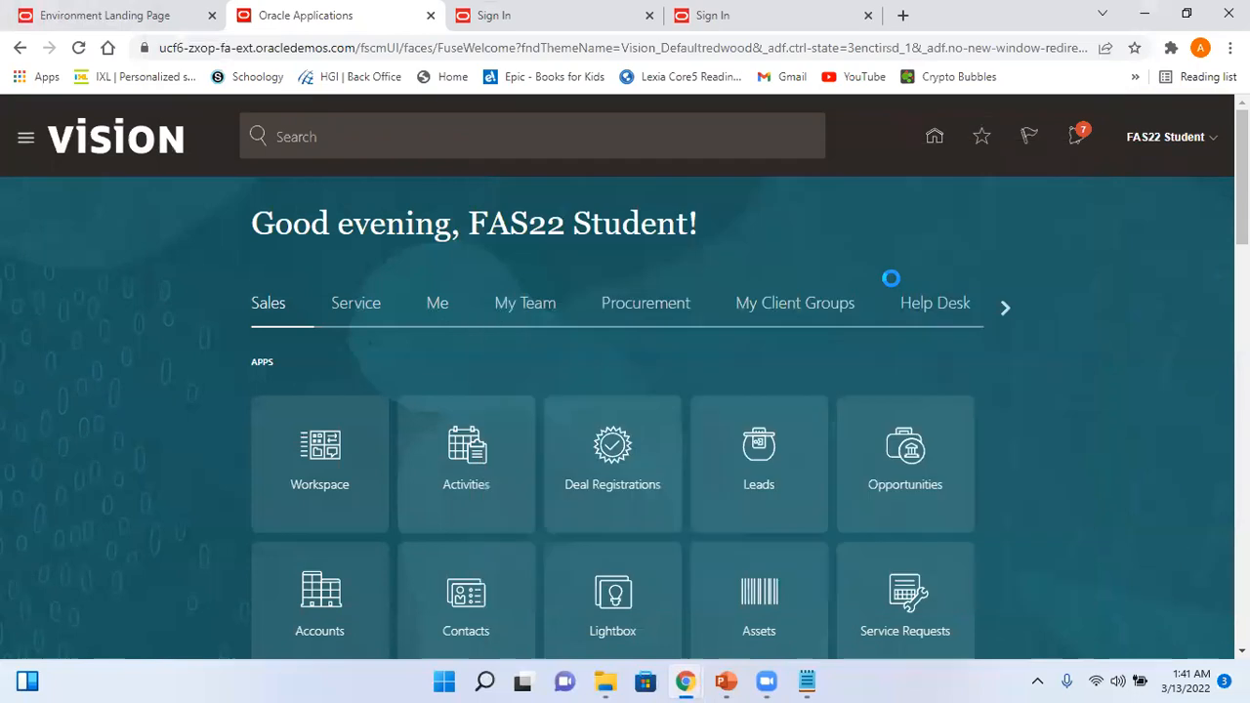
# - Go to General Accounting and open Manage Journals from the Tasks panel
pyautogui.click(1005, 307)
pyautogui.click(1005, 307)
pyautogui.click(1005, 307)
pyautogui.click(1004, 308)
pyautogui.click(1005, 308)
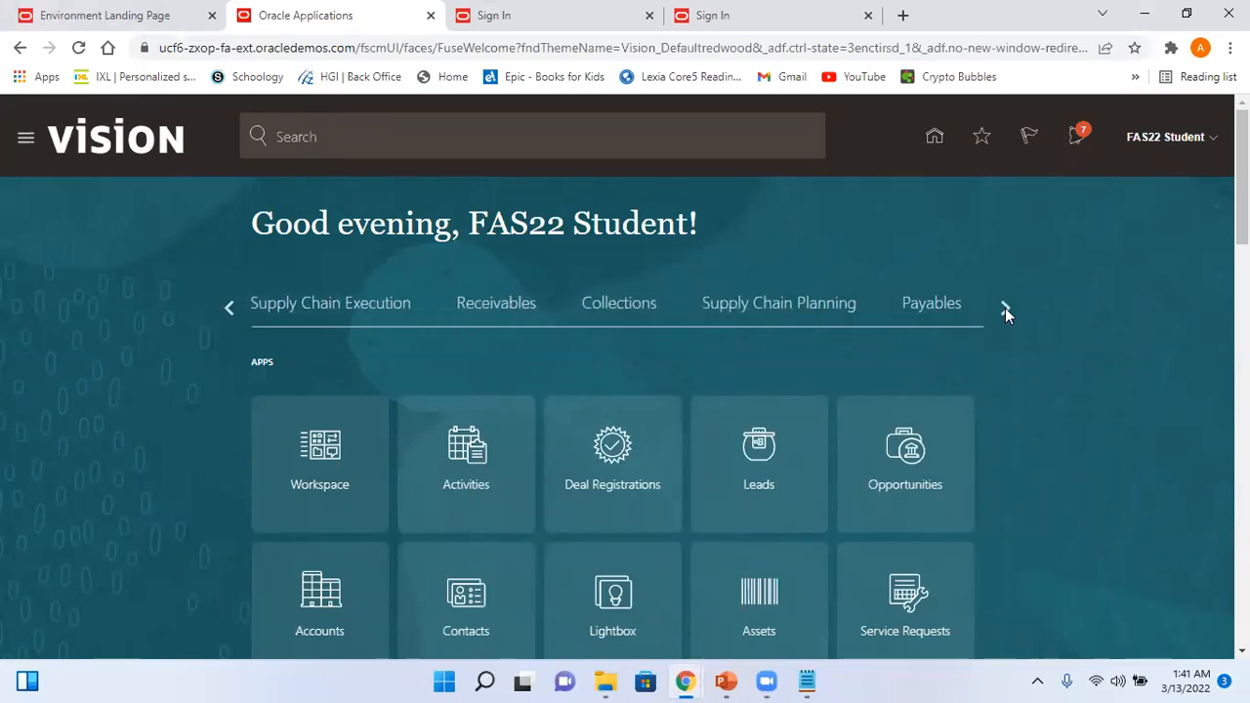
pyautogui.click(1005, 307)
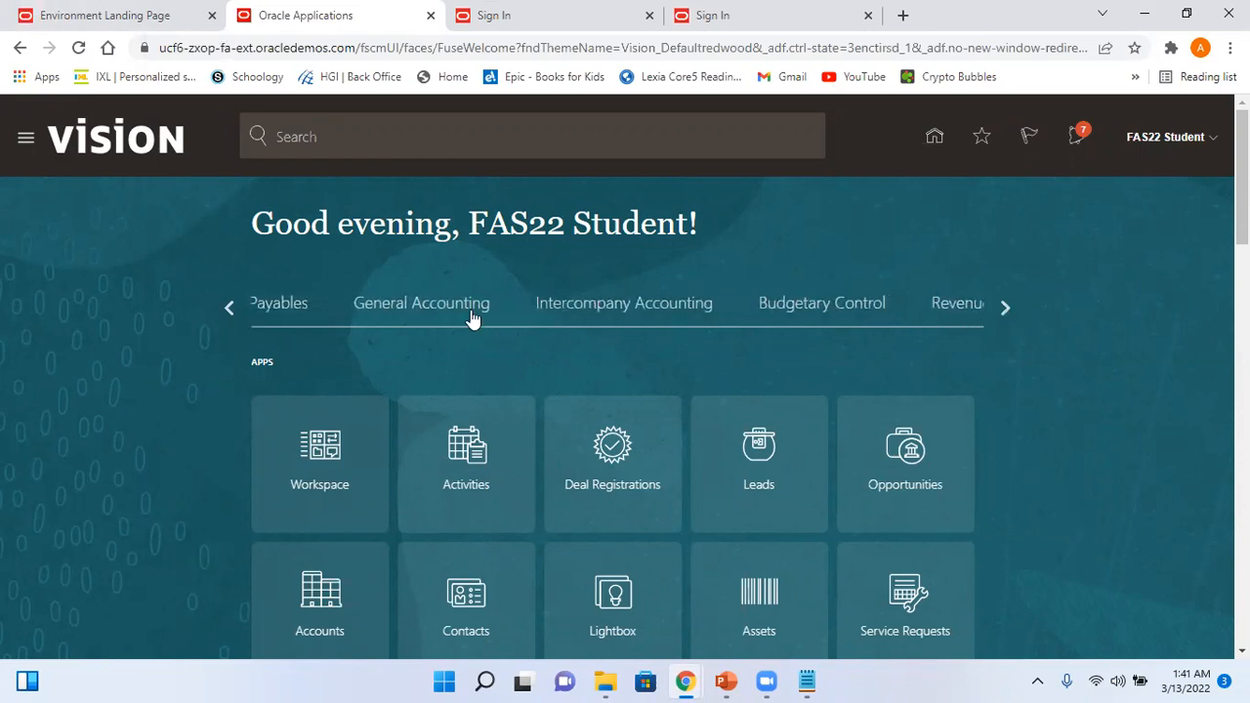
pyautogui.click(472, 314)
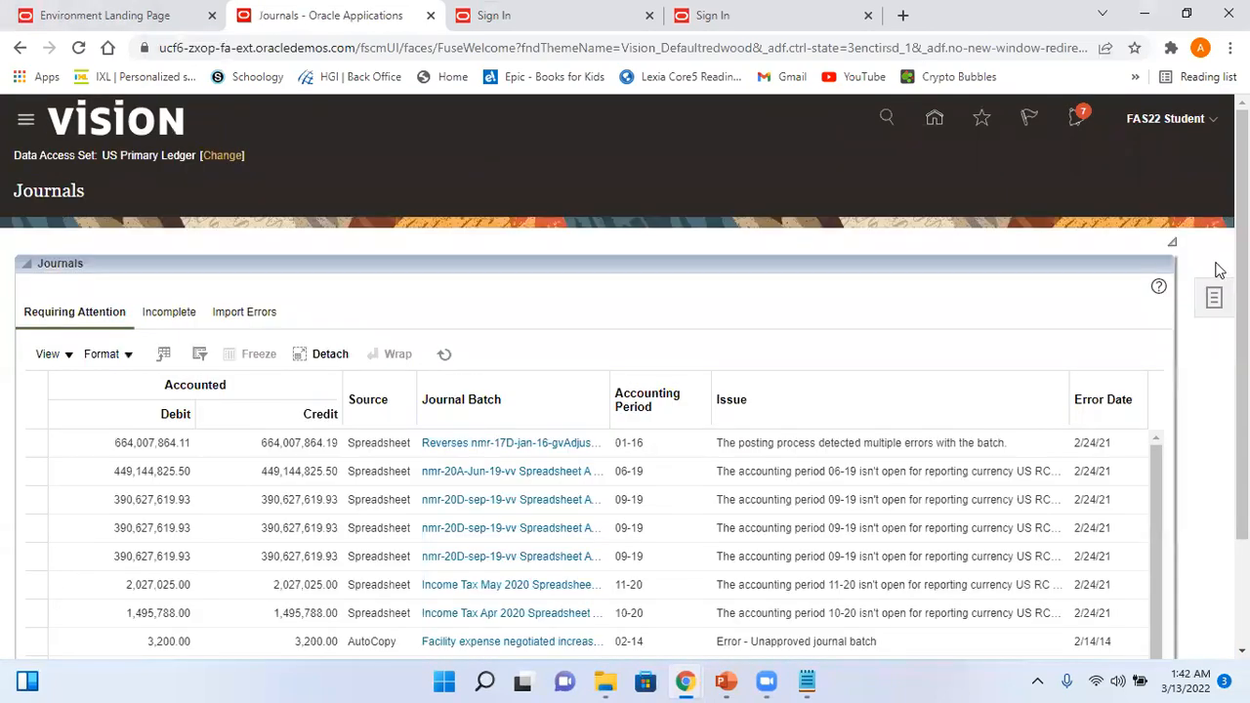
pyautogui.click(1218, 301)
pyautogui.click(1123, 179)
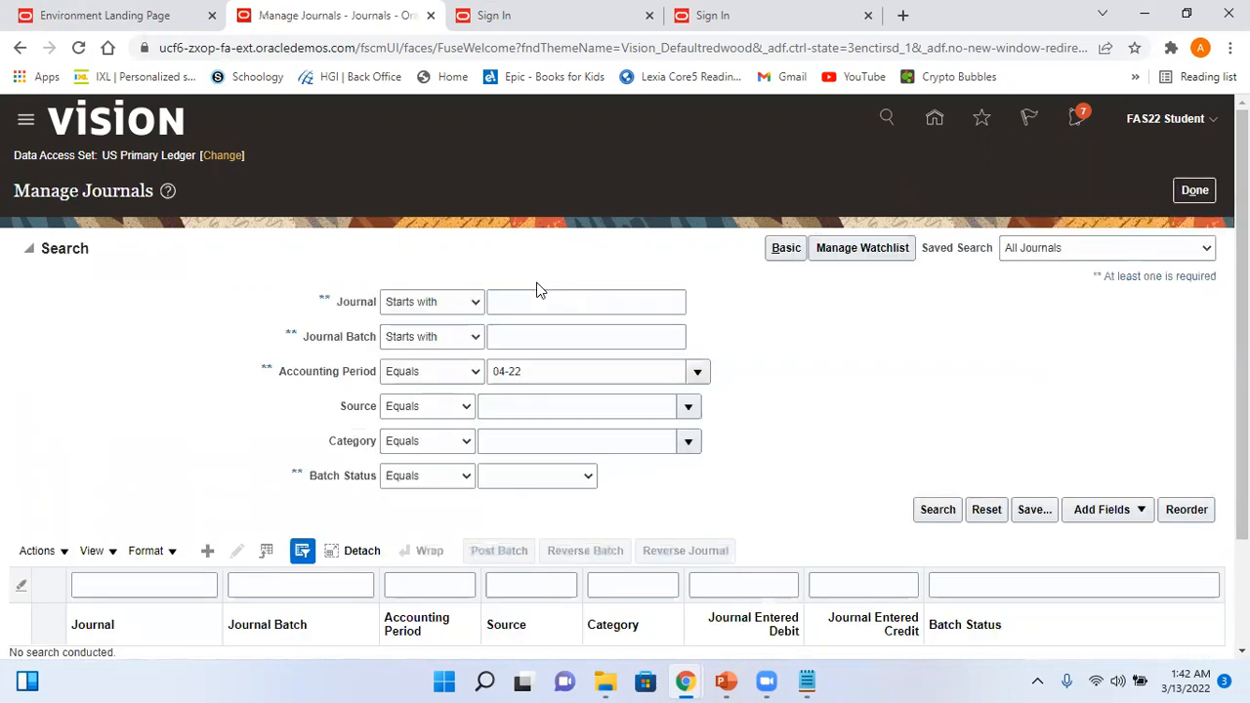
# - Search for journal Test_Arvy_Jrnl5 with accounting period 03-22
pyautogui.click(515, 308)
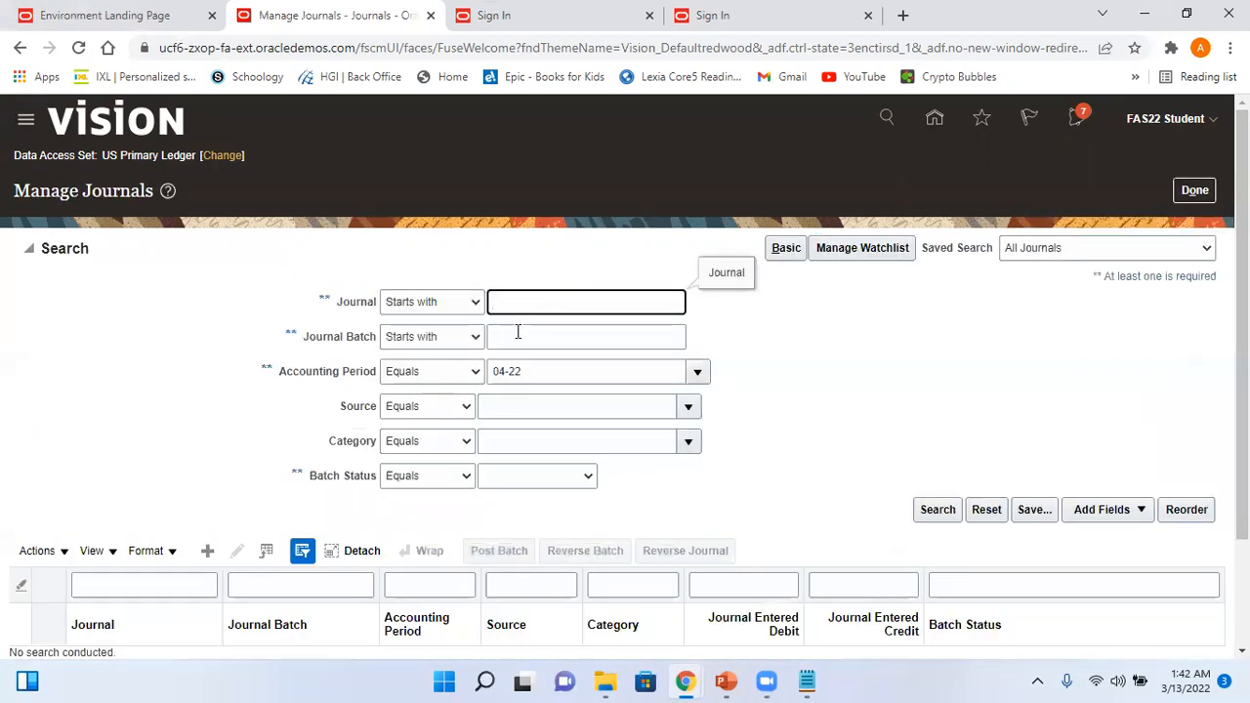
pyautogui.click(517, 336)
pyautogui.hotkey('ctrl', 'v')
pyautogui.moveTo(573, 337); pyautogui.dragTo(488, 332)
pyautogui.hotkey('ctrl', 'x')
pyautogui.click(517, 303)
pyautogui.hotkey('ctrl', 'v')
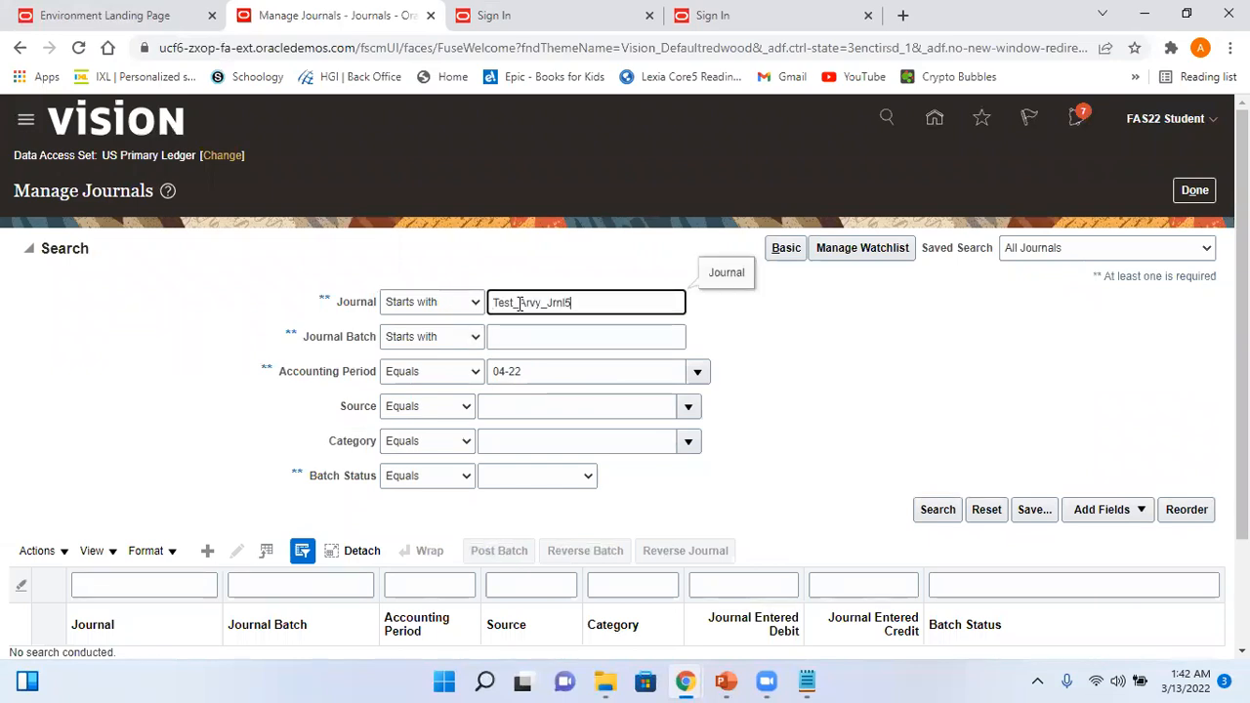
pyautogui.click(532, 366)
pyautogui.moveTo(532, 367); pyautogui.dragTo(418, 381)
pyautogui.write('03-22')
pyautogui.click(929, 508)
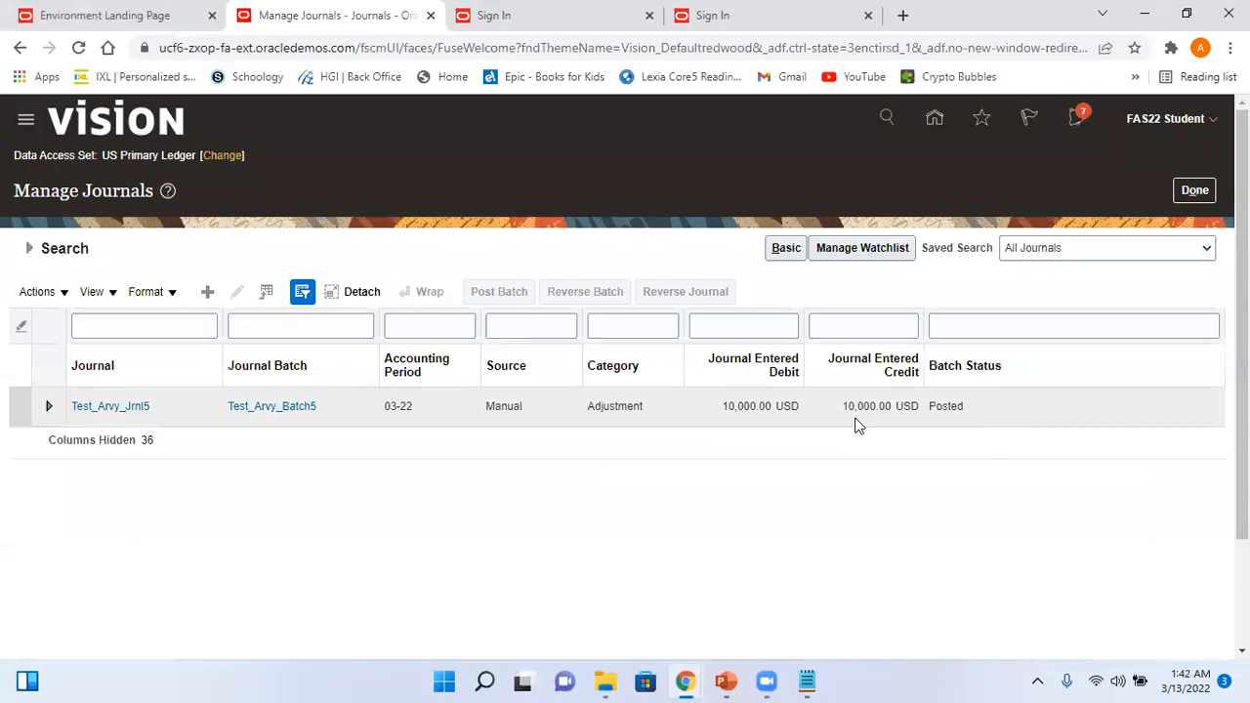
# - Open Test_Arvy_Jrnl5, review the batch Action Log's approval and posting rows, then cancel
pyautogui.click(136, 407)
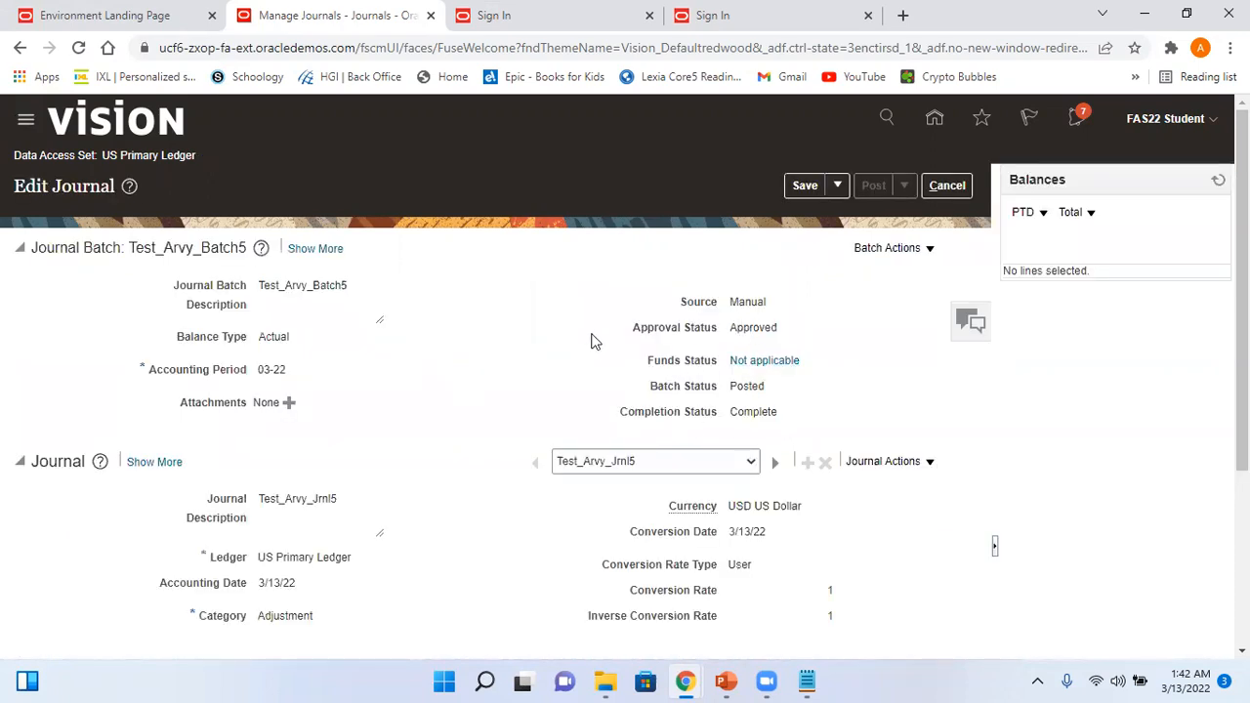
pyautogui.click(326, 249)
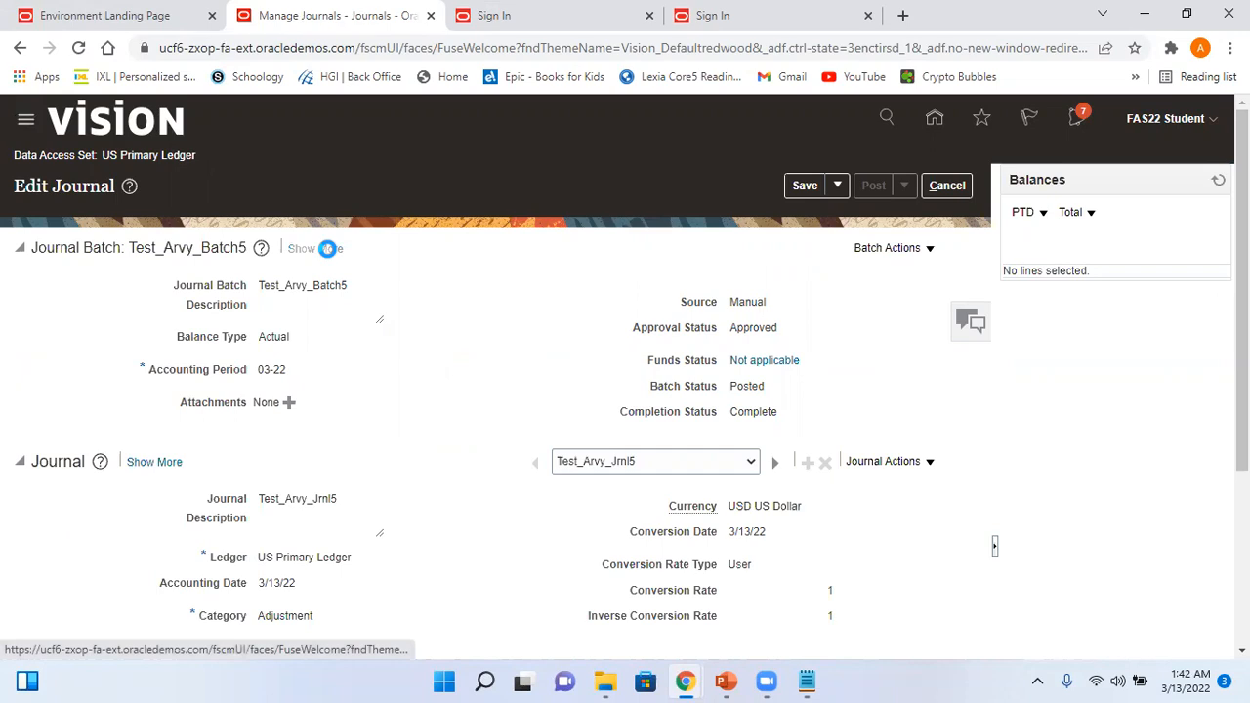
pyautogui.click(184, 285)
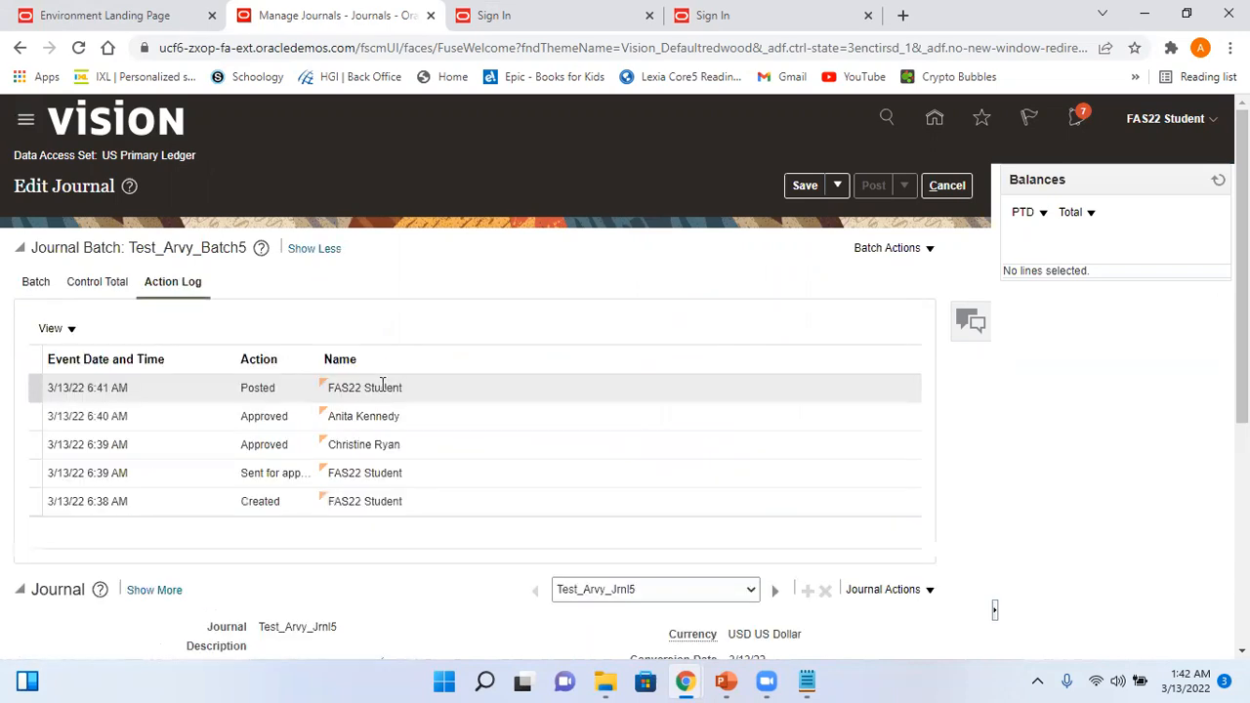
pyautogui.click(390, 416)
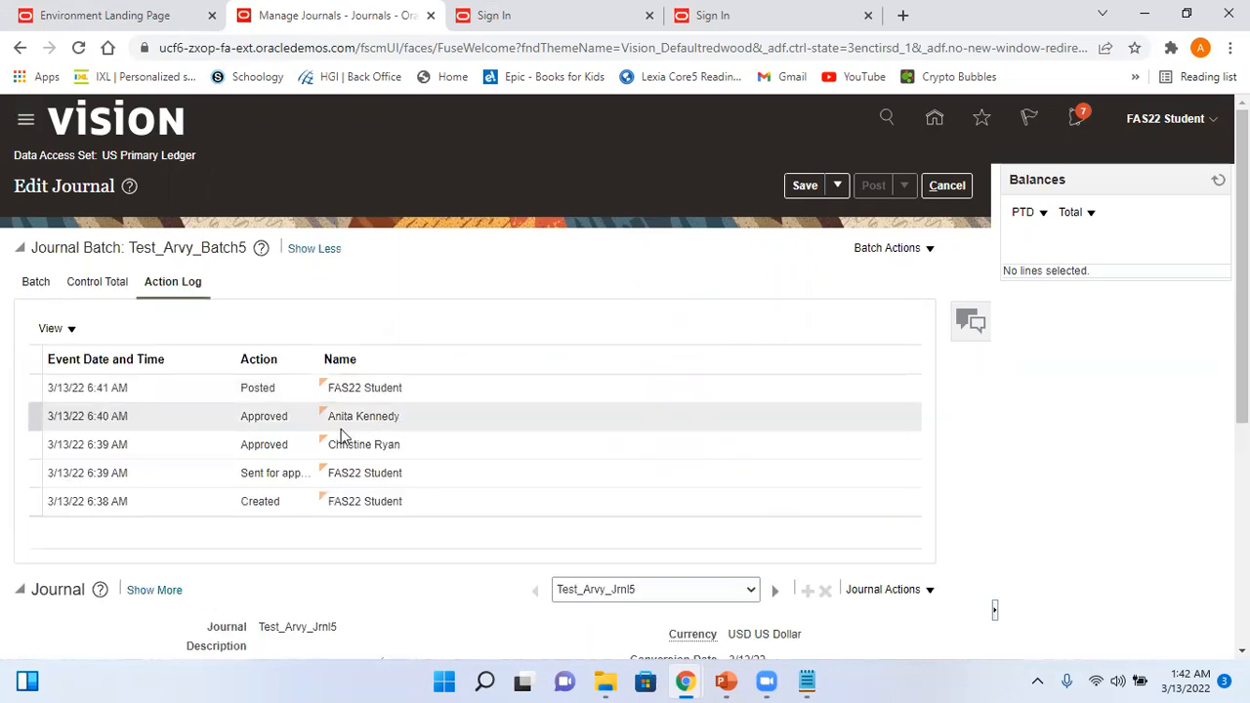
pyautogui.click(388, 444)
pyautogui.click(388, 475)
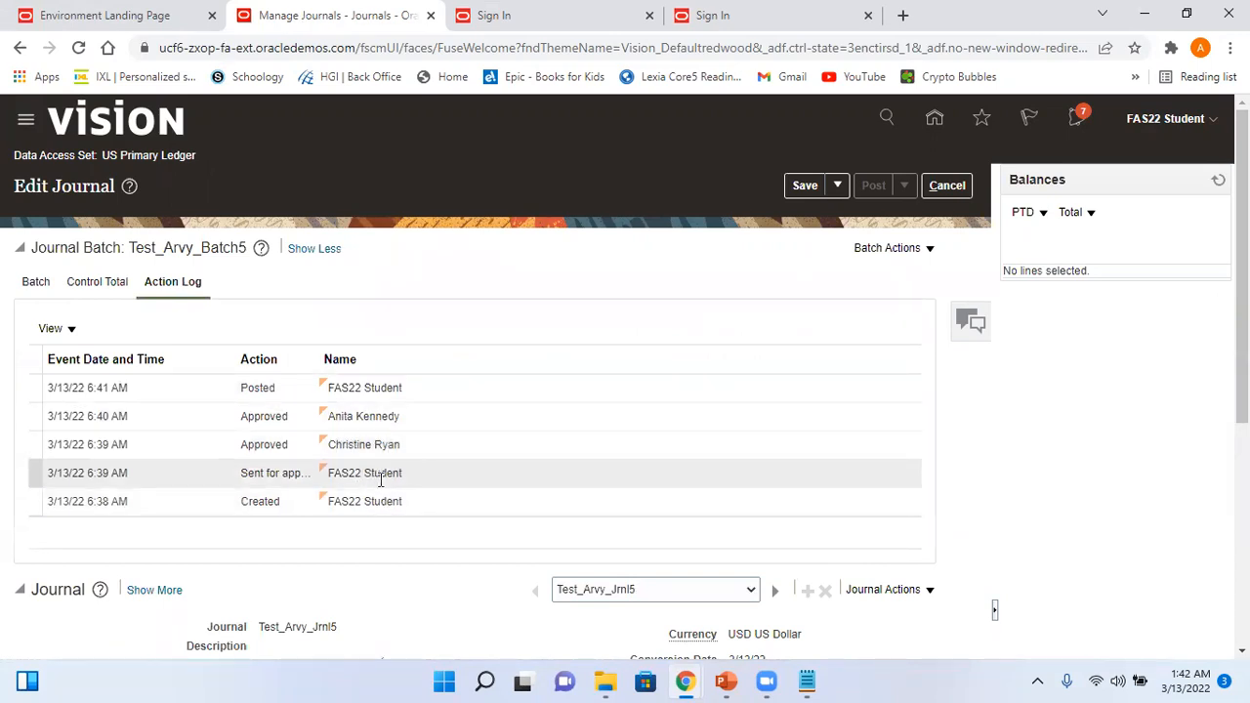
pyautogui.click(367, 446)
pyautogui.click(332, 418)
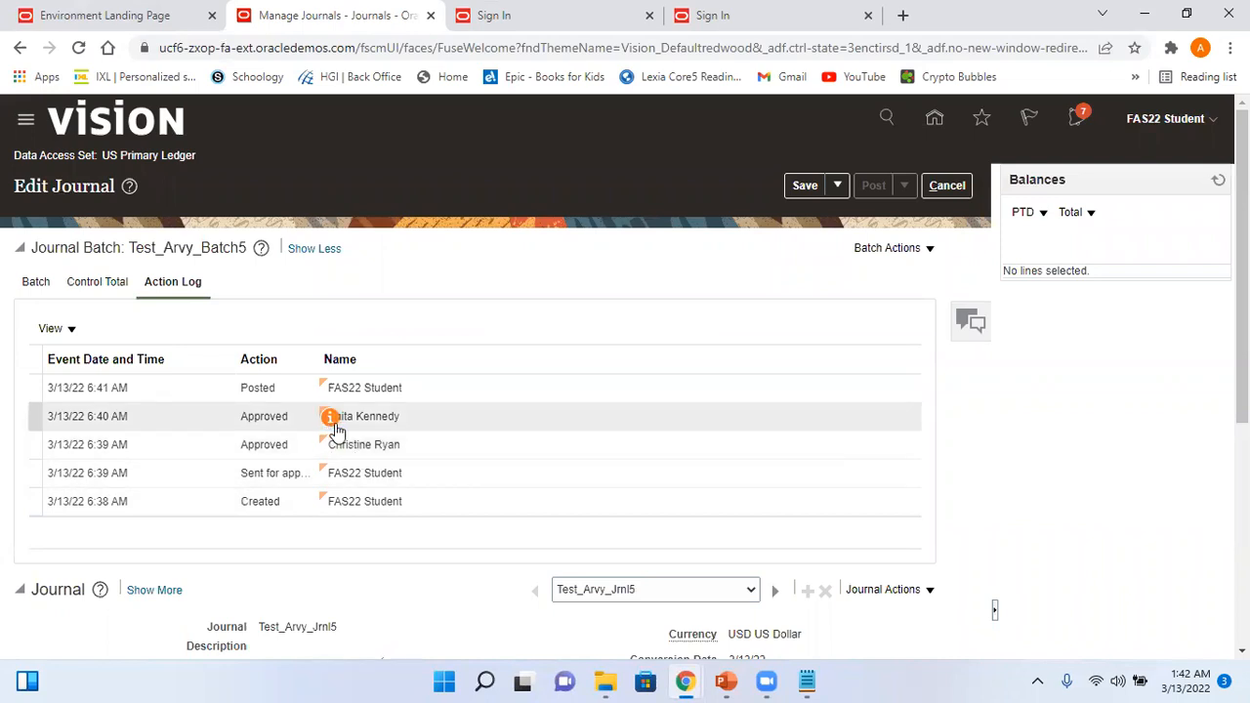
pyautogui.click(380, 392)
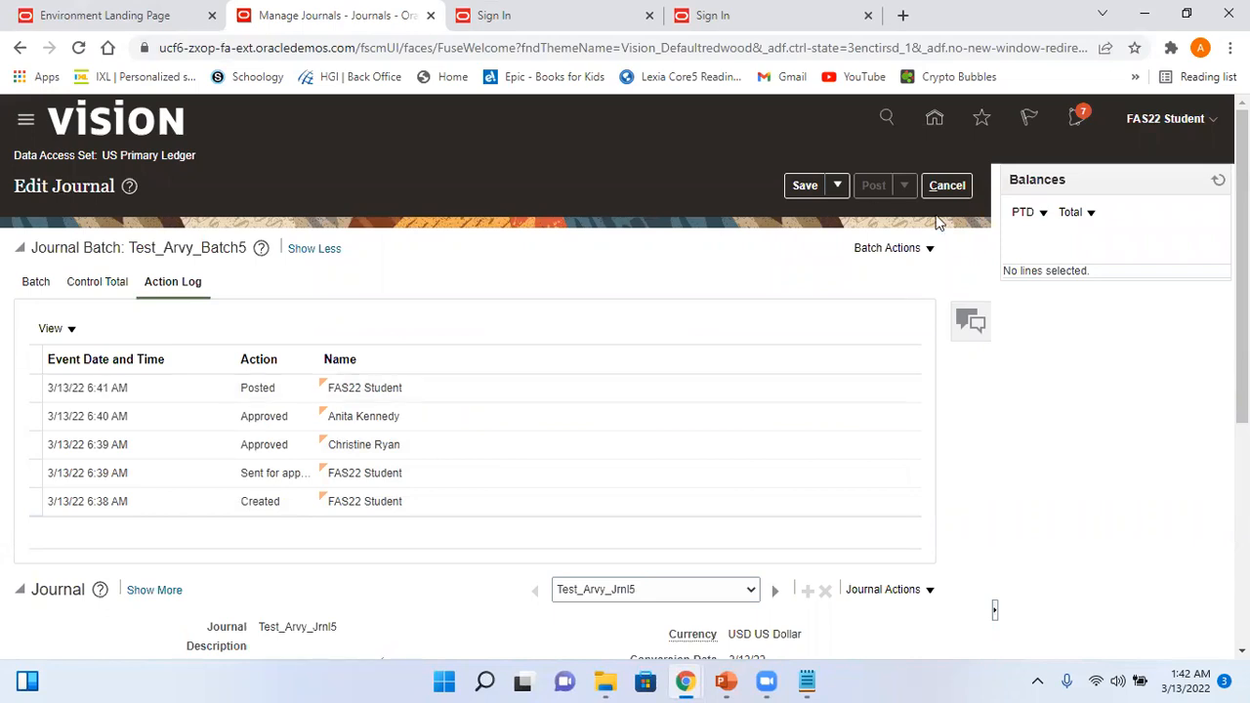
pyautogui.click(949, 188)
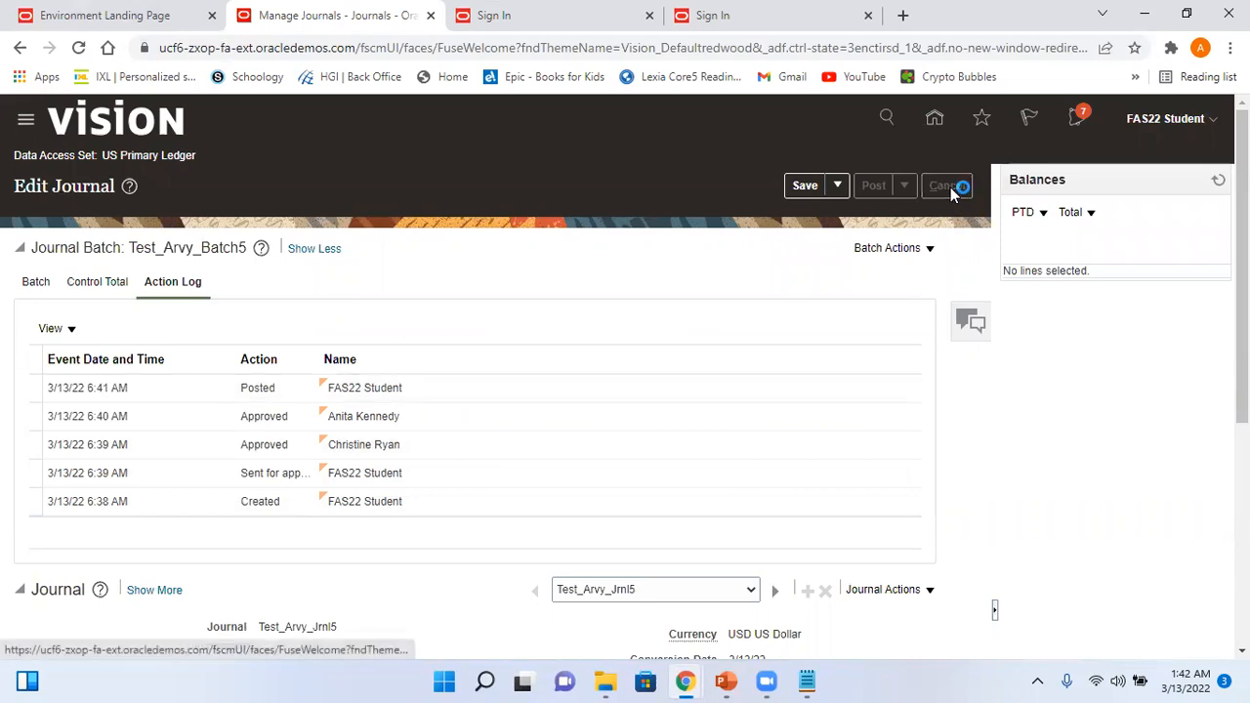